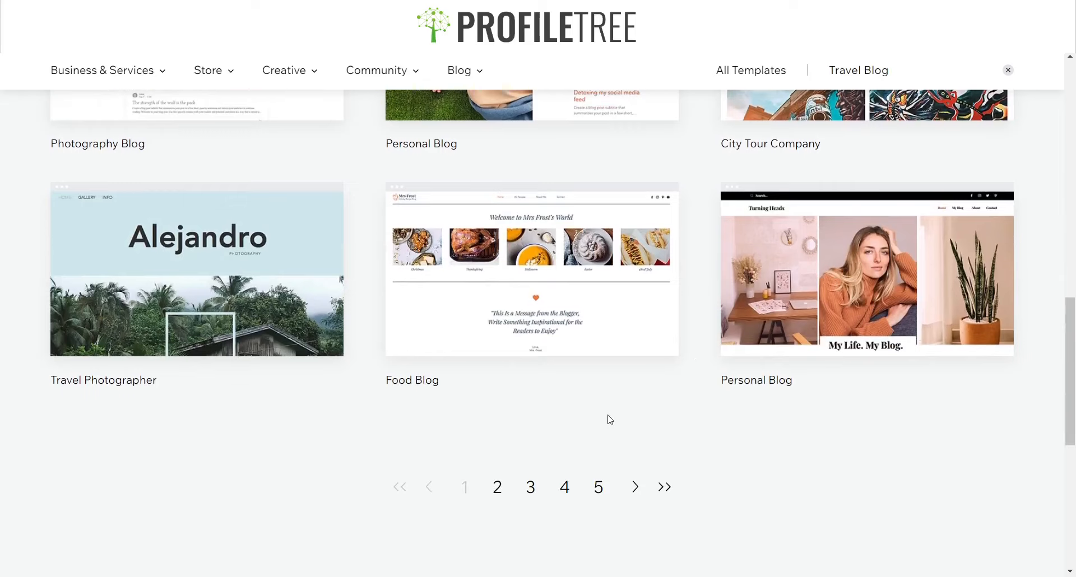
Browse the Travel Blog template search results
{"action": "scroll", "coordinate": [644, 387], "scroll_direction": "up", "scroll_amount": 7}
{"action": "scroll", "coordinate": [660, 361], "scroll_direction": "down", "scroll_amount": 6}
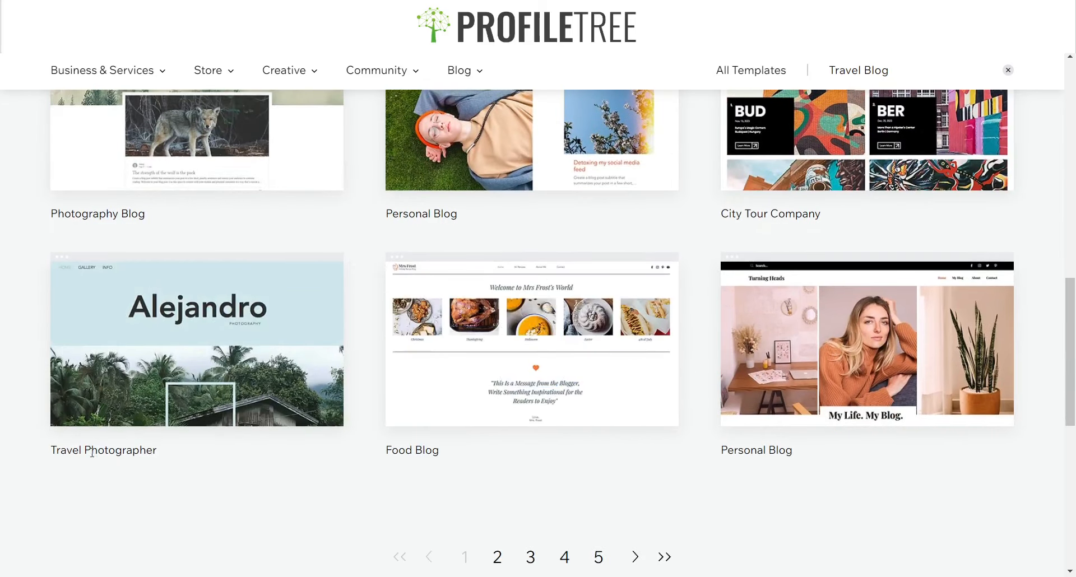
{"action": "scroll", "coordinate": [832, 469], "scroll_direction": "up", "scroll_amount": 8}
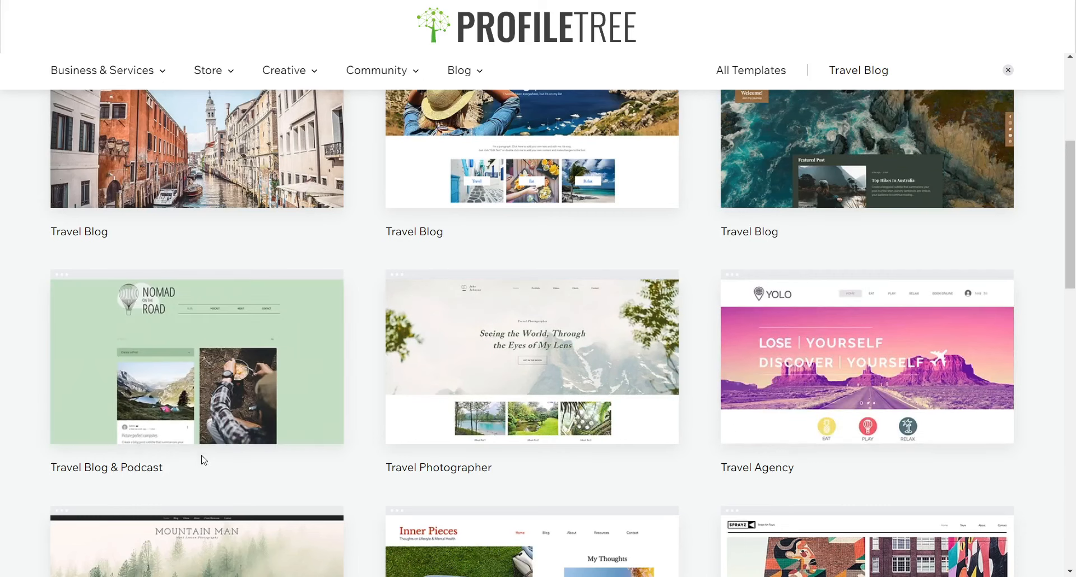
{"action": "scroll", "coordinate": [456, 426], "scroll_direction": "down", "scroll_amount": 10}
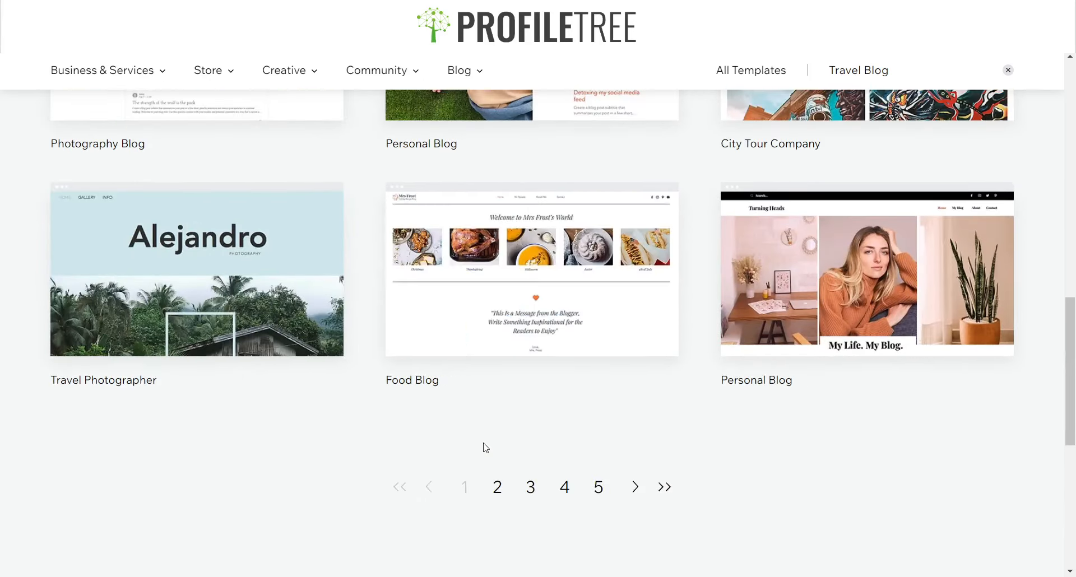
Open the second page of Travel Blog template results and browse its templates
{"action": "left_click", "coordinate": [500, 489]}
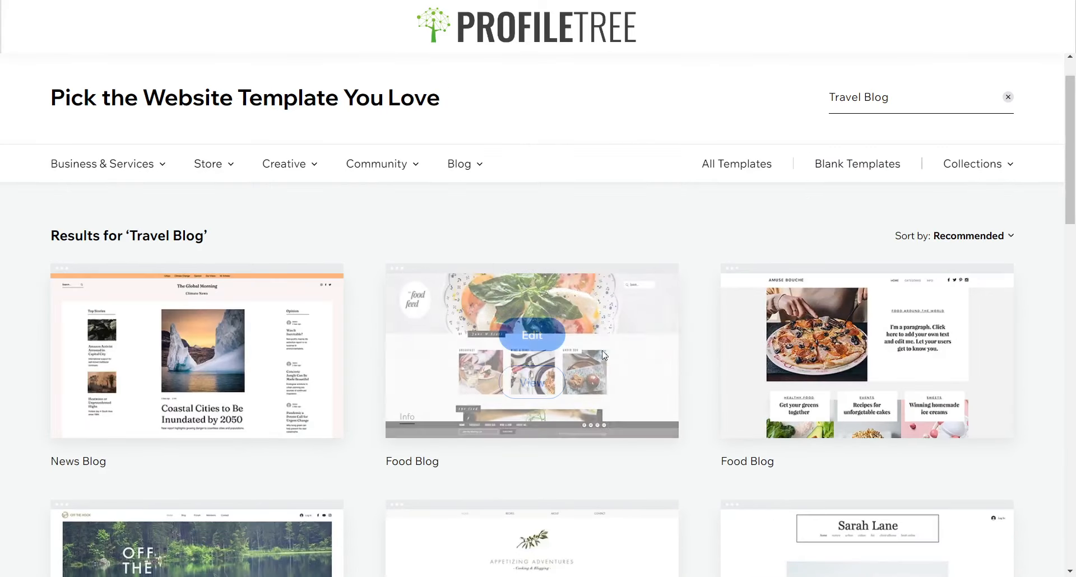
{"action": "scroll", "coordinate": [527, 412], "scroll_direction": "down", "scroll_amount": 5}
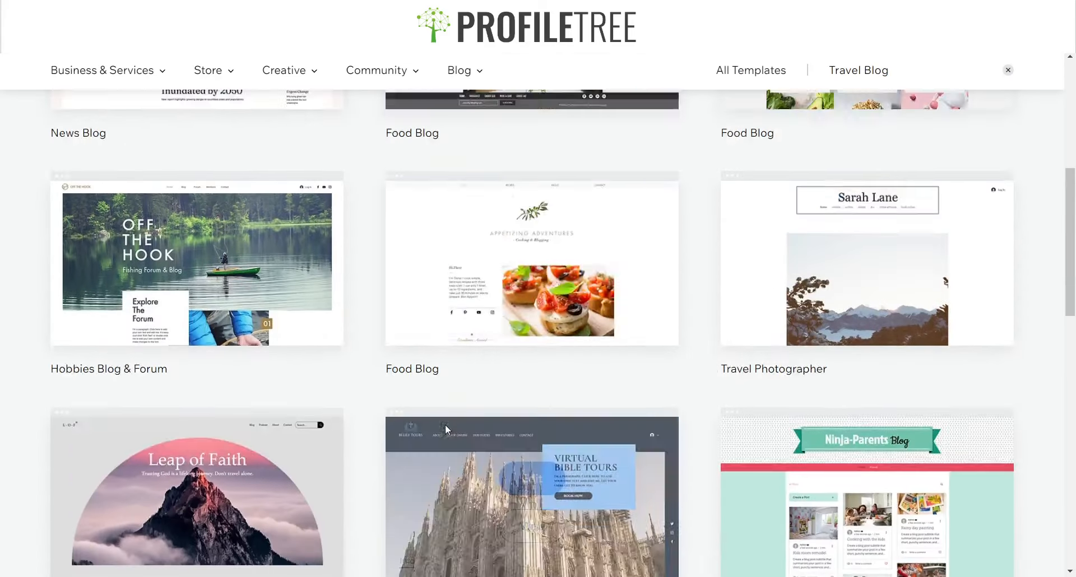
{"action": "scroll", "coordinate": [444, 425], "scroll_direction": "up", "scroll_amount": 7}
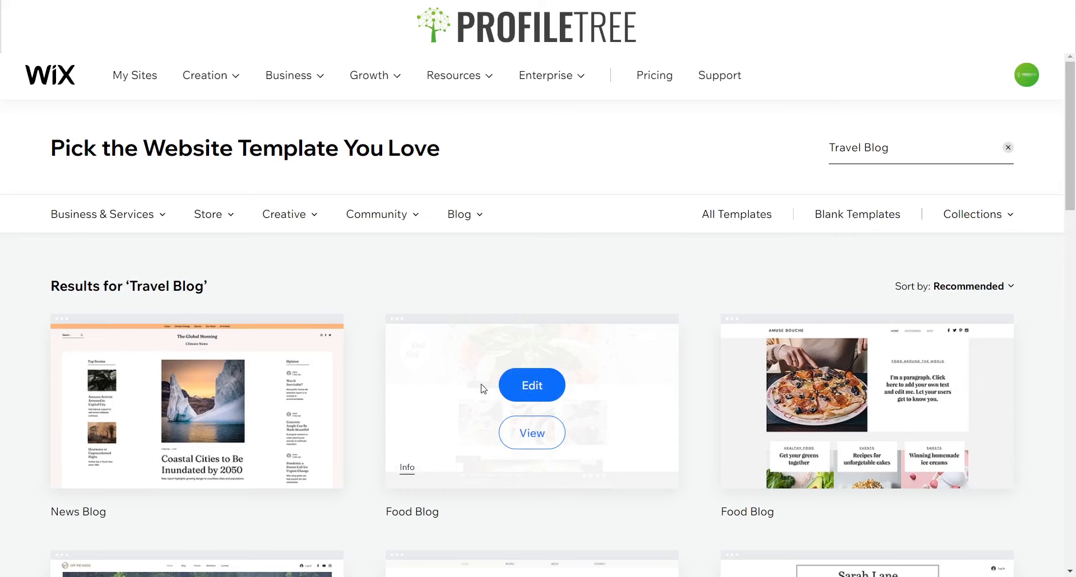
{"action": "scroll", "coordinate": [473, 386], "scroll_direction": "down", "scroll_amount": 15}
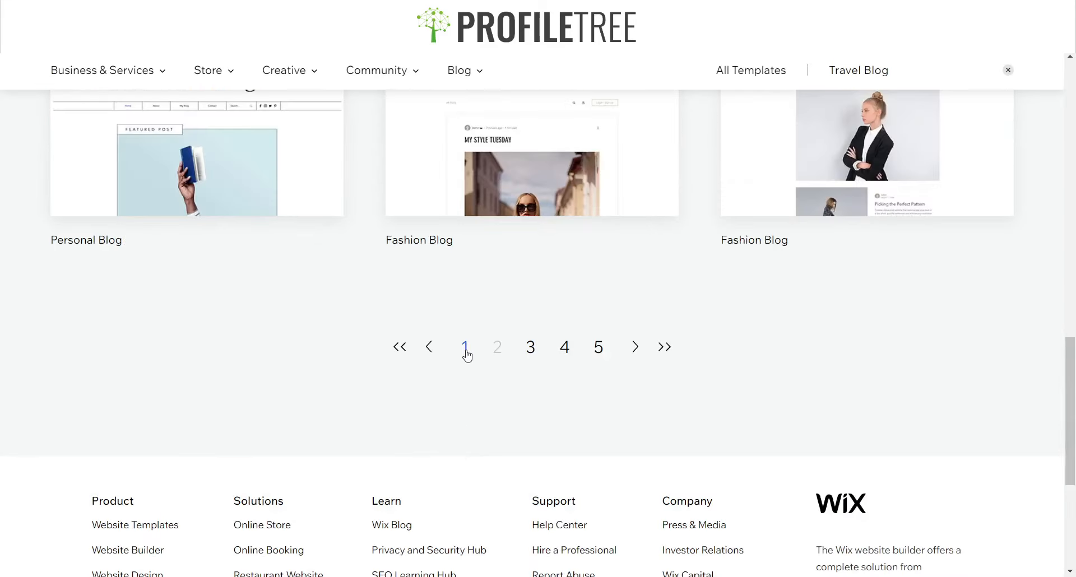
{"action": "left_click", "coordinate": [465, 348]}
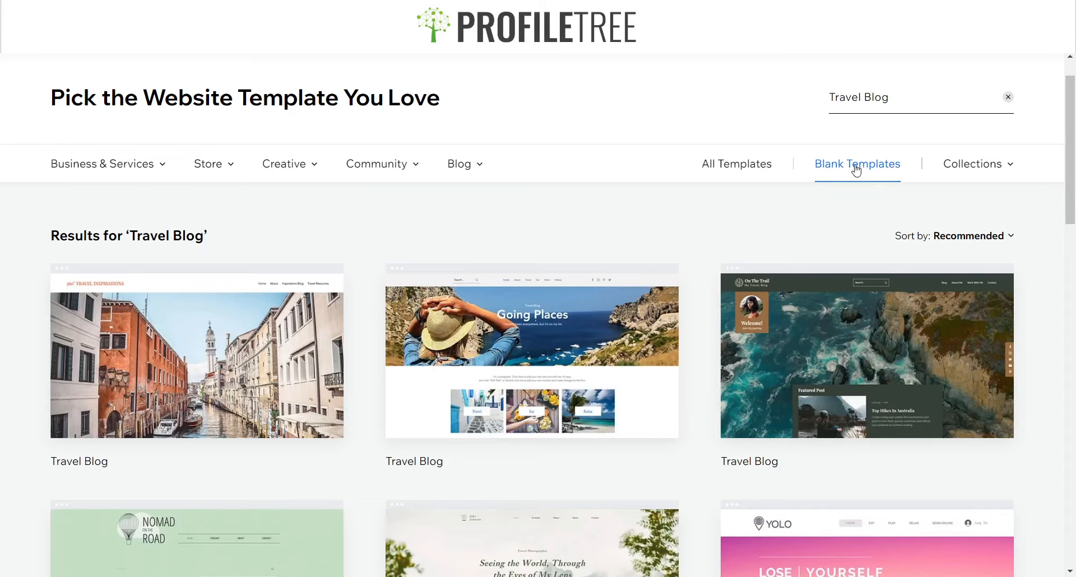
Scroll through the Things to do in Belfast example travel site from top to footer
{"action": "left_click", "coordinate": [855, 169]}
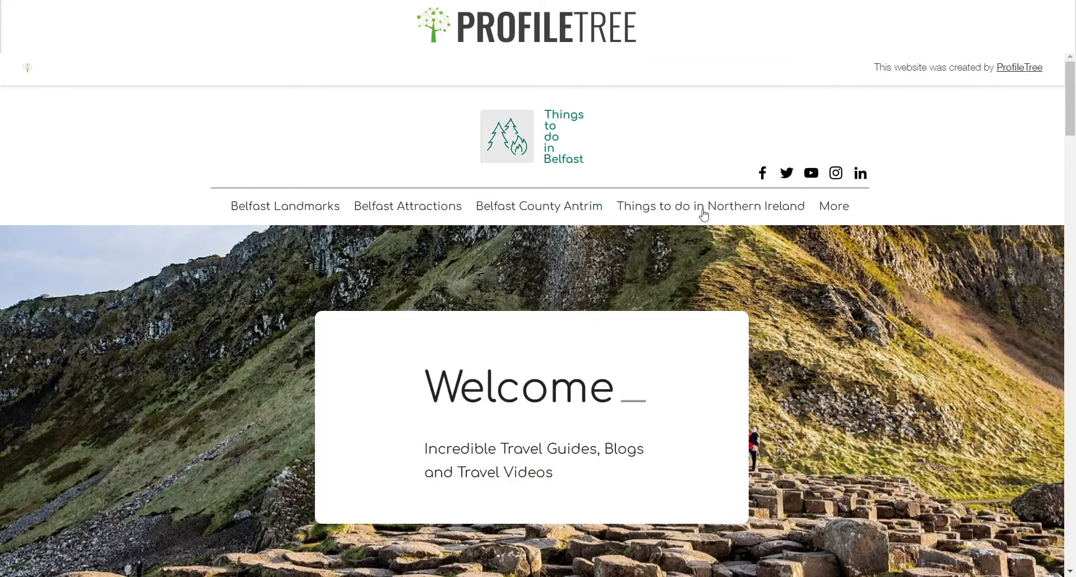
{"action": "scroll", "coordinate": [785, 284], "scroll_direction": "down", "scroll_amount": 3}
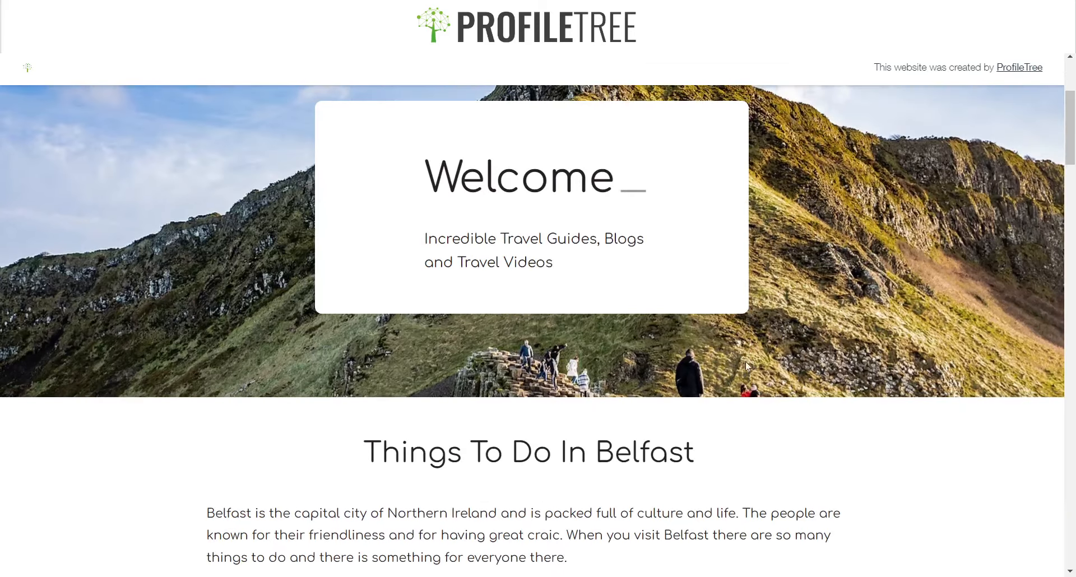
{"action": "scroll", "coordinate": [745, 367], "scroll_direction": "up", "scroll_amount": 3}
{"action": "scroll", "coordinate": [738, 252], "scroll_direction": "down", "scroll_amount": 5}
{"action": "scroll", "coordinate": [325, 276], "scroll_direction": "up", "scroll_amount": 5}
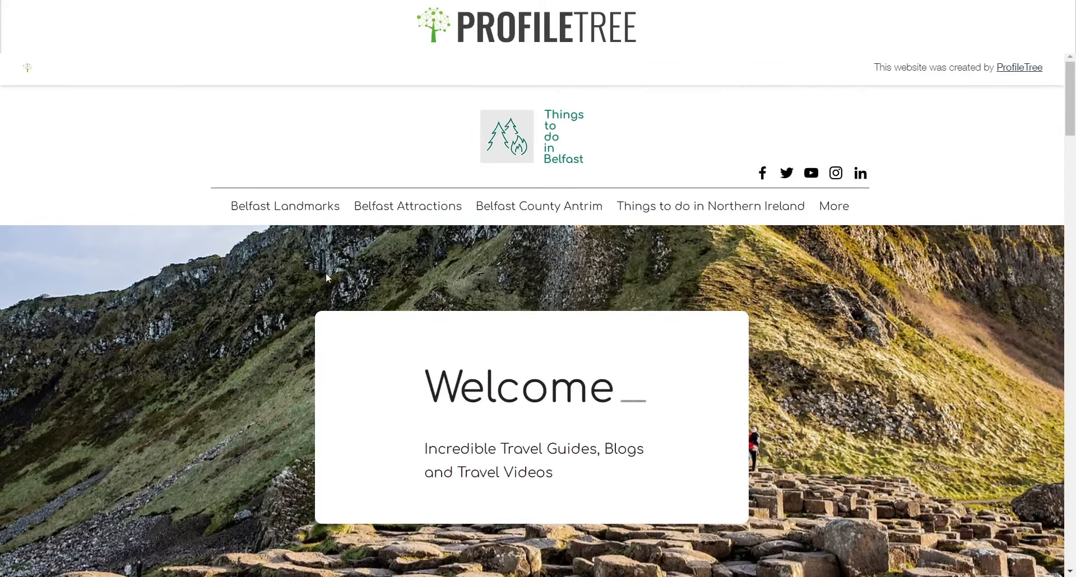
{"action": "scroll", "coordinate": [647, 298], "scroll_direction": "down", "scroll_amount": 5}
{"action": "scroll", "coordinate": [649, 267], "scroll_direction": "up", "scroll_amount": 5}
{"action": "scroll", "coordinate": [372, 449], "scroll_direction": "down", "scroll_amount": 15}
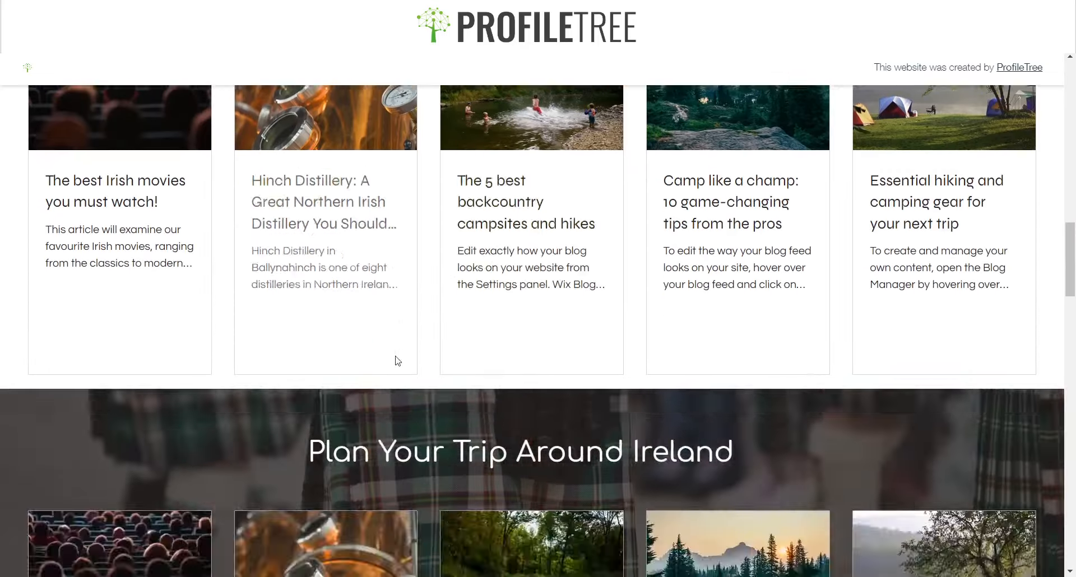
{"action": "scroll", "coordinate": [397, 361], "scroll_direction": "down", "scroll_amount": 10}
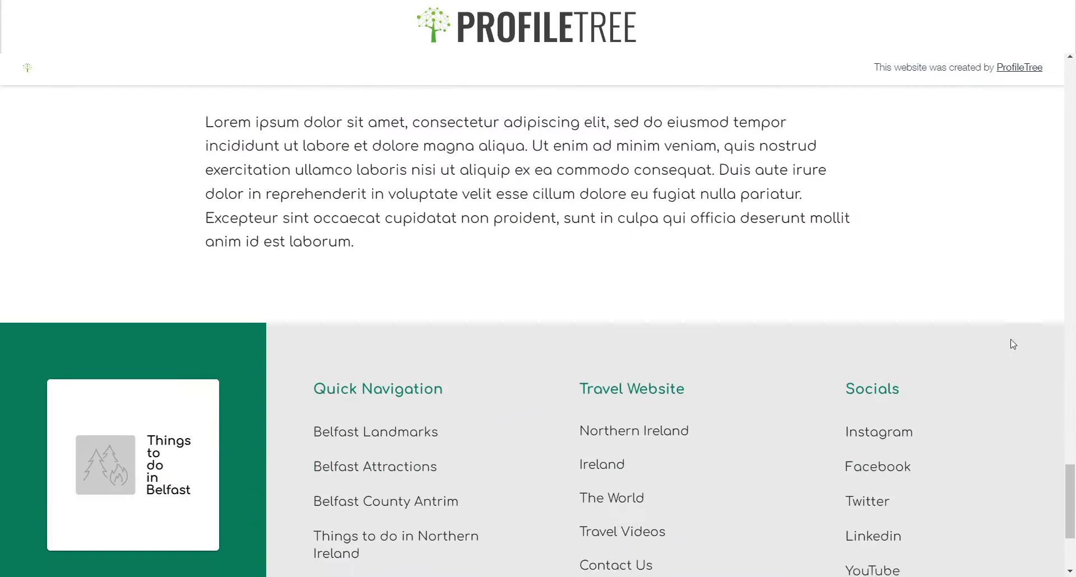
Browse the Blank Website Templates layouts
{"action": "left_click_drag", "start_coordinate": [1070, 507], "coordinate": [1065, 90]}
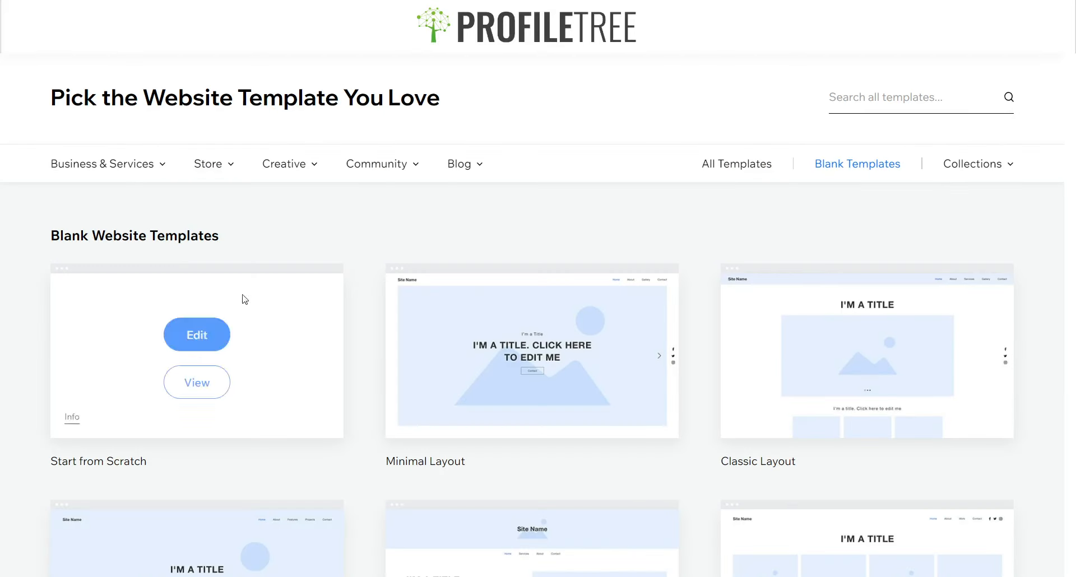
{"action": "scroll", "coordinate": [672, 425], "scroll_direction": "down", "scroll_amount": 3}
{"action": "scroll", "coordinate": [307, 471], "scroll_direction": "down", "scroll_amount": 3}
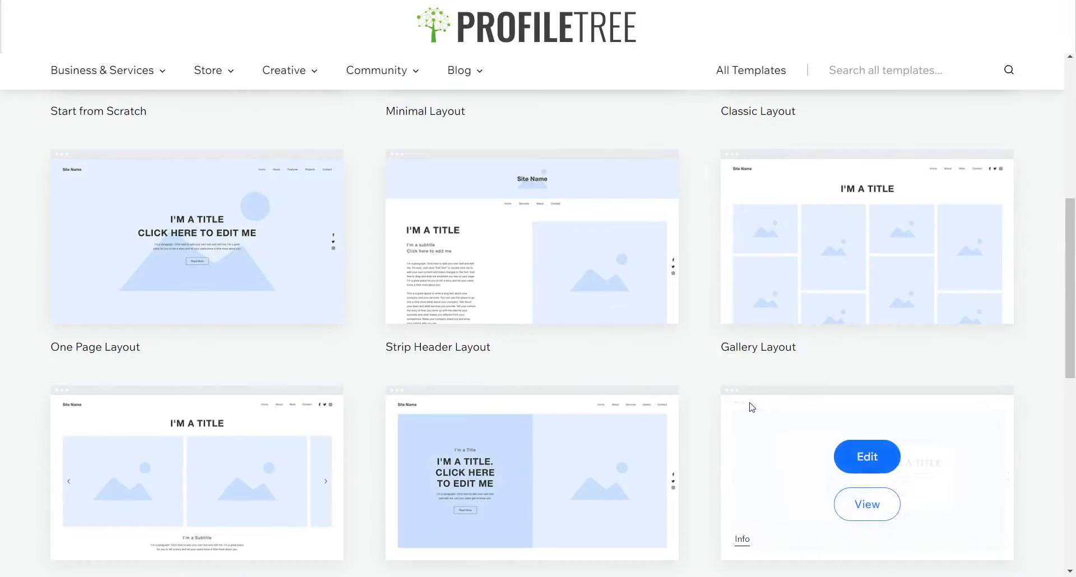
{"action": "scroll", "coordinate": [707, 368], "scroll_direction": "down", "scroll_amount": 3}
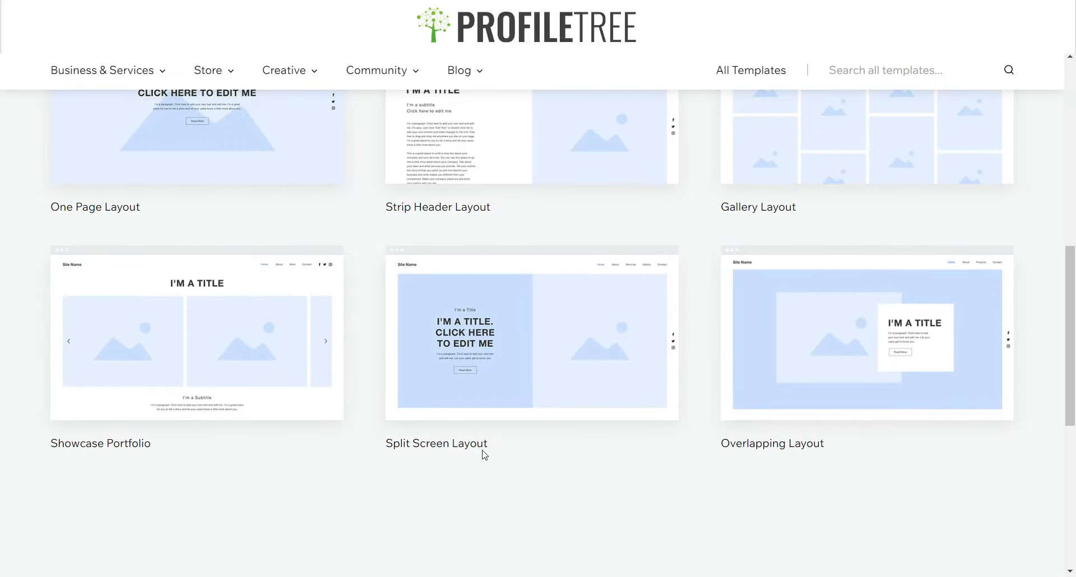
{"action": "scroll", "coordinate": [209, 360], "scroll_direction": "up", "scroll_amount": 10}
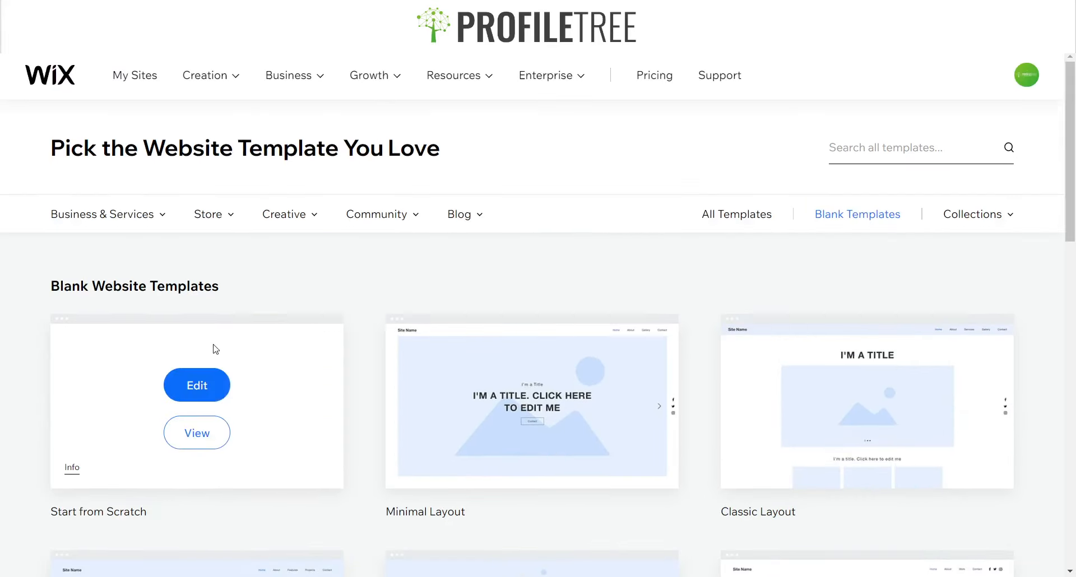
{"action": "scroll", "coordinate": [751, 490], "scroll_direction": "down", "scroll_amount": 10}
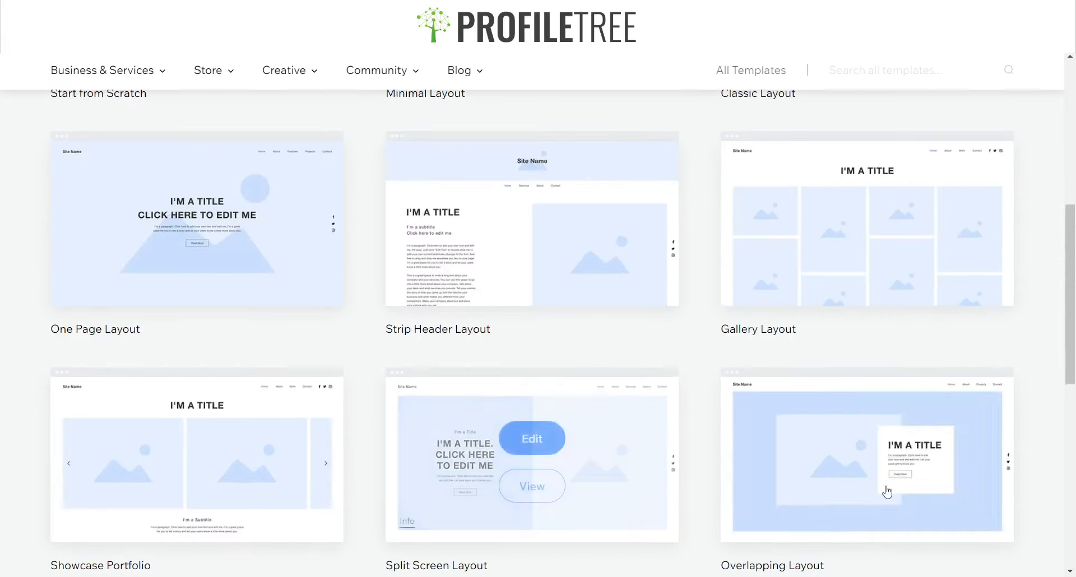
{"action": "scroll", "coordinate": [729, 313], "scroll_direction": "up", "scroll_amount": 3}
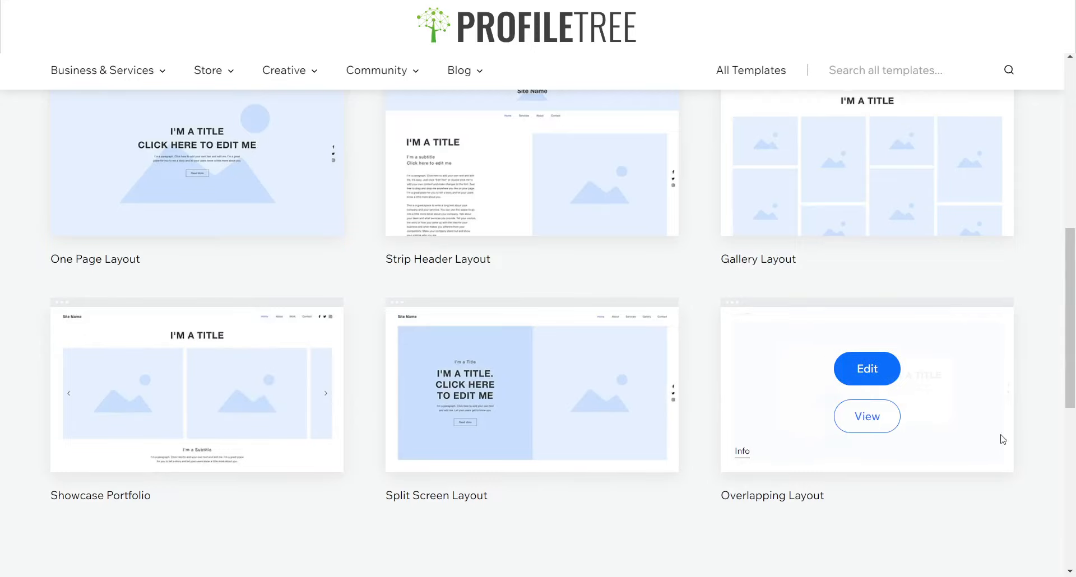
Preview the Overlapping Layout blank template, scrolling down to its contact section
{"action": "left_click", "coordinate": [877, 416]}
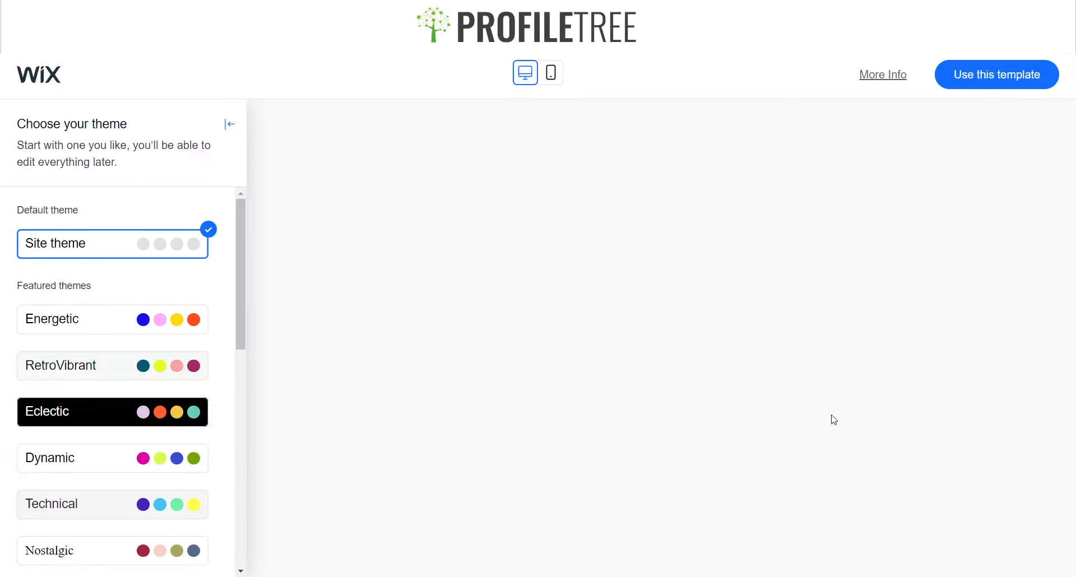
{"action": "scroll", "coordinate": [724, 312], "scroll_direction": "down", "scroll_amount": 3}
{"action": "scroll", "coordinate": [724, 312], "scroll_direction": "down", "scroll_amount": 15}
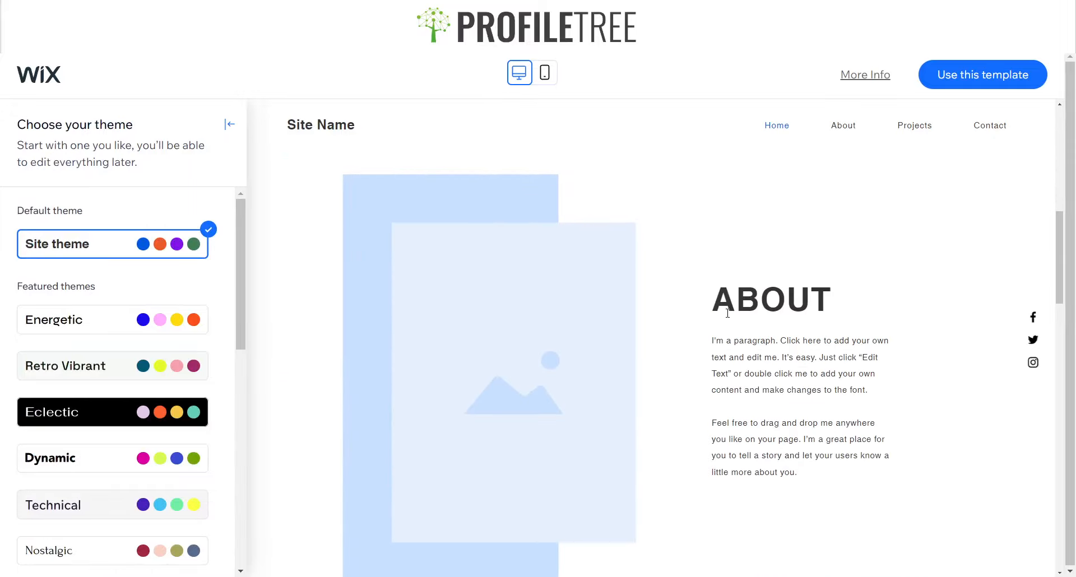
{"action": "scroll", "coordinate": [743, 317], "scroll_direction": "down", "scroll_amount": 3}
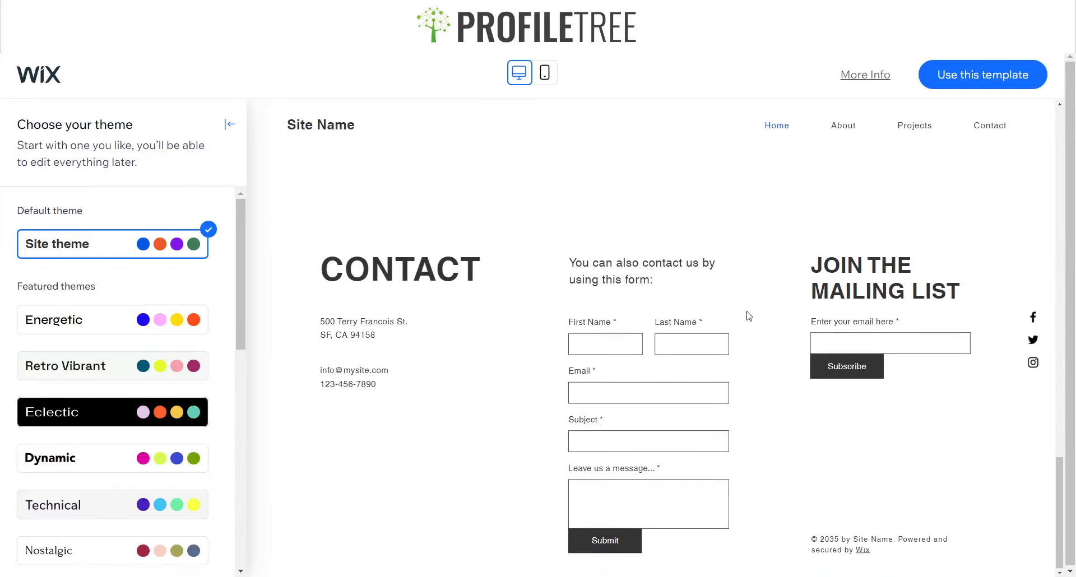
{"action": "scroll", "coordinate": [757, 317], "scroll_direction": "up", "scroll_amount": 20}
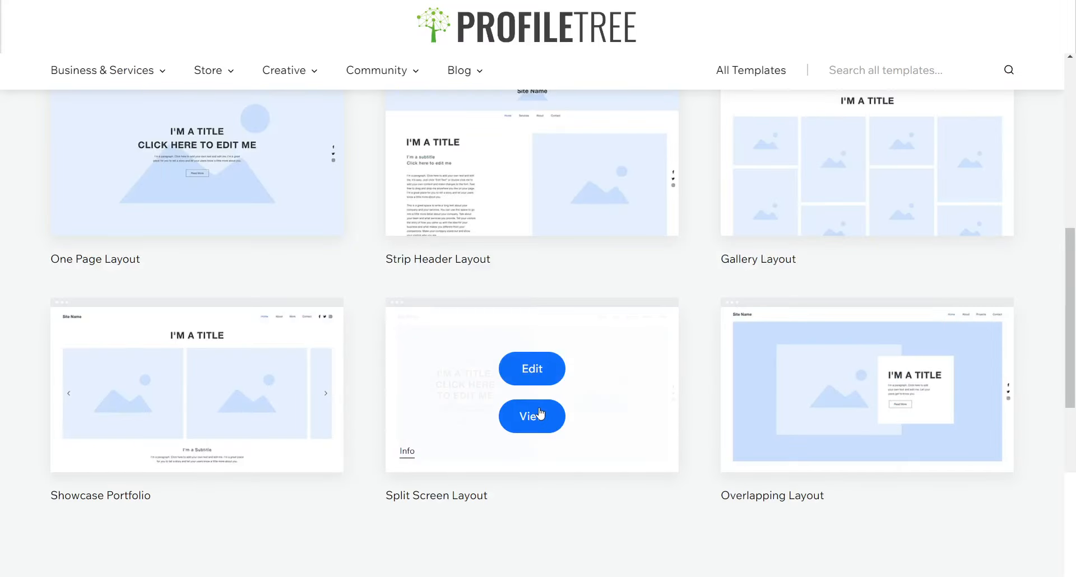
Preview the Split Screen Layout blank template, scrolling through its sections
{"action": "left_click", "coordinate": [539, 415]}
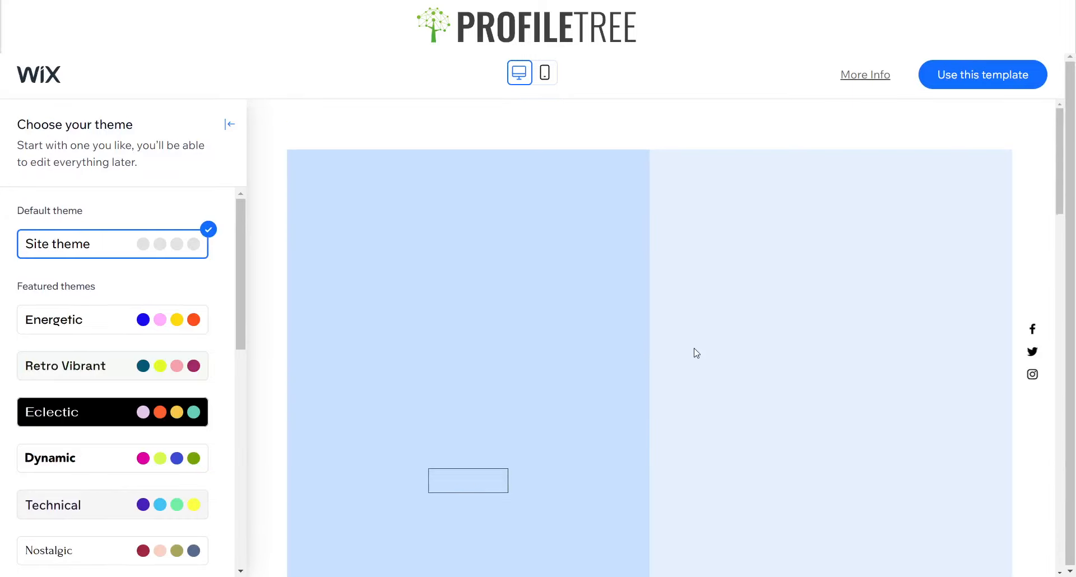
{"action": "scroll", "coordinate": [641, 352], "scroll_direction": "down", "scroll_amount": 20}
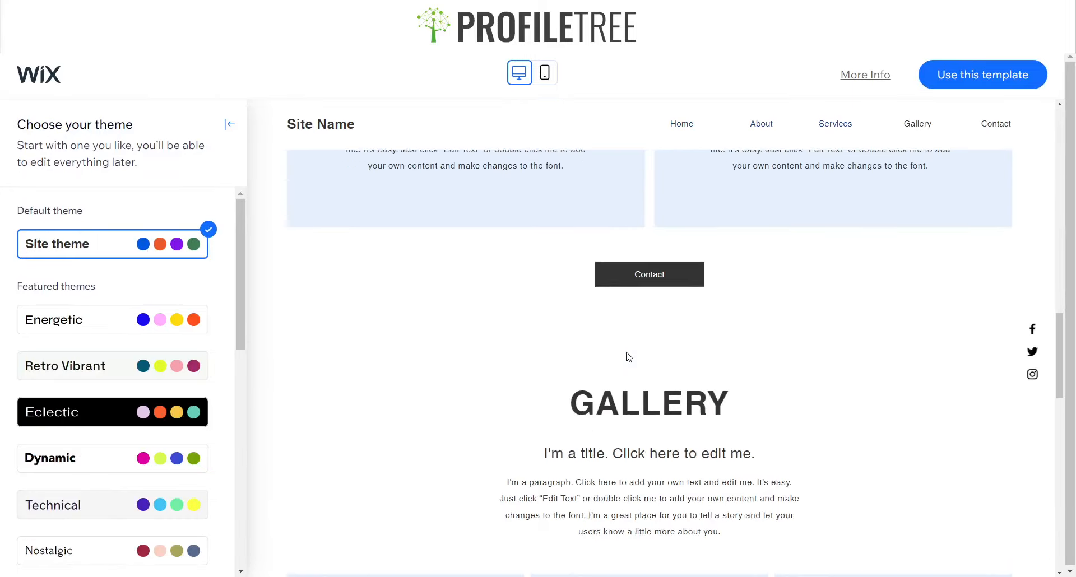
{"action": "scroll", "coordinate": [629, 357], "scroll_direction": "down", "scroll_amount": 15}
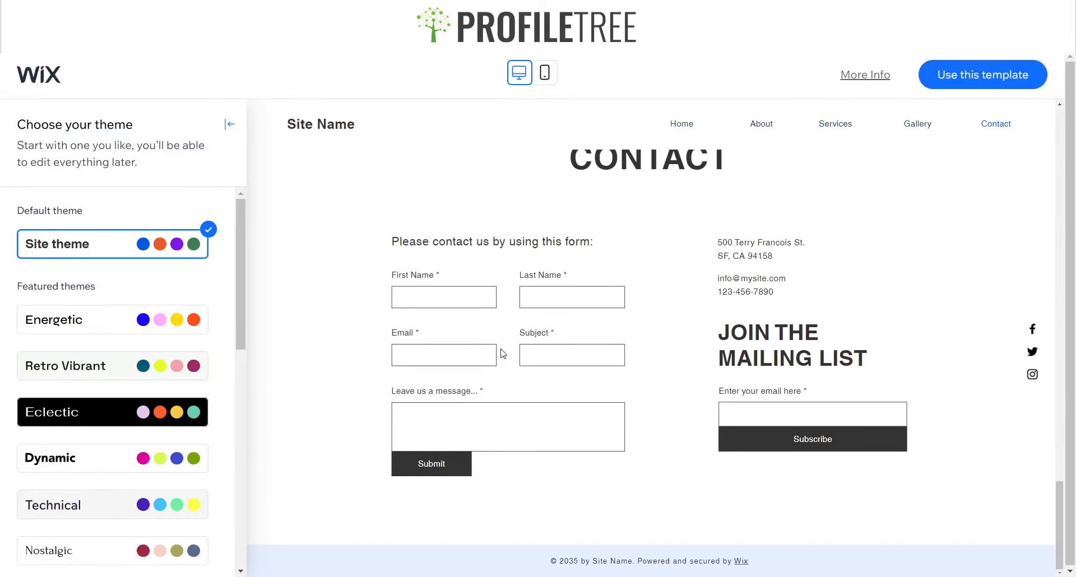
{"action": "scroll", "coordinate": [711, 366], "scroll_direction": "up", "scroll_amount": 3}
{"action": "scroll", "coordinate": [532, 353], "scroll_direction": "down", "scroll_amount": 3}
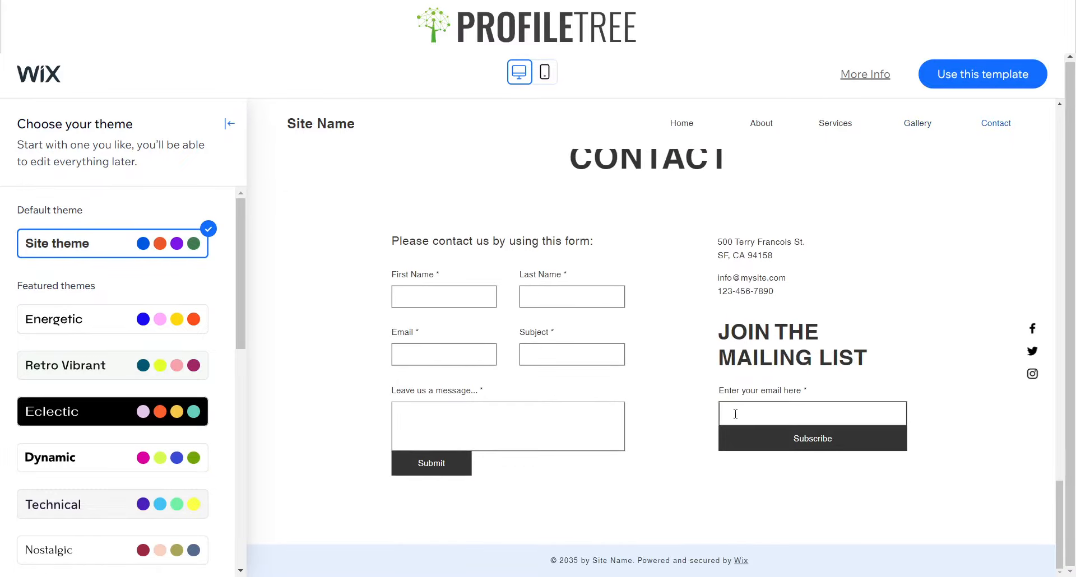
{"action": "scroll", "coordinate": [704, 240], "scroll_direction": "up", "scroll_amount": 15}
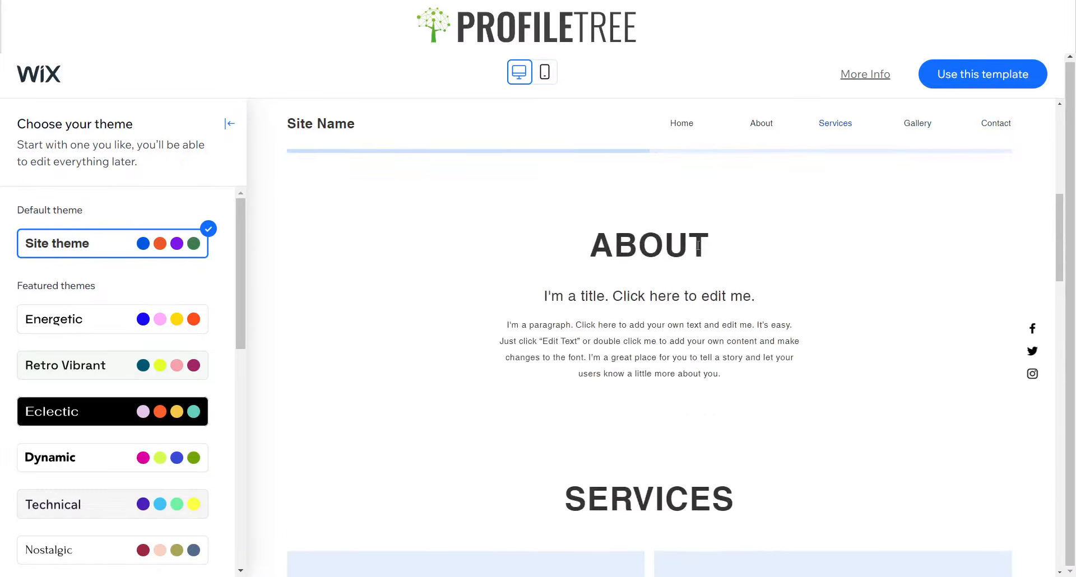
{"action": "scroll", "coordinate": [697, 245], "scroll_direction": "up", "scroll_amount": 4}
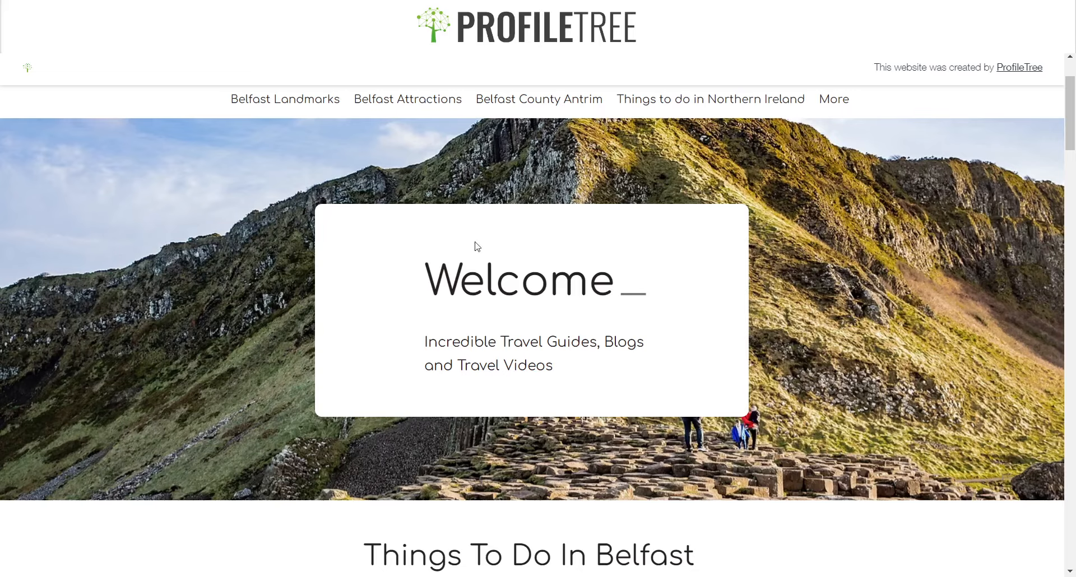
In the editor, select the intro section, its title text and its left column
{"action": "scroll", "coordinate": [475, 243], "scroll_direction": "up", "scroll_amount": 2}
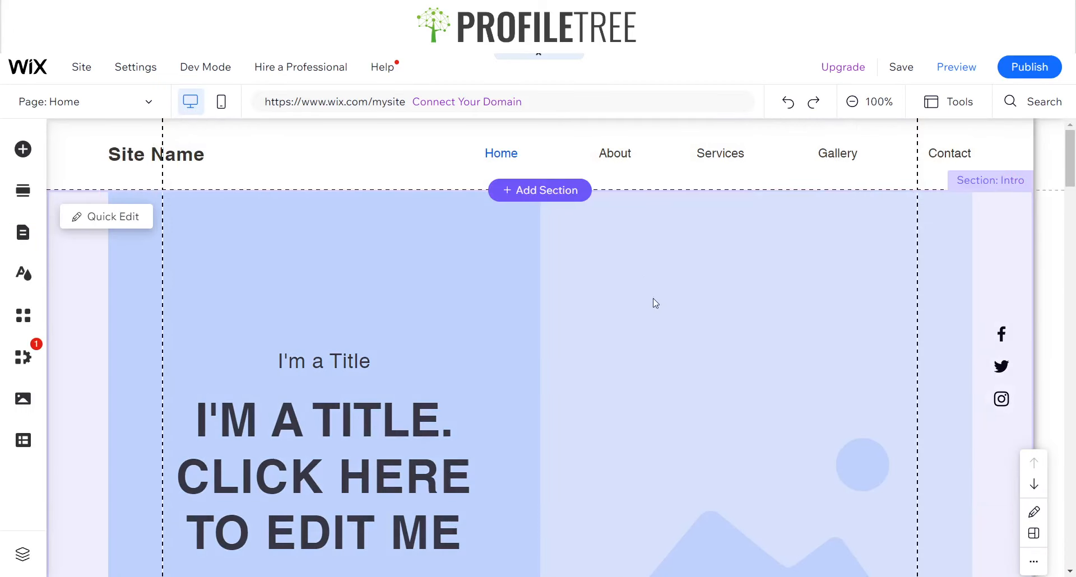
{"action": "left_click", "coordinate": [268, 320]}
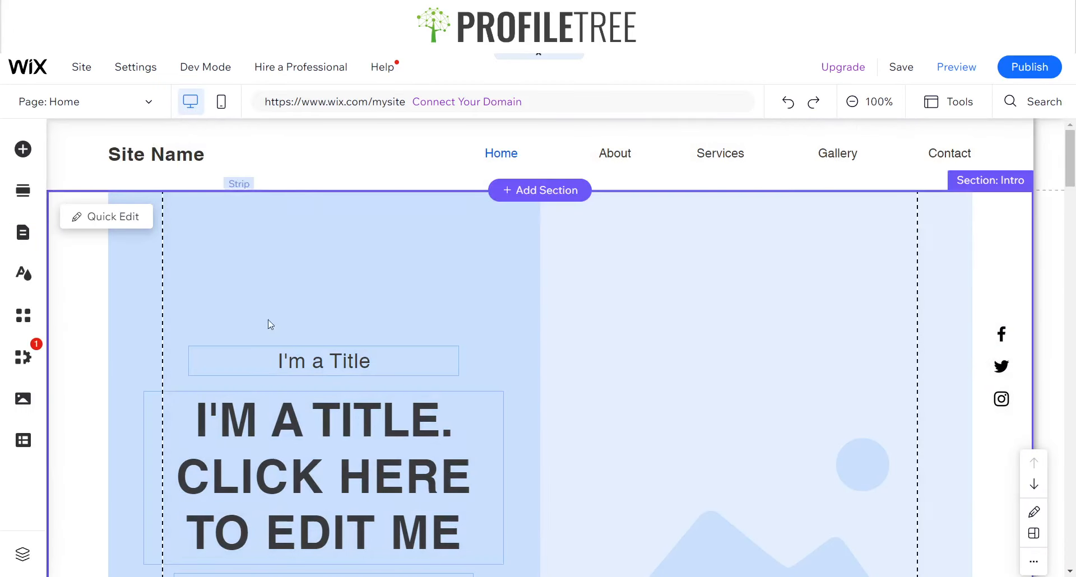
{"action": "left_click", "coordinate": [297, 364]}
{"action": "left_click", "coordinate": [421, 284]}
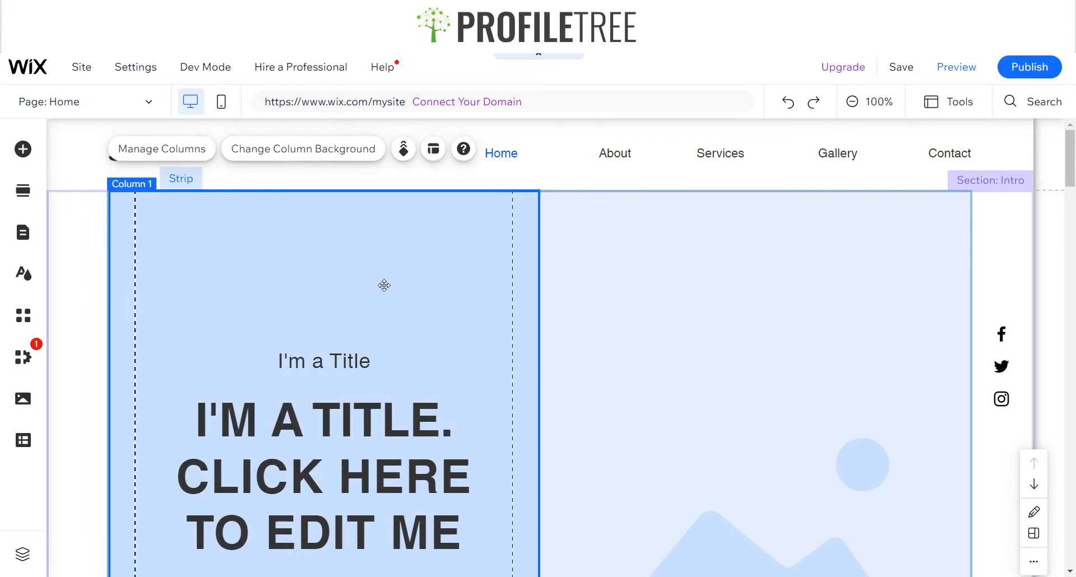
Switch the selection between the right and left columns of the intro strip
{"action": "left_click", "coordinate": [694, 303]}
{"action": "left_click", "coordinate": [312, 262]}
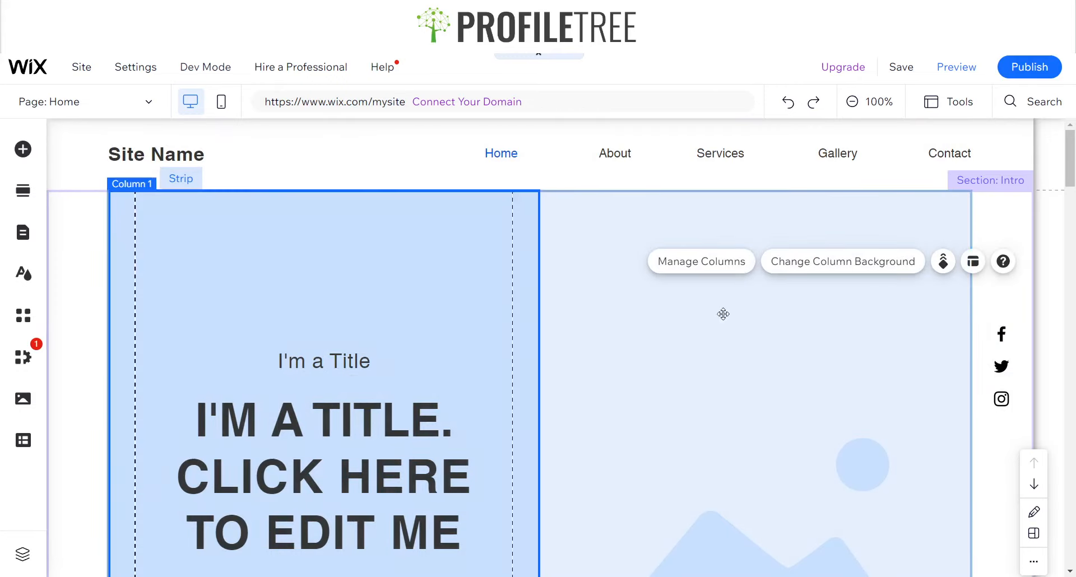
{"action": "left_click", "coordinate": [727, 319]}
{"action": "left_click", "coordinate": [403, 284]}
{"action": "scroll", "coordinate": [403, 284], "scroll_direction": "down", "scroll_amount": 7}
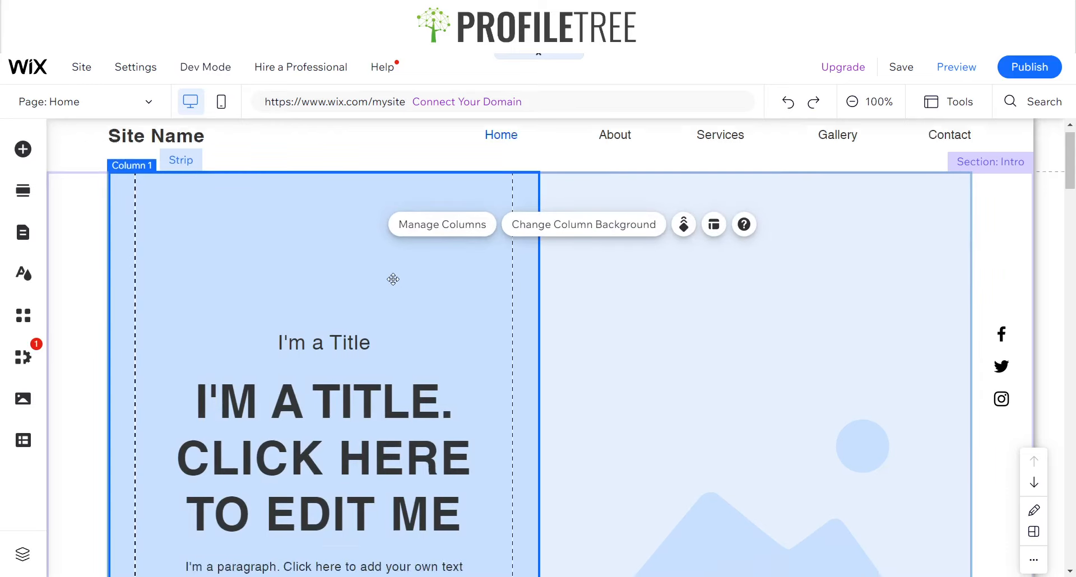
{"action": "scroll", "coordinate": [353, 268], "scroll_direction": "up", "scroll_amount": 6}
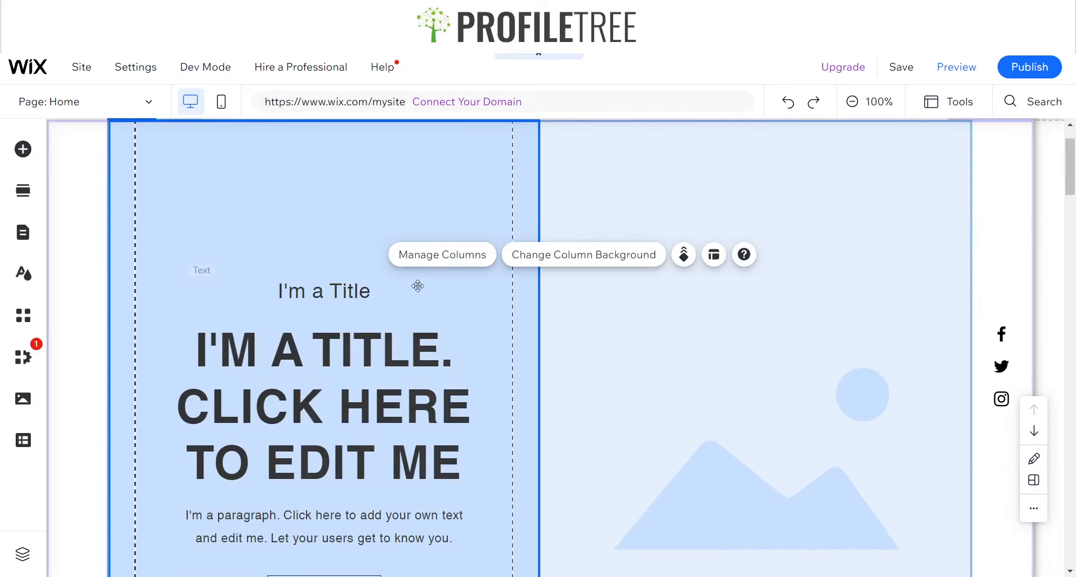
Set the intro strip's right column background to the Wix video of a couple on a van roof, found by searching Camping
{"action": "scroll", "coordinate": [529, 262], "scroll_direction": "down", "scroll_amount": 5}
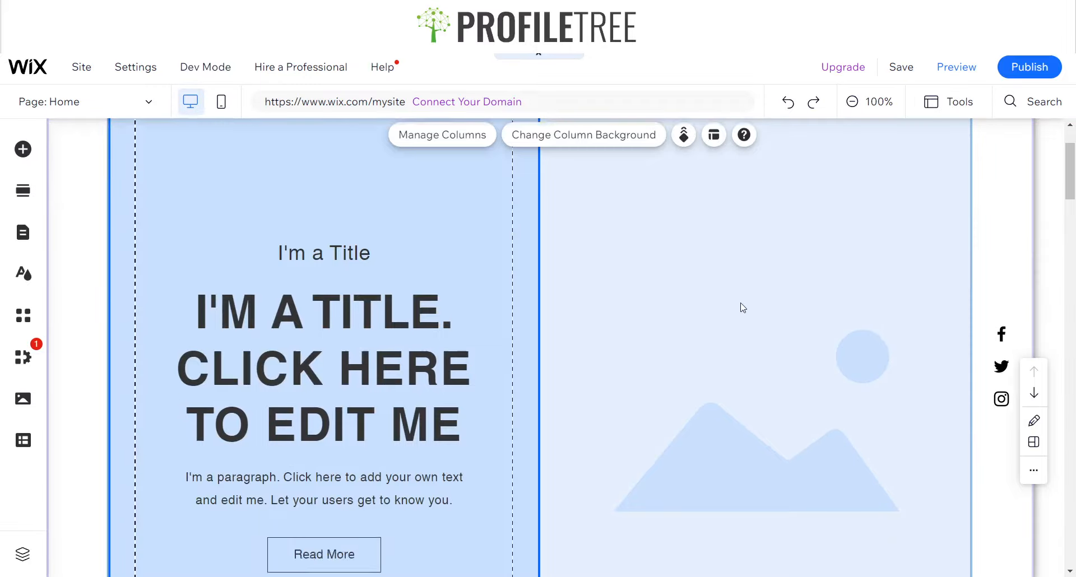
{"action": "scroll", "coordinate": [694, 291], "scroll_direction": "up", "scroll_amount": 3}
{"action": "scroll", "coordinate": [661, 271], "scroll_direction": "up", "scroll_amount": 5}
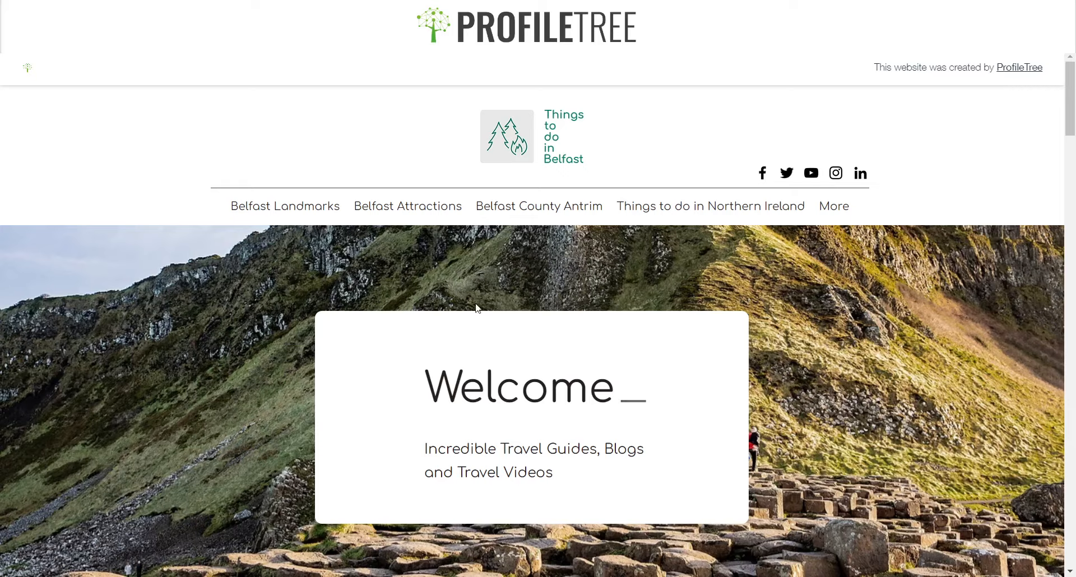
{"action": "scroll", "coordinate": [478, 304], "scroll_direction": "down", "scroll_amount": 4}
{"action": "scroll", "coordinate": [478, 304], "scroll_direction": "up", "scroll_amount": 4}
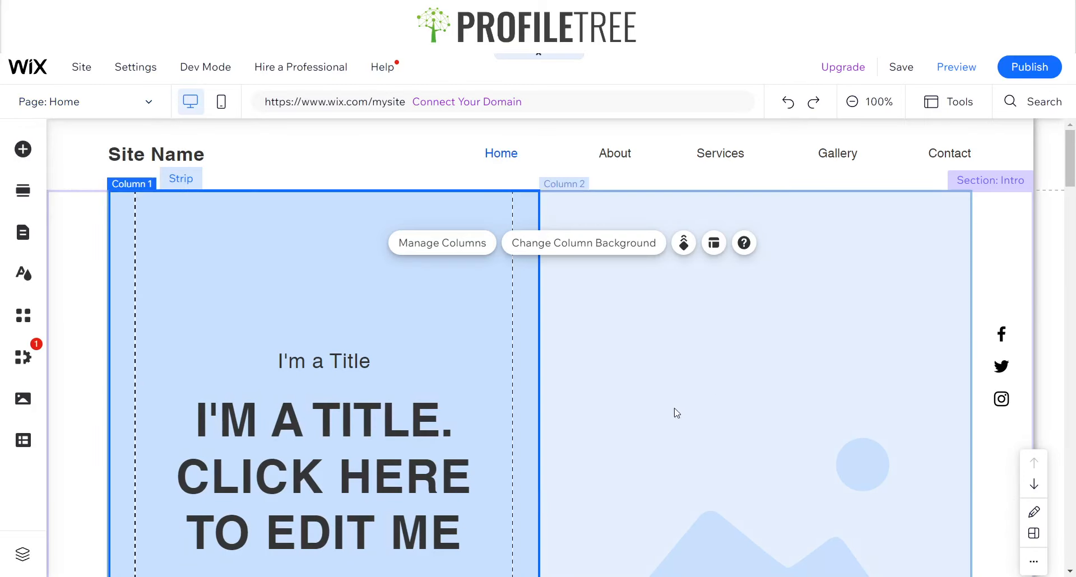
{"action": "left_click", "coordinate": [675, 412]}
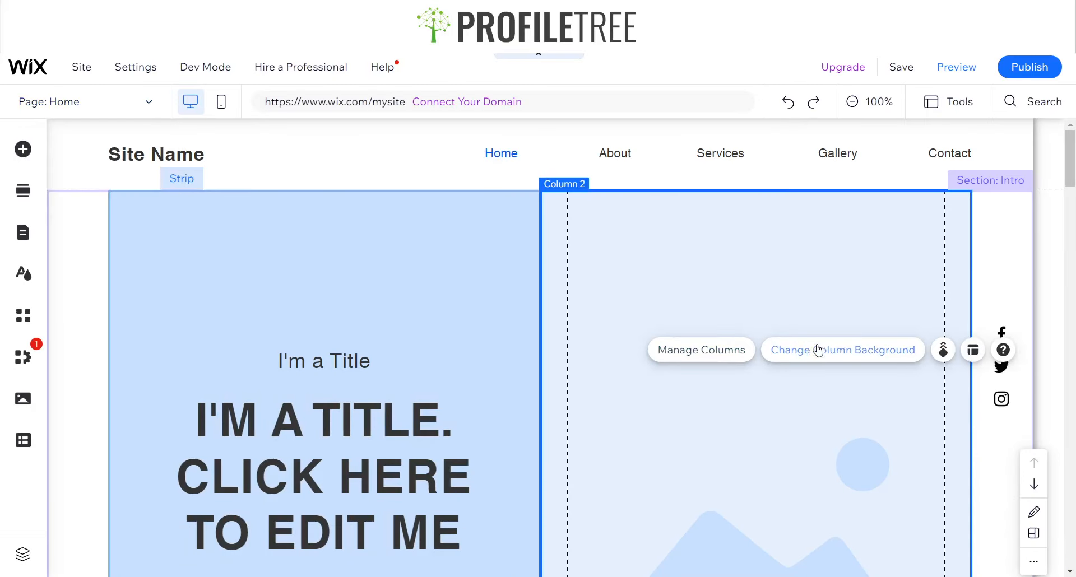
{"action": "left_click", "coordinate": [858, 350]}
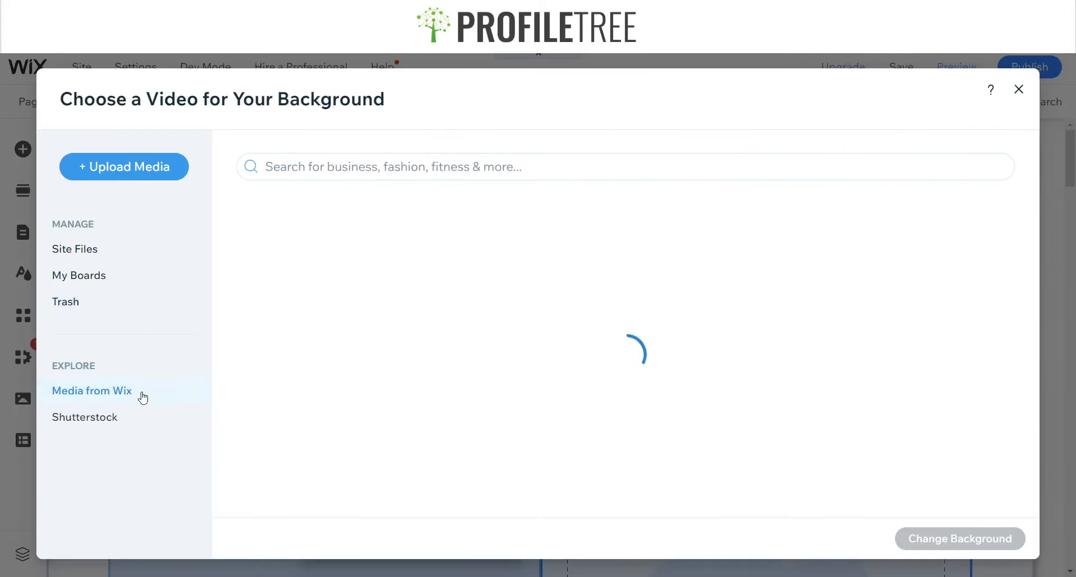
{"action": "left_click", "coordinate": [390, 168]}
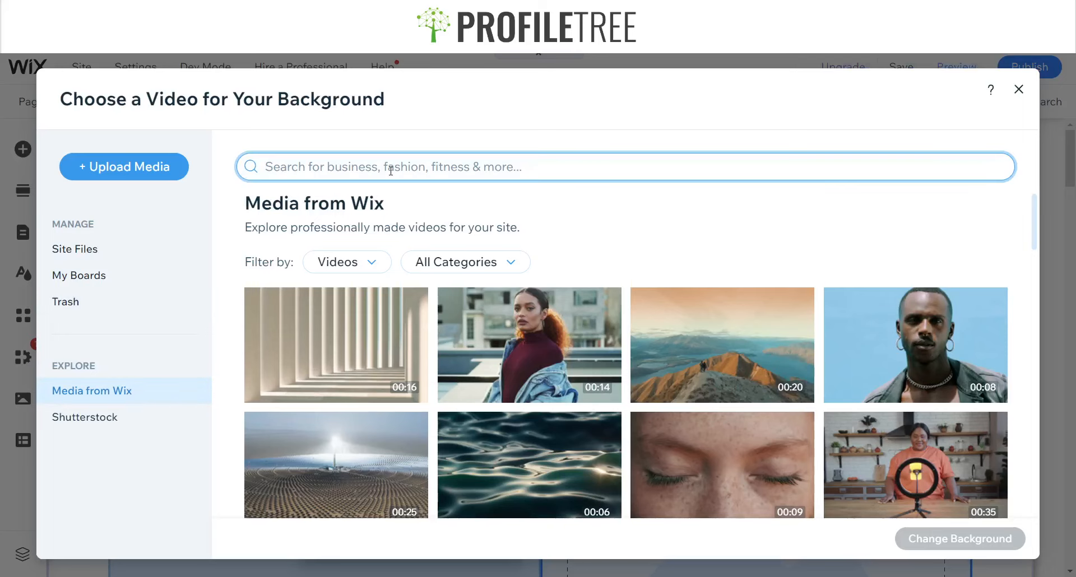
{"action": "type", "text": "Na"}
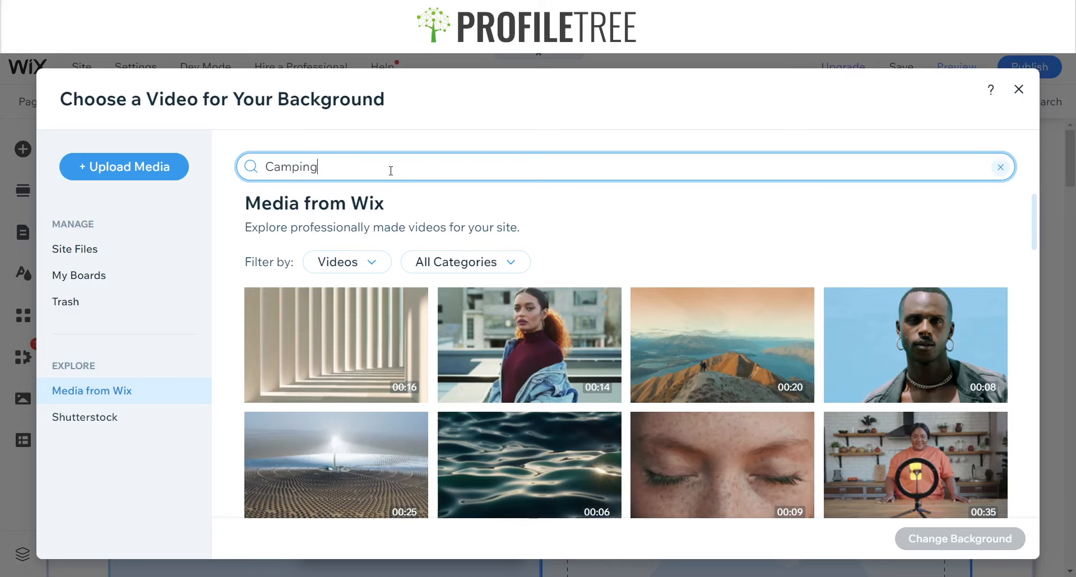
{"action": "key", "text": "Return"}
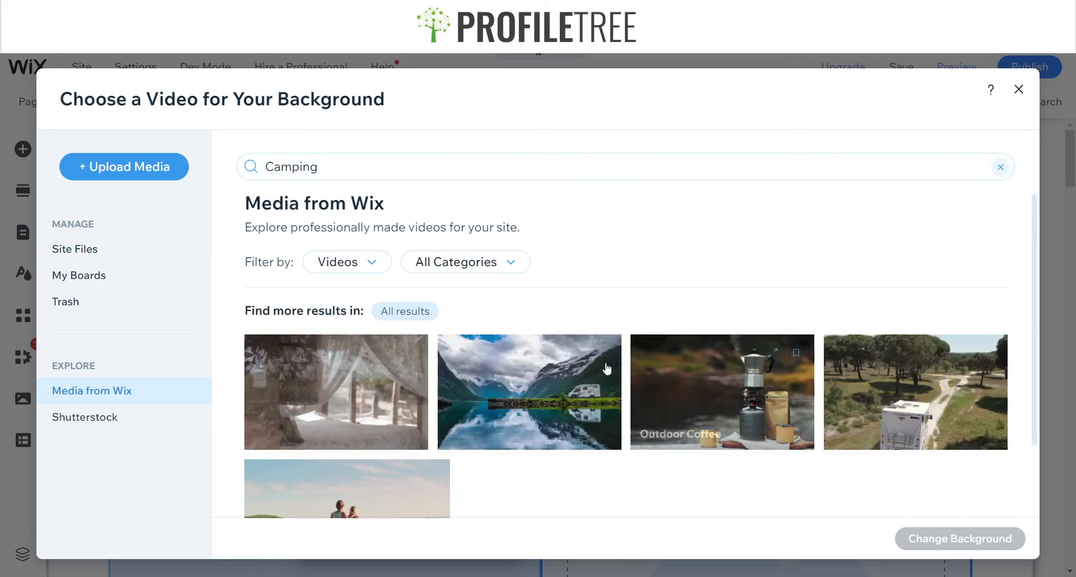
{"action": "scroll", "coordinate": [607, 368], "scroll_direction": "down", "scroll_amount": 2}
{"action": "left_click", "coordinate": [348, 426]}
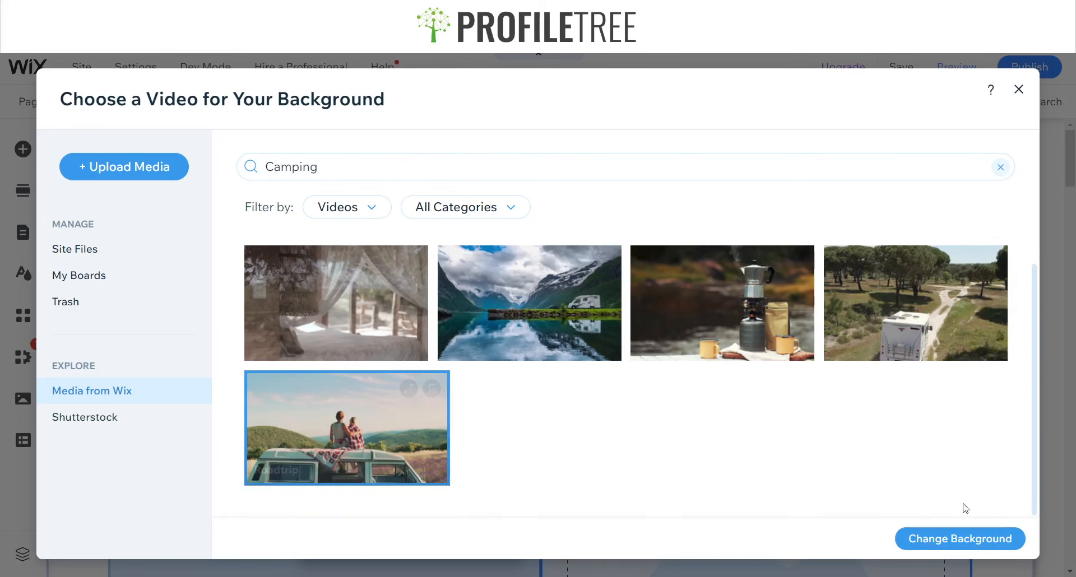
{"action": "double_click", "coordinate": [447, 482]}
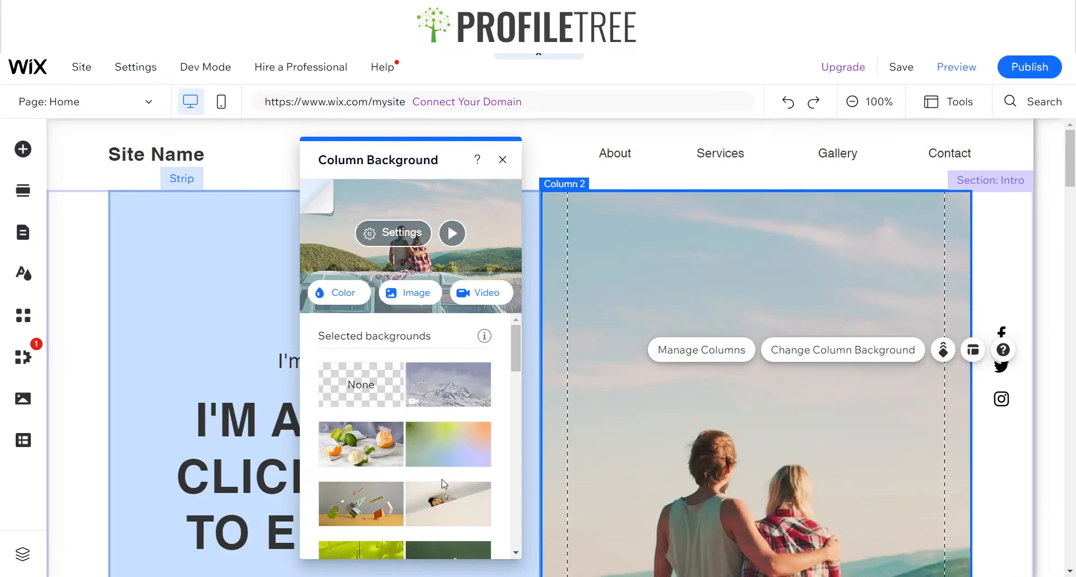
{"action": "left_click", "coordinate": [504, 163]}
Stretch the intro strip to the full screen width with 0 px margins
{"action": "scroll", "coordinate": [670, 496], "scroll_direction": "down", "scroll_amount": 5}
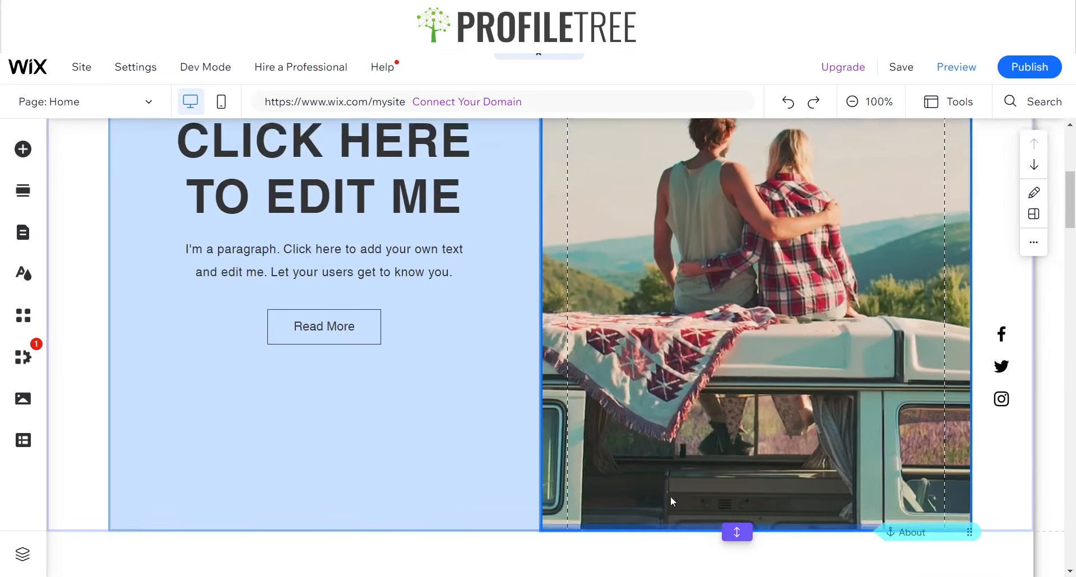
{"action": "scroll", "coordinate": [650, 448], "scroll_direction": "up", "scroll_amount": 4}
{"action": "scroll", "coordinate": [642, 432], "scroll_direction": "up", "scroll_amount": 2}
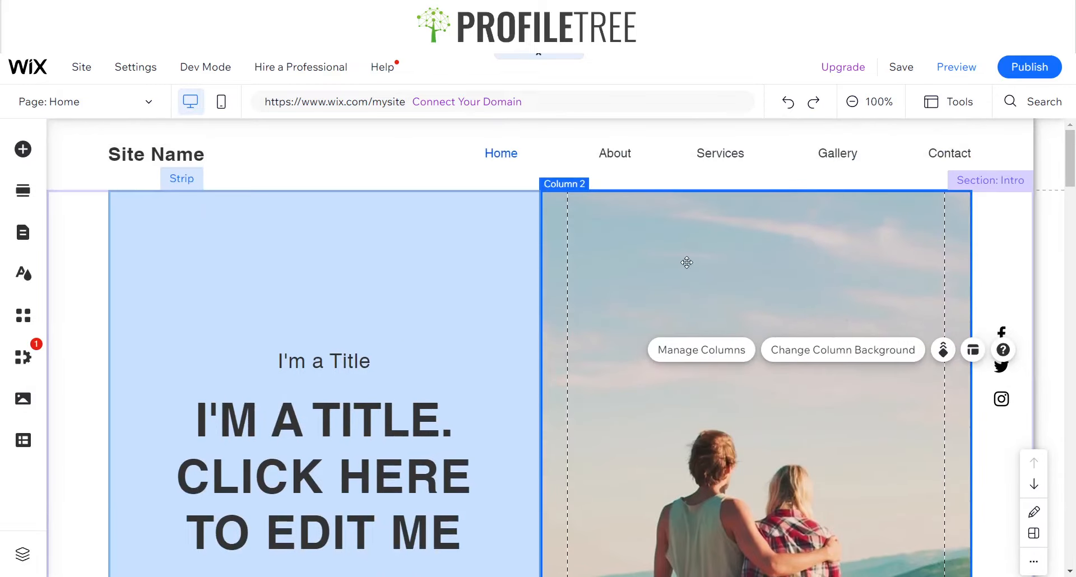
{"action": "left_click", "coordinate": [483, 279]}
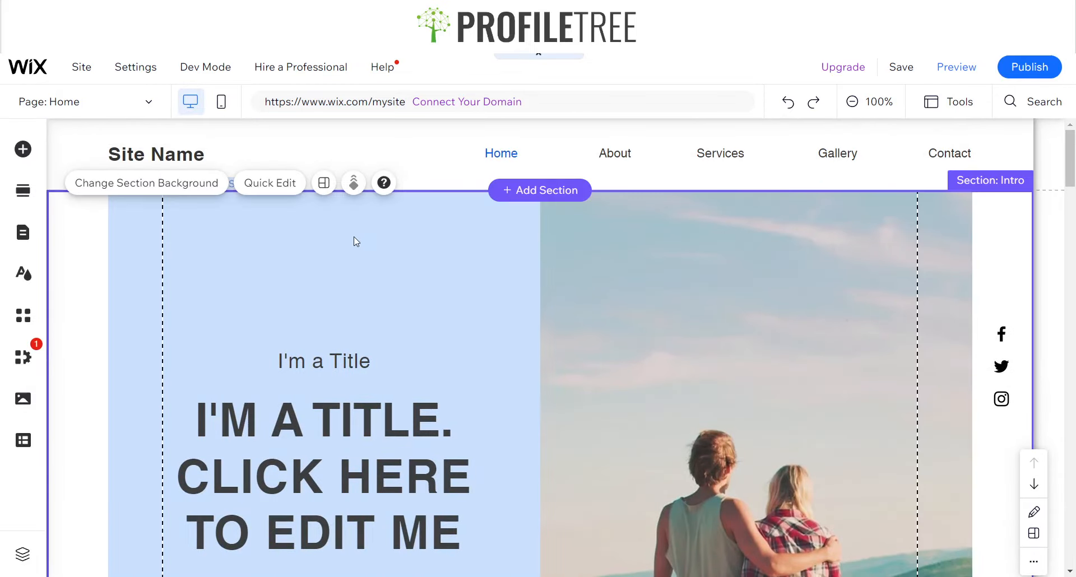
{"action": "left_click", "coordinate": [112, 236]}
{"action": "left_click", "coordinate": [173, 250]}
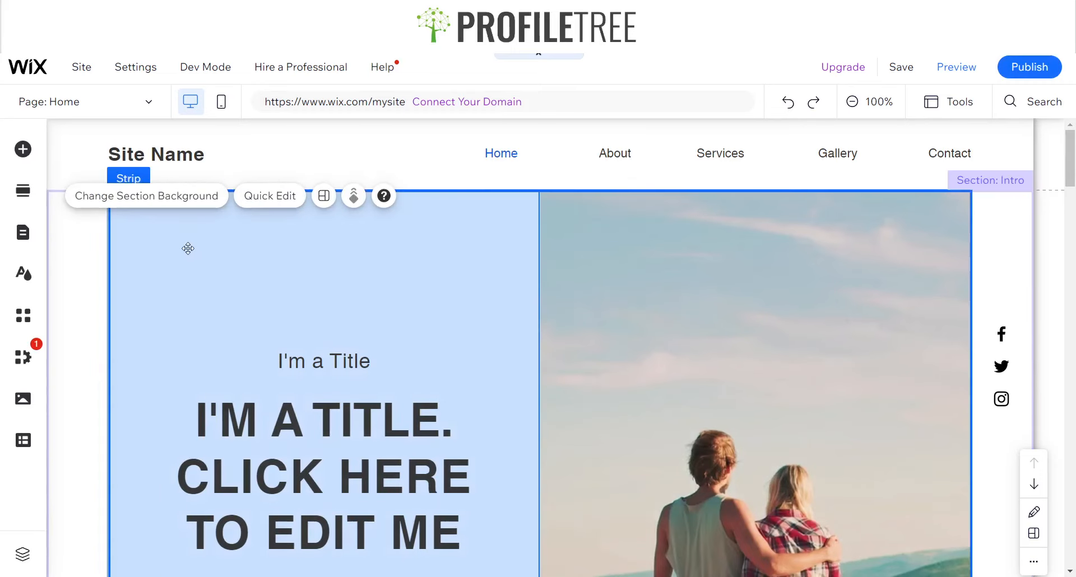
{"action": "left_click", "coordinate": [111, 249]}
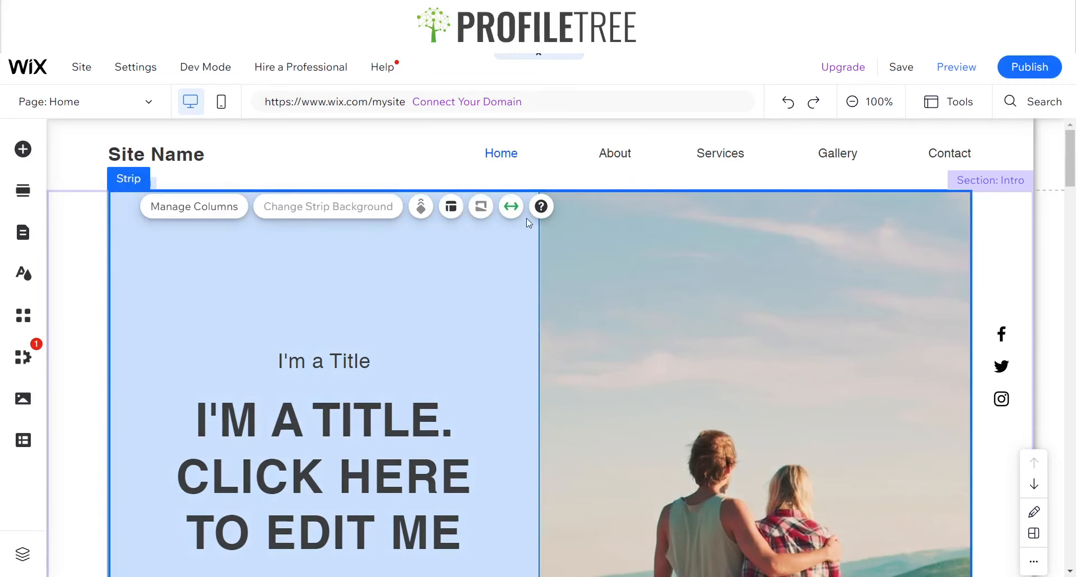
{"action": "left_click", "coordinate": [511, 207]}
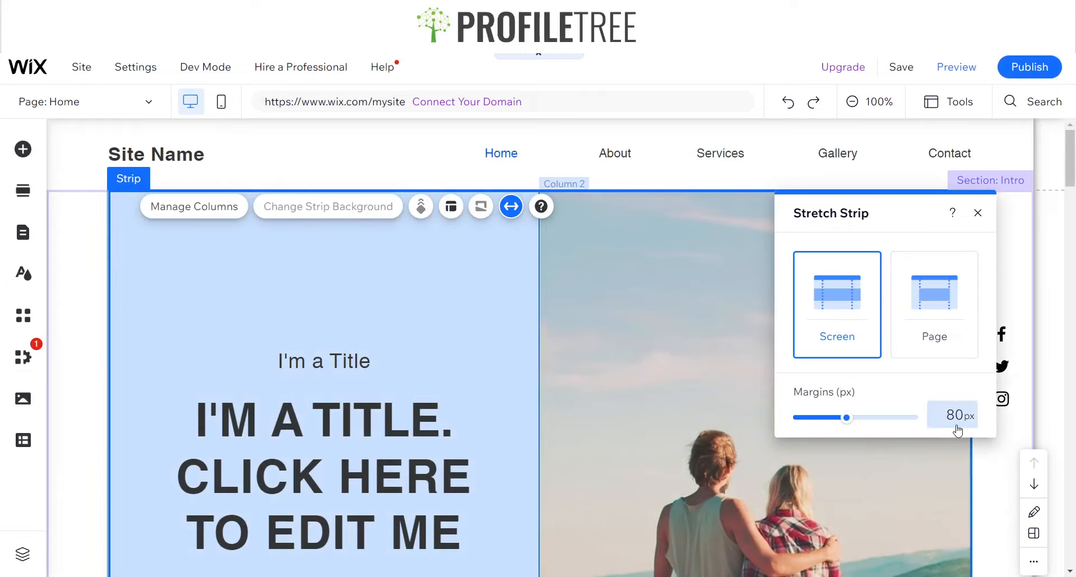
{"action": "left_click", "coordinate": [958, 427]}
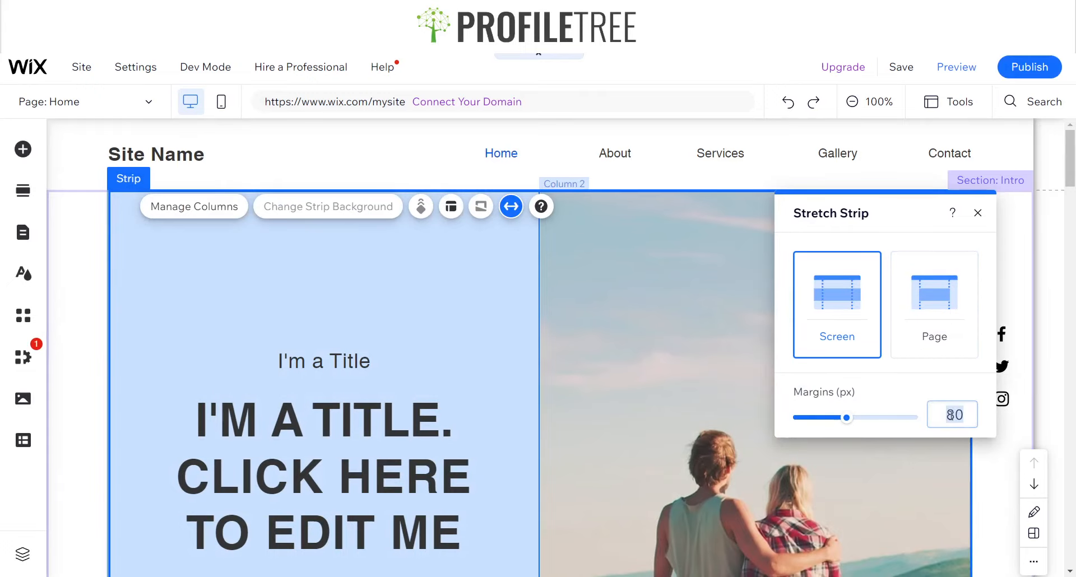
{"action": "type", "text": "0"}
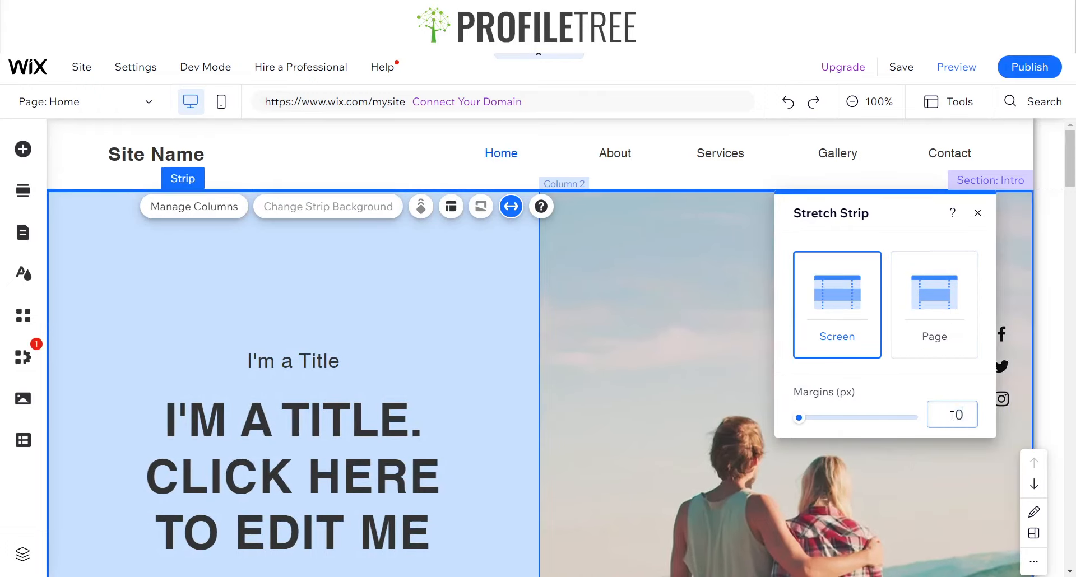
{"action": "left_click", "coordinate": [677, 414]}
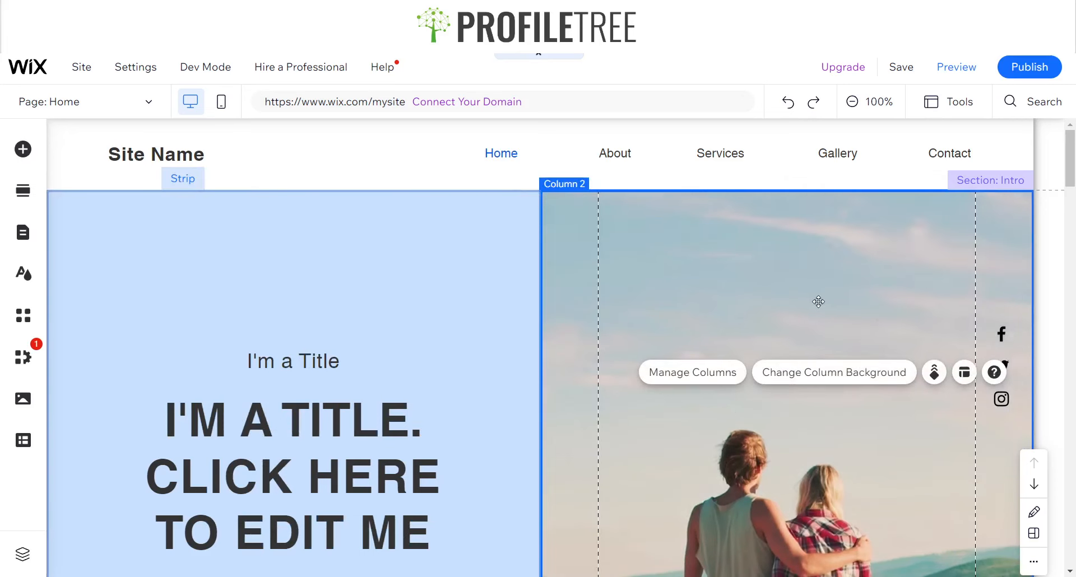
{"action": "scroll", "coordinate": [710, 299], "scroll_direction": "down", "scroll_amount": 6}
{"action": "scroll", "coordinate": [717, 325], "scroll_direction": "down", "scroll_amount": 3}
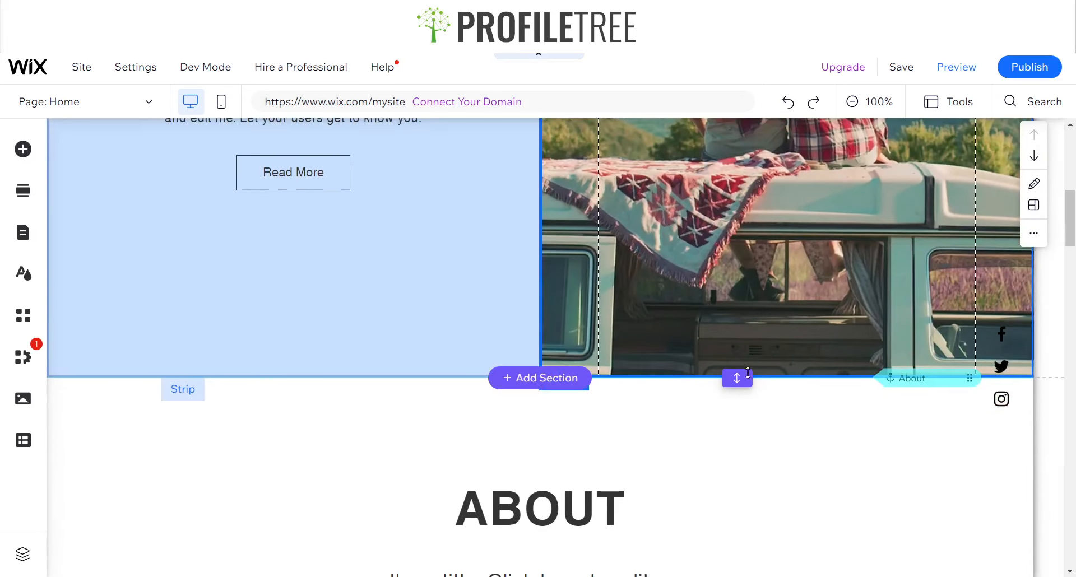
{"action": "scroll", "coordinate": [587, 299], "scroll_direction": "up", "scroll_amount": 6}
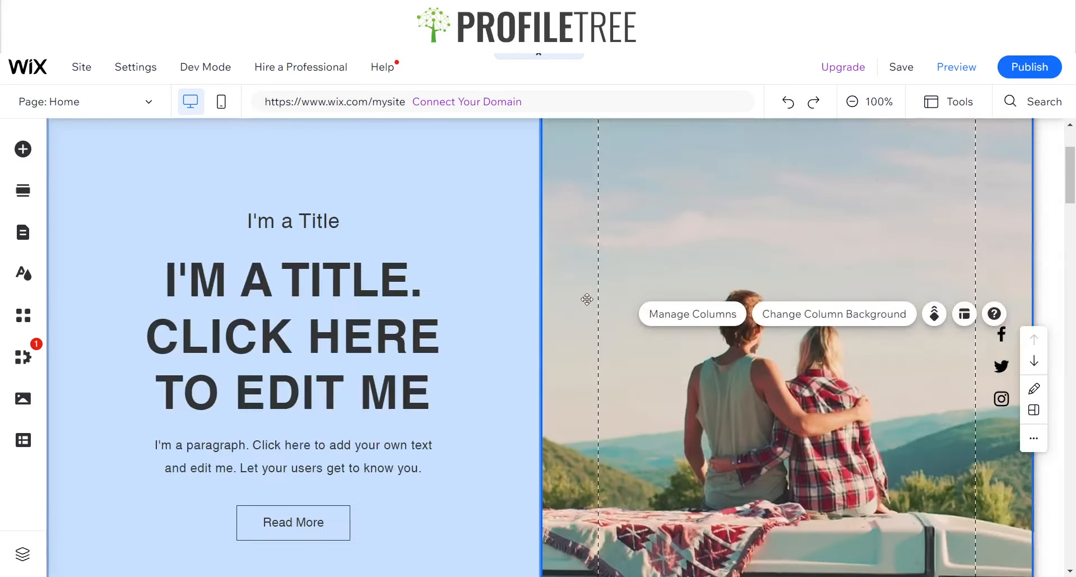
{"action": "left_click", "coordinate": [947, 102]}
{"action": "left_click", "coordinate": [934, 155]}
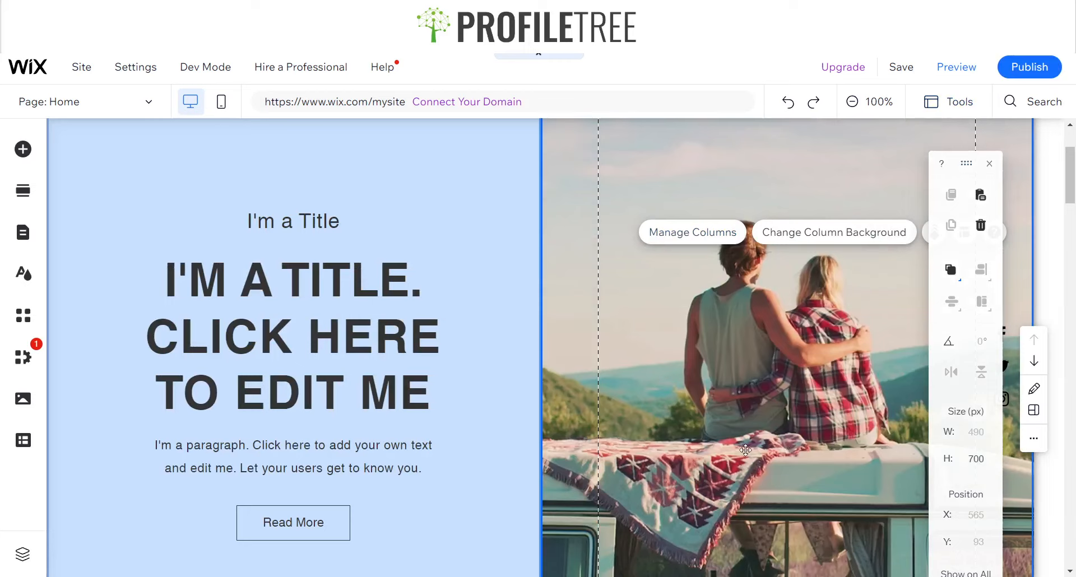
{"action": "scroll", "coordinate": [620, 408], "scroll_direction": "down", "scroll_amount": 5}
{"action": "scroll", "coordinate": [719, 361], "scroll_direction": "up", "scroll_amount": 5}
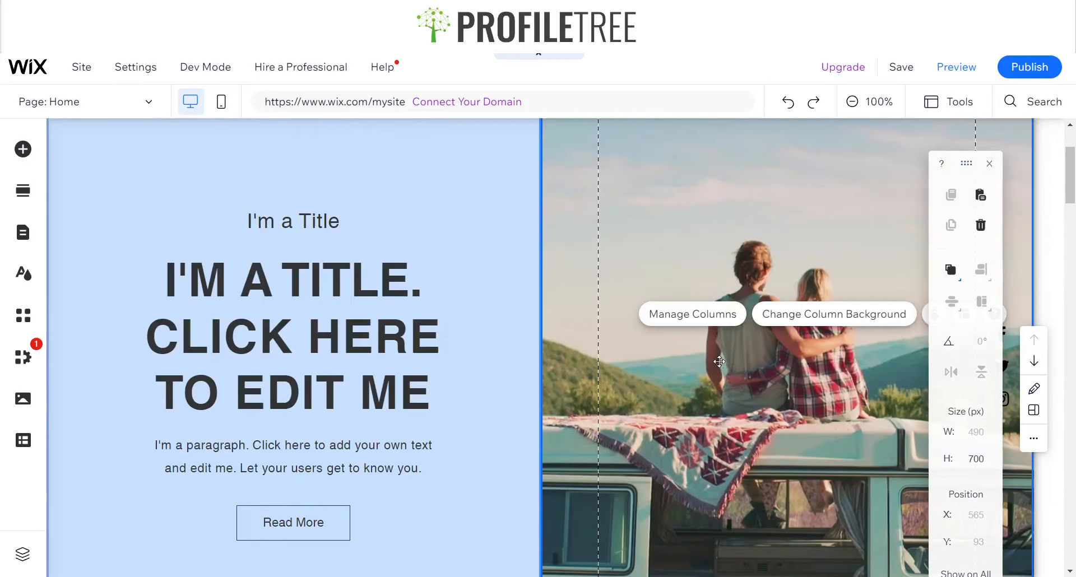
{"action": "scroll", "coordinate": [586, 411], "scroll_direction": "down", "scroll_amount": 6}
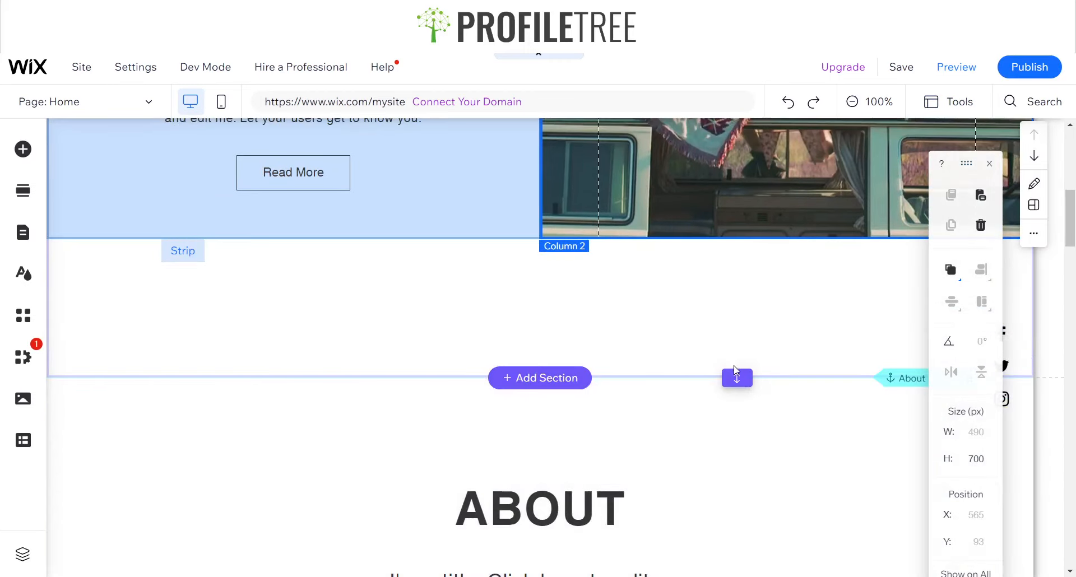
{"action": "left_click", "coordinate": [988, 164]}
Remove the extra empty space below the strip in the intro section
{"action": "left_click", "coordinate": [723, 321]}
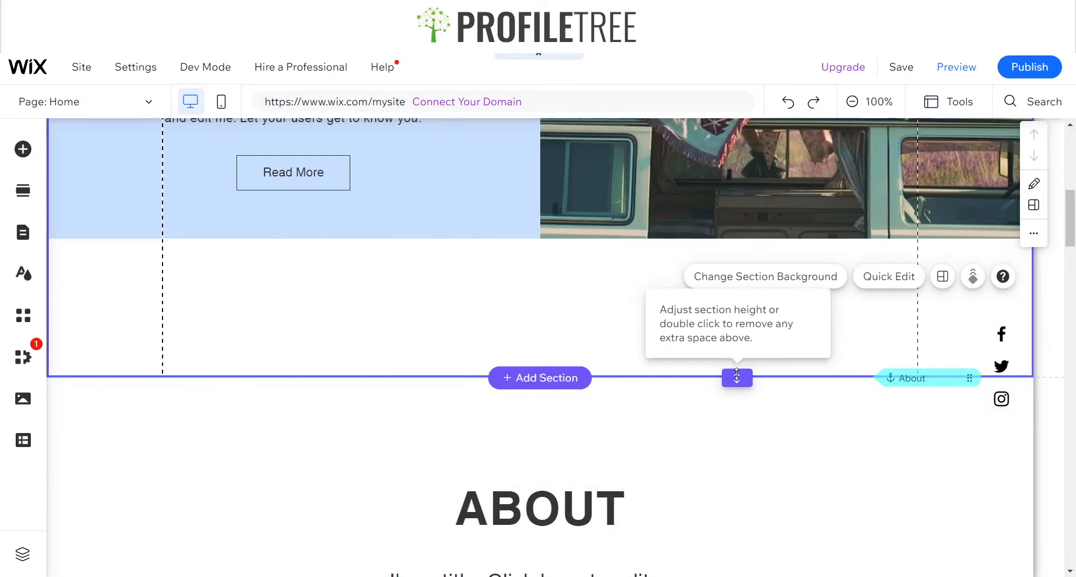
{"action": "double_click", "coordinate": [737, 376]}
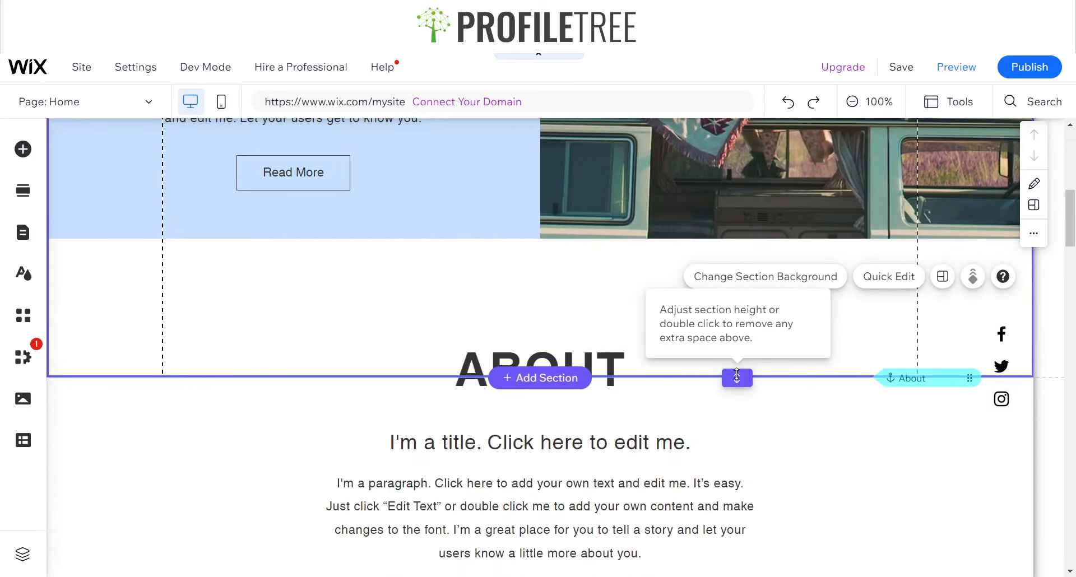
{"action": "scroll", "coordinate": [668, 307], "scroll_direction": "up", "scroll_amount": 6}
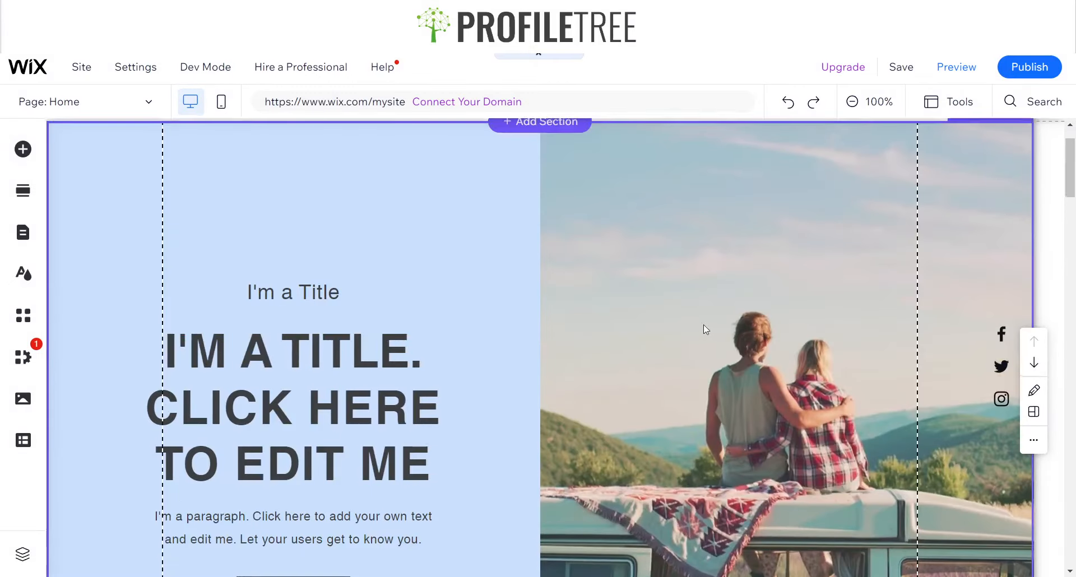
Preview the site and scroll through the updated intro section
{"action": "scroll", "coordinate": [496, 300], "scroll_direction": "down", "scroll_amount": 5}
{"action": "scroll", "coordinate": [822, 281], "scroll_direction": "up", "scroll_amount": 6}
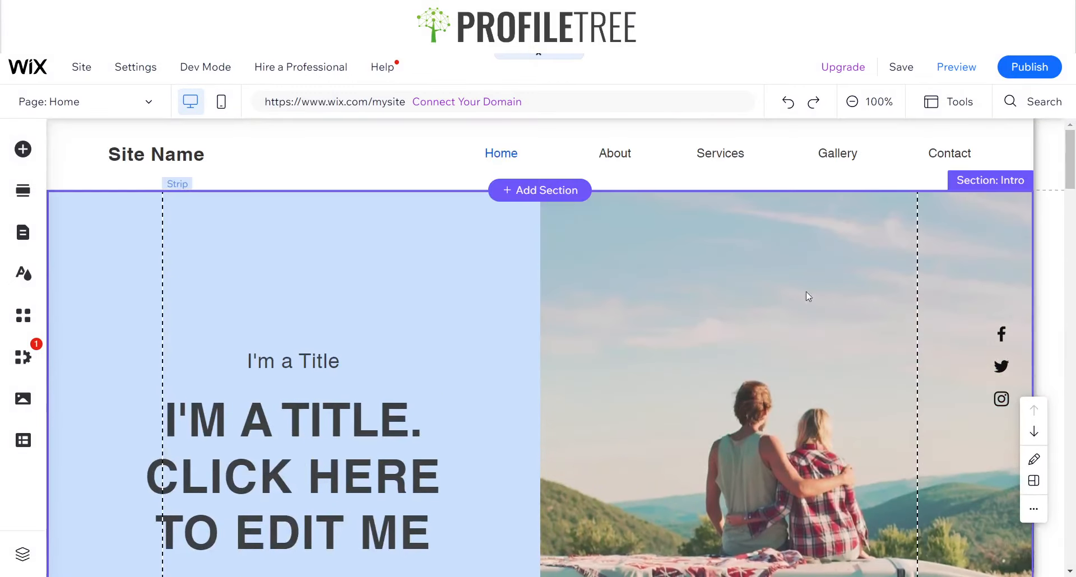
{"action": "scroll", "coordinate": [841, 303], "scroll_direction": "down", "scroll_amount": 4}
{"action": "scroll", "coordinate": [869, 310], "scroll_direction": "up", "scroll_amount": 4}
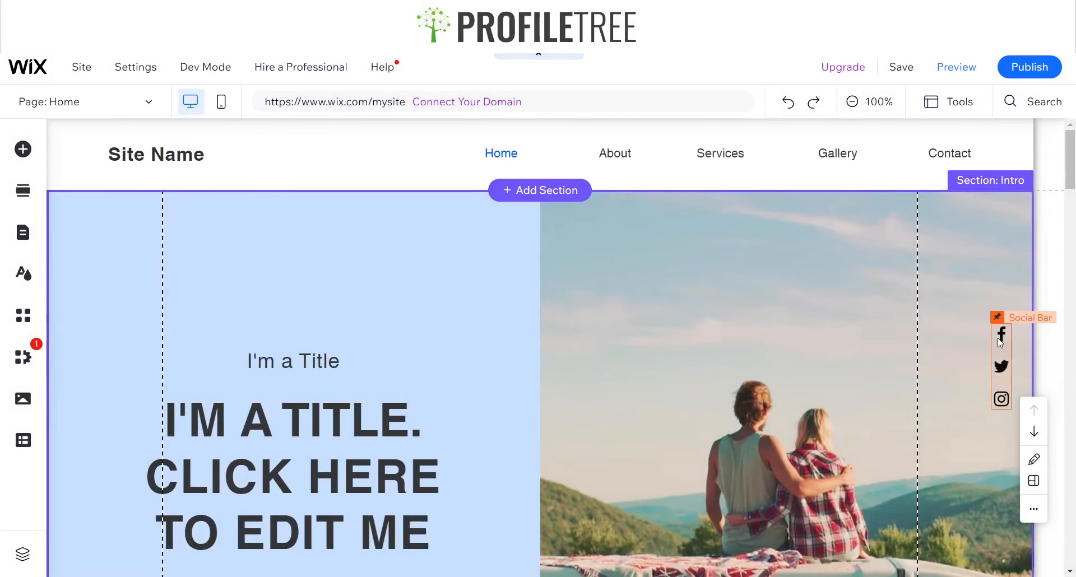
{"action": "scroll", "coordinate": [1000, 336], "scroll_direction": "down", "scroll_amount": 5}
{"action": "scroll", "coordinate": [489, 372], "scroll_direction": "up", "scroll_amount": 5}
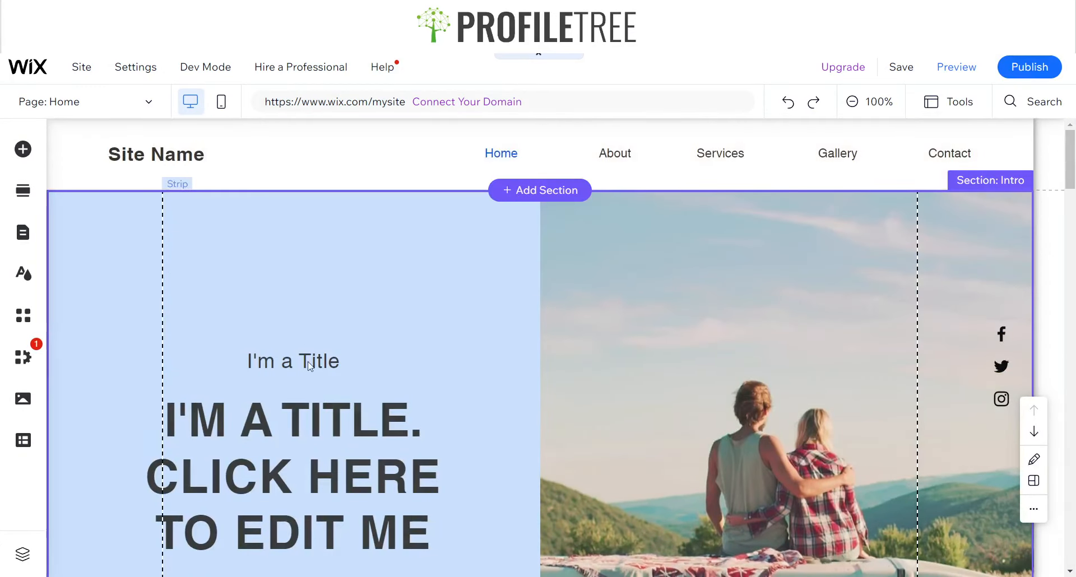
{"action": "scroll", "coordinate": [586, 339], "scroll_direction": "down", "scroll_amount": 3}
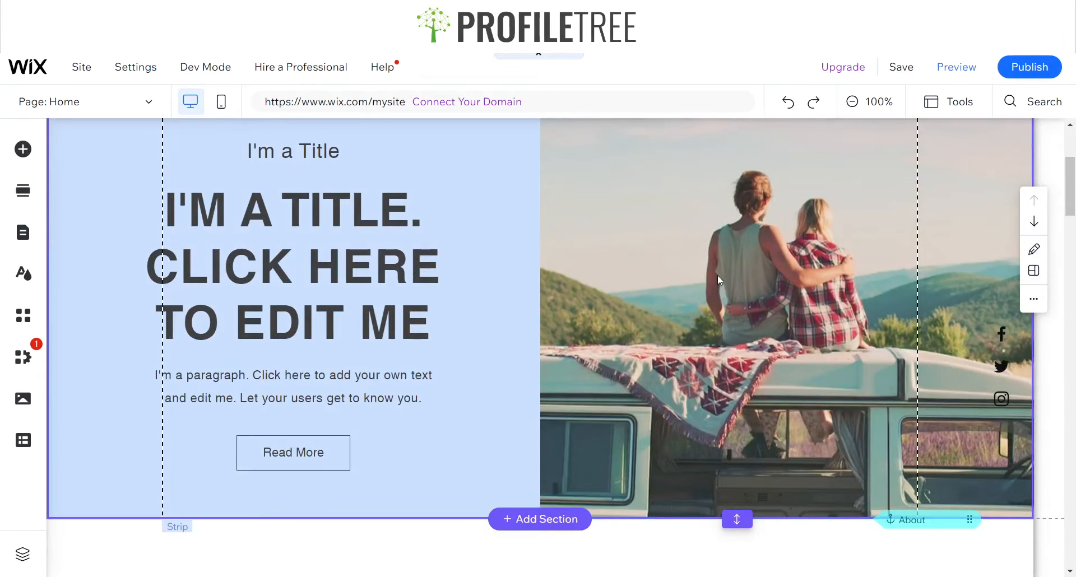
{"action": "left_click", "coordinate": [717, 275]}
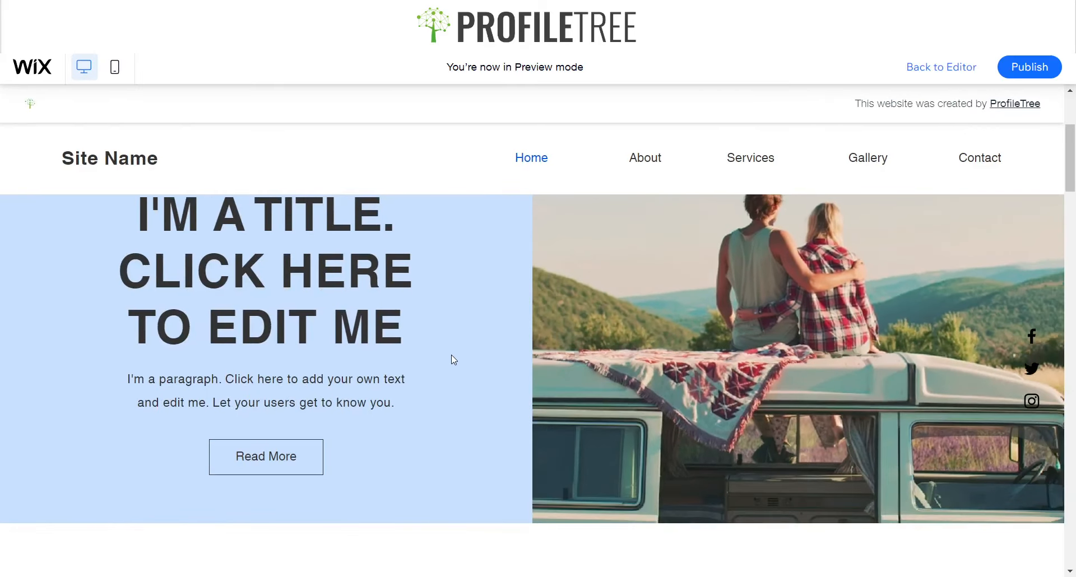
{"action": "scroll", "coordinate": [633, 371], "scroll_direction": "up", "scroll_amount": 4}
{"action": "scroll", "coordinate": [634, 371], "scroll_direction": "down", "scroll_amount": 6}
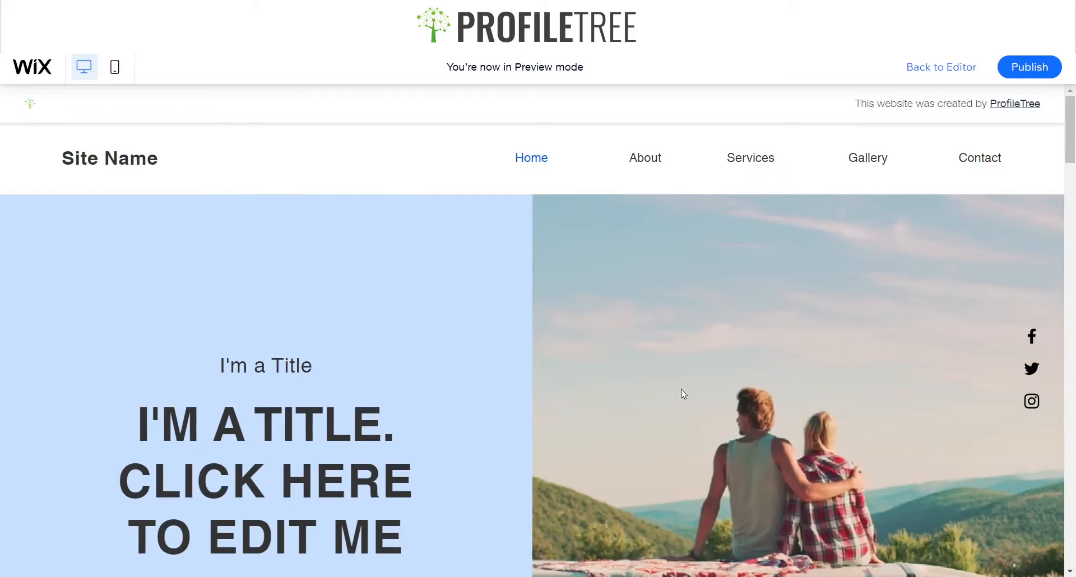
{"action": "scroll", "coordinate": [334, 153], "scroll_direction": "down", "scroll_amount": 10}
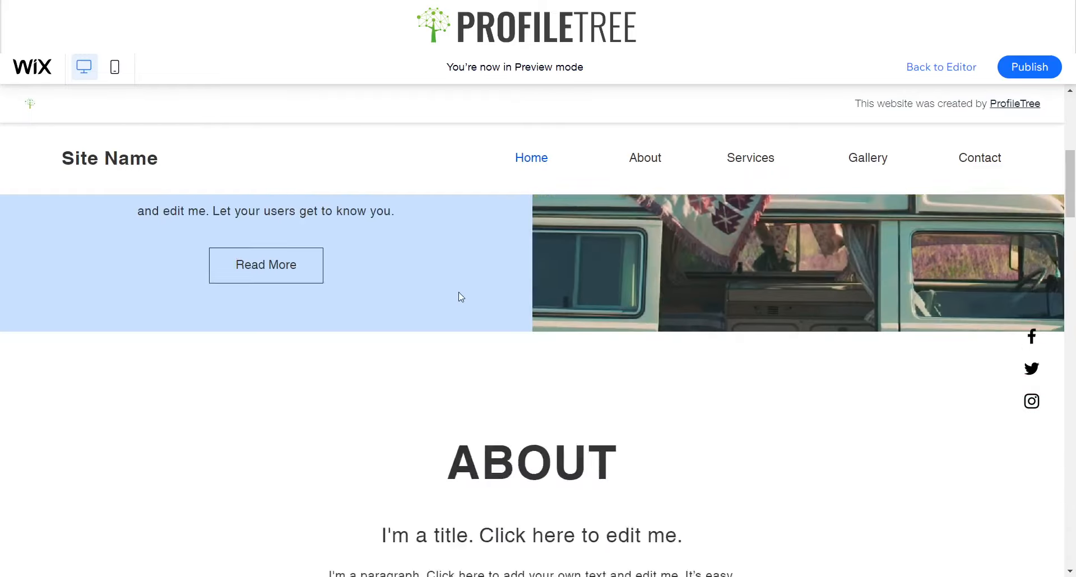
{"action": "scroll", "coordinate": [459, 502], "scroll_direction": "down", "scroll_amount": 5}
{"action": "scroll", "coordinate": [593, 409], "scroll_direction": "up", "scroll_amount": 15}
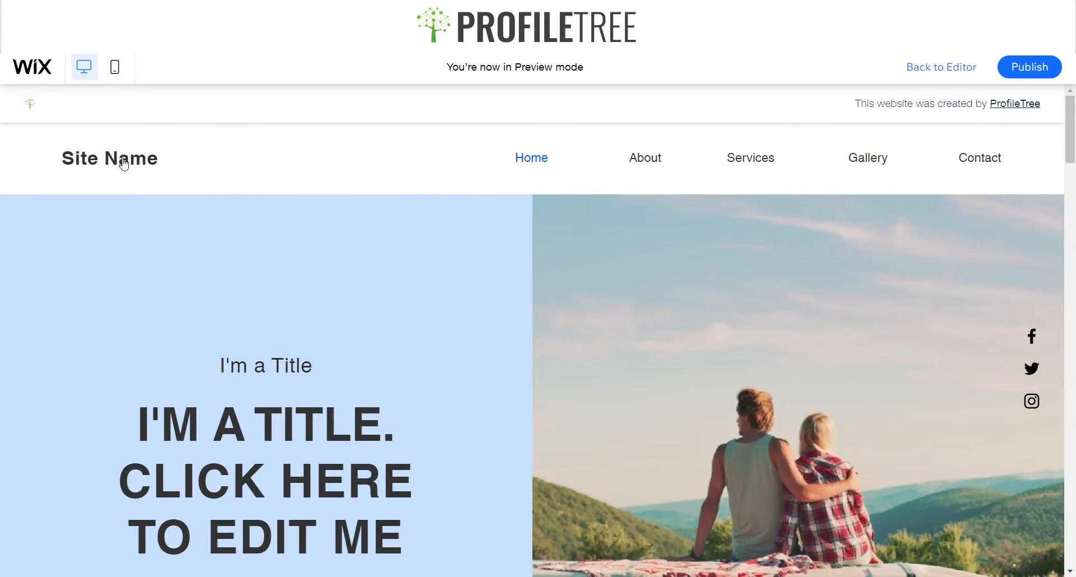
Scroll the preview once more and return to the editor
{"action": "scroll", "coordinate": [595, 245], "scroll_direction": "down", "scroll_amount": 4}
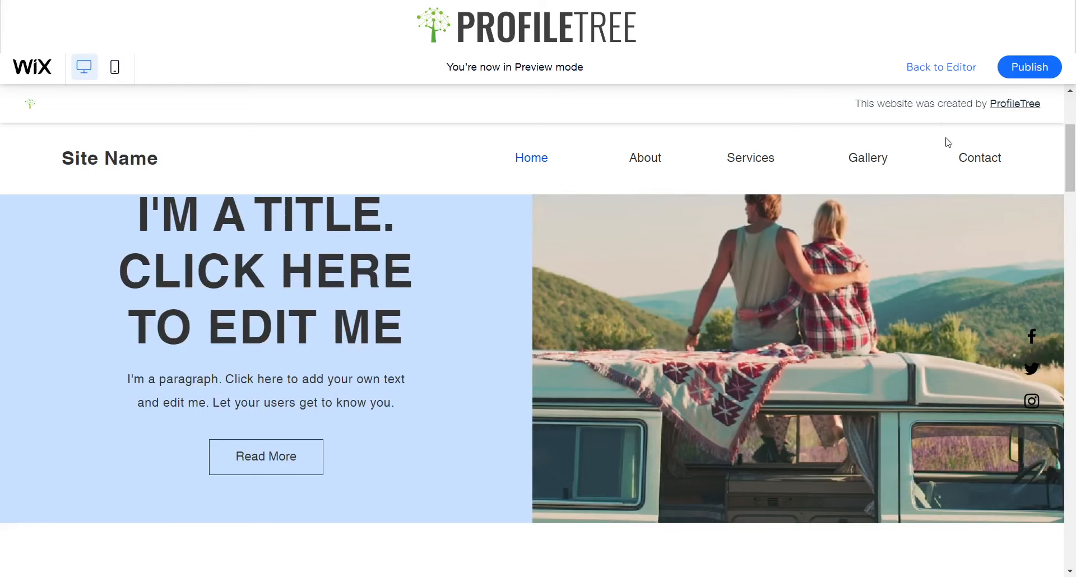
{"action": "scroll", "coordinate": [881, 272], "scroll_direction": "up", "scroll_amount": 4}
{"action": "scroll", "coordinate": [771, 478], "scroll_direction": "down", "scroll_amount": 5}
{"action": "scroll", "coordinate": [795, 471], "scroll_direction": "up", "scroll_amount": 5}
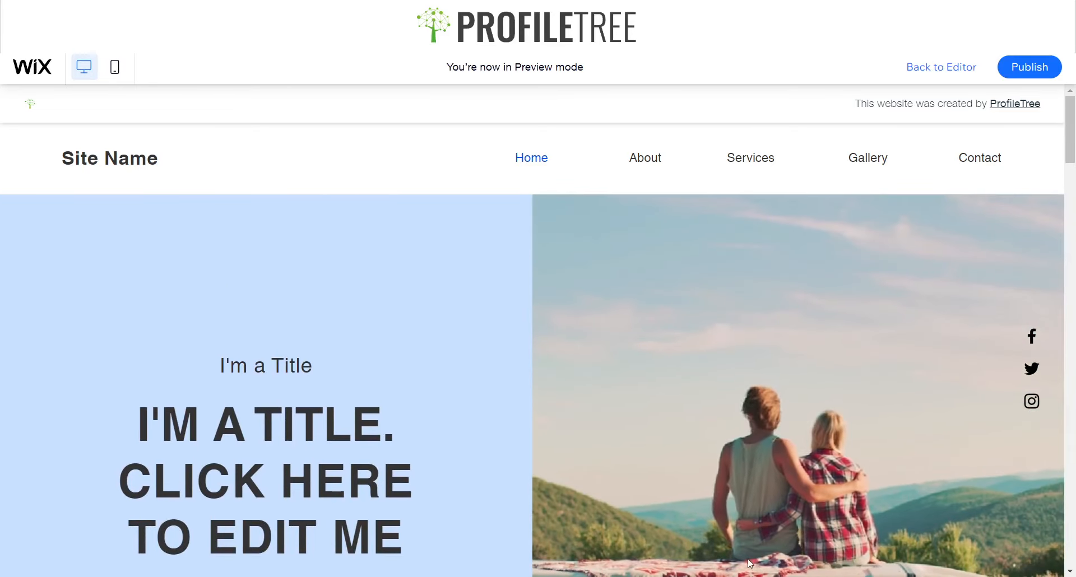
{"action": "key", "text": "ctrl+p"}
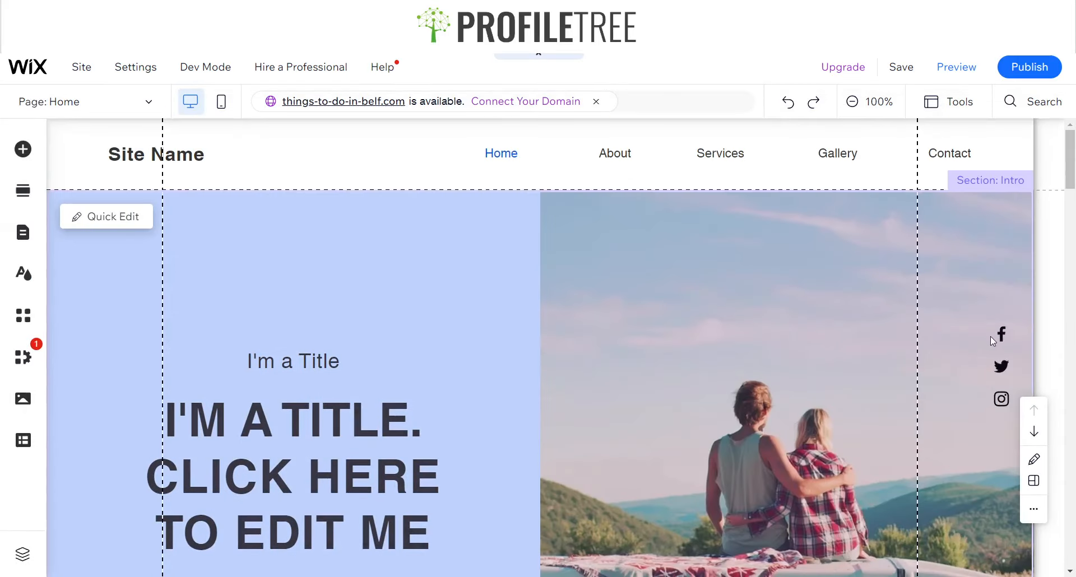
{"action": "left_click", "coordinate": [1002, 350]}
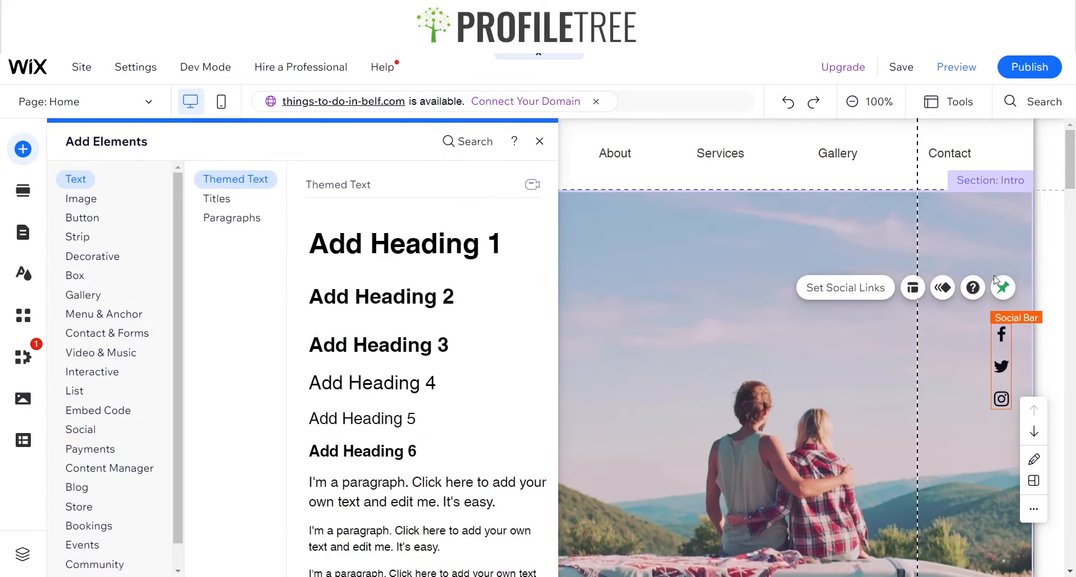
{"action": "left_click", "coordinate": [82, 217]}
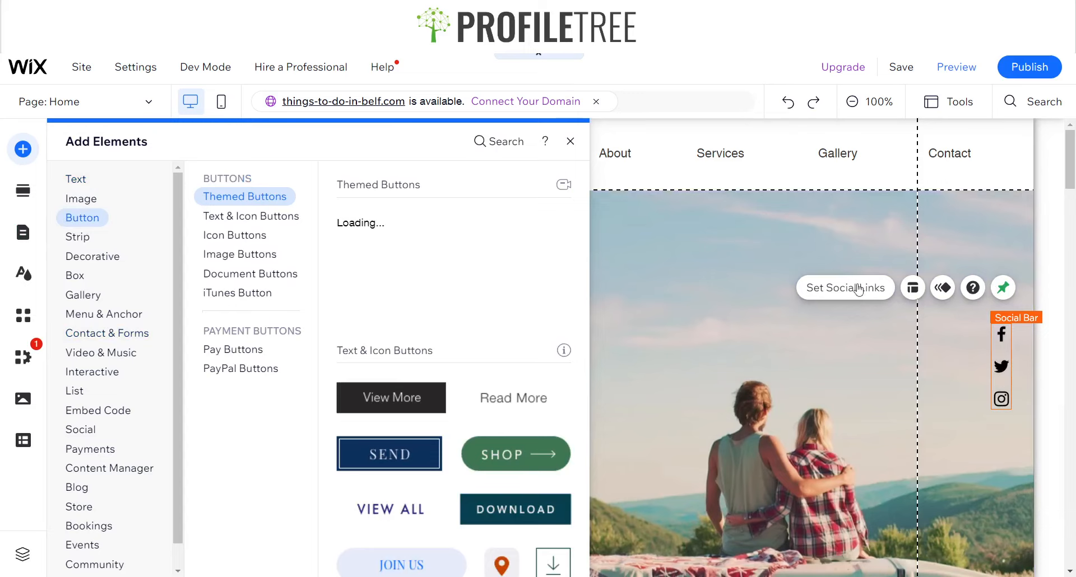
{"action": "left_click", "coordinate": [91, 257]}
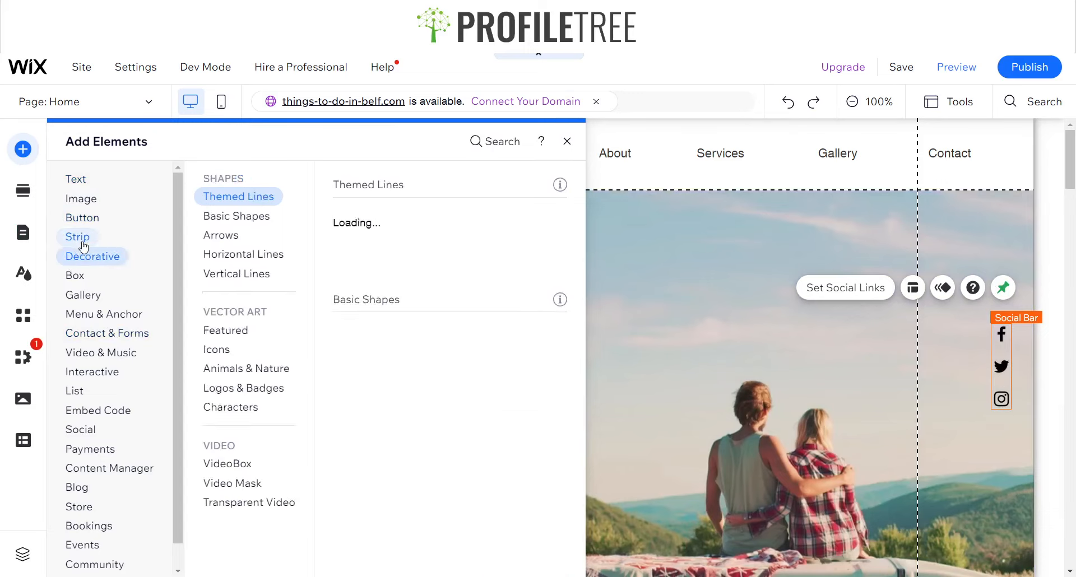
{"action": "left_click", "coordinate": [82, 242]}
{"action": "left_click", "coordinate": [83, 257]}
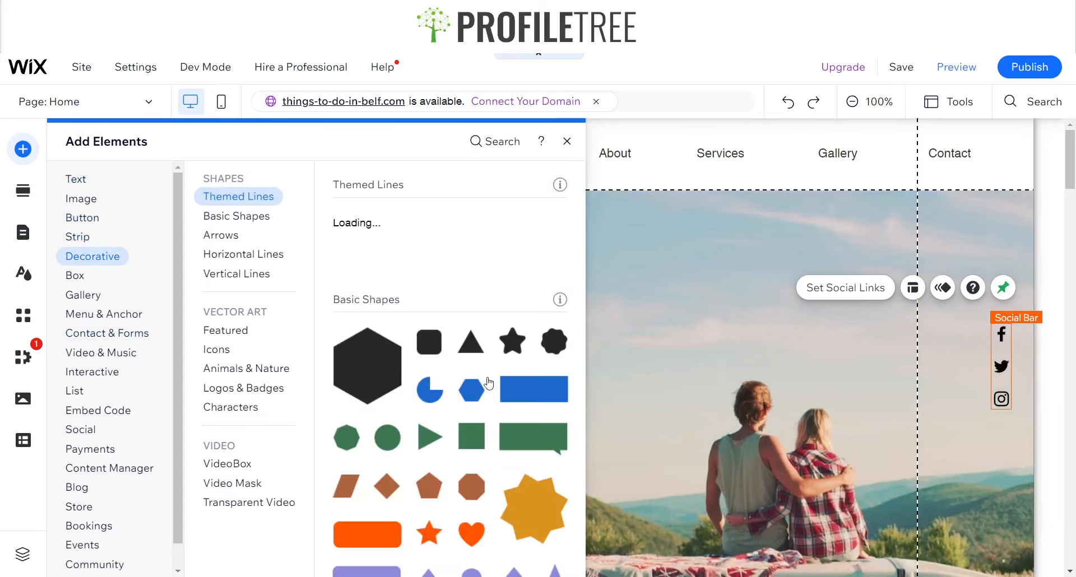
{"action": "left_click_drag", "start_coordinate": [542, 397], "coordinate": [534, 382]}
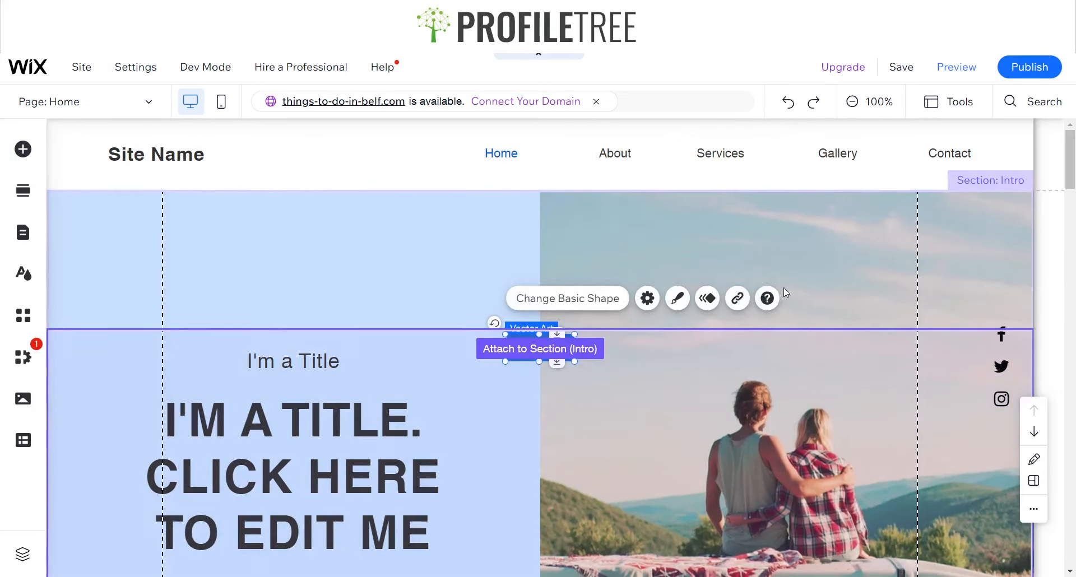
{"action": "left_click", "coordinate": [1005, 348]}
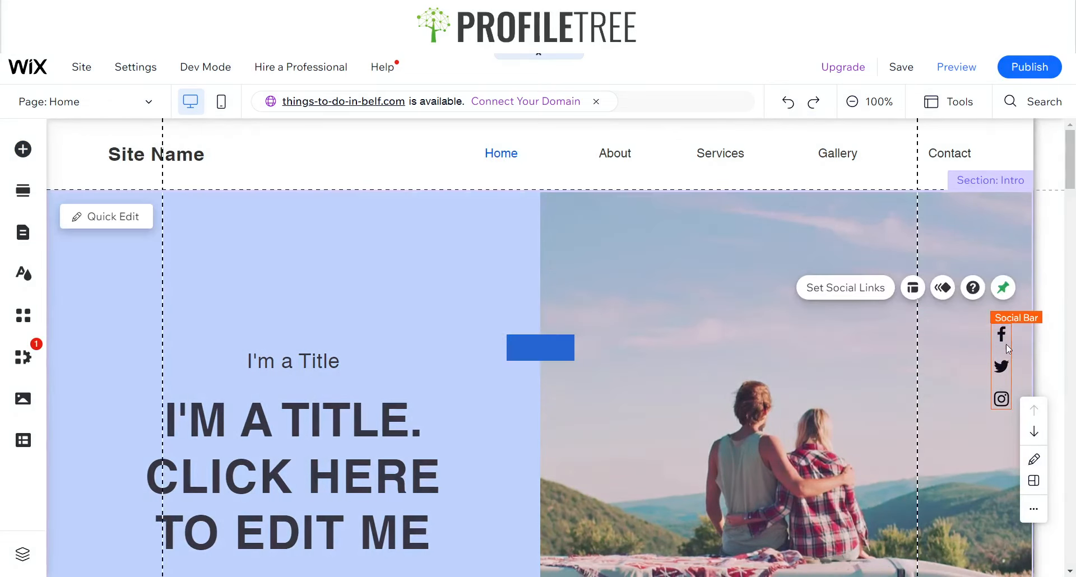
{"action": "left_click", "coordinate": [534, 342]}
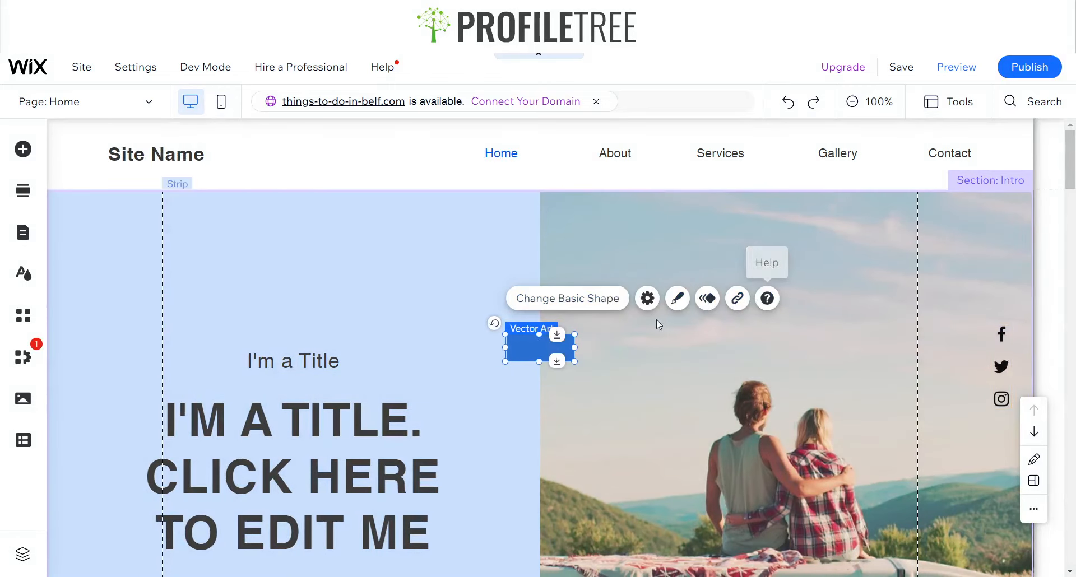
{"action": "left_click", "coordinate": [536, 350]}
{"action": "key", "text": "Delete"}
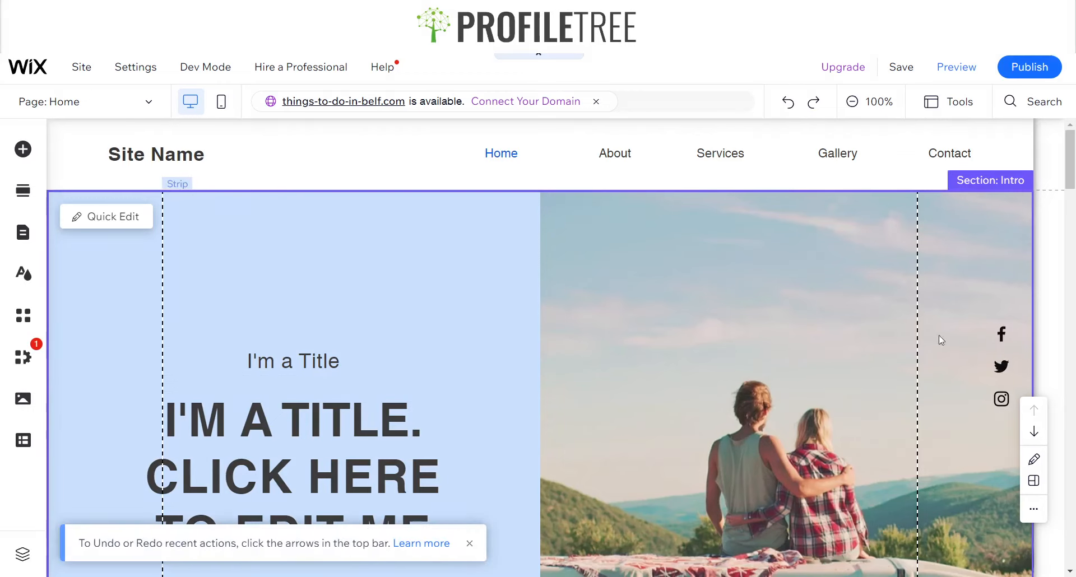
Move the small title and the large heading up within the intro's left column
{"action": "scroll", "coordinate": [459, 330], "scroll_direction": "down", "scroll_amount": 3}
{"action": "scroll", "coordinate": [566, 355], "scroll_direction": "up", "scroll_amount": 3}
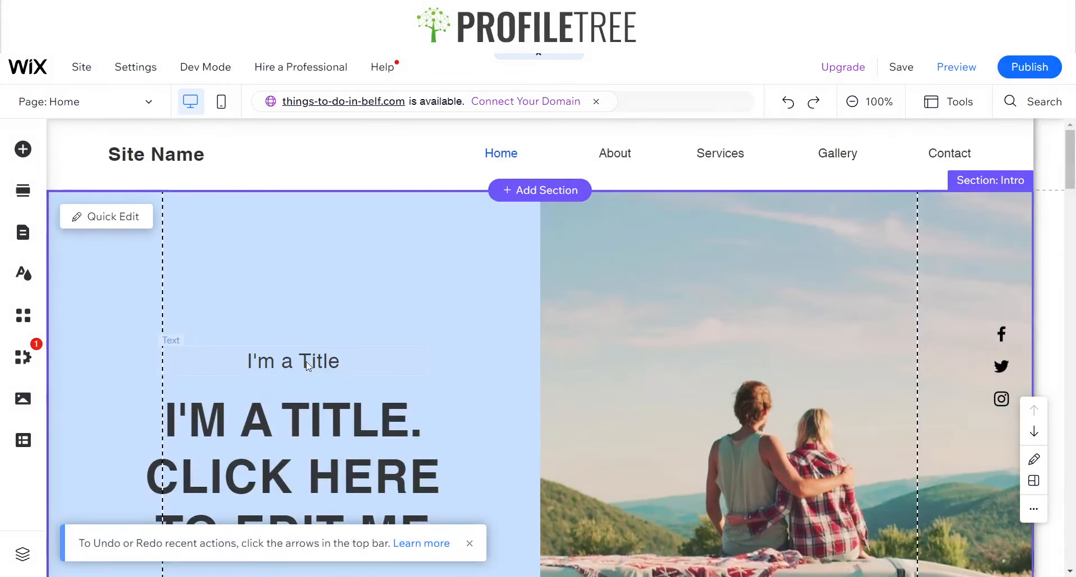
{"action": "left_click", "coordinate": [313, 361]}
{"action": "left_click_drag", "start_coordinate": [312, 350], "coordinate": [319, 274]}
{"action": "left_click", "coordinate": [350, 438]}
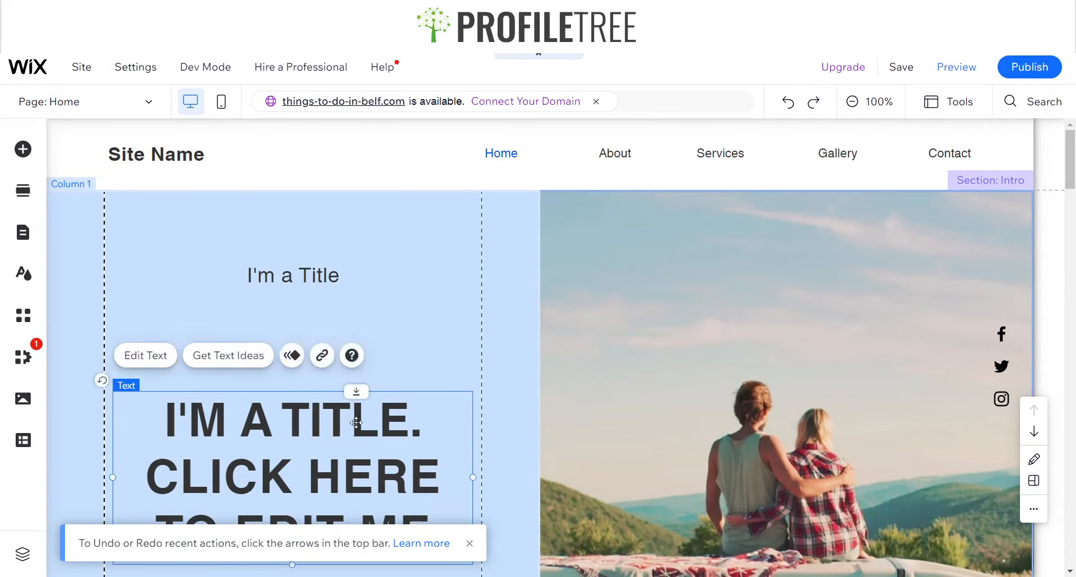
{"action": "left_click_drag", "start_coordinate": [351, 437], "coordinate": [353, 362]}
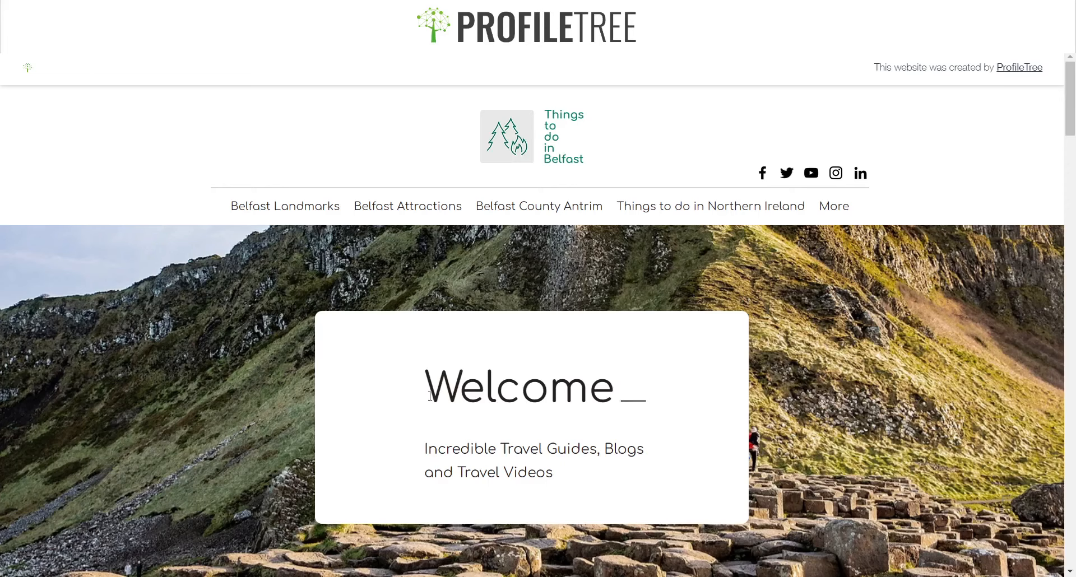
Copy the tagline text from the Things to do in Belfast reference site
{"action": "left_click_drag", "start_coordinate": [431, 397], "coordinate": [673, 405]}
{"action": "left_click_drag", "start_coordinate": [511, 444], "coordinate": [514, 448]}
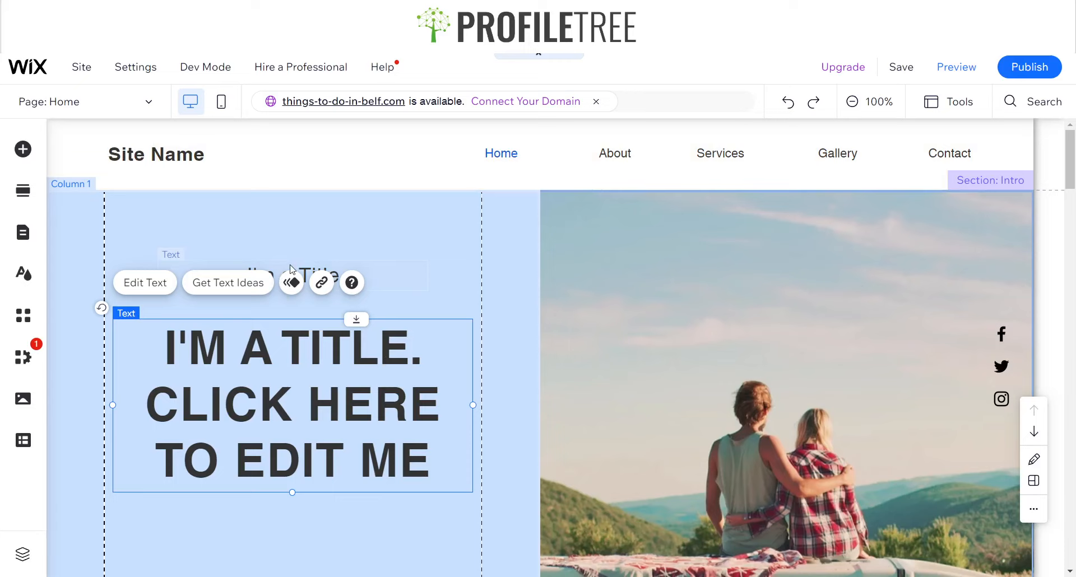
Change the small title's text to Welcome
{"action": "left_click", "coordinate": [292, 270]}
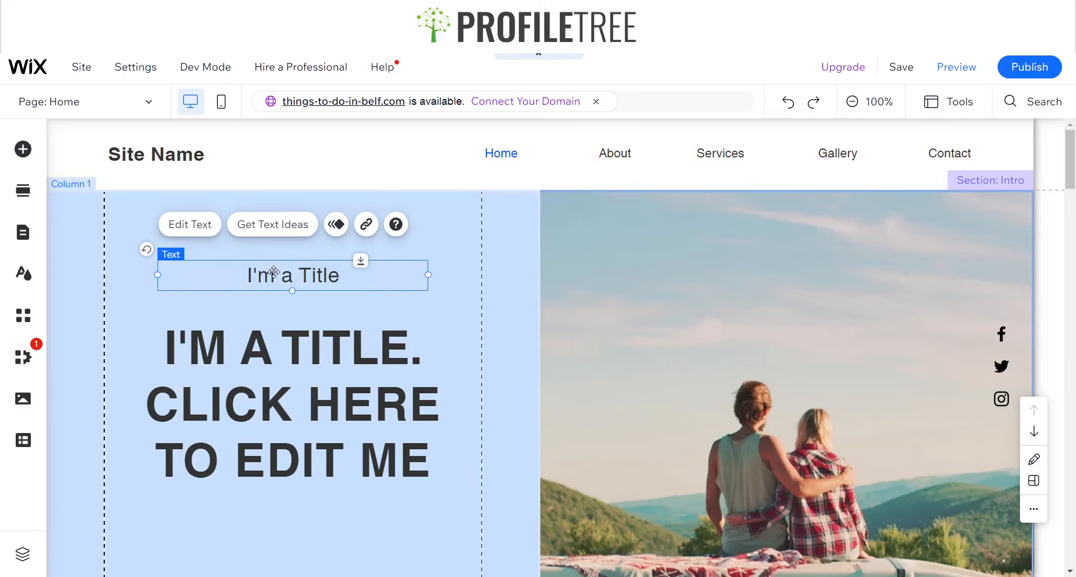
{"action": "double_click", "coordinate": [274, 271]}
{"action": "type", "text": "Welcome"}
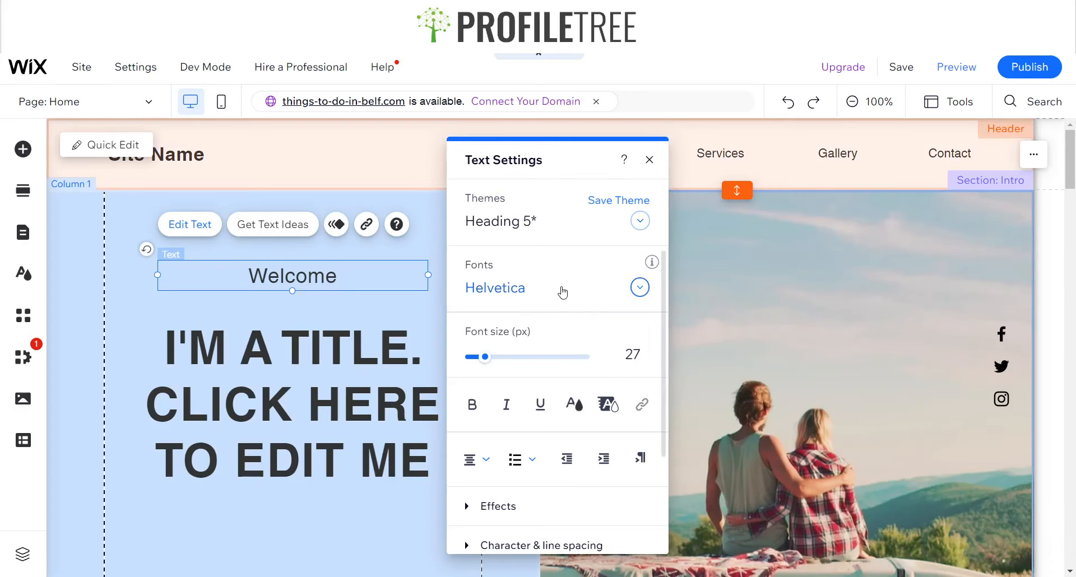
Set the Welcome title's font to Comfortaa Regular
{"action": "key", "text": "ctrl+a"}
{"action": "left_click", "coordinate": [547, 294]}
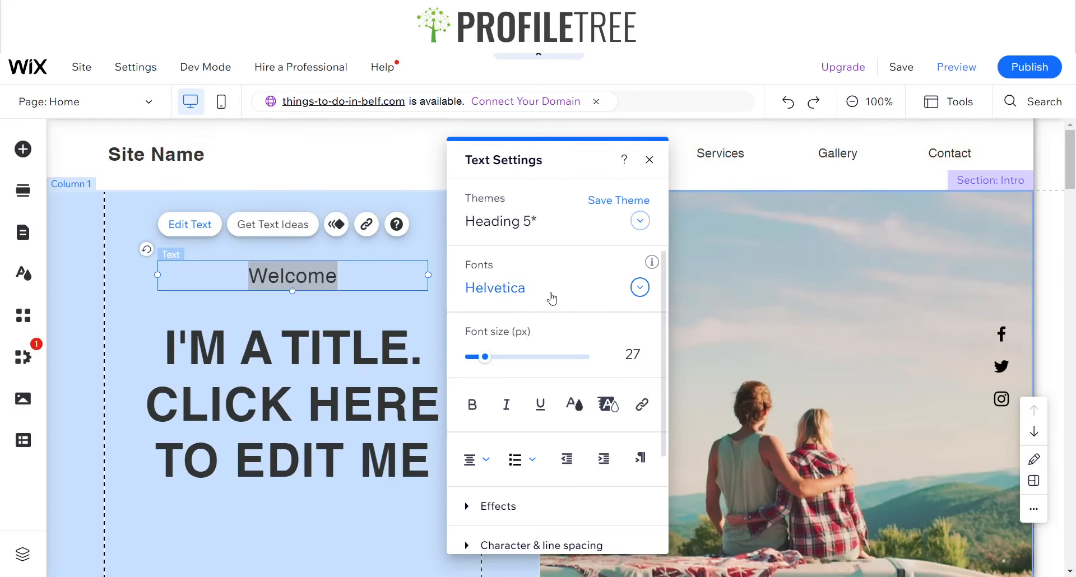
{"action": "type", "text": "C"}
{"action": "key", "text": "Return"}
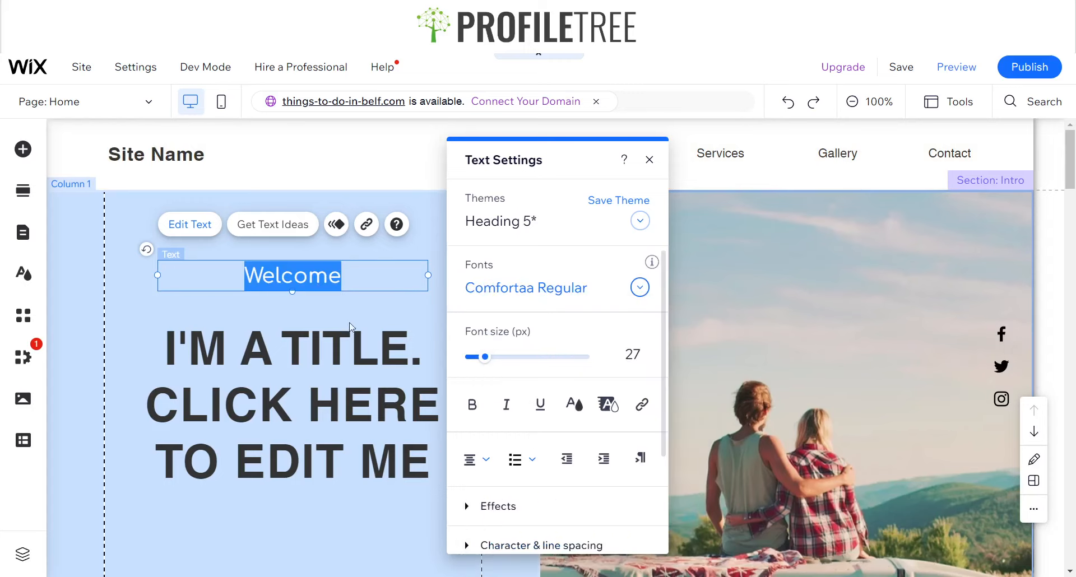
Browse the large heading's font list and the Manage Your Fonts dialog
{"action": "left_click", "coordinate": [325, 359]}
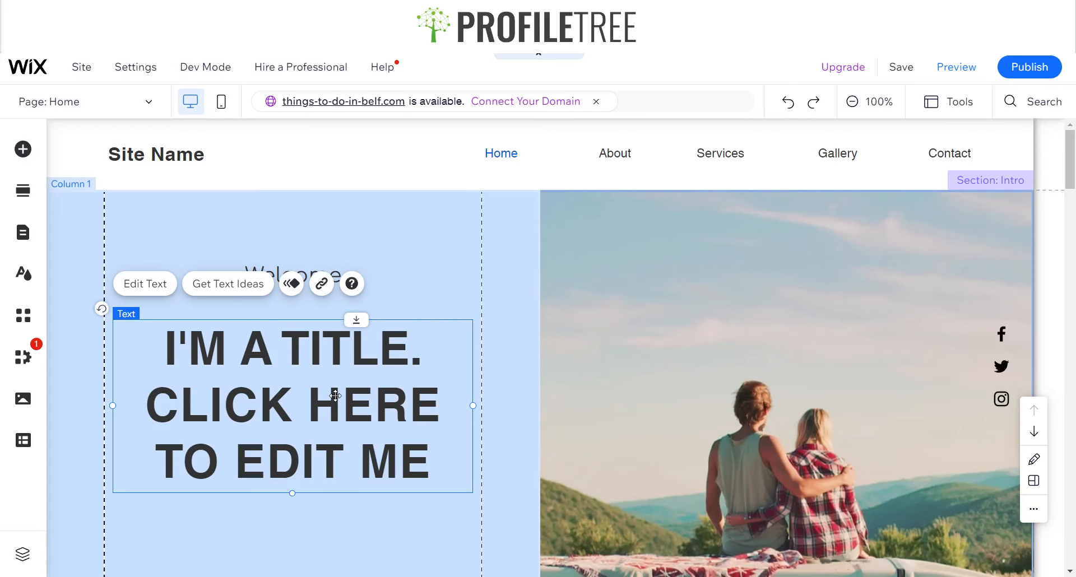
{"action": "double_click", "coordinate": [318, 402]}
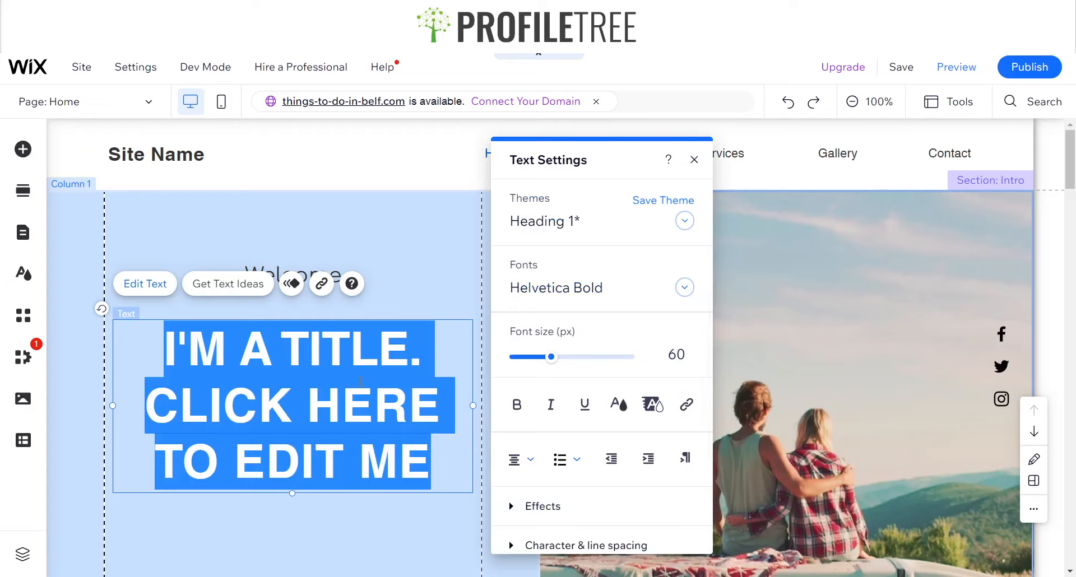
{"action": "left_click", "coordinate": [684, 287]}
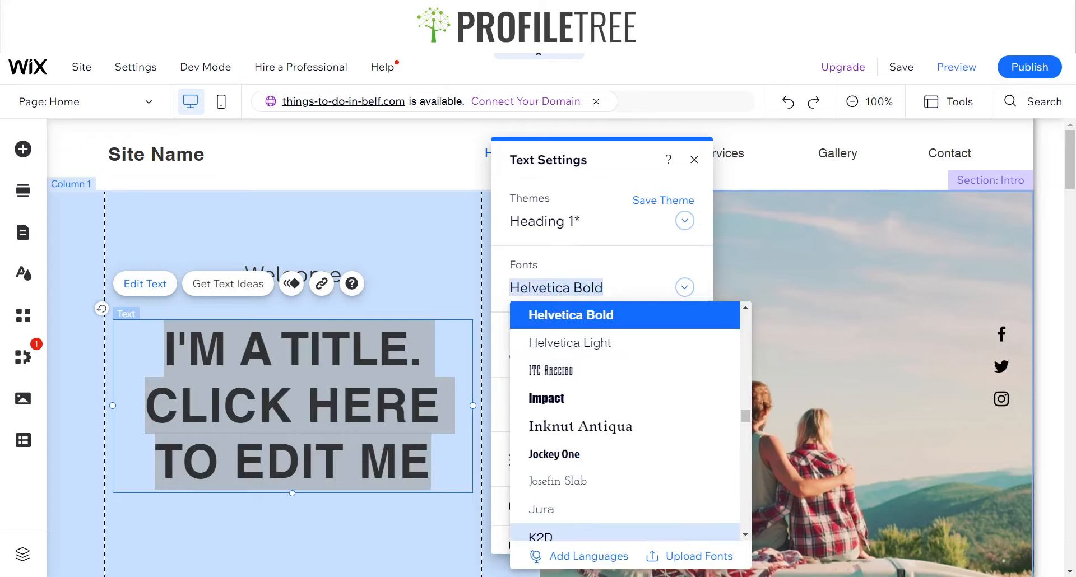
{"action": "left_click", "coordinate": [685, 288]}
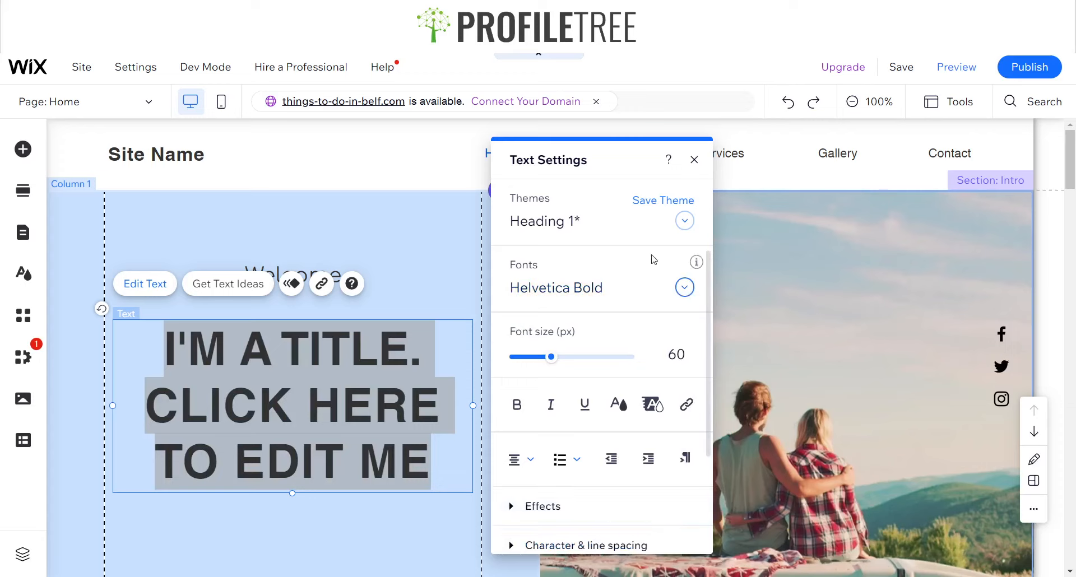
{"action": "left_click", "coordinate": [684, 287]}
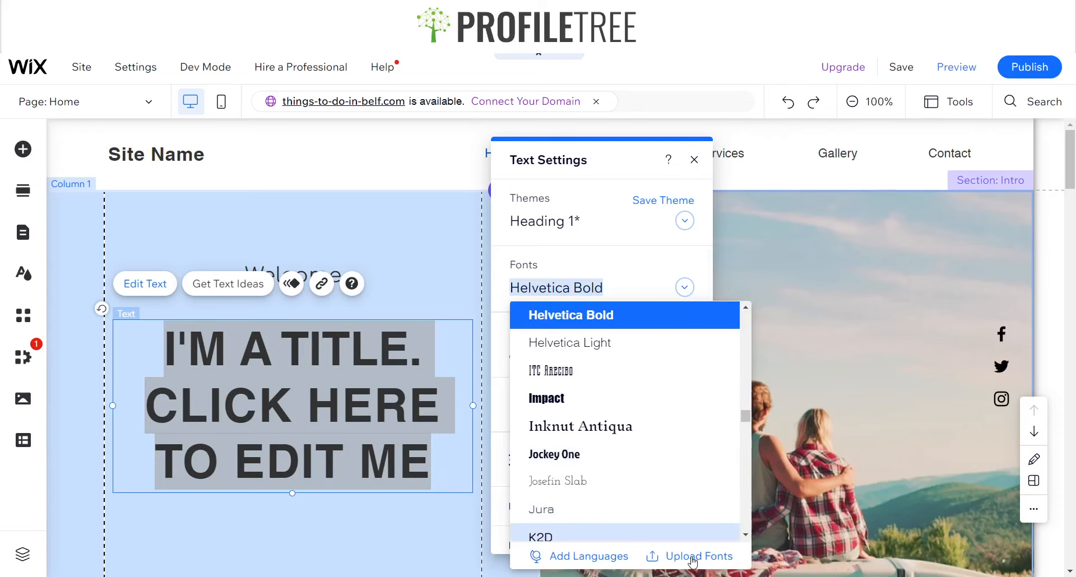
{"action": "left_click", "coordinate": [693, 558]}
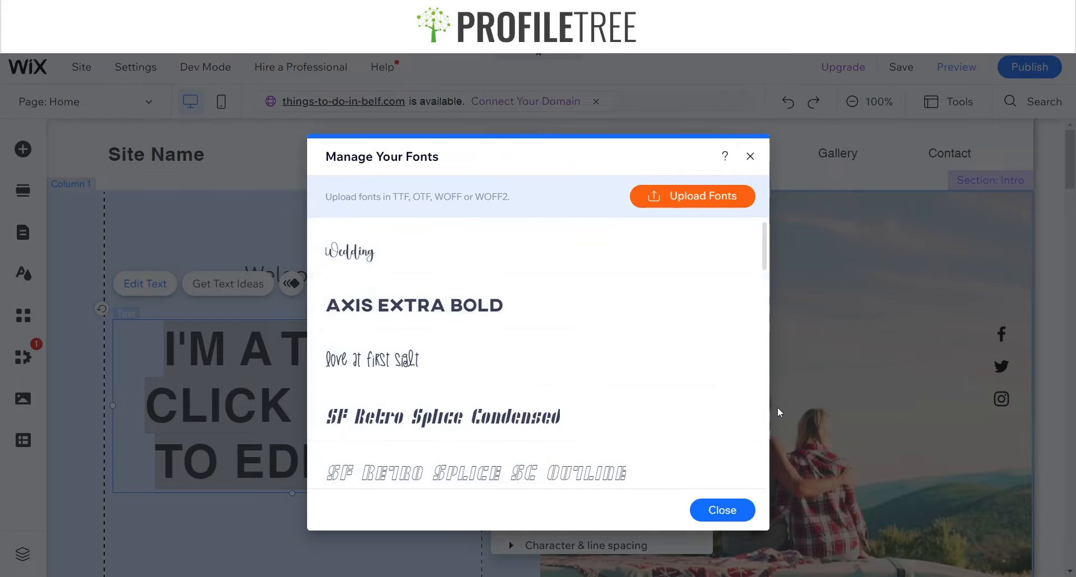
{"action": "left_click", "coordinate": [751, 158]}
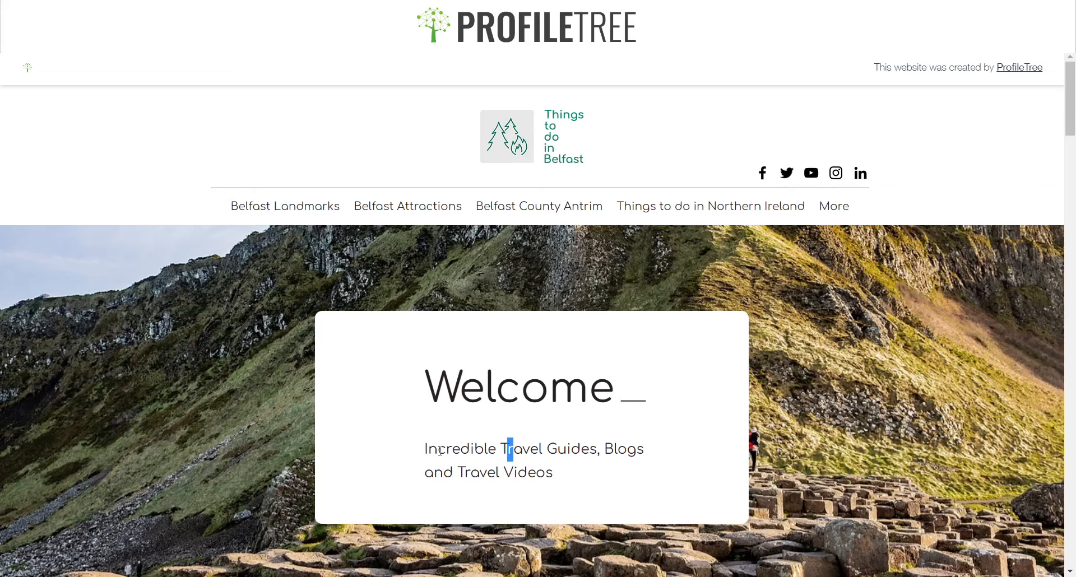
Replace the large heading's text with Incredible Travel Guides, Blogs and Travel Videos
{"action": "triple_click", "coordinate": [440, 451]}
{"action": "key", "text": "ctrl+c"}
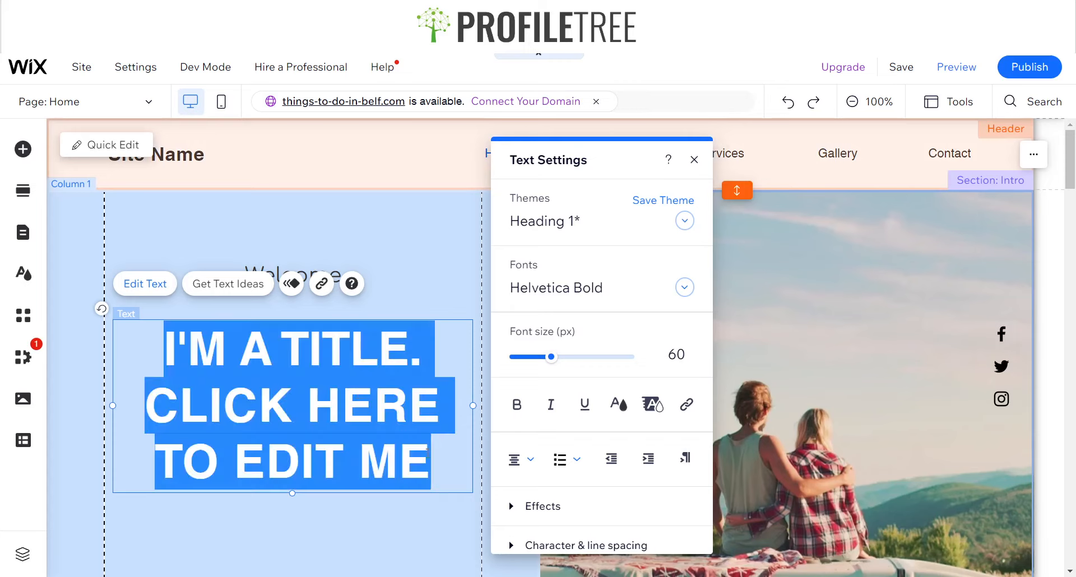
{"action": "left_click_drag", "start_coordinate": [452, 464], "coordinate": [172, 353]}
{"action": "key", "text": "ctrl+v"}
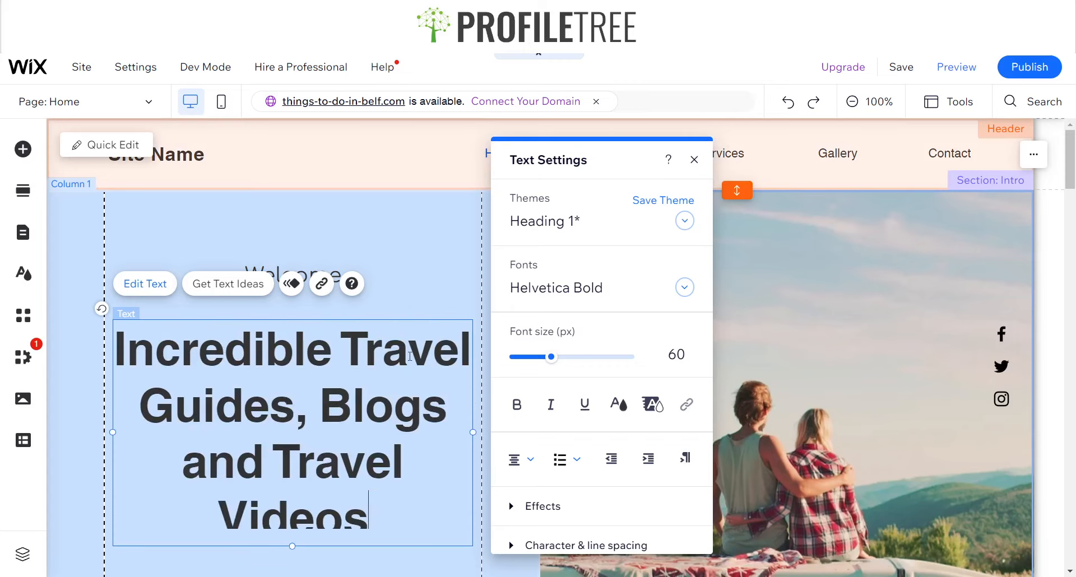
Set the large heading's font to Comfortaa Regular
{"action": "key", "text": "ctrl+a"}
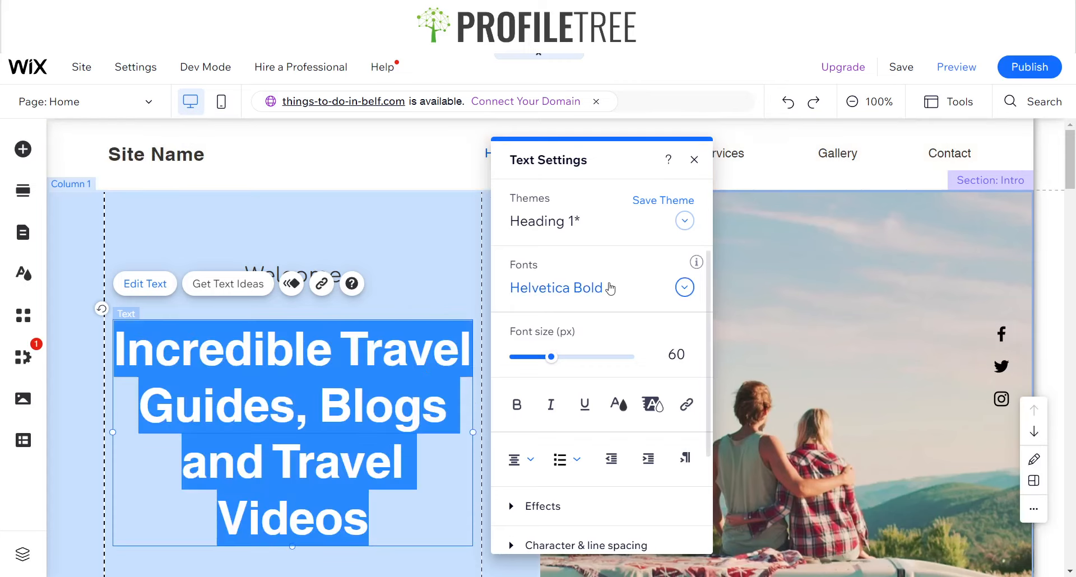
{"action": "left_click", "coordinate": [604, 288]}
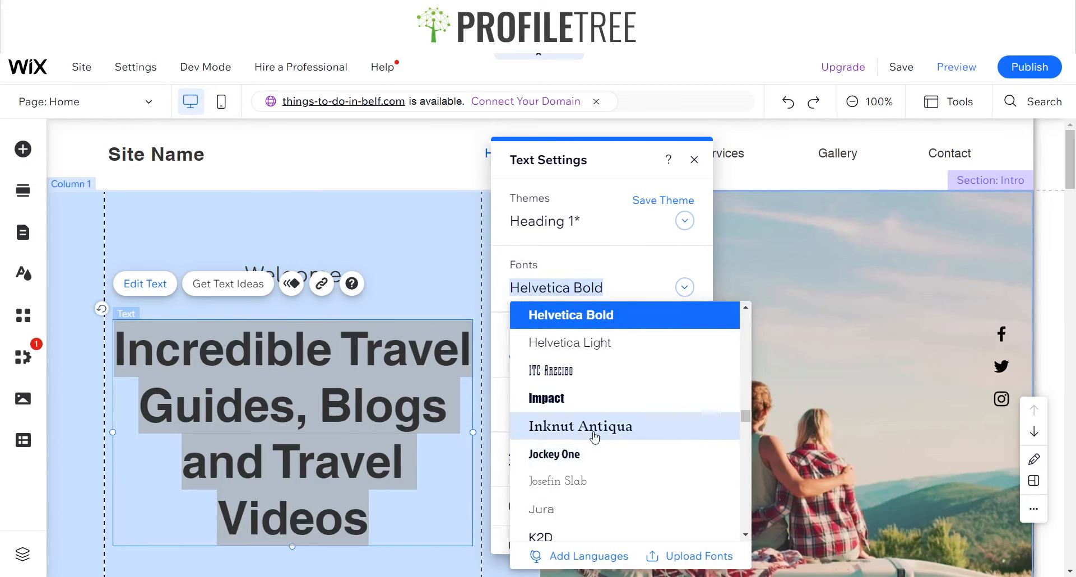
{"action": "type", "text": "c"}
{"action": "left_click", "coordinate": [586, 322]}
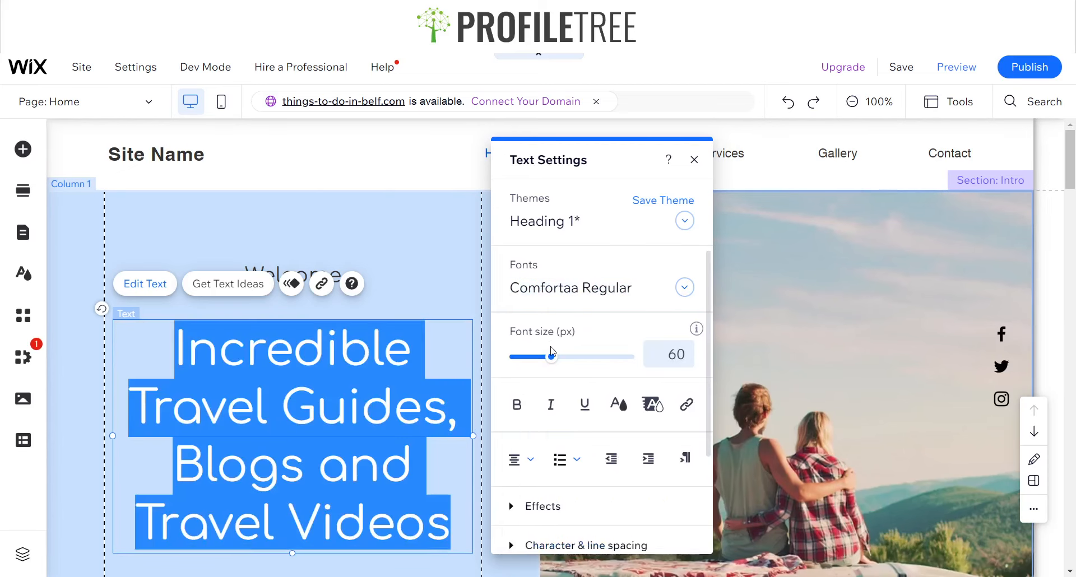
{"action": "left_click", "coordinate": [793, 359]}
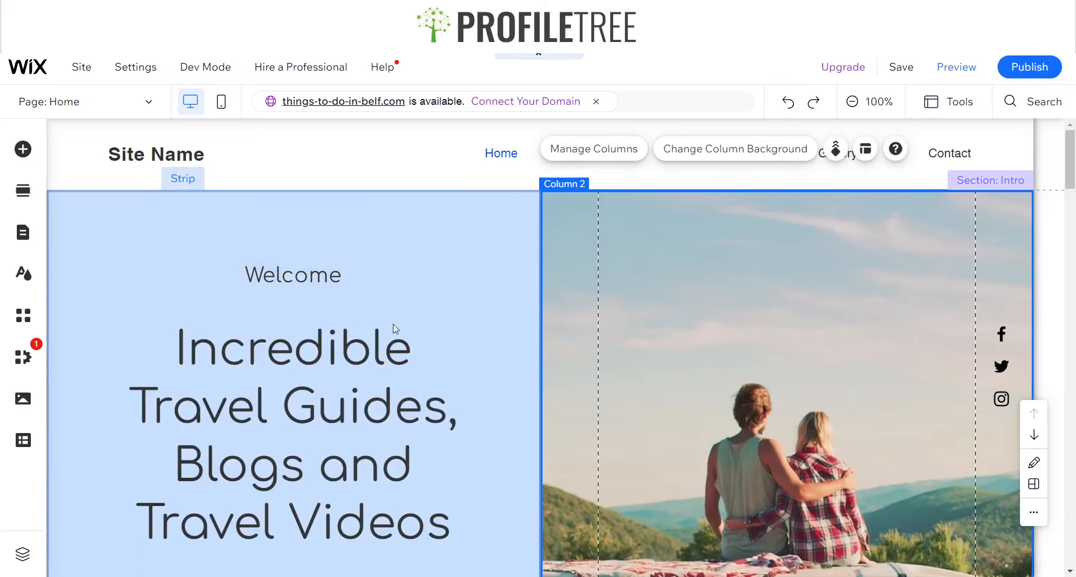
{"action": "left_click", "coordinate": [336, 414]}
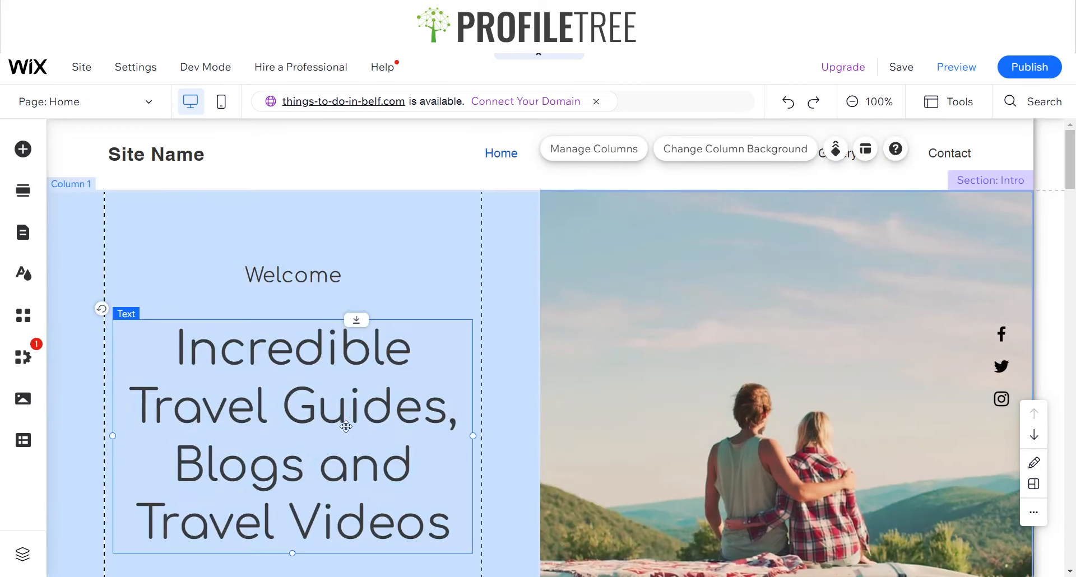
{"action": "left_click", "coordinate": [342, 423]}
{"action": "left_click", "coordinate": [365, 219]}
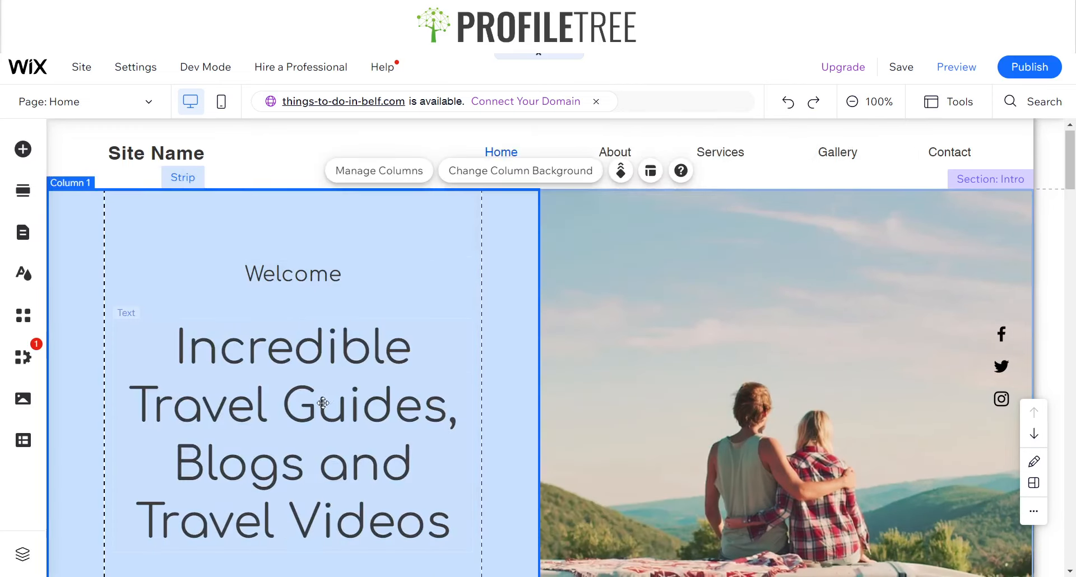
{"action": "scroll", "coordinate": [284, 335], "scroll_direction": "down", "scroll_amount": 5}
{"action": "scroll", "coordinate": [283, 335], "scroll_direction": "up", "scroll_amount": 3}
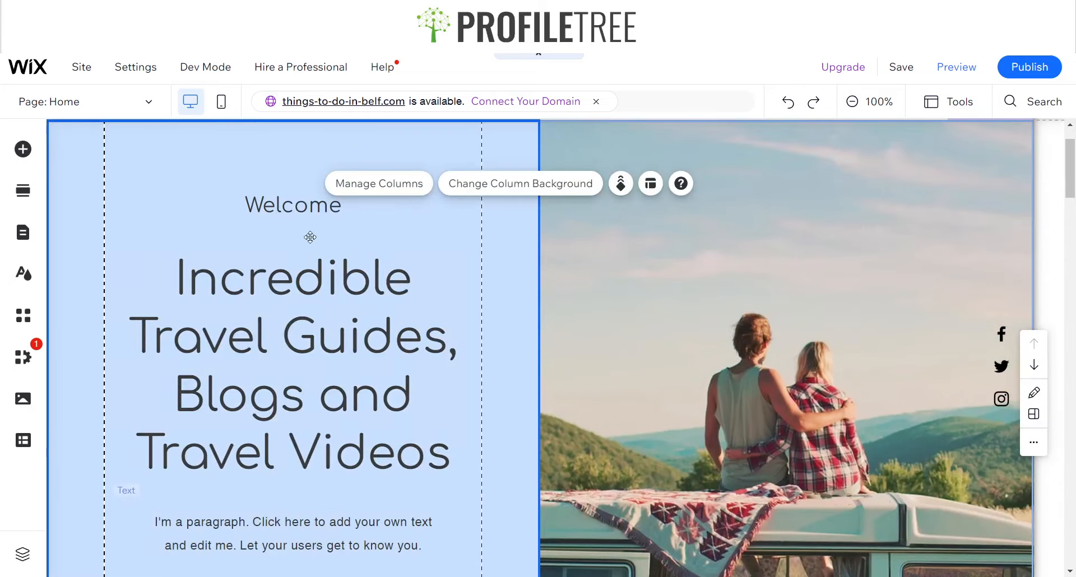
{"action": "left_click", "coordinate": [298, 212]}
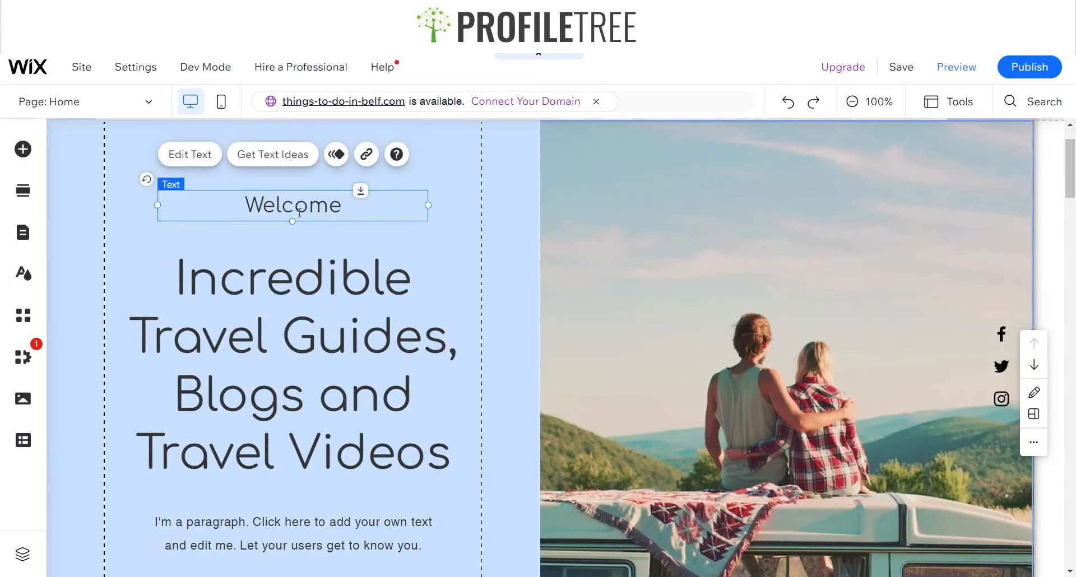
Set the large heading's font size to 50 px
{"action": "left_click", "coordinate": [299, 212]}
{"action": "left_click", "coordinate": [316, 357]}
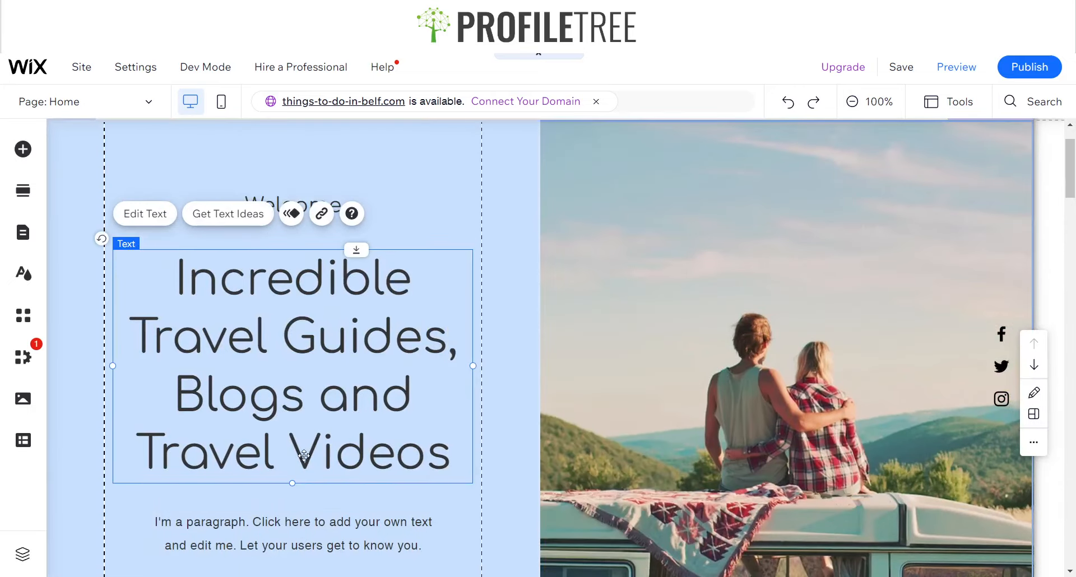
{"action": "scroll", "coordinate": [303, 455], "scroll_direction": "down", "scroll_amount": 2}
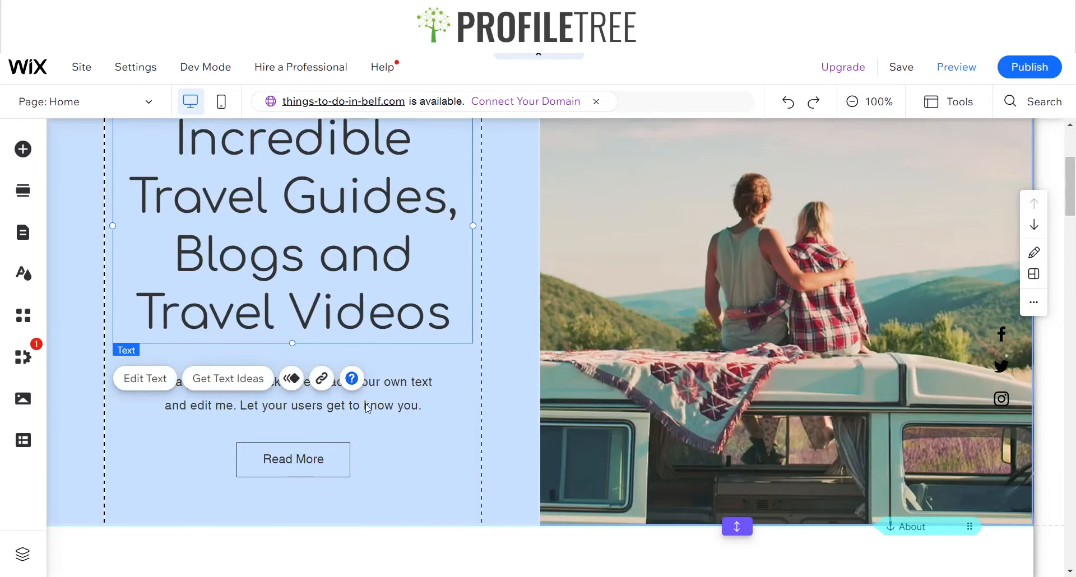
{"action": "left_click", "coordinate": [333, 284]}
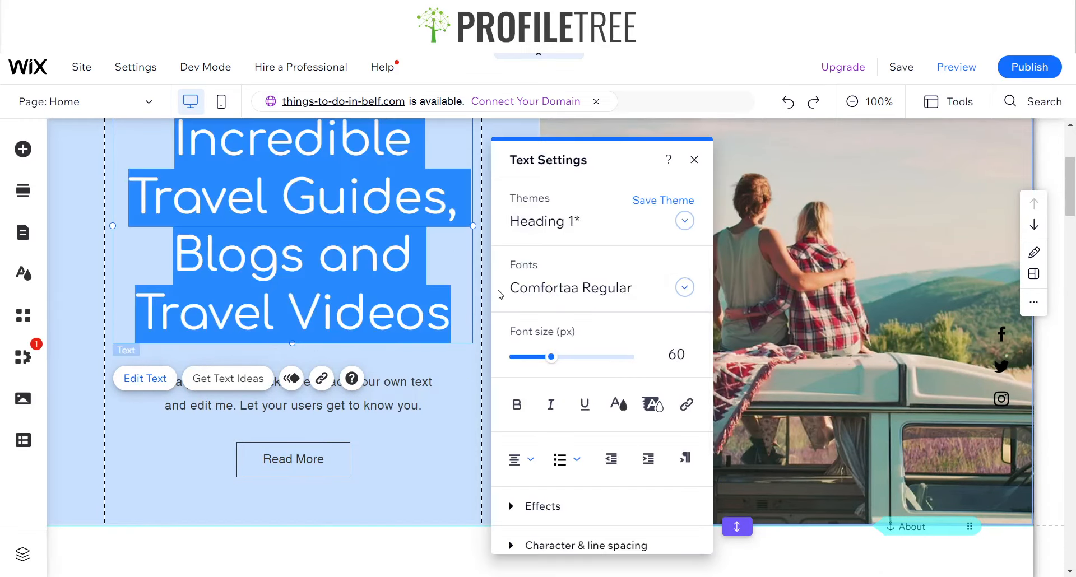
{"action": "left_click", "coordinate": [658, 344]}
{"action": "type", "text": "50"}
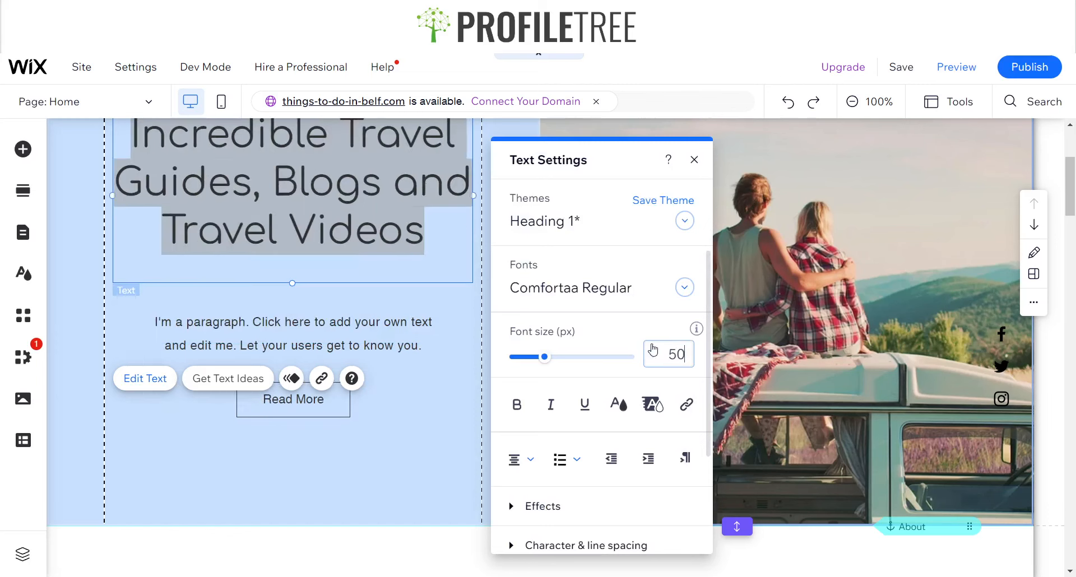
{"action": "left_click", "coordinate": [653, 430]}
{"action": "scroll", "coordinate": [653, 429], "scroll_direction": "up", "scroll_amount": 3}
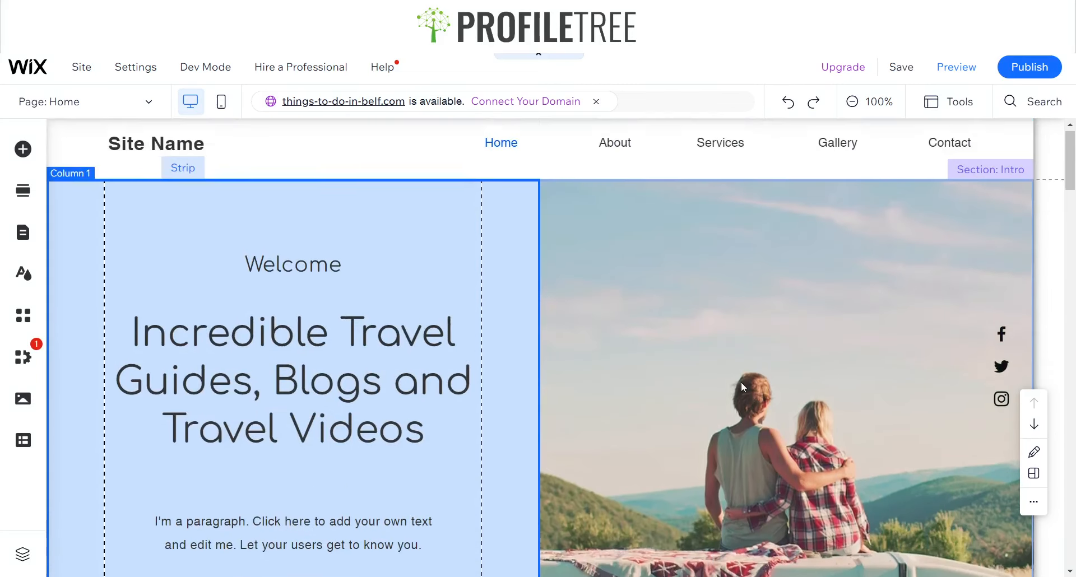
{"action": "left_click", "coordinate": [328, 393]}
{"action": "scroll", "coordinate": [336, 401], "scroll_direction": "down", "scroll_amount": 2}
{"action": "scroll", "coordinate": [338, 406], "scroll_direction": "down", "scroll_amount": 2}
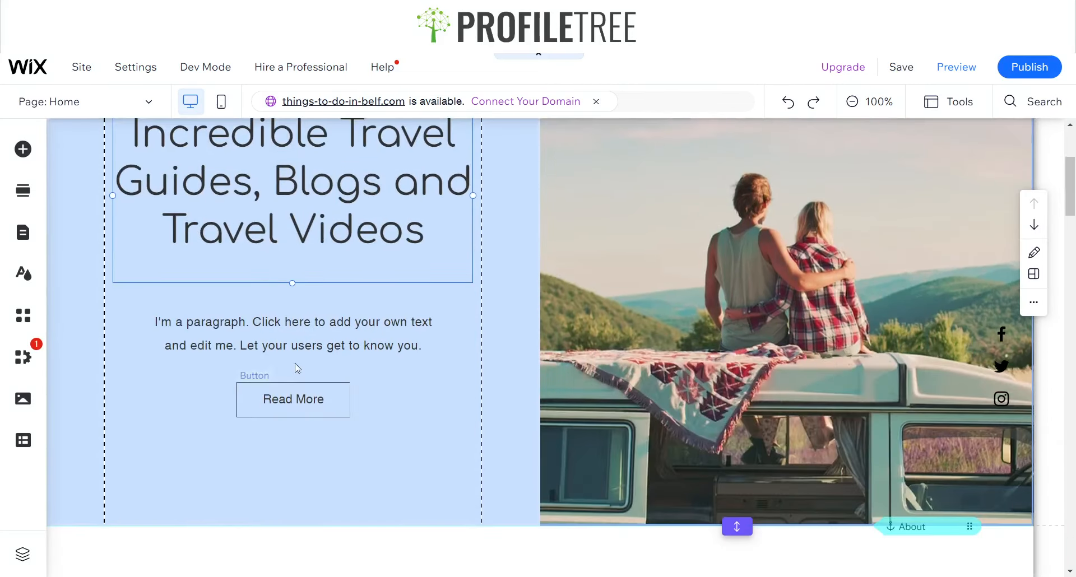
{"action": "left_click", "coordinate": [303, 346]}
{"action": "key", "text": "Delete"}
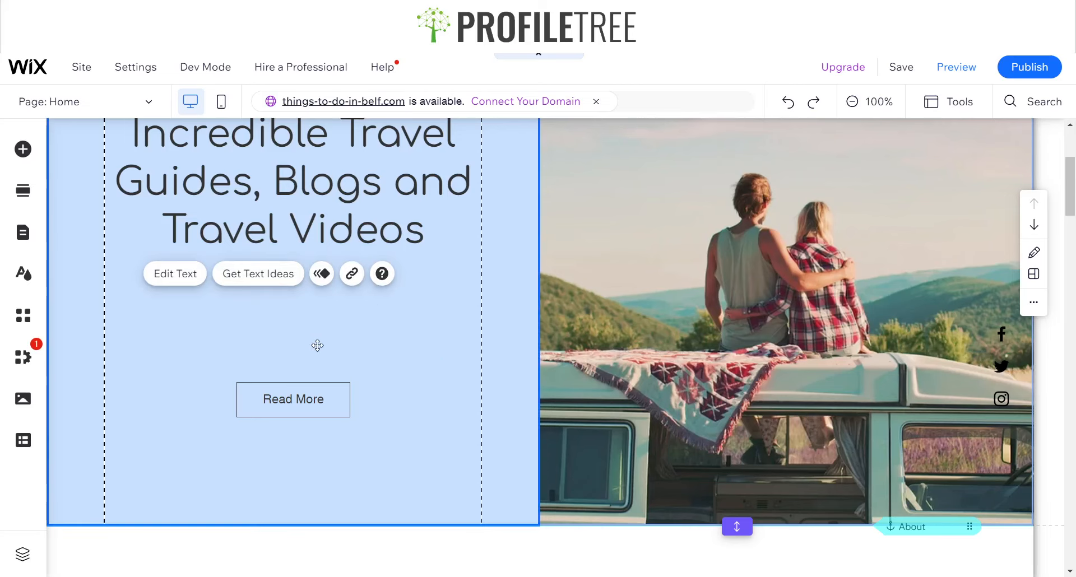
{"action": "key", "text": "ctrl+z"}
Replace the paragraph's text with Want to Explore More? Click the Below!
{"action": "left_click", "coordinate": [291, 334]}
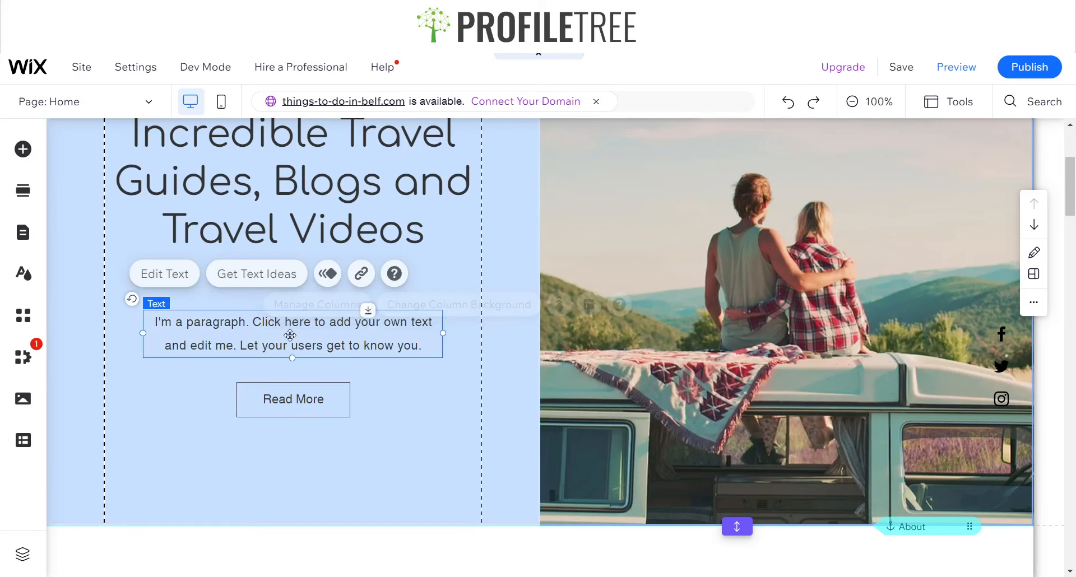
{"action": "left_click", "coordinate": [291, 334]}
{"action": "type", "text": "Want"}
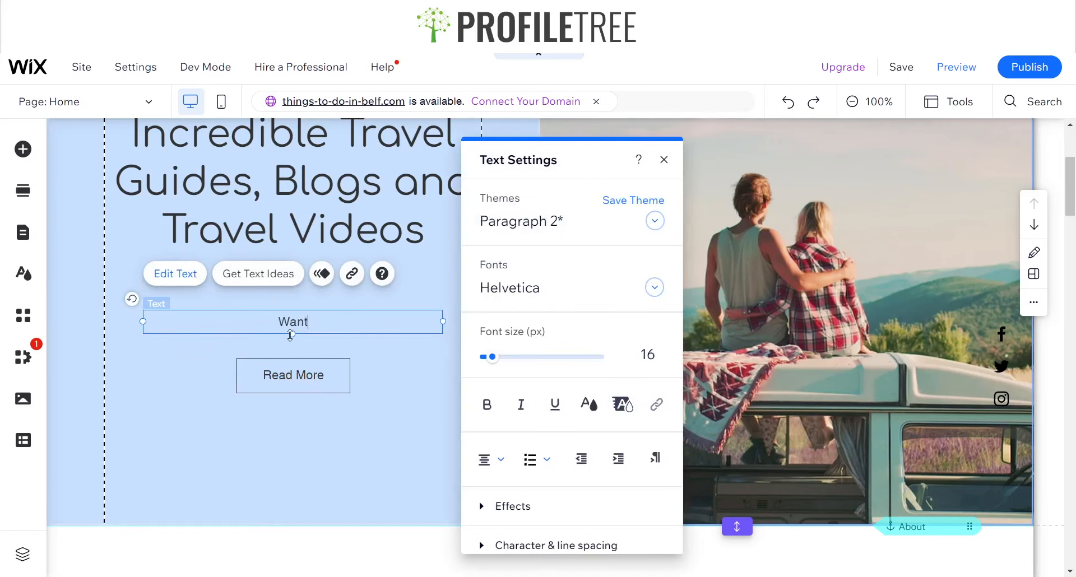
{"action": "type", "text": " to Expl"}
{"action": "type", "text": "ore Mo"}
{"action": "type", "text": "?"}
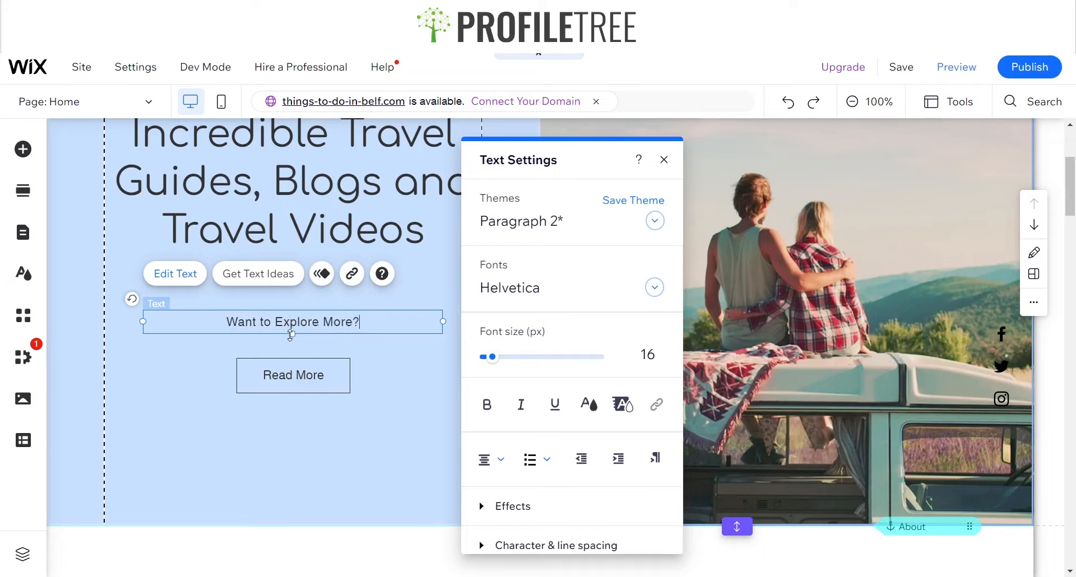
{"action": "type", "text": " Clikc the"}
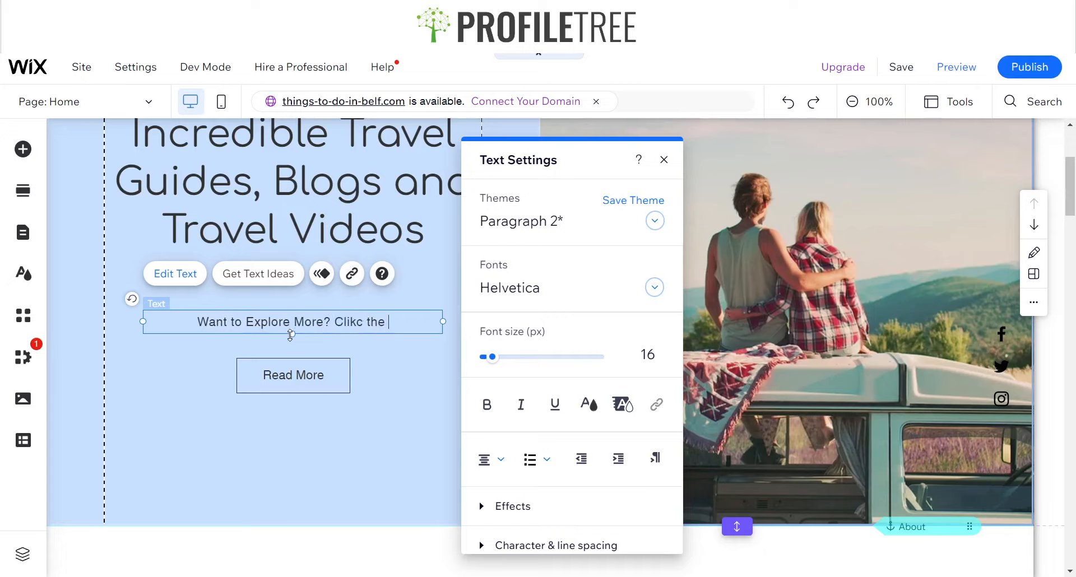
{"action": "key", "text": "BackSpace"}
{"action": "key", "text": "BackSpace"}
{"action": "key", "text": "BackSpace"}
{"action": "key", "text": "BackSpace"}
{"action": "key", "text": "BackSpace"}
{"action": "key", "text": "BackSpace"}
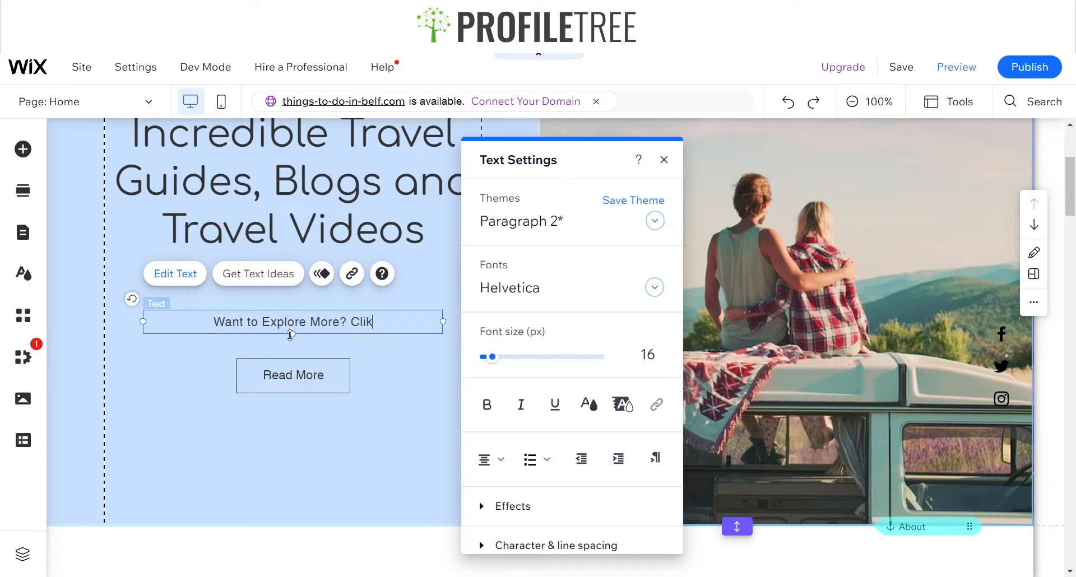
{"action": "type", "text": "ck the Button"}
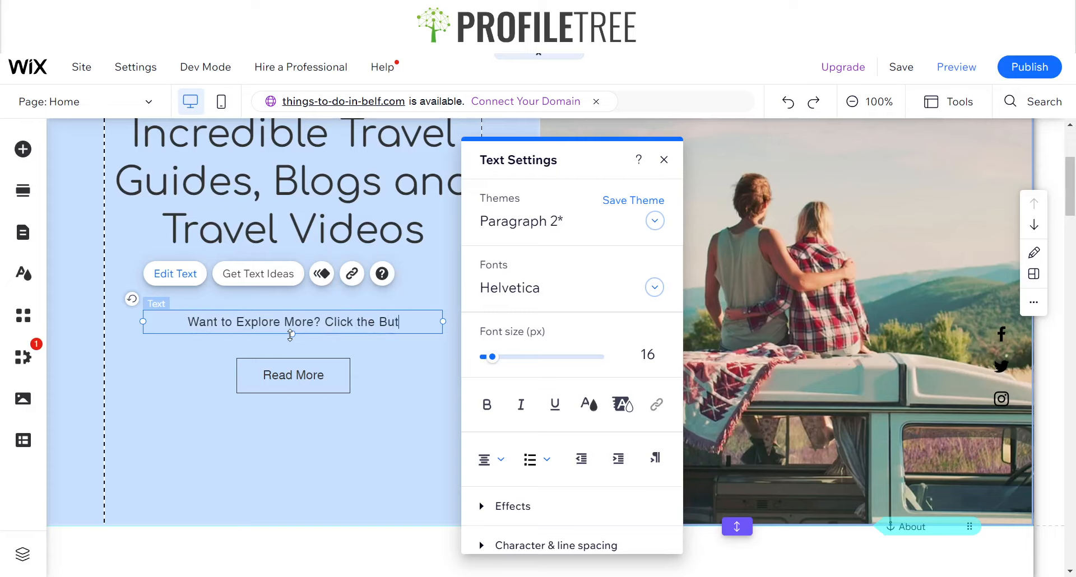
{"action": "key", "text": "BackSpace"}
{"action": "key", "text": "BackSpace"}
{"action": "key", "text": "BackSpace"}
{"action": "key", "text": "BackSpace"}
{"action": "key", "text": "BackSpace"}
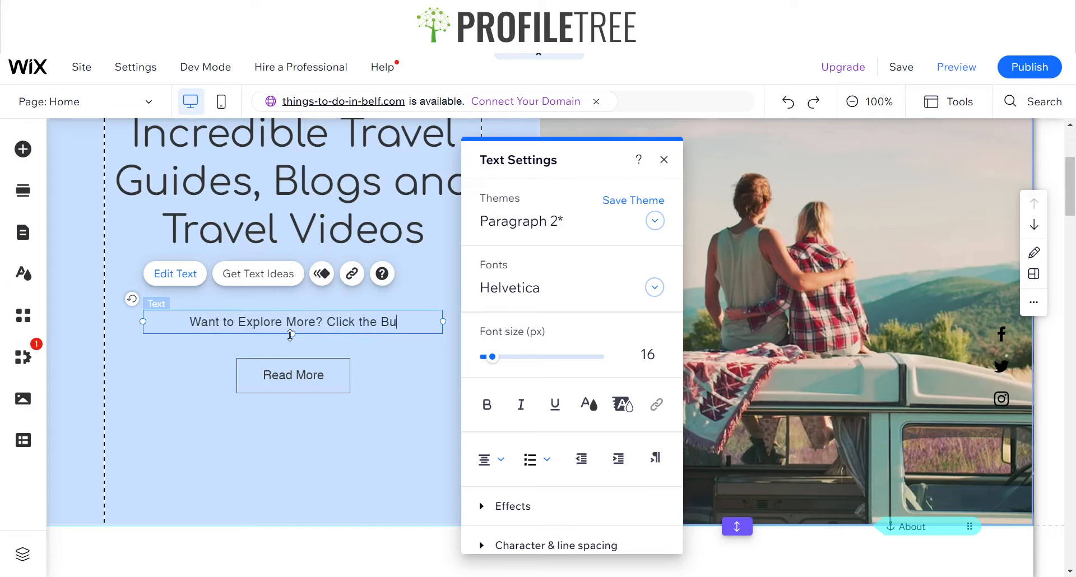
{"action": "key", "text": "BackSpace"}
{"action": "type", "text": "elow1"}
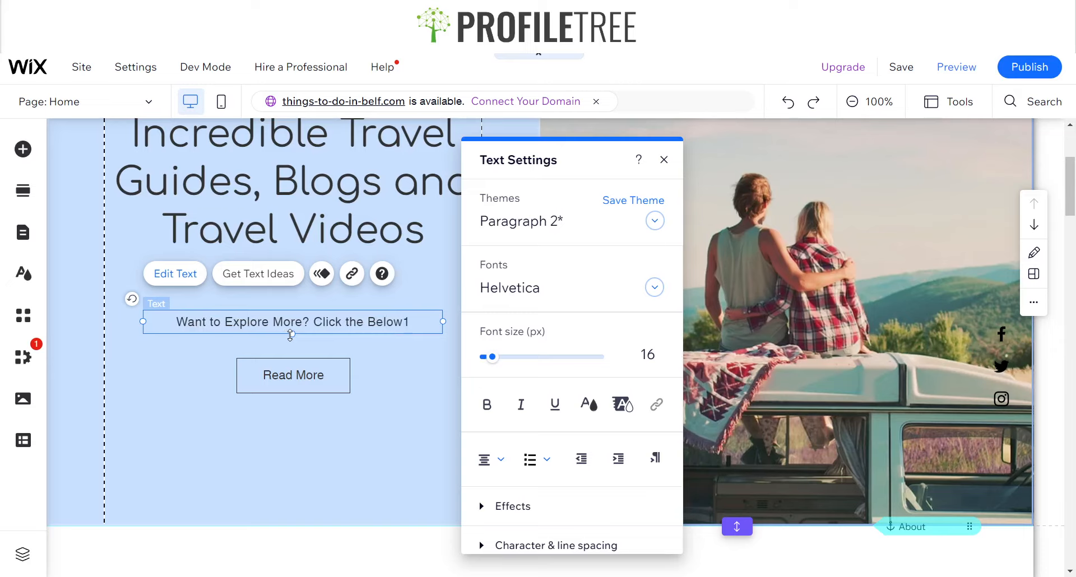
{"action": "key", "text": "BackSpace"}
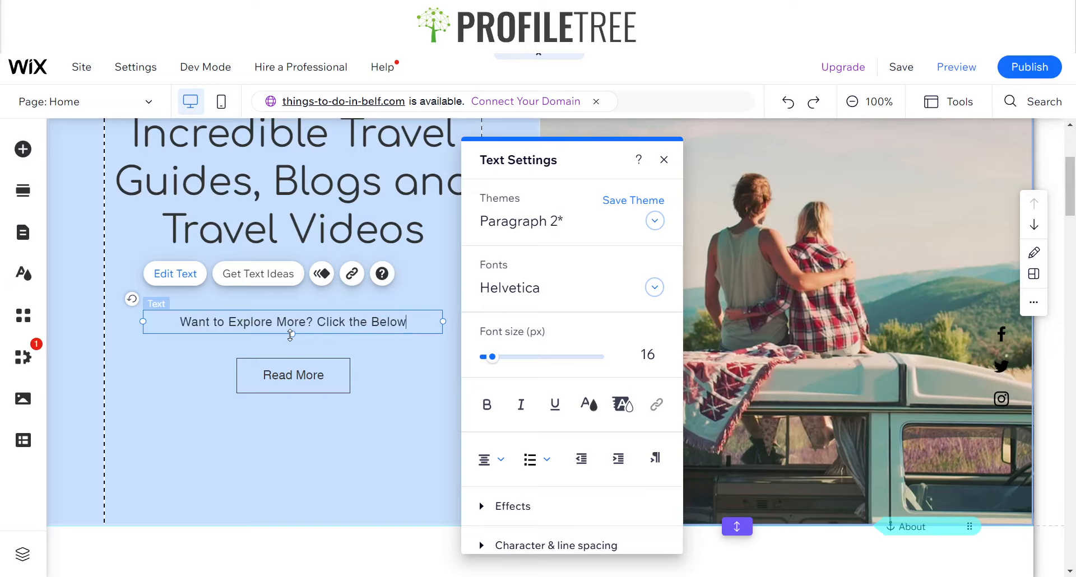
{"action": "type", "text": "!"}
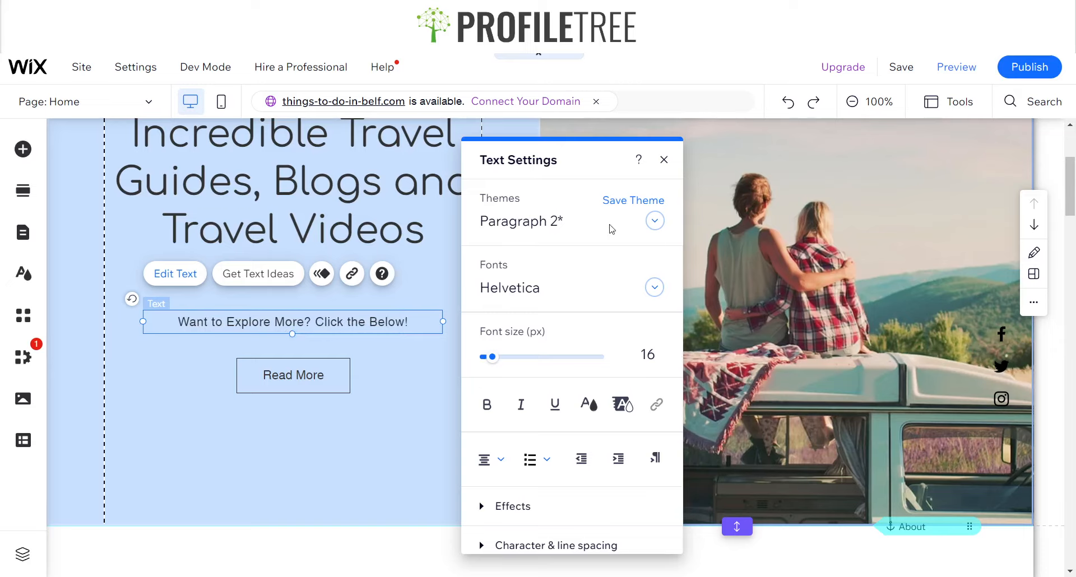
Set the paragraph's font to Comfortaa Regular
{"action": "key", "text": "ctrl+a"}
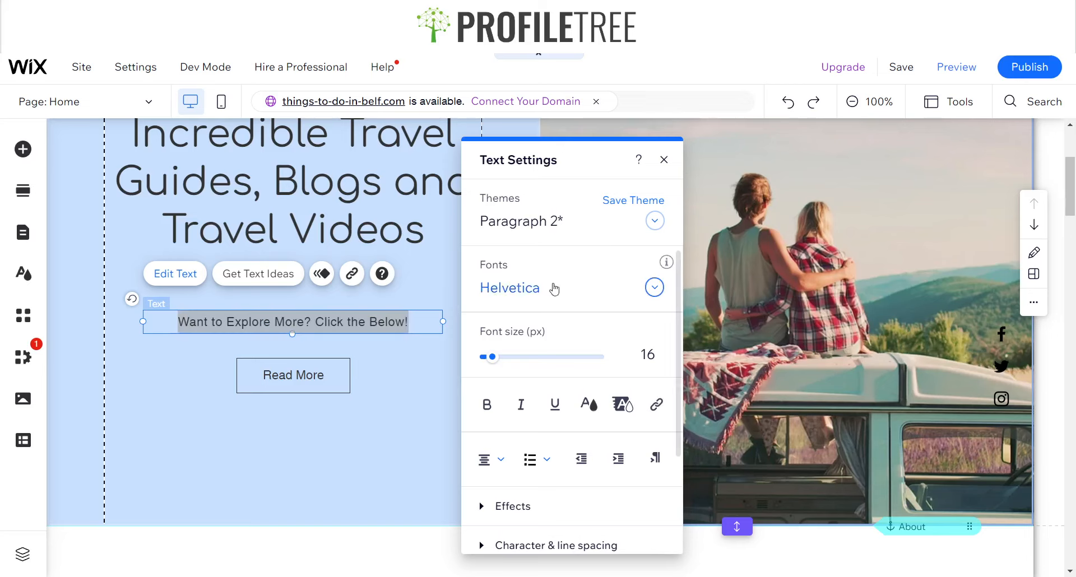
{"action": "left_click", "coordinate": [549, 287]}
{"action": "type", "text": "Comfortaa Regular"}
{"action": "left_click", "coordinate": [555, 321]}
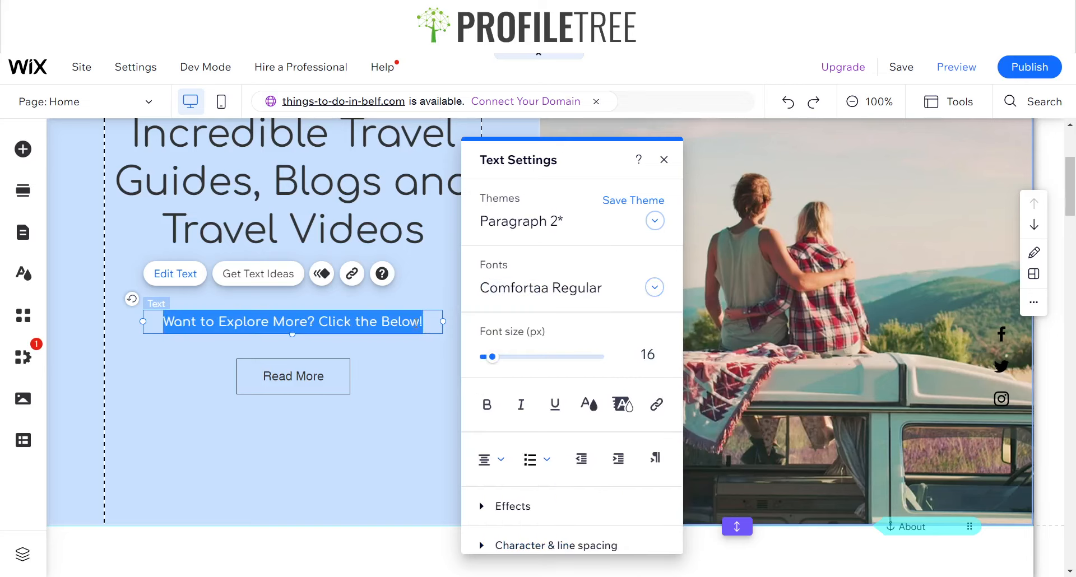
{"action": "left_click", "coordinate": [445, 339]}
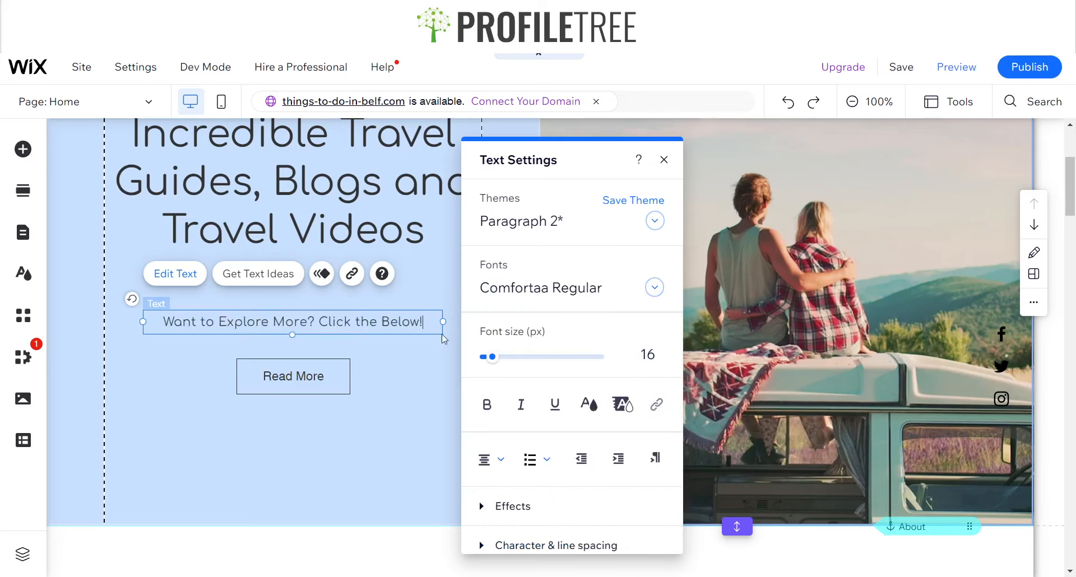
{"action": "left_click", "coordinate": [664, 159]}
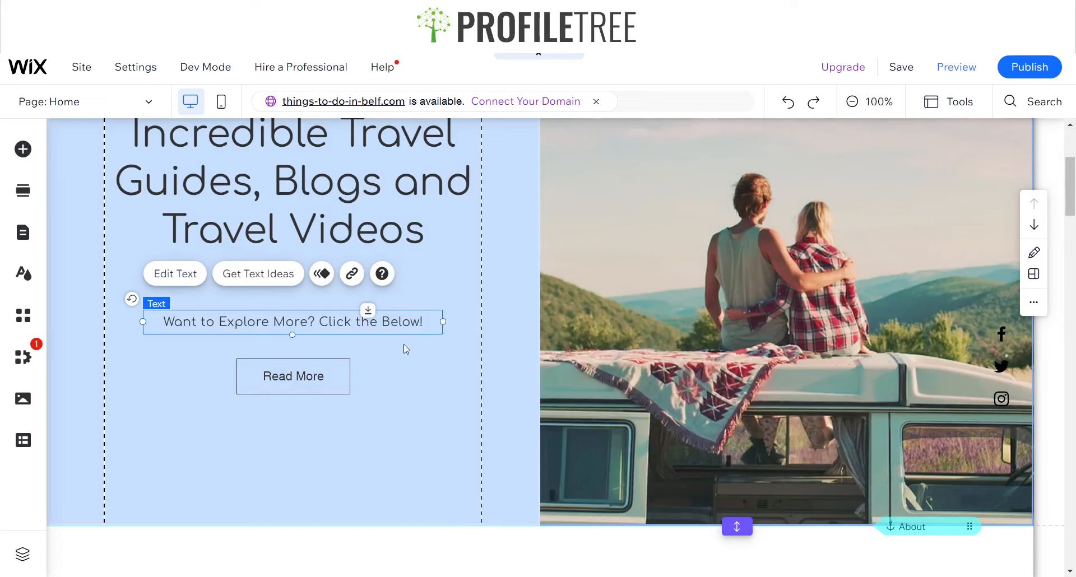
Compare the intro section with the Things to do in Belfast site's homepage
{"action": "left_click", "coordinate": [476, 436]}
{"action": "scroll", "coordinate": [282, 384], "scroll_direction": "up", "scroll_amount": 4}
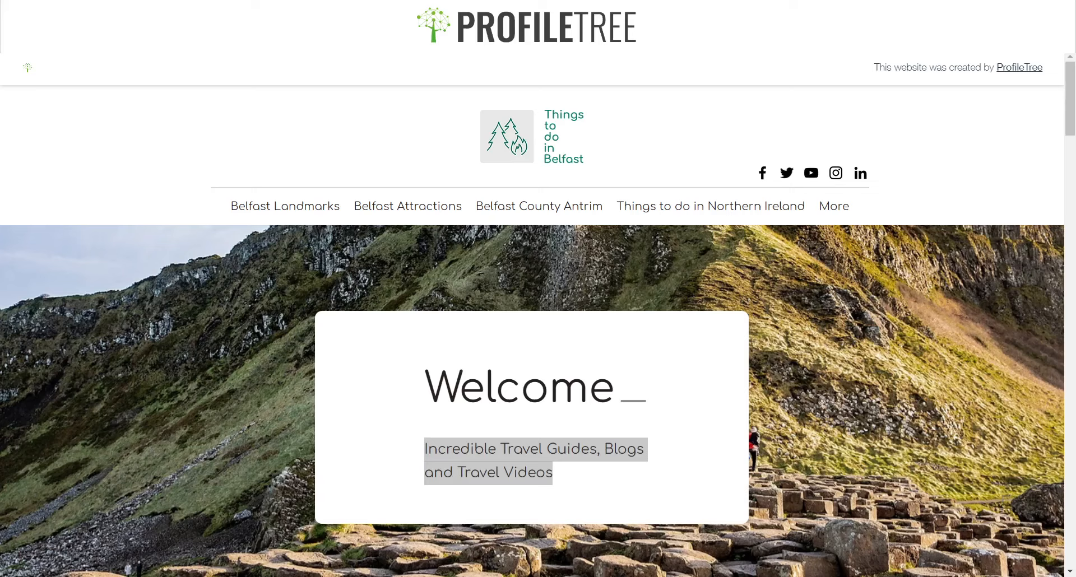
{"action": "scroll", "coordinate": [546, 431], "scroll_direction": "down", "scroll_amount": 9}
{"action": "scroll", "coordinate": [202, 293], "scroll_direction": "up", "scroll_amount": 9}
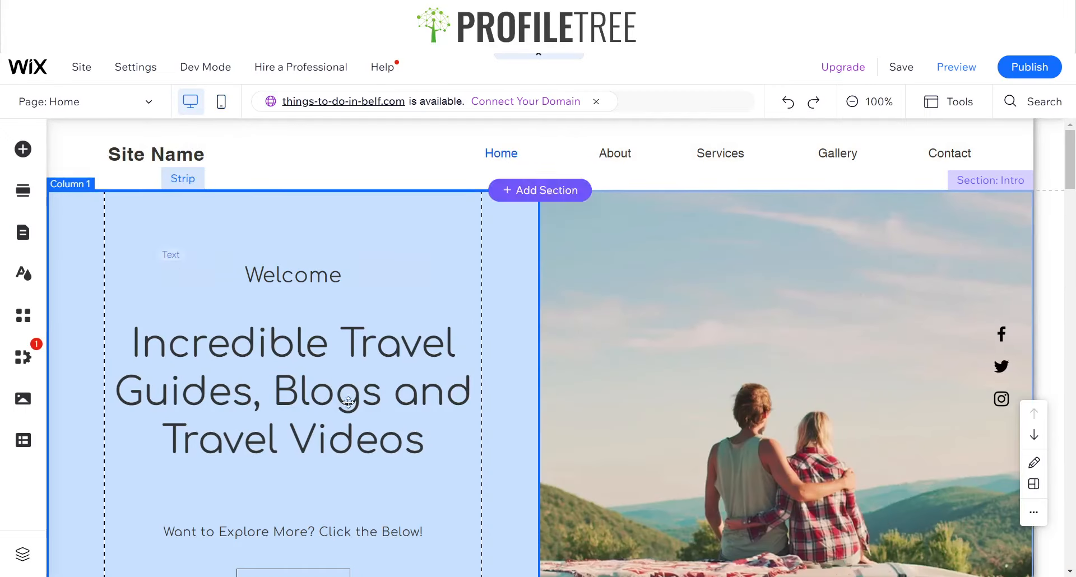
{"action": "scroll", "coordinate": [445, 356], "scroll_direction": "down", "scroll_amount": 1}
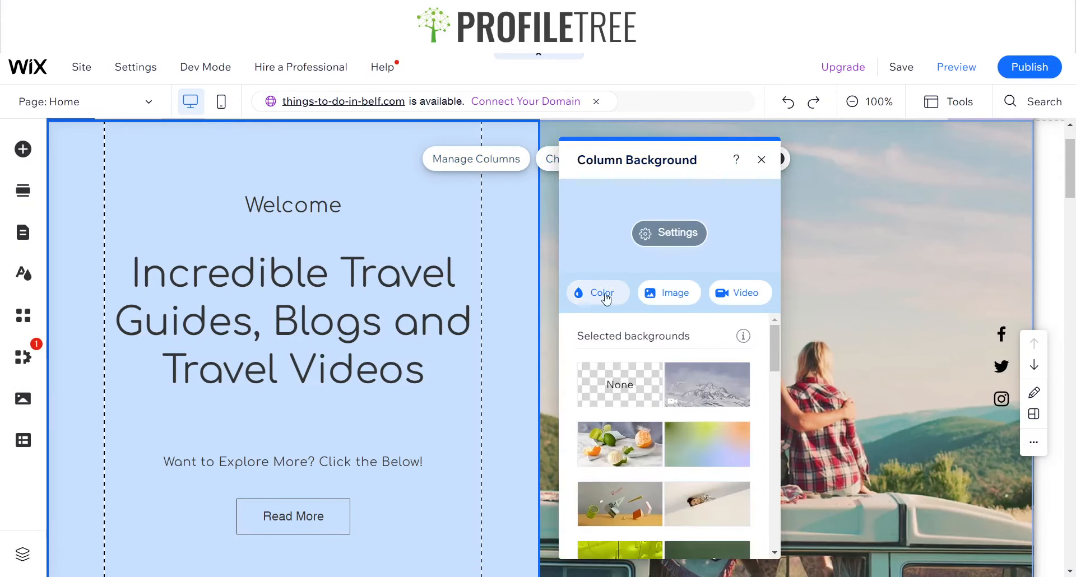
Set the left column's background to the custom colour #8CBEA8
{"action": "left_click", "coordinate": [604, 295]}
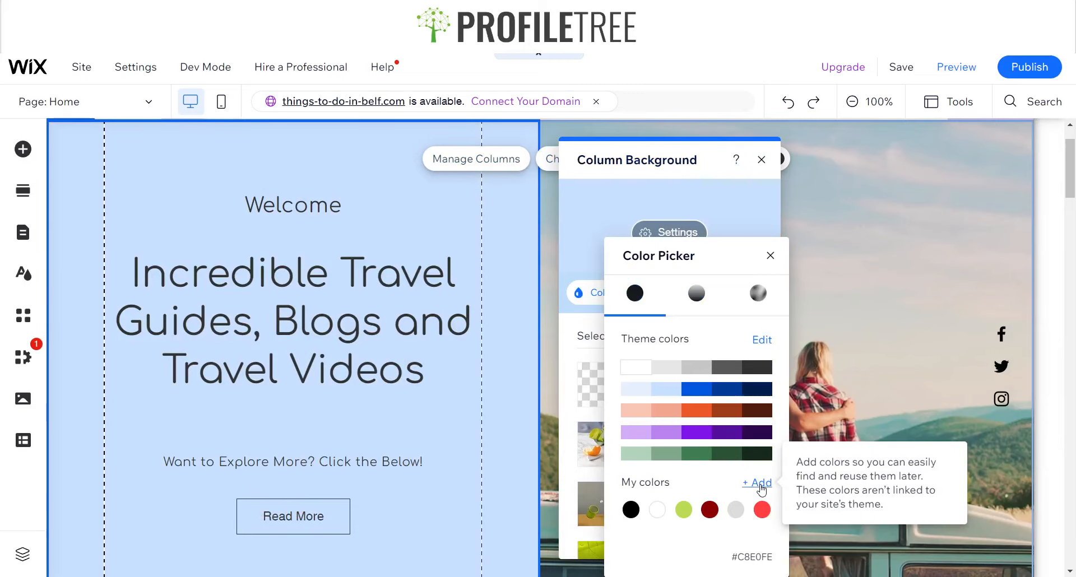
{"action": "left_click", "coordinate": [761, 491]}
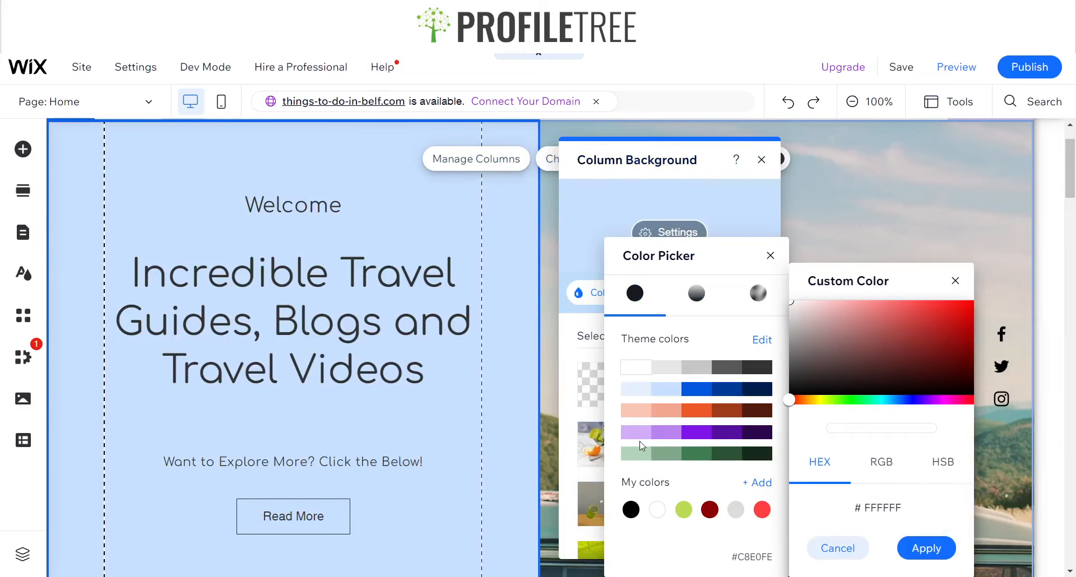
{"action": "left_click_drag", "start_coordinate": [790, 399], "coordinate": [856, 405]}
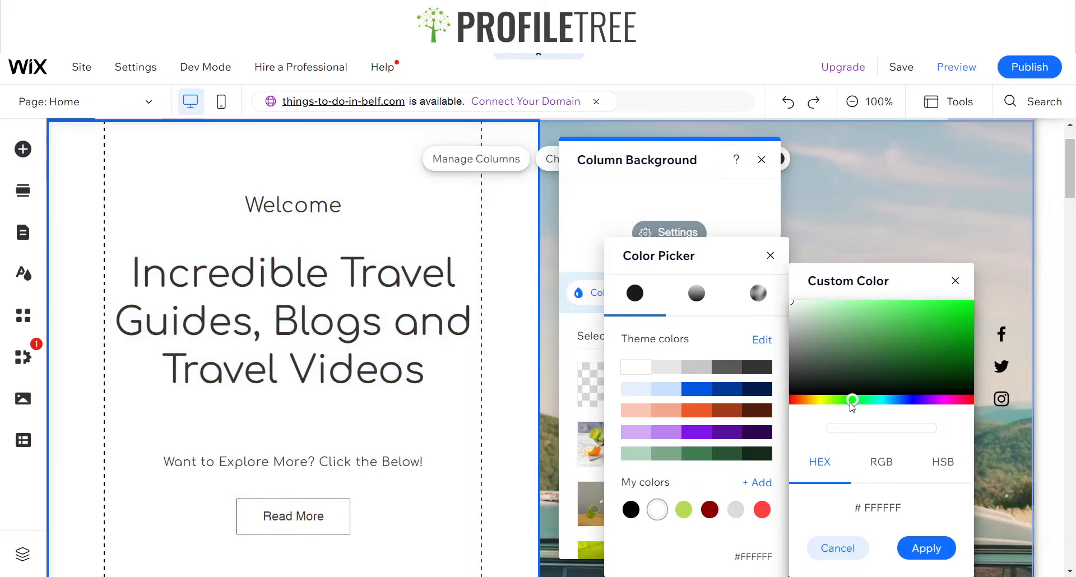
{"action": "mouse_move", "coordinate": [852, 408]}
{"action": "left_mouse_down"}
{"action": "mouse_move", "coordinate": [871, 403]}
{"action": "mouse_move", "coordinate": [917, 331]}
{"action": "mouse_move", "coordinate": [953, 341]}
{"action": "mouse_move", "coordinate": [912, 311]}
{"action": "mouse_move", "coordinate": [838, 325]}
{"action": "left_mouse_up"}
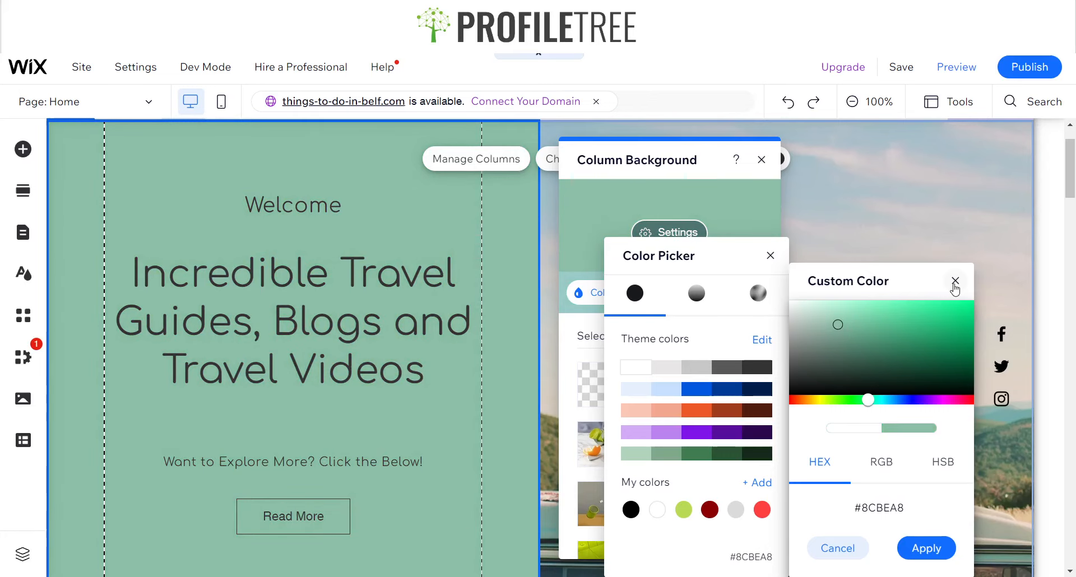
{"action": "left_click", "coordinate": [913, 548]}
{"action": "left_click", "coordinate": [769, 255]}
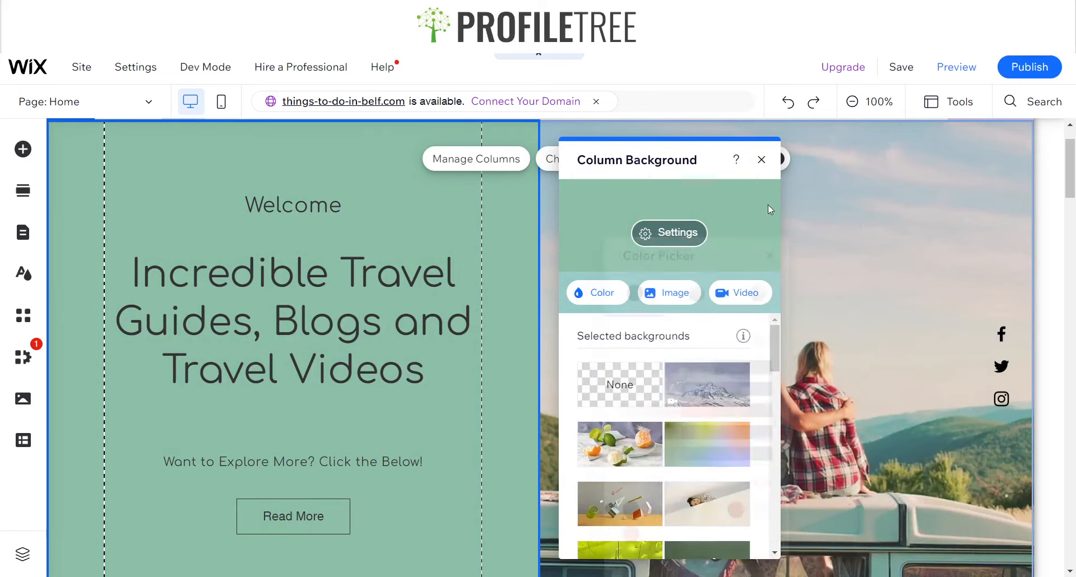
{"action": "left_click", "coordinate": [761, 159]}
Move the paragraph slightly upward, further from the Read More button
{"action": "scroll", "coordinate": [476, 336], "scroll_direction": "up", "scroll_amount": 1}
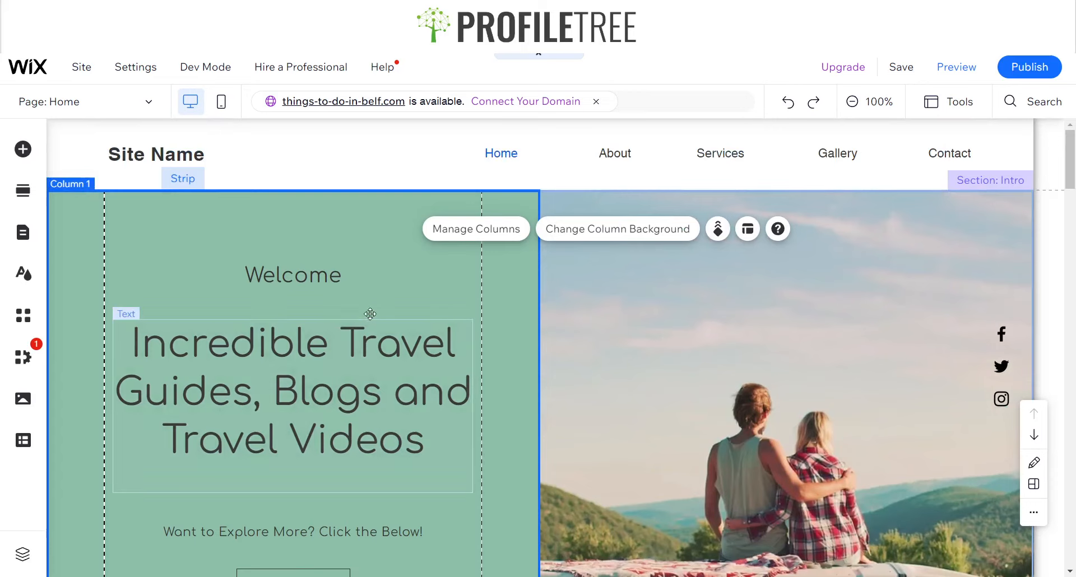
{"action": "scroll", "coordinate": [370, 313], "scroll_direction": "down", "scroll_amount": 2}
{"action": "scroll", "coordinate": [359, 359], "scroll_direction": "up", "scroll_amount": 3}
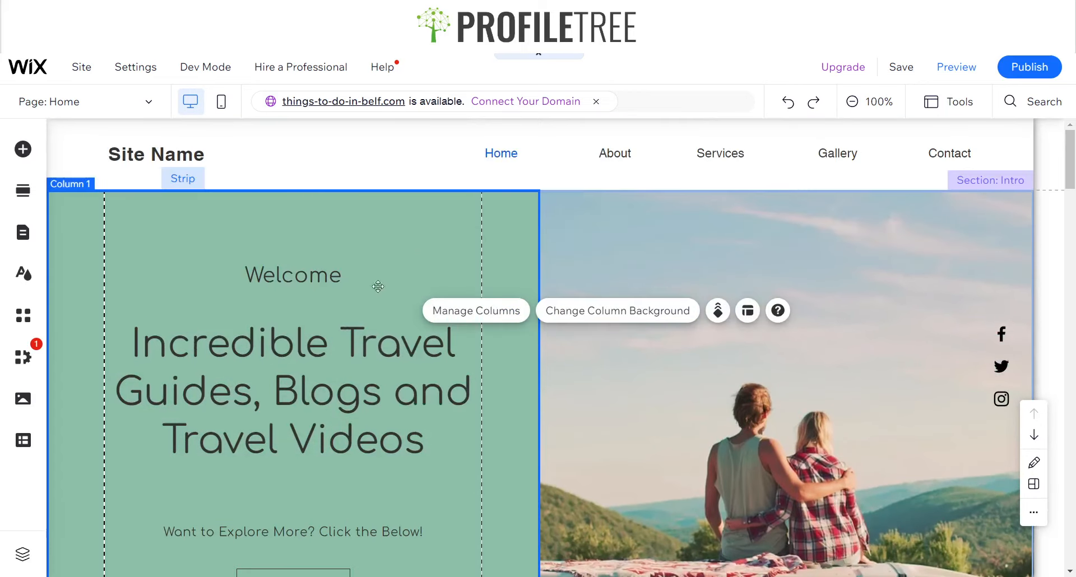
{"action": "scroll", "coordinate": [234, 436], "scroll_direction": "down", "scroll_amount": 4}
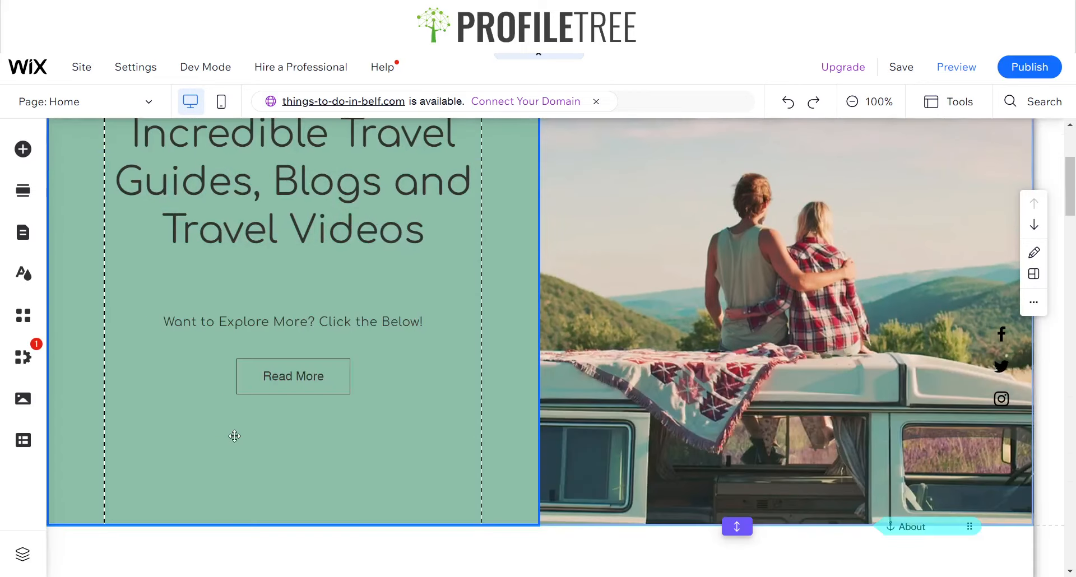
{"action": "left_click", "coordinate": [287, 321]}
{"action": "left_click_drag", "start_coordinate": [287, 321], "coordinate": [323, 311]}
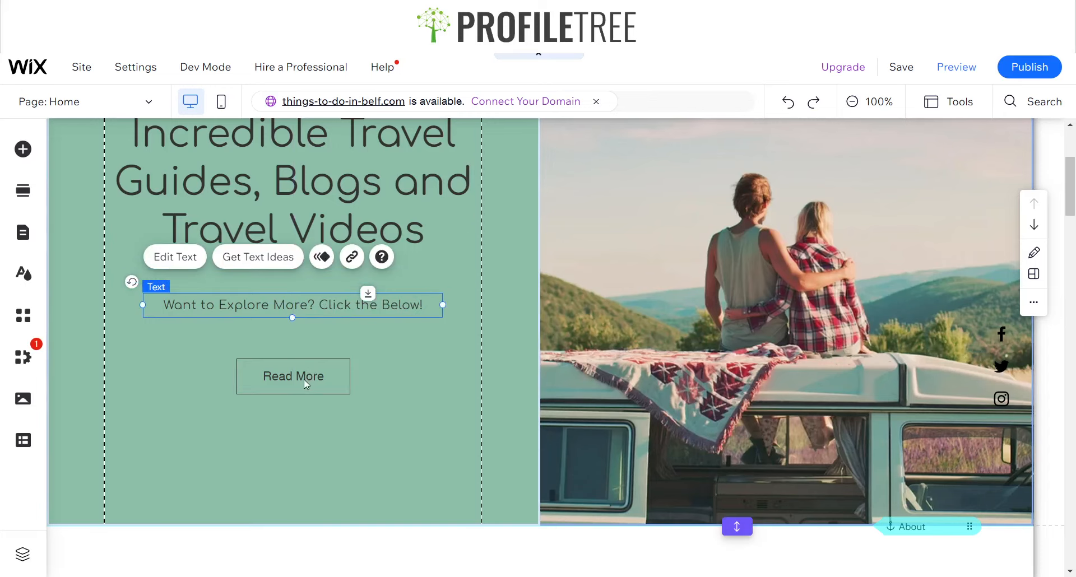
Apply the Back to Top design to the Read More button
{"action": "left_click", "coordinate": [303, 379]}
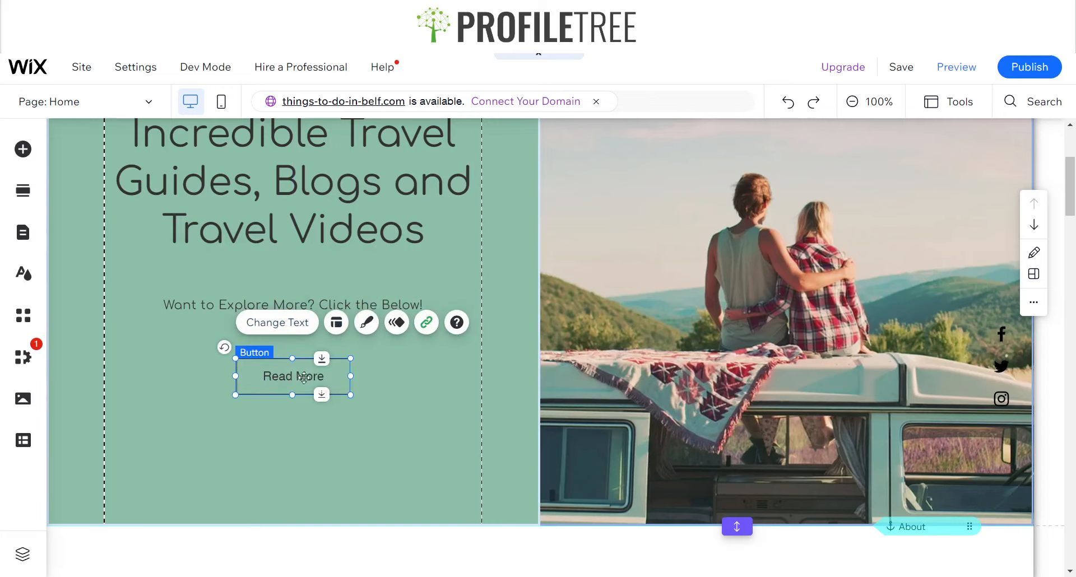
{"action": "left_click", "coordinate": [366, 322]}
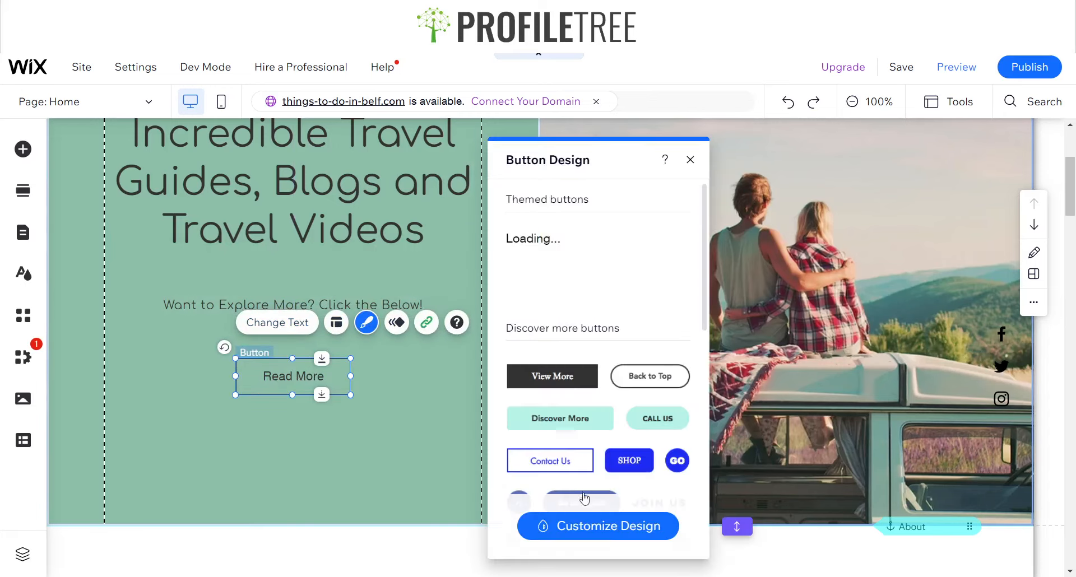
{"action": "left_click", "coordinate": [628, 388]}
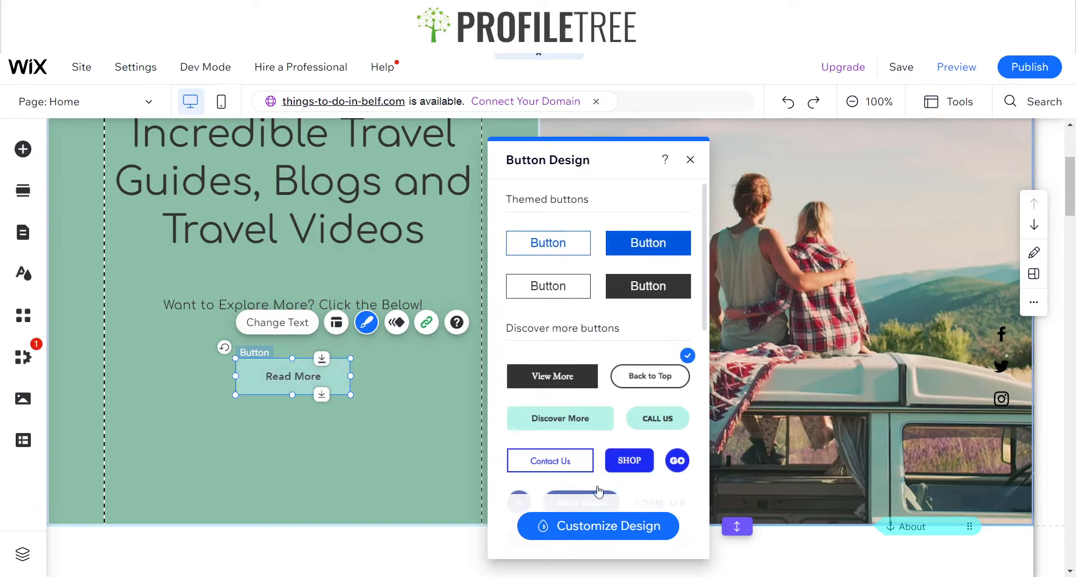
Customise the Read More button's design, setting all its corner radii to 15 px
{"action": "scroll", "coordinate": [599, 441], "scroll_direction": "down", "scroll_amount": 3}
{"action": "left_click", "coordinate": [593, 527]}
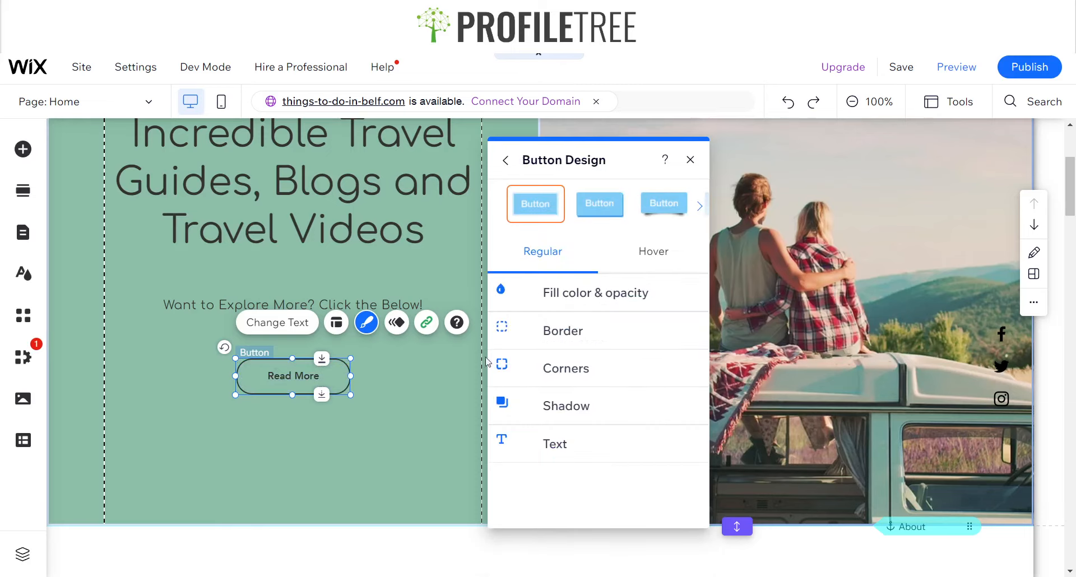
{"action": "left_click", "coordinate": [533, 335]}
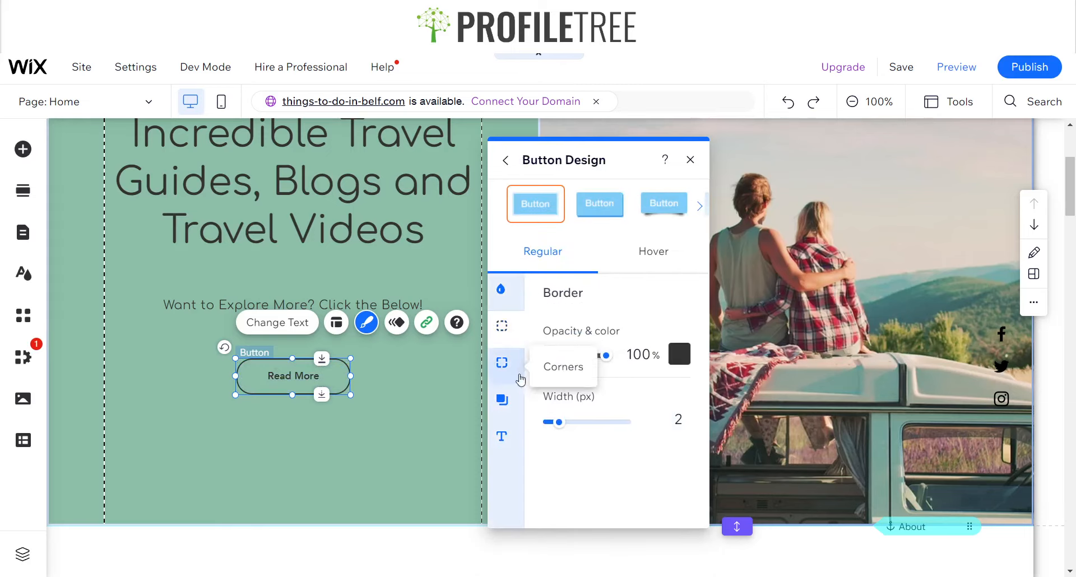
{"action": "left_click", "coordinate": [503, 386]}
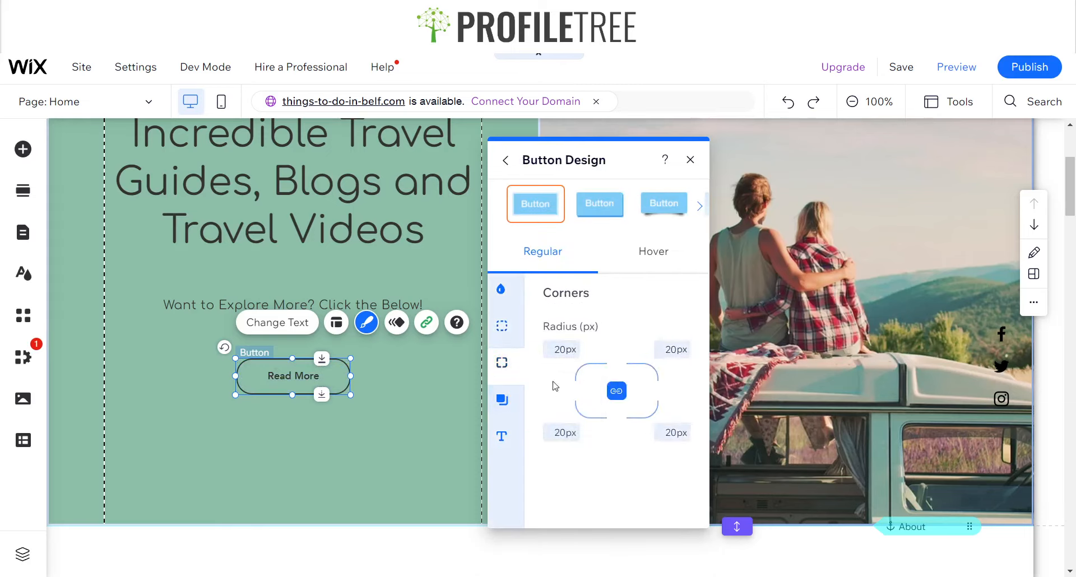
{"action": "left_click", "coordinate": [554, 357]}
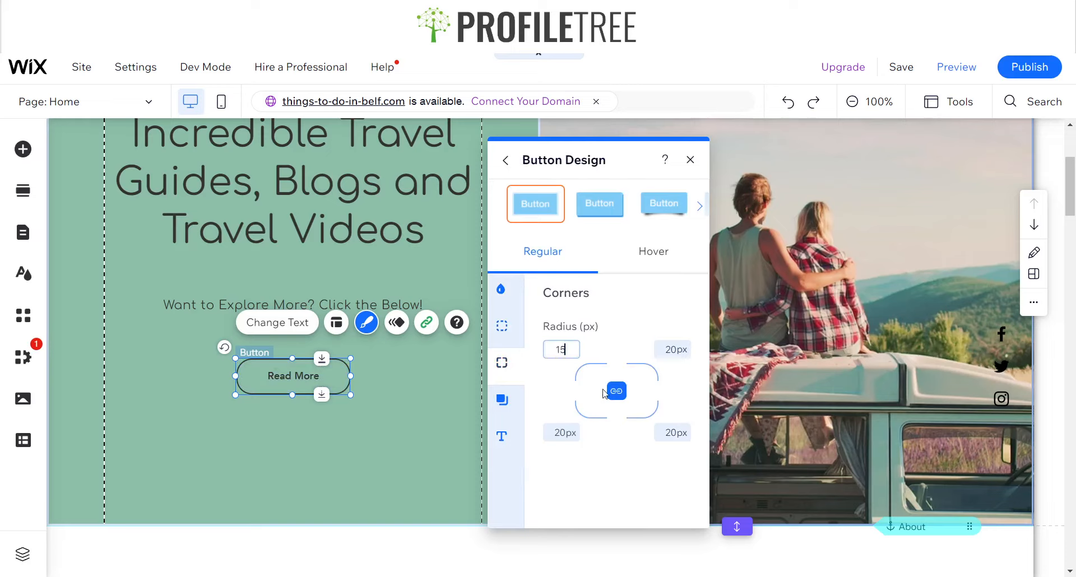
{"action": "left_click", "coordinate": [571, 374]}
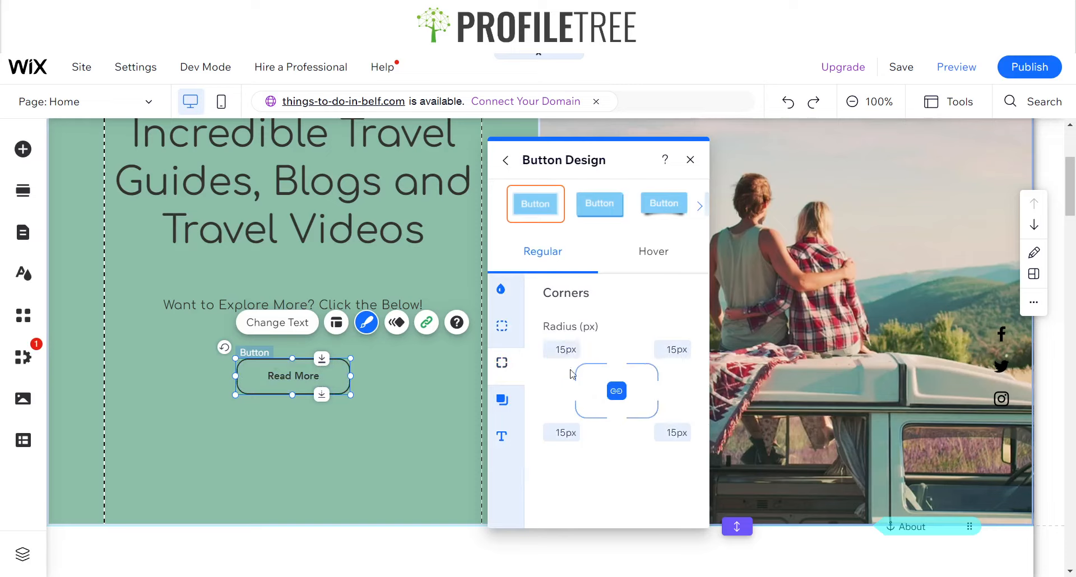
Unlink the button's corners and set the top-right and bottom-left corner radii to 0 px
{"action": "left_click", "coordinate": [617, 393]}
{"action": "left_click", "coordinate": [674, 349]}
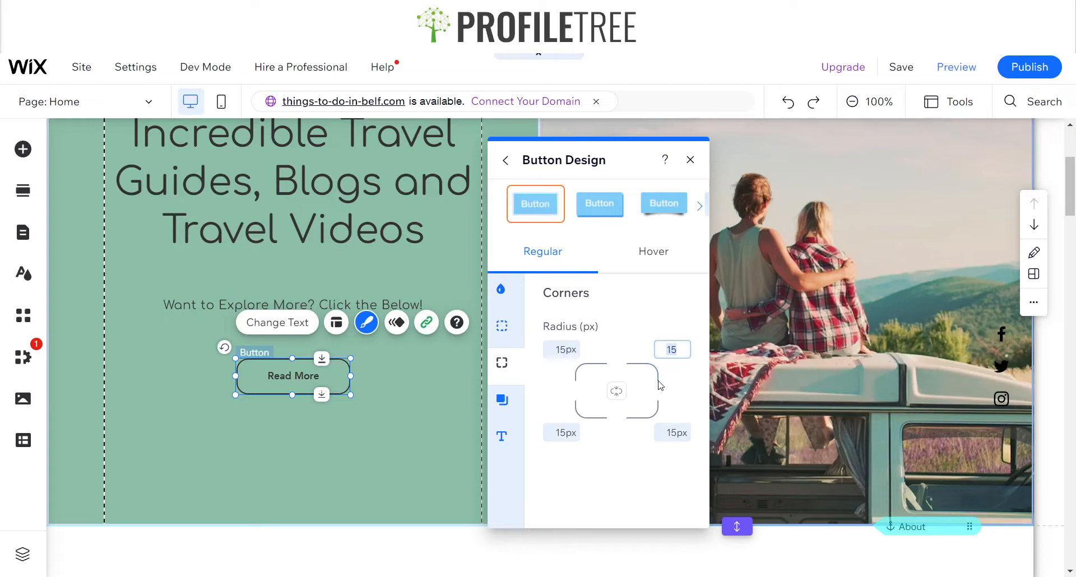
{"action": "key", "text": "Return"}
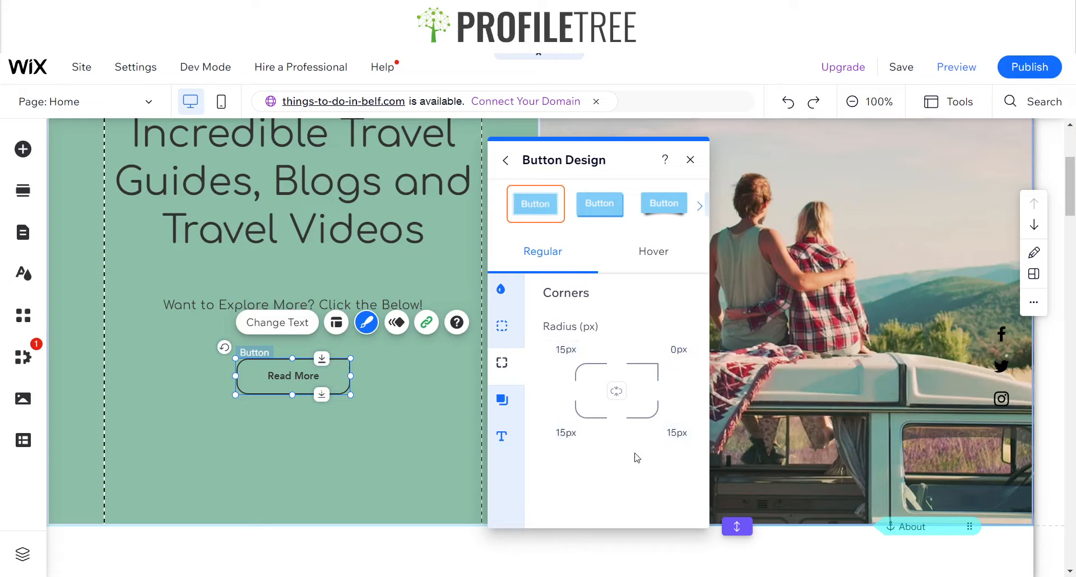
{"action": "left_click", "coordinate": [555, 434]}
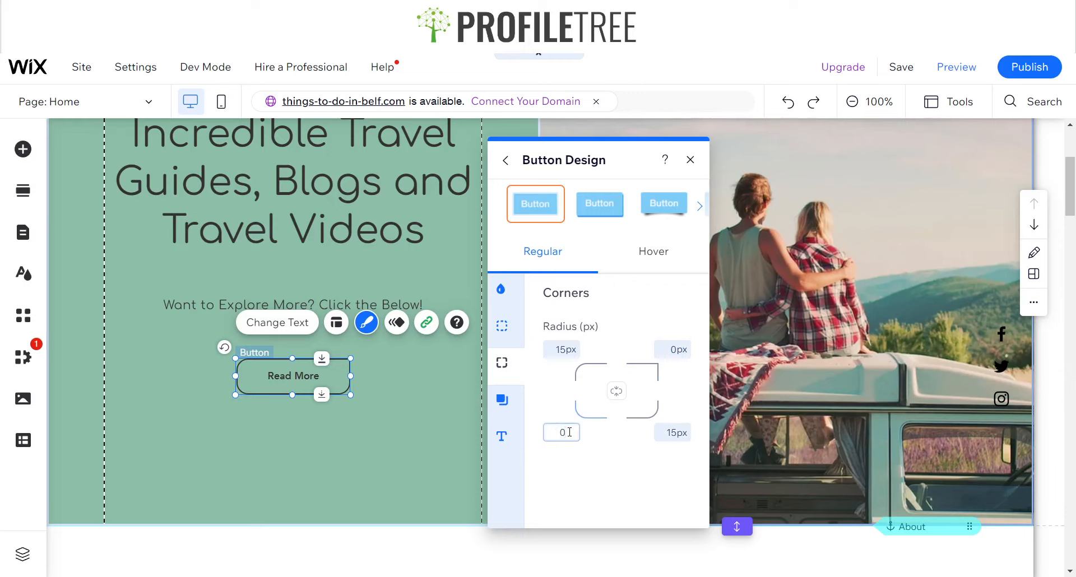
{"action": "key", "text": "Return"}
{"action": "left_click", "coordinate": [429, 466]}
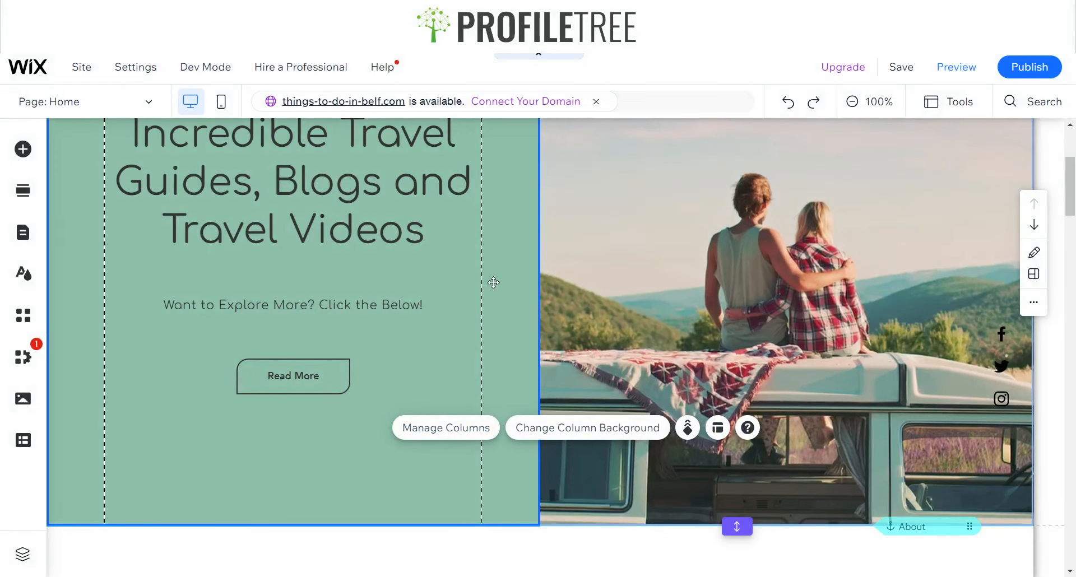
Change the Read More button's text font to Comfortaa Regular
{"action": "scroll", "coordinate": [473, 277], "scroll_direction": "up", "scroll_amount": 3}
{"action": "scroll", "coordinate": [473, 276], "scroll_direction": "down", "scroll_amount": 3}
{"action": "left_click", "coordinate": [346, 382]}
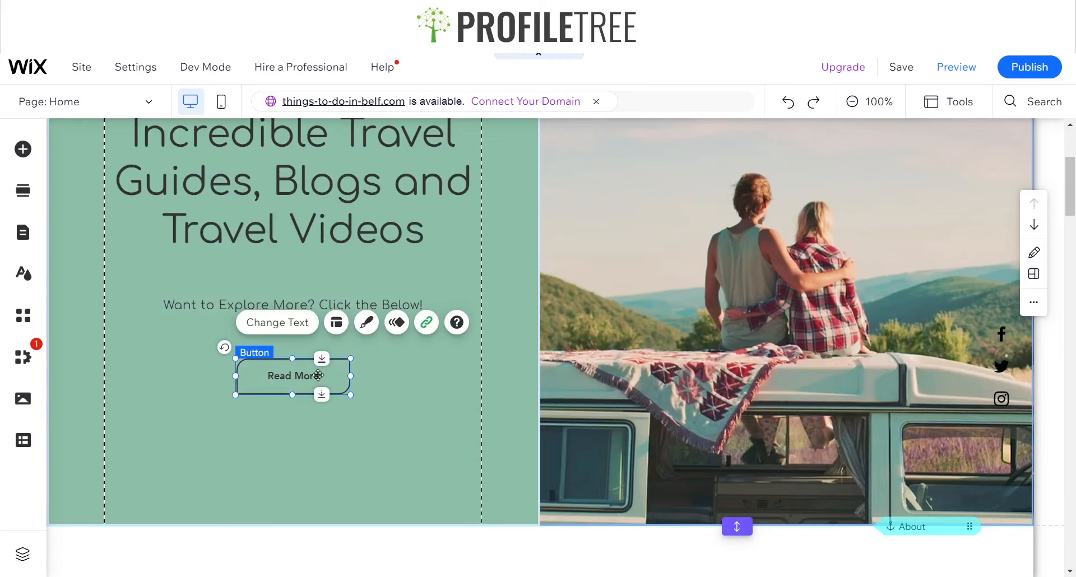
{"action": "left_click", "coordinate": [366, 322]}
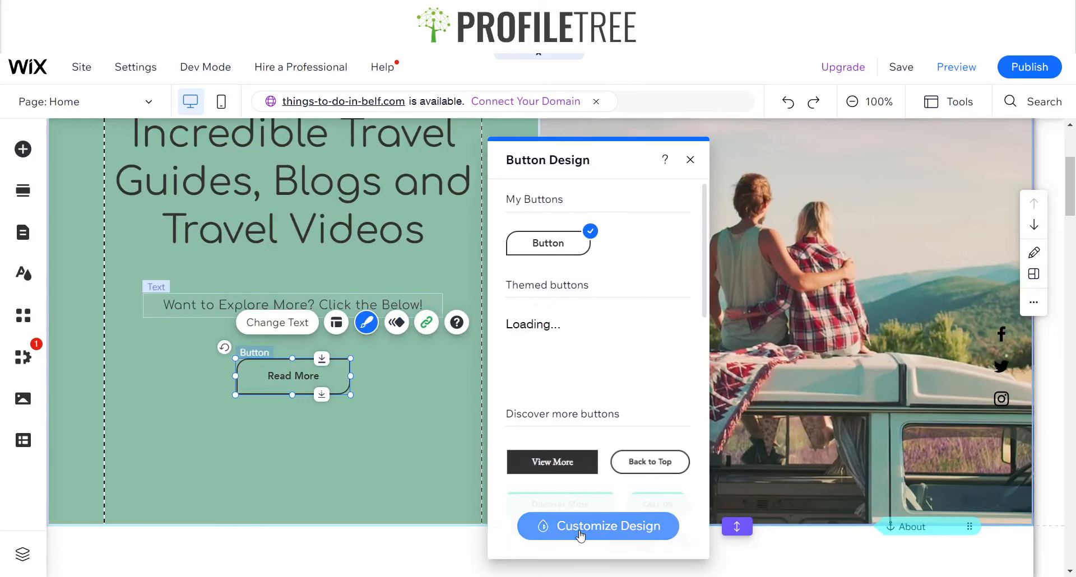
{"action": "left_click", "coordinate": [581, 534]}
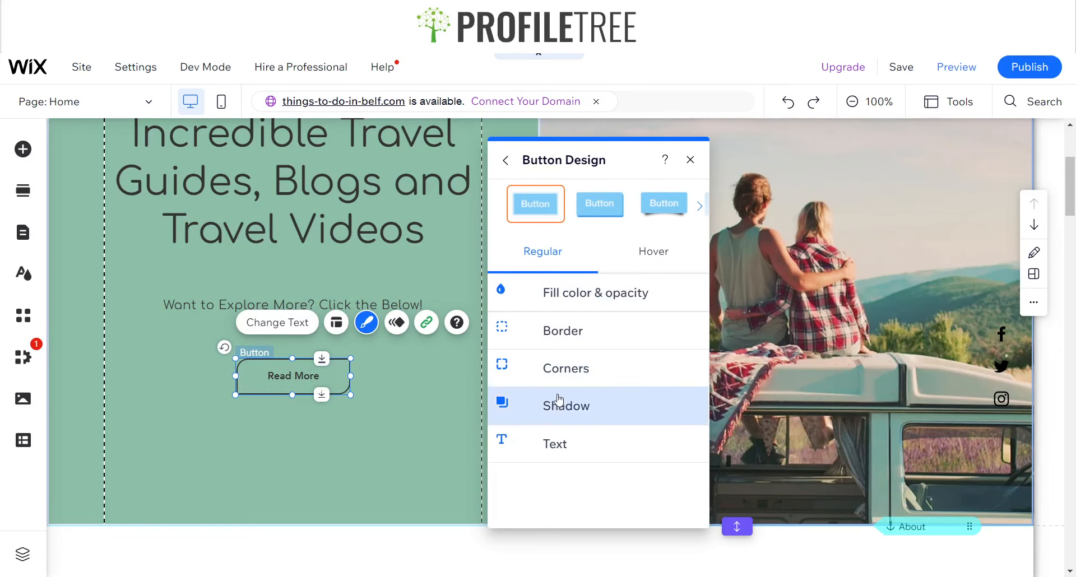
{"action": "left_click", "coordinate": [550, 440]}
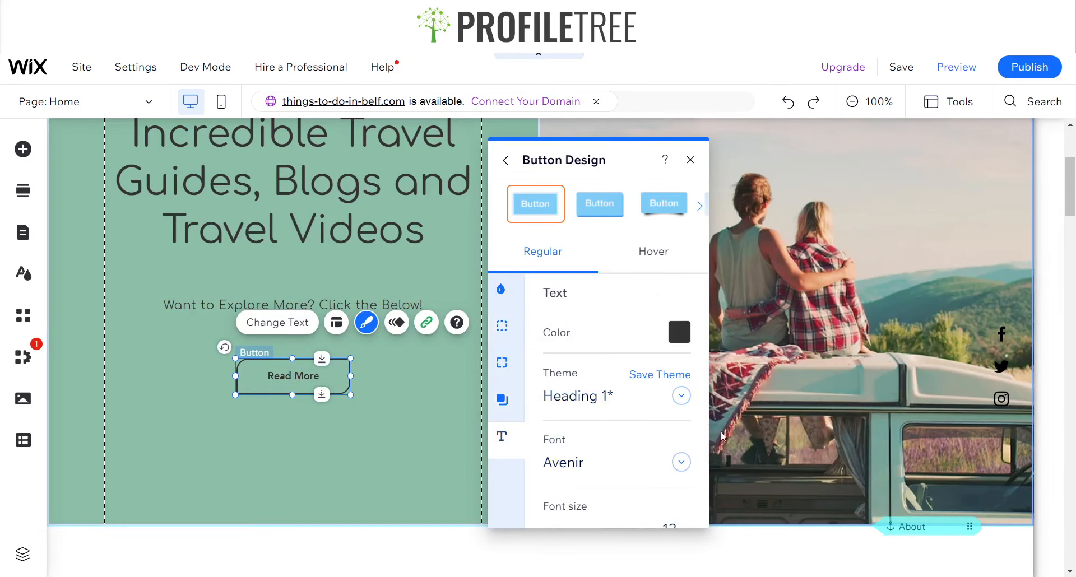
{"action": "left_click", "coordinate": [605, 469]}
{"action": "type", "text": "Comfortaa Regula"}
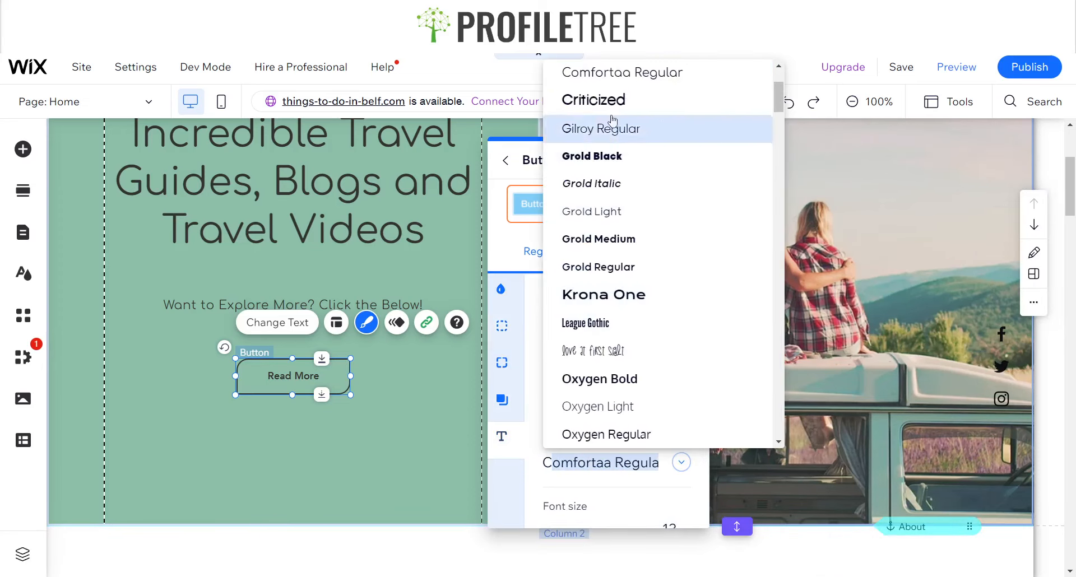
{"action": "left_click", "coordinate": [619, 73]}
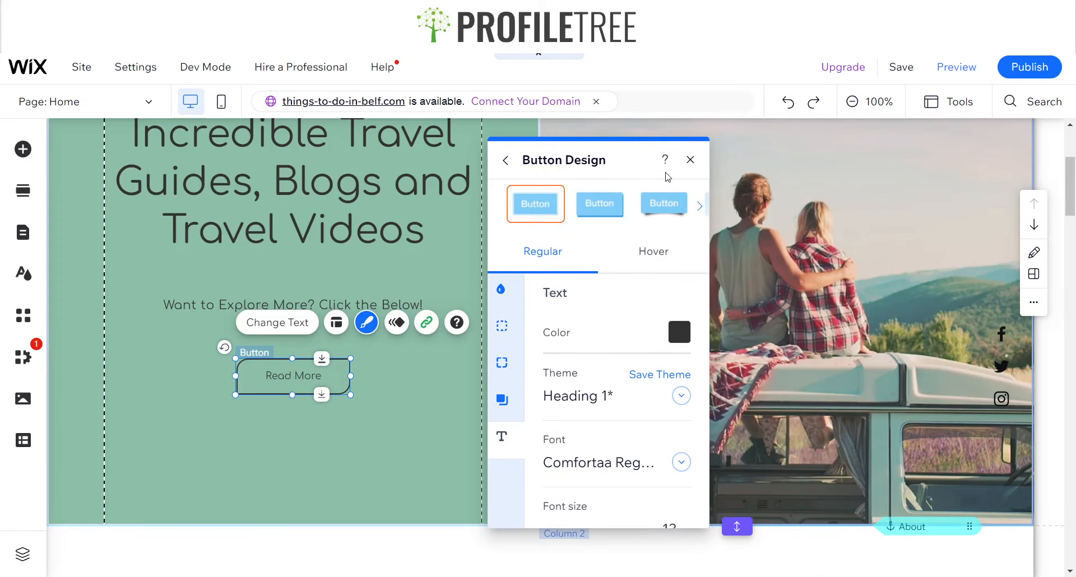
{"action": "left_click", "coordinate": [690, 162]}
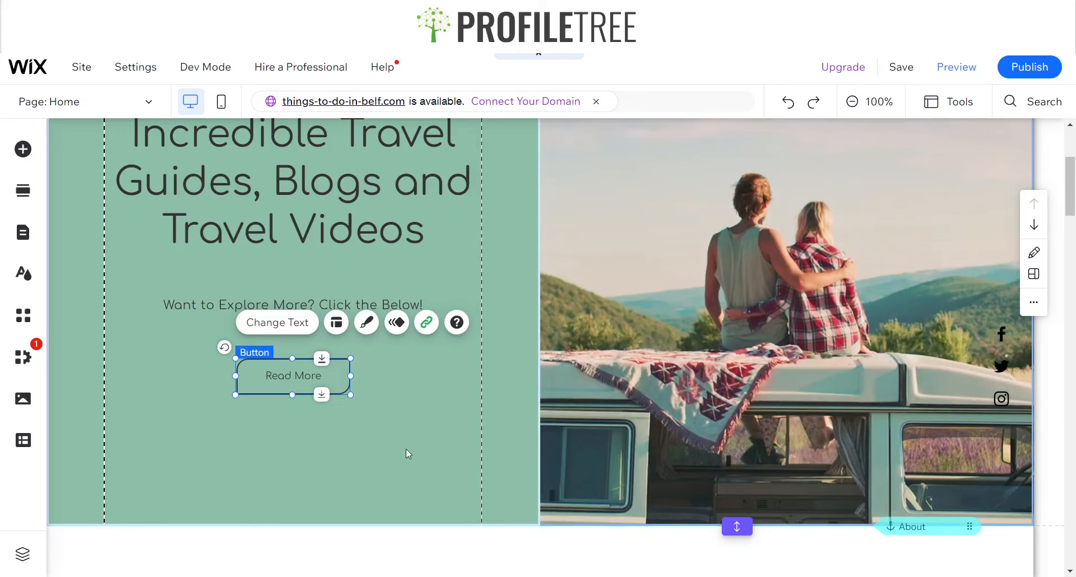
Rename the intro section to Hero Section in its section settings
{"action": "left_click", "coordinate": [274, 408]}
{"action": "scroll", "coordinate": [299, 269], "scroll_direction": "up", "scroll_amount": 4}
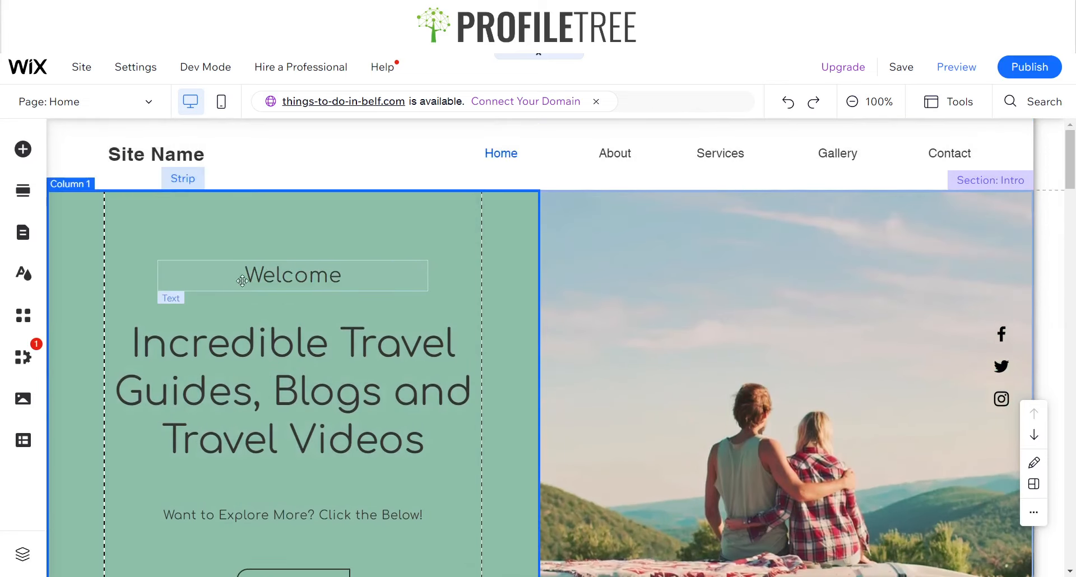
{"action": "scroll", "coordinate": [474, 316], "scroll_direction": "down", "scroll_amount": 5}
{"action": "scroll", "coordinate": [473, 316], "scroll_direction": "up", "scroll_amount": 5}
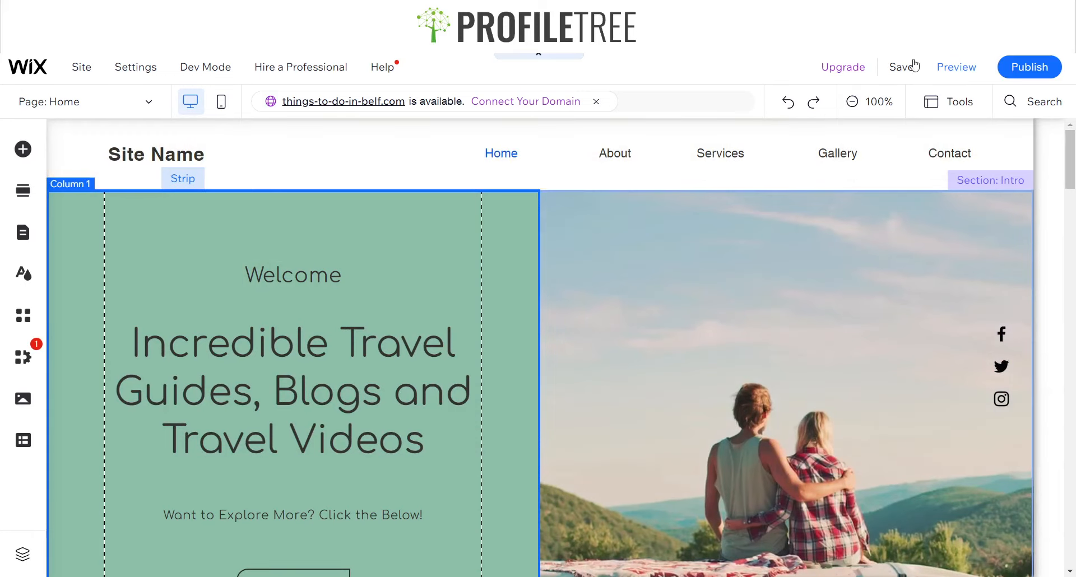
{"action": "left_click", "coordinate": [951, 71]}
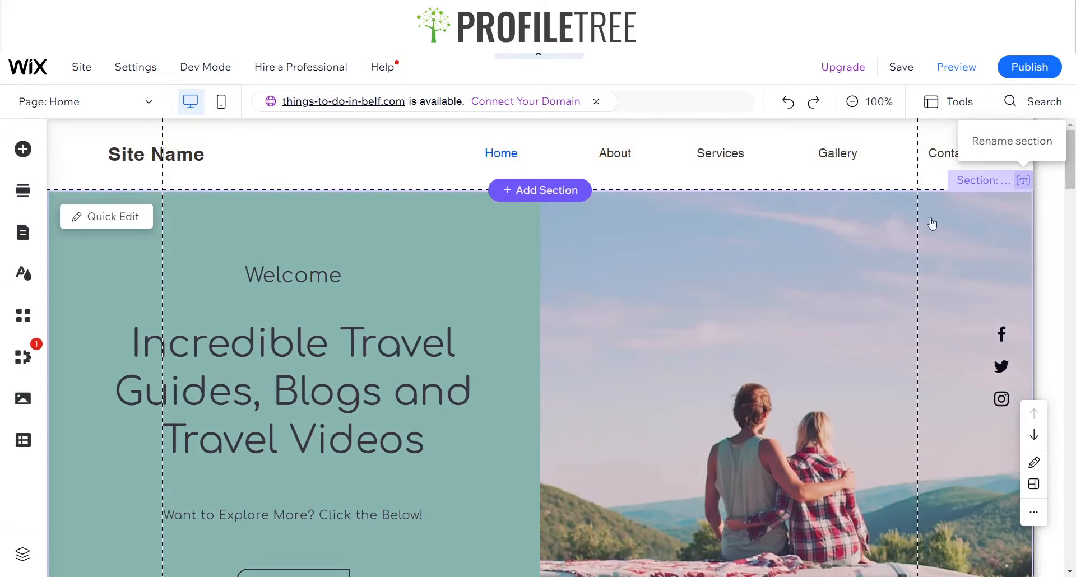
{"action": "left_click", "coordinate": [1021, 179]}
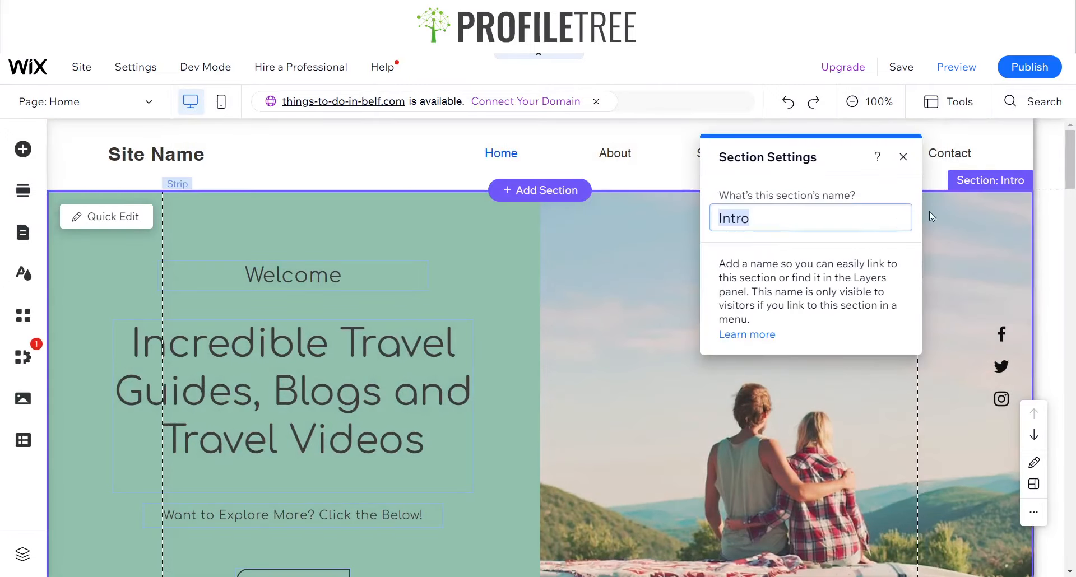
{"action": "type", "text": "Hero Section"}
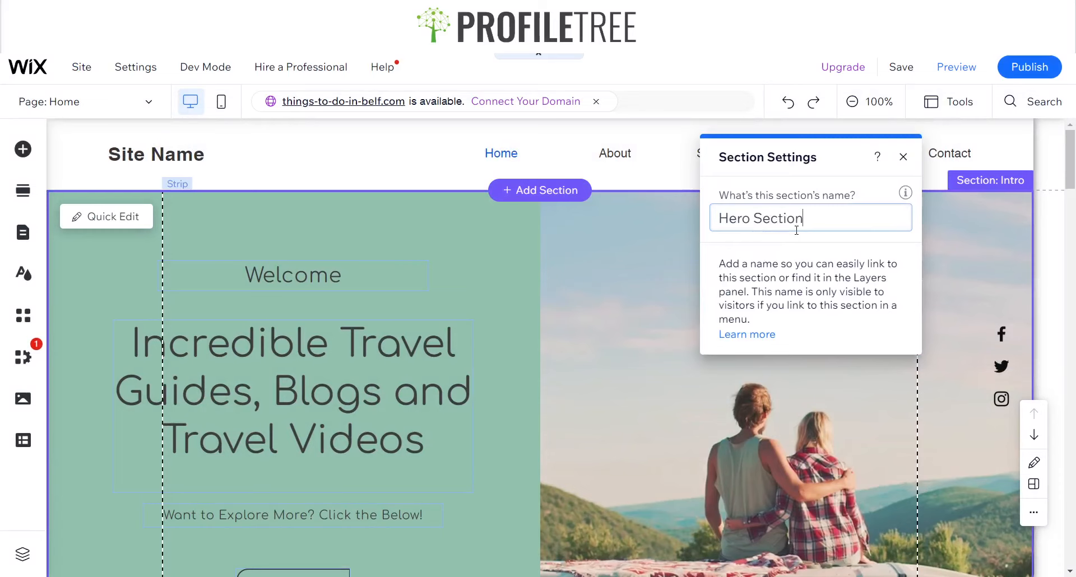
{"action": "key", "text": "Return"}
{"action": "left_click", "coordinate": [903, 157]}
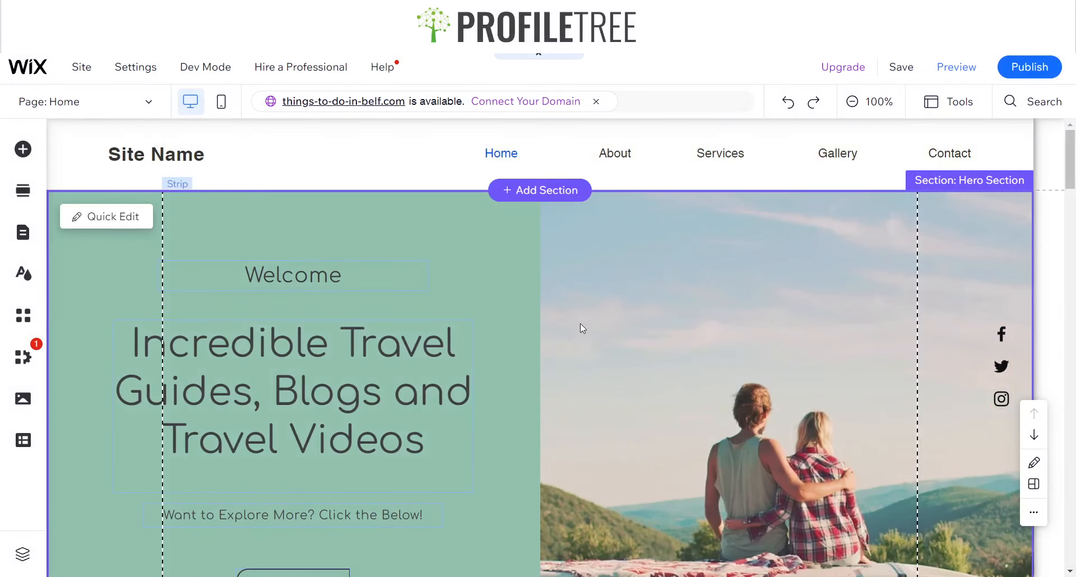
Preview the site and scroll through the homepage, then return to the editor
{"action": "scroll", "coordinate": [597, 315], "scroll_direction": "down", "scroll_amount": 10}
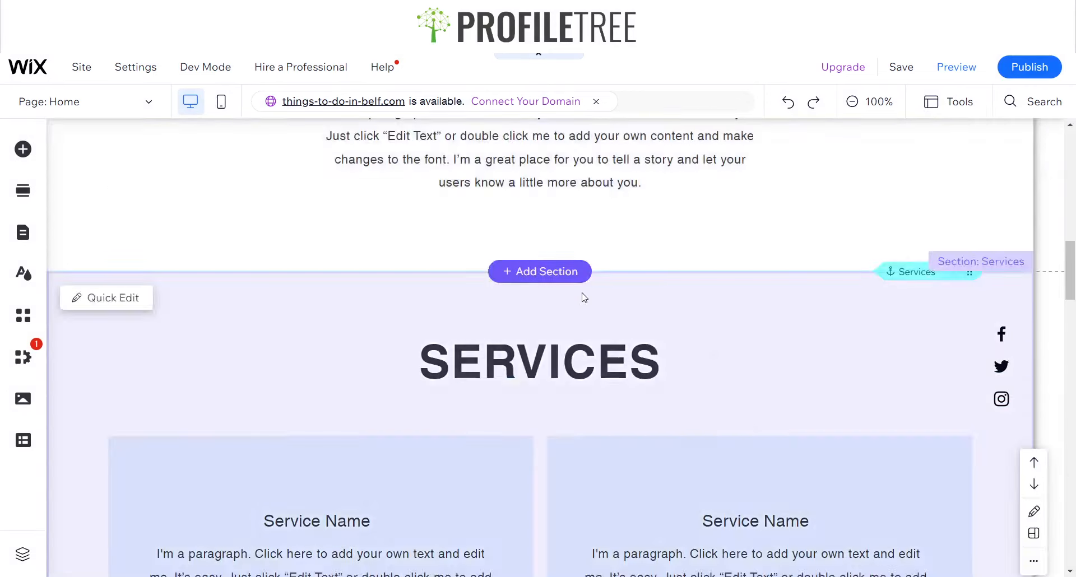
{"action": "scroll", "coordinate": [584, 297], "scroll_direction": "up", "scroll_amount": 10}
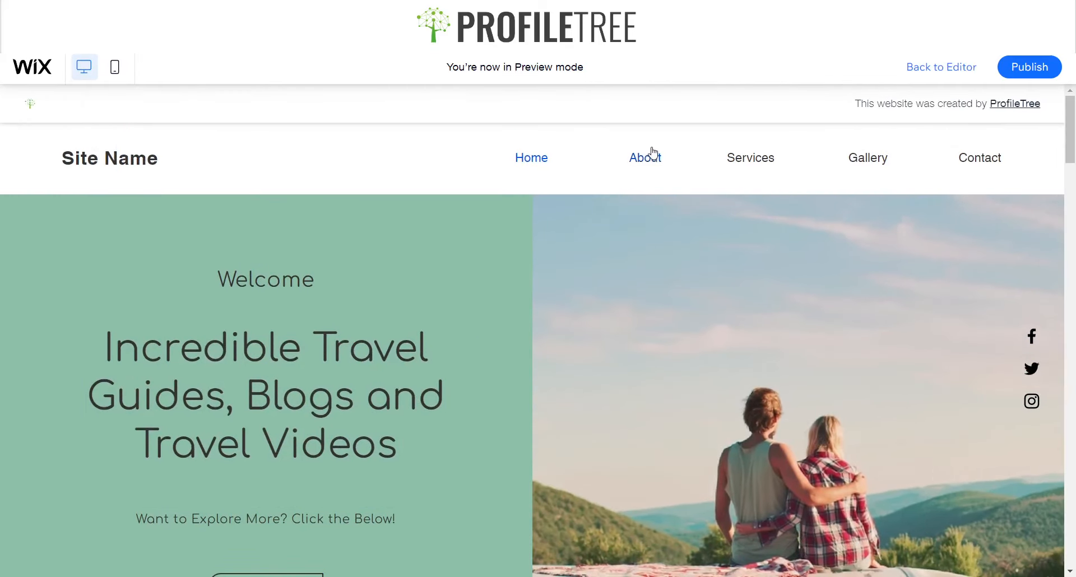
{"action": "scroll", "coordinate": [654, 260], "scroll_direction": "down", "scroll_amount": 1}
{"action": "scroll", "coordinate": [657, 264], "scroll_direction": "down", "scroll_amount": 15}
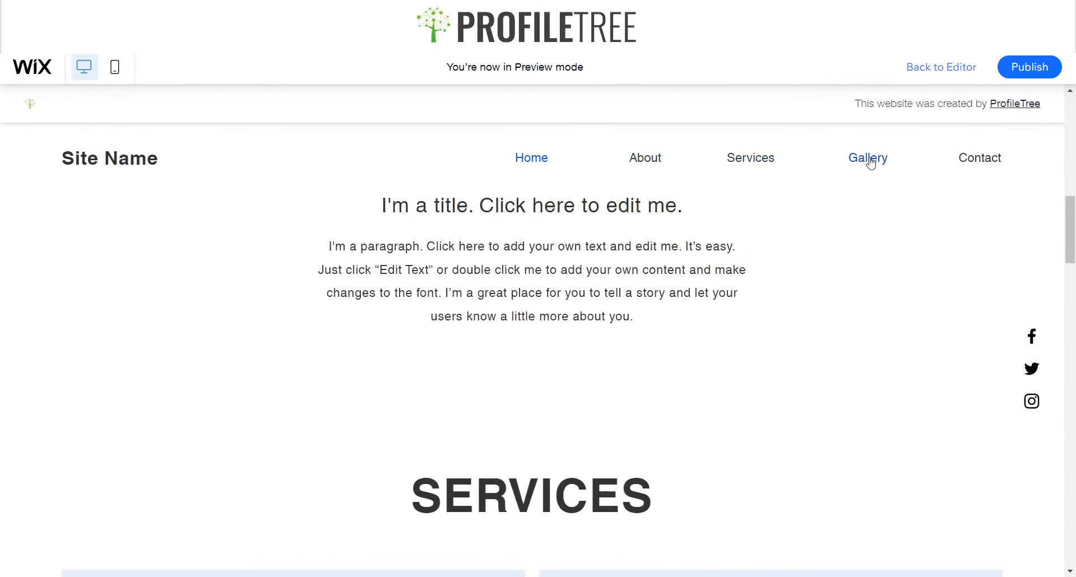
{"action": "scroll", "coordinate": [586, 169], "scroll_direction": "down", "scroll_amount": 10}
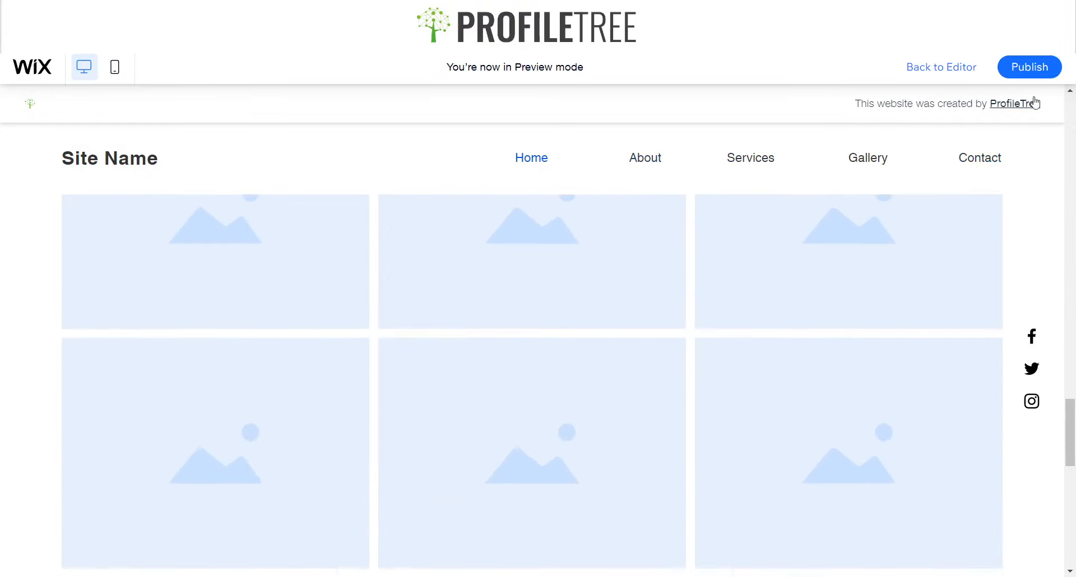
{"action": "scroll", "coordinate": [726, 156], "scroll_direction": "up", "scroll_amount": 6}
{"action": "scroll", "coordinate": [953, 84], "scroll_direction": "up", "scroll_amount": 15}
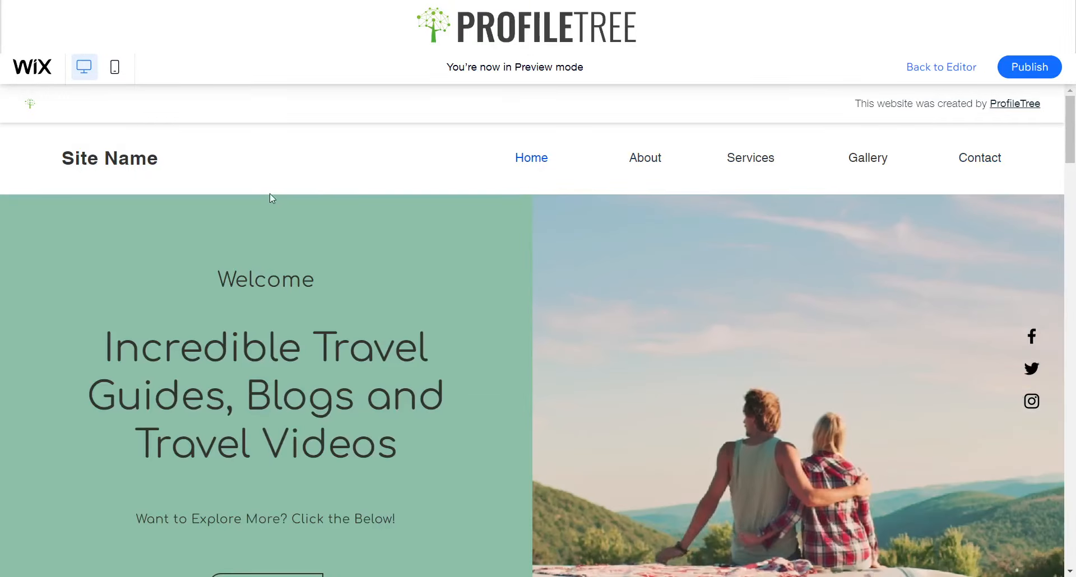
{"action": "key", "text": "ctrl+p"}
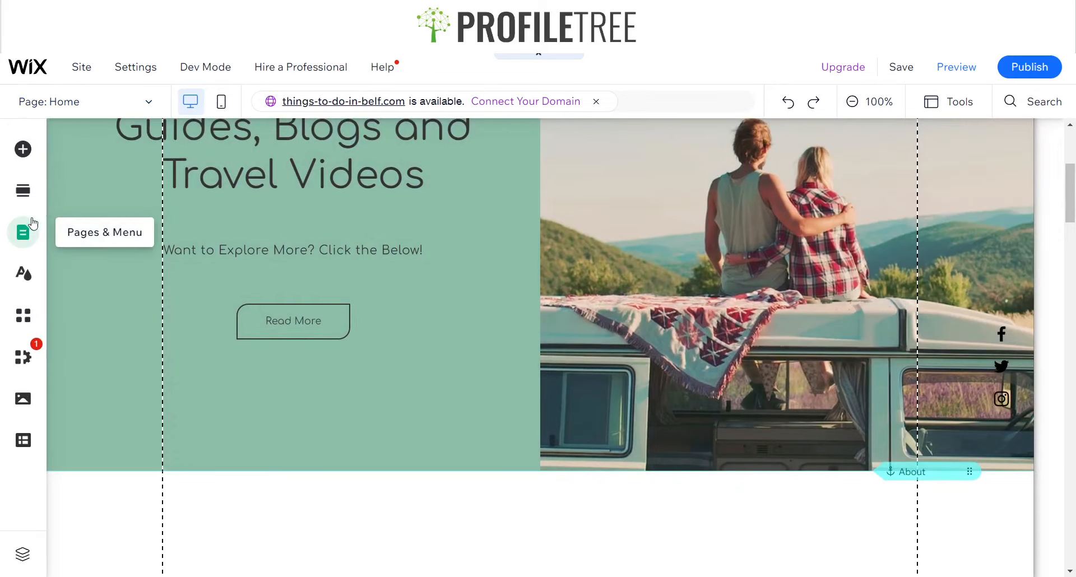
Add a blank page to the site menu and name it About
{"action": "left_click", "coordinate": [31, 240]}
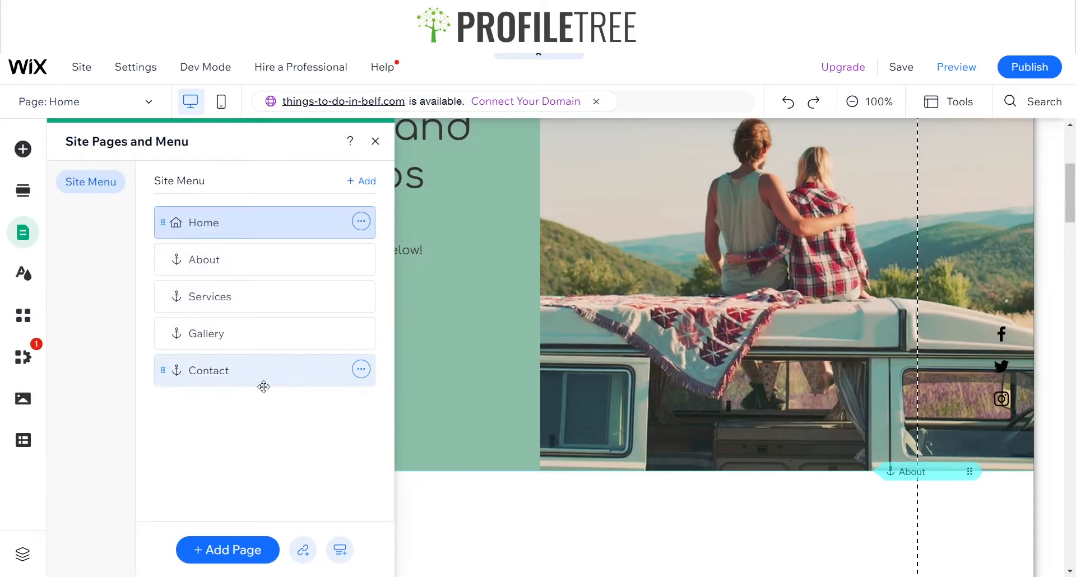
{"action": "left_click", "coordinate": [235, 550]}
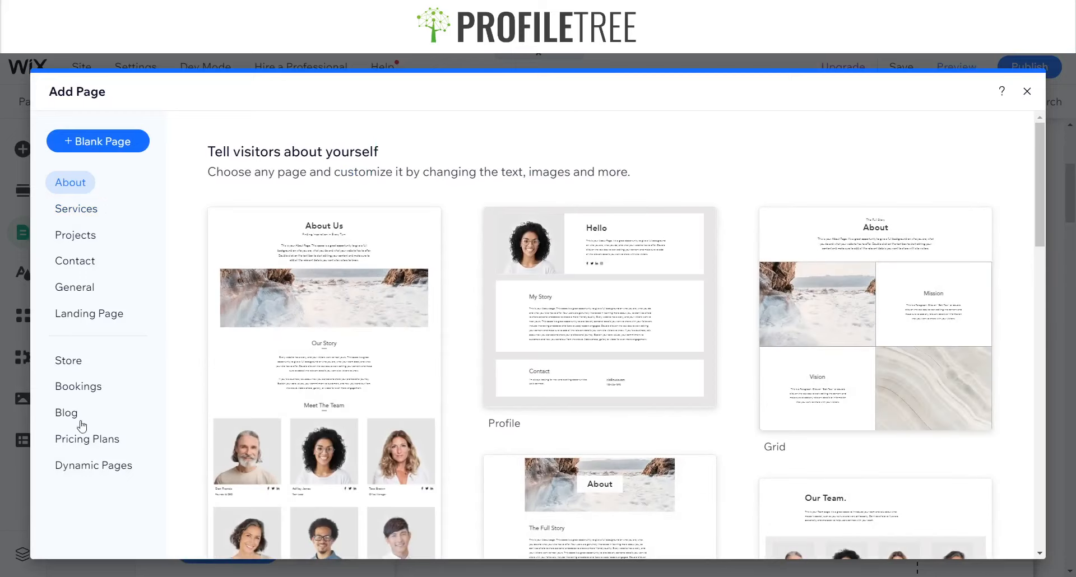
{"action": "left_click", "coordinate": [87, 209]}
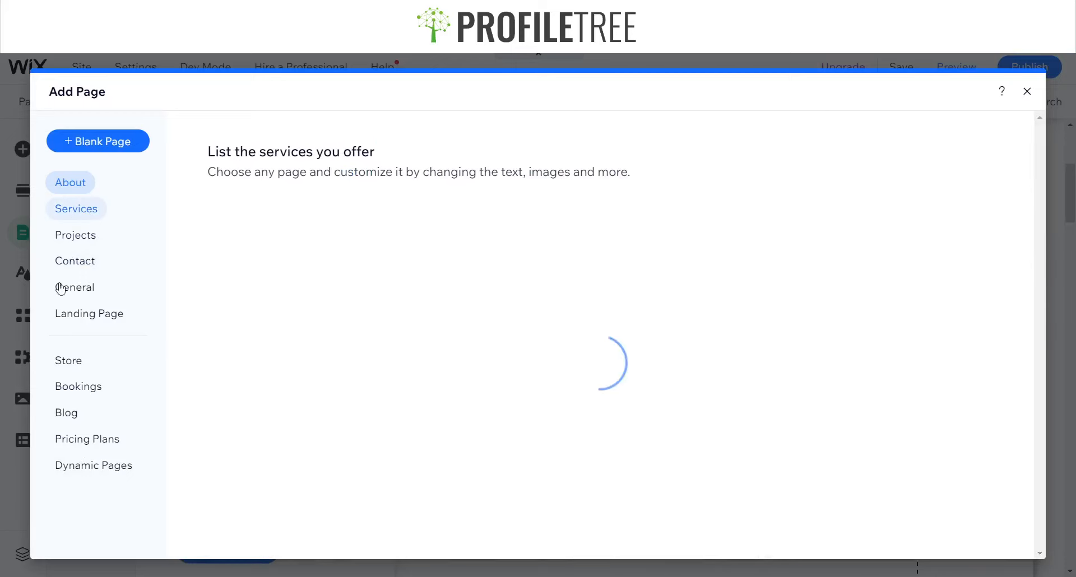
{"action": "left_click", "coordinate": [93, 238]}
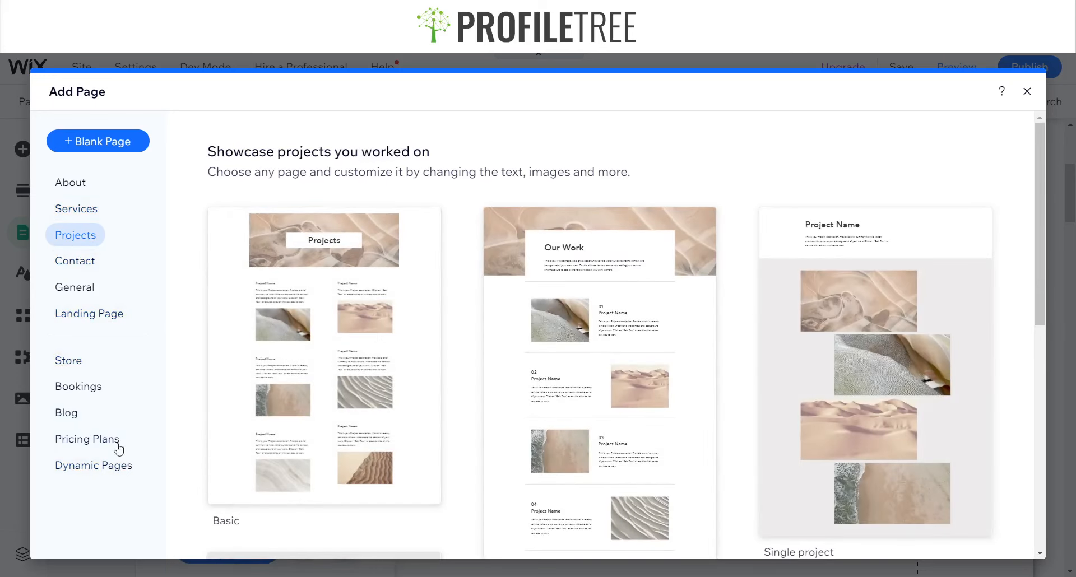
{"action": "left_click", "coordinate": [97, 145]}
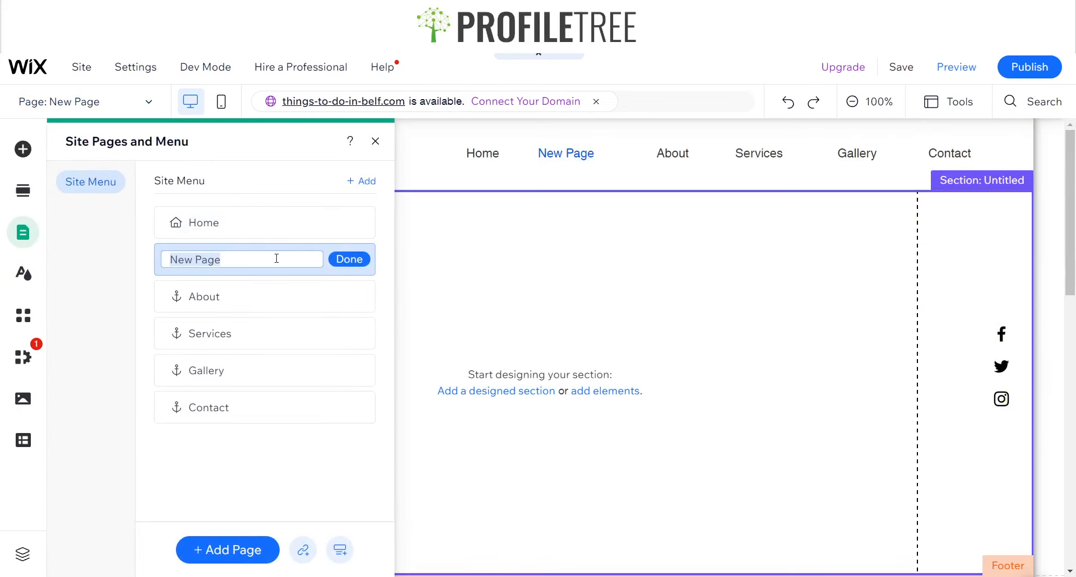
{"action": "type", "text": "About"}
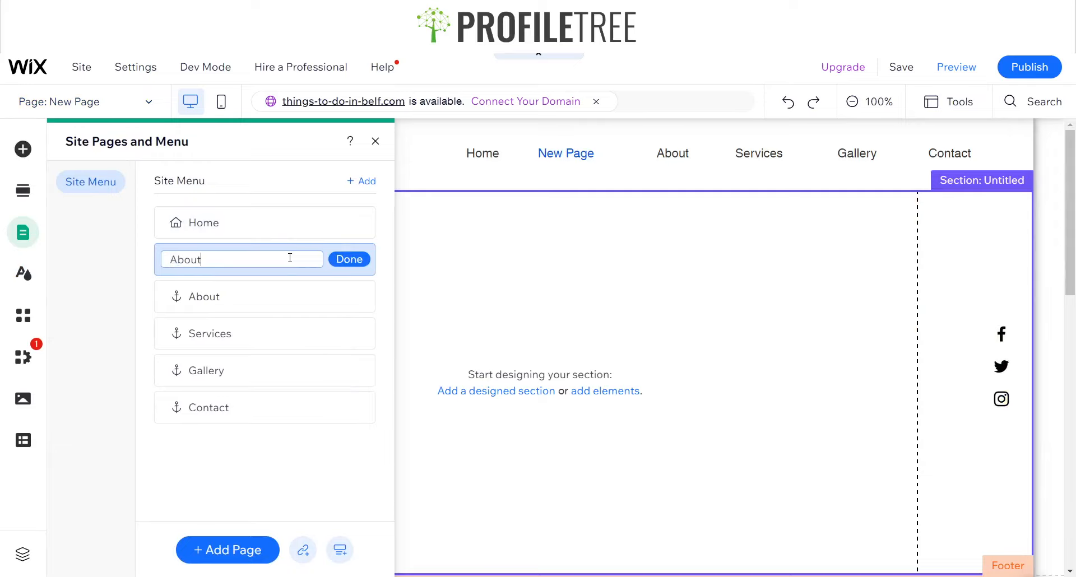
{"action": "left_click", "coordinate": [353, 268]}
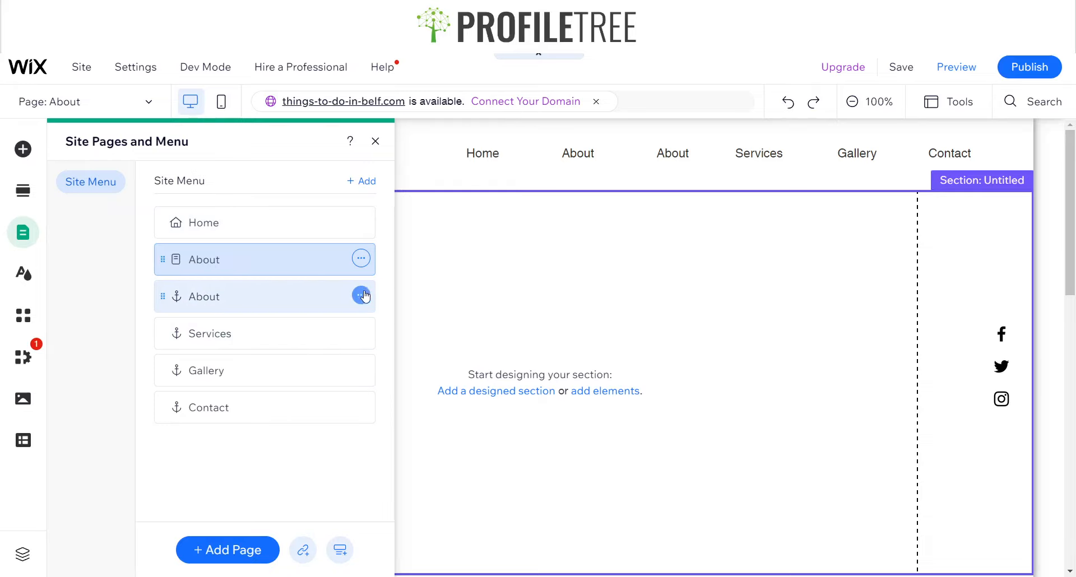
Hide the duplicate About anchor item in the site menu
{"action": "left_click", "coordinate": [361, 295]}
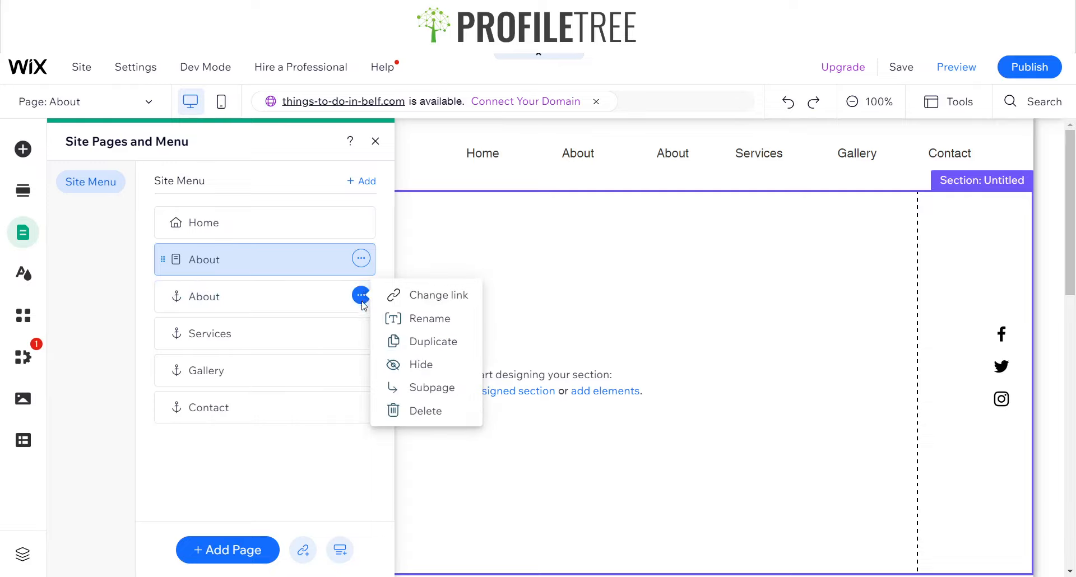
{"action": "left_click", "coordinate": [417, 365]}
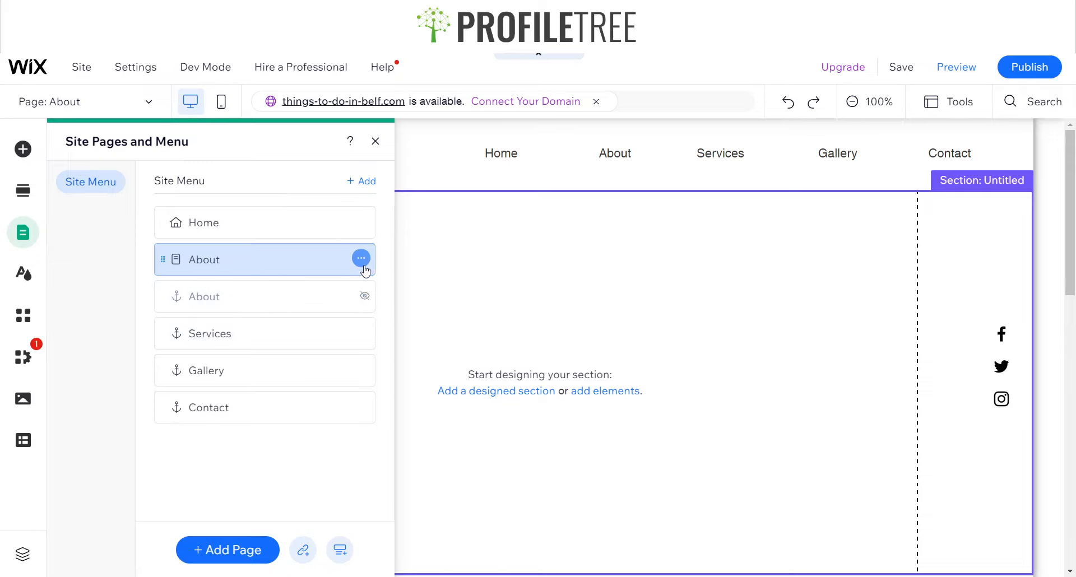
{"action": "left_click", "coordinate": [302, 551]}
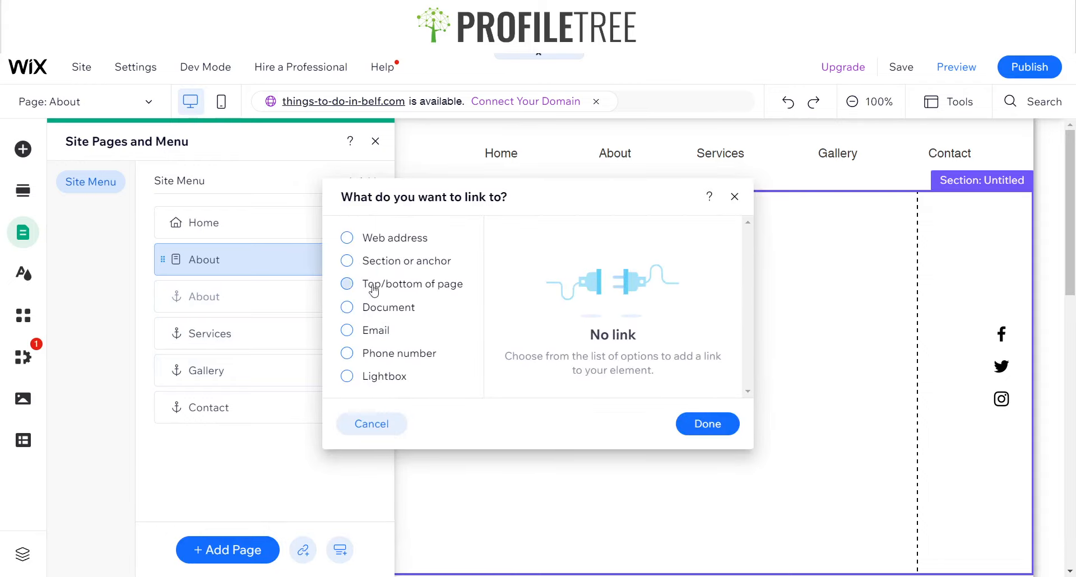
{"action": "left_click", "coordinate": [347, 261]}
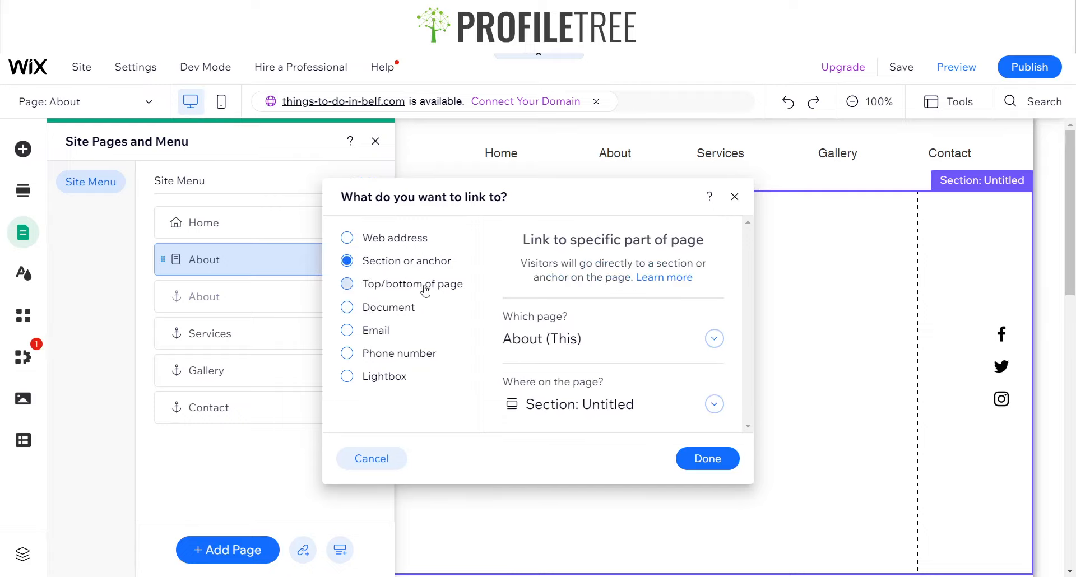
{"action": "left_click", "coordinate": [559, 340]}
{"action": "left_click", "coordinate": [556, 372]}
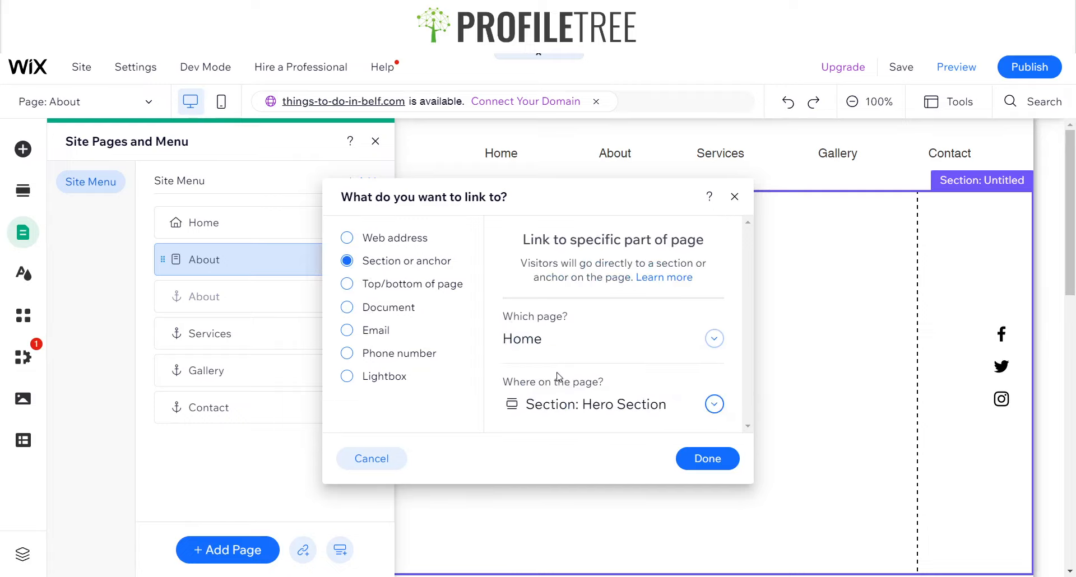
{"action": "left_click", "coordinate": [650, 406]}
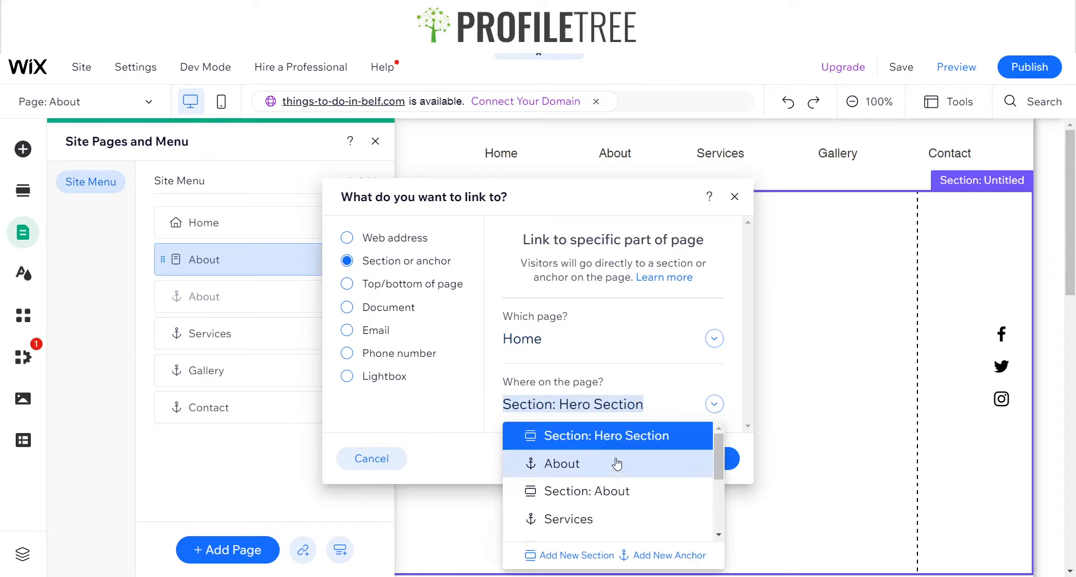
{"action": "scroll", "coordinate": [601, 509], "scroll_direction": "down", "scroll_amount": 2}
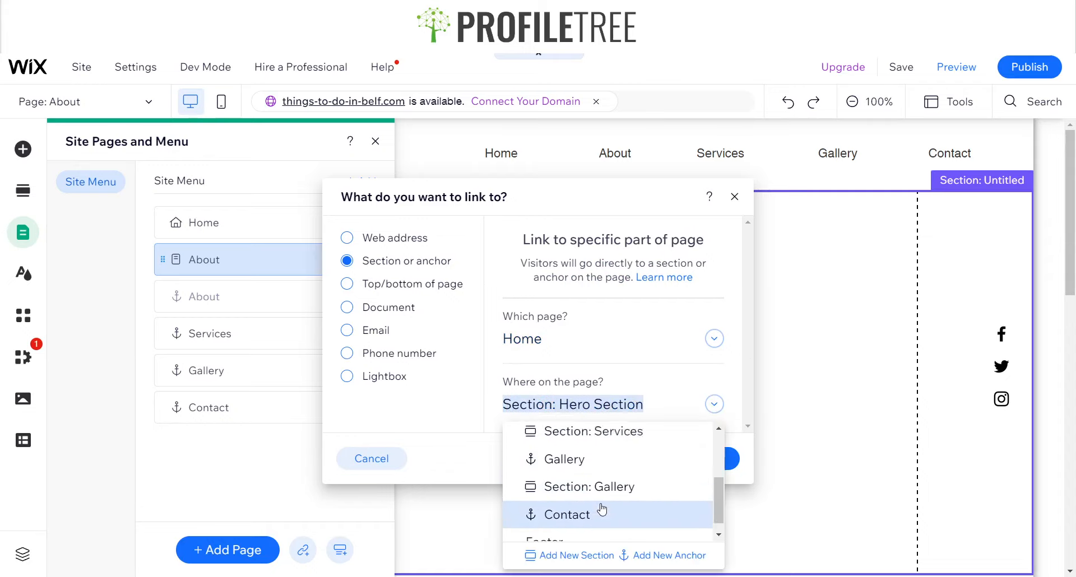
{"action": "scroll", "coordinate": [602, 504], "scroll_direction": "up", "scroll_amount": 1}
{"action": "scroll", "coordinate": [602, 504], "scroll_direction": "up", "scroll_amount": 1}
{"action": "scroll", "coordinate": [616, 527], "scroll_direction": "down", "scroll_amount": 3}
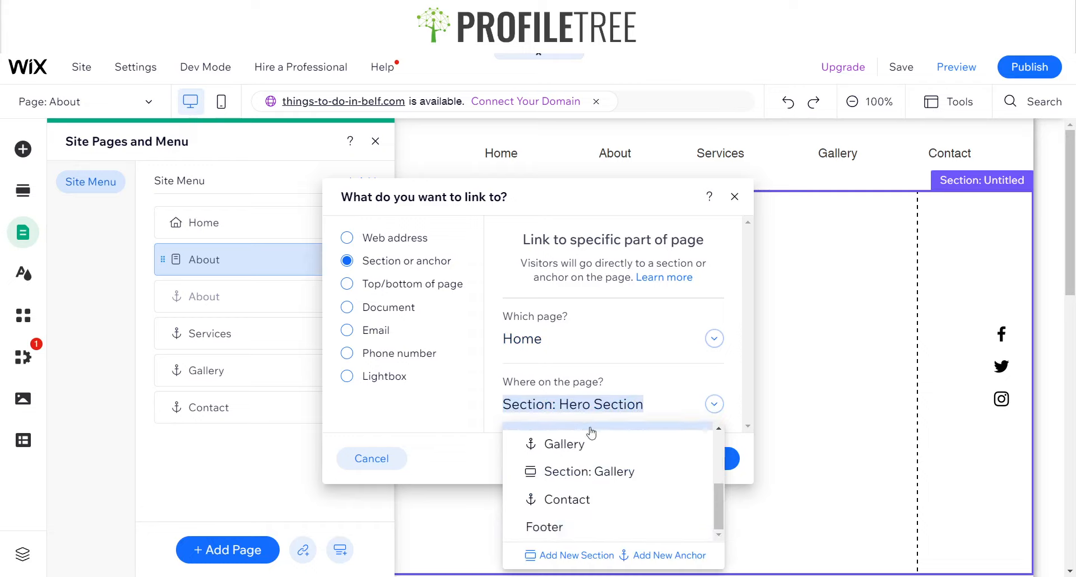
{"action": "scroll", "coordinate": [592, 460], "scroll_direction": "up", "scroll_amount": 3}
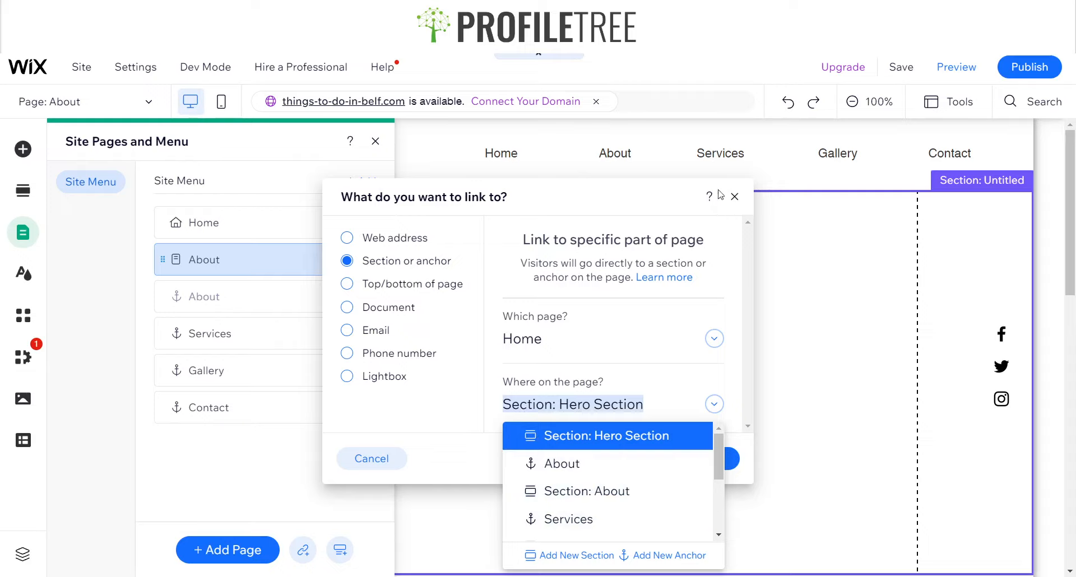
{"action": "left_click", "coordinate": [735, 198]}
Preview the site and test each menu link by jumping between sections and pages
{"action": "left_click", "coordinate": [953, 71]}
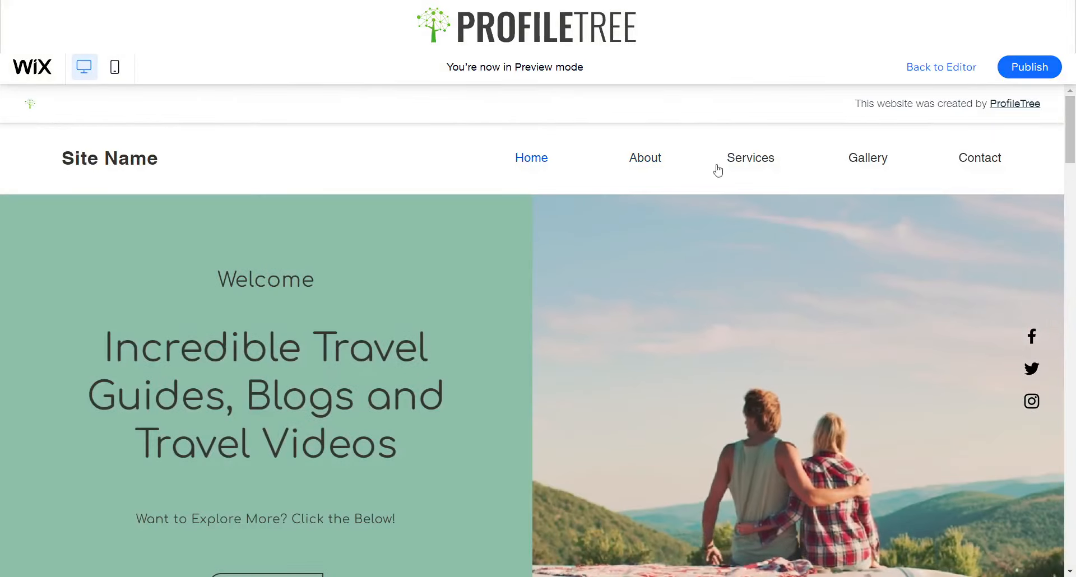
{"action": "scroll", "coordinate": [855, 209], "scroll_direction": "down", "scroll_amount": 6}
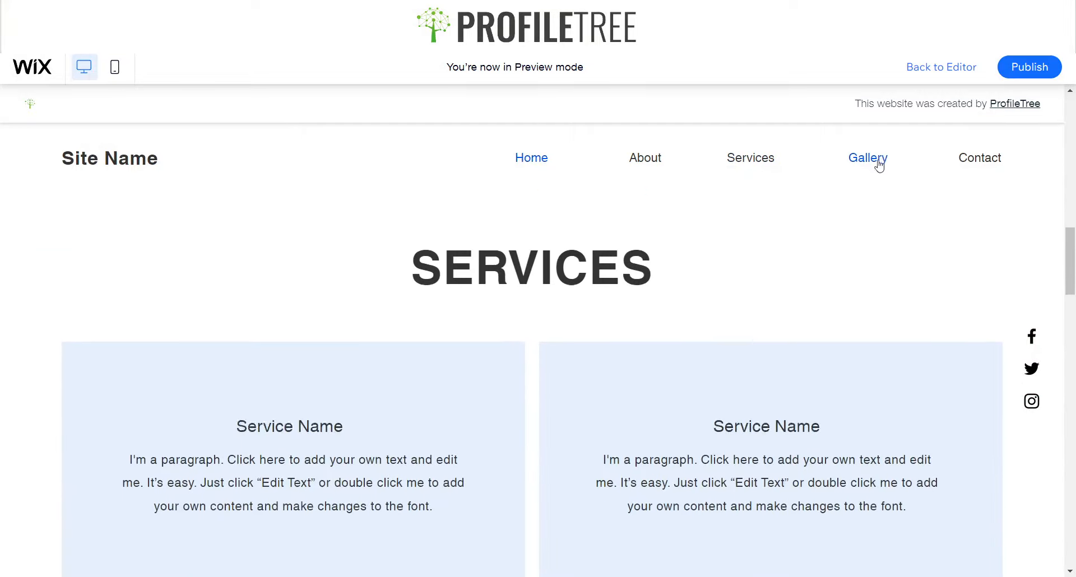
{"action": "left_click", "coordinate": [878, 162]}
{"action": "left_click", "coordinate": [988, 162]}
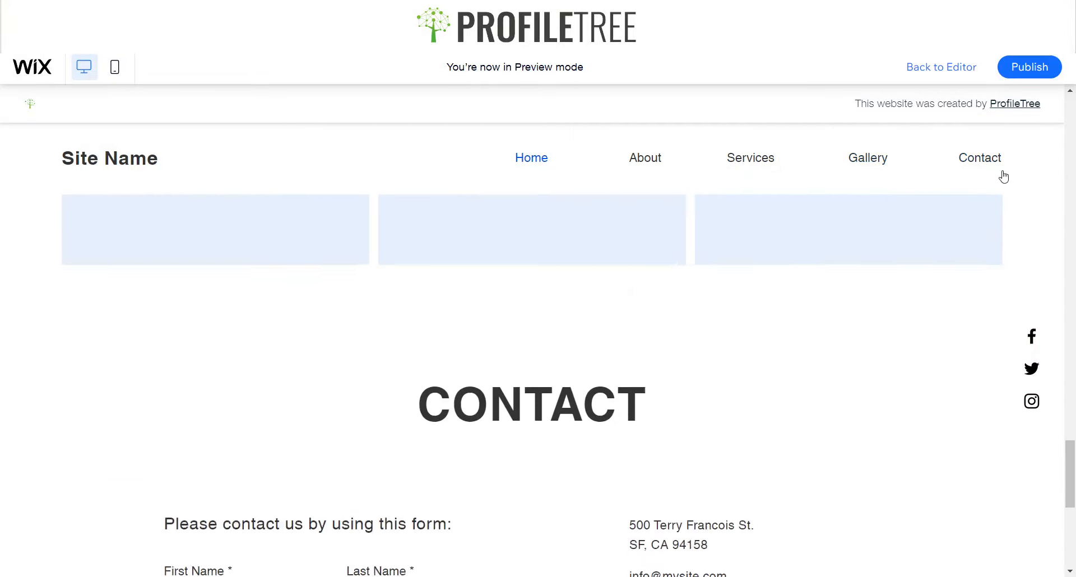
{"action": "left_click", "coordinate": [867, 160]}
{"action": "left_click", "coordinate": [752, 159]}
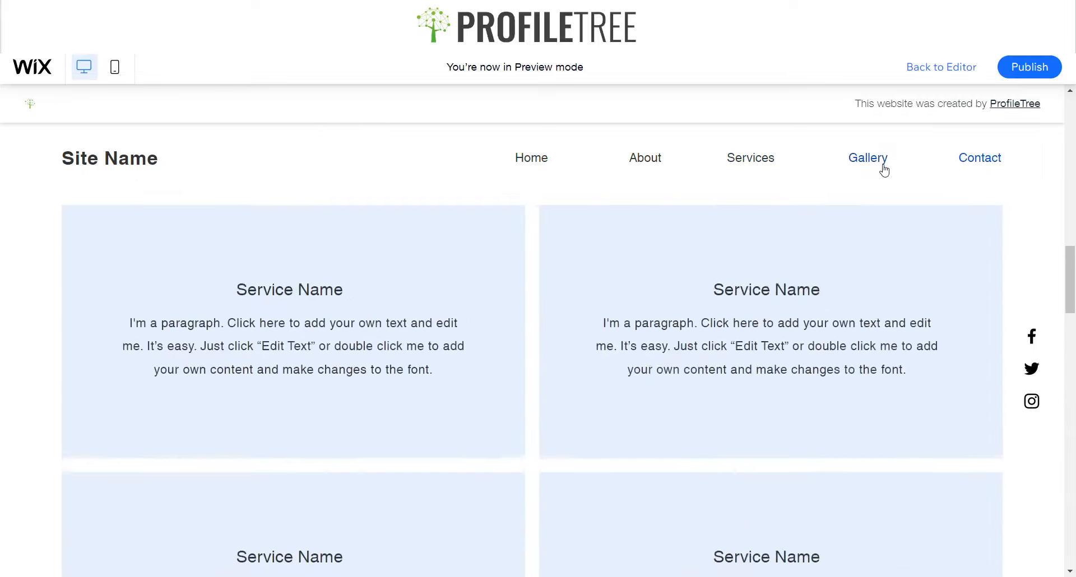
{"action": "left_click", "coordinate": [980, 162]}
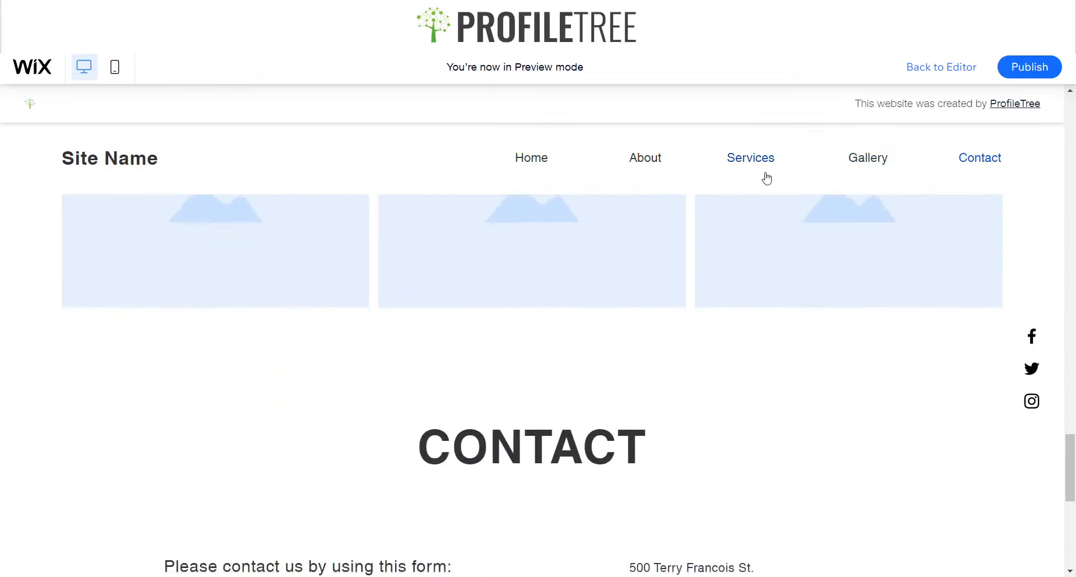
{"action": "left_click", "coordinate": [866, 162]}
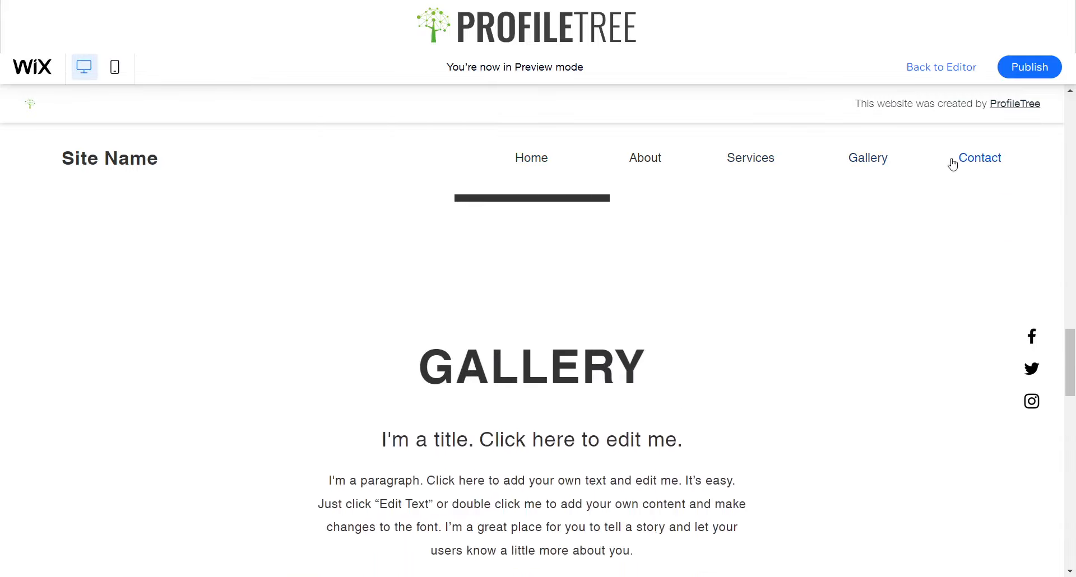
{"action": "left_click", "coordinate": [952, 164]}
{"action": "left_click", "coordinate": [878, 161]}
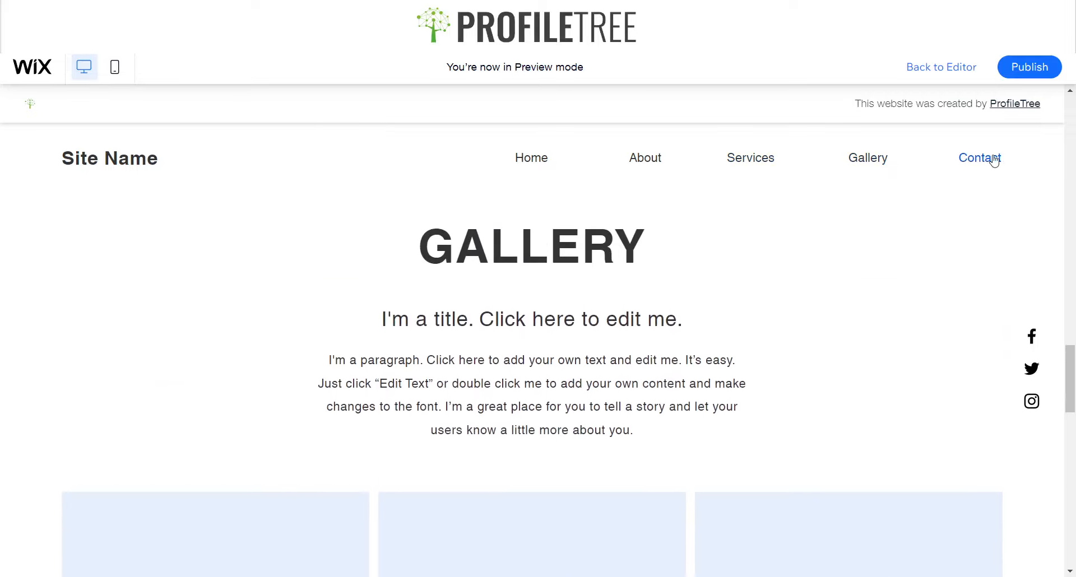
{"action": "left_click", "coordinate": [992, 161]}
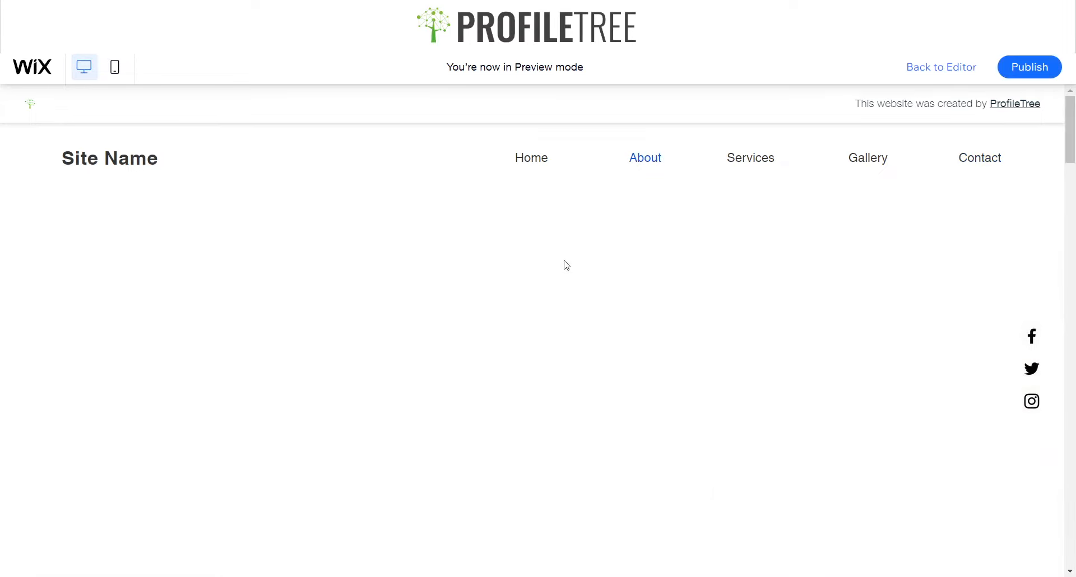
{"action": "scroll", "coordinate": [608, 290], "scroll_direction": "down", "scroll_amount": 6}
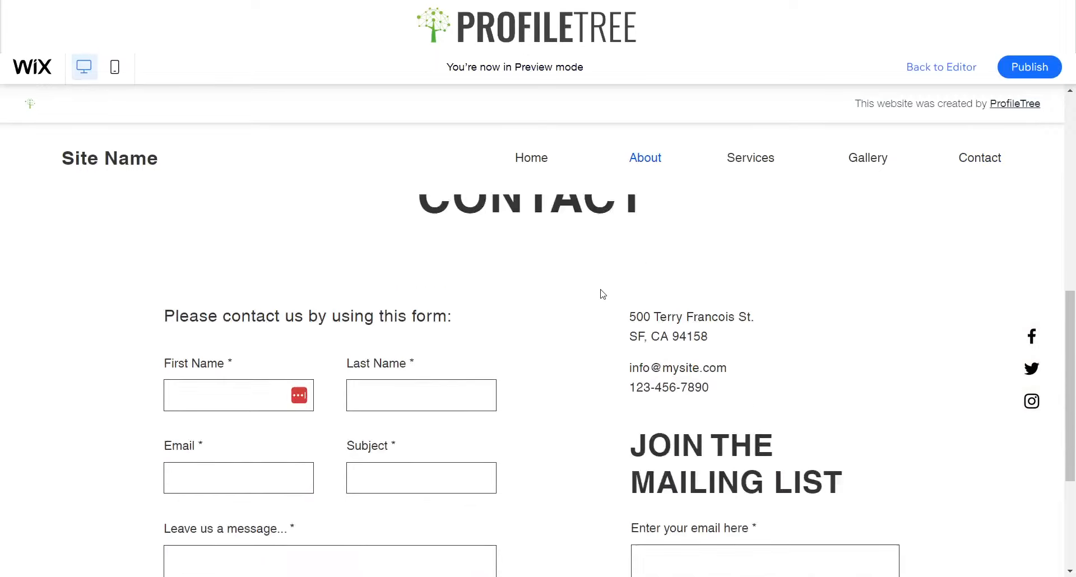
{"action": "scroll", "coordinate": [607, 291], "scroll_direction": "up", "scroll_amount": 9}
{"action": "scroll", "coordinate": [620, 349], "scroll_direction": "down", "scroll_amount": 10}
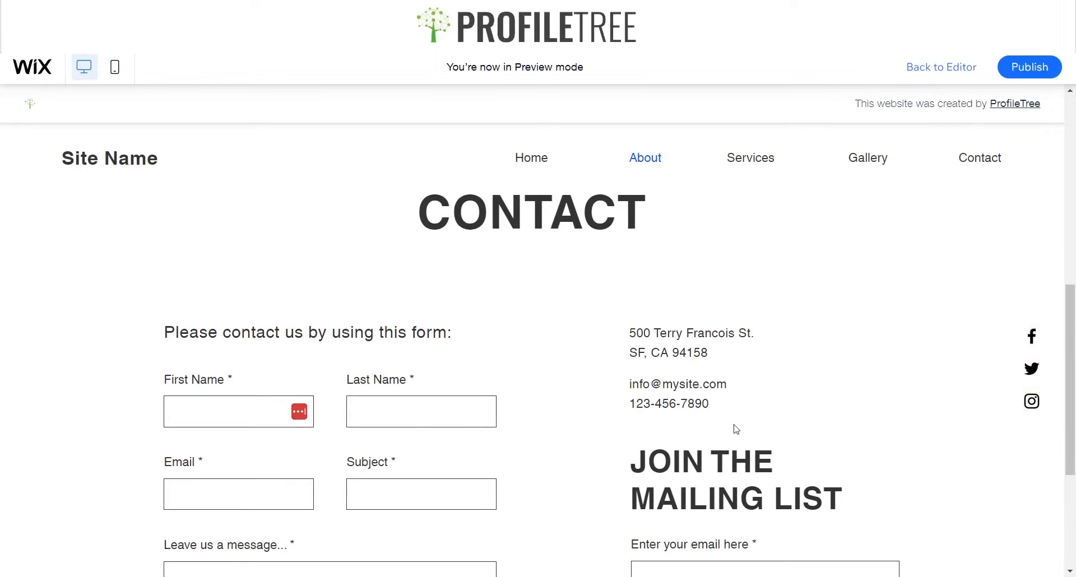
{"action": "scroll", "coordinate": [632, 409], "scroll_direction": "up", "scroll_amount": 2}
{"action": "scroll", "coordinate": [491, 374], "scroll_direction": "up", "scroll_amount": 10}
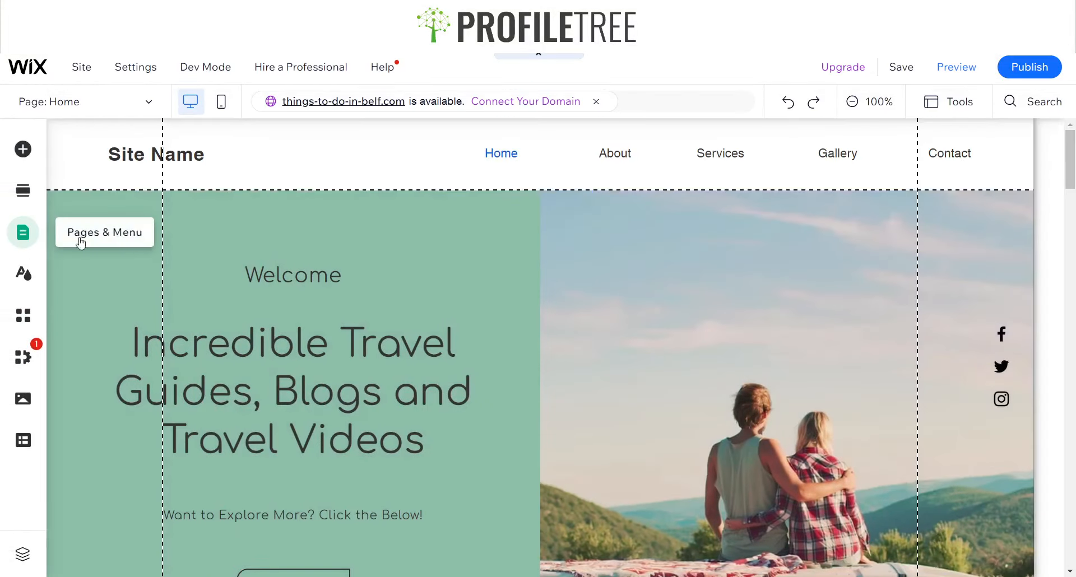
Delete the blank About page from the site pages and menu
{"action": "left_click", "coordinate": [22, 232]}
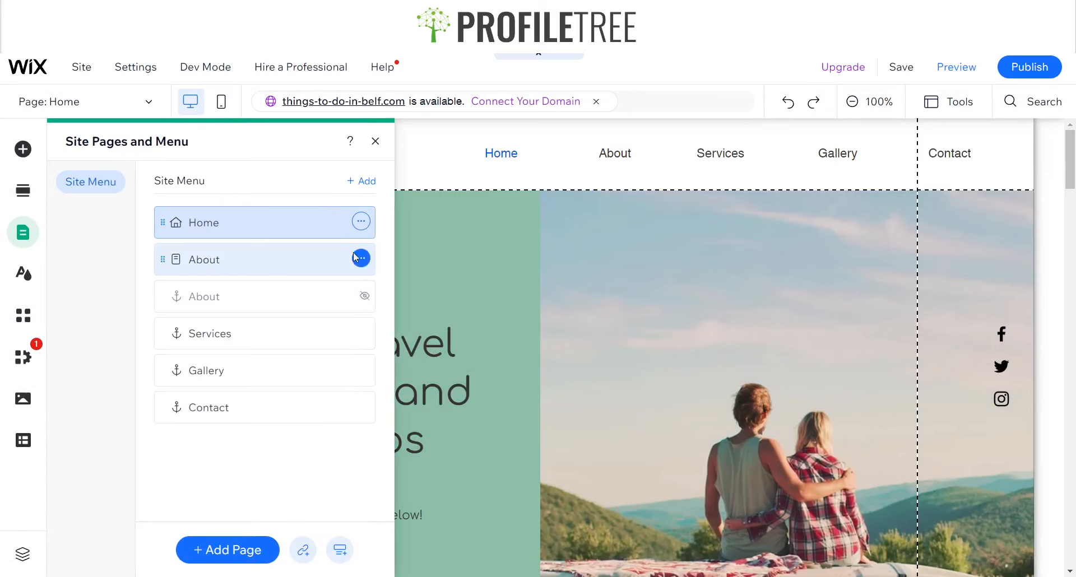
{"action": "left_click", "coordinate": [357, 258]}
{"action": "left_click", "coordinate": [425, 509]}
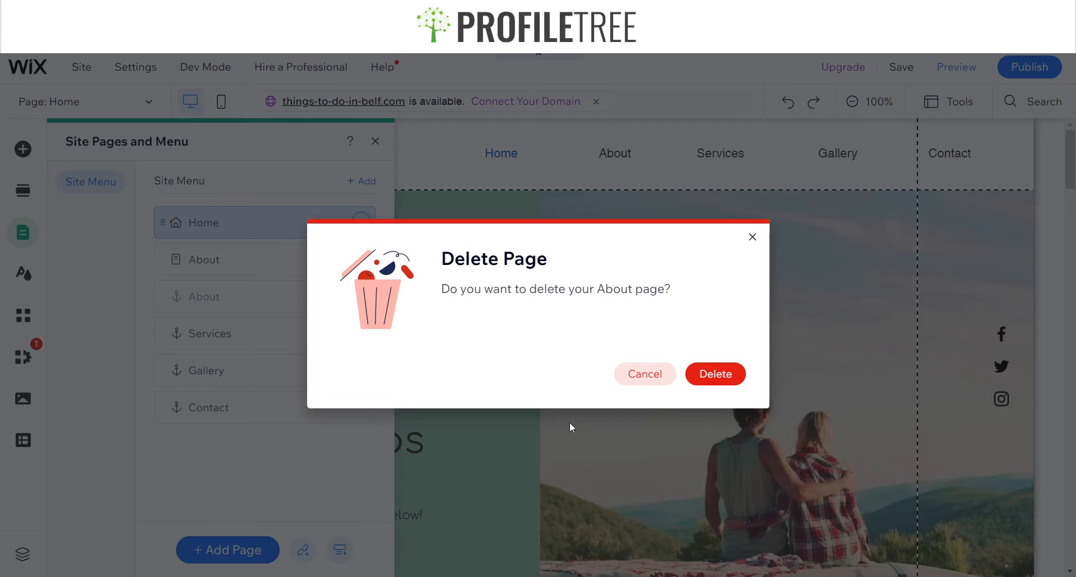
{"action": "left_click", "coordinate": [715, 373]}
Show the About anchor item in the site menu again and close the pages panel
{"action": "left_click", "coordinate": [360, 259]}
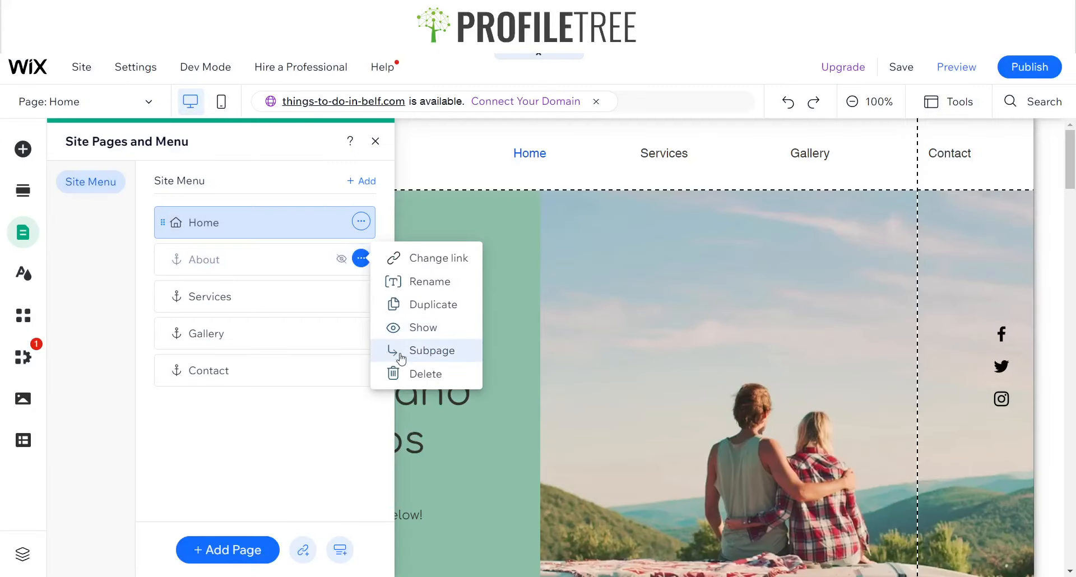
{"action": "left_click", "coordinate": [406, 326]}
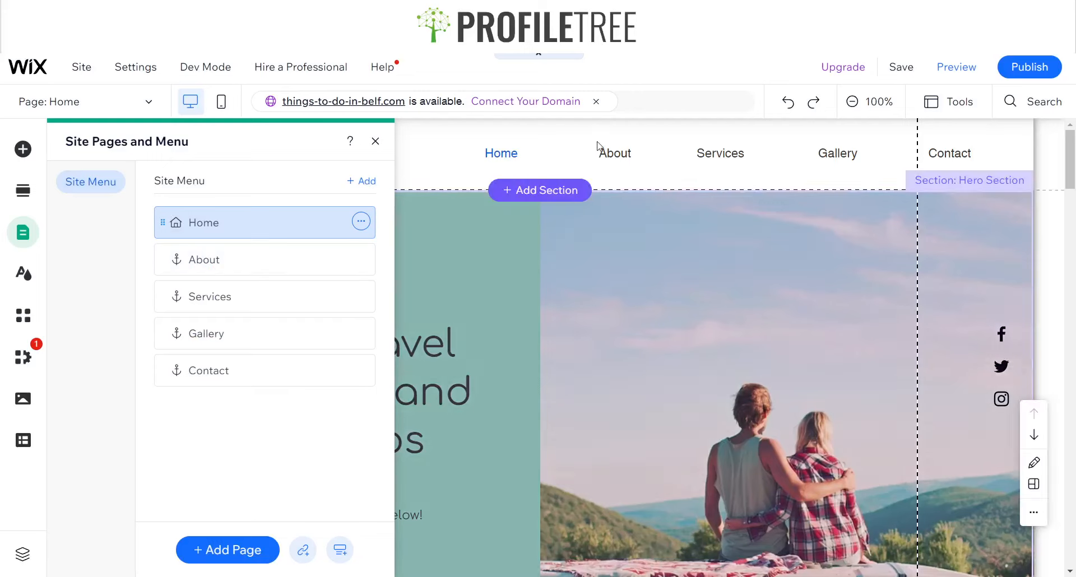
{"action": "left_click", "coordinate": [384, 141]}
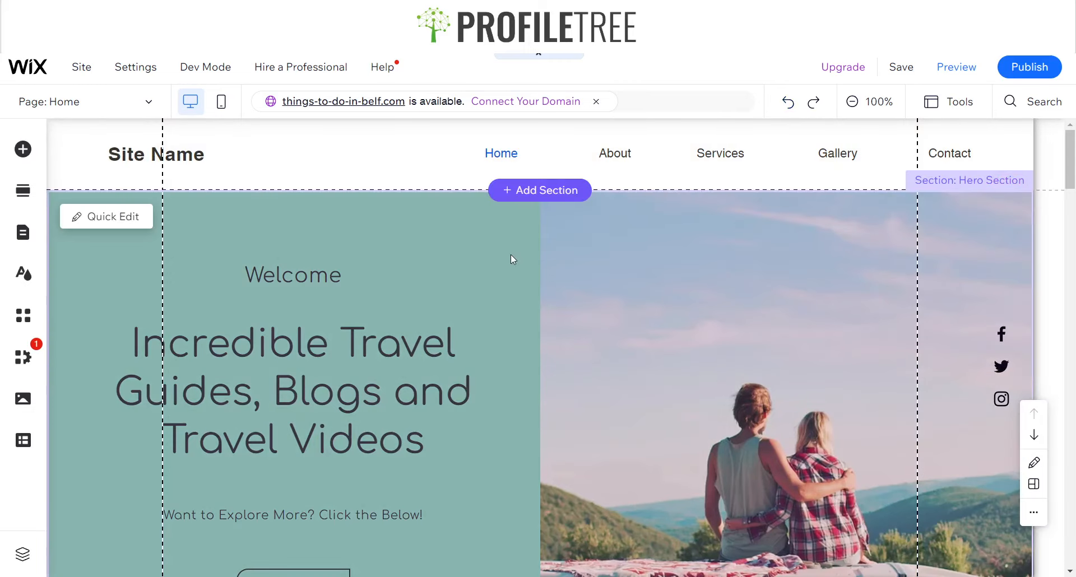
Open the Read More button's link settings and review the link options without changing them
{"action": "scroll", "coordinate": [517, 257], "scroll_direction": "down", "scroll_amount": 1}
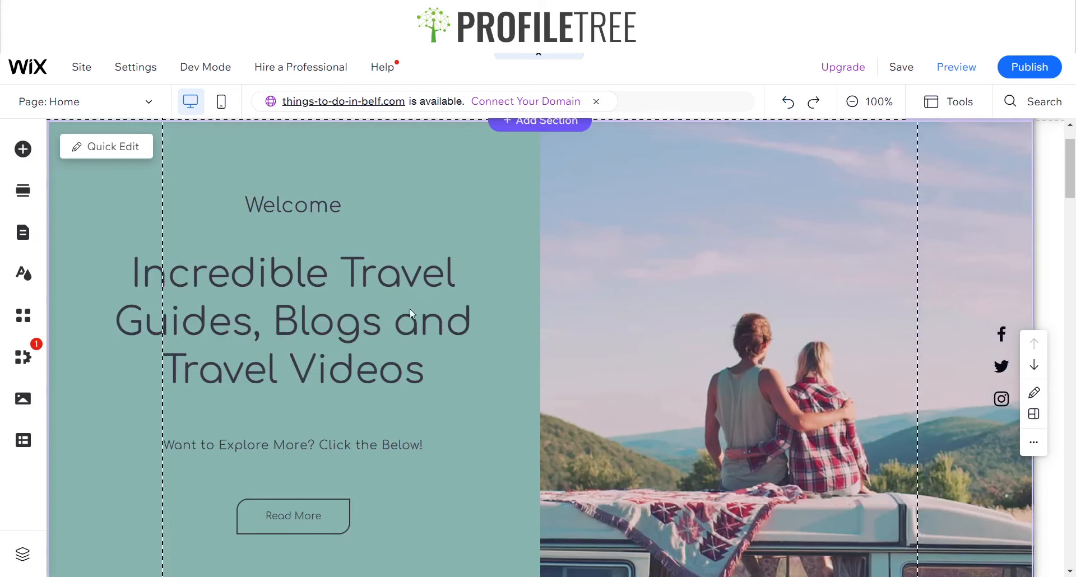
{"action": "scroll", "coordinate": [577, 268], "scroll_direction": "down", "scroll_amount": 1}
{"action": "scroll", "coordinate": [493, 245], "scroll_direction": "up", "scroll_amount": 2}
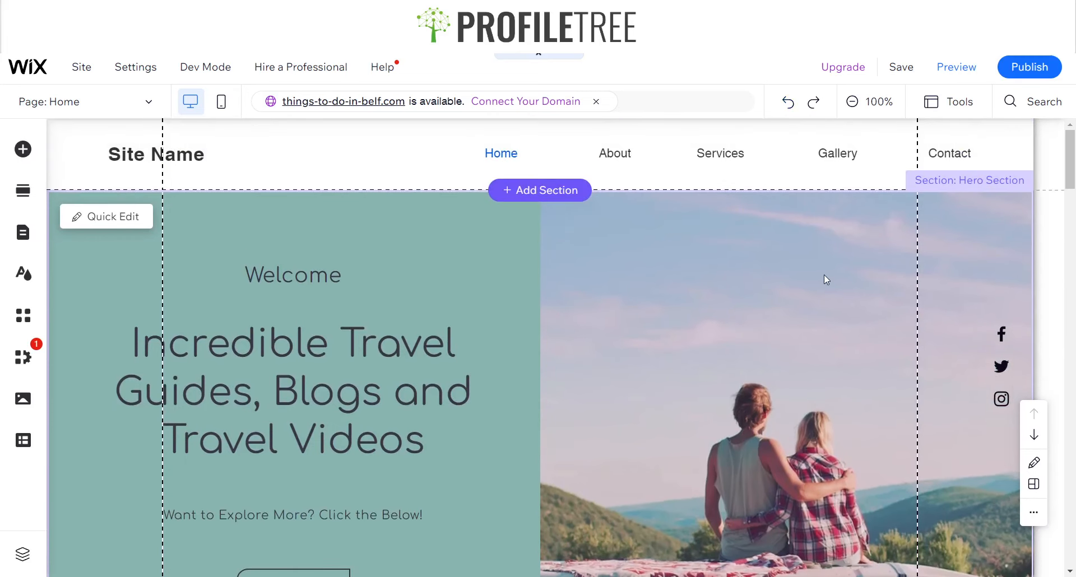
{"action": "scroll", "coordinate": [359, 391], "scroll_direction": "down", "scroll_amount": 3}
{"action": "left_click", "coordinate": [288, 382]}
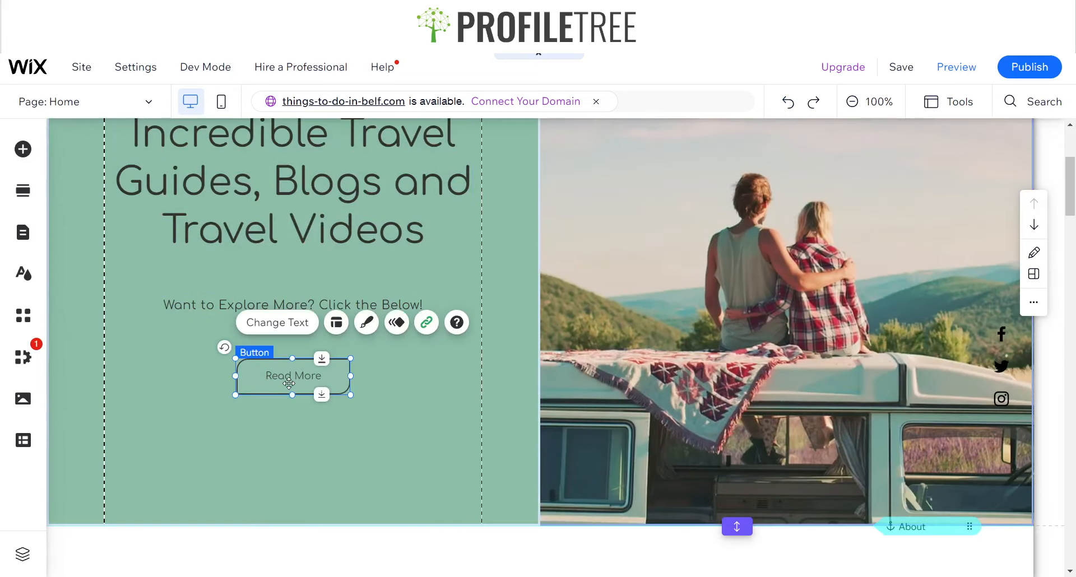
{"action": "left_click", "coordinate": [427, 323]}
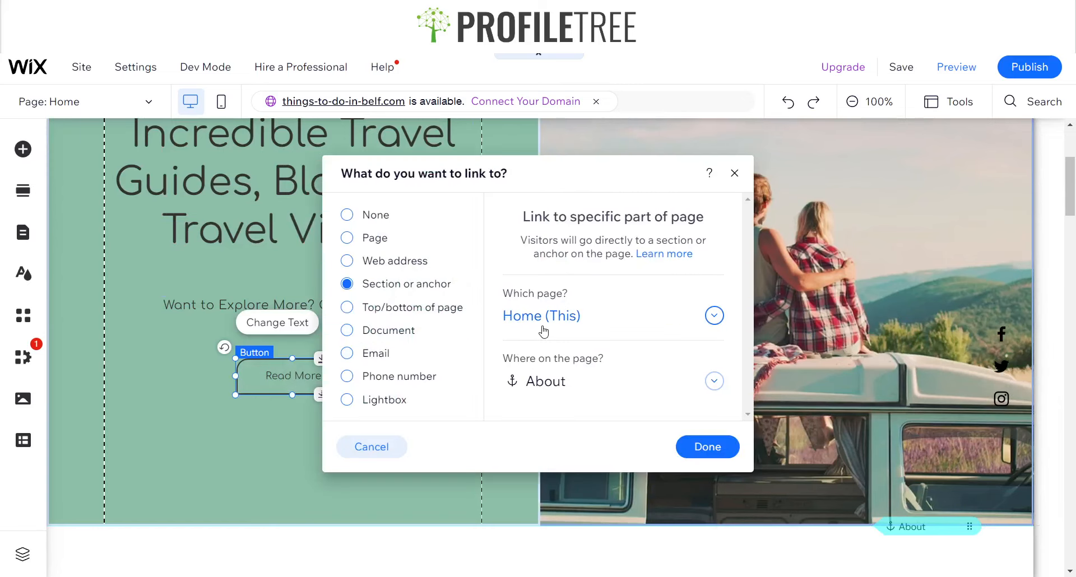
{"action": "left_click", "coordinate": [541, 381]}
{"action": "left_click", "coordinate": [574, 371]}
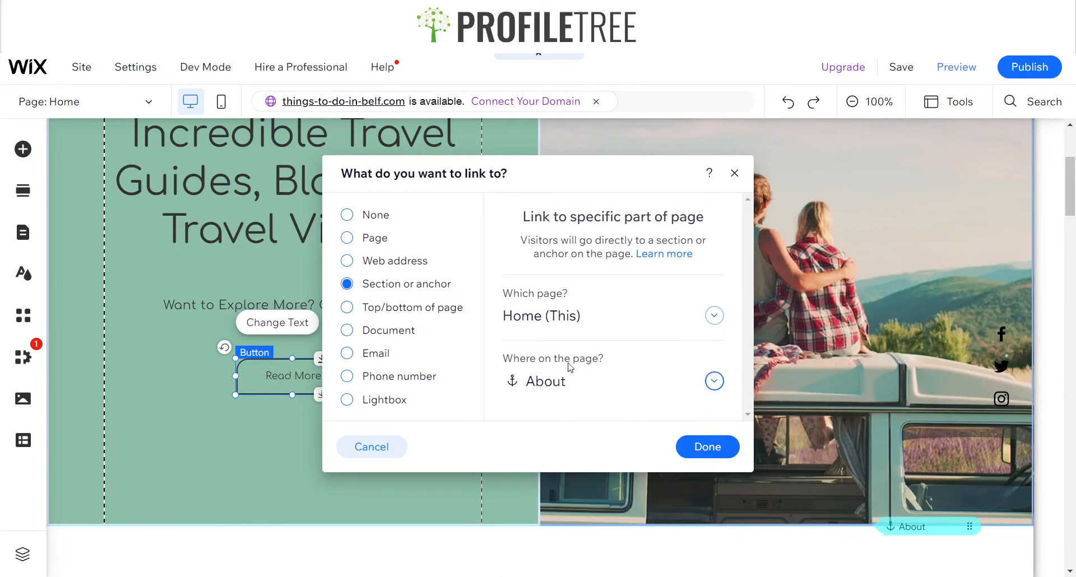
{"action": "left_click", "coordinate": [347, 237]}
{"action": "left_click", "coordinate": [628, 239]}
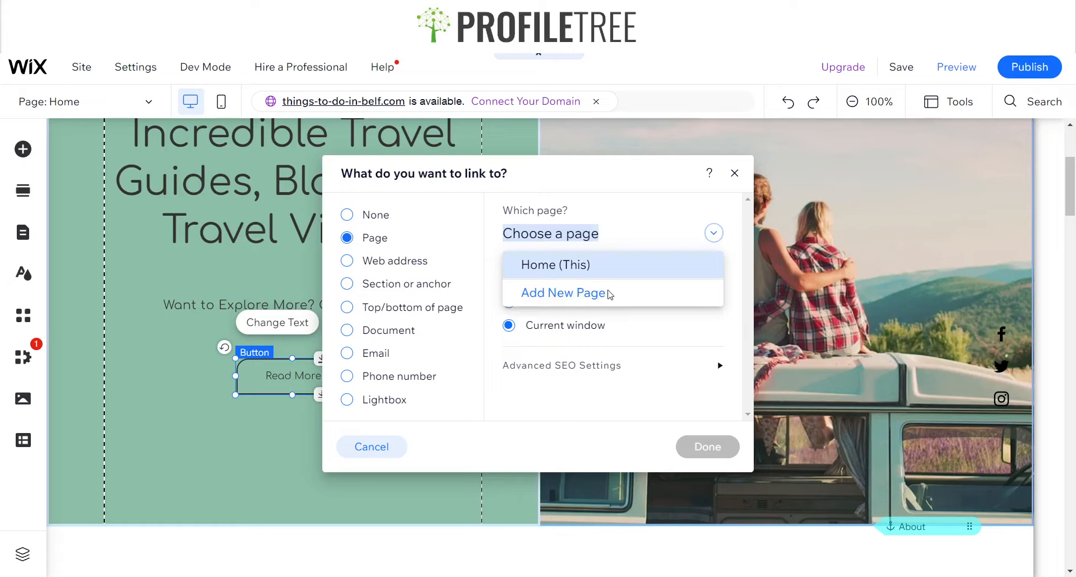
{"action": "left_click", "coordinate": [346, 261]}
{"action": "left_click", "coordinate": [347, 261]}
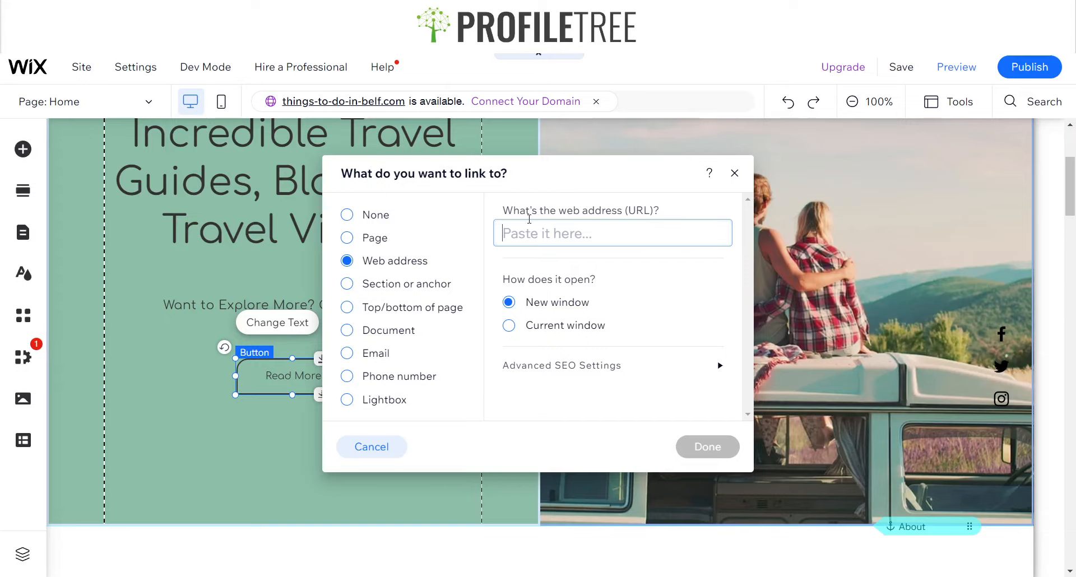
{"action": "left_click", "coordinate": [734, 173]}
Scroll through the homepage and preview the site
{"action": "scroll", "coordinate": [362, 305], "scroll_direction": "down", "scroll_amount": 15}
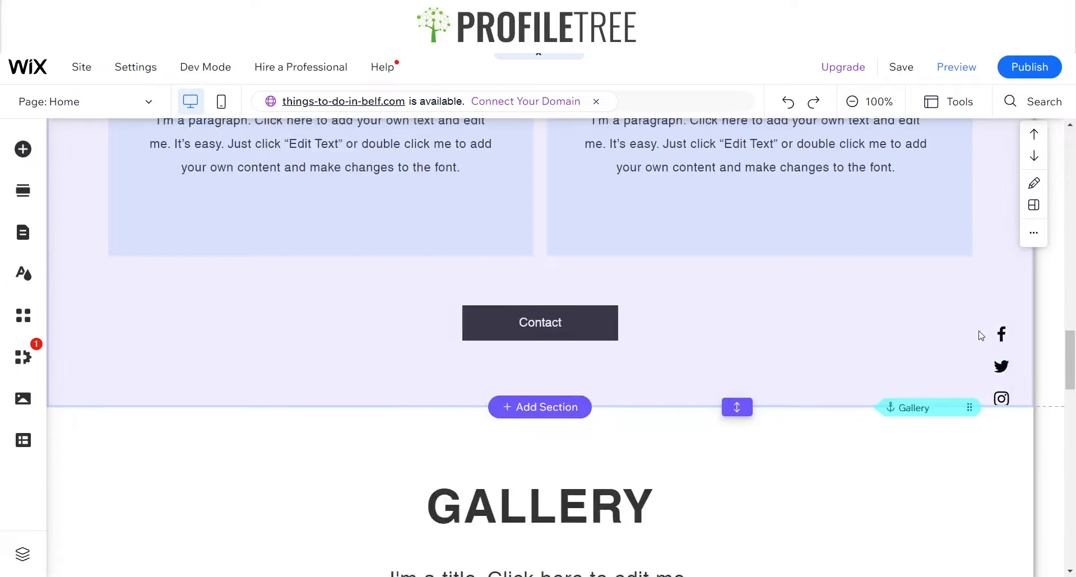
{"action": "scroll", "coordinate": [981, 335], "scroll_direction": "down", "scroll_amount": 20}
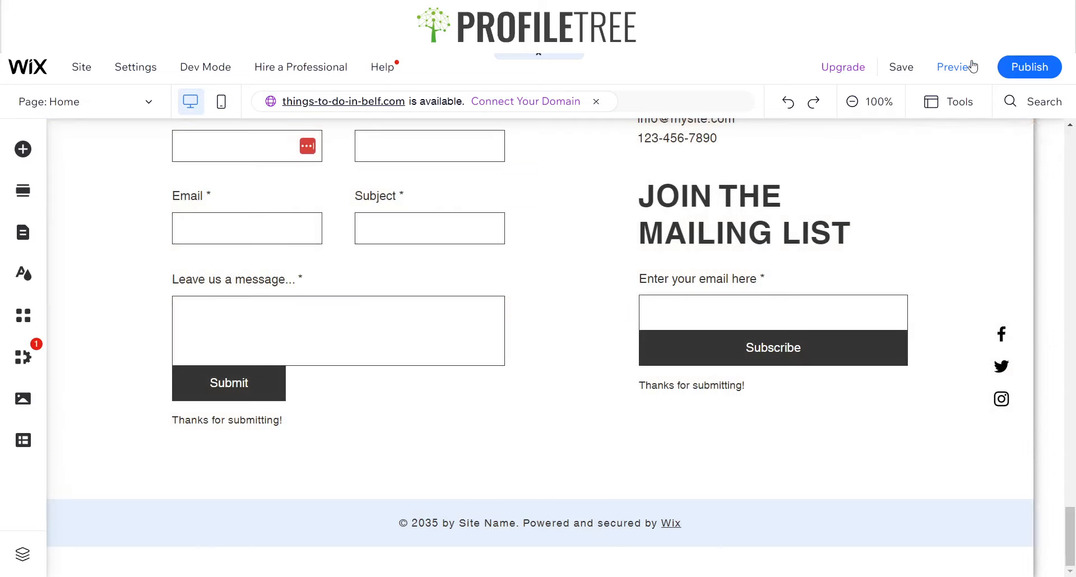
{"action": "left_click", "coordinate": [956, 67]}
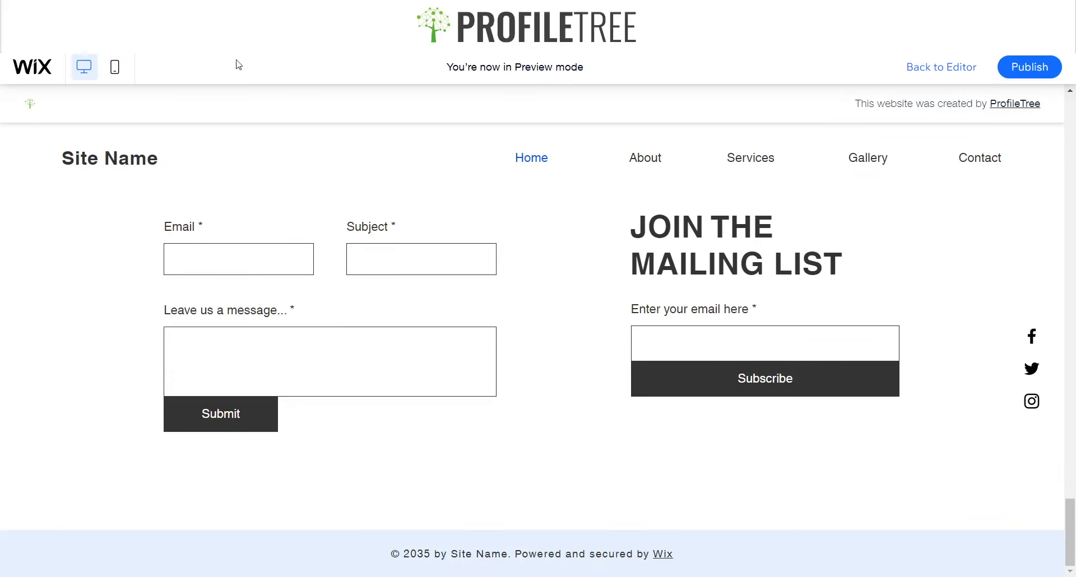
{"action": "scroll", "coordinate": [530, 230], "scroll_direction": "up", "scroll_amount": 15}
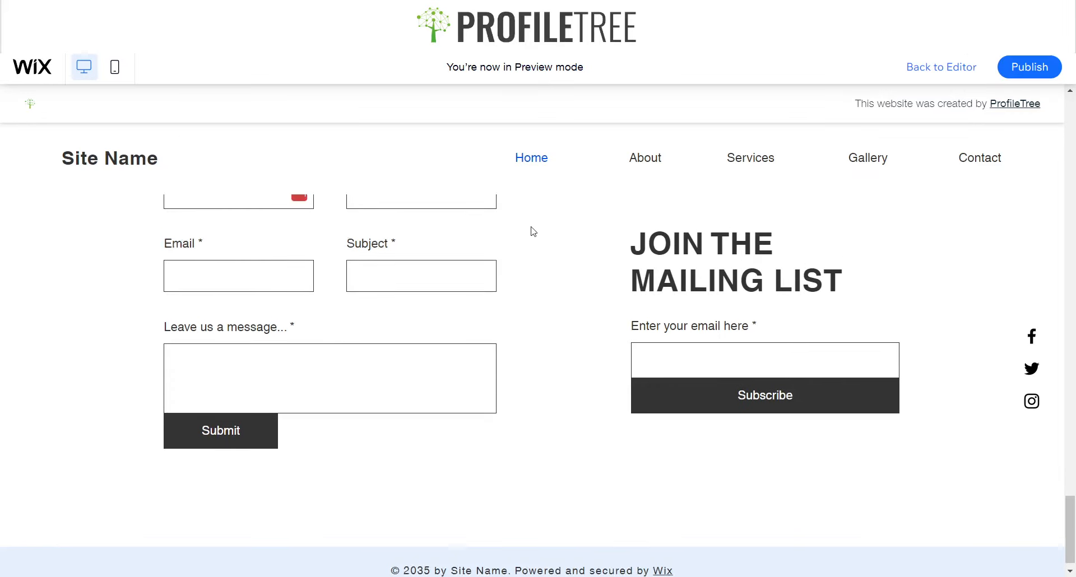
Return to the editor and apply the Parallax scroll effect to the hero section's image column
{"action": "scroll", "coordinate": [919, 235], "scroll_direction": "up", "scroll_amount": 10}
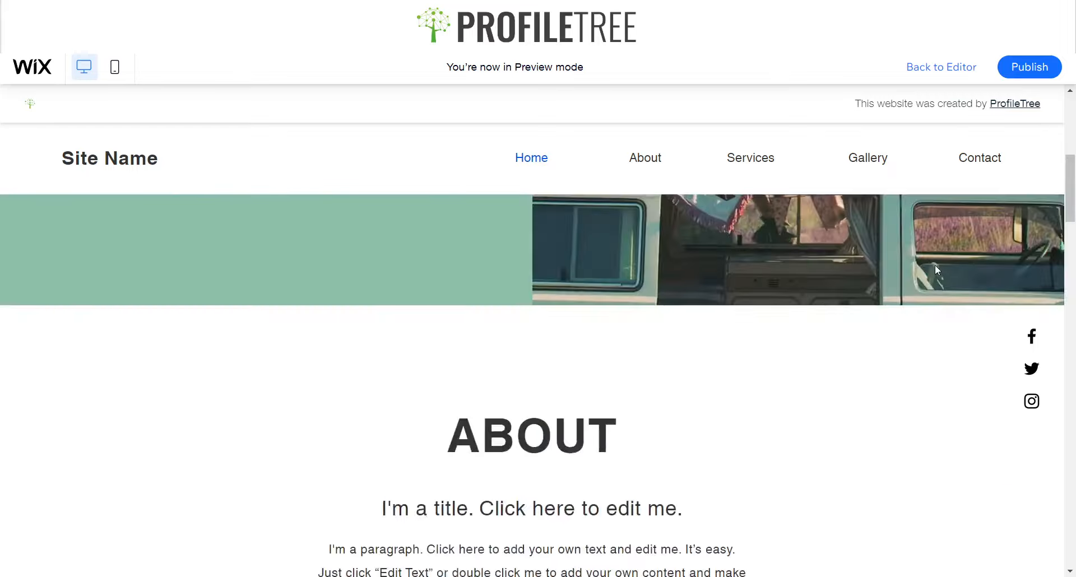
{"action": "left_click", "coordinate": [958, 68]}
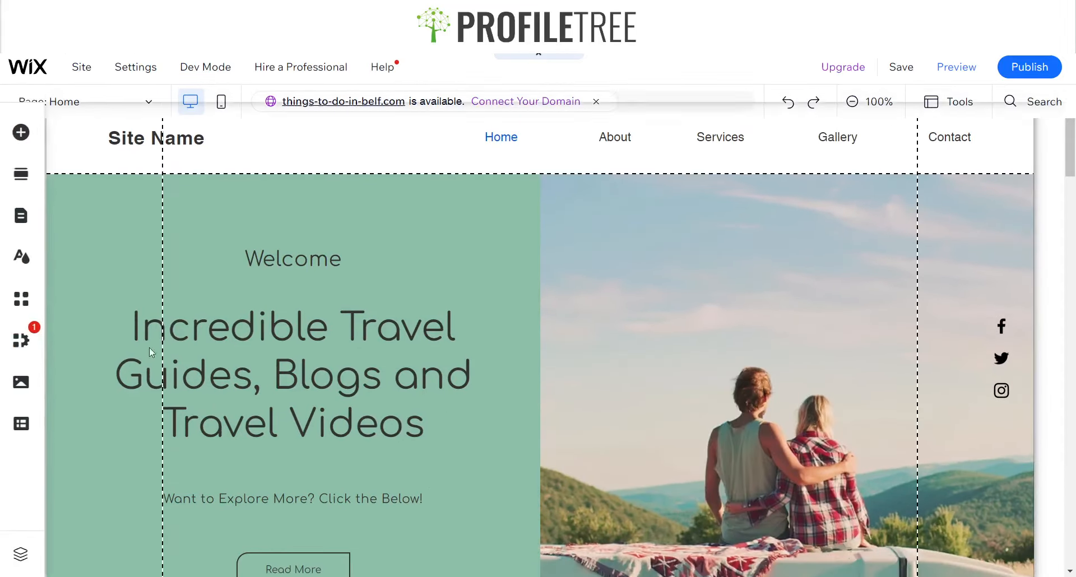
{"action": "scroll", "coordinate": [696, 356], "scroll_direction": "down", "scroll_amount": 4}
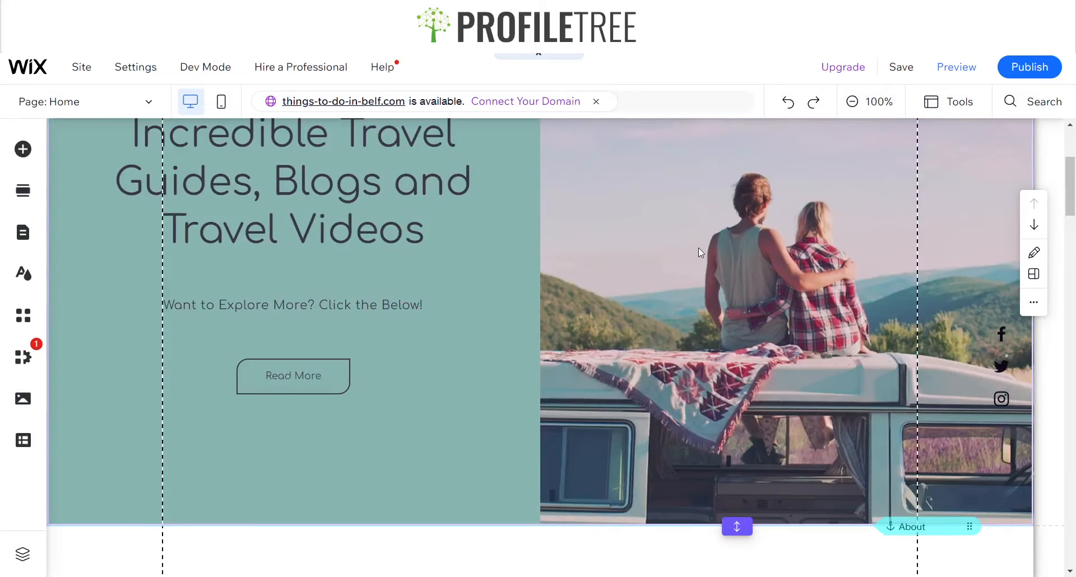
{"action": "left_click", "coordinate": [724, 280]}
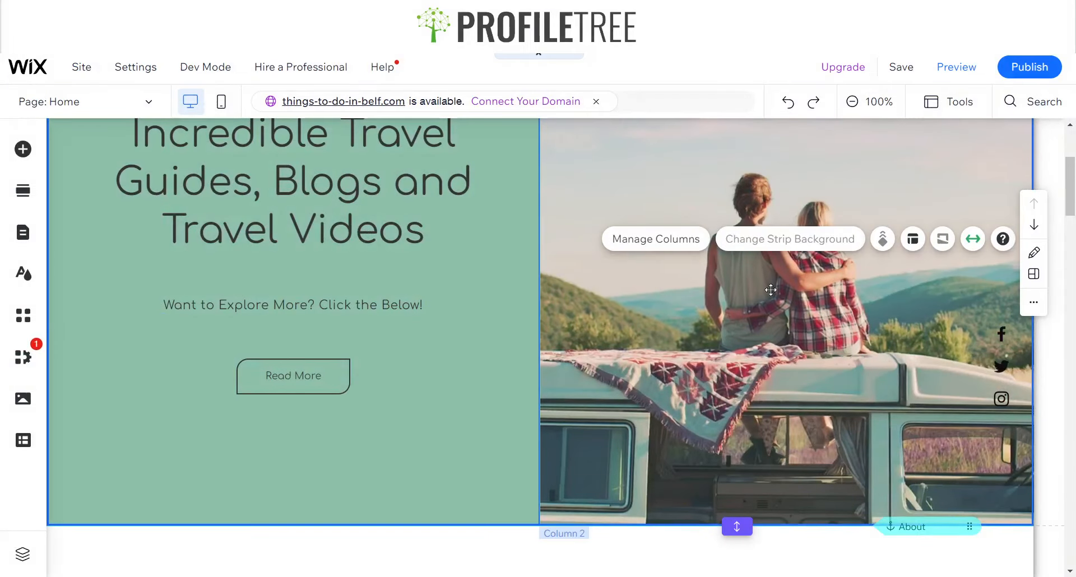
{"action": "left_click", "coordinate": [845, 312]}
{"action": "left_click", "coordinate": [943, 270]}
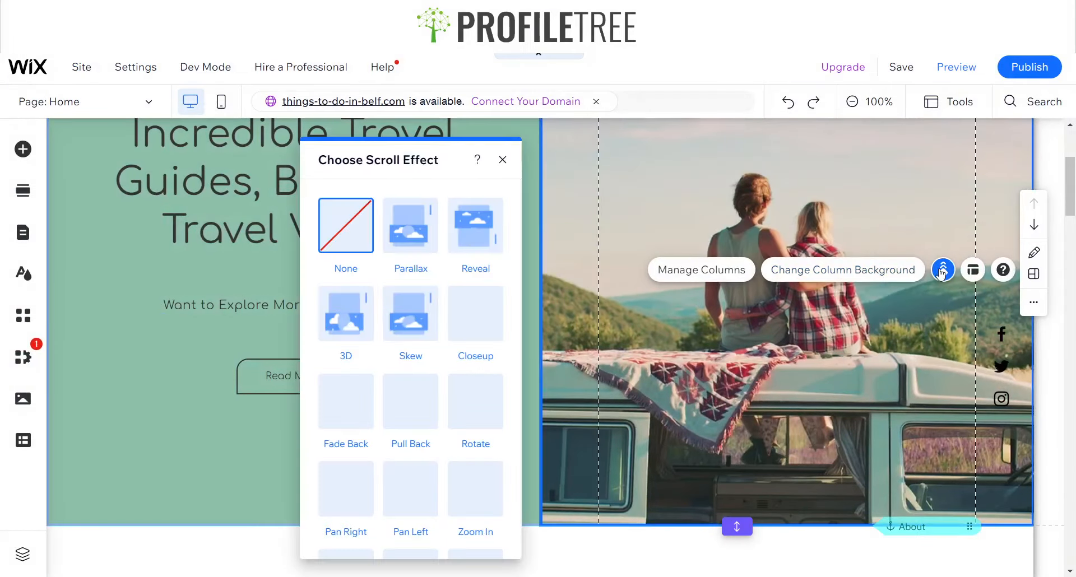
{"action": "left_click", "coordinate": [416, 243]}
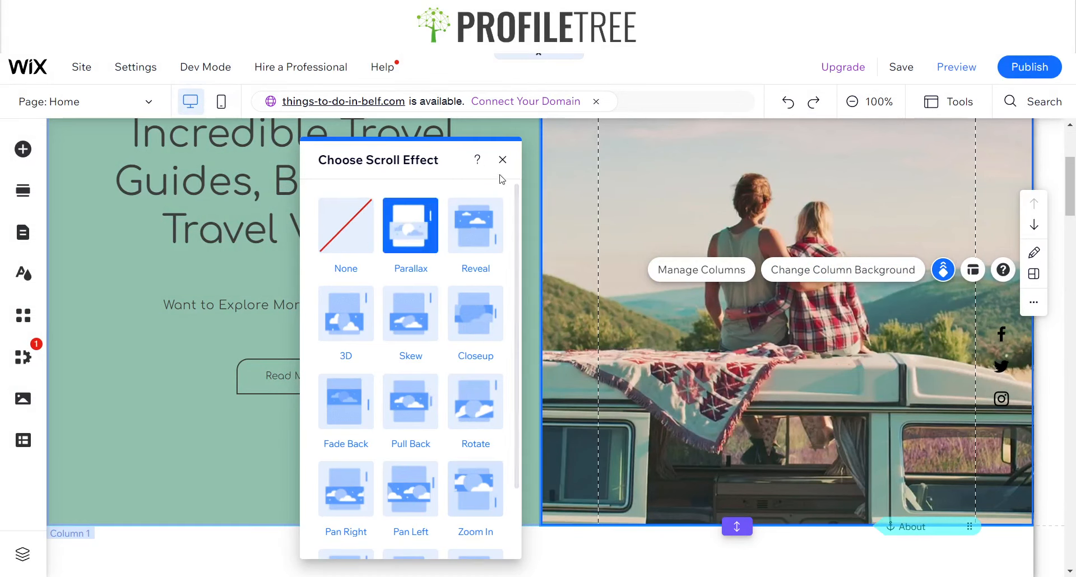
{"action": "left_click", "coordinate": [503, 160]}
Preview the homepage and scroll over the hero section to check the scroll effect
{"action": "left_click", "coordinate": [952, 67]}
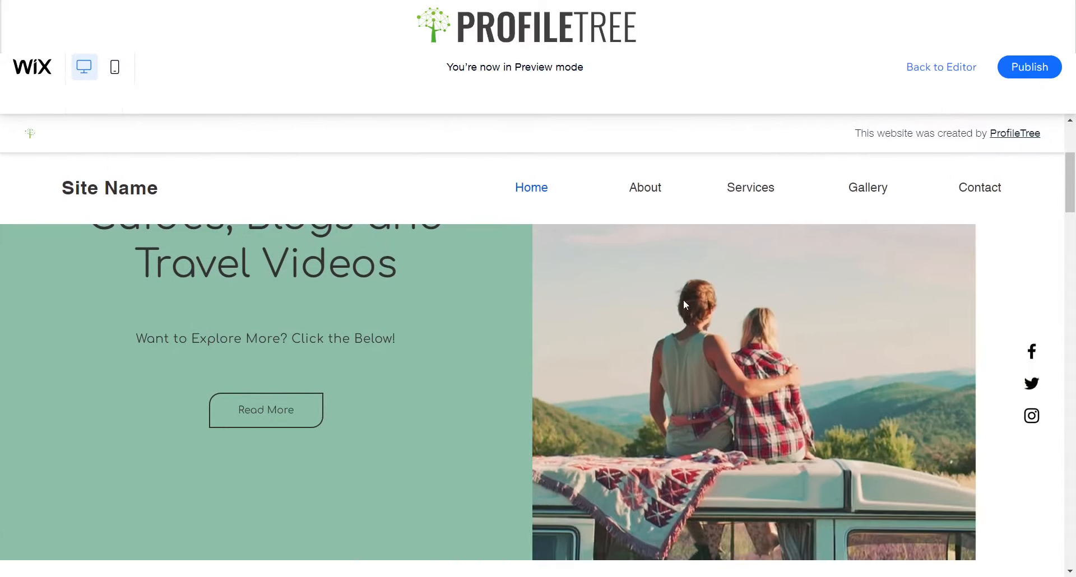
{"action": "scroll", "coordinate": [681, 302], "scroll_direction": "down", "scroll_amount": 4}
{"action": "scroll", "coordinate": [683, 325], "scroll_direction": "up", "scroll_amount": 4}
{"action": "scroll", "coordinate": [678, 335], "scroll_direction": "down", "scroll_amount": 4}
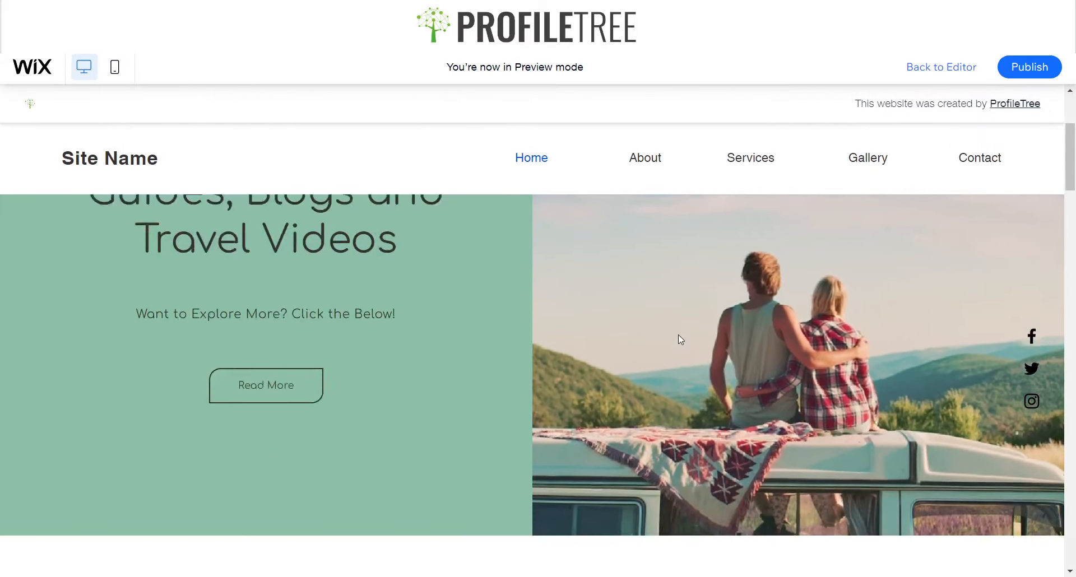
{"action": "scroll", "coordinate": [616, 342], "scroll_direction": "up", "scroll_amount": 4}
{"action": "scroll", "coordinate": [720, 420], "scroll_direction": "down", "scroll_amount": 4}
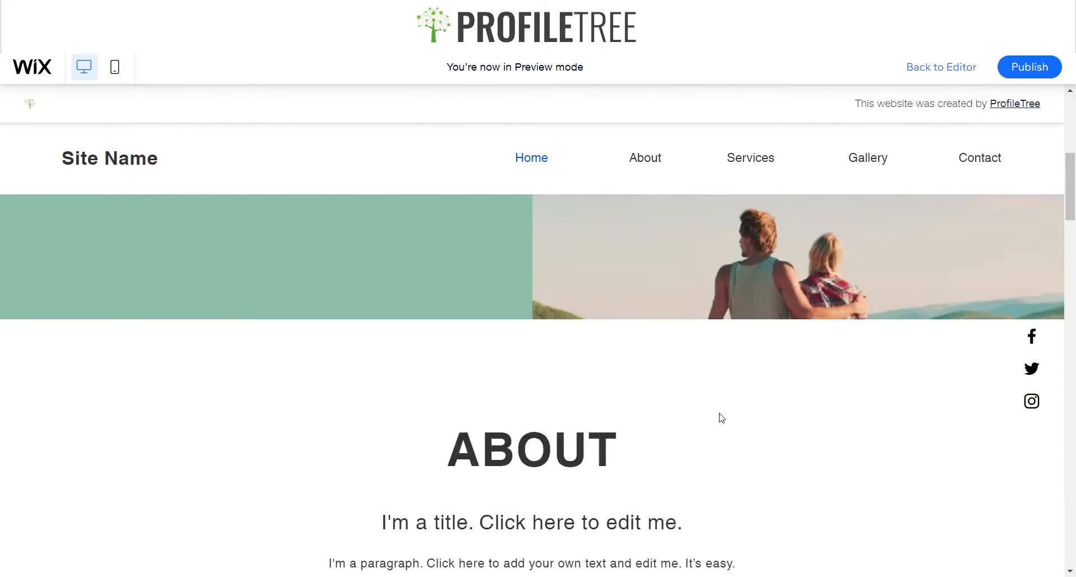
{"action": "scroll", "coordinate": [569, 319], "scroll_direction": "up", "scroll_amount": 4}
{"action": "scroll", "coordinate": [712, 324], "scroll_direction": "down", "scroll_amount": 2}
{"action": "scroll", "coordinate": [775, 257], "scroll_direction": "up", "scroll_amount": 2}
{"action": "scroll", "coordinate": [742, 278], "scroll_direction": "down", "scroll_amount": 4}
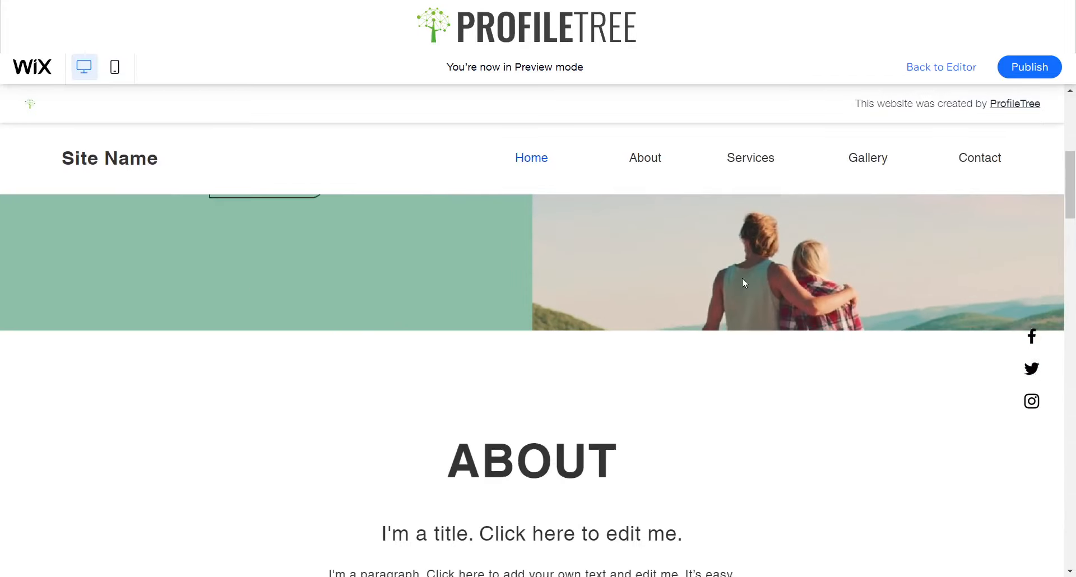
{"action": "scroll", "coordinate": [717, 297], "scroll_direction": "up", "scroll_amount": 4}
{"action": "scroll", "coordinate": [694, 321], "scroll_direction": "down", "scroll_amount": 3}
{"action": "scroll", "coordinate": [692, 317], "scroll_direction": "up", "scroll_amount": 3}
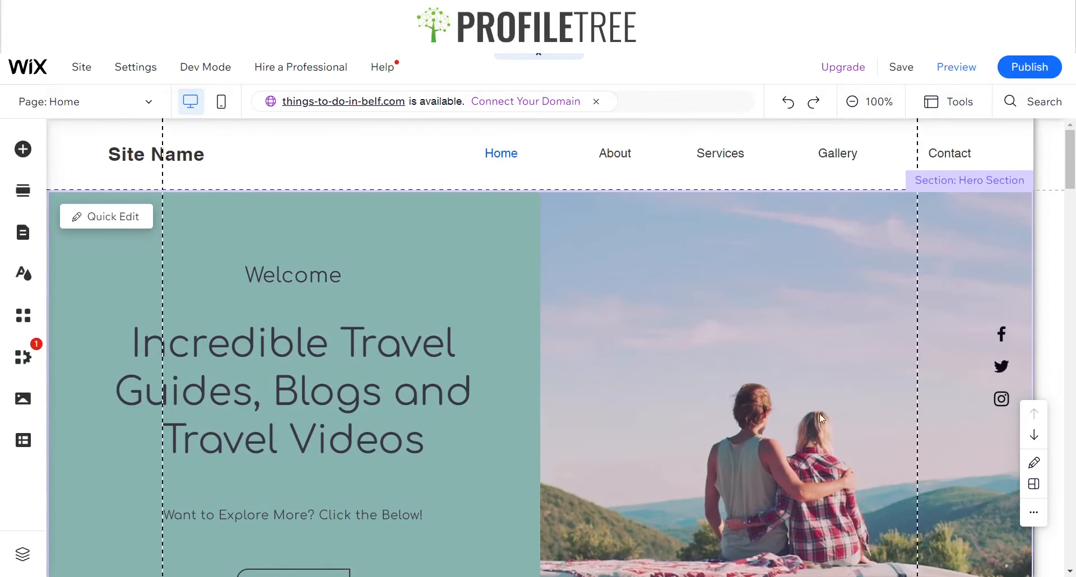
Try to link the Read More button to the About section
{"action": "scroll", "coordinate": [236, 362], "scroll_direction": "down", "scroll_amount": 4}
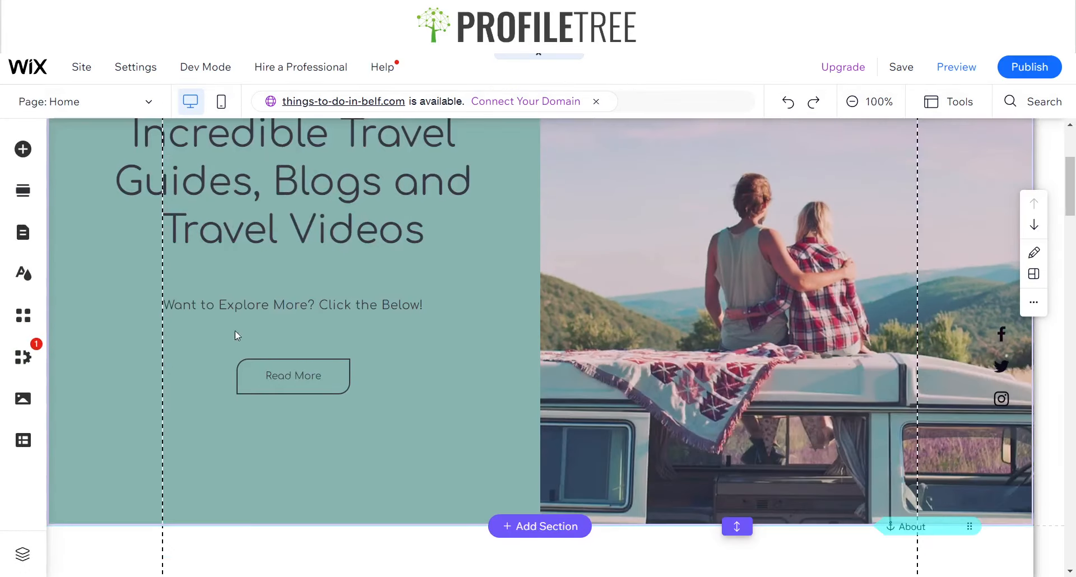
{"action": "left_click", "coordinate": [314, 384]}
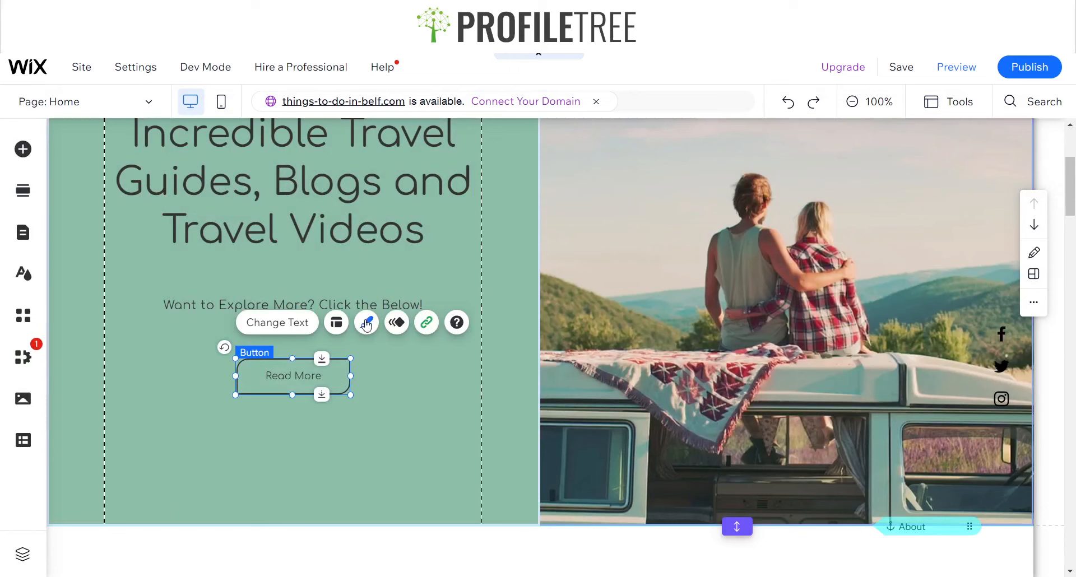
{"action": "left_click", "coordinate": [429, 327]}
{"action": "left_click", "coordinate": [580, 387]}
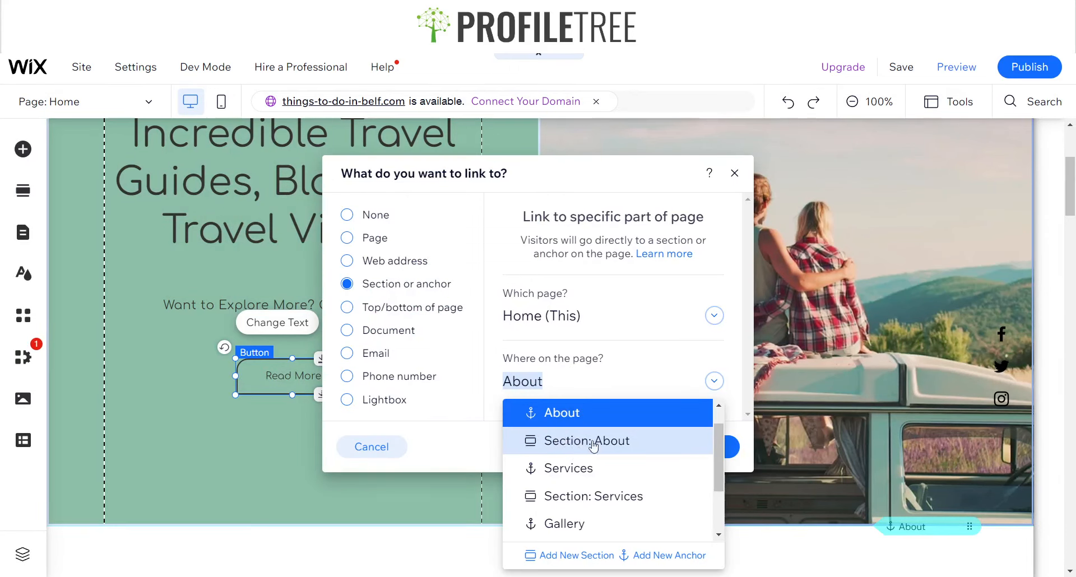
{"action": "left_click", "coordinate": [582, 442]}
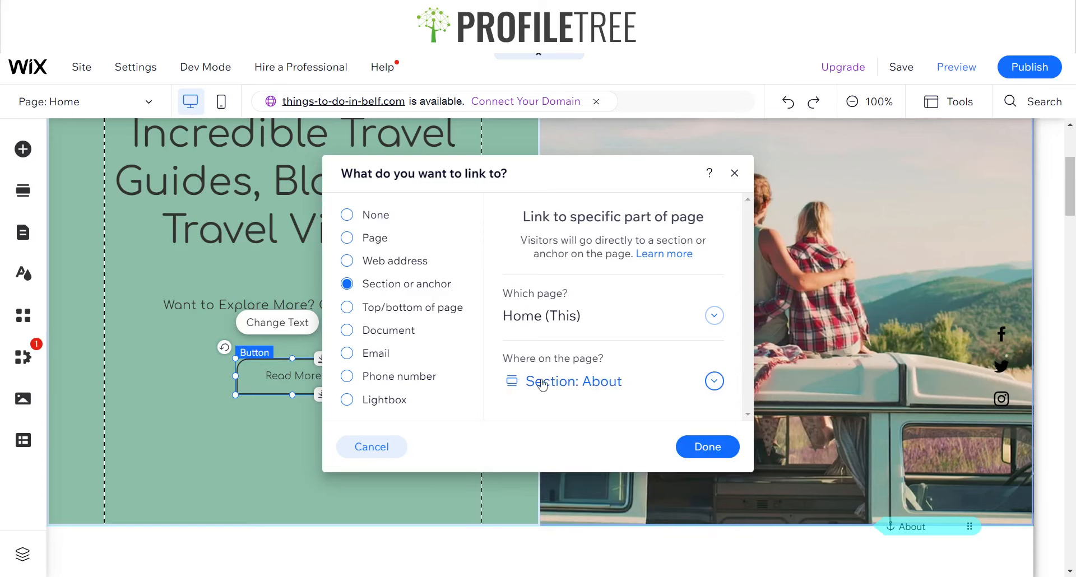
{"action": "left_click", "coordinate": [738, 180]}
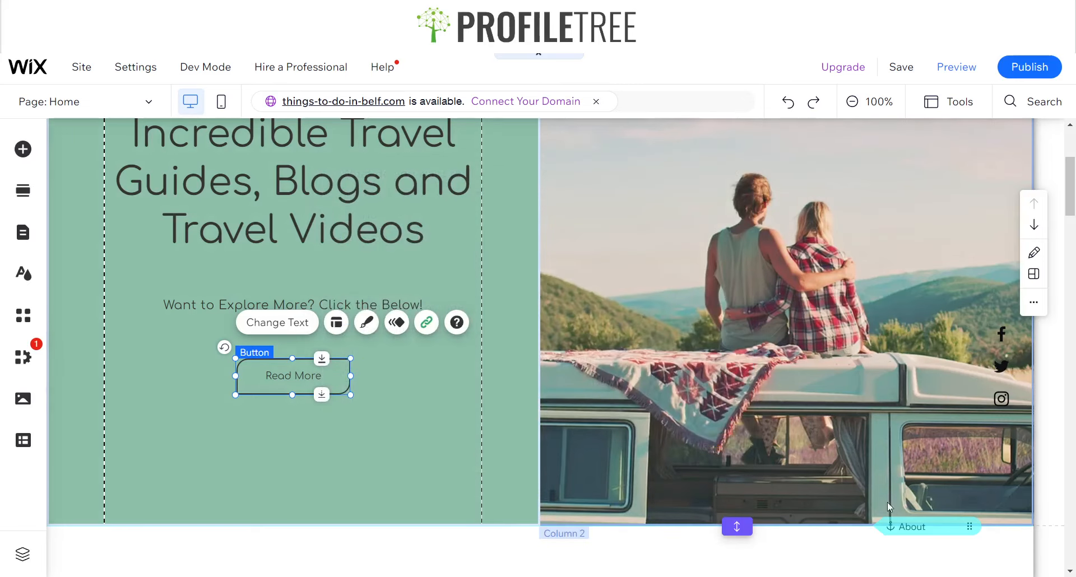
Inspect the About anchor and the About section below the hero
{"action": "scroll", "coordinate": [842, 473], "scroll_direction": "down", "scroll_amount": 1}
{"action": "scroll", "coordinate": [842, 473], "scroll_direction": "down", "scroll_amount": 1}
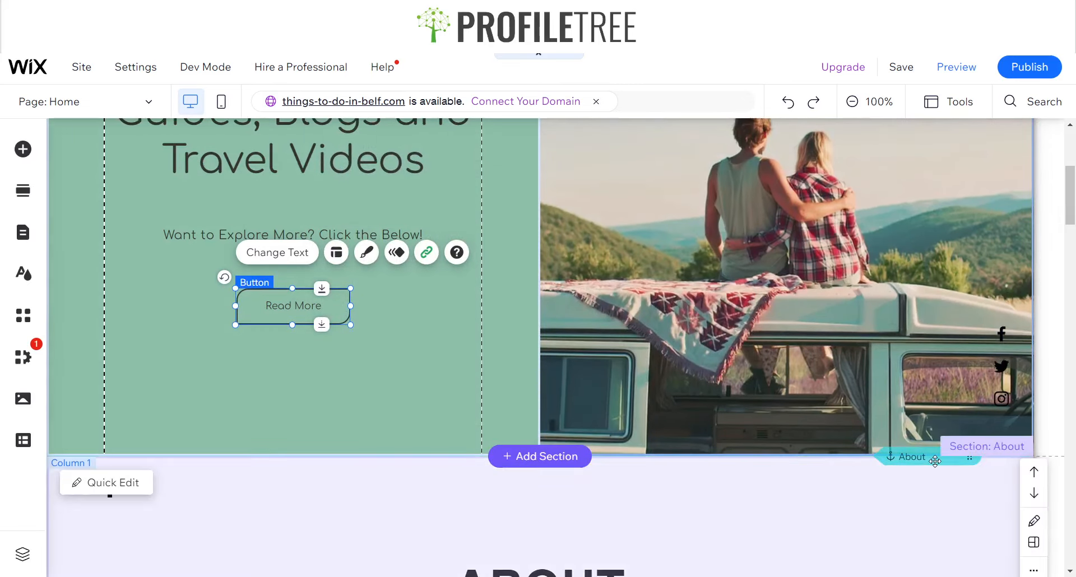
{"action": "left_click", "coordinate": [927, 481]}
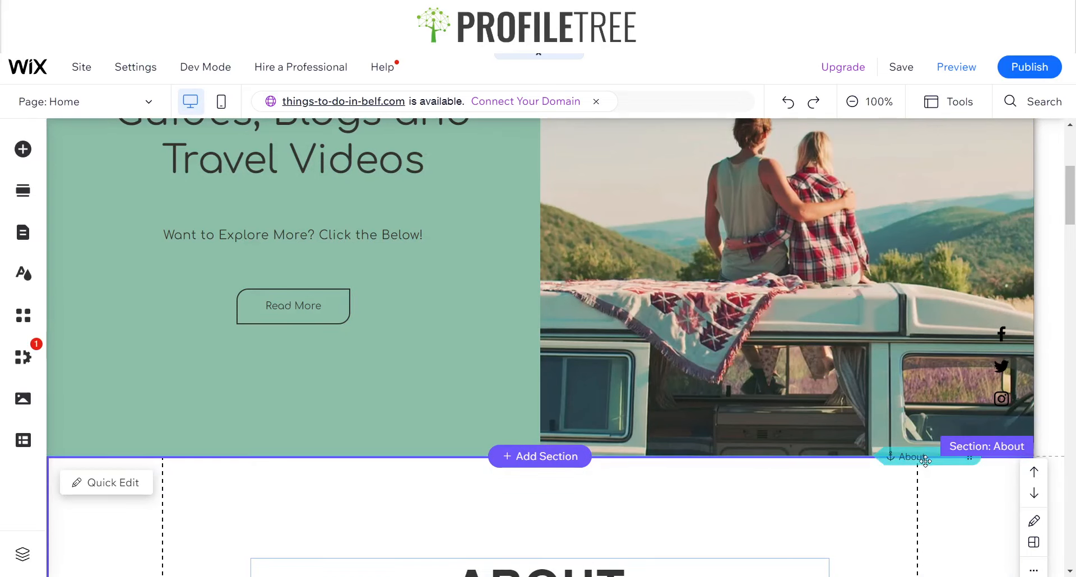
{"action": "left_click", "coordinate": [925, 459]}
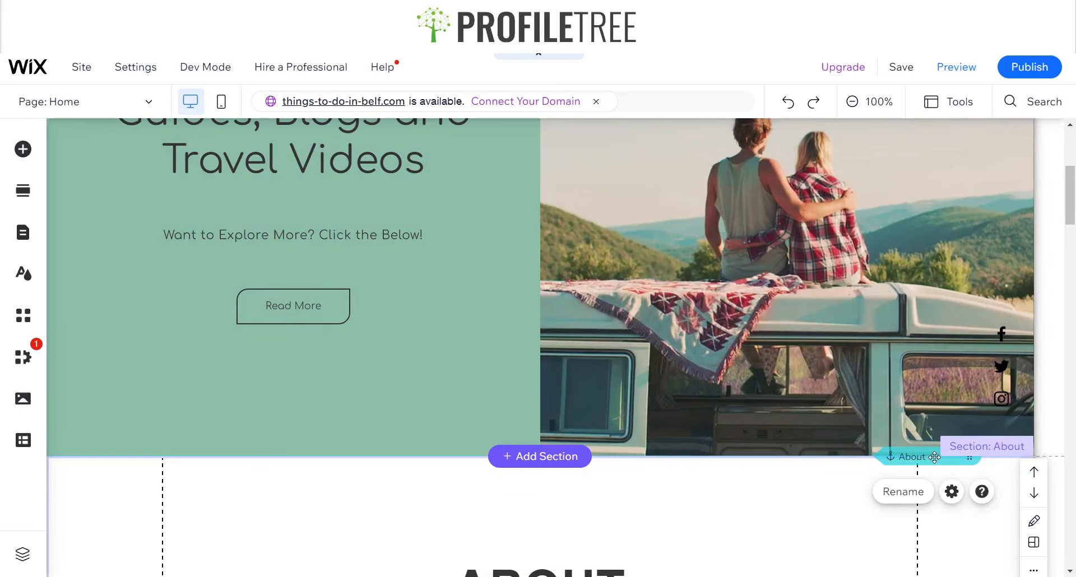
{"action": "scroll", "coordinate": [882, 424], "scroll_direction": "down", "scroll_amount": 3}
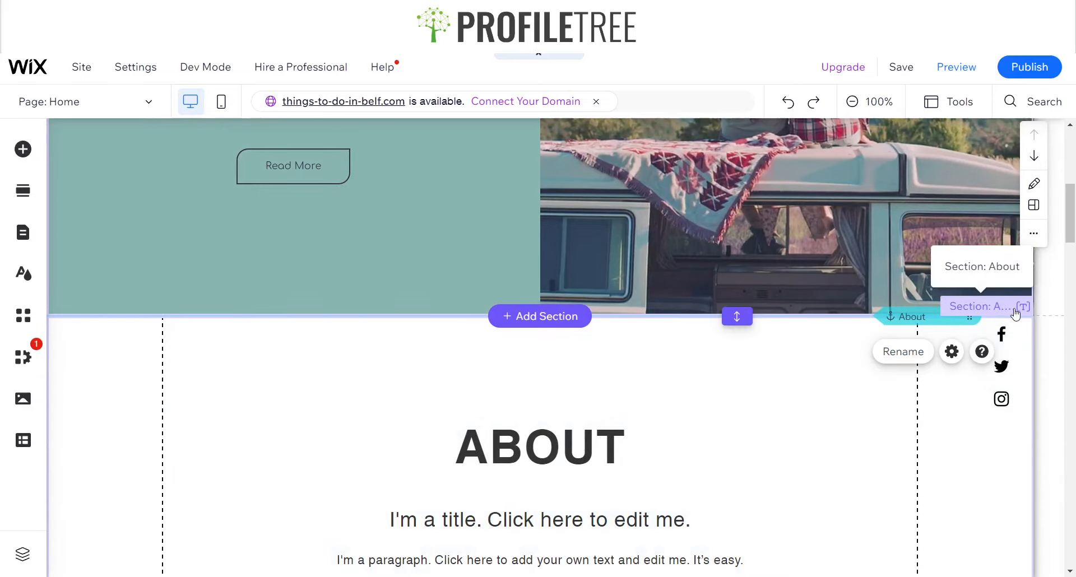
Set the Read More button's link to the Section: About on the Home page
{"action": "left_click", "coordinate": [277, 177]}
{"action": "left_click", "coordinate": [426, 219]}
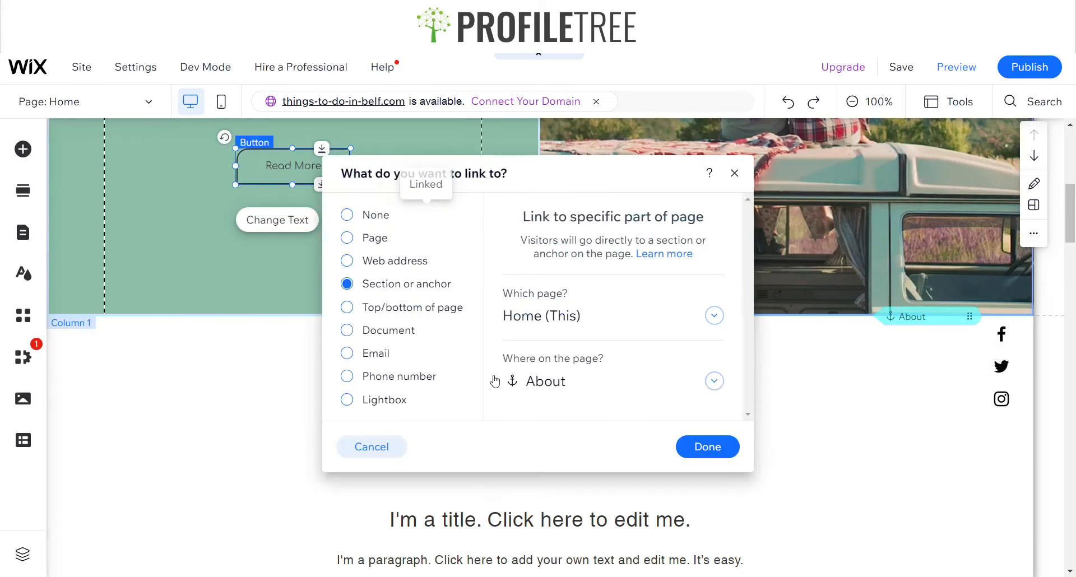
{"action": "left_click", "coordinate": [583, 386]}
{"action": "left_click", "coordinate": [572, 440]}
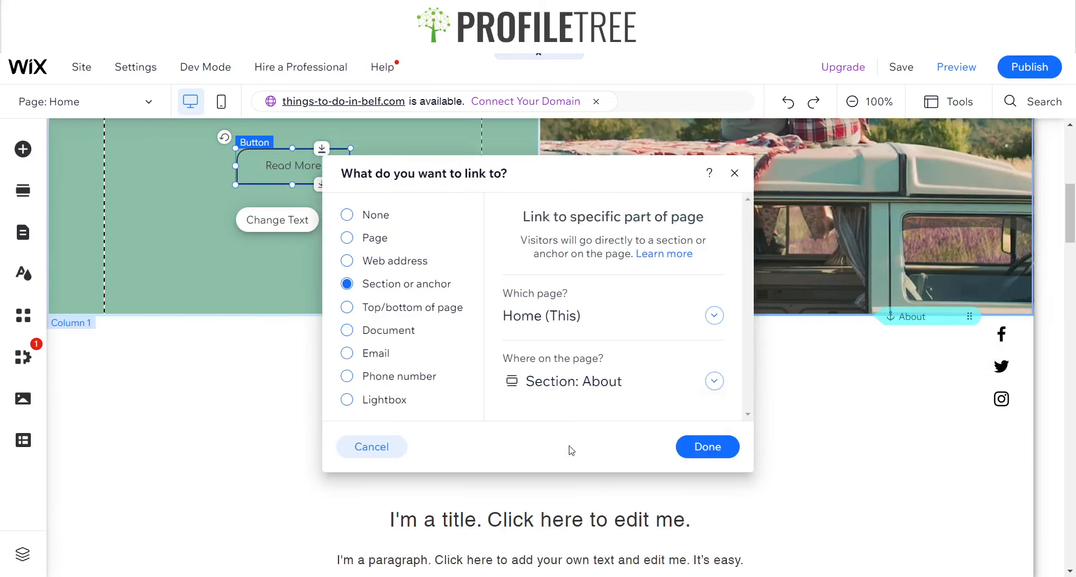
{"action": "left_click", "coordinate": [561, 381]}
{"action": "left_click", "coordinate": [889, 377]}
{"action": "left_click", "coordinate": [734, 173]}
{"action": "scroll", "coordinate": [974, 269], "scroll_direction": "down", "scroll_amount": 4}
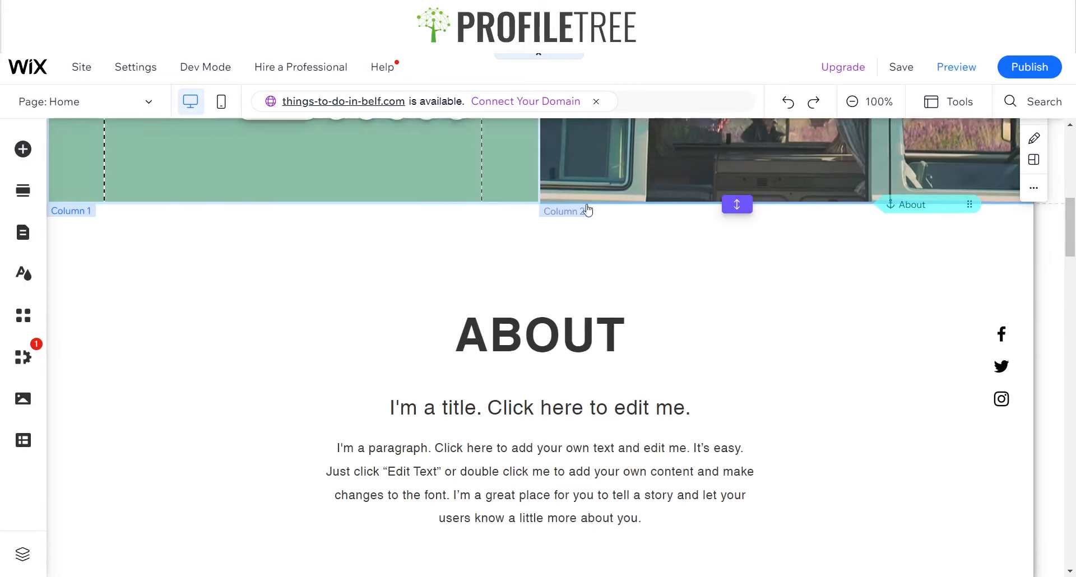
{"action": "mouse_move", "coordinate": [1066, 237]}
{"action": "left_mouse_down"}
{"action": "mouse_move", "coordinate": [1067, 216]}
{"action": "mouse_move", "coordinate": [1067, 239]}
{"action": "left_mouse_up"}
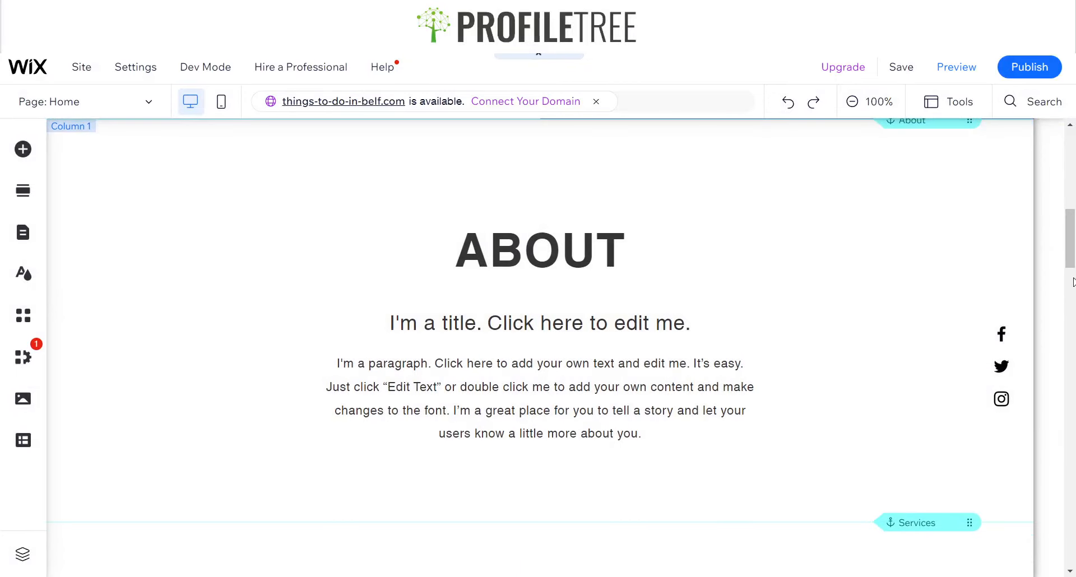
{"action": "left_click_drag", "start_coordinate": [1072, 282], "coordinate": [1066, 192]}
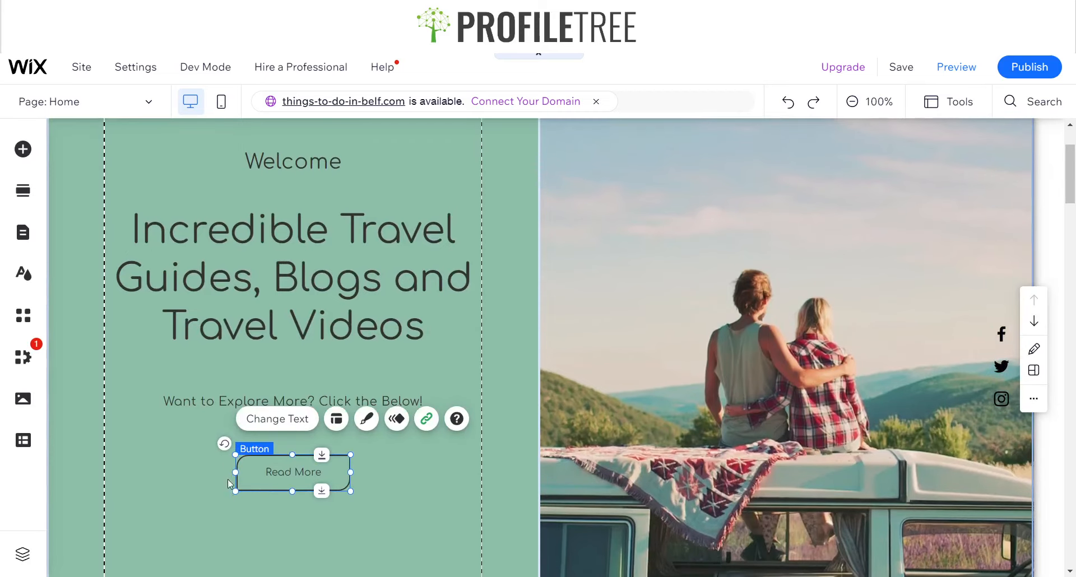
{"action": "scroll", "coordinate": [285, 470], "scroll_direction": "down", "scroll_amount": 4}
{"action": "scroll", "coordinate": [181, 399], "scroll_direction": "up", "scroll_amount": 5}
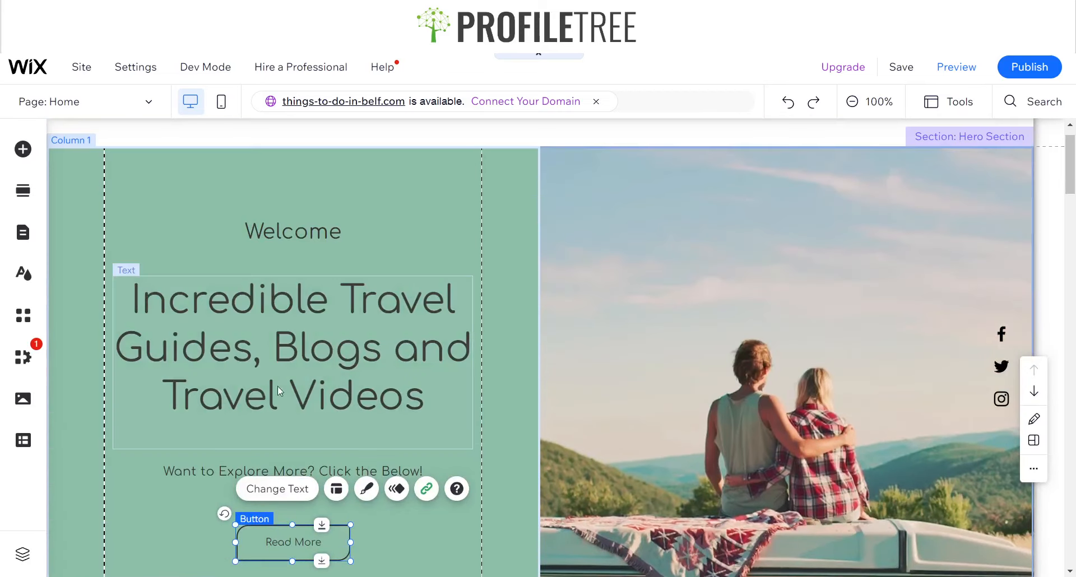
{"action": "scroll", "coordinate": [424, 311], "scroll_direction": "up", "scroll_amount": 1}
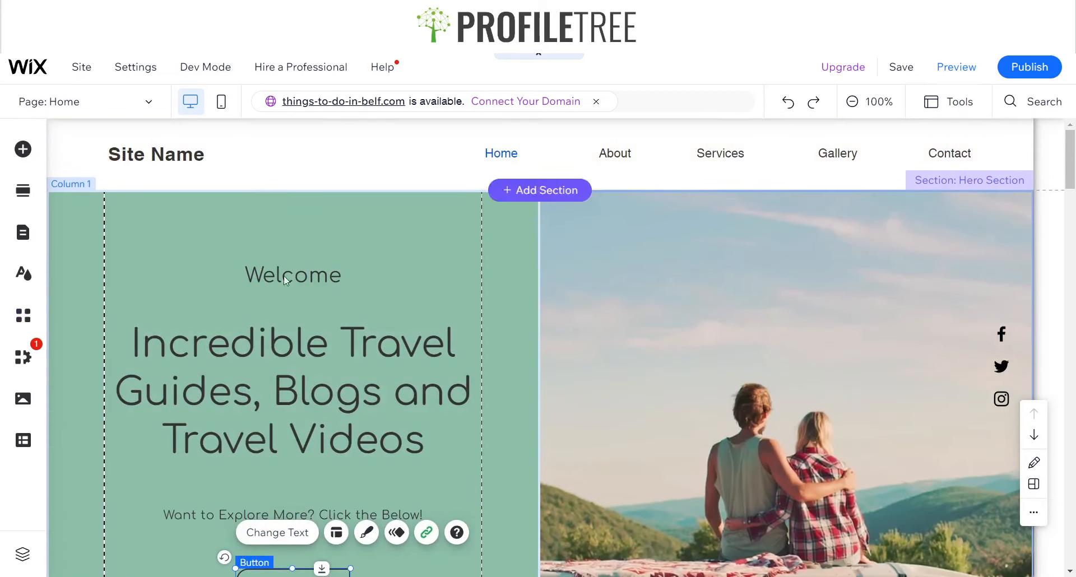
{"action": "scroll", "coordinate": [399, 324], "scroll_direction": "down", "scroll_amount": 5}
{"action": "scroll", "coordinate": [359, 319], "scroll_direction": "down", "scroll_amount": 6}
{"action": "scroll", "coordinate": [312, 325], "scroll_direction": "up", "scroll_amount": 12}
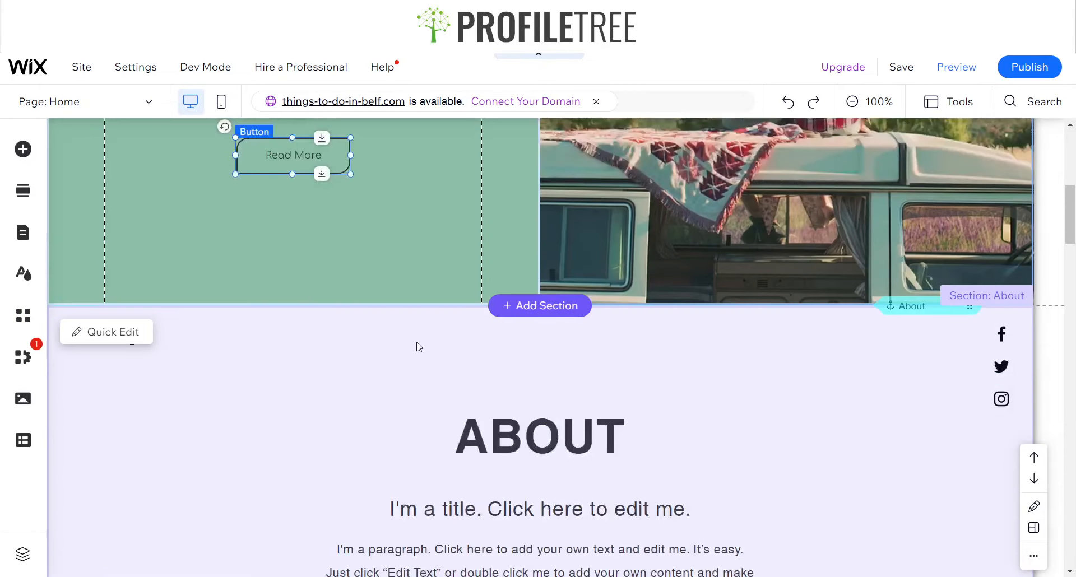
{"action": "scroll", "coordinate": [509, 365], "scroll_direction": "up", "scroll_amount": 1}
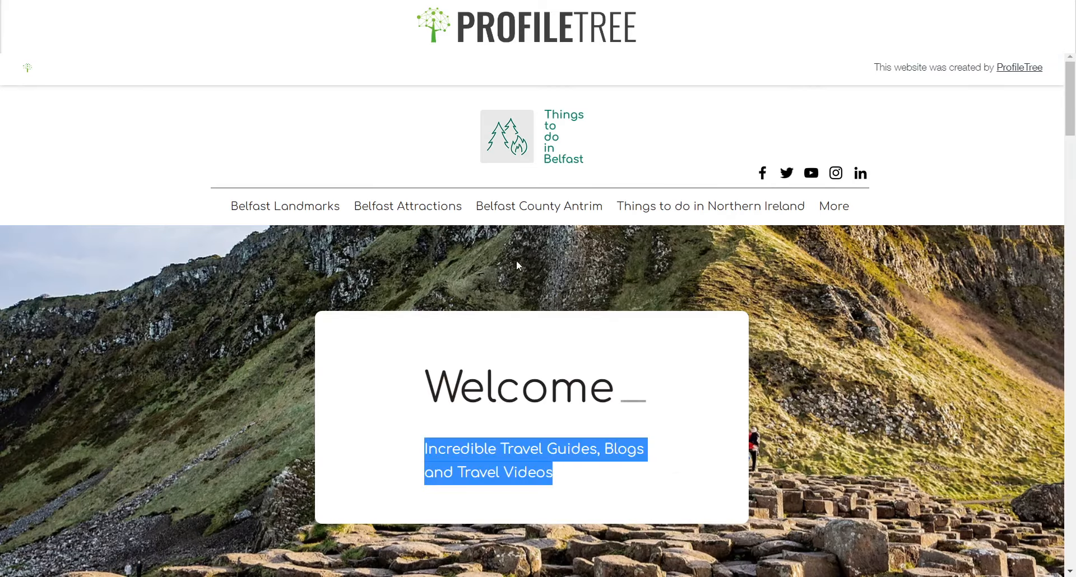
{"action": "left_click", "coordinate": [314, 166]}
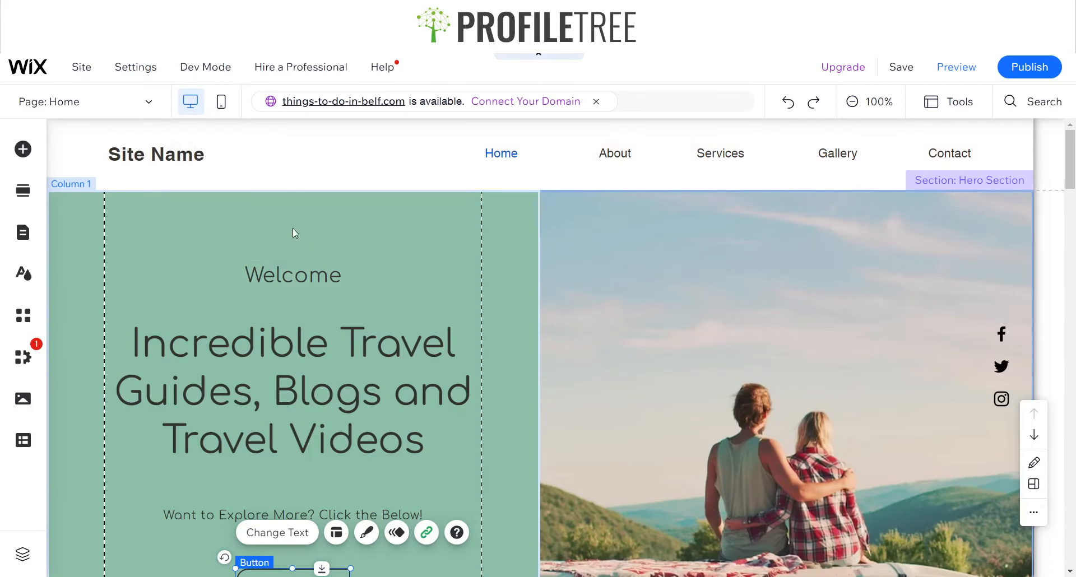
Select the site header and set its height to 300 px in the toolbar
{"action": "left_click", "coordinate": [262, 155]}
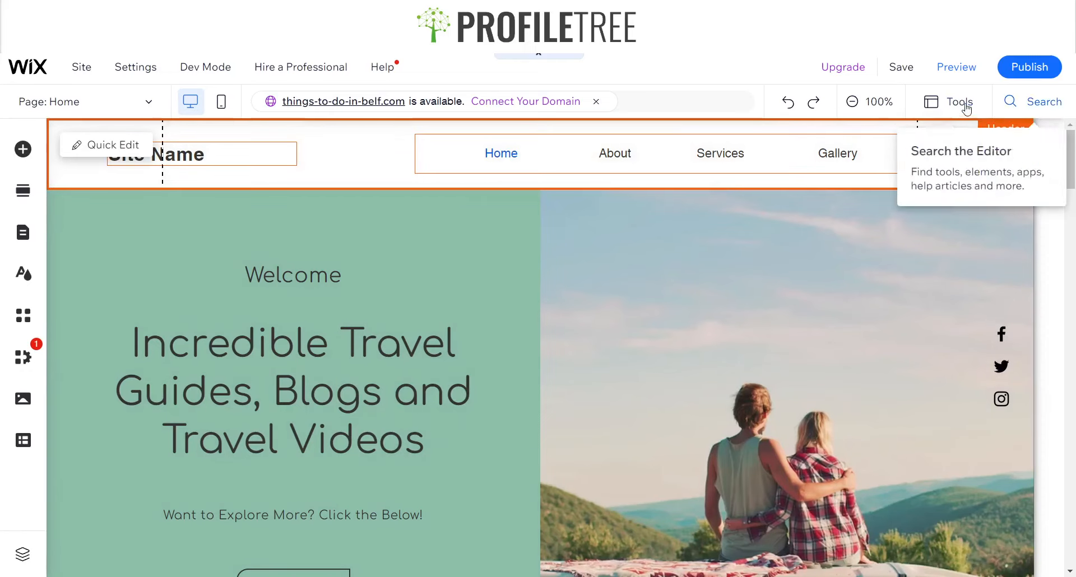
{"action": "left_click", "coordinate": [965, 105]}
{"action": "left_click", "coordinate": [935, 153]}
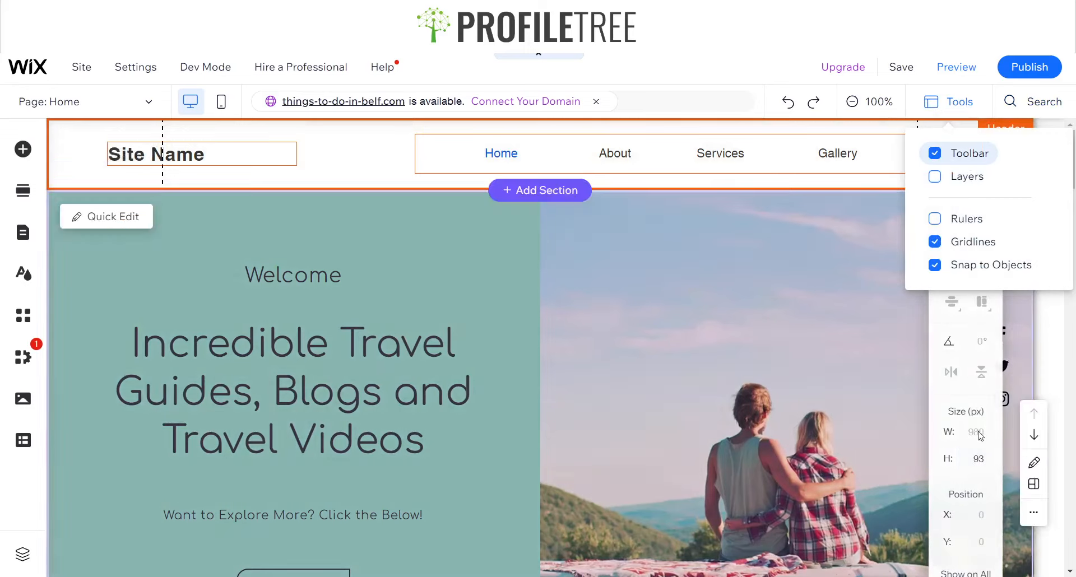
{"action": "left_click", "coordinate": [978, 459]}
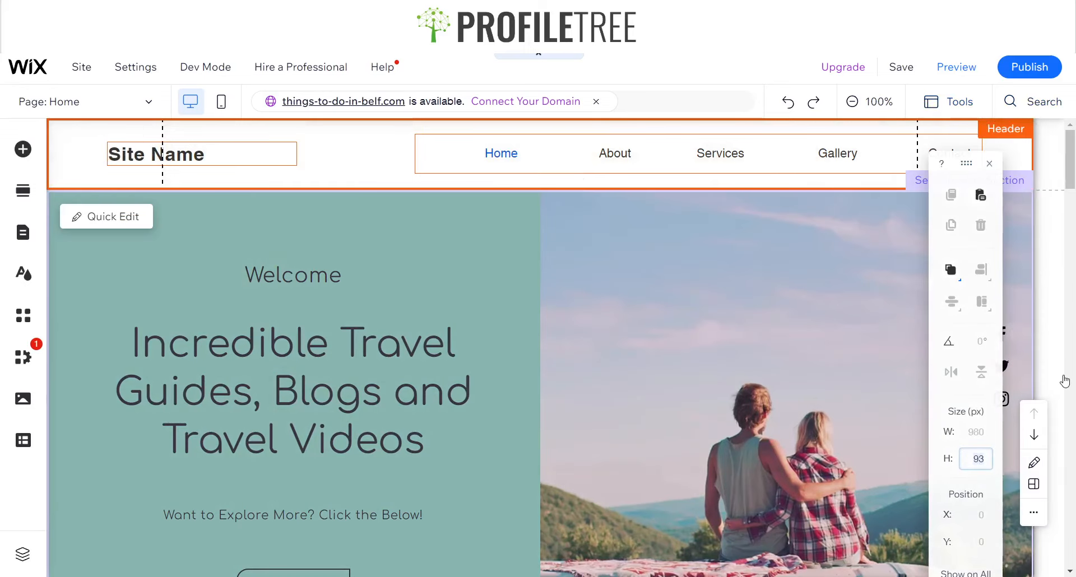
{"action": "type", "text": "300"}
{"action": "key", "text": "Return"}
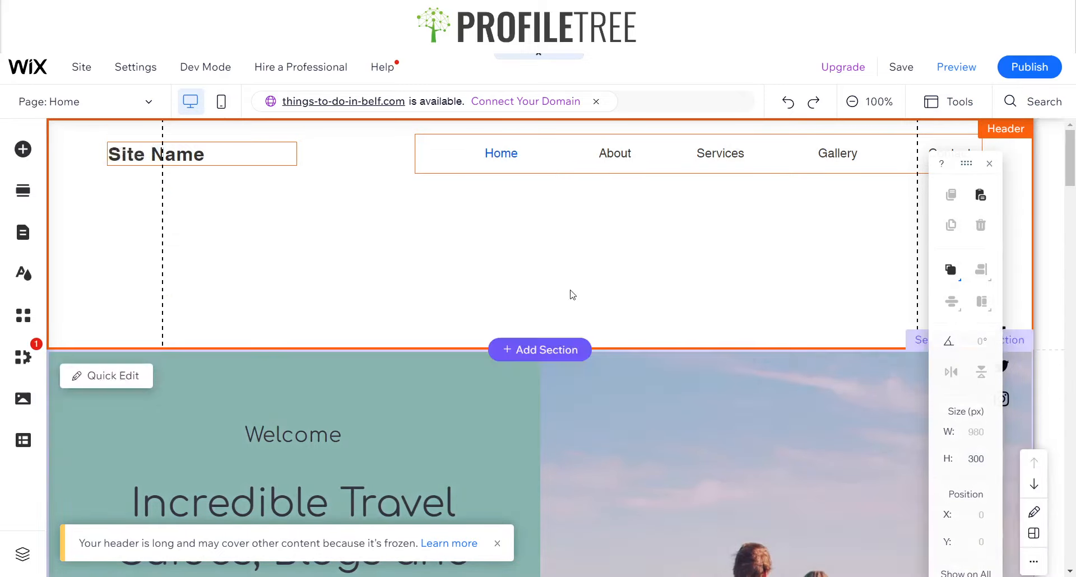
Reduce the site header's height to 200 px
{"action": "left_click", "coordinate": [978, 458]}
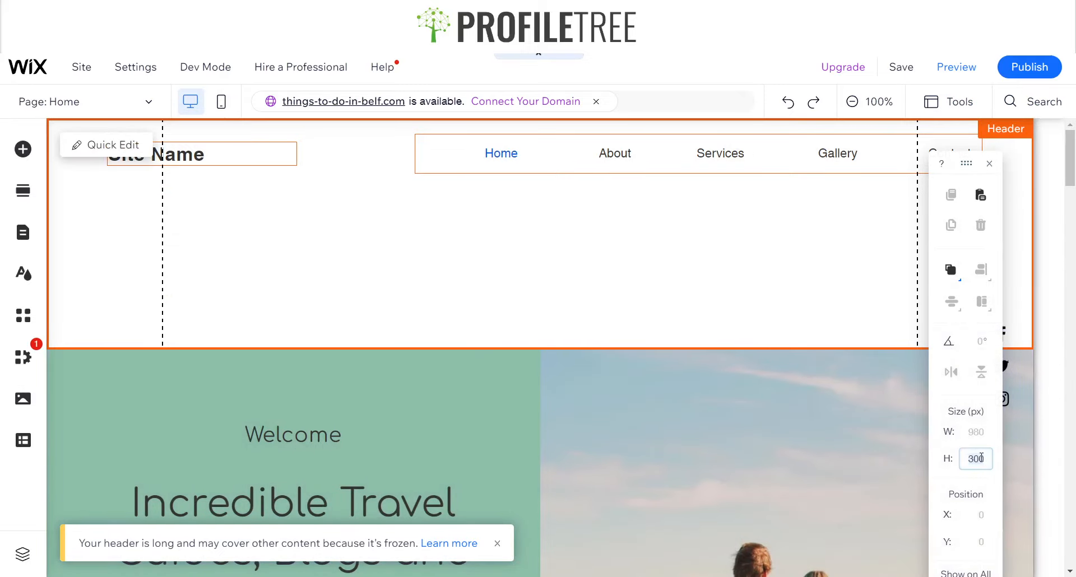
{"action": "type", "text": "250"}
{"action": "key", "text": "Return"}
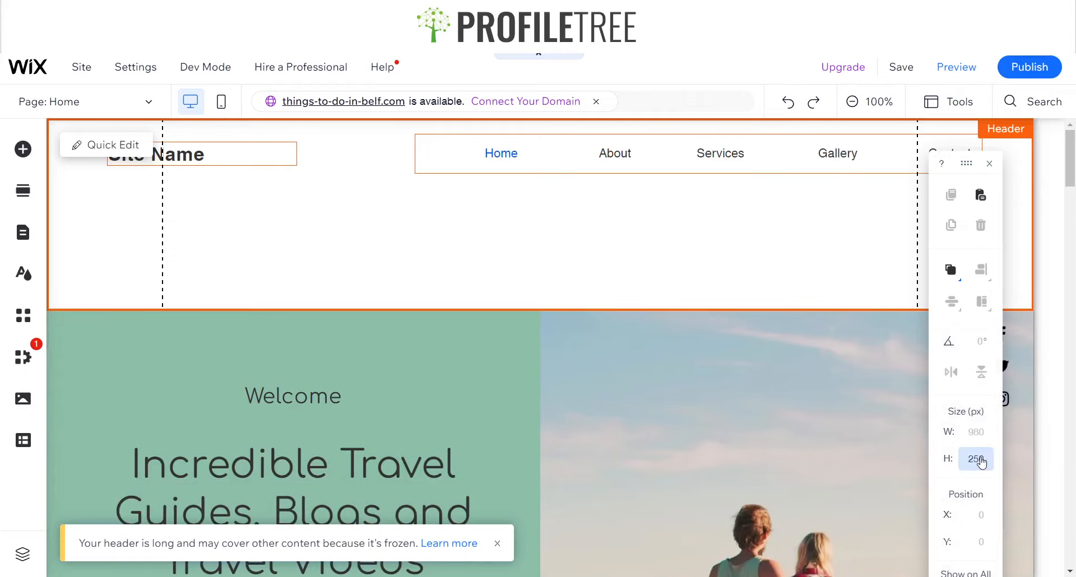
{"action": "left_click", "coordinate": [979, 461]}
{"action": "type", "text": "200"}
{"action": "key", "text": "Return"}
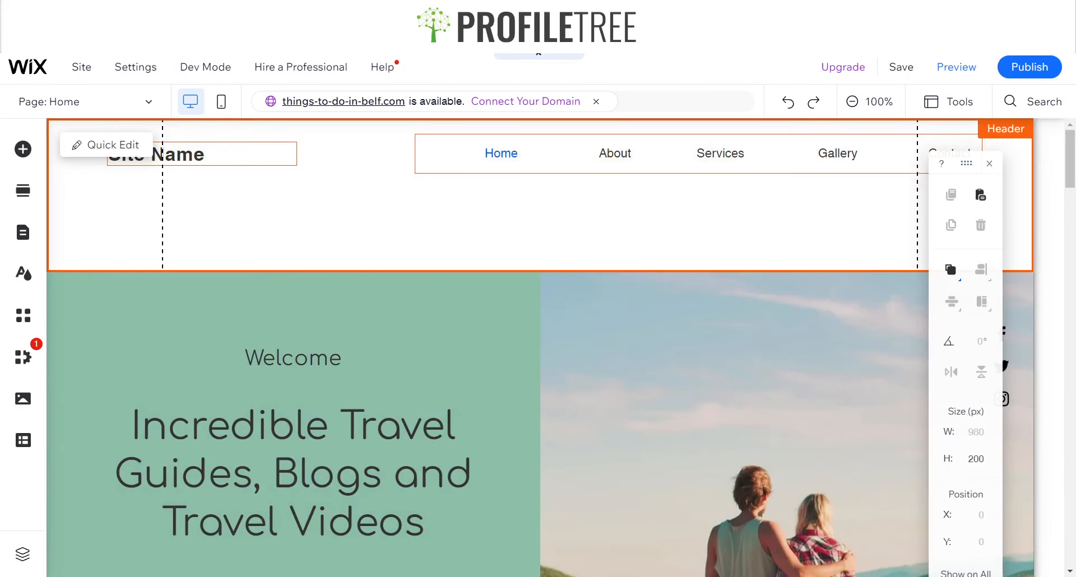
Set the header strip's second column, holding the menu, to 200 px high
{"action": "left_click", "coordinate": [214, 159]}
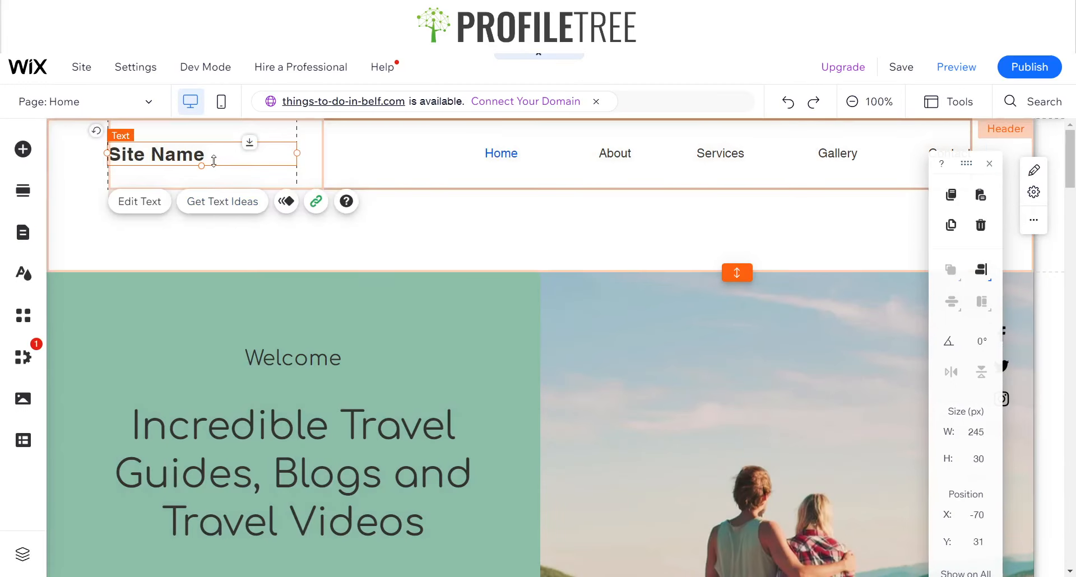
{"action": "left_click", "coordinate": [419, 176]}
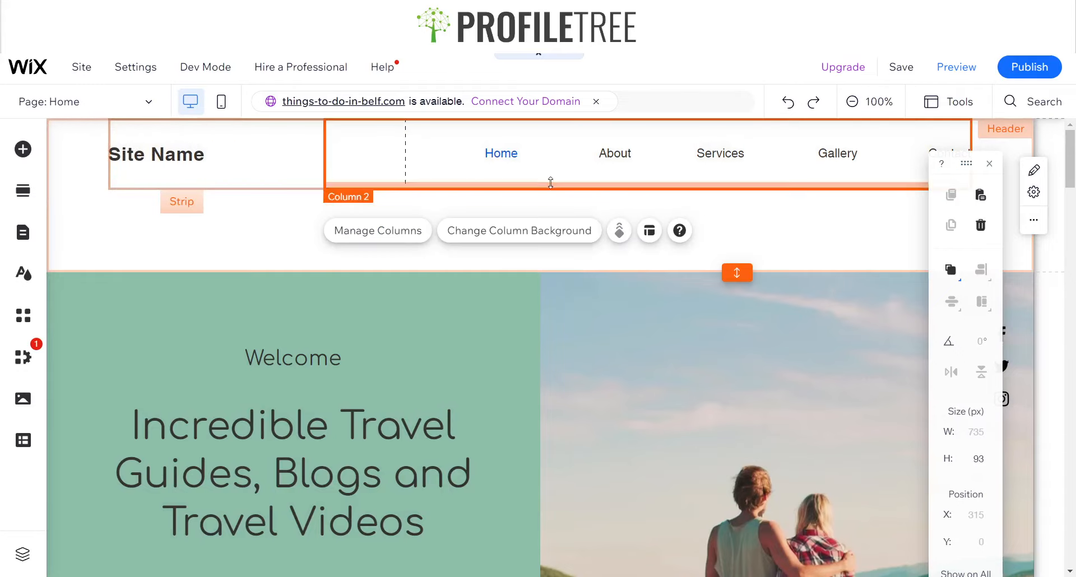
{"action": "left_click", "coordinate": [971, 460]}
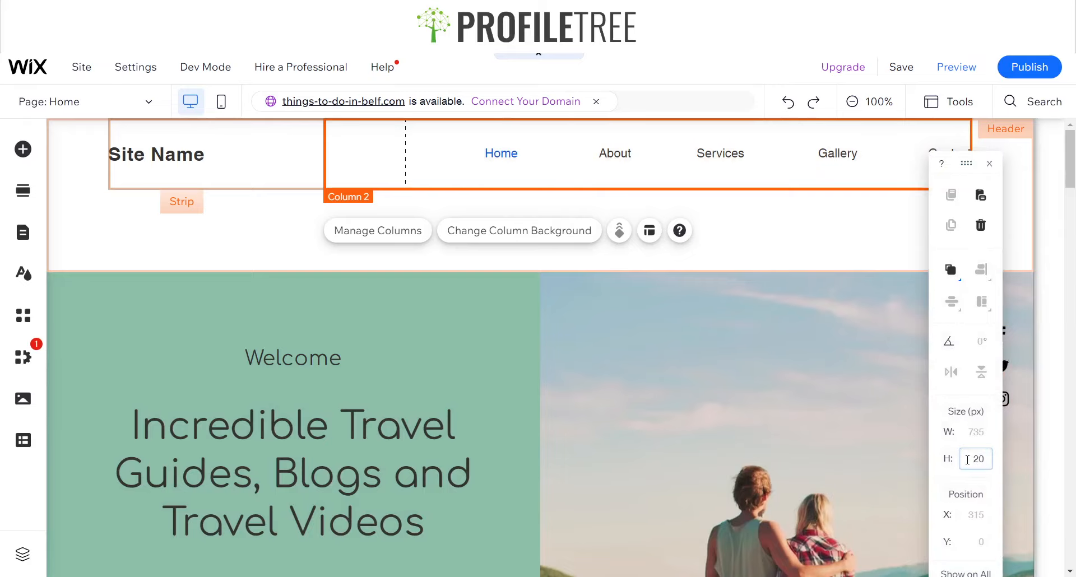
{"action": "key", "text": "Return"}
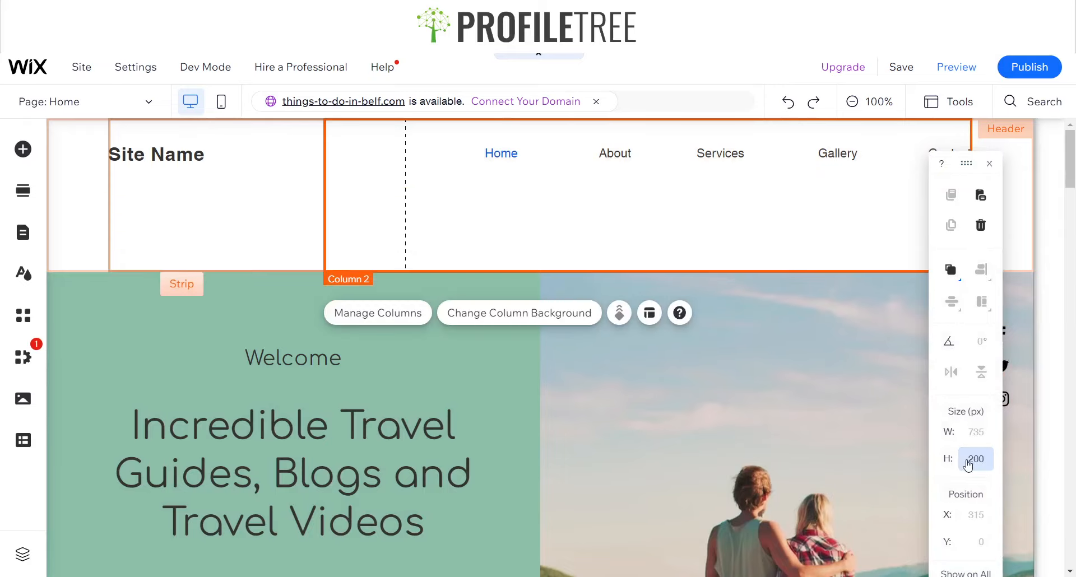
Stretch the header strip to the full screen width with 0 px margins
{"action": "left_click", "coordinate": [273, 226]}
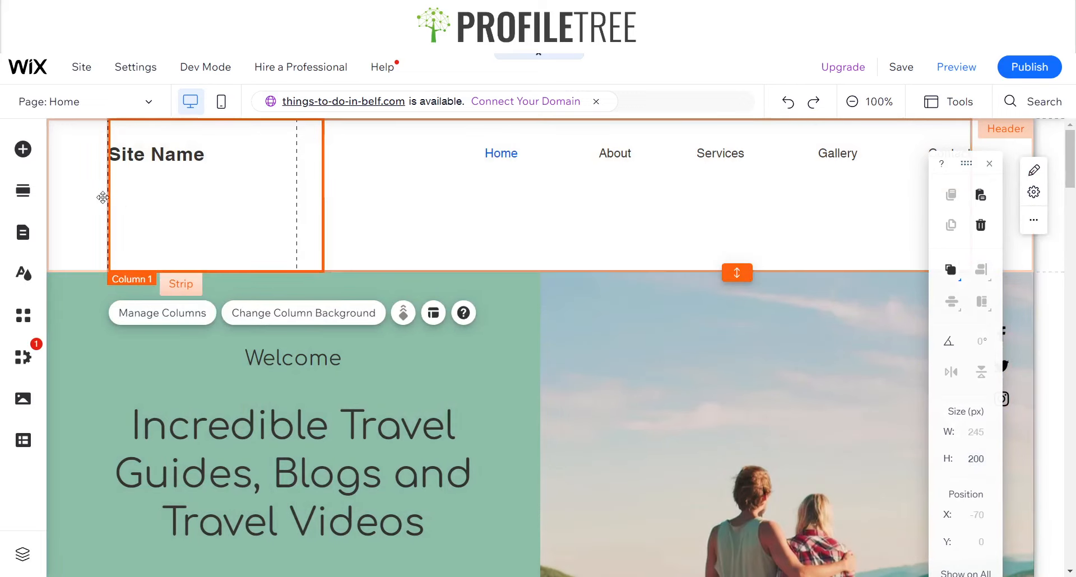
{"action": "left_click", "coordinate": [87, 202]}
{"action": "left_click", "coordinate": [594, 208]}
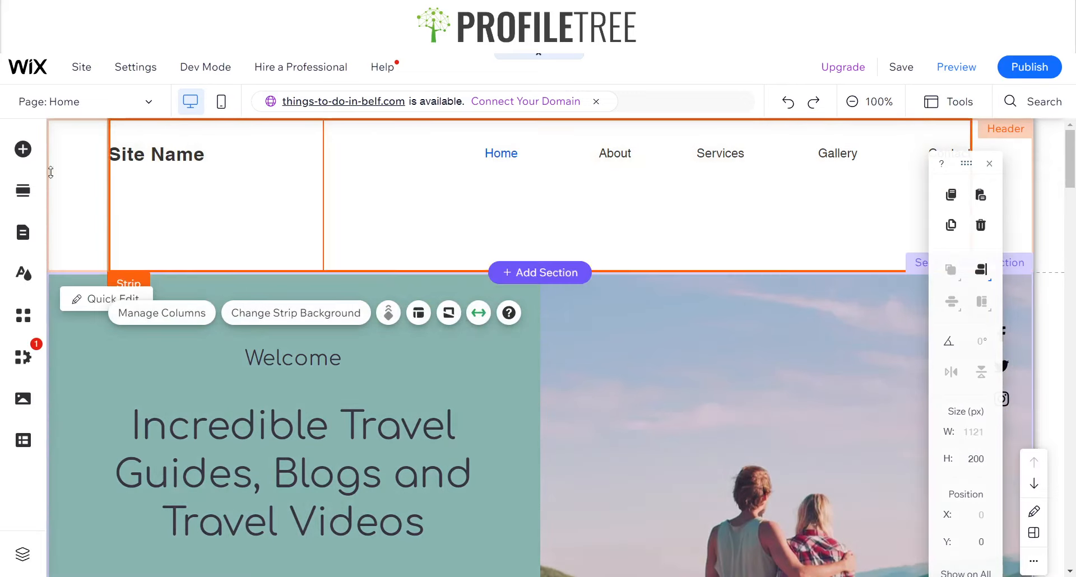
{"action": "left_click", "coordinate": [478, 313]}
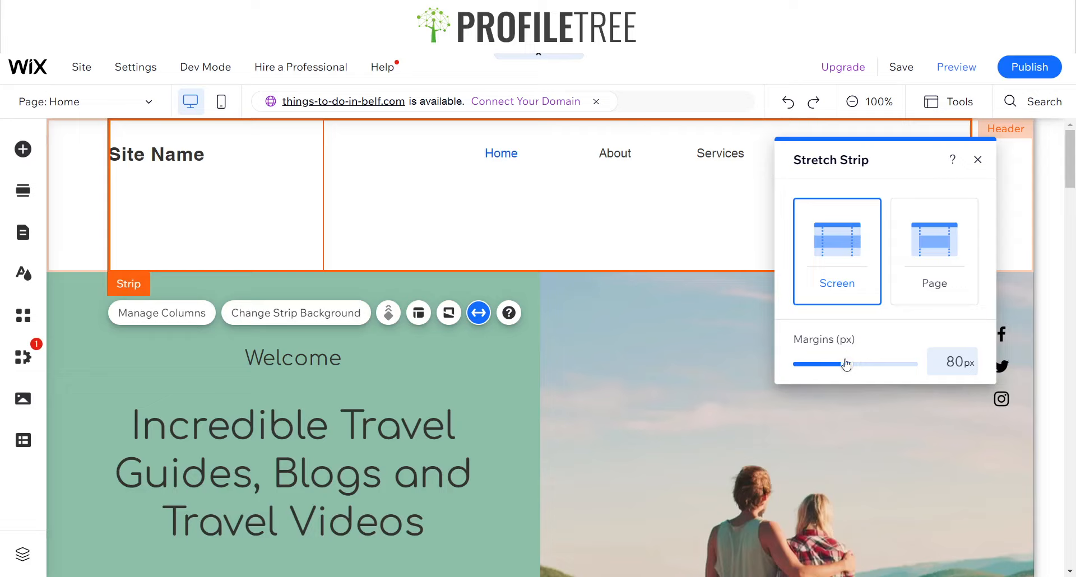
{"action": "left_click", "coordinate": [953, 361]}
{"action": "type", "text": "0"}
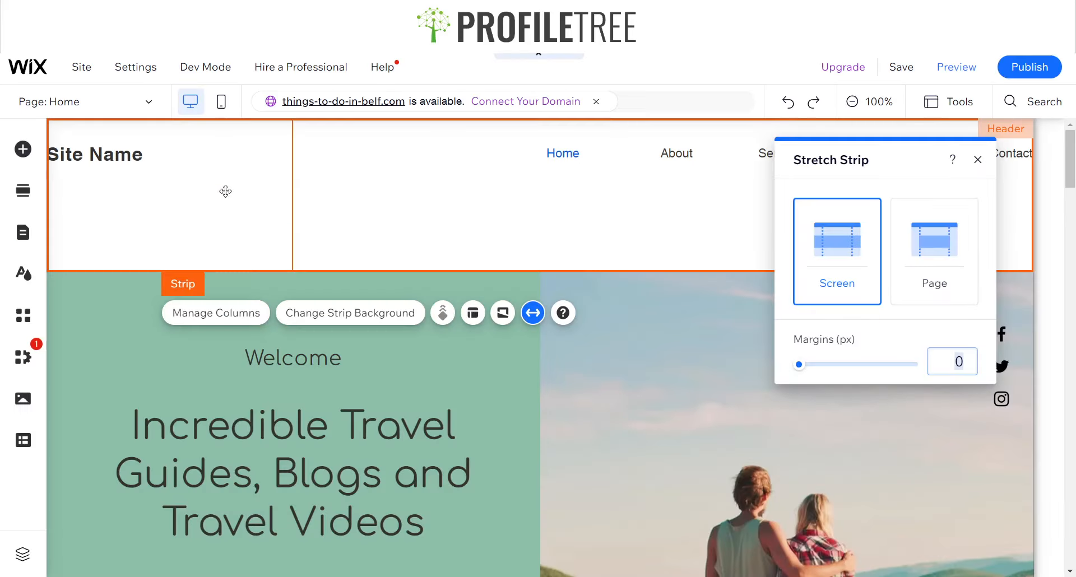
Delete the Site Name column from the header strip and align the strip's content to the center
{"action": "left_click", "coordinate": [139, 191]}
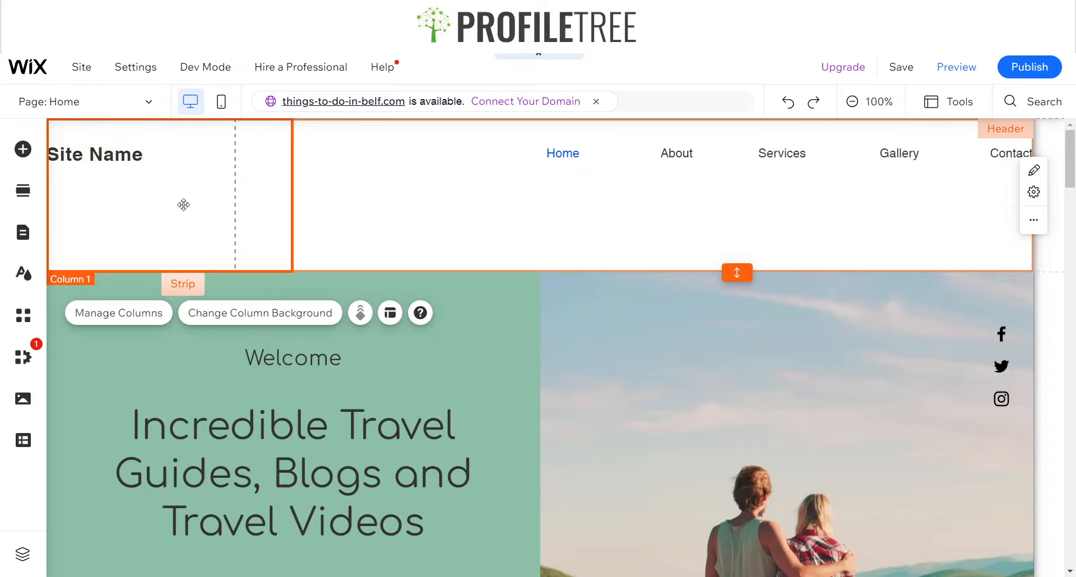
{"action": "key", "text": "Delete"}
{"action": "left_click", "coordinate": [510, 208]}
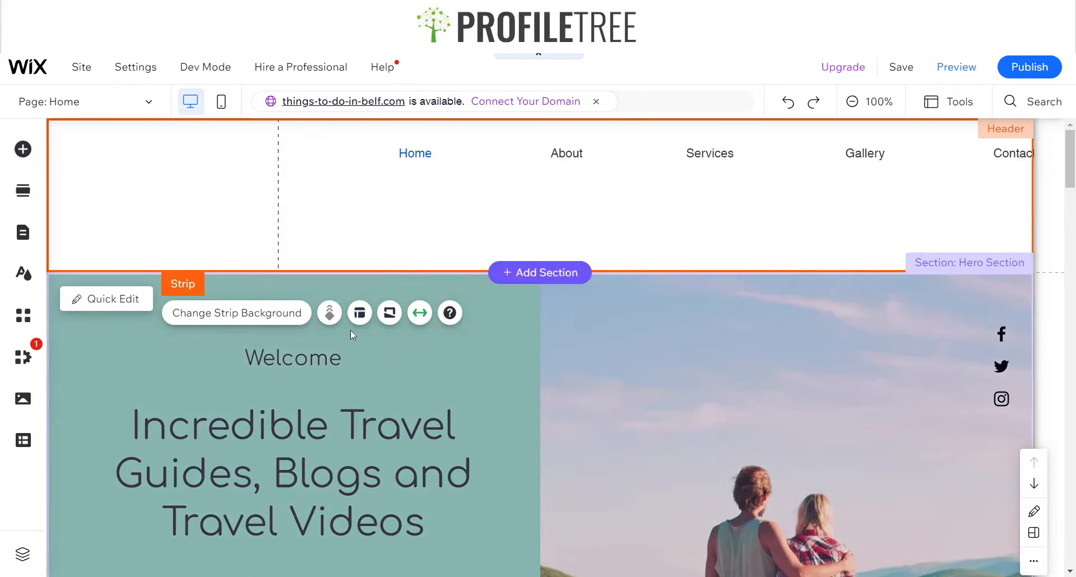
{"action": "left_click", "coordinate": [360, 313]}
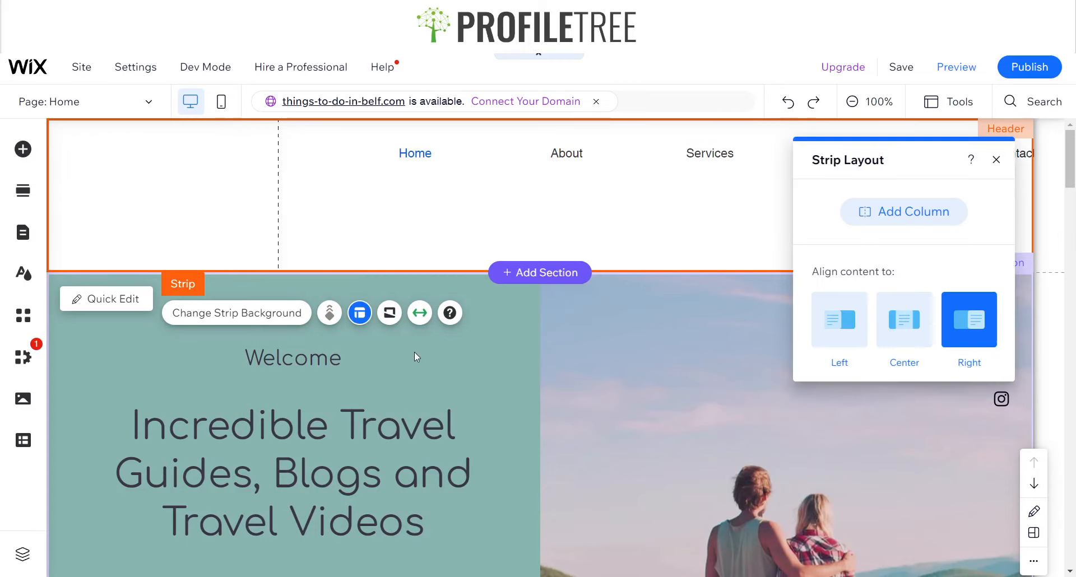
{"action": "left_click", "coordinate": [899, 331]}
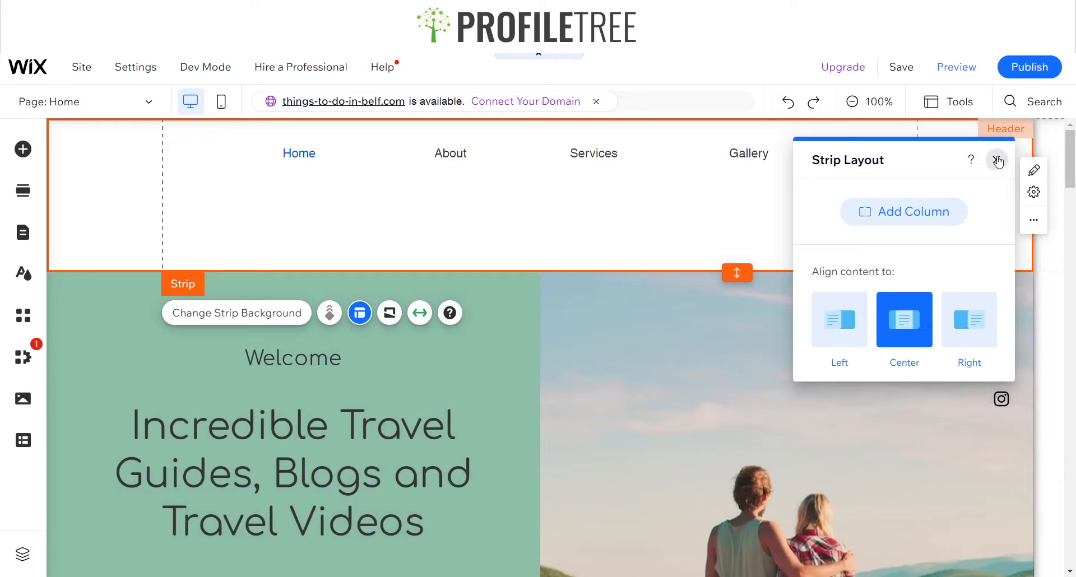
{"action": "left_click", "coordinate": [998, 162]}
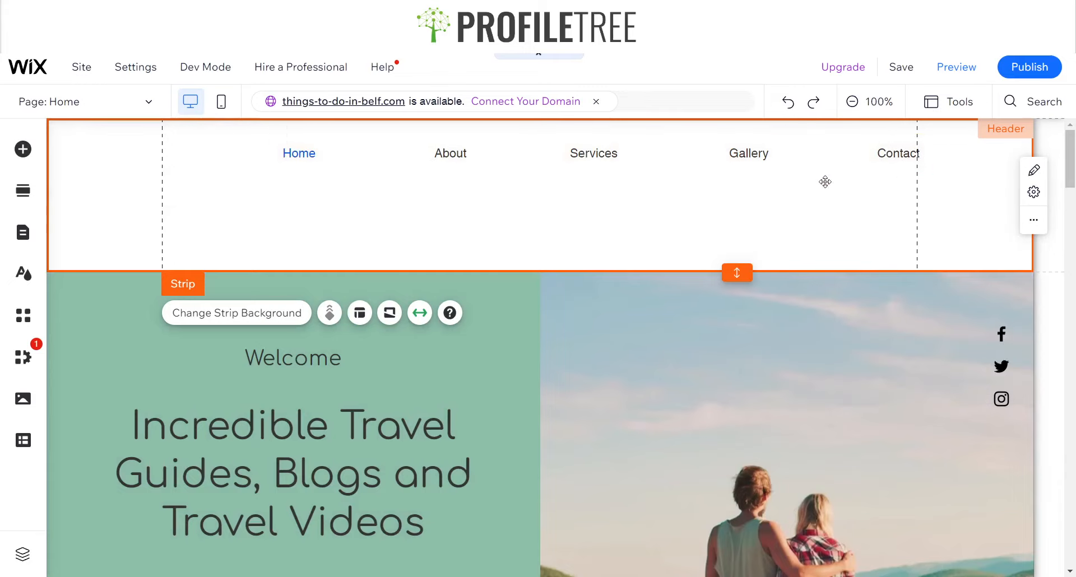
Move the header menu down and stretch it to full width with 50 px margins
{"action": "left_click", "coordinate": [768, 163]}
{"action": "left_click_drag", "start_coordinate": [708, 173], "coordinate": [727, 192]}
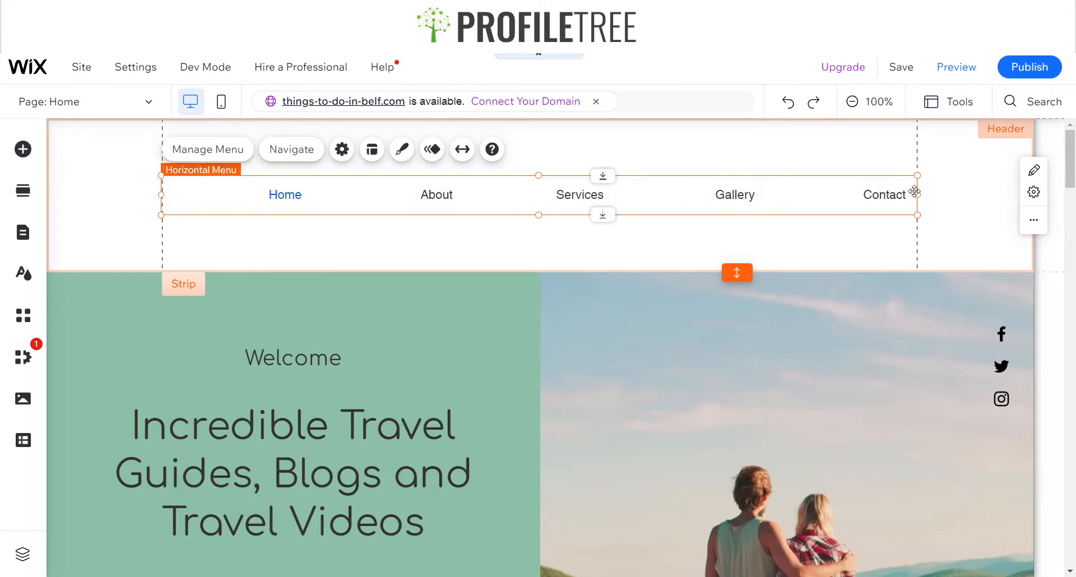
{"action": "left_click_drag", "start_coordinate": [918, 195], "coordinate": [784, 200]}
{"action": "left_click", "coordinate": [462, 149]}
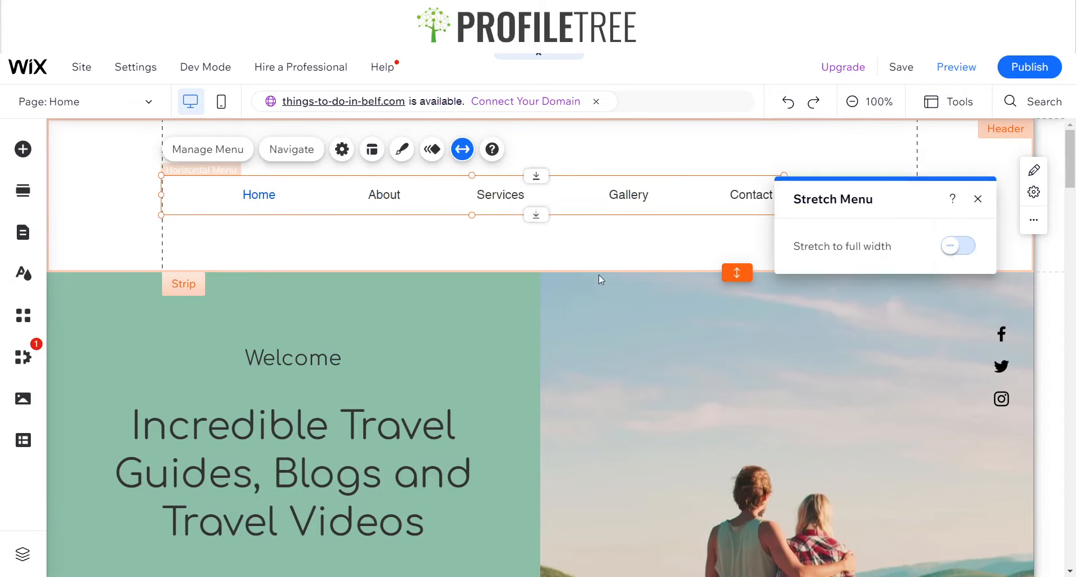
{"action": "left_click", "coordinate": [958, 246]}
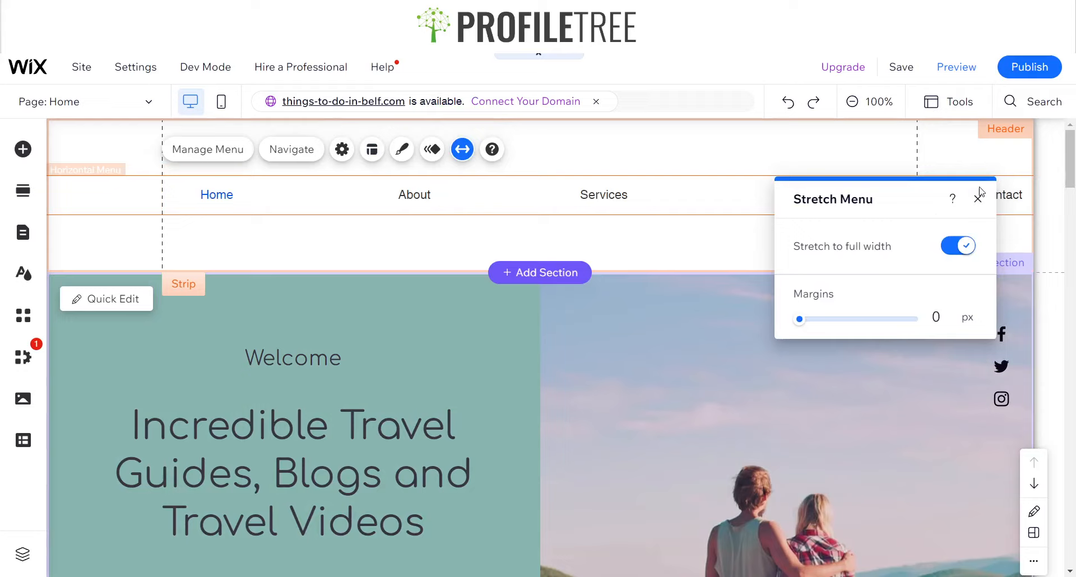
{"action": "left_click", "coordinate": [957, 320]}
{"action": "type", "text": "5"}
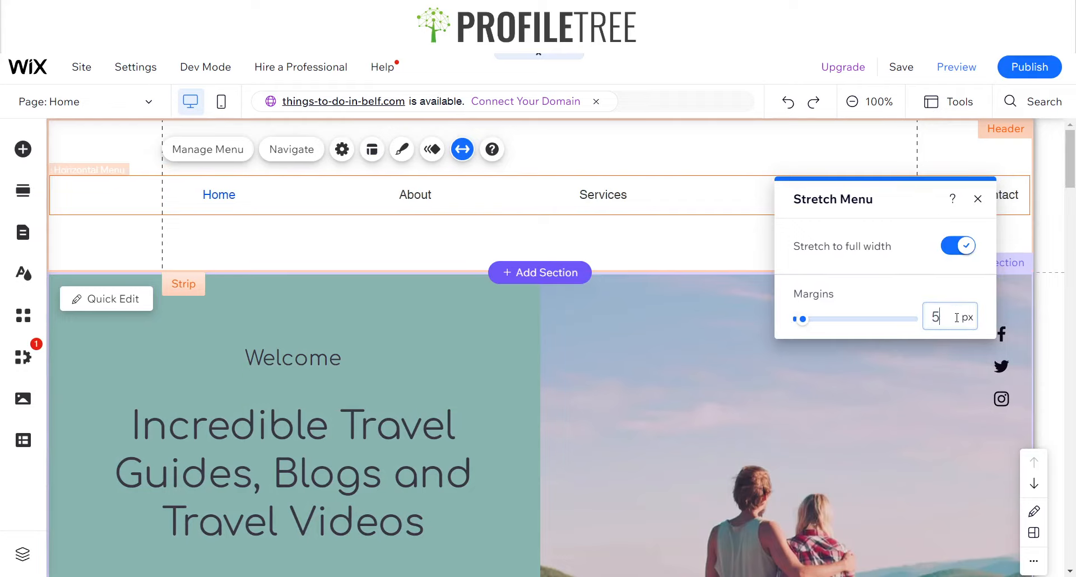
{"action": "key", "text": "BackSpace"}
{"action": "type", "text": "50"}
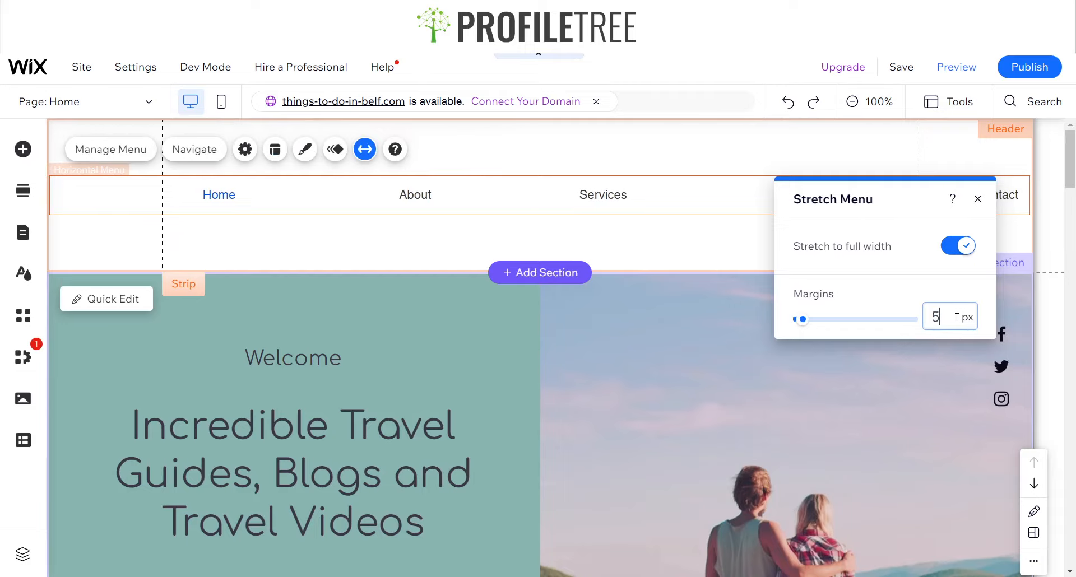
{"action": "left_click", "coordinate": [978, 199]}
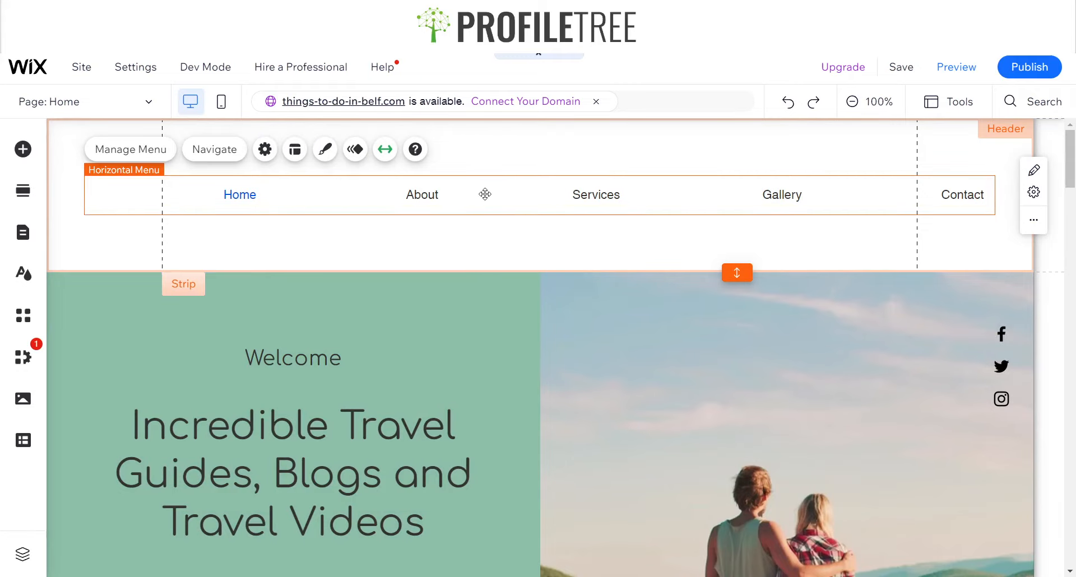
Replace the header menu with a new plain horizontal menu from the Menu & Anchor elements
{"action": "key", "text": "Delete"}
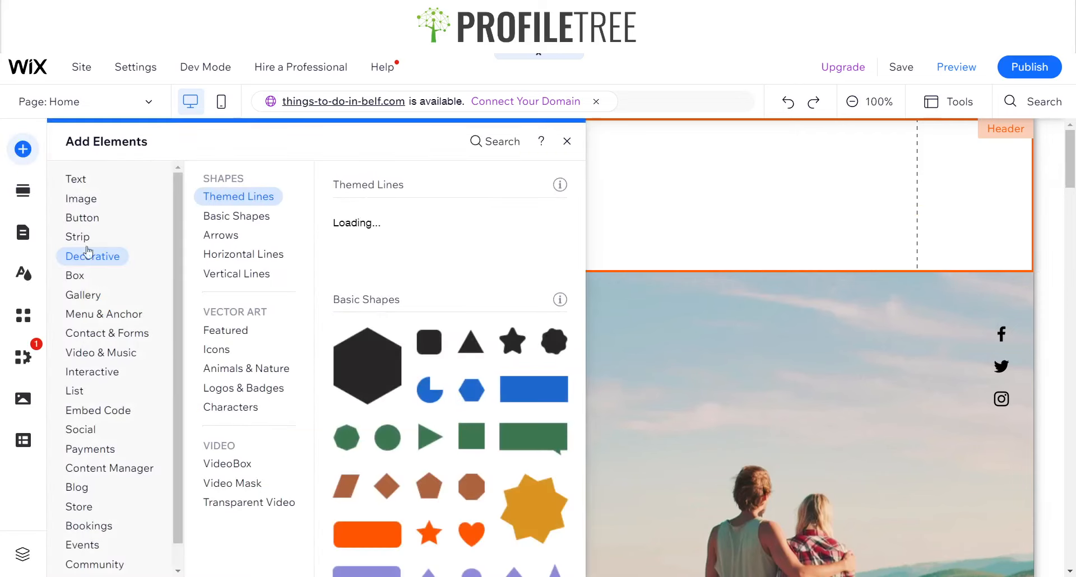
{"action": "left_click", "coordinate": [91, 314]}
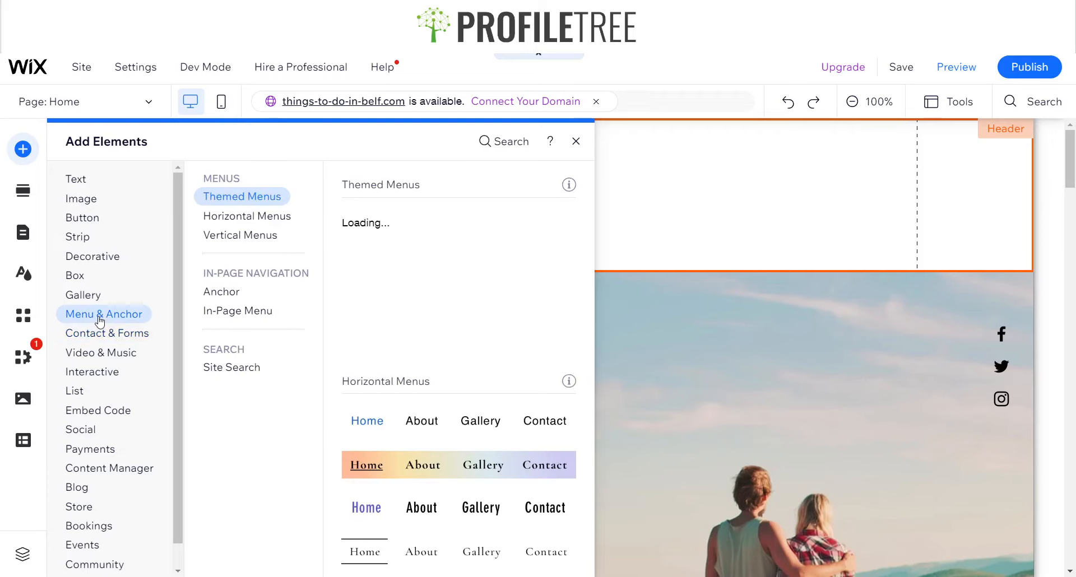
{"action": "left_click", "coordinate": [257, 215]}
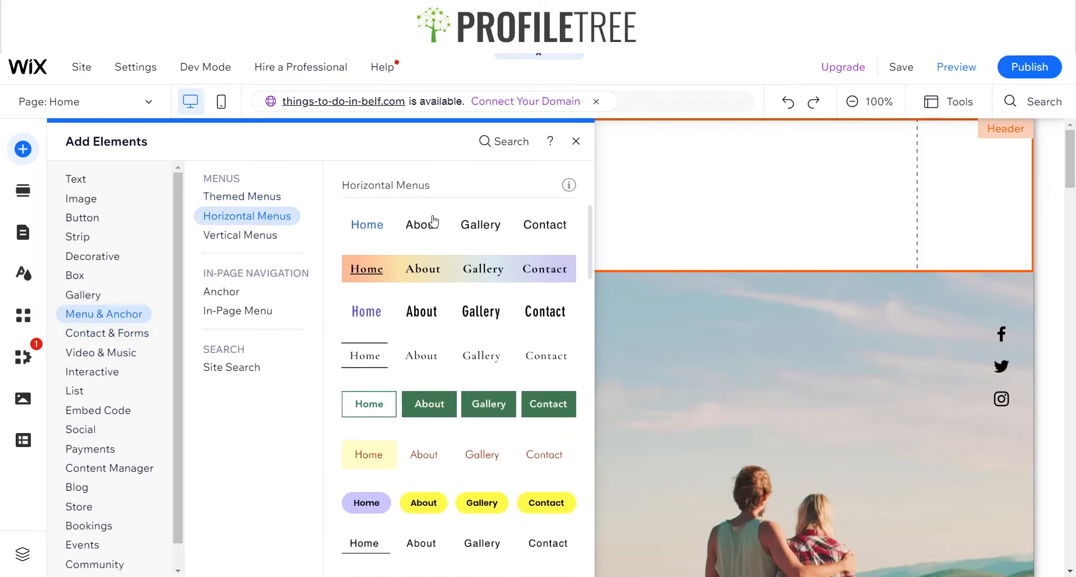
{"action": "scroll", "coordinate": [380, 194], "scroll_direction": "up", "scroll_amount": 3}
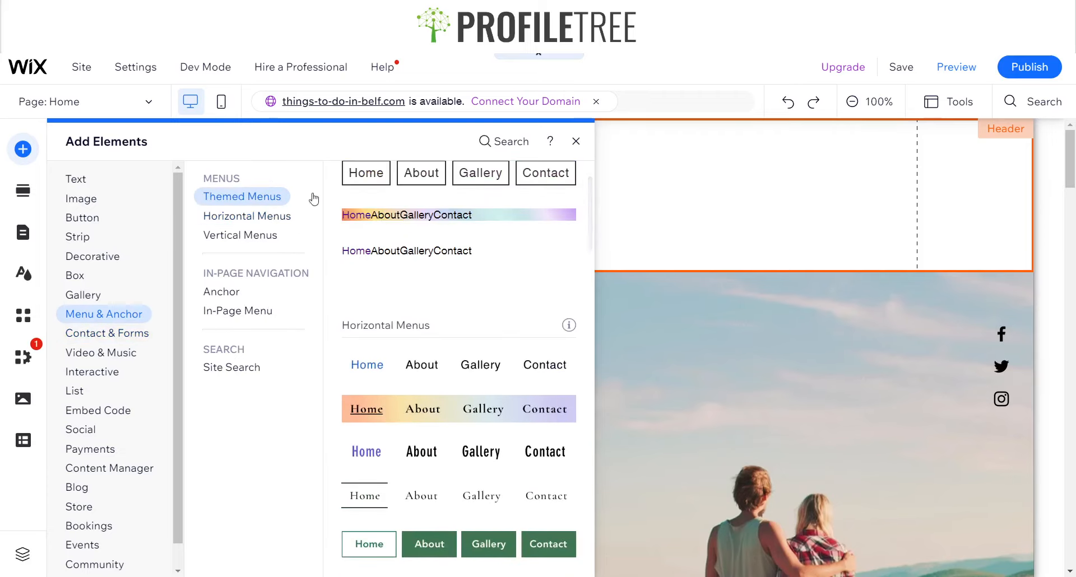
{"action": "scroll", "coordinate": [464, 205], "scroll_direction": "up", "scroll_amount": 1}
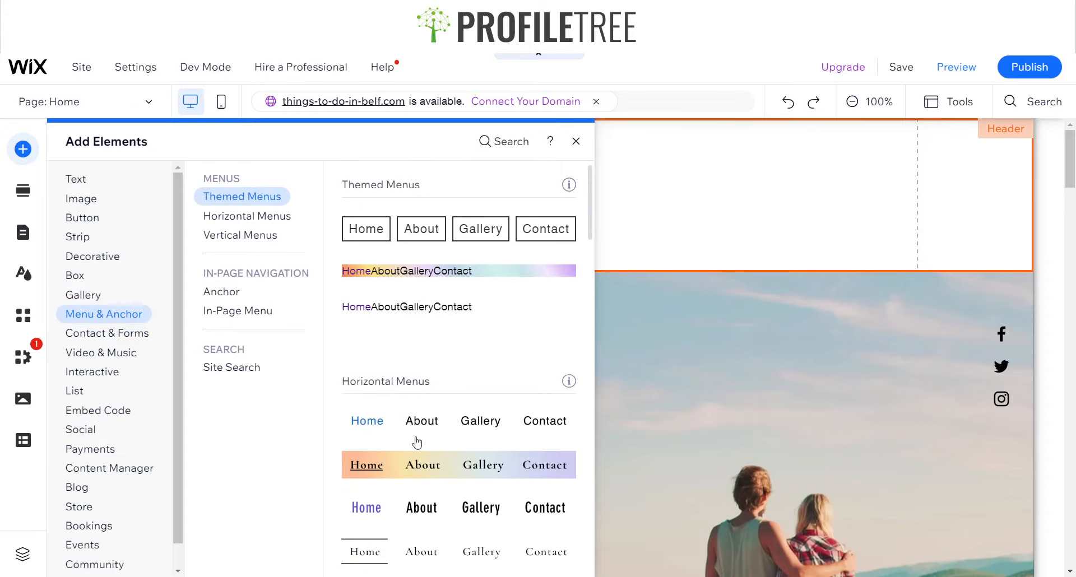
{"action": "left_click_drag", "start_coordinate": [392, 429], "coordinate": [411, 198]}
Open the design customisation for the new menu's container
{"action": "left_click", "coordinate": [446, 192]}
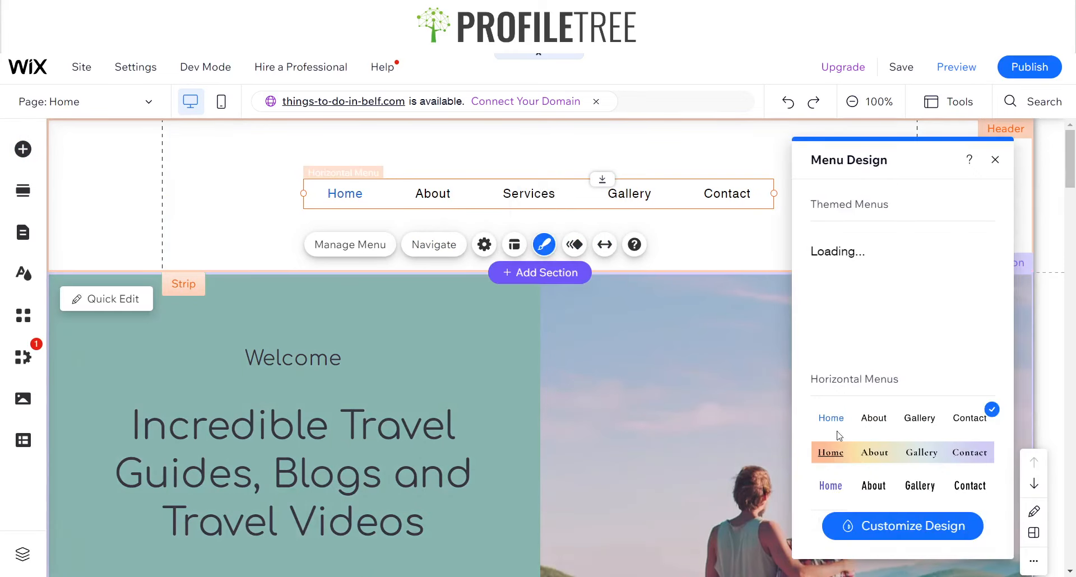
{"action": "left_click", "coordinate": [854, 530]}
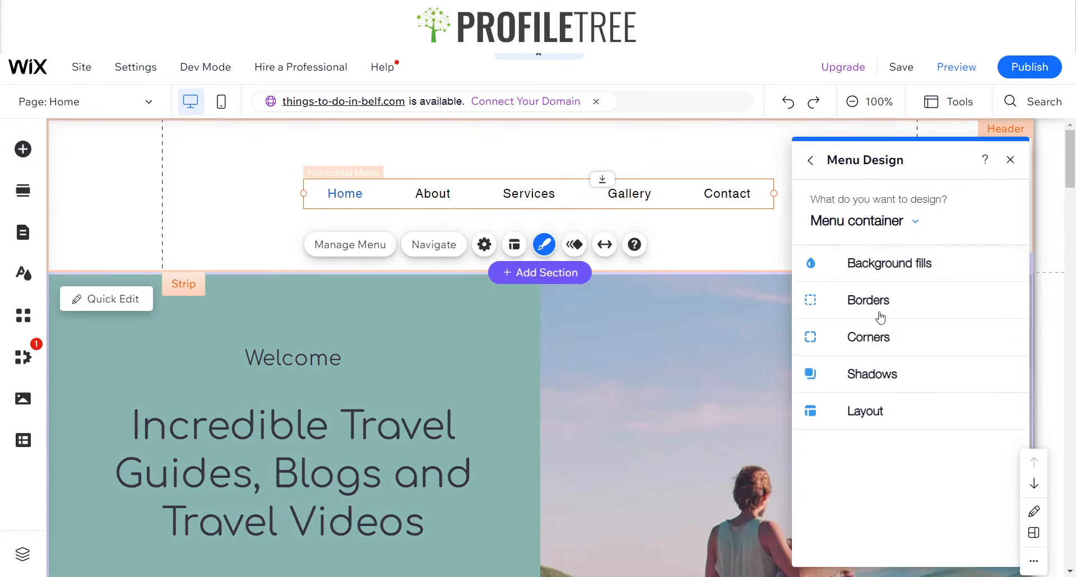
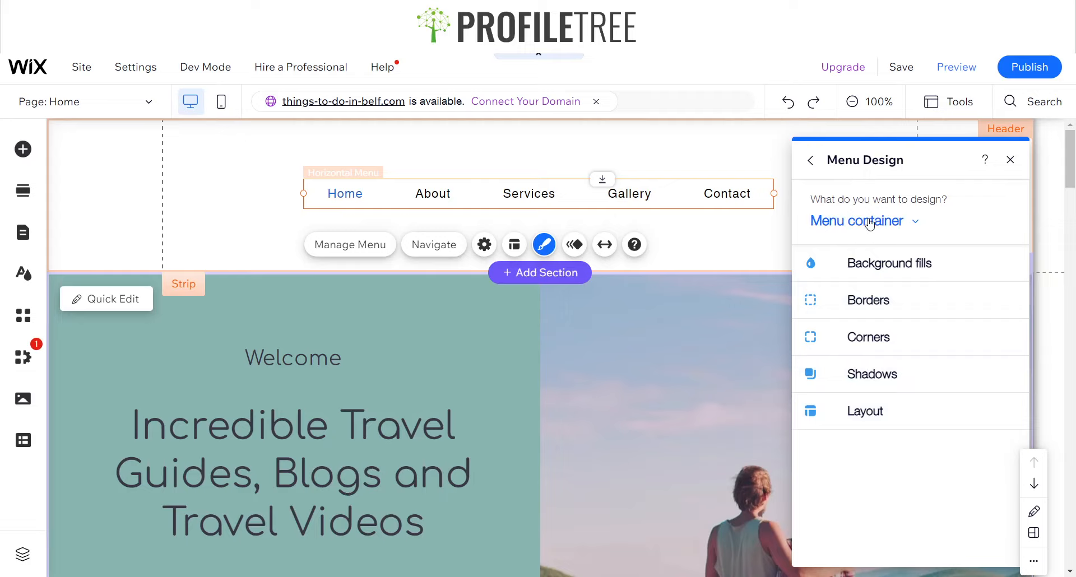
Switch the menu design to the menu items and set their text font to Comfortaa Regular
{"action": "left_click", "coordinate": [921, 215]}
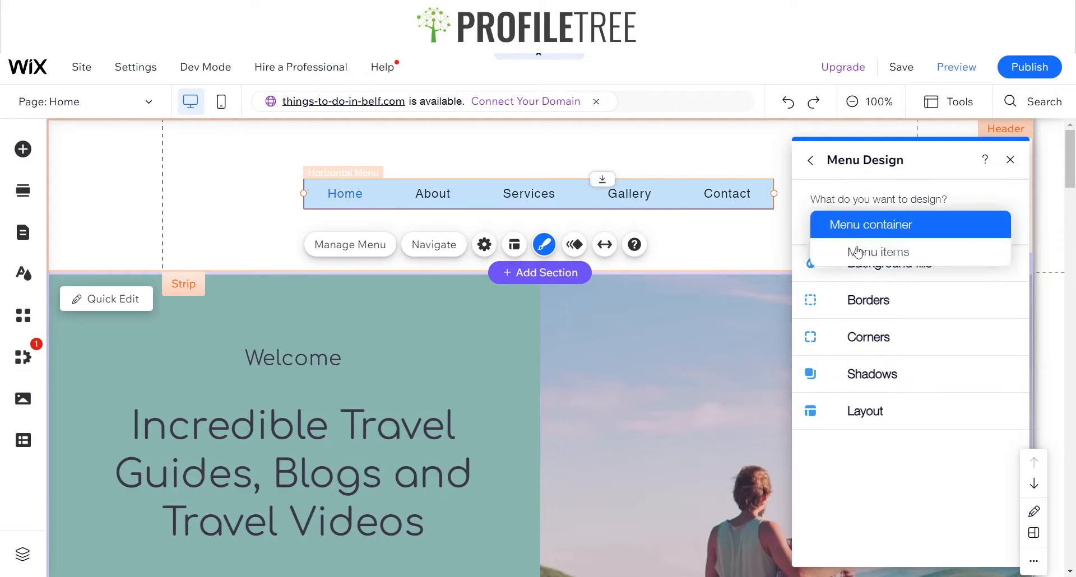
{"action": "left_click", "coordinate": [859, 247]}
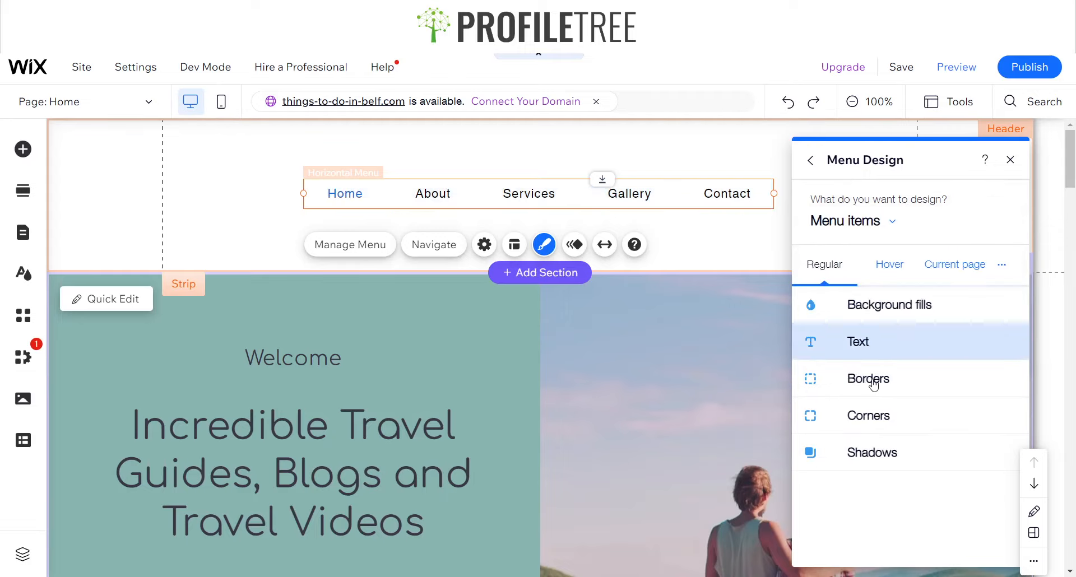
{"action": "left_click", "coordinate": [849, 347]}
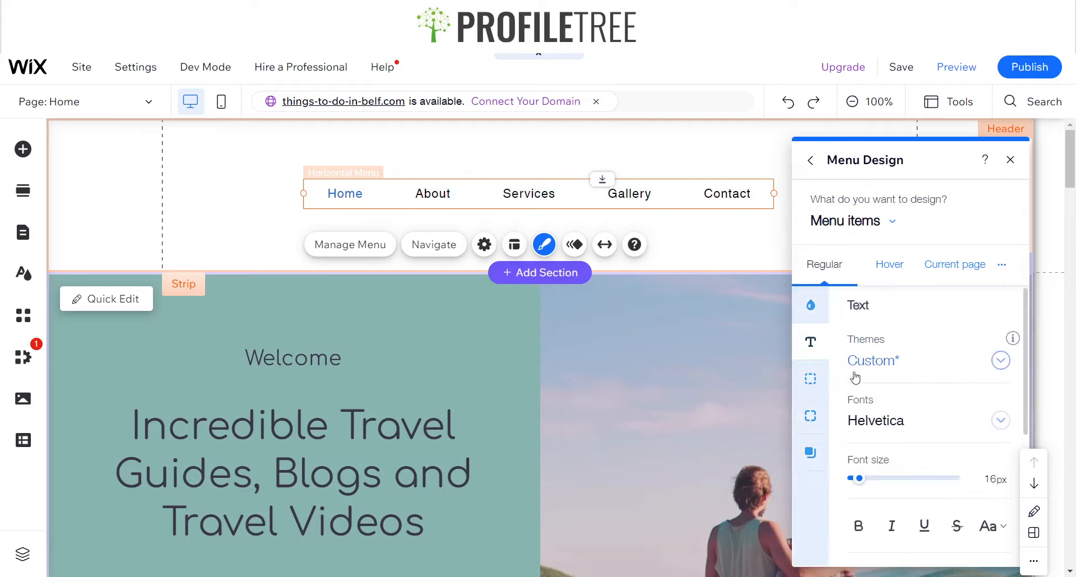
{"action": "left_click", "coordinate": [922, 430]}
{"action": "scroll", "coordinate": [905, 429], "scroll_direction": "up", "scroll_amount": 5}
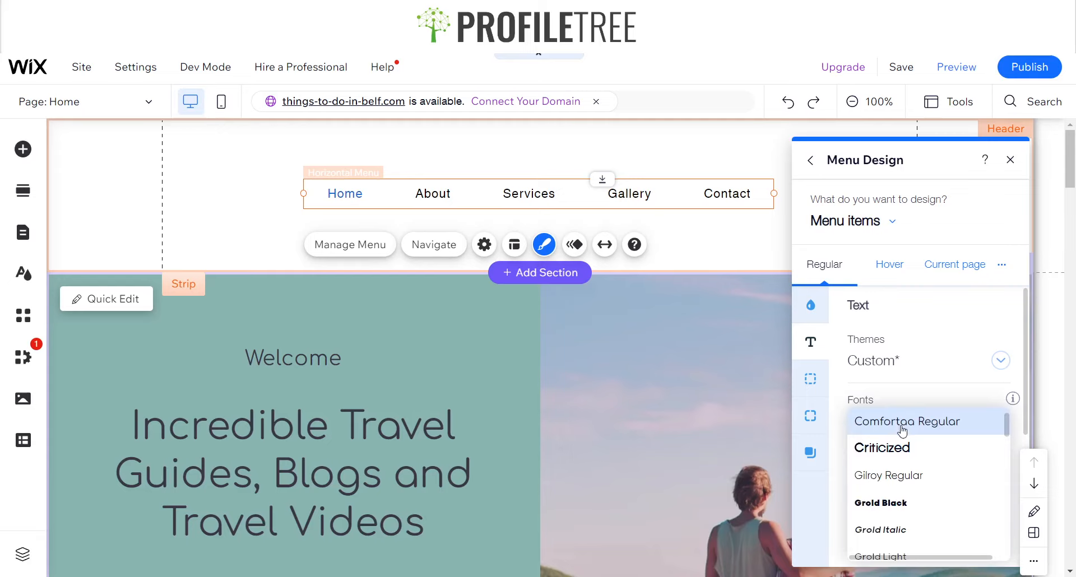
{"action": "left_click", "coordinate": [902, 430]}
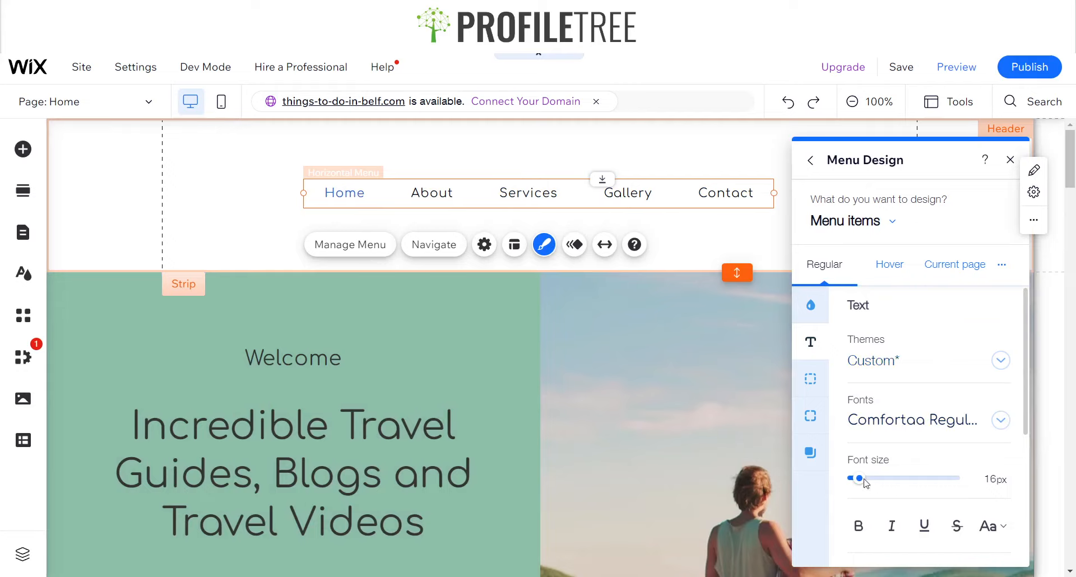
Set the menu items' hover text colour to the custom green #8CBEA8
{"action": "scroll", "coordinate": [874, 448], "scroll_direction": "down", "scroll_amount": 3}
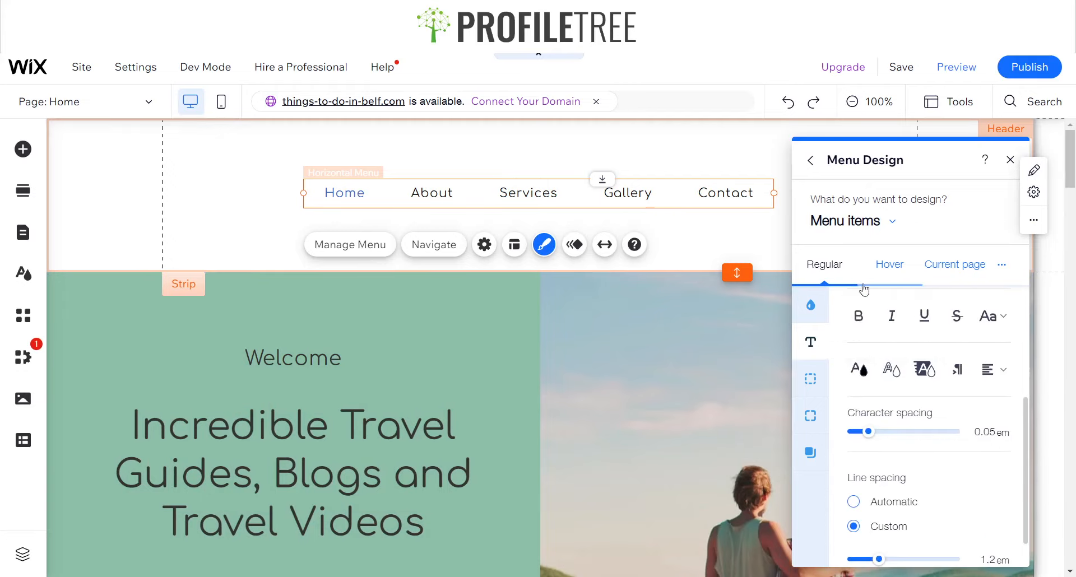
{"action": "left_click", "coordinate": [893, 280]}
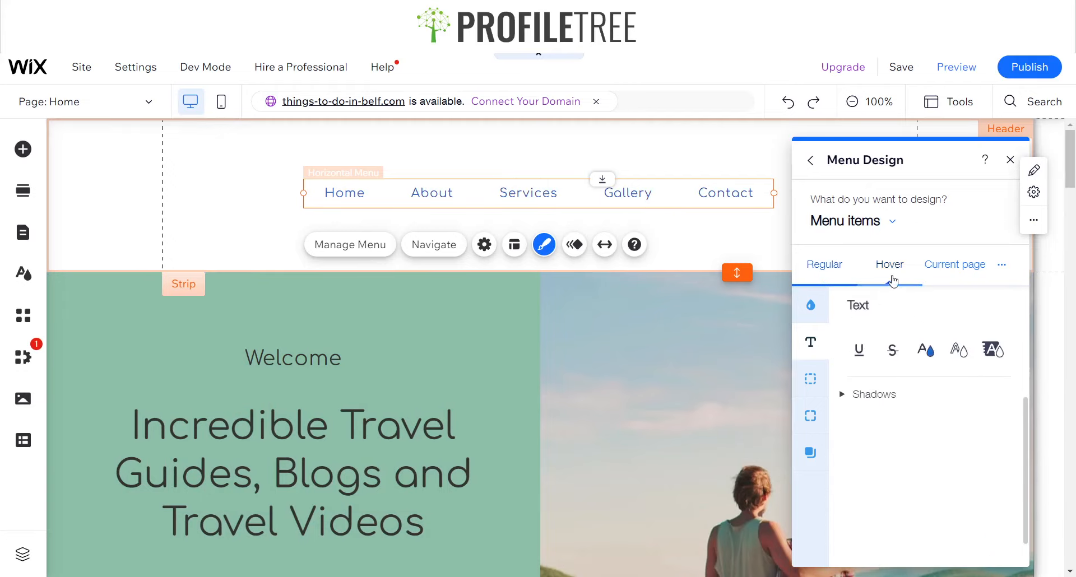
{"action": "left_click", "coordinate": [926, 350]}
{"action": "left_click", "coordinate": [638, 506]}
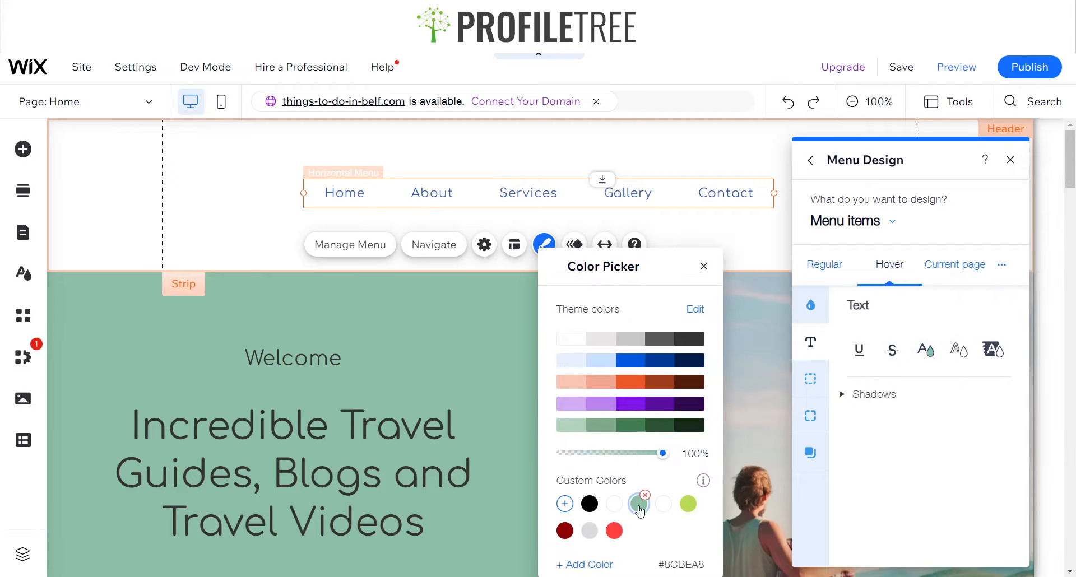
{"action": "left_click", "coordinate": [704, 267]}
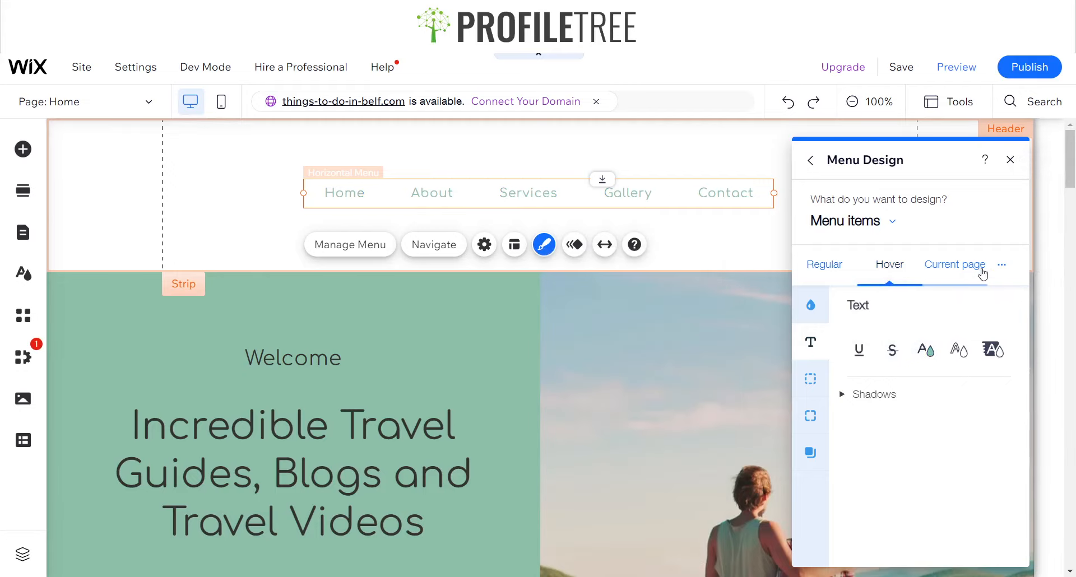
Set the current-page menu item's text colour to the same custom green #8CBEA8
{"action": "left_click", "coordinate": [961, 275]}
{"action": "left_click", "coordinate": [926, 350]}
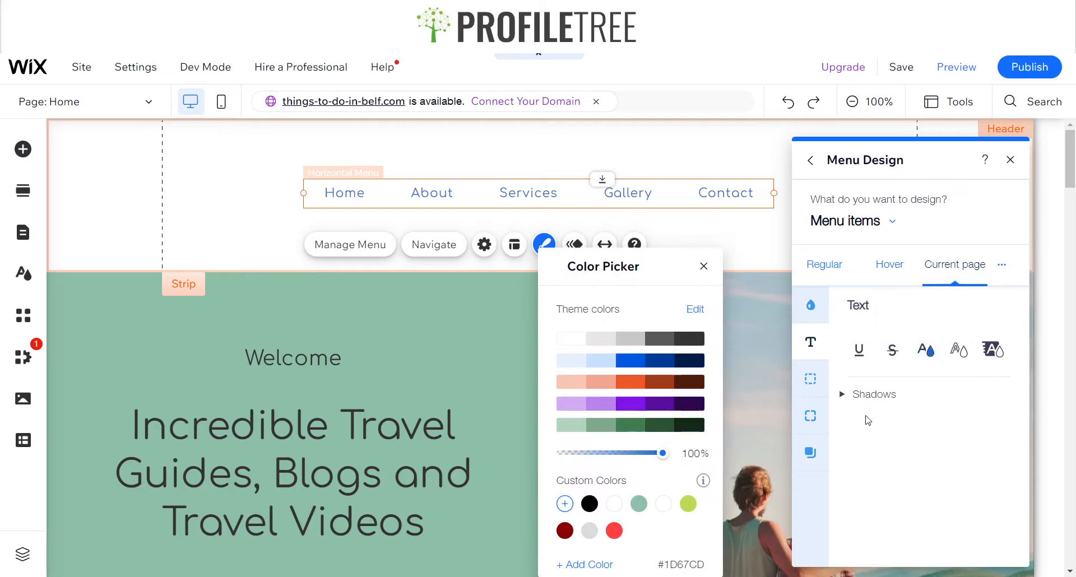
{"action": "left_click", "coordinate": [640, 505]}
{"action": "left_click", "coordinate": [703, 267]}
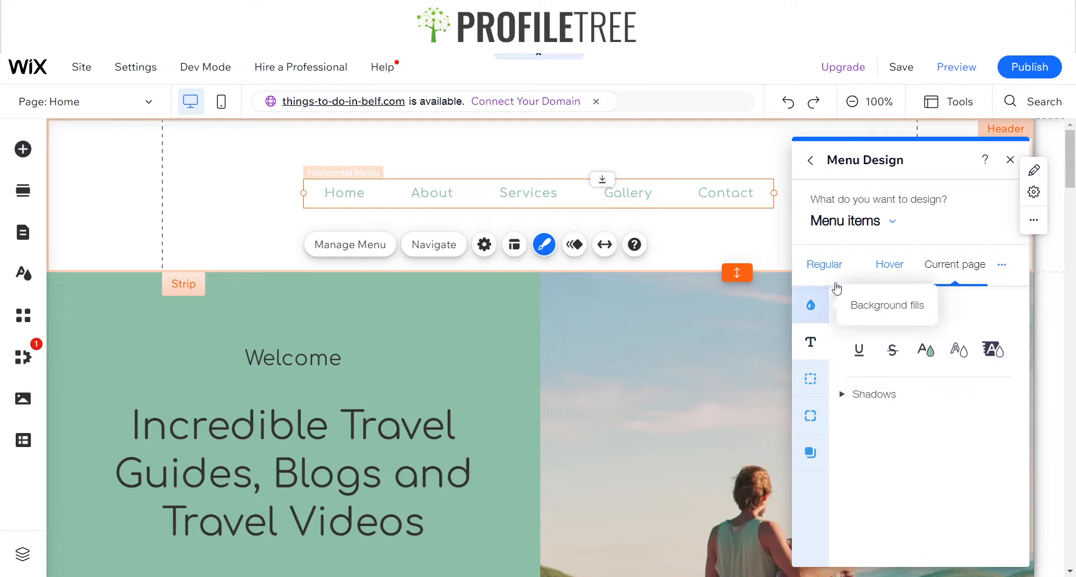
Try a background fill colour for the menu container, then close the menu design settings
{"action": "left_click", "coordinate": [858, 221]}
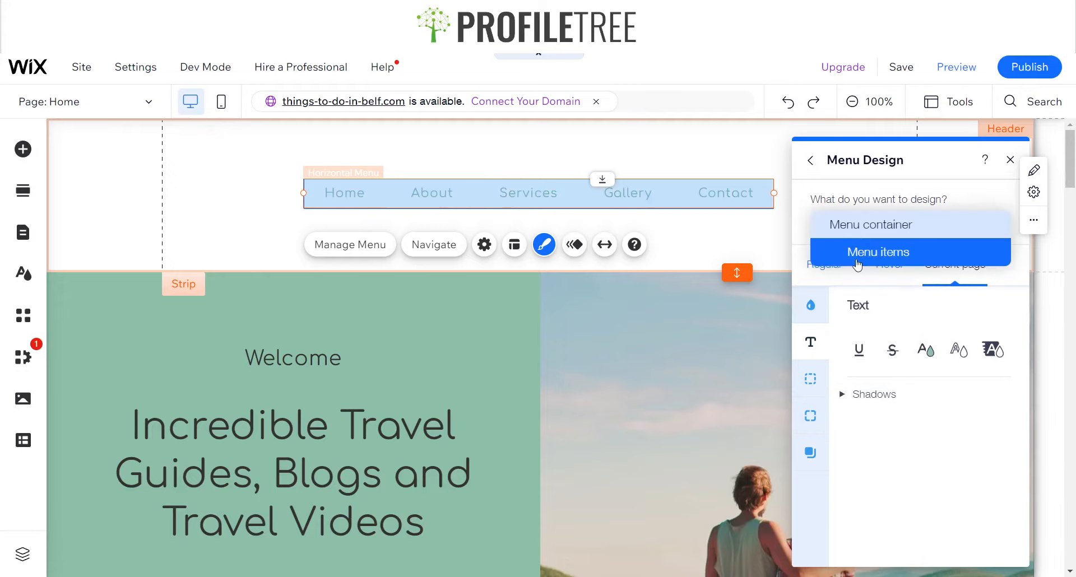
{"action": "left_click", "coordinate": [846, 221]}
{"action": "left_click", "coordinate": [859, 349]}
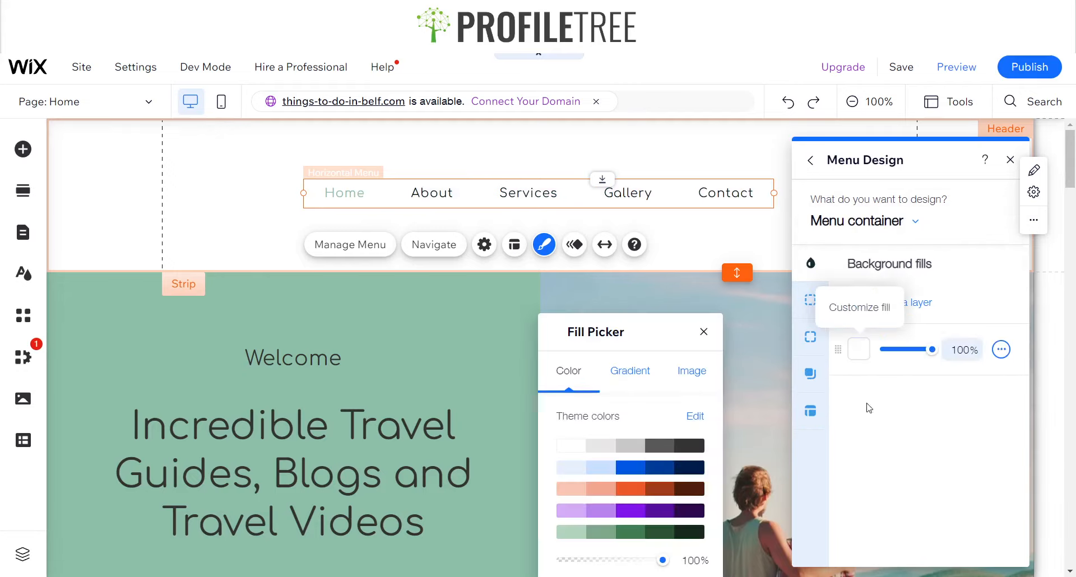
{"action": "left_click", "coordinate": [656, 448]}
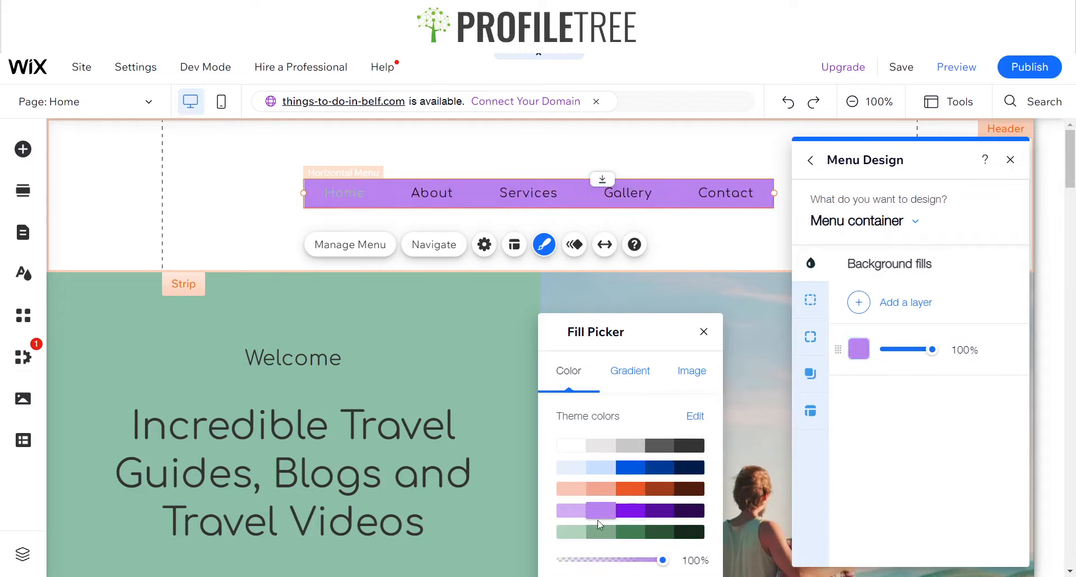
{"action": "left_click", "coordinate": [810, 300]}
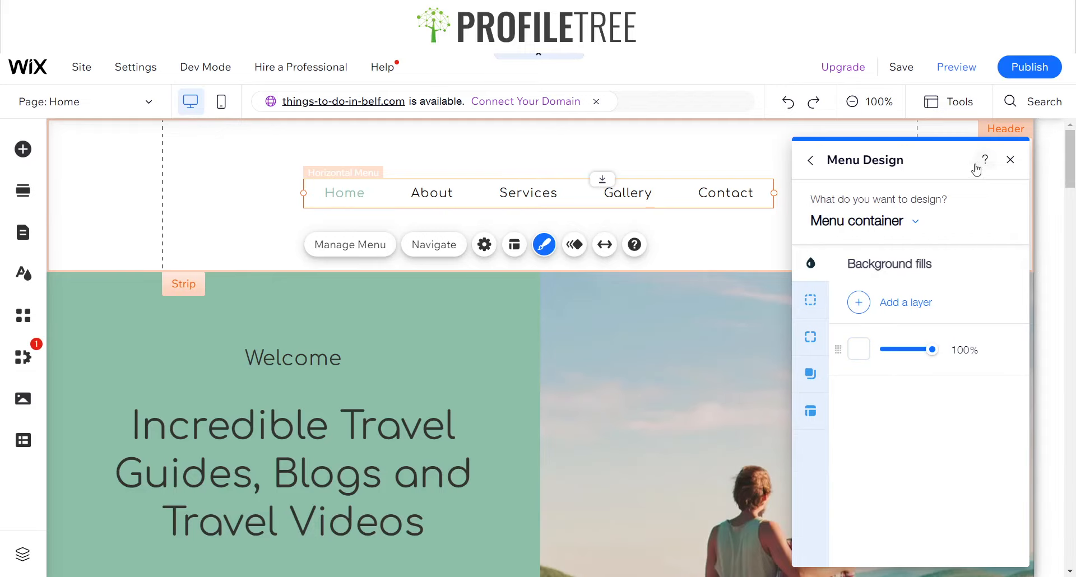
{"action": "left_click", "coordinate": [1009, 159]}
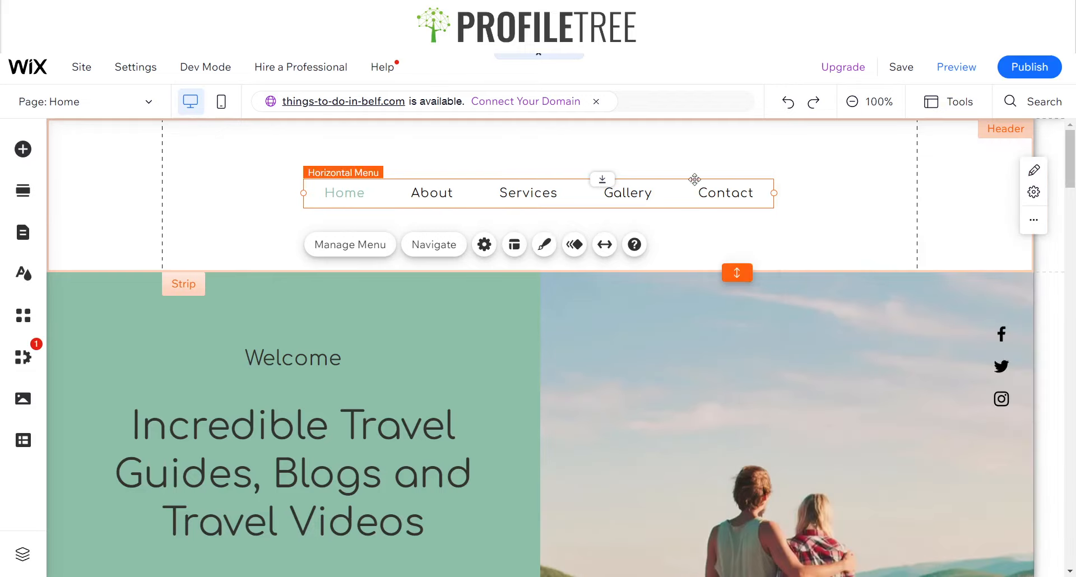
Move the horizontal menu lower in the header, about 36 px down
{"action": "left_click", "coordinate": [833, 252]}
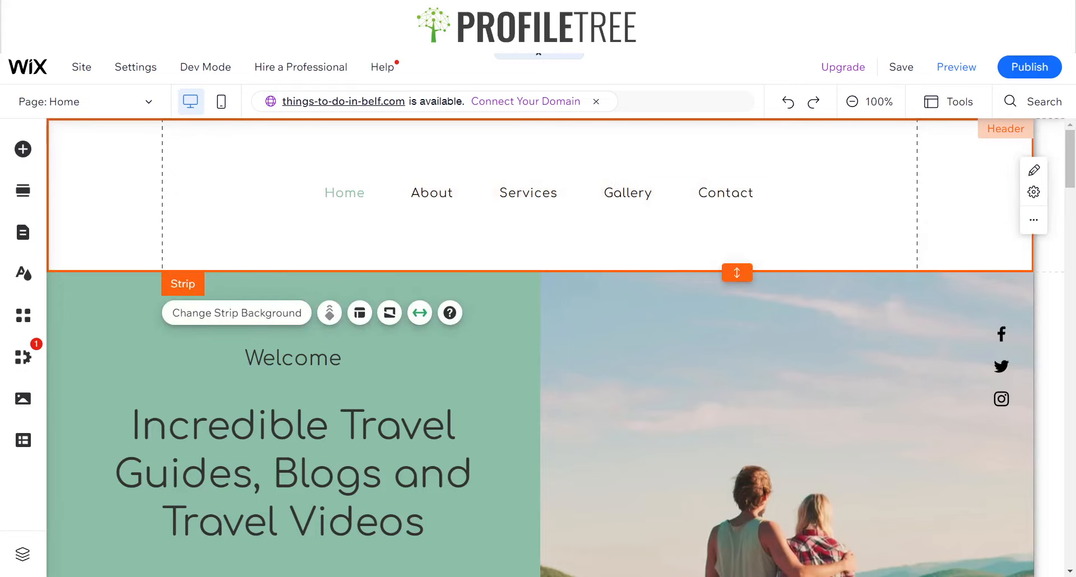
{"action": "left_click_drag", "start_coordinate": [547, 196], "coordinate": [552, 234]}
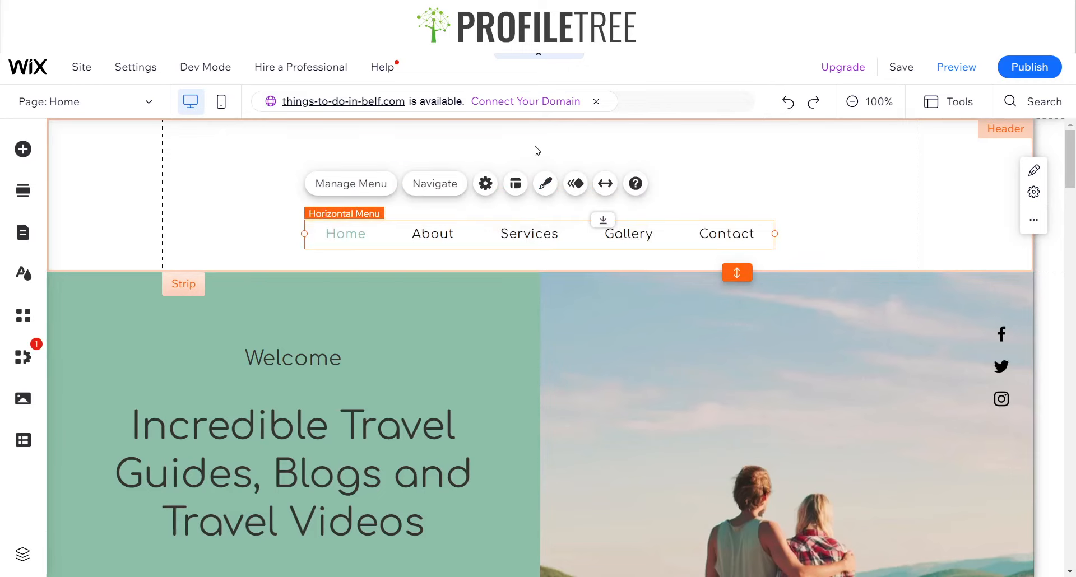
{"action": "left_click", "coordinate": [22, 232]}
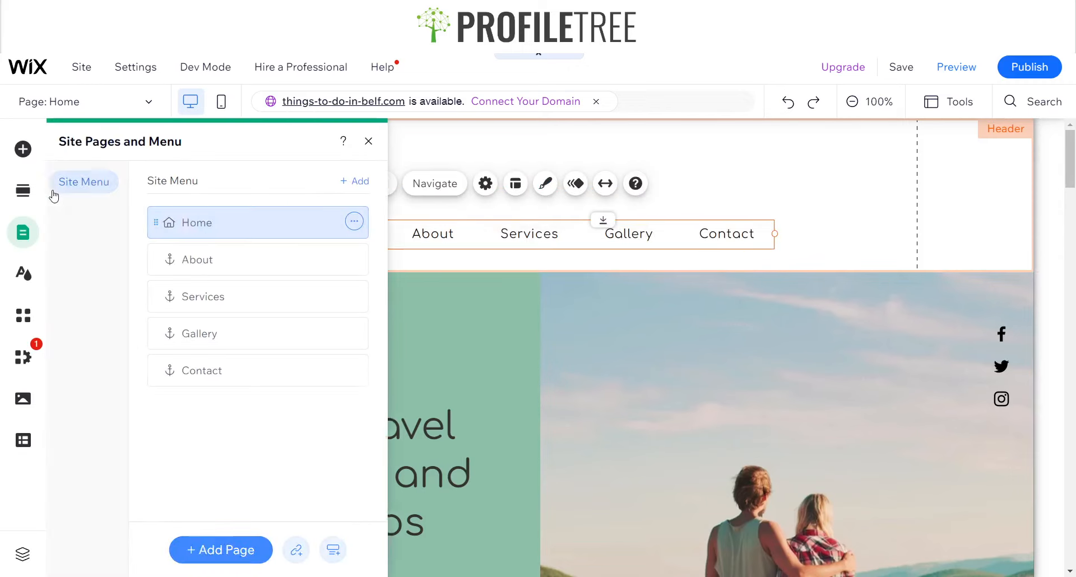
{"action": "left_click", "coordinate": [375, 141]}
Add a basic hexagon shape from the Decorative elements and place it at the top of the header above the menu
{"action": "left_click", "coordinate": [22, 149]}
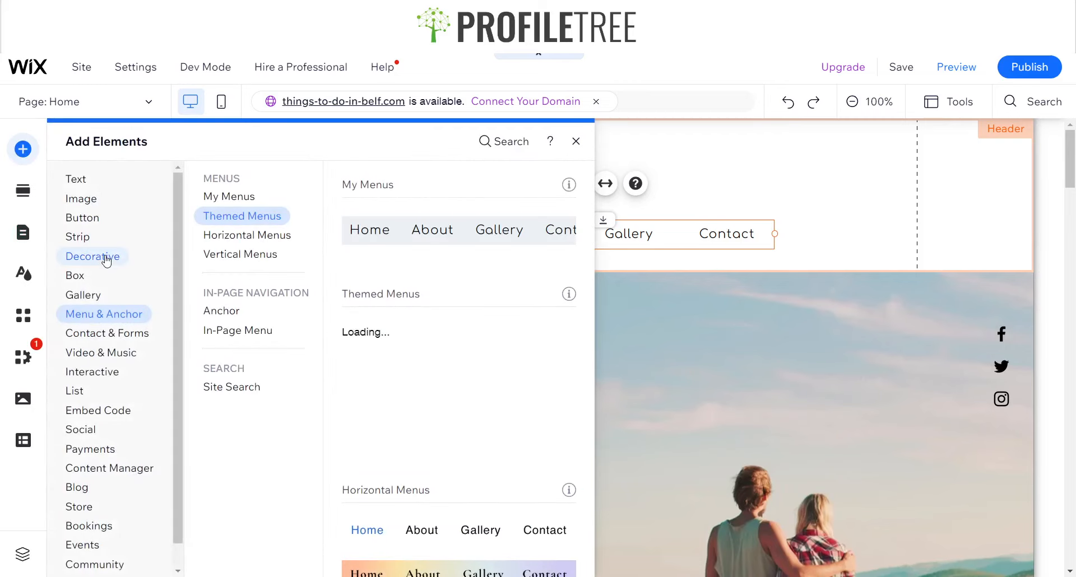
{"action": "left_click", "coordinate": [107, 258]}
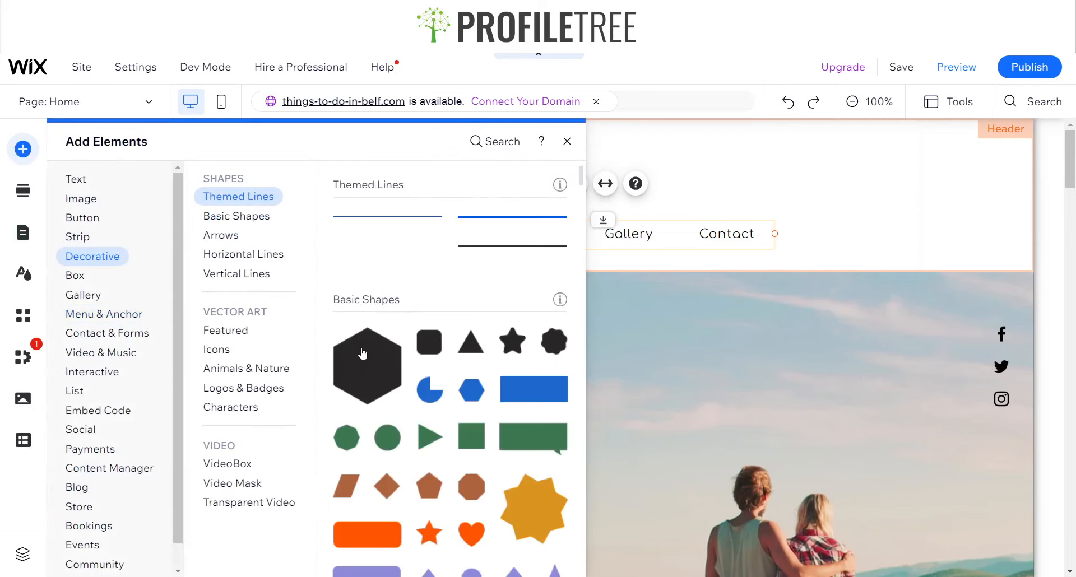
{"action": "left_click", "coordinate": [362, 356]}
{"action": "left_click", "coordinate": [548, 194]}
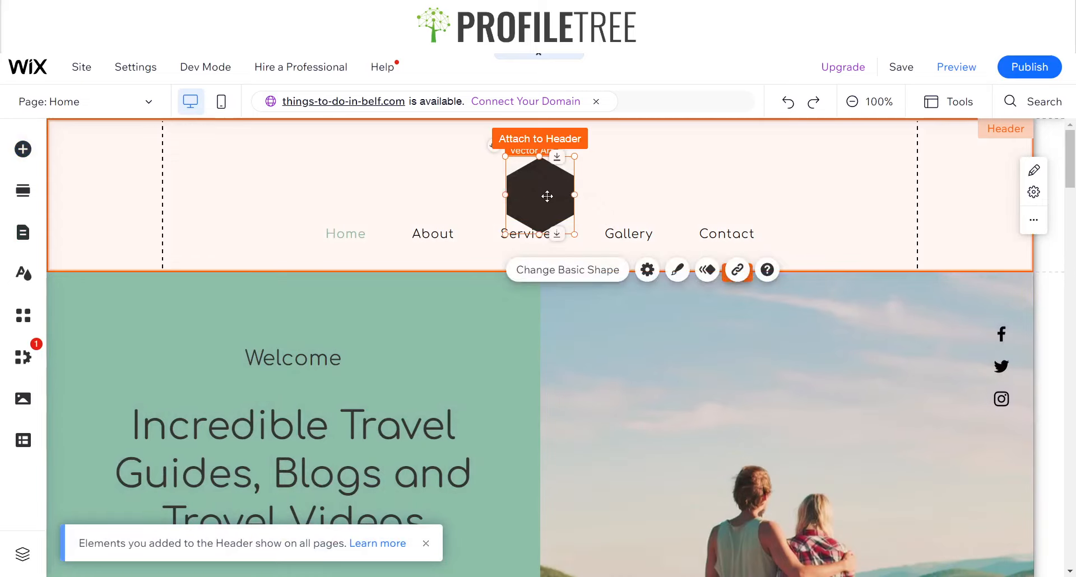
{"action": "left_click_drag", "start_coordinate": [548, 194], "coordinate": [547, 169]}
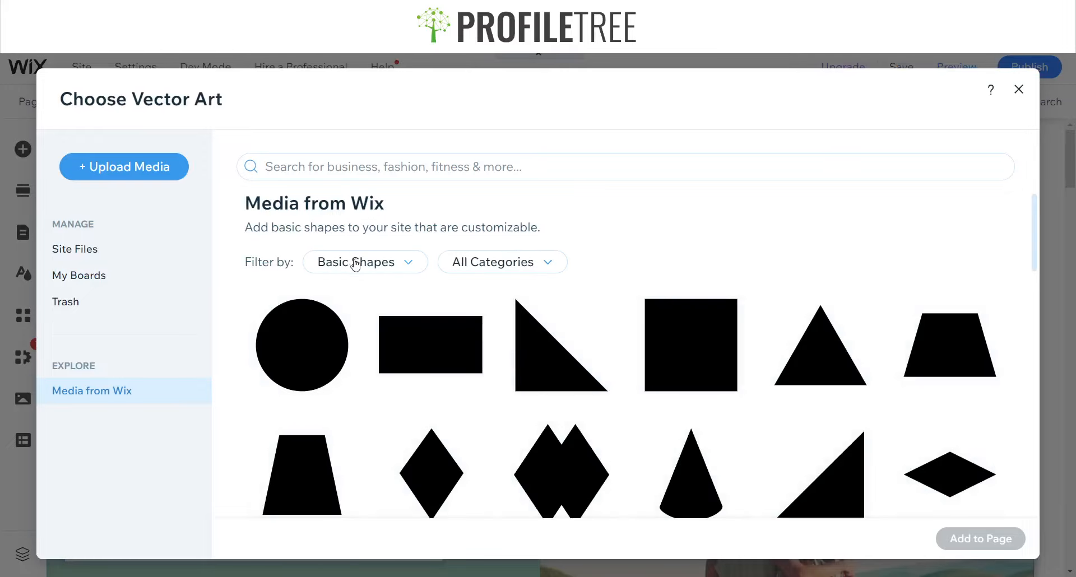
Replace the shape with a Nature vector art of hills, sun and trees, searched under Vector Art
{"action": "left_click", "coordinate": [356, 263]}
{"action": "left_click", "coordinate": [353, 324]}
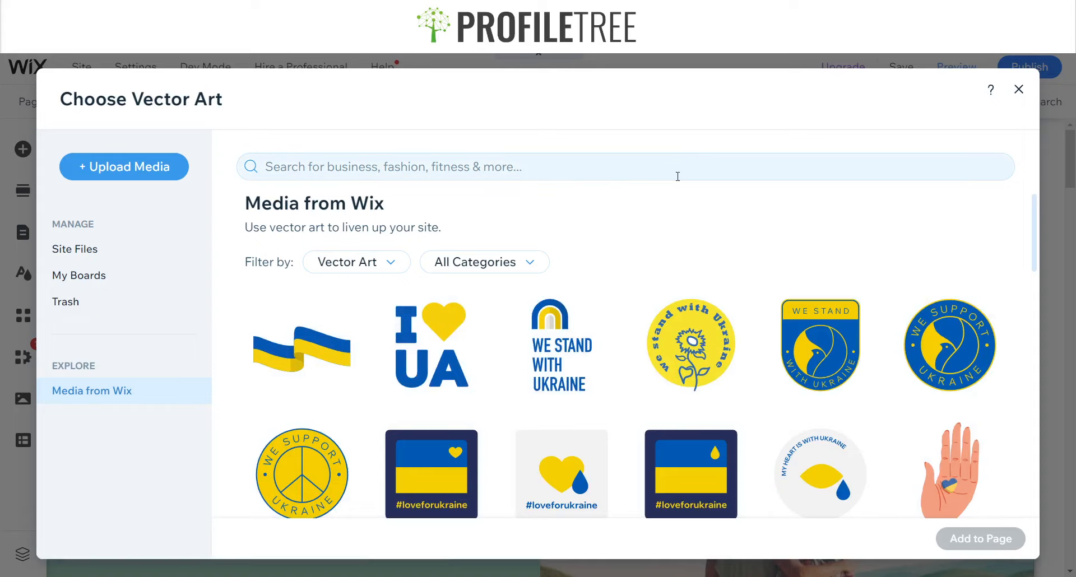
{"action": "left_click", "coordinate": [678, 177]}
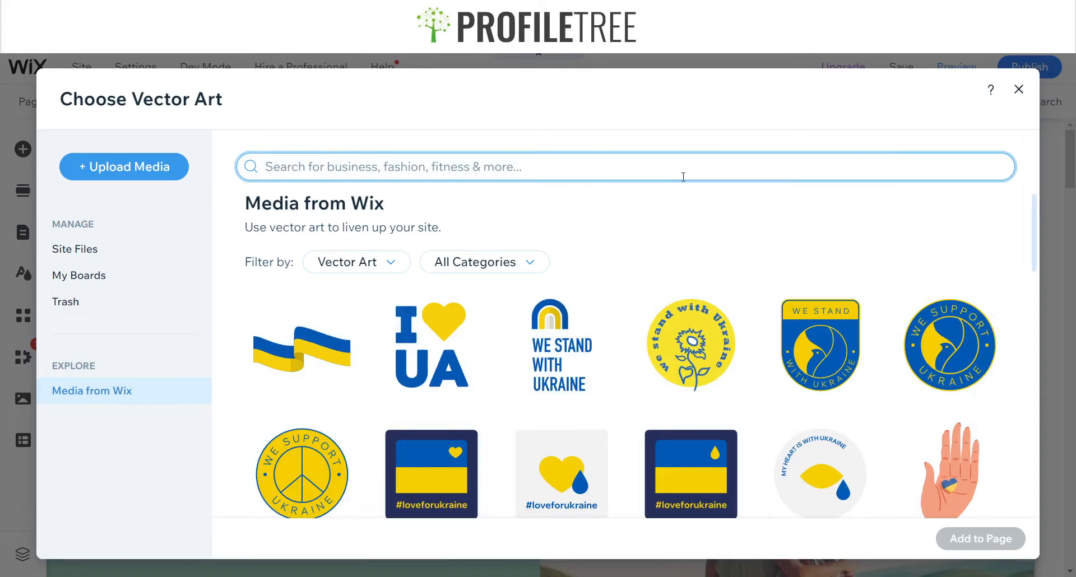
{"action": "type", "text": "Nature"}
{"action": "key", "text": "Return"}
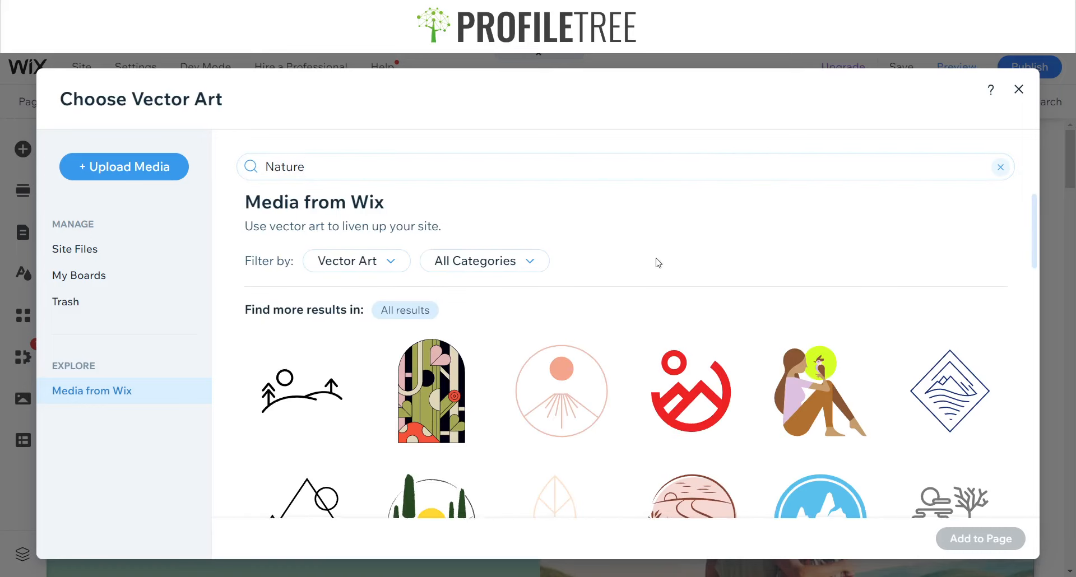
{"action": "scroll", "coordinate": [655, 259], "scroll_direction": "down", "scroll_amount": 3}
{"action": "scroll", "coordinate": [868, 351], "scroll_direction": "down", "scroll_amount": 3}
{"action": "scroll", "coordinate": [868, 350], "scroll_direction": "down", "scroll_amount": 2}
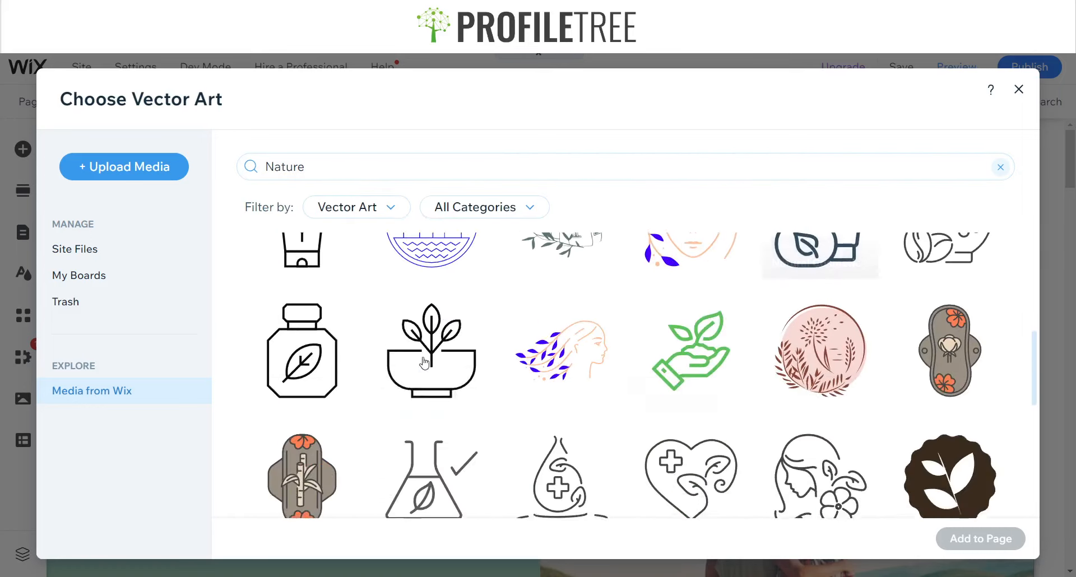
{"action": "scroll", "coordinate": [432, 385], "scroll_direction": "up", "scroll_amount": 6}
{"action": "scroll", "coordinate": [303, 364], "scroll_direction": "up", "scroll_amount": 1}
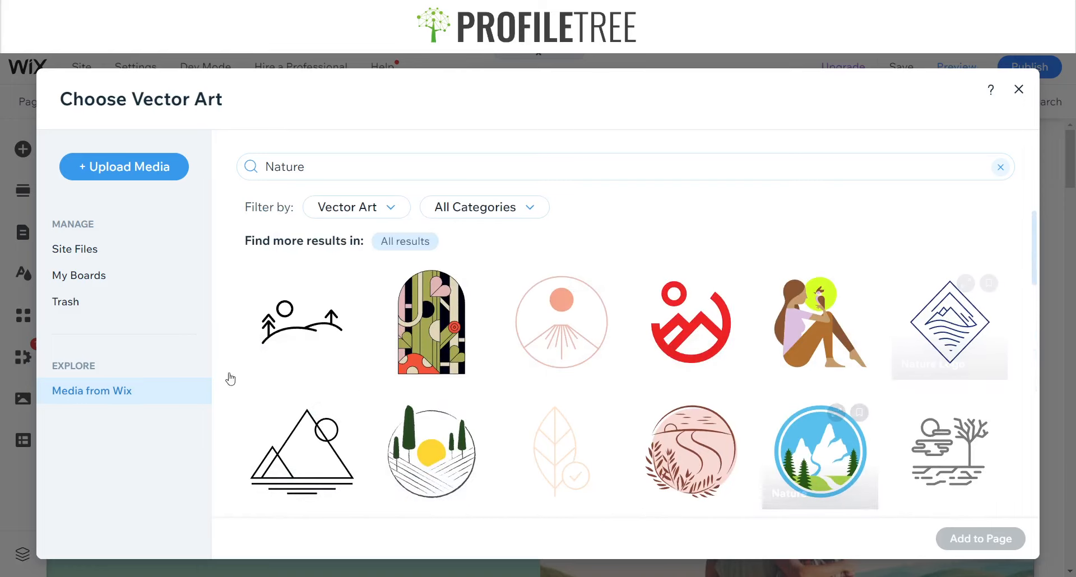
{"action": "left_click", "coordinate": [281, 359]}
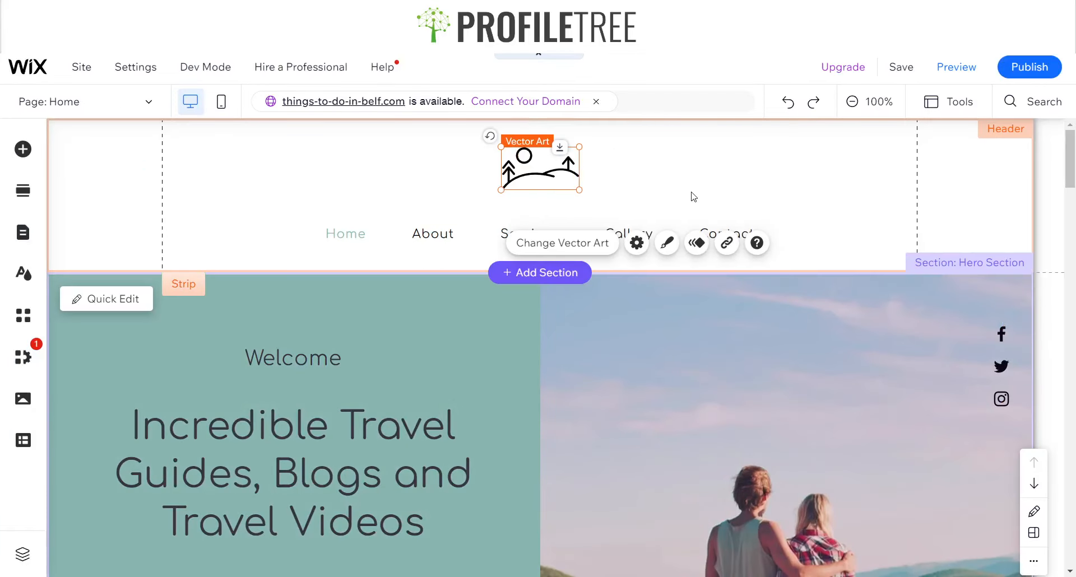
{"action": "left_click", "coordinate": [595, 198]}
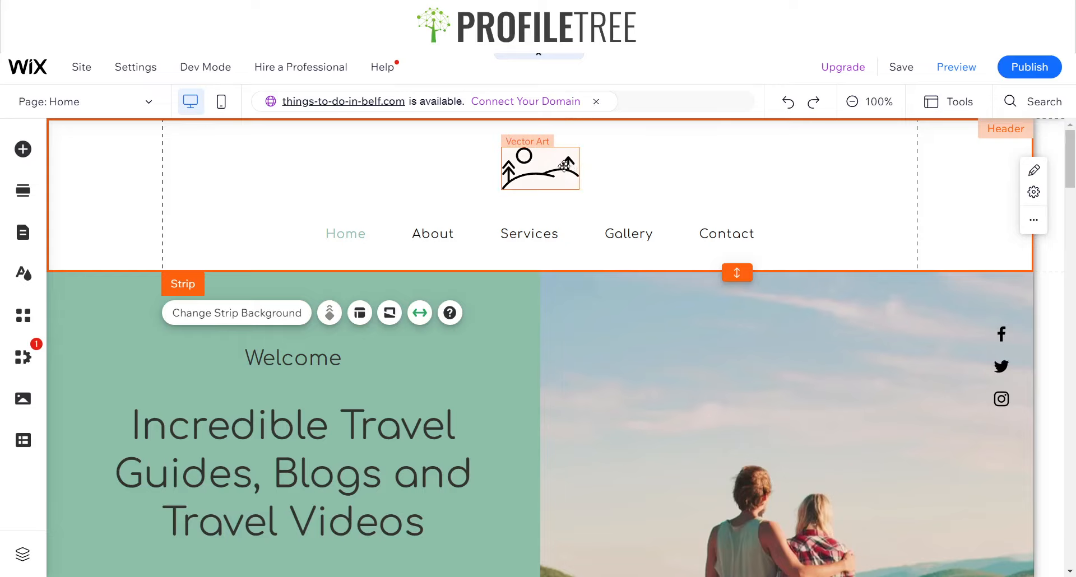
Open the site dashboard and go to the Website page under Site & App
{"action": "left_click", "coordinate": [81, 67]}
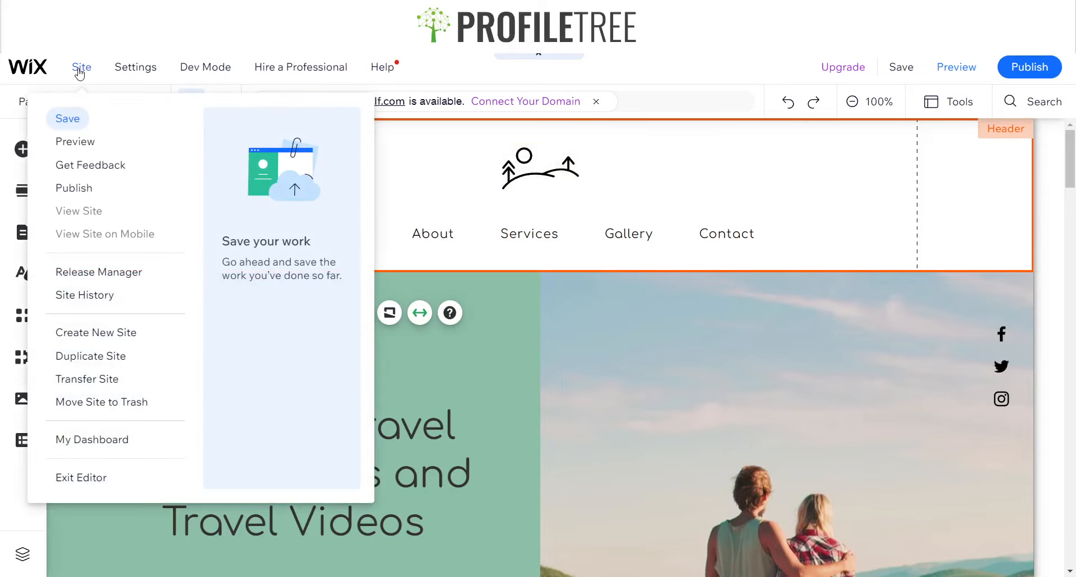
{"action": "left_click", "coordinate": [83, 442]}
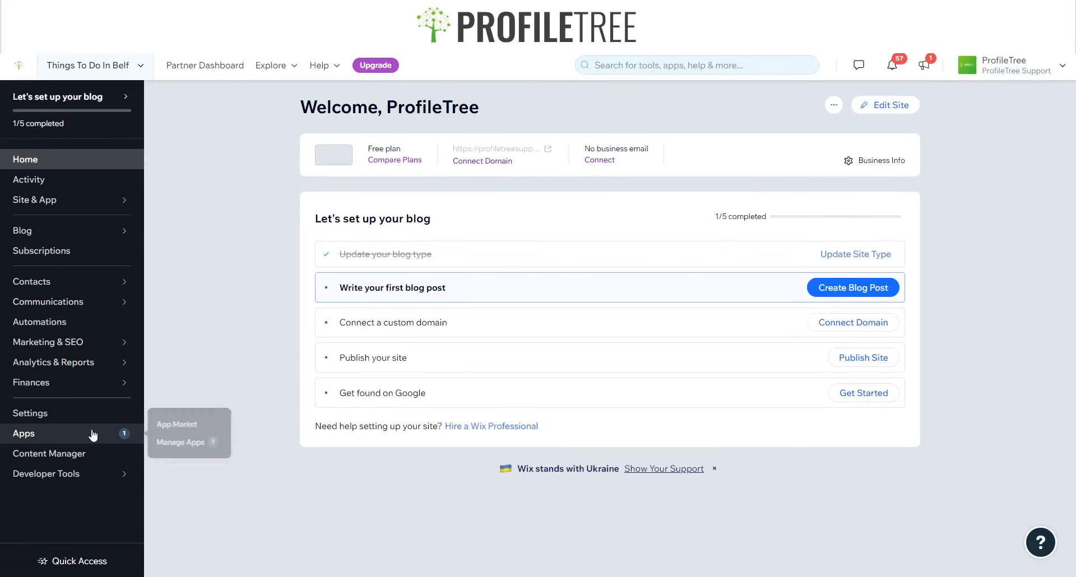
{"action": "mouse_move", "coordinate": [66, 486]}
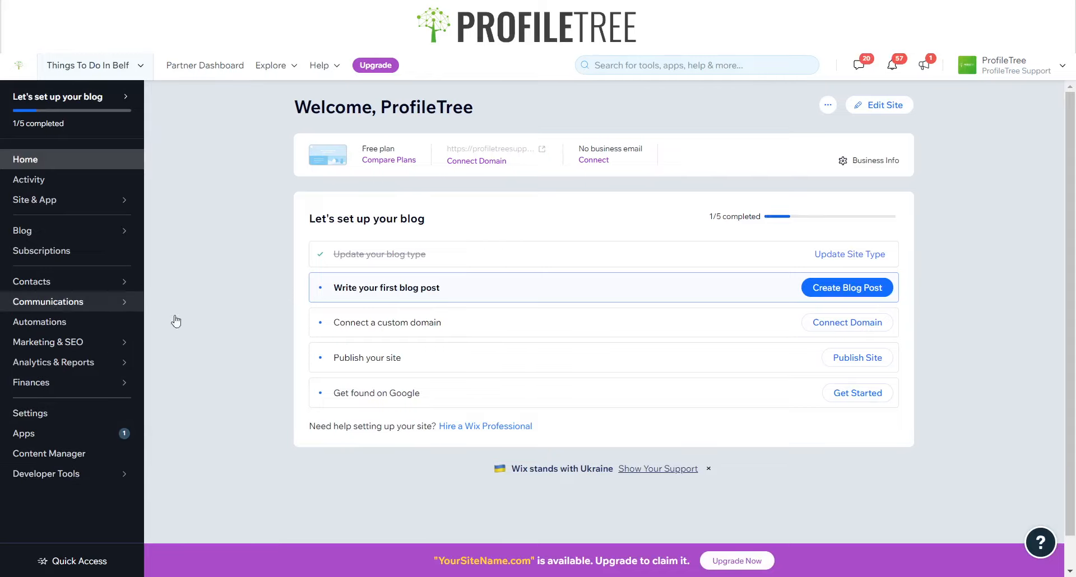
{"action": "left_click", "coordinate": [90, 200]}
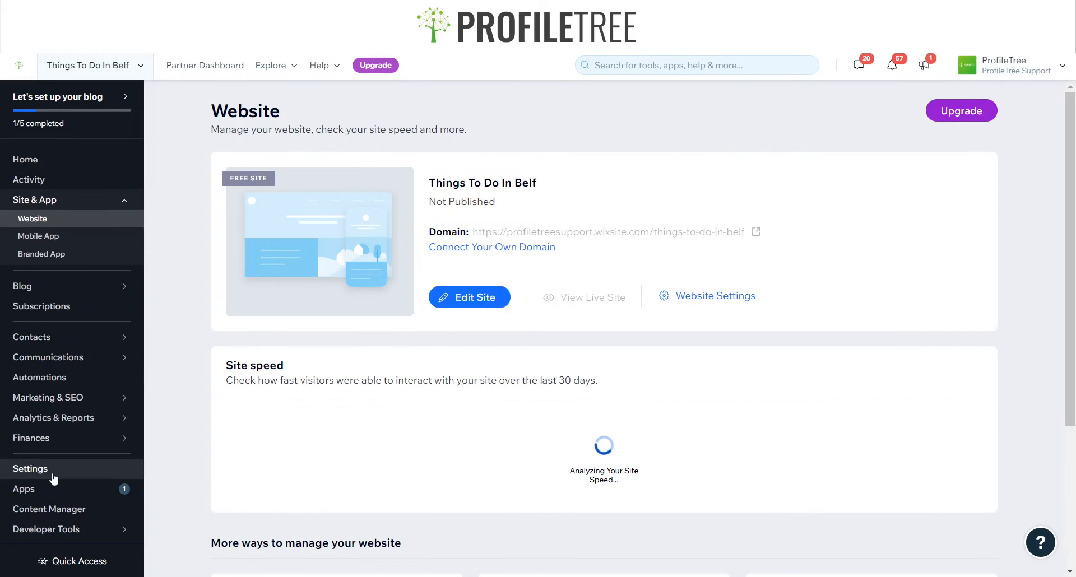
Open the Logo Maker under Marketing & SEO and start a new logo named Things to do in Belfast
{"action": "mouse_move", "coordinate": [67, 443]}
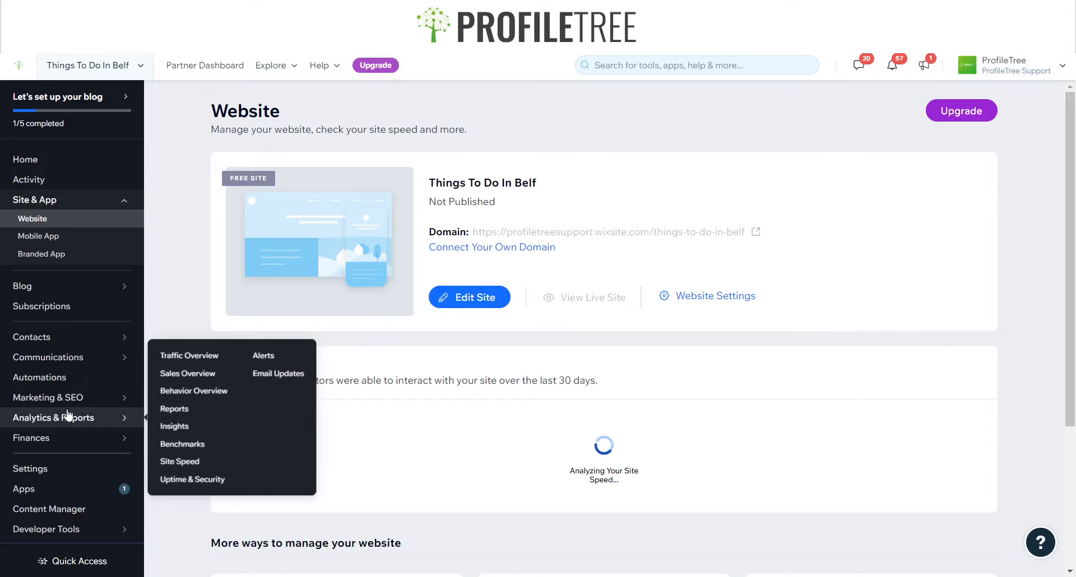
{"action": "mouse_move", "coordinate": [65, 404]}
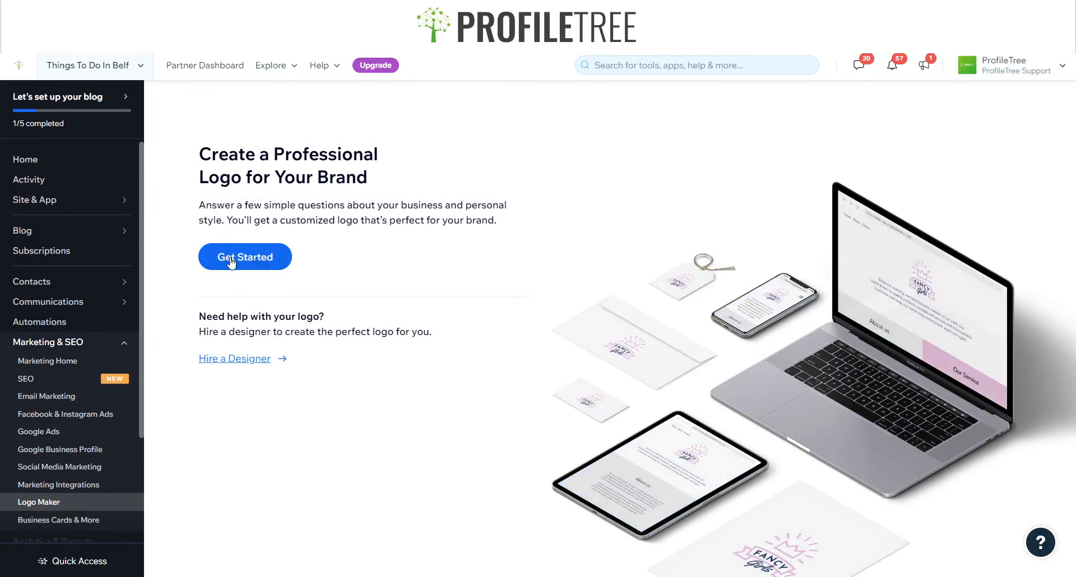
{"action": "left_click", "coordinate": [231, 262]}
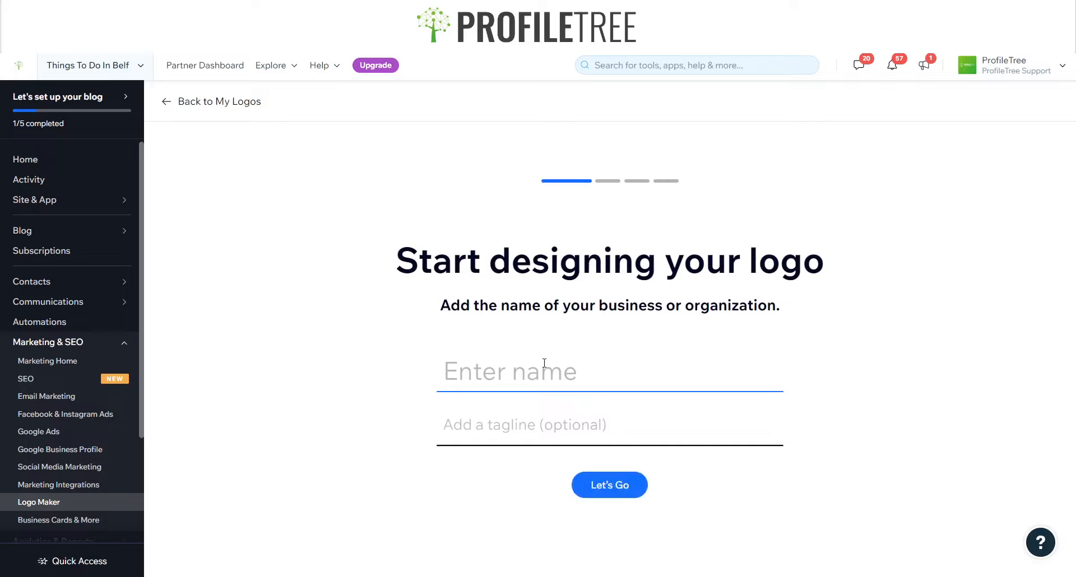
{"action": "type", "text": "Things to do in Belfast"}
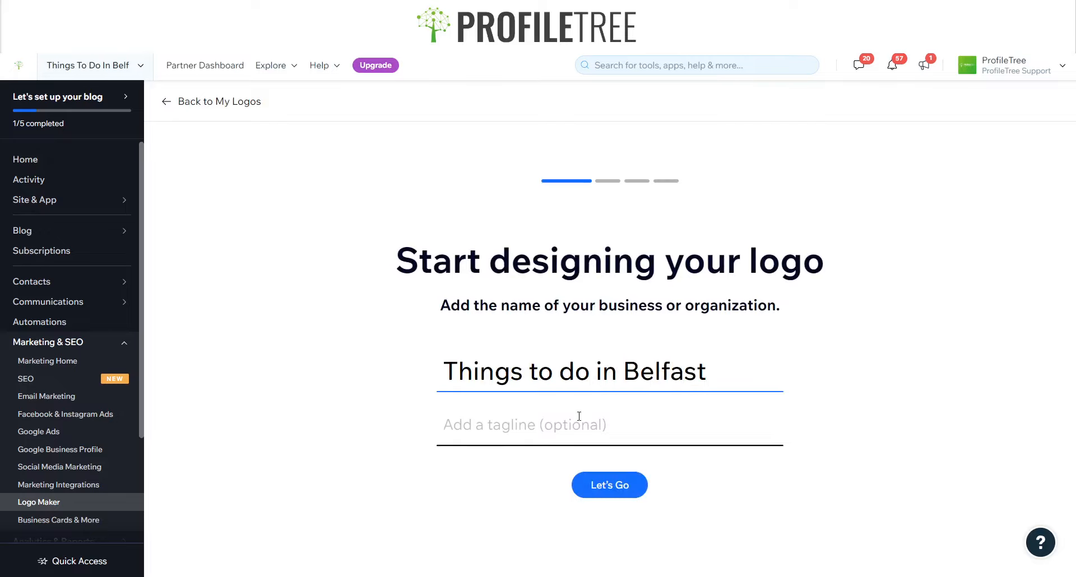
{"action": "left_click", "coordinate": [608, 485]}
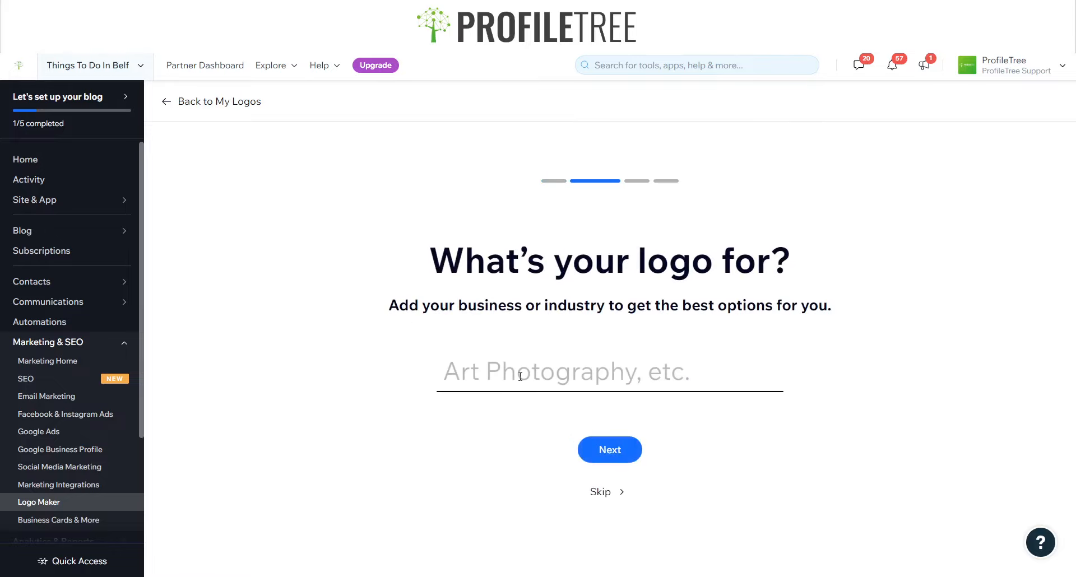
Set the logo's business type to Nature Blog and continue
{"action": "left_click", "coordinate": [527, 378]}
{"action": "type", "text": "Nature Blog"}
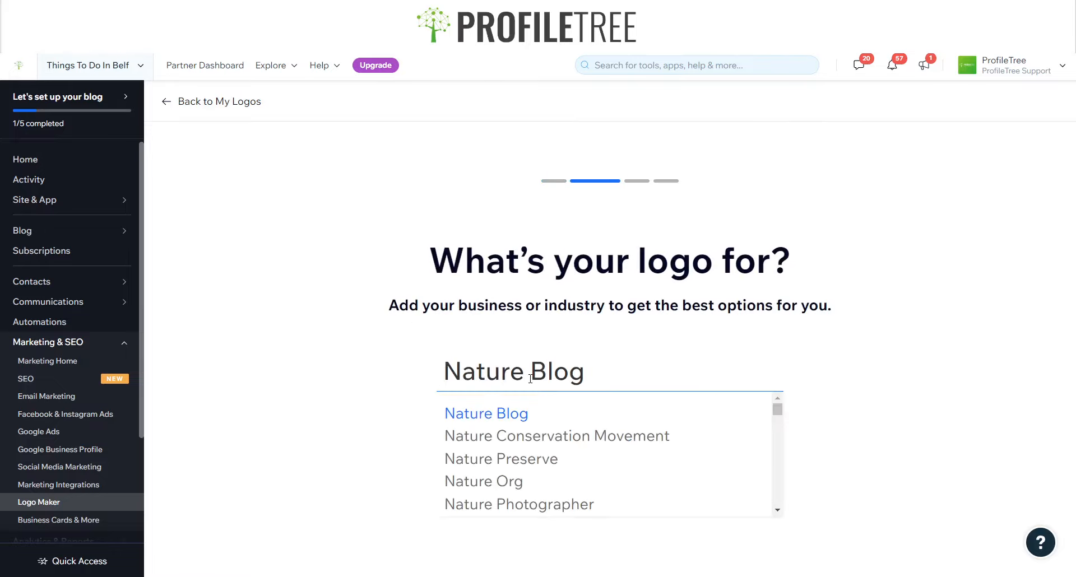
{"action": "left_click", "coordinate": [538, 422]}
{"action": "left_click", "coordinate": [611, 448]}
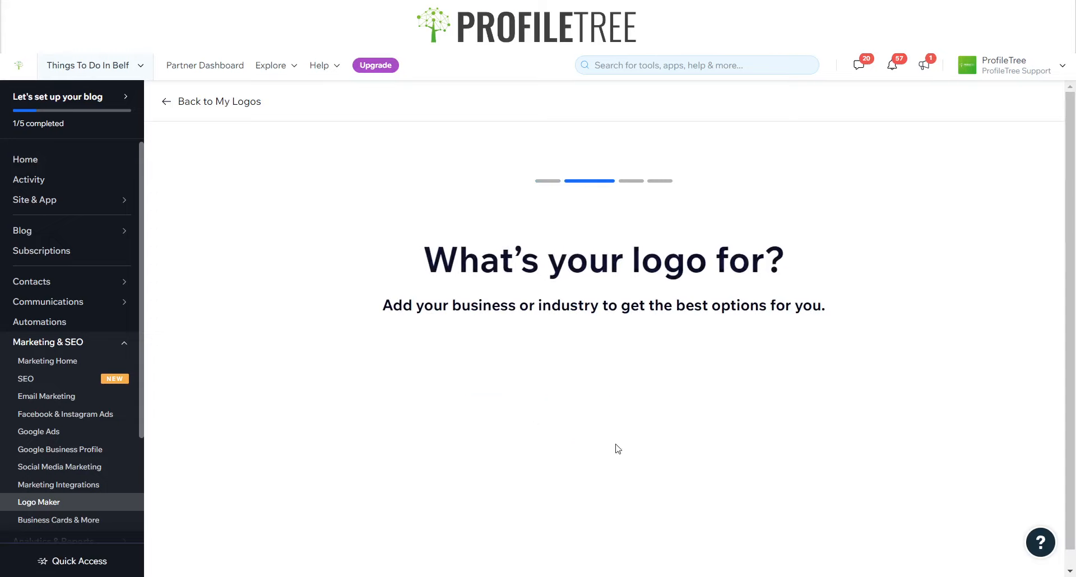
{"action": "left_click", "coordinate": [511, 381]}
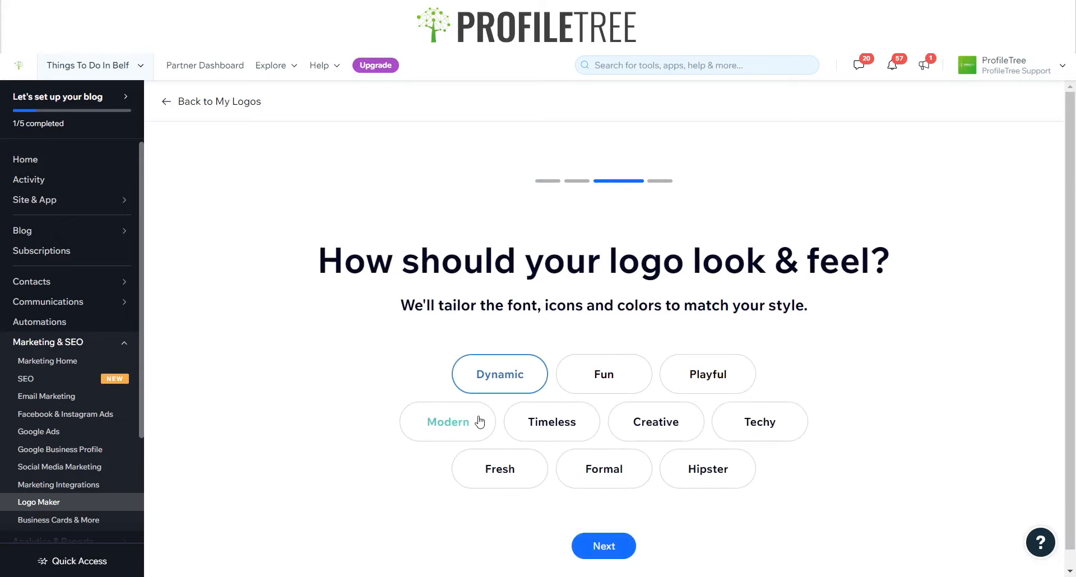
Choose Modern and Formal as the logo's look and feel and continue
{"action": "left_click", "coordinate": [481, 423]}
{"action": "left_click", "coordinate": [619, 470]}
{"action": "left_click", "coordinate": [602, 545]}
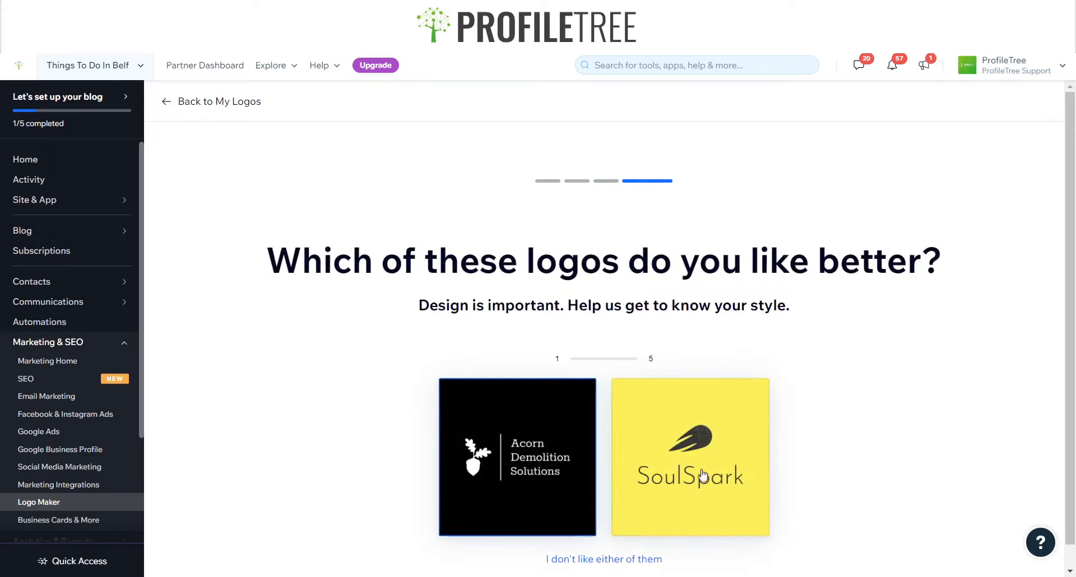
Answer the five logo style comparisons, picking a preferred design or rejecting both each time
{"action": "left_click", "coordinate": [738, 479]}
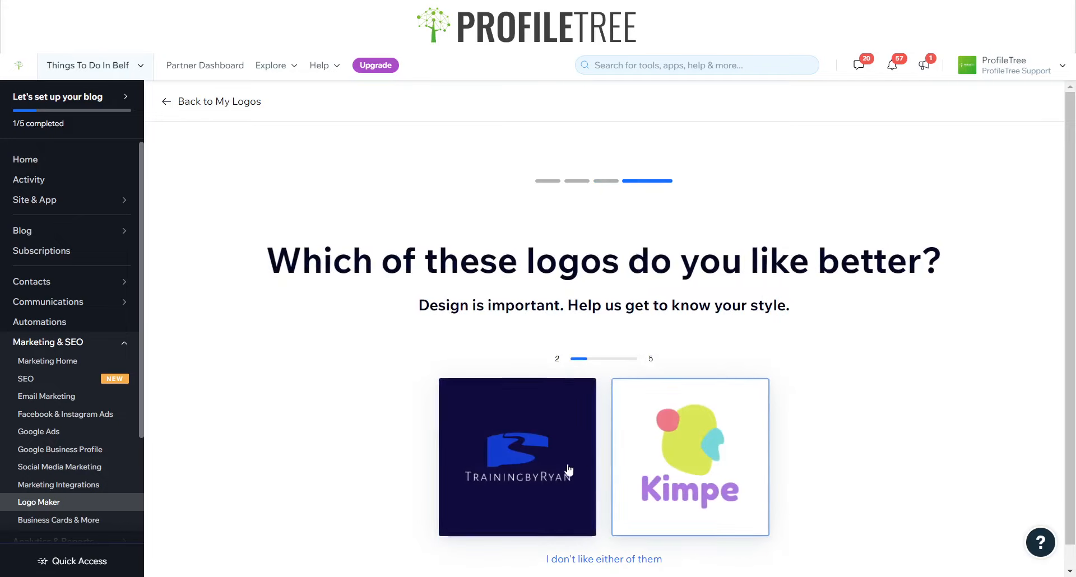
{"action": "left_click", "coordinate": [537, 470]}
{"action": "left_click", "coordinate": [634, 560]}
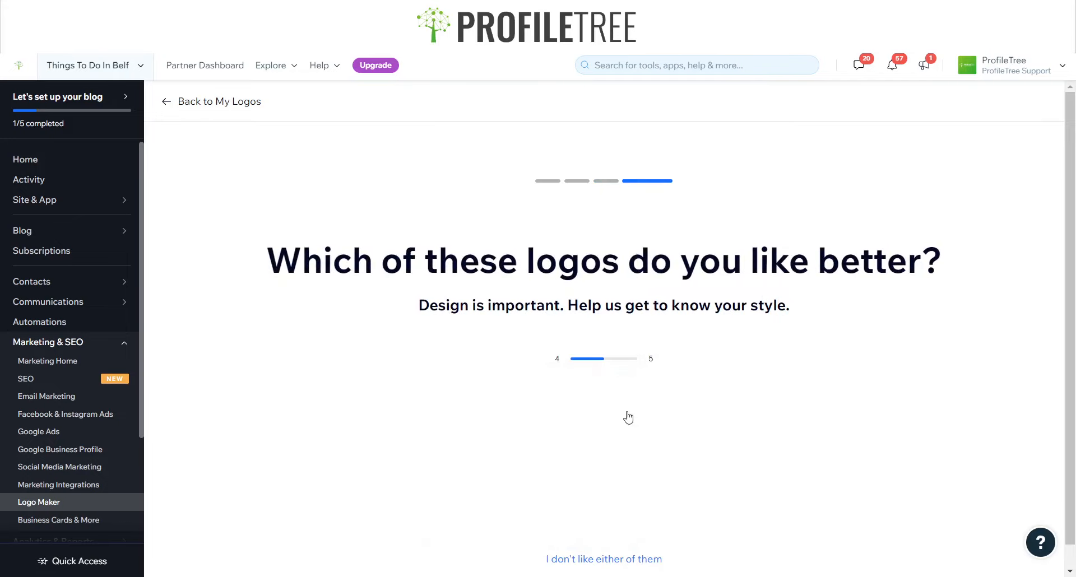
{"action": "left_click", "coordinate": [574, 559]}
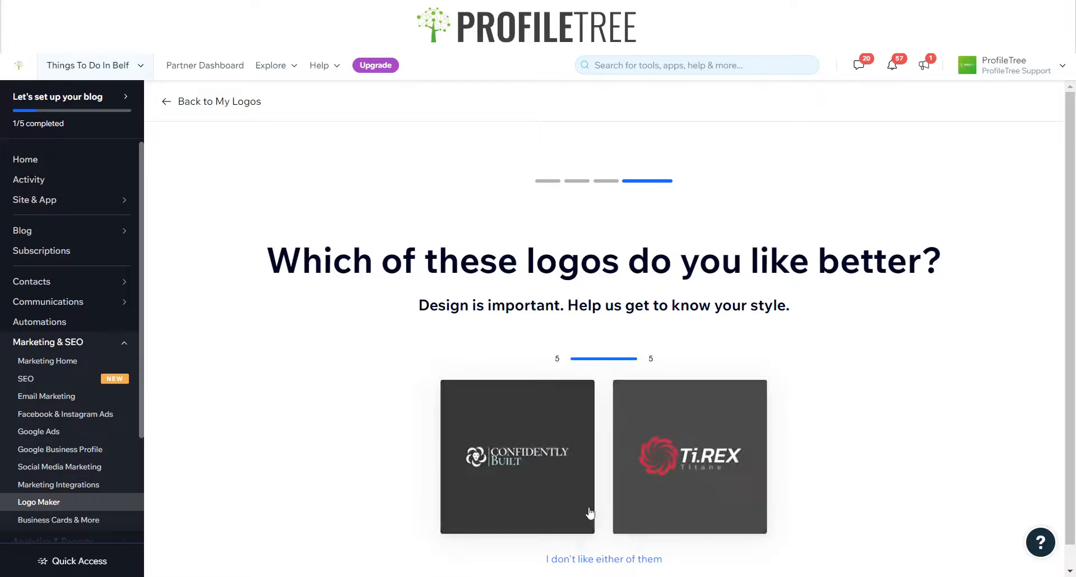
{"action": "left_click", "coordinate": [586, 508]}
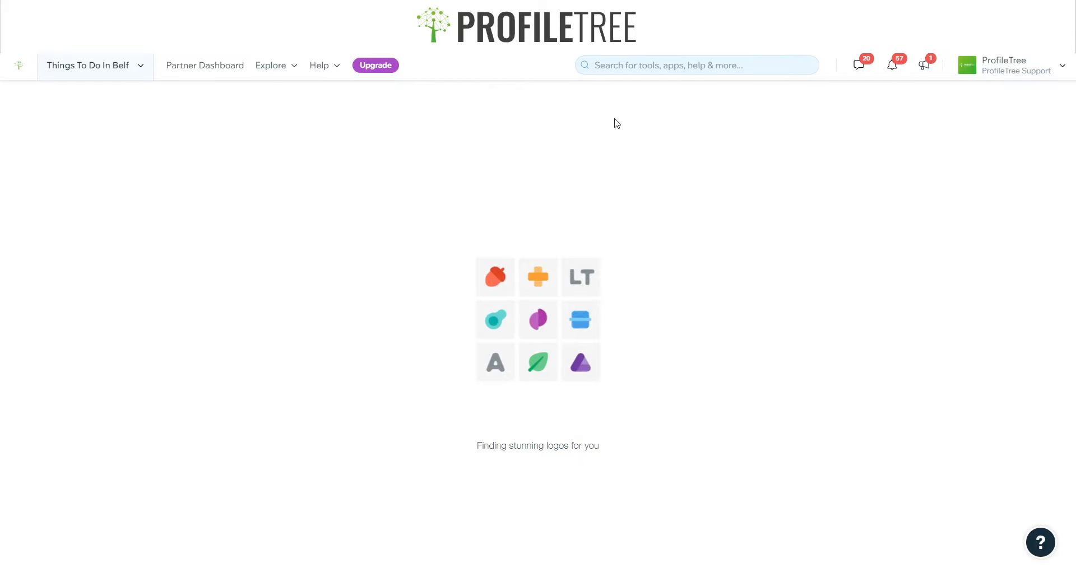
Browse the generated logo designs and proceed to customise the selected light blue Things to do in Belfast logo
{"action": "scroll", "coordinate": [205, 251], "scroll_direction": "down", "scroll_amount": 2}
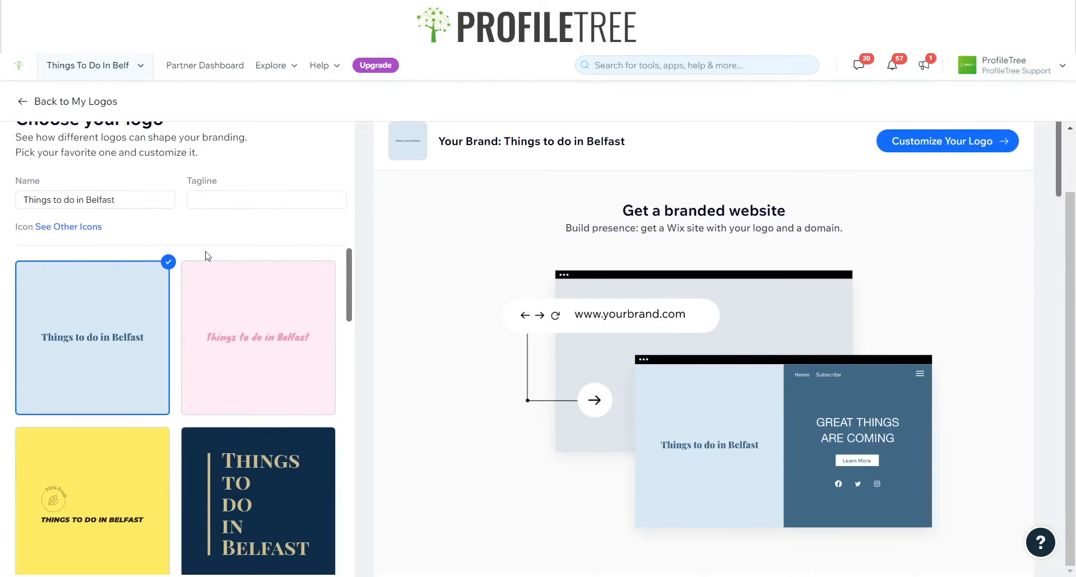
{"action": "scroll", "coordinate": [210, 257], "scroll_direction": "down", "scroll_amount": 3}
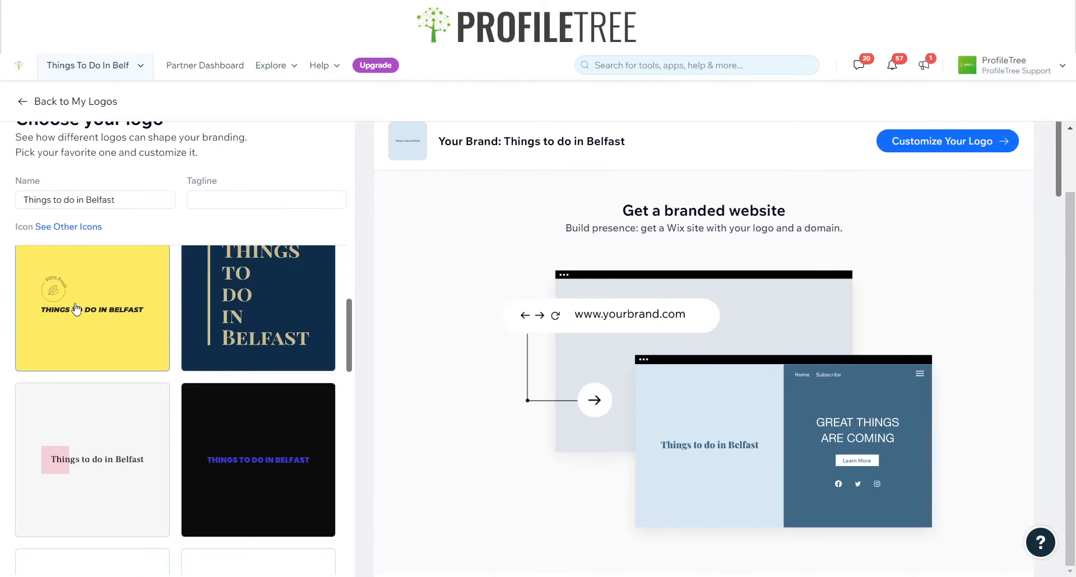
{"action": "scroll", "coordinate": [211, 410], "scroll_direction": "down", "scroll_amount": 5}
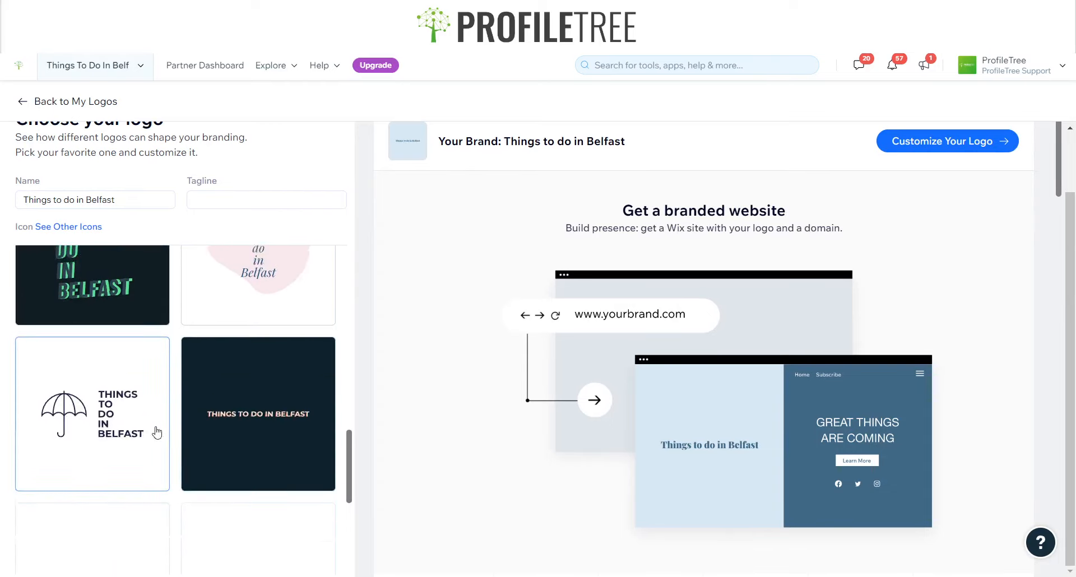
{"action": "scroll", "coordinate": [141, 399], "scroll_direction": "down", "scroll_amount": 7}
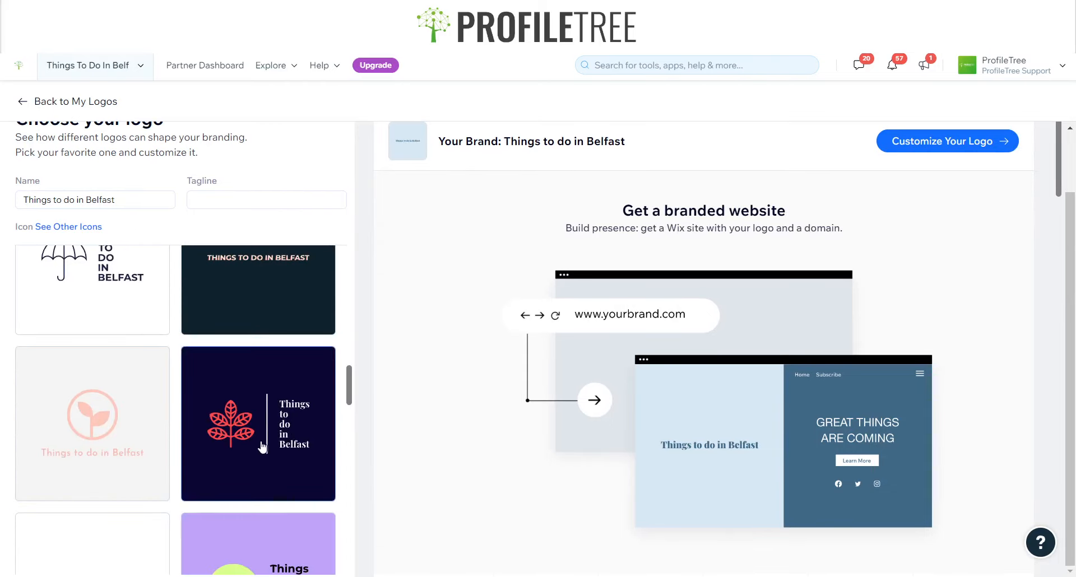
{"action": "scroll", "coordinate": [238, 448], "scroll_direction": "down", "scroll_amount": 5}
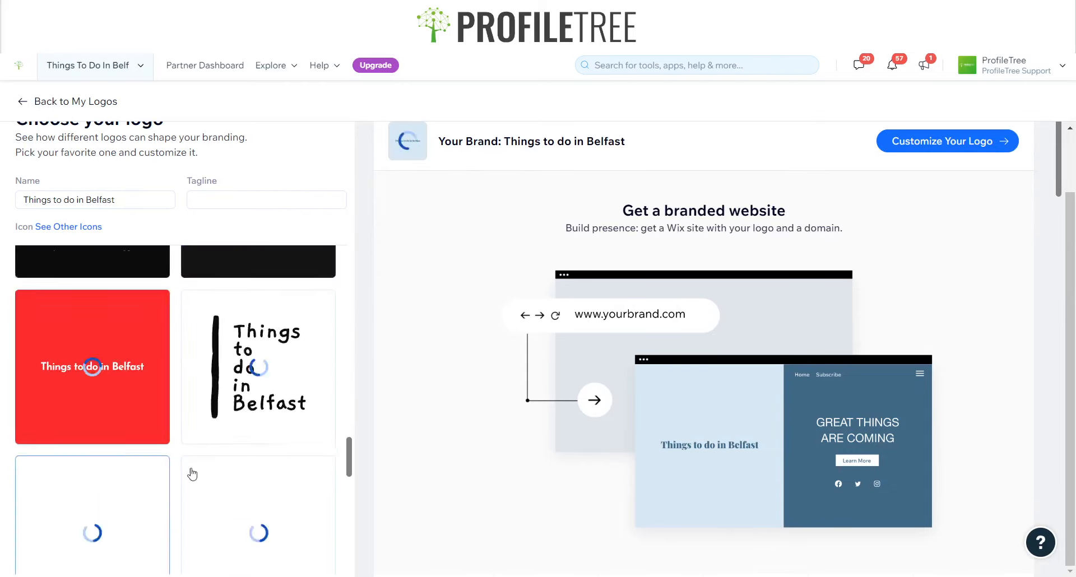
{"action": "scroll", "coordinate": [240, 459], "scroll_direction": "down", "scroll_amount": 3}
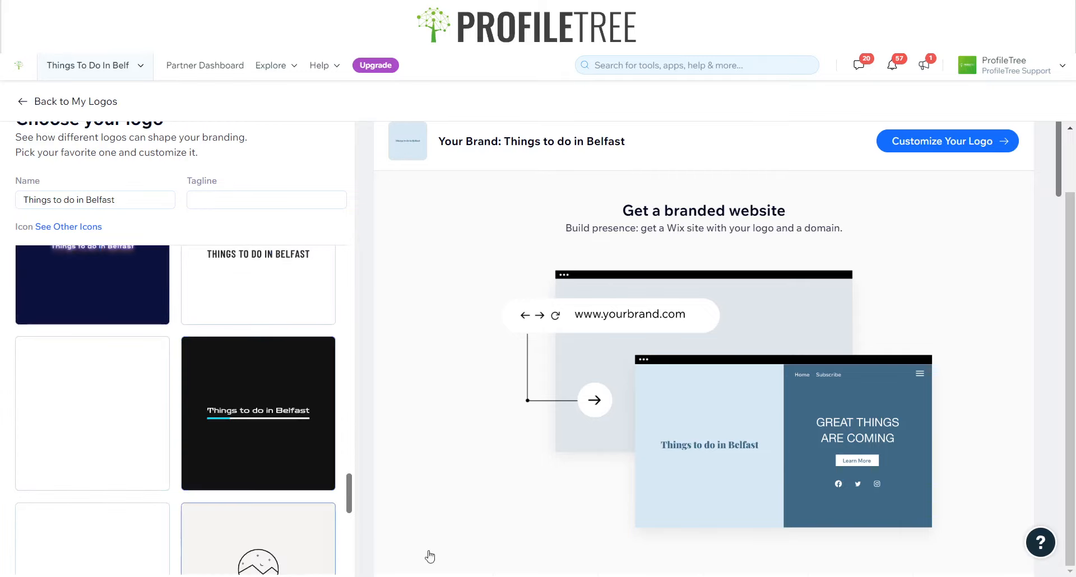
{"action": "left_click_drag", "start_coordinate": [1072, 355], "coordinate": [1075, 342]}
{"action": "scroll", "coordinate": [1074, 343], "scroll_direction": "up", "scroll_amount": 1}
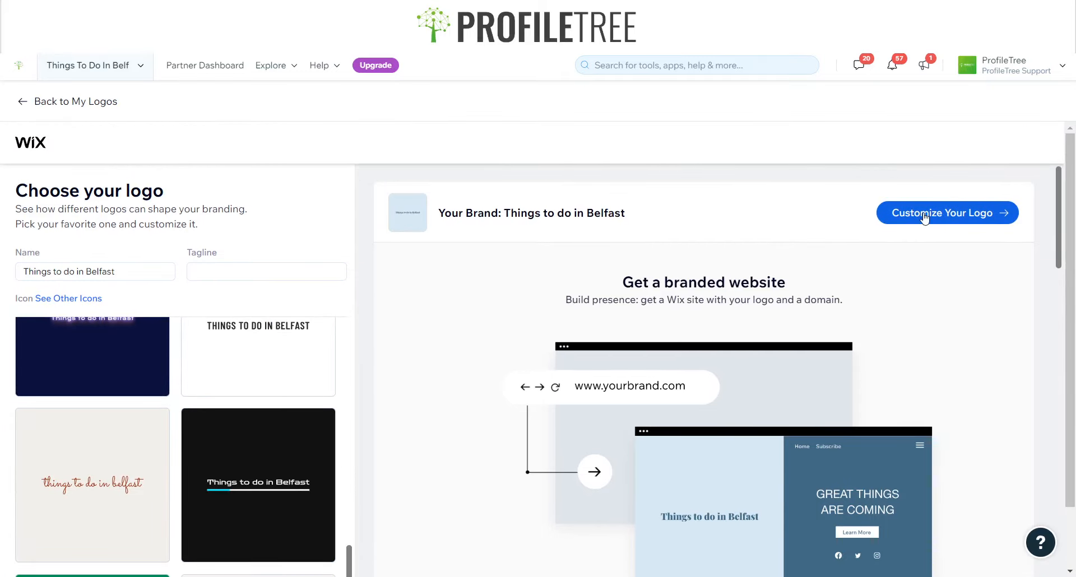
{"action": "left_click", "coordinate": [925, 217]}
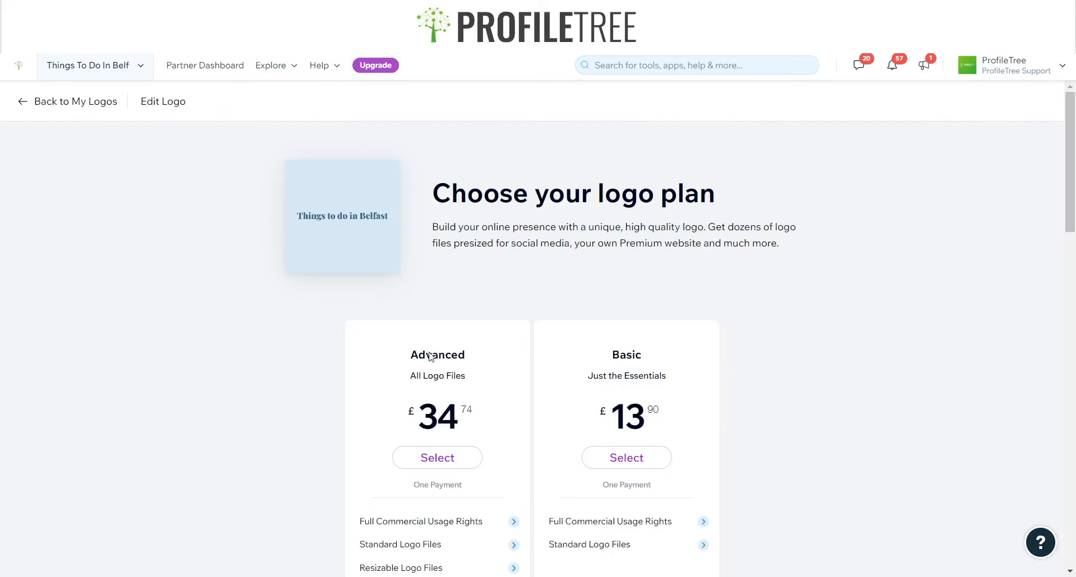
Review the Advanced and Basic logo plan options and their prices
{"action": "scroll", "coordinate": [377, 320], "scroll_direction": "down", "scroll_amount": 4}
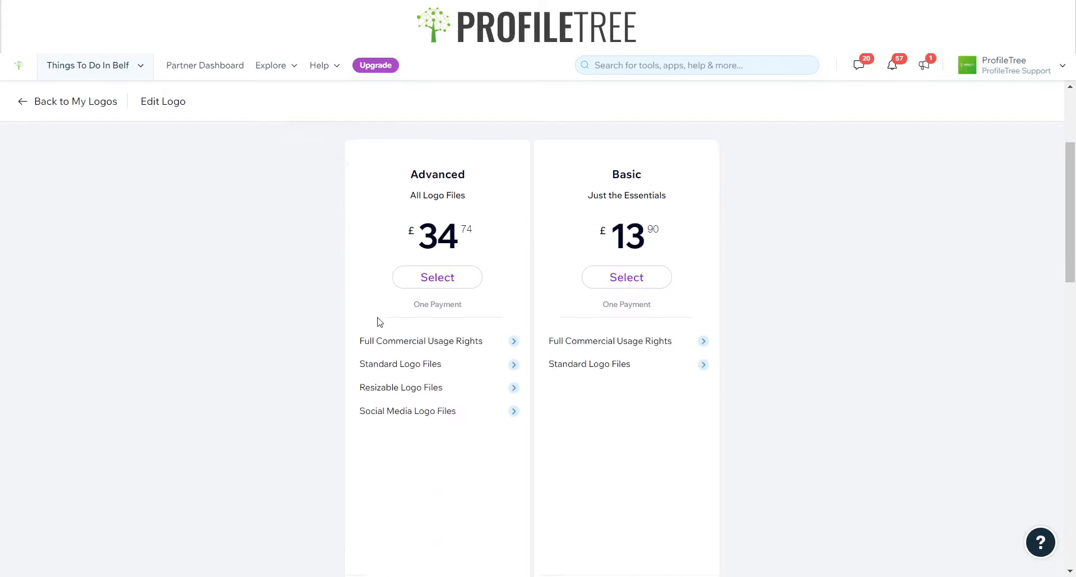
{"action": "scroll", "coordinate": [348, 337], "scroll_direction": "up", "scroll_amount": 4}
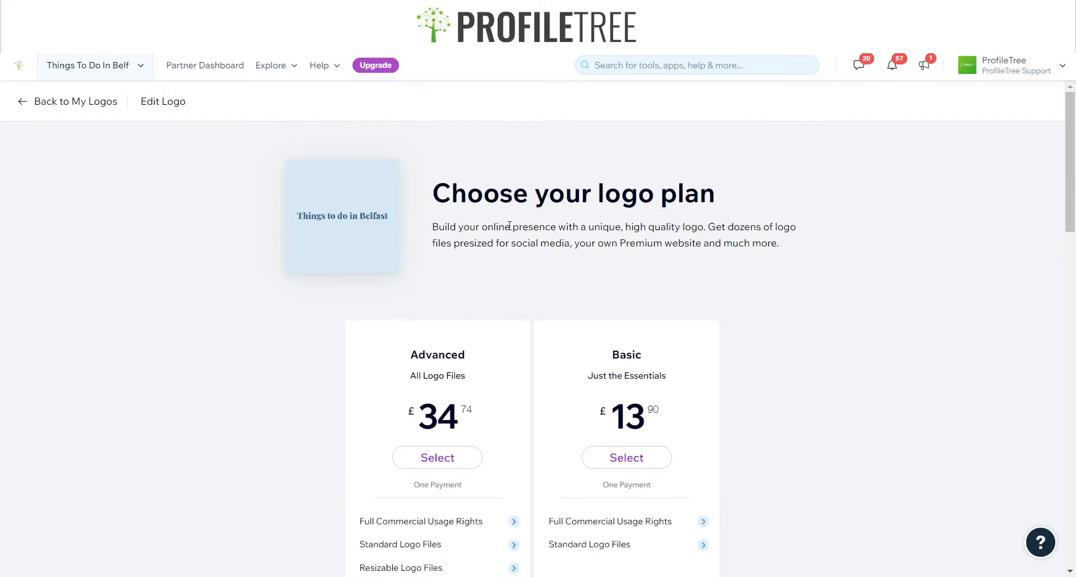
{"action": "scroll", "coordinate": [371, 185], "scroll_direction": "down", "scroll_amount": 10}
{"action": "scroll", "coordinate": [430, 305], "scroll_direction": "up", "scroll_amount": 10}
{"action": "left_click_drag", "start_coordinate": [416, 360], "coordinate": [474, 420]}
{"action": "left_click_drag", "start_coordinate": [586, 374], "coordinate": [667, 400]}
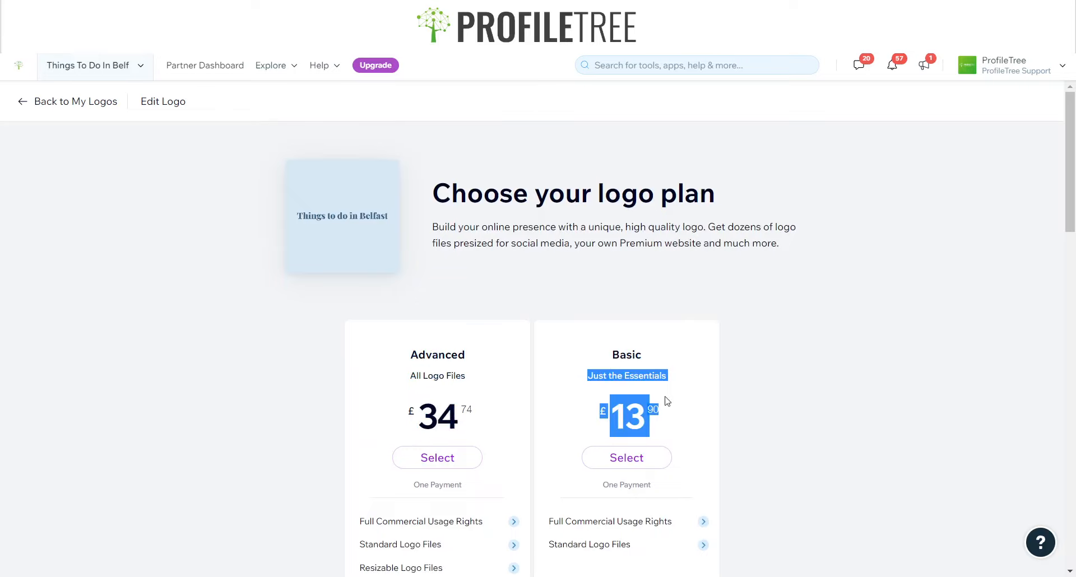
{"action": "left_click", "coordinate": [690, 291]}
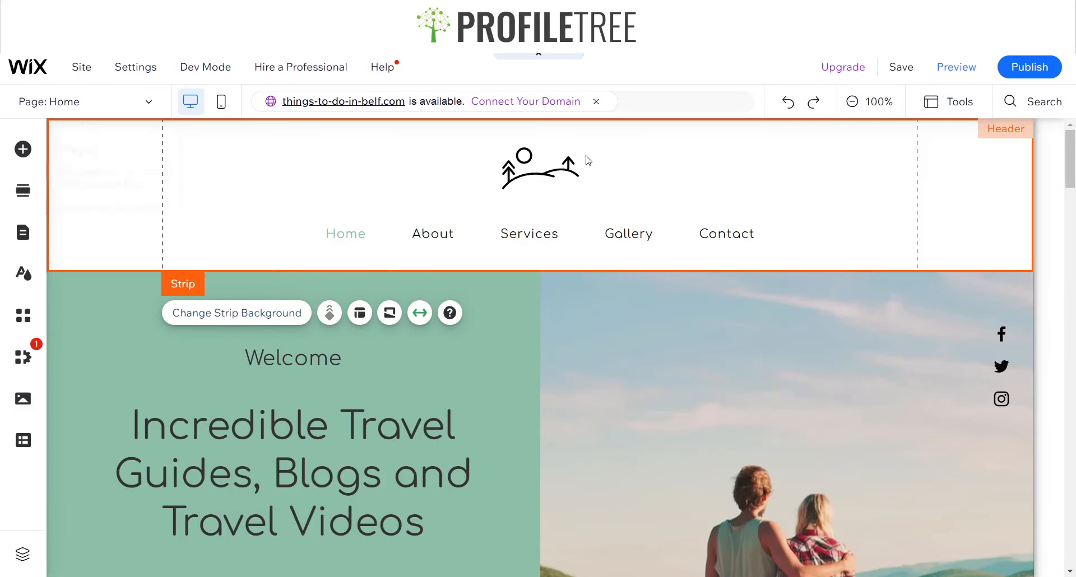
Replace the header's vector art with the pasted Things to do in Belfast logo image and resize it above the menu
{"action": "left_click", "coordinate": [560, 184]}
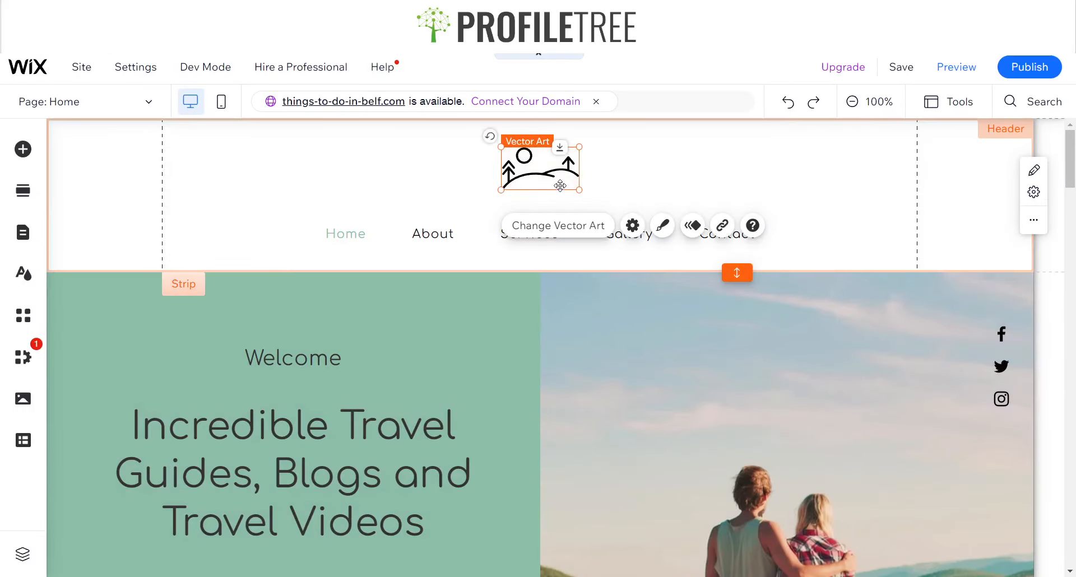
{"action": "key", "text": "Delete"}
{"action": "key", "text": "ctrl+v"}
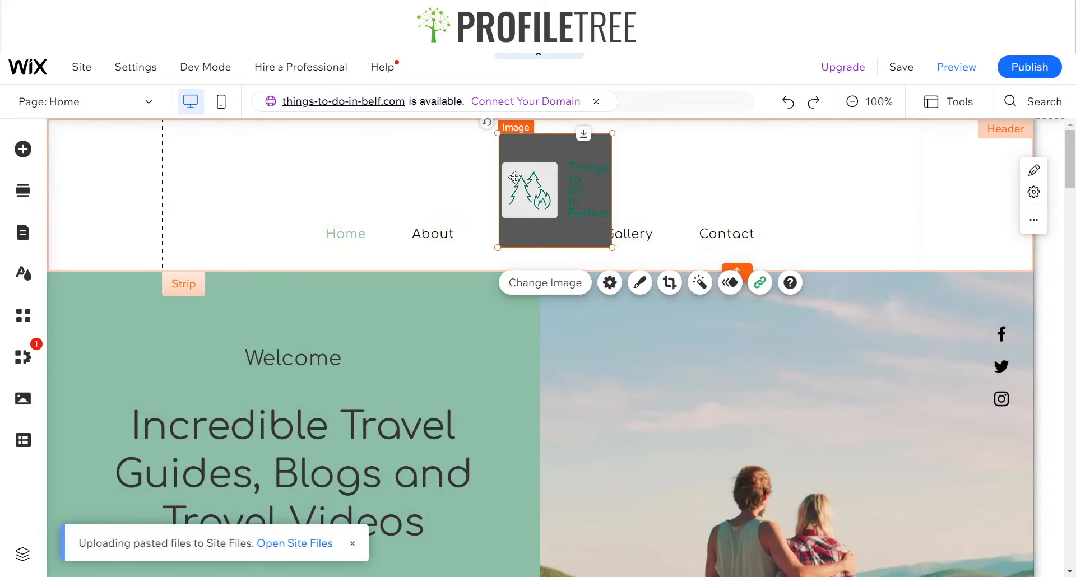
{"action": "left_click_drag", "start_coordinate": [514, 177], "coordinate": [479, 172]}
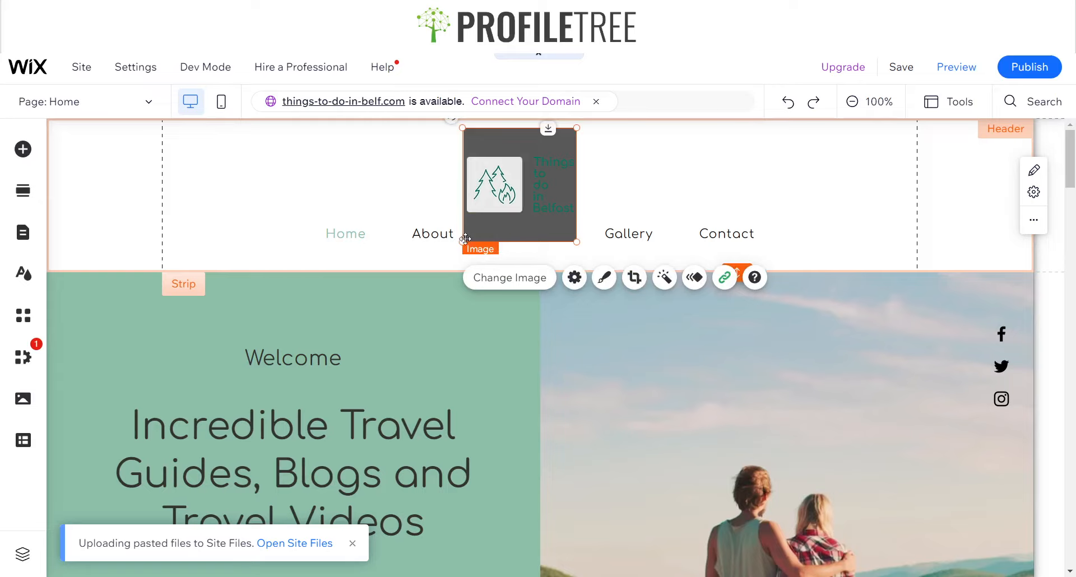
{"action": "left_click_drag", "start_coordinate": [465, 240], "coordinate": [489, 217]}
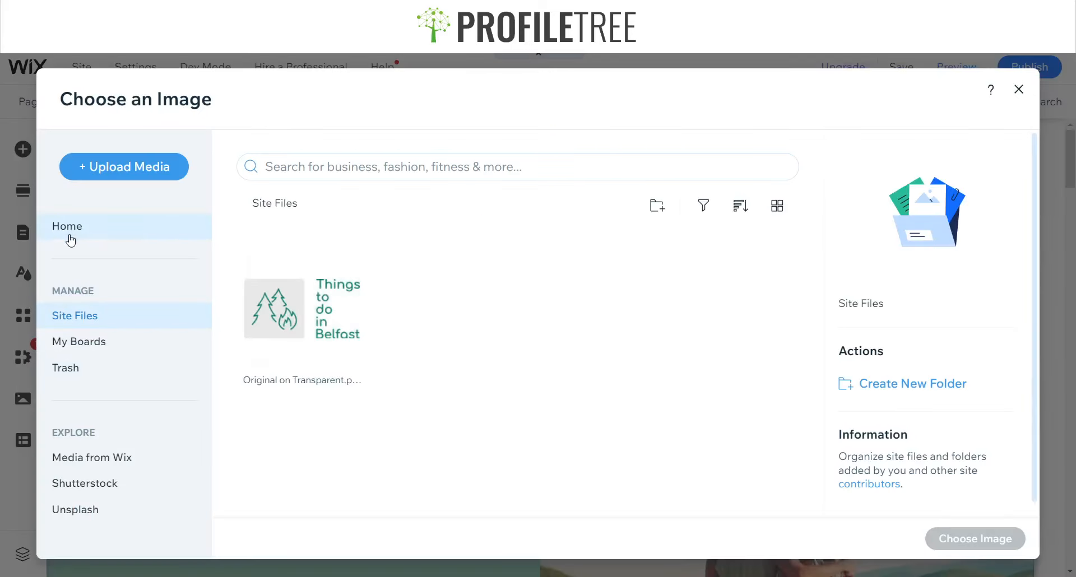
Try to swap the logo for the Things to do in Belfast image from Site Files, then close the image dialog
{"action": "left_click", "coordinate": [341, 339]}
{"action": "left_click", "coordinate": [975, 539]}
{"action": "scroll", "coordinate": [313, 361], "scroll_direction": "down", "scroll_amount": 1}
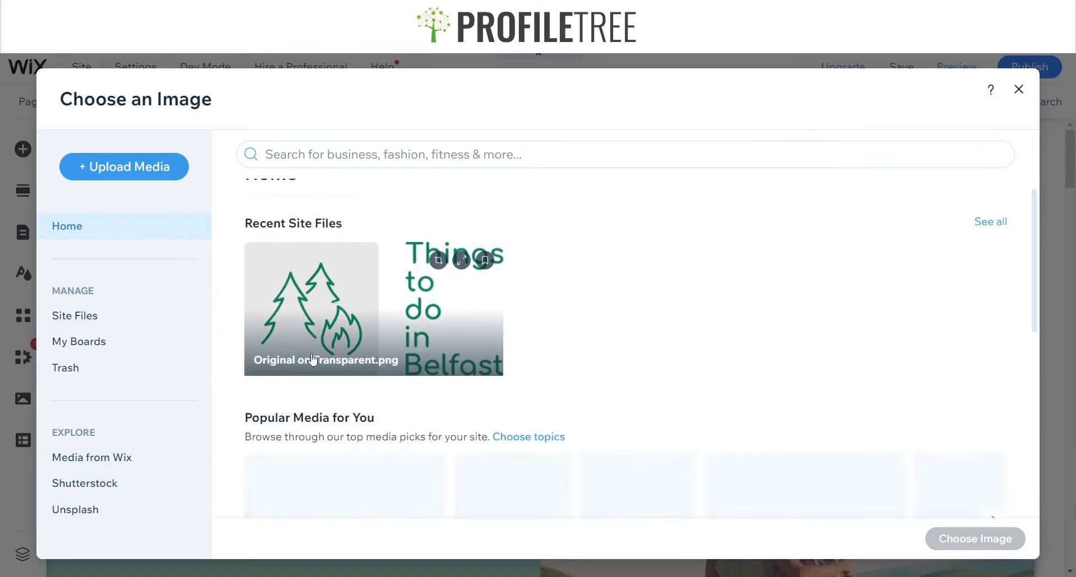
{"action": "scroll", "coordinate": [314, 360], "scroll_direction": "down", "scroll_amount": 5}
{"action": "scroll", "coordinate": [454, 372], "scroll_direction": "up", "scroll_amount": 2}
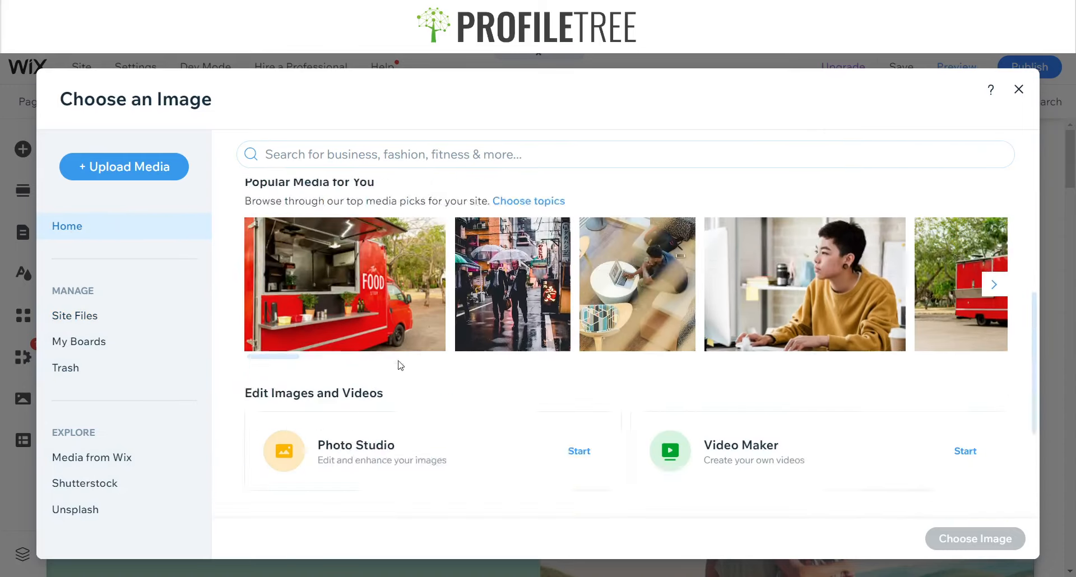
{"action": "scroll", "coordinate": [338, 367], "scroll_direction": "down", "scroll_amount": 2}
{"action": "scroll", "coordinate": [338, 367], "scroll_direction": "up", "scroll_amount": 5}
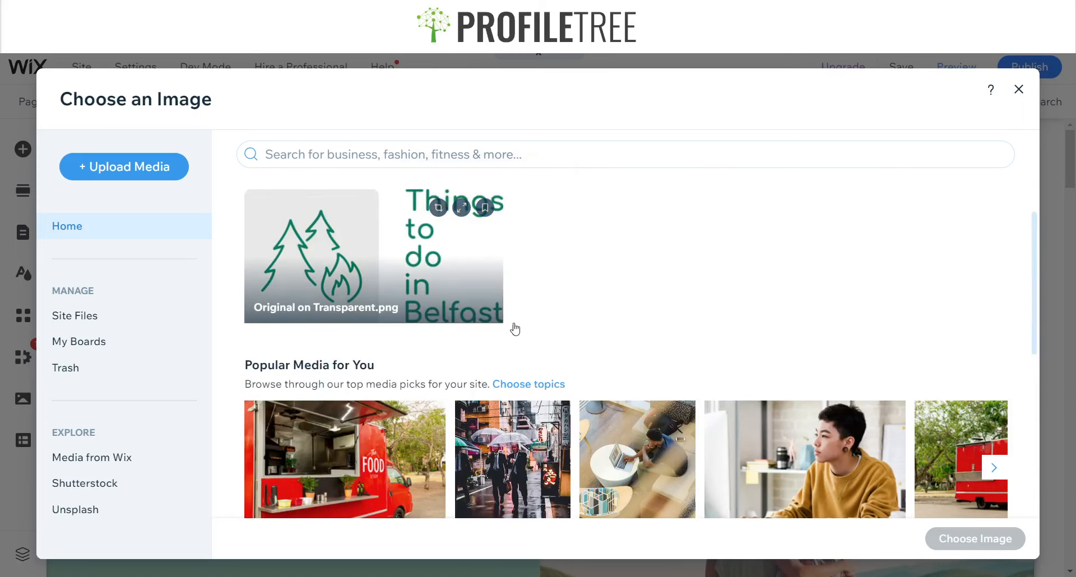
{"action": "left_click", "coordinate": [90, 233]}
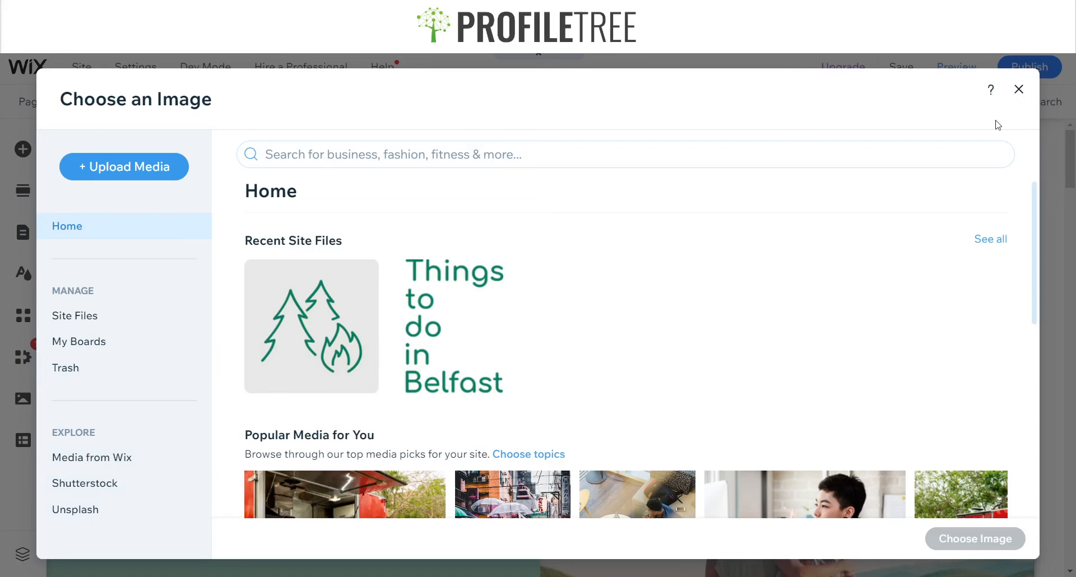
{"action": "left_click", "coordinate": [1020, 91]}
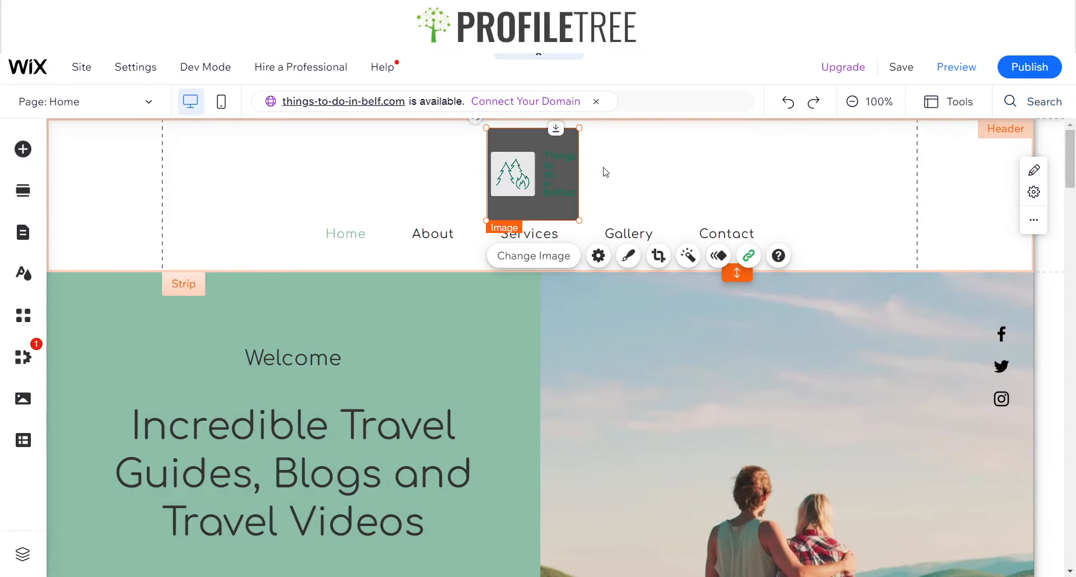
Undo the logo image adjustments to restore the header's original vector art logo
{"action": "left_click_drag", "start_coordinate": [487, 220], "coordinate": [463, 241]}
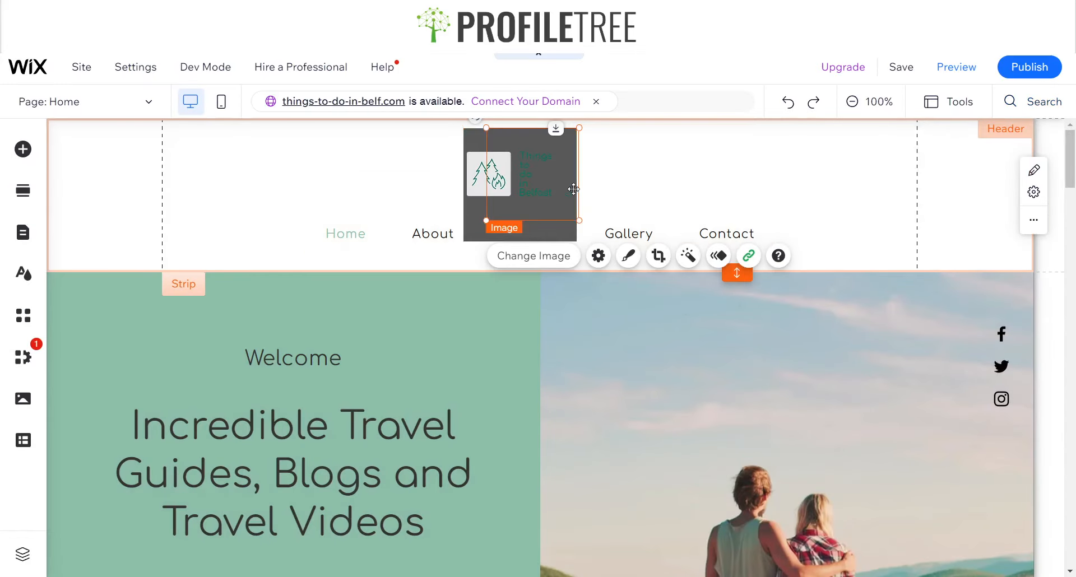
{"action": "left_click_drag", "start_coordinate": [526, 191], "coordinate": [560, 197]}
{"action": "key", "text": "ctrl+z"}
{"action": "key", "text": "ctrl+z"}
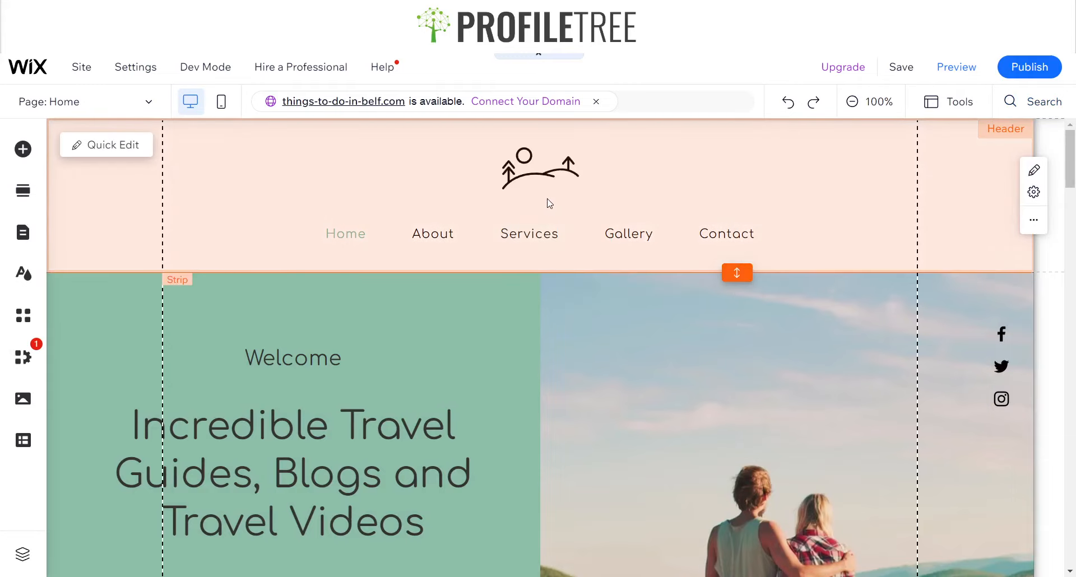
Link the header's vector art logo to the Home page, opening in the current window
{"action": "left_click", "coordinate": [534, 176]}
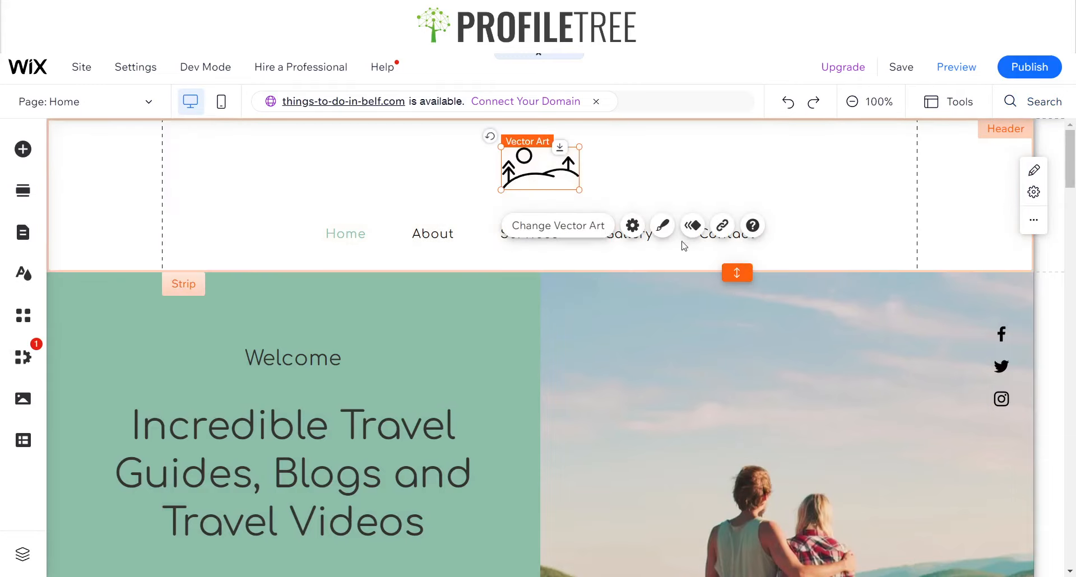
{"action": "left_click", "coordinate": [722, 227]}
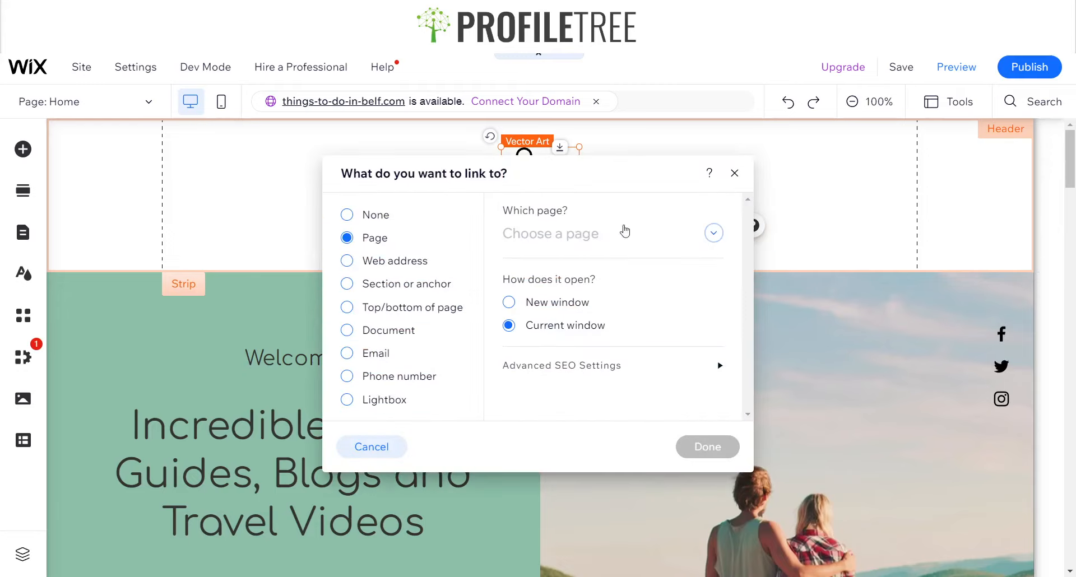
{"action": "left_click", "coordinate": [587, 236]}
{"action": "left_click", "coordinate": [572, 263]}
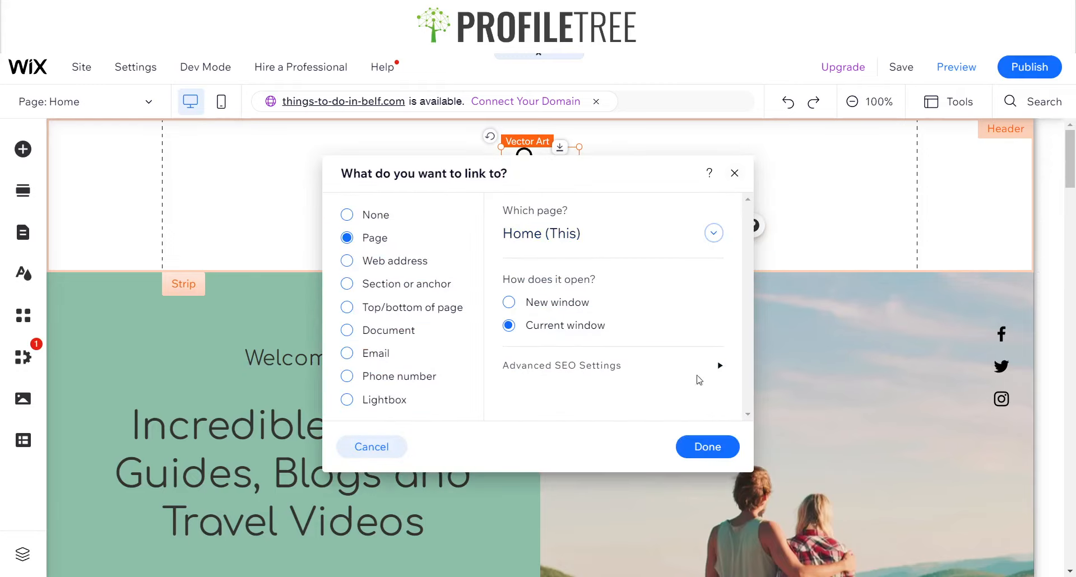
{"action": "left_click", "coordinate": [708, 446]}
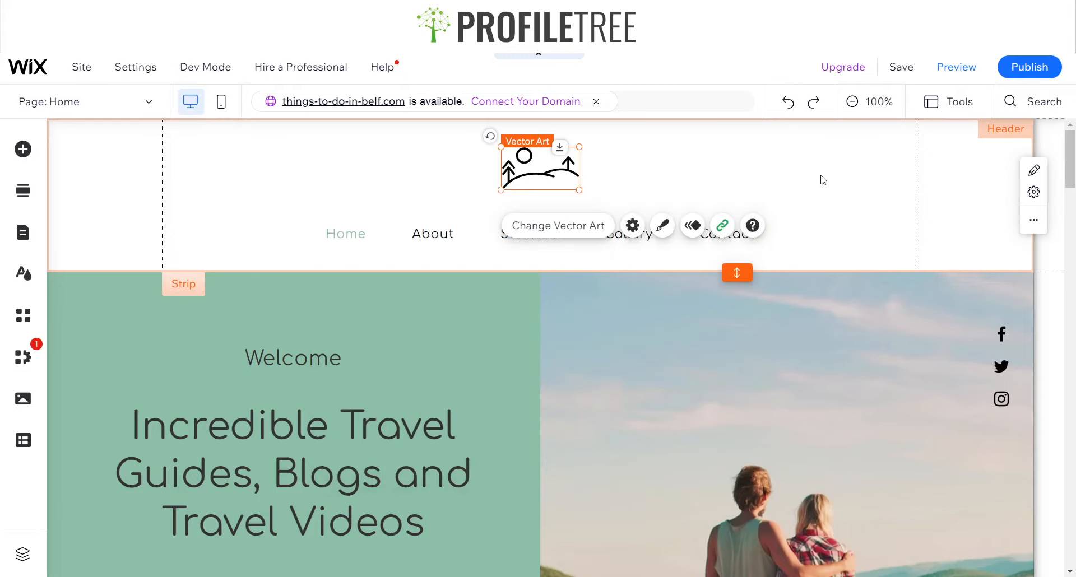
Hide the Home page from the site menu in the Site Pages and Menu panel
{"action": "left_click", "coordinate": [381, 238]}
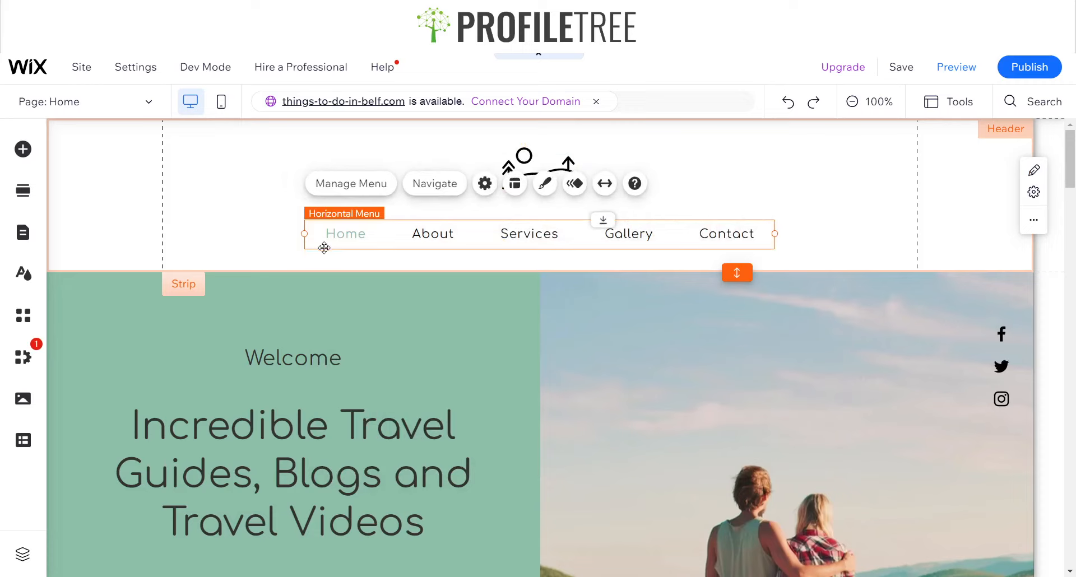
{"action": "left_click", "coordinate": [20, 240]}
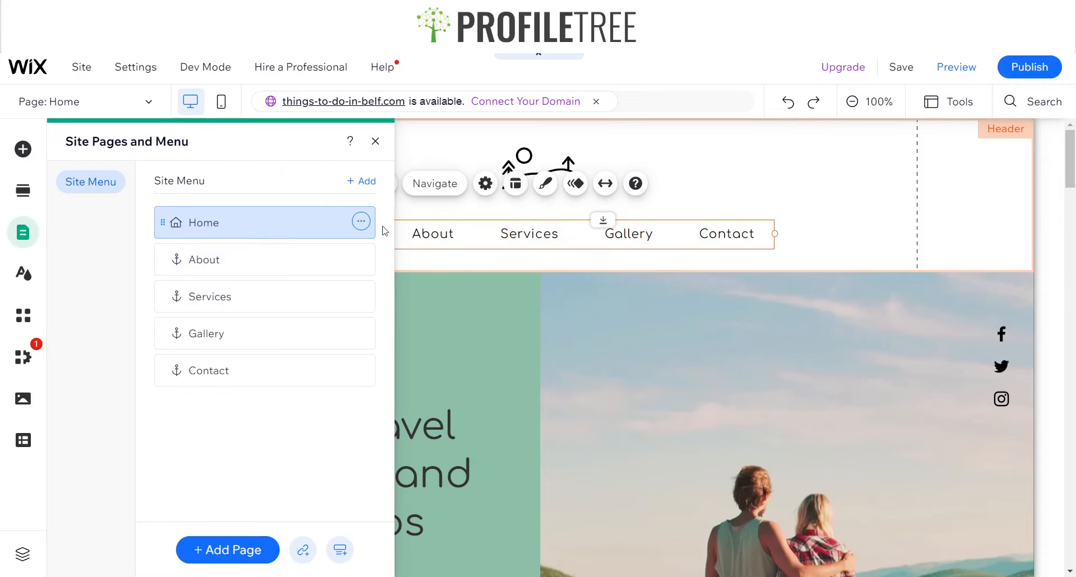
{"action": "left_click", "coordinate": [363, 223]}
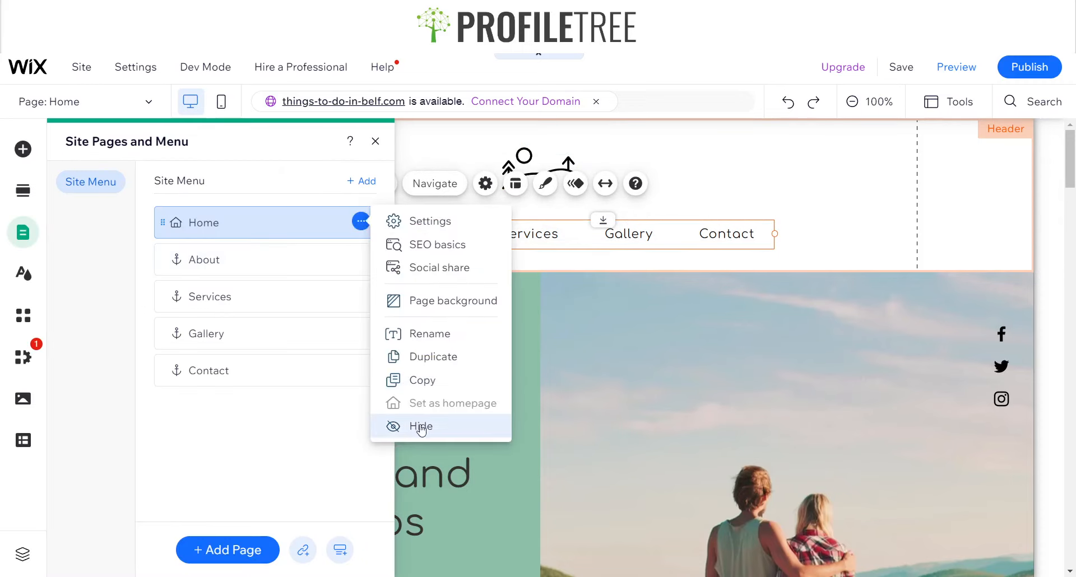
{"action": "left_click", "coordinate": [392, 424]}
{"action": "left_click", "coordinate": [375, 142]}
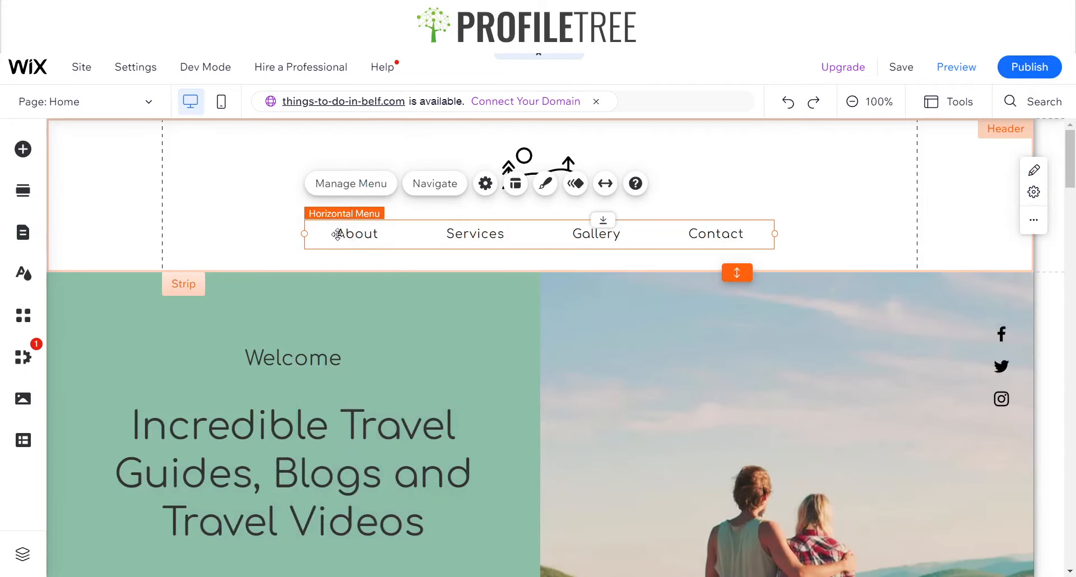
Replace the header's vector art with the pink floral circle design from the Nature vector art results
{"action": "left_click", "coordinate": [784, 168]}
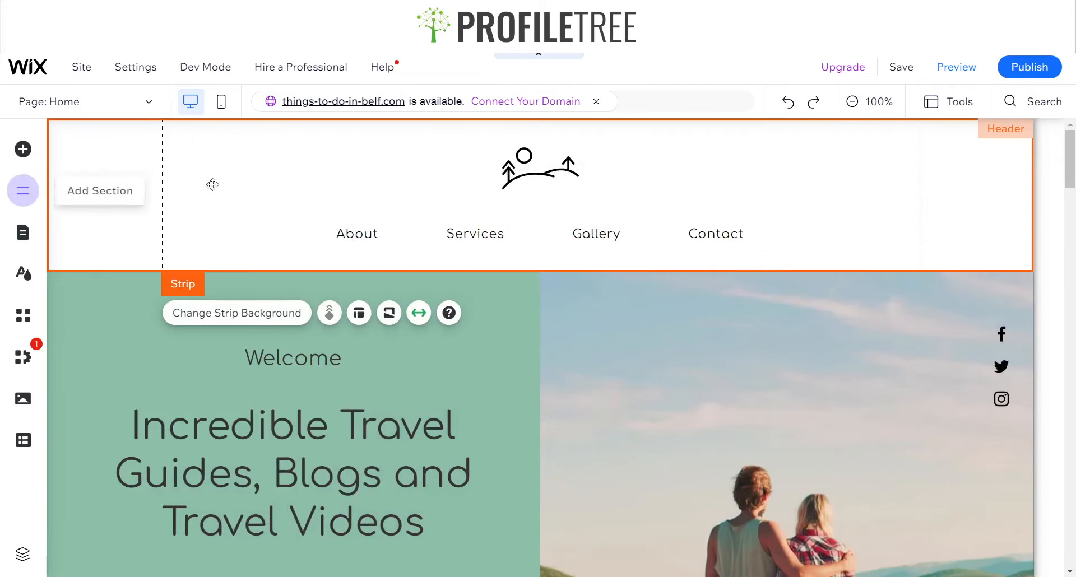
{"action": "left_click", "coordinate": [549, 180]}
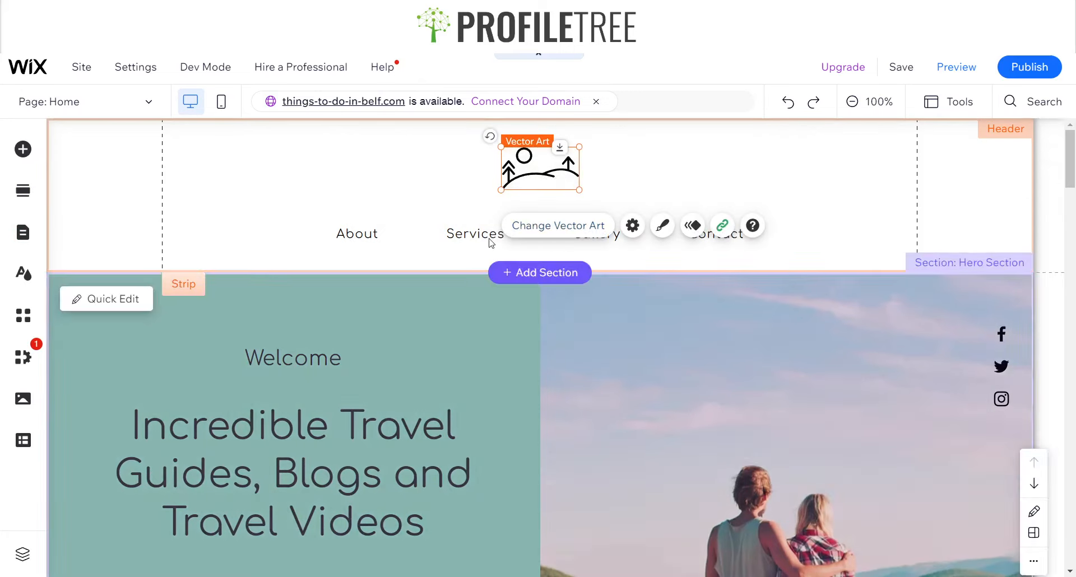
{"action": "left_click", "coordinate": [555, 225]}
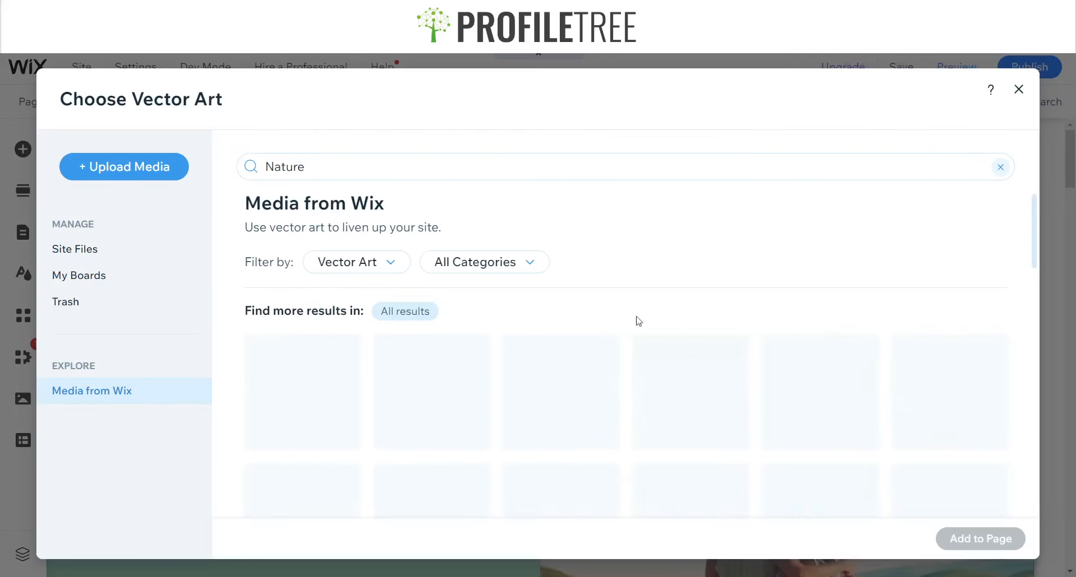
{"action": "scroll", "coordinate": [586, 422], "scroll_direction": "down", "scroll_amount": 5}
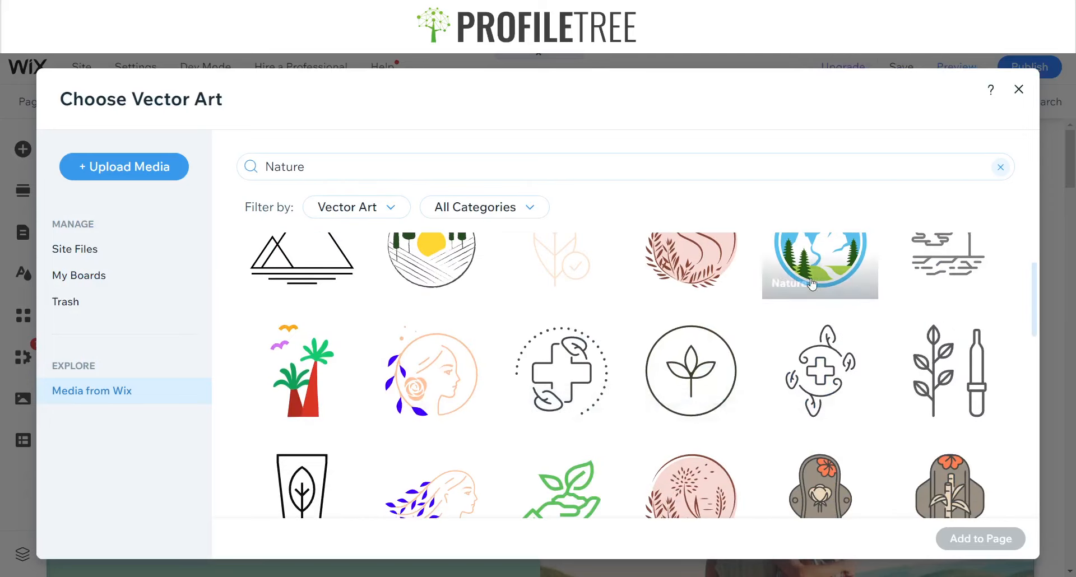
{"action": "scroll", "coordinate": [700, 347], "scroll_direction": "down", "scroll_amount": 2}
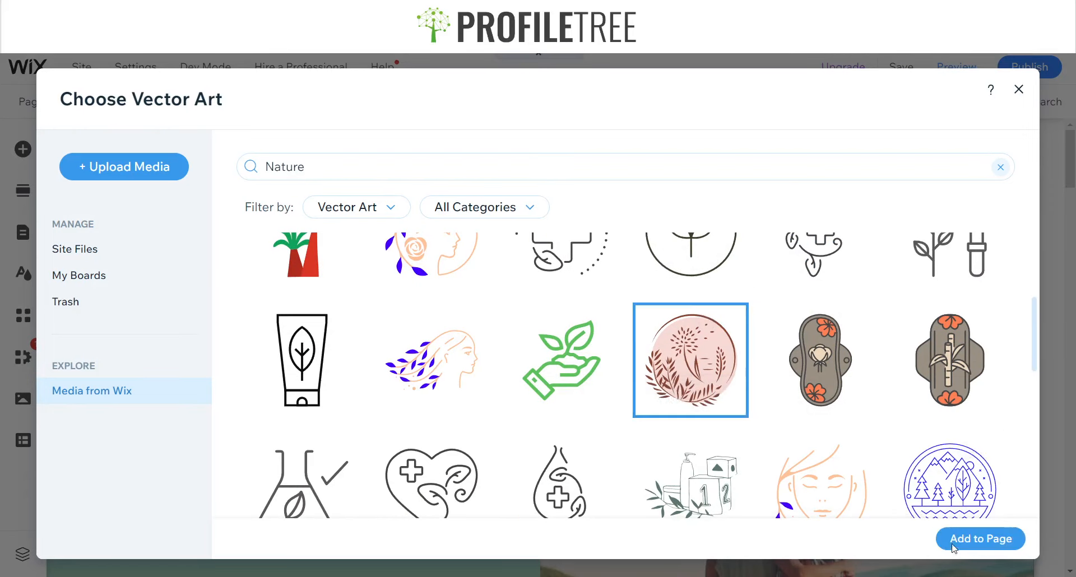
{"action": "left_click", "coordinate": [975, 539]}
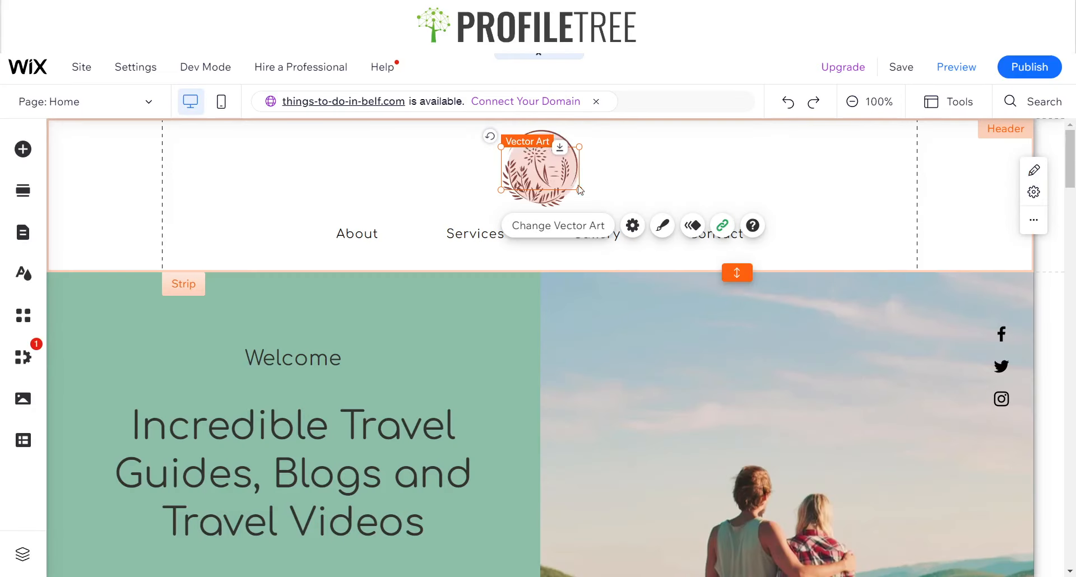
Lower the menu slightly and add a thin horizontal line to the header between the logo and the menu
{"action": "left_click", "coordinate": [607, 234]}
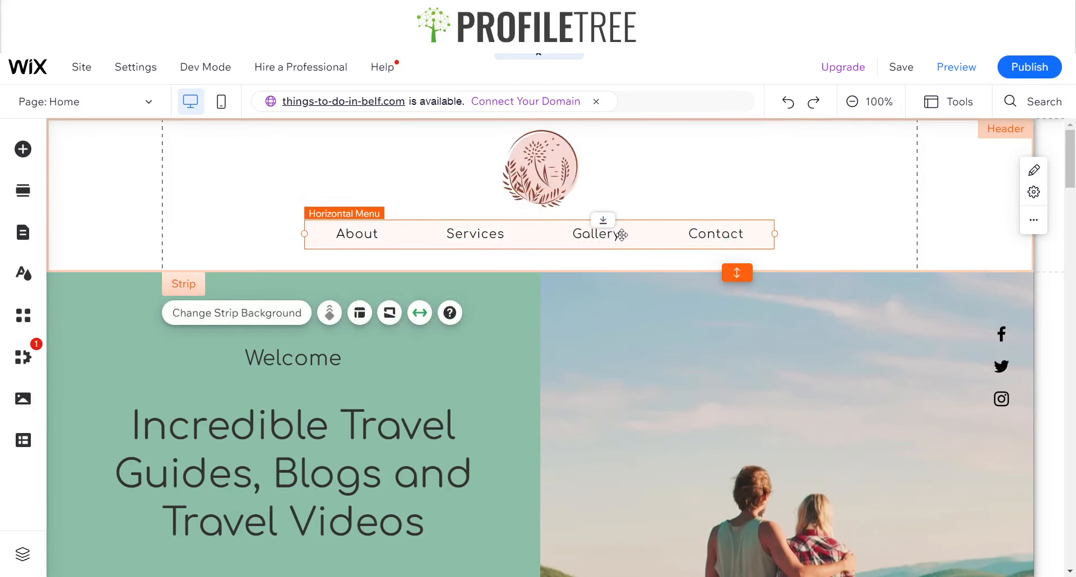
{"action": "left_click_drag", "start_coordinate": [607, 234], "coordinate": [621, 243]}
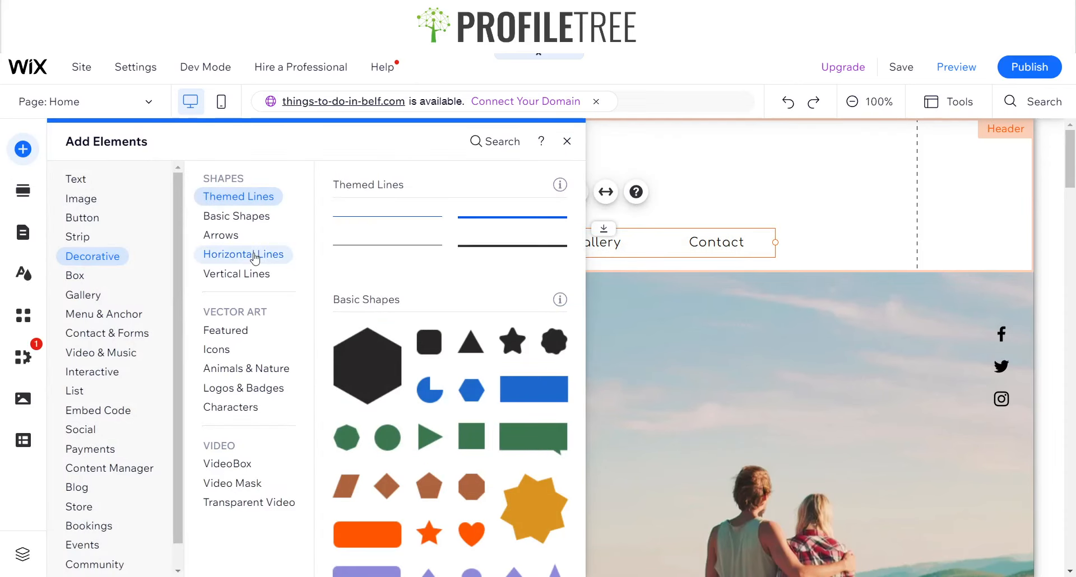
{"action": "left_click", "coordinate": [247, 254]}
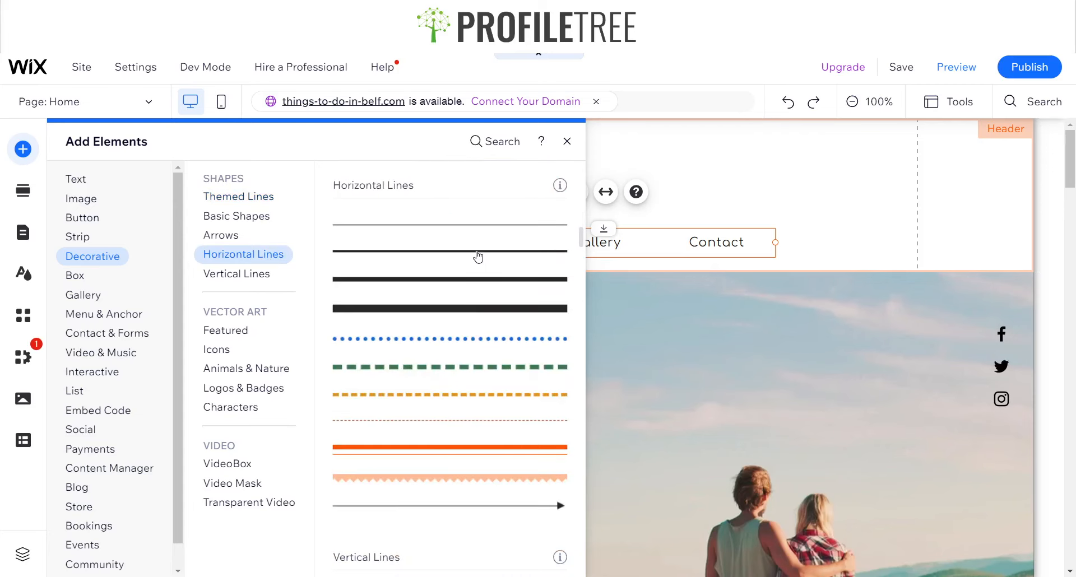
{"action": "left_click", "coordinate": [478, 257]}
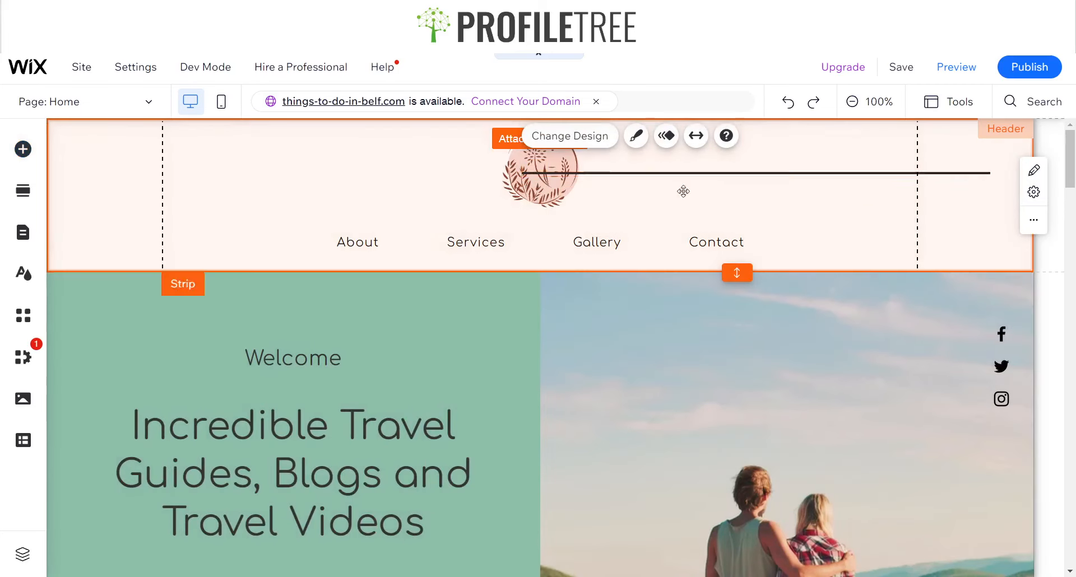
{"action": "left_click_drag", "start_coordinate": [720, 174], "coordinate": [571, 216]}
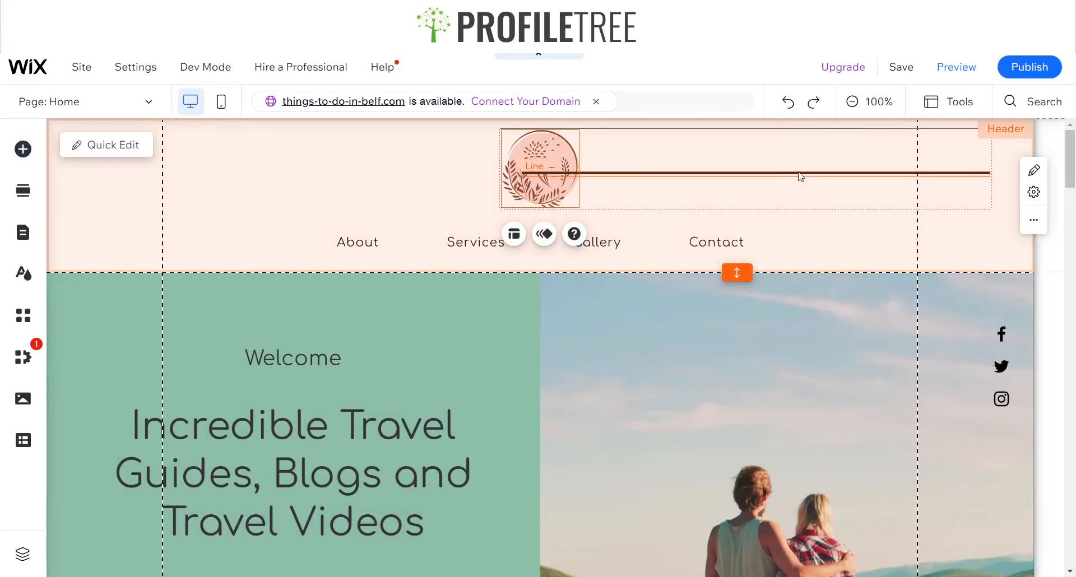
{"action": "left_click", "coordinate": [801, 177]}
{"action": "left_click", "coordinate": [790, 174]}
{"action": "left_click_drag", "start_coordinate": [790, 174], "coordinate": [576, 221]}
Stretch the horizontal line to full width with 70 px margins
{"action": "left_click", "coordinate": [486, 185]}
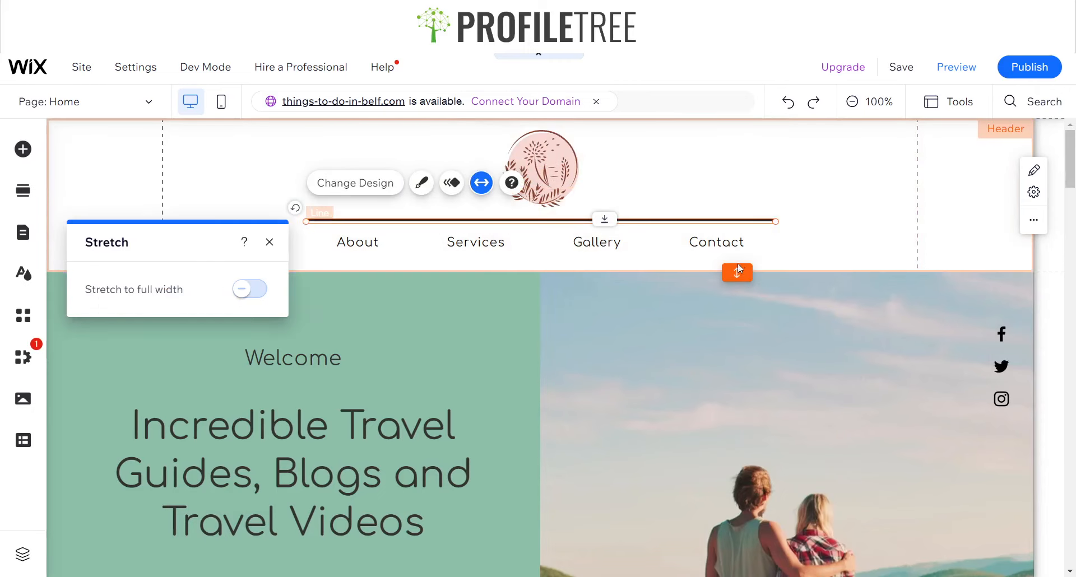
{"action": "left_click", "coordinate": [264, 297]}
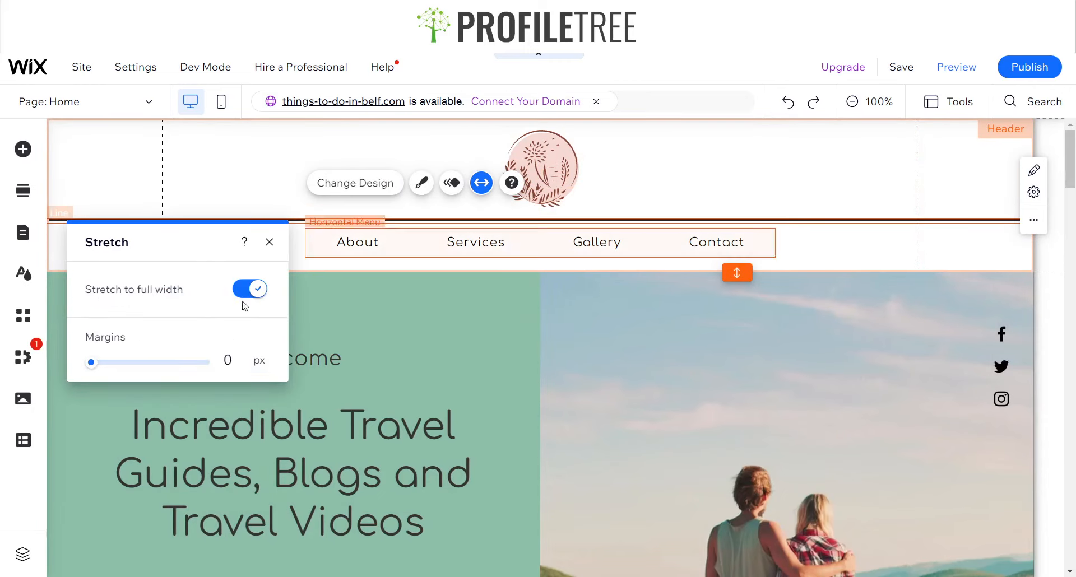
{"action": "left_click", "coordinate": [242, 360]}
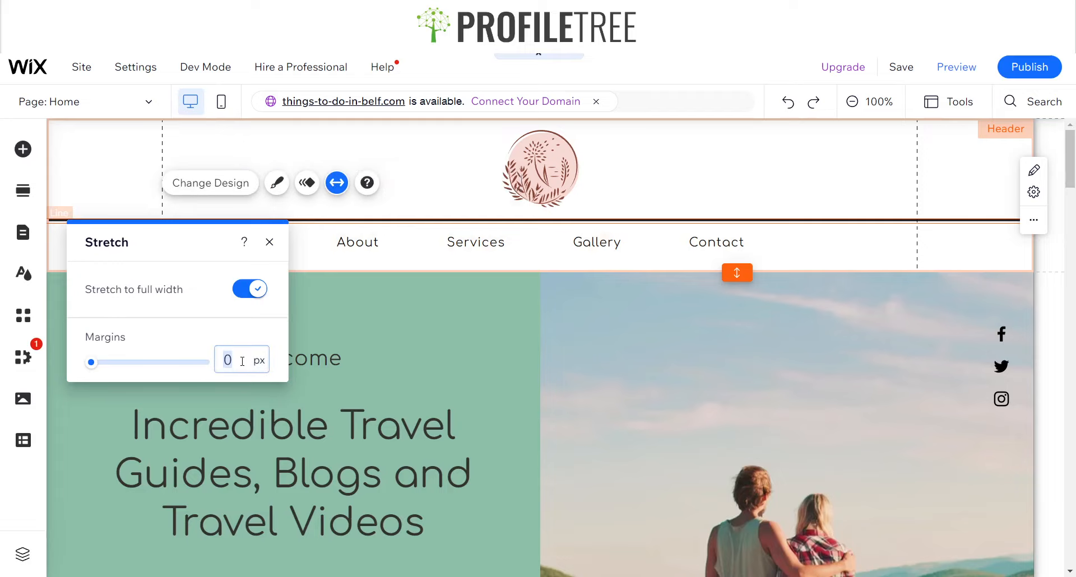
{"action": "type", "text": "70"}
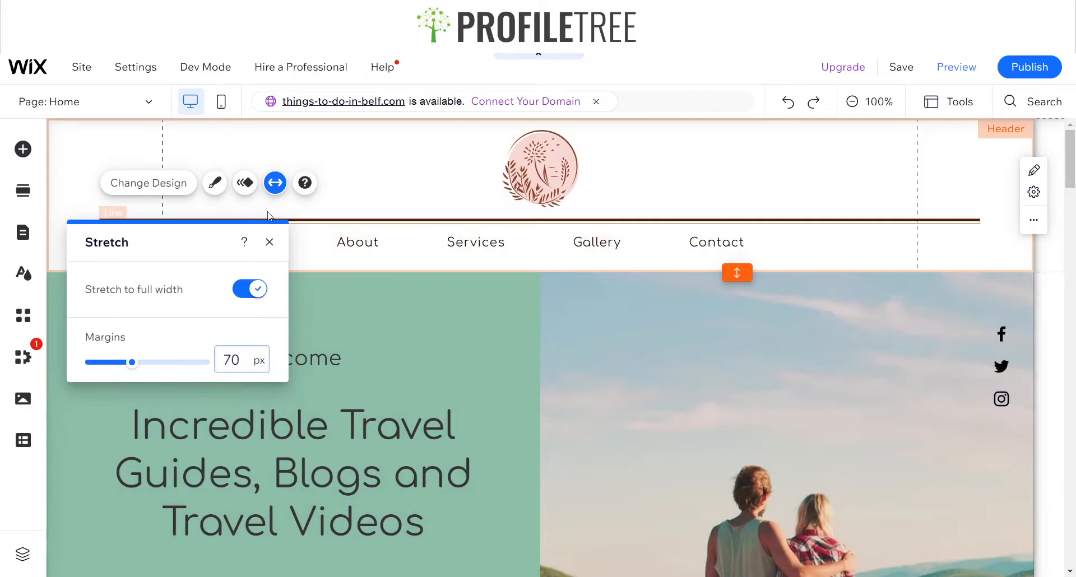
{"action": "left_click", "coordinate": [384, 217]}
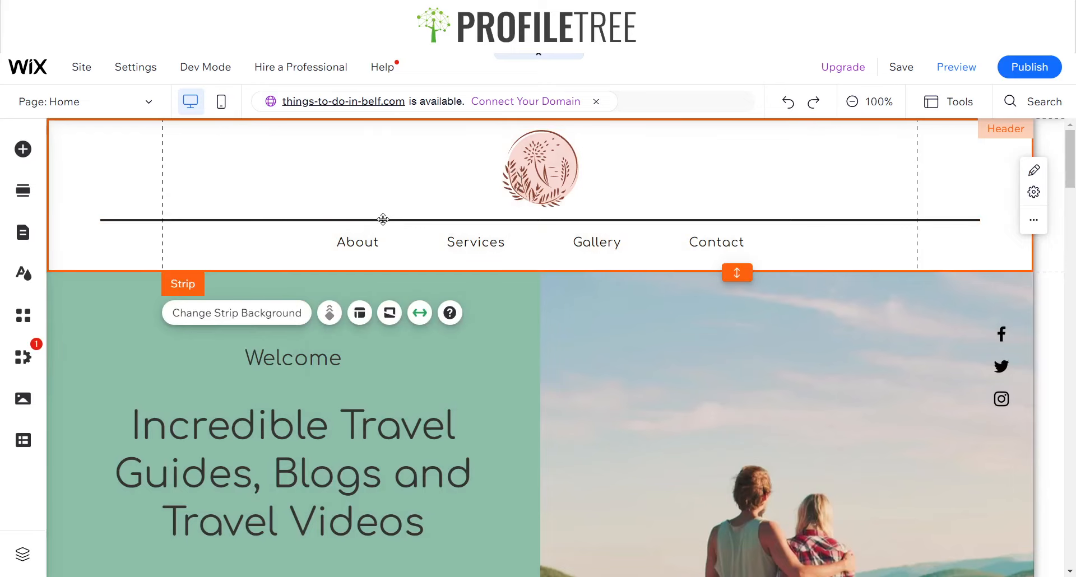
Recolour the horizontal line to the sage green #8CBEA8 from My colors
{"action": "left_click", "coordinate": [252, 220]}
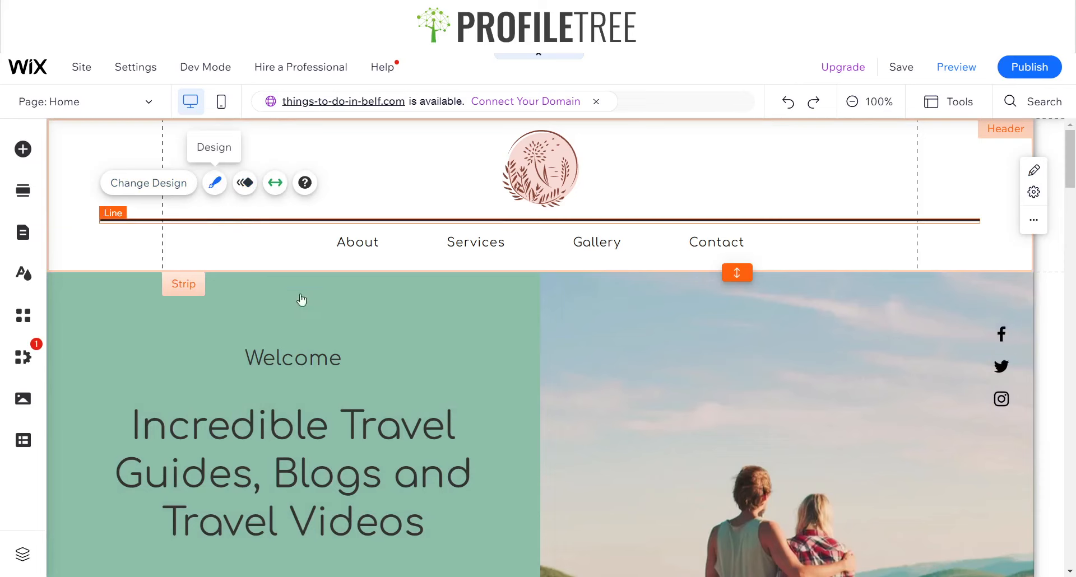
{"action": "left_click", "coordinate": [214, 183]}
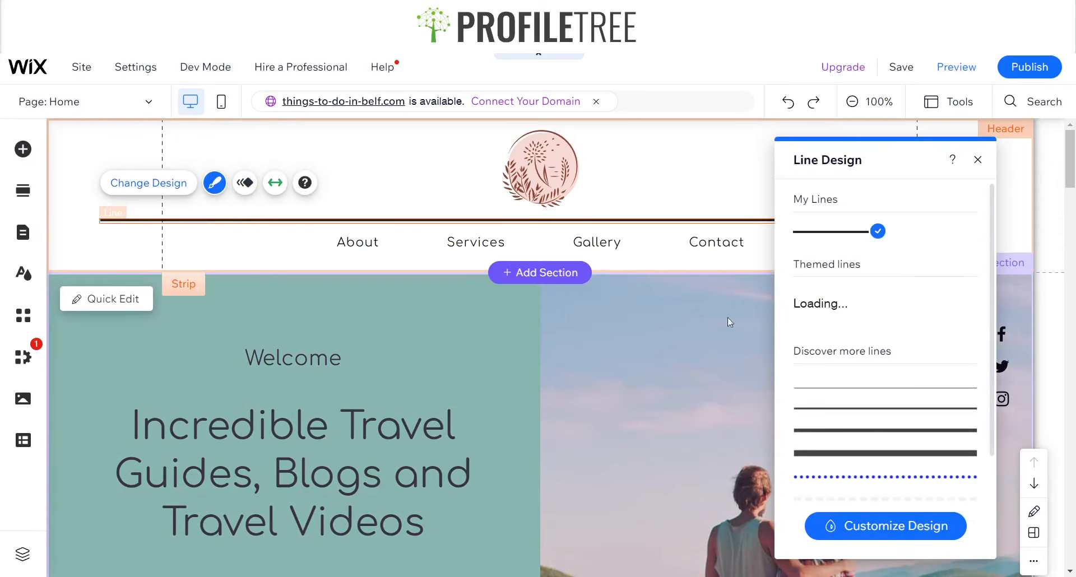
{"action": "left_click", "coordinate": [972, 317]}
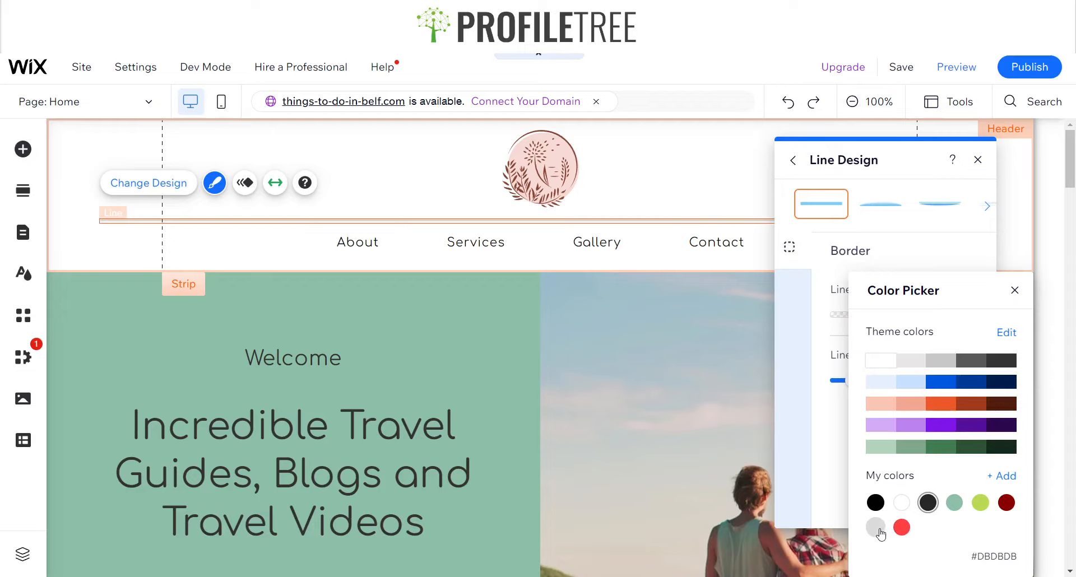
{"action": "left_click", "coordinate": [955, 502]}
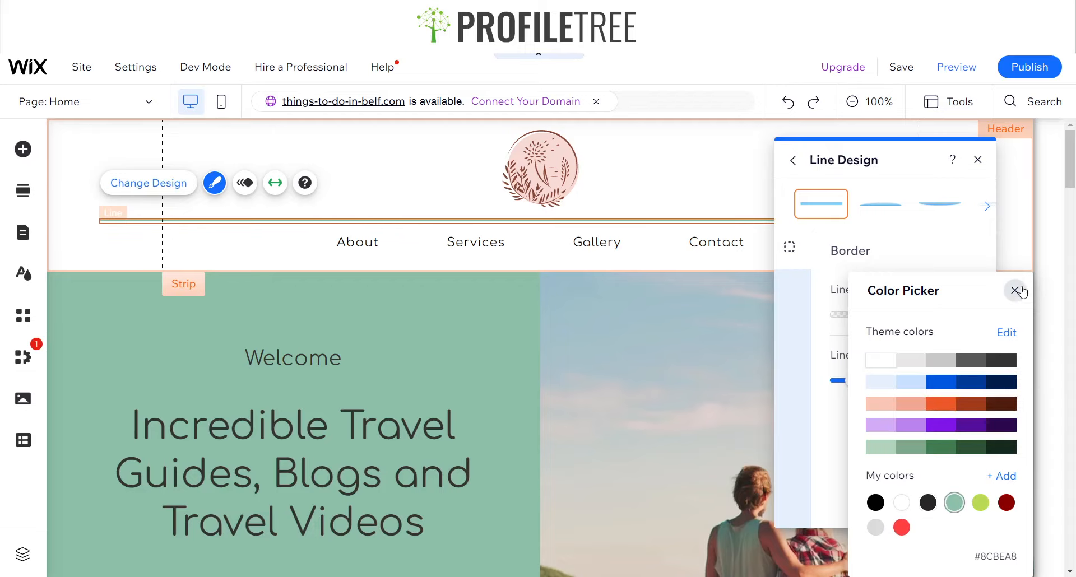
{"action": "left_click", "coordinate": [1015, 289]}
{"action": "left_click", "coordinate": [978, 159]}
{"action": "left_click", "coordinate": [449, 384]}
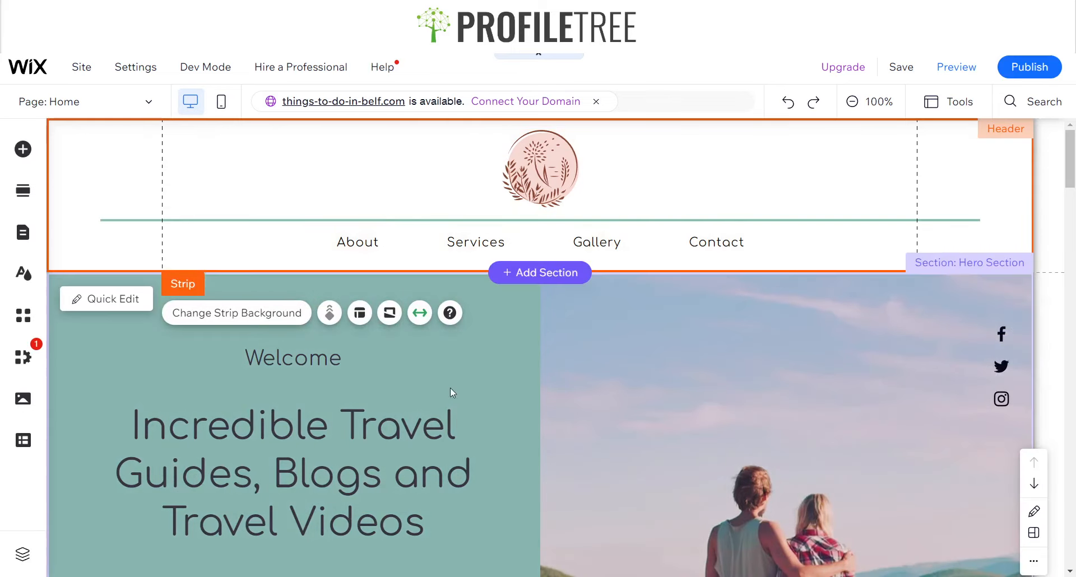
Scroll through the homepage to review the hero, About and Services sections
{"action": "scroll", "coordinate": [465, 314], "scroll_direction": "down", "scroll_amount": 4}
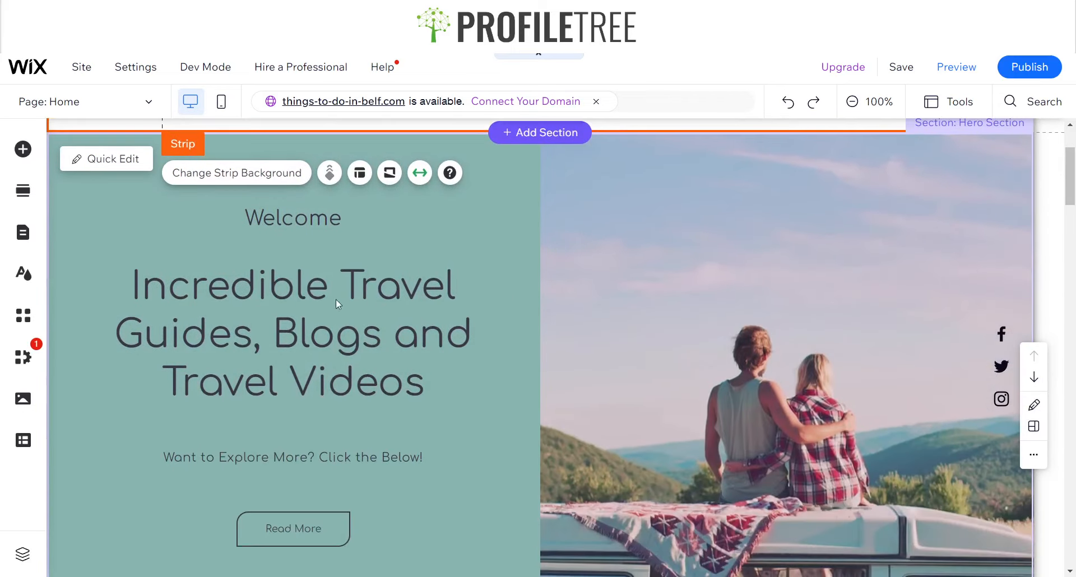
{"action": "scroll", "coordinate": [356, 348], "scroll_direction": "down", "scroll_amount": 4}
{"action": "scroll", "coordinate": [636, 240], "scroll_direction": "up", "scroll_amount": 6}
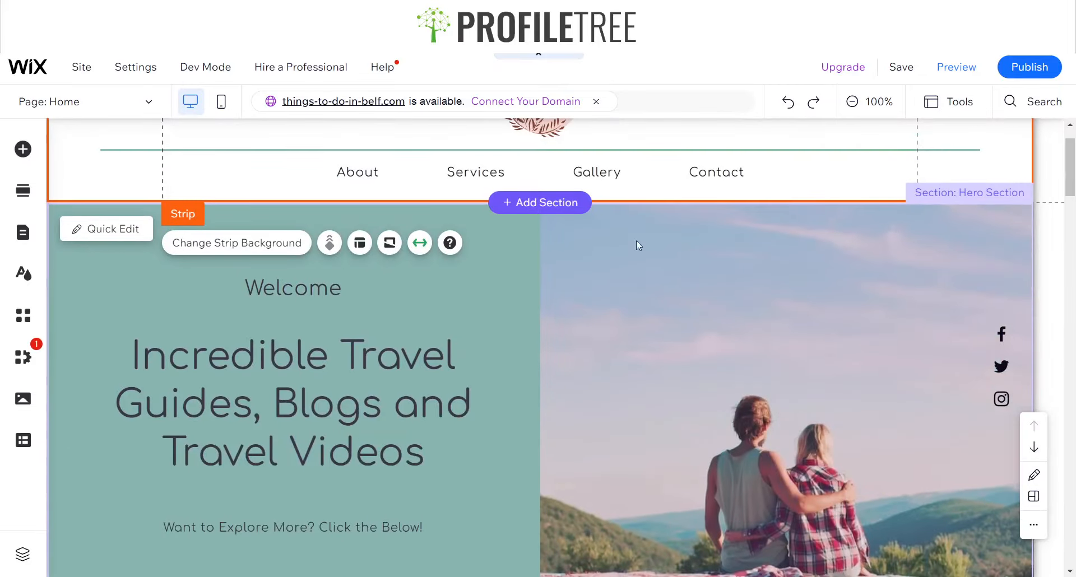
{"action": "scroll", "coordinate": [556, 323], "scroll_direction": "up", "scroll_amount": 2}
{"action": "scroll", "coordinate": [559, 325], "scroll_direction": "down", "scroll_amount": 11}
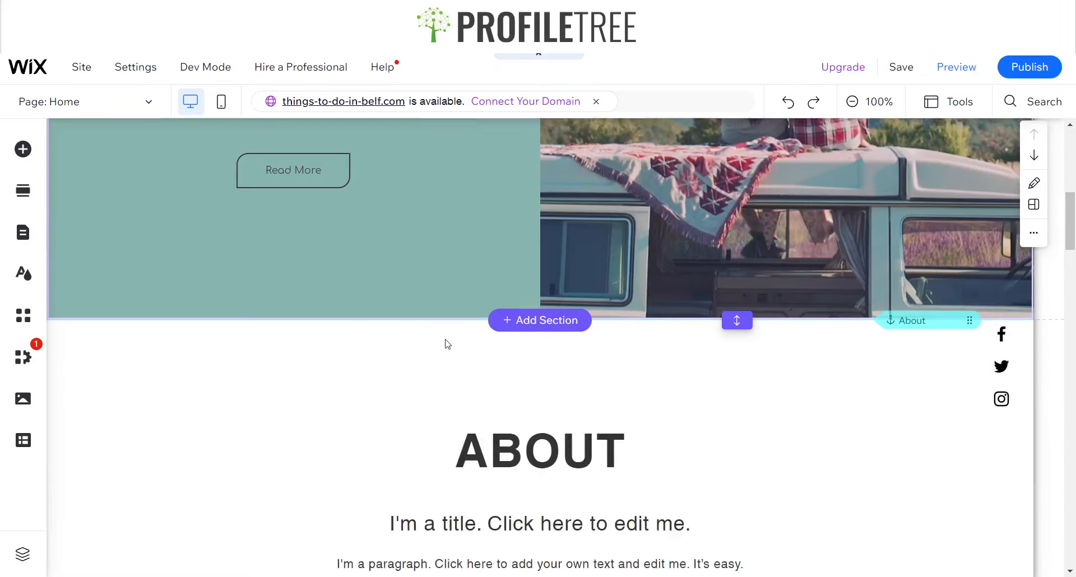
{"action": "scroll", "coordinate": [379, 351], "scroll_direction": "down", "scroll_amount": 14}
{"action": "scroll", "coordinate": [464, 318], "scroll_direction": "up", "scroll_amount": 4}
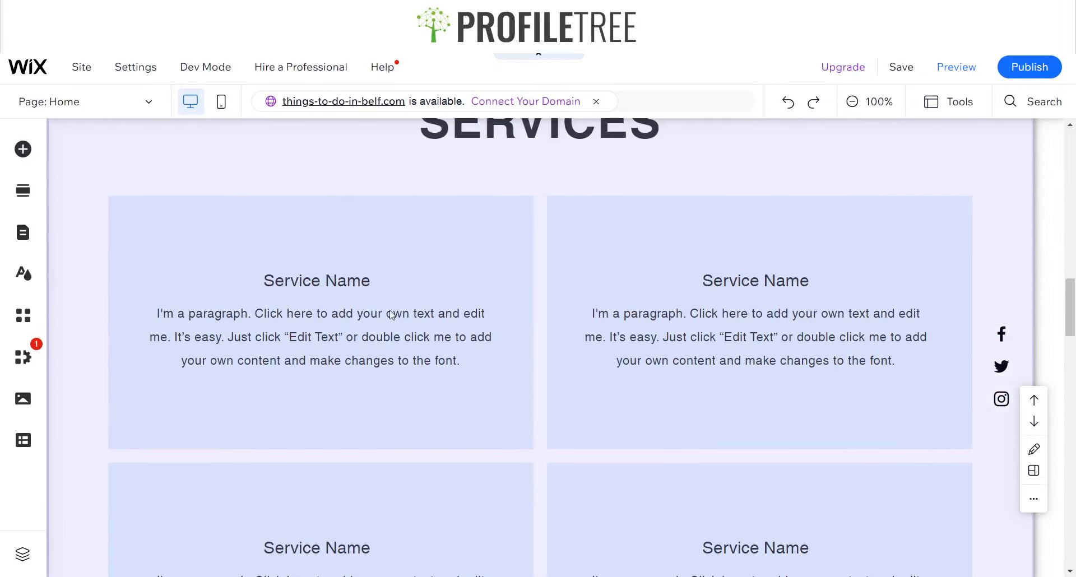
Move the ABOUT heading and the title text beneath it higher up in the About section
{"action": "scroll", "coordinate": [539, 299], "scroll_direction": "up", "scroll_amount": 2}
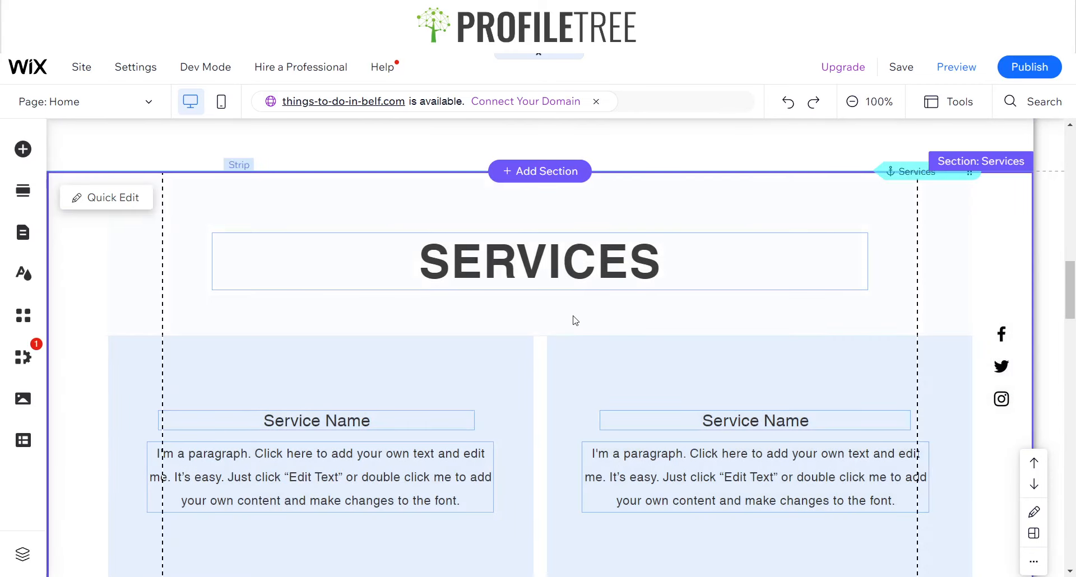
{"action": "scroll", "coordinate": [536, 297], "scroll_direction": "up", "scroll_amount": 10}
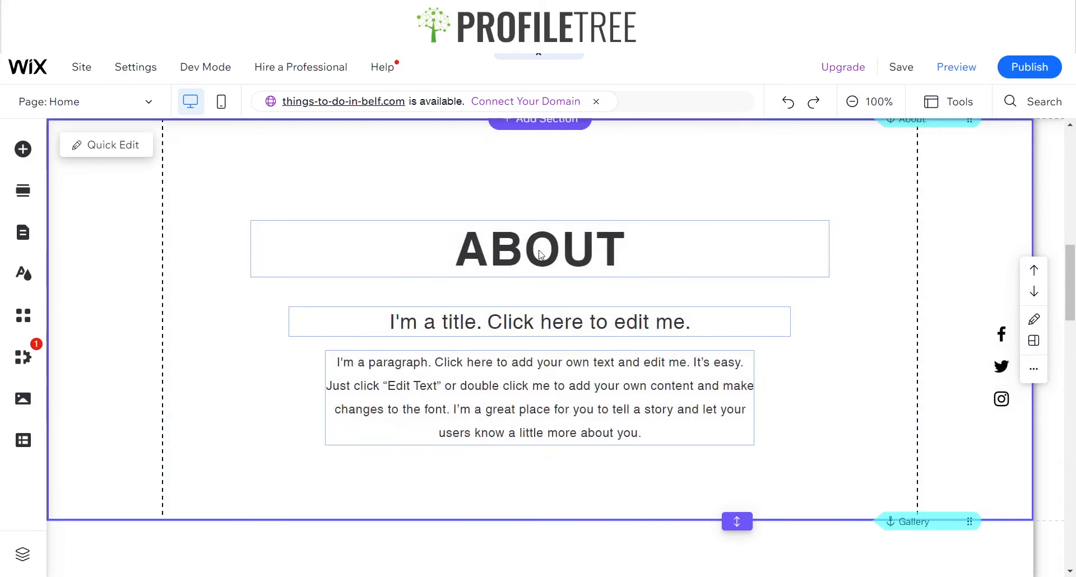
{"action": "left_click", "coordinate": [541, 255]}
{"action": "left_click_drag", "start_coordinate": [571, 255], "coordinate": [571, 211]}
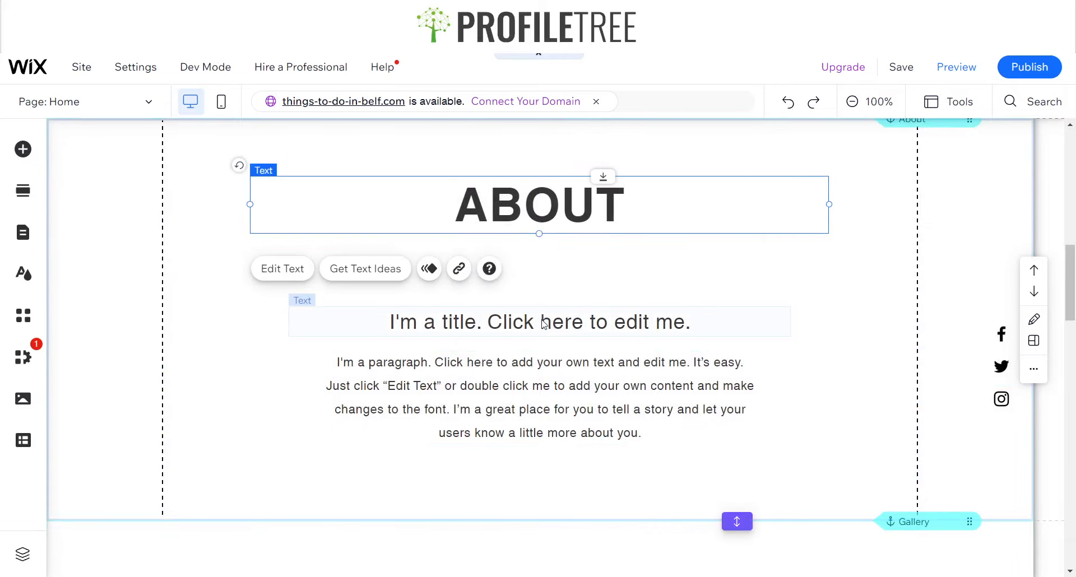
{"action": "left_click", "coordinate": [545, 324]}
{"action": "left_click_drag", "start_coordinate": [544, 323], "coordinate": [551, 288]}
Change the ABOUT heading's font to Comfortaa Regular
{"action": "left_click", "coordinate": [504, 207]}
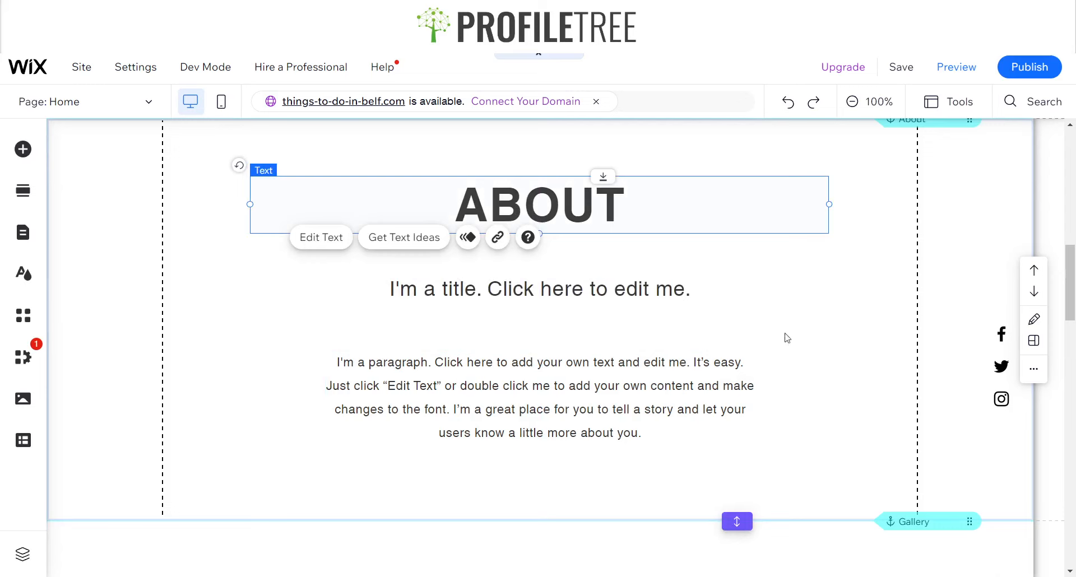
{"action": "left_click", "coordinate": [877, 289]}
{"action": "type", "text": "c"}
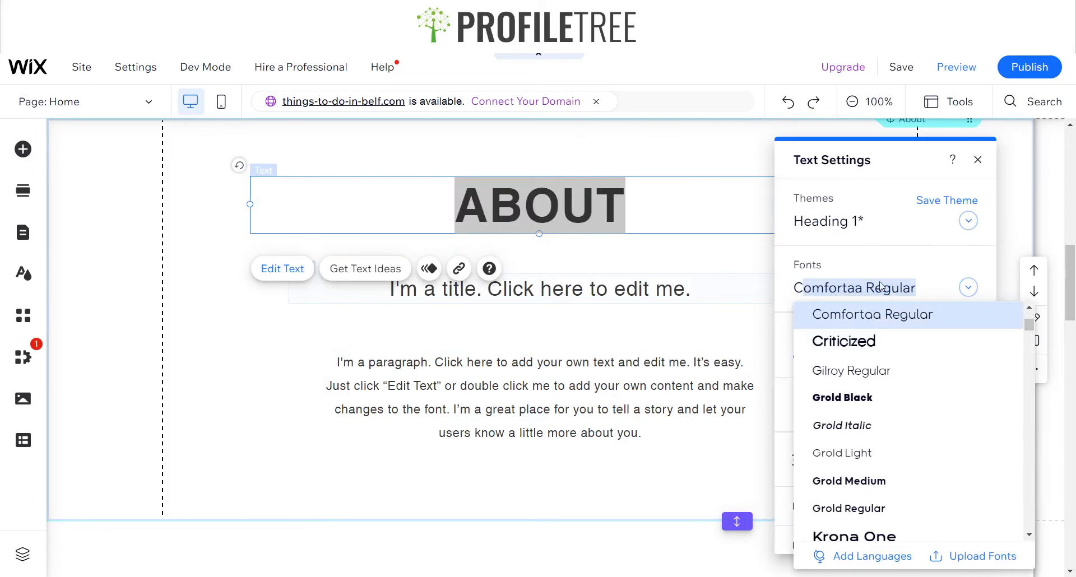
{"action": "left_click", "coordinate": [883, 315]}
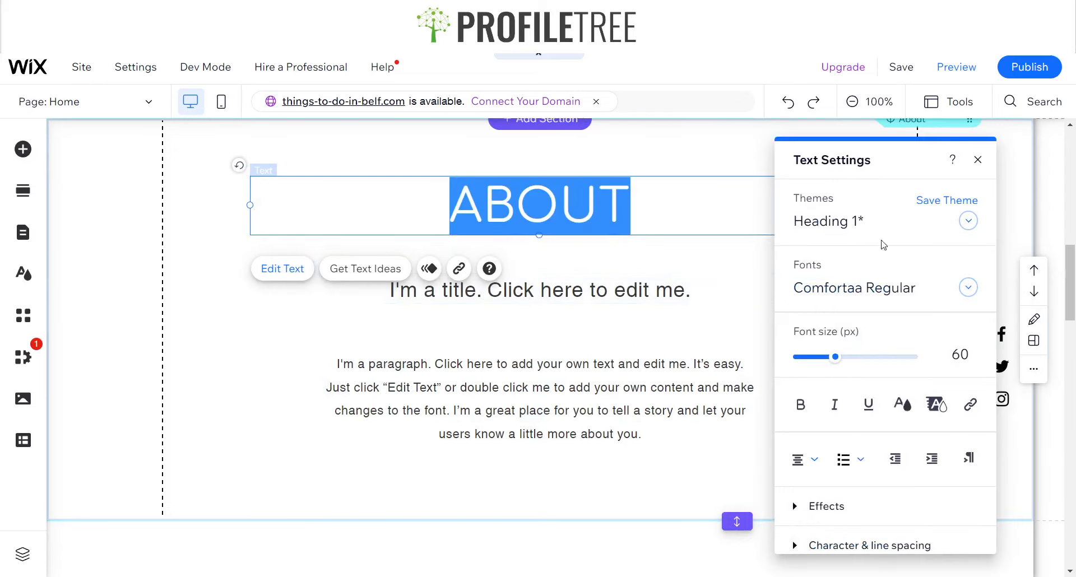
{"action": "key", "text": "Escape"}
Open the site's text theme and set the Heading 1 style font to Comfortaa Regular
{"action": "left_click", "coordinate": [148, 269]}
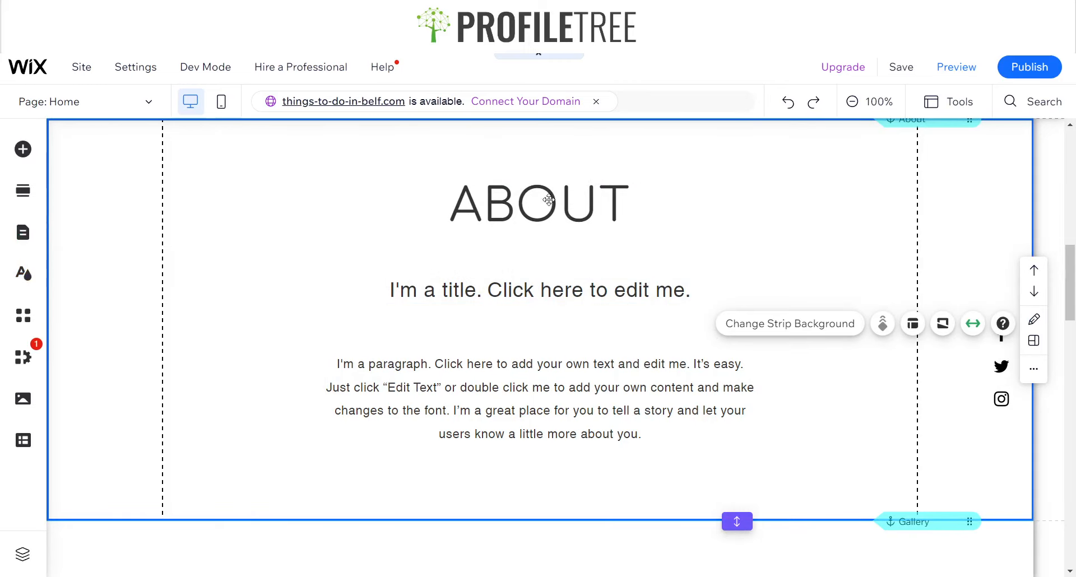
{"action": "left_click", "coordinate": [22, 273]}
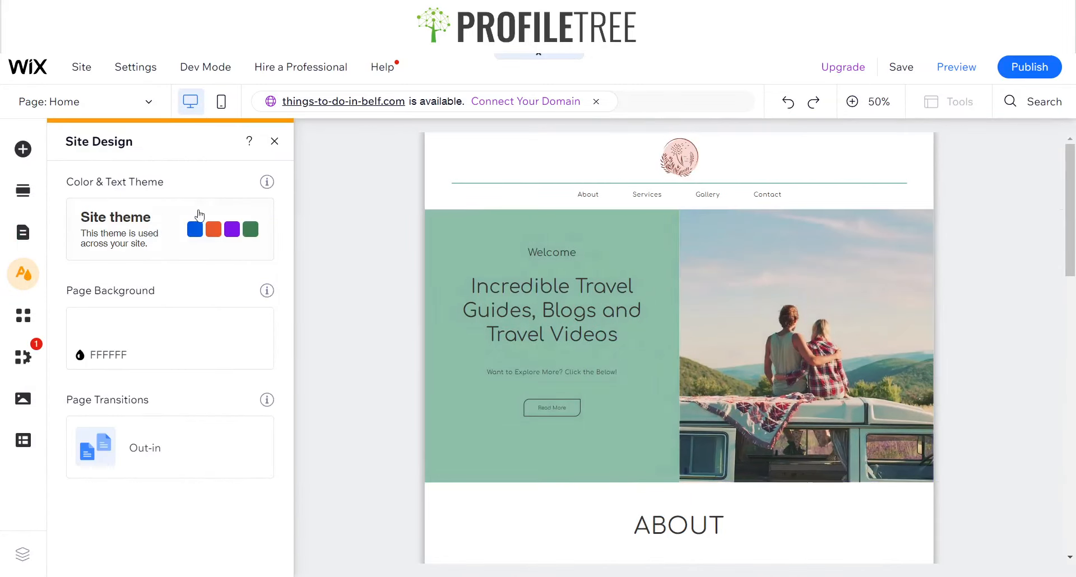
{"action": "left_click", "coordinate": [162, 229]}
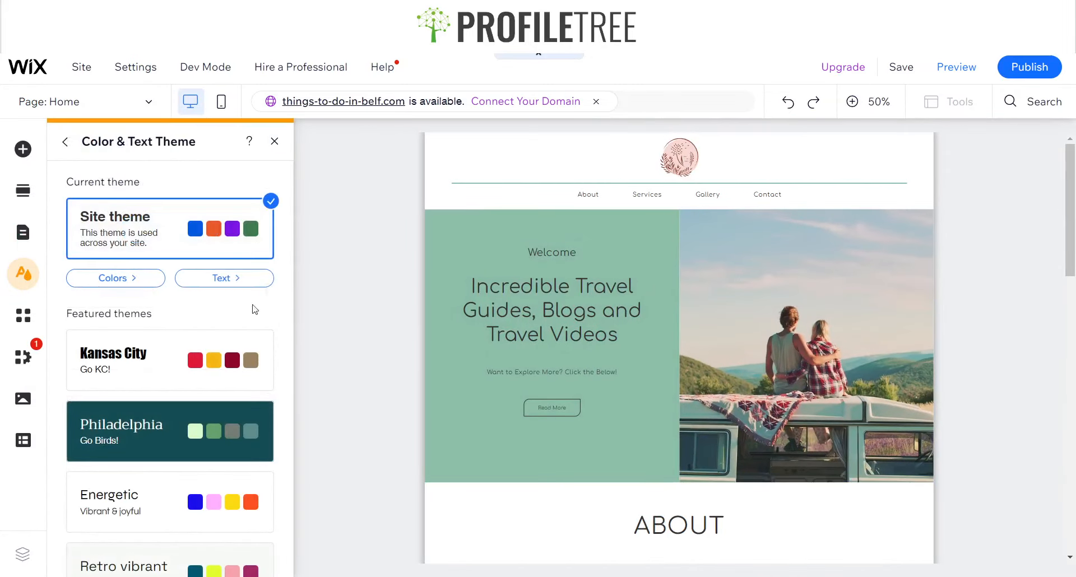
{"action": "left_click", "coordinate": [224, 278]}
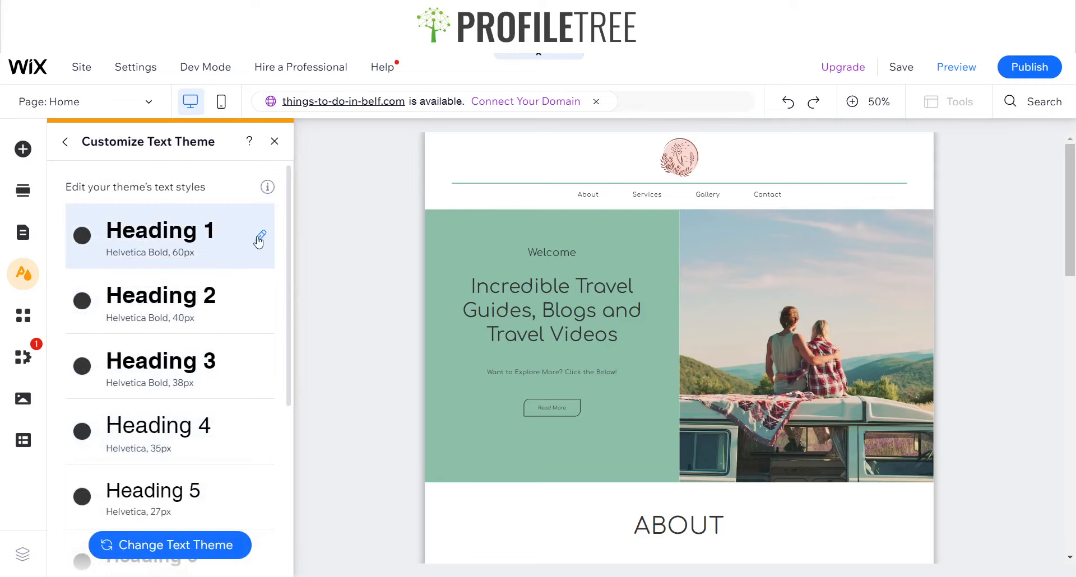
{"action": "scroll", "coordinate": [219, 471], "scroll_direction": "down", "scroll_amount": 5}
{"action": "scroll", "coordinate": [228, 448], "scroll_direction": "up", "scroll_amount": 5}
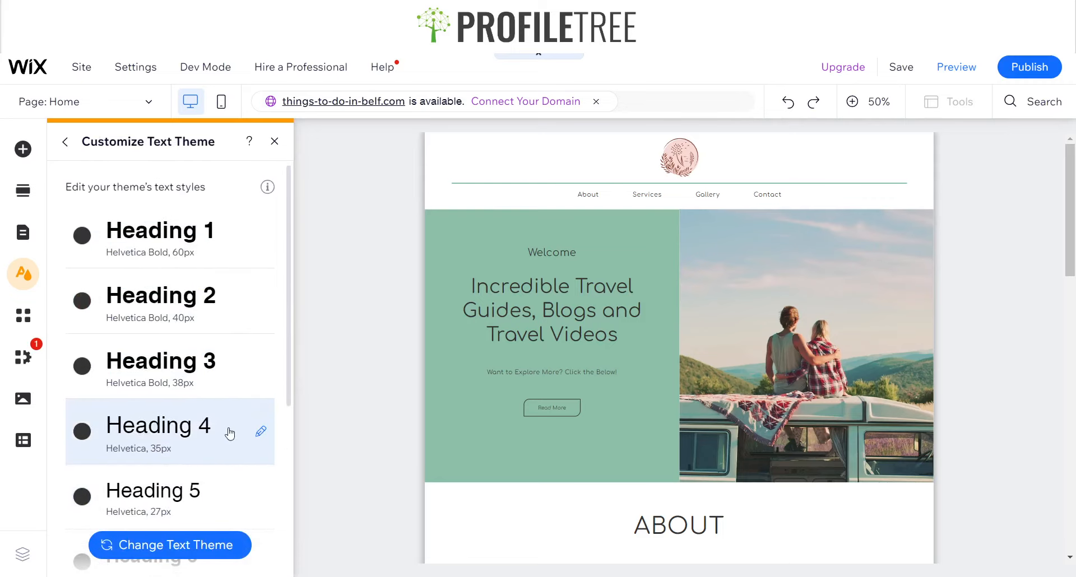
{"action": "left_click", "coordinate": [61, 144]}
{"action": "left_click", "coordinate": [243, 276]}
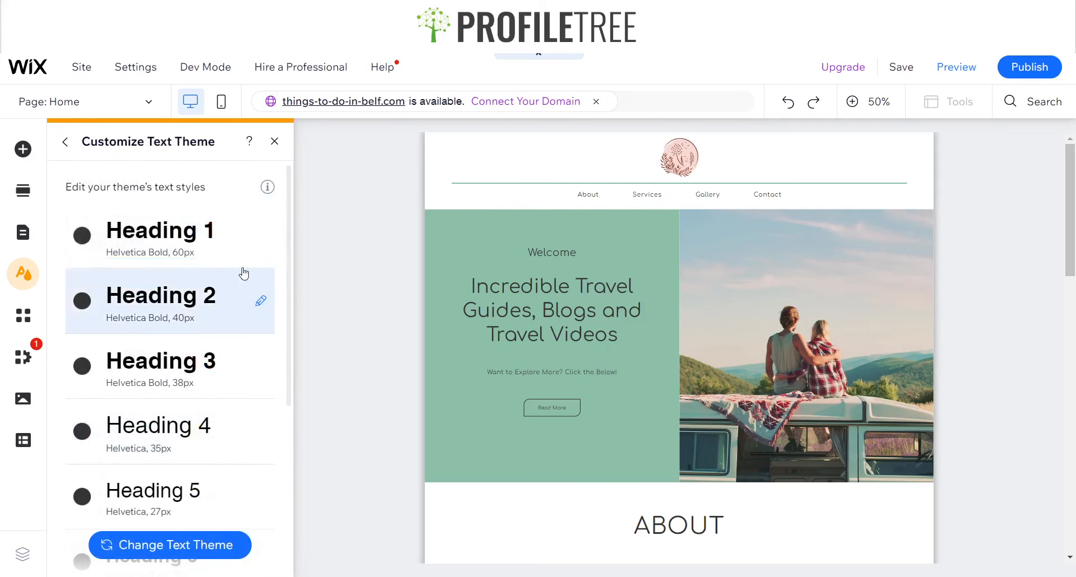
{"action": "left_click", "coordinate": [260, 236]}
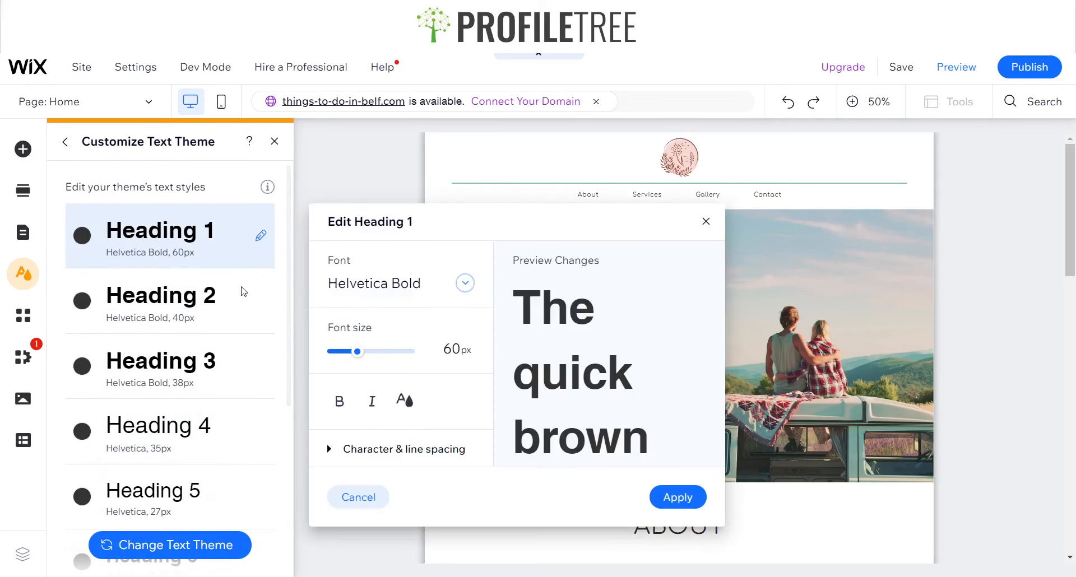
{"action": "left_click", "coordinate": [429, 285]}
{"action": "type", "text": "Comfortaa Regula"}
{"action": "left_click", "coordinate": [412, 317]}
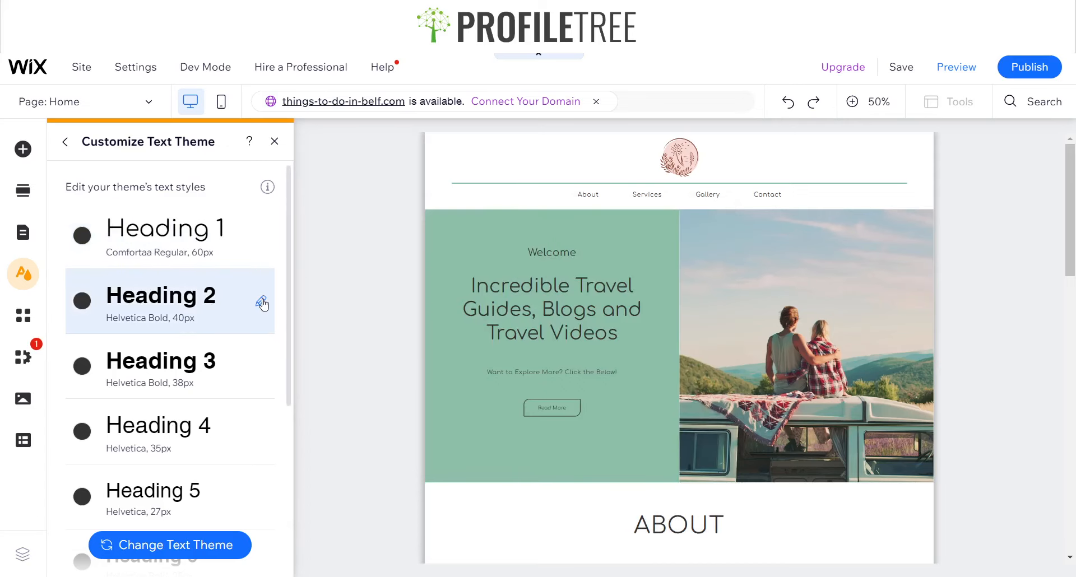
Set the Heading 2 and Heading 3 theme styles to the Comfortaa Regular font
{"action": "left_click", "coordinate": [261, 303]}
{"action": "left_click", "coordinate": [452, 335]}
{"action": "type", "text": "Comfortaa Regula"}
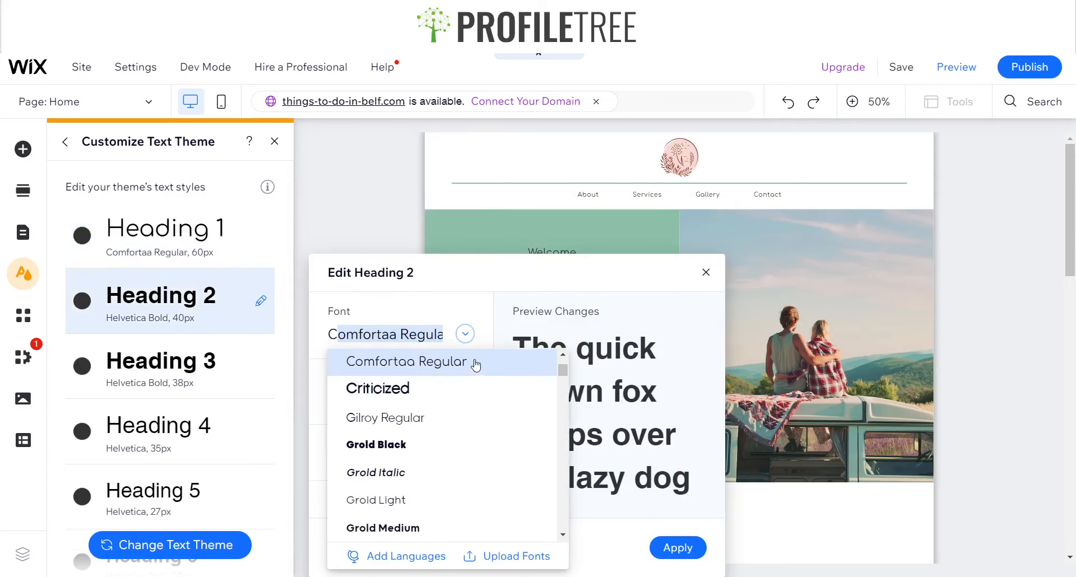
{"action": "left_click", "coordinate": [476, 360]}
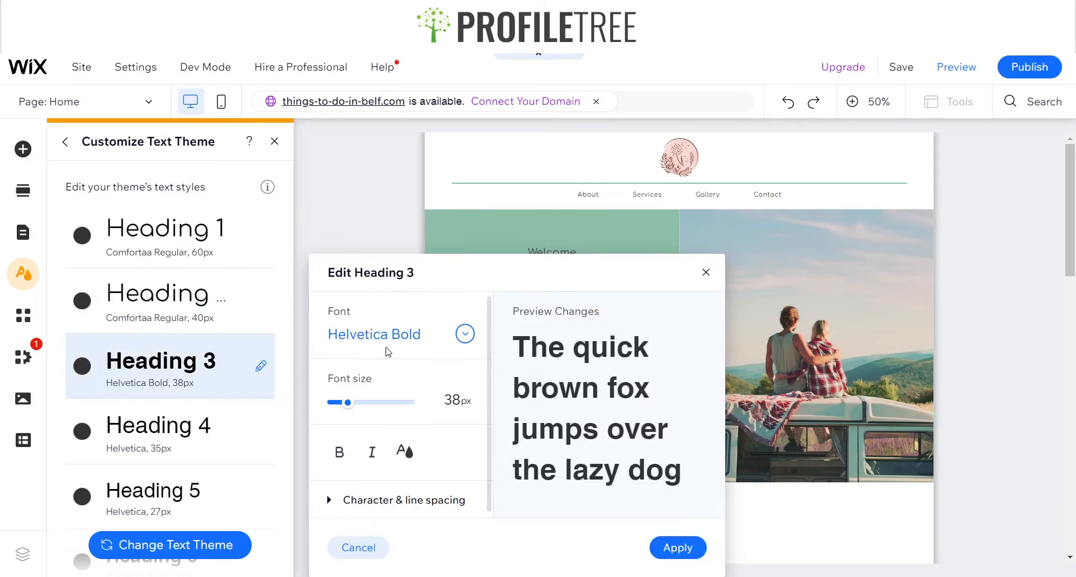
{"action": "left_click", "coordinate": [387, 352]}
{"action": "type", "text": "Comfortaa Reg..."}
{"action": "left_click", "coordinate": [456, 359]}
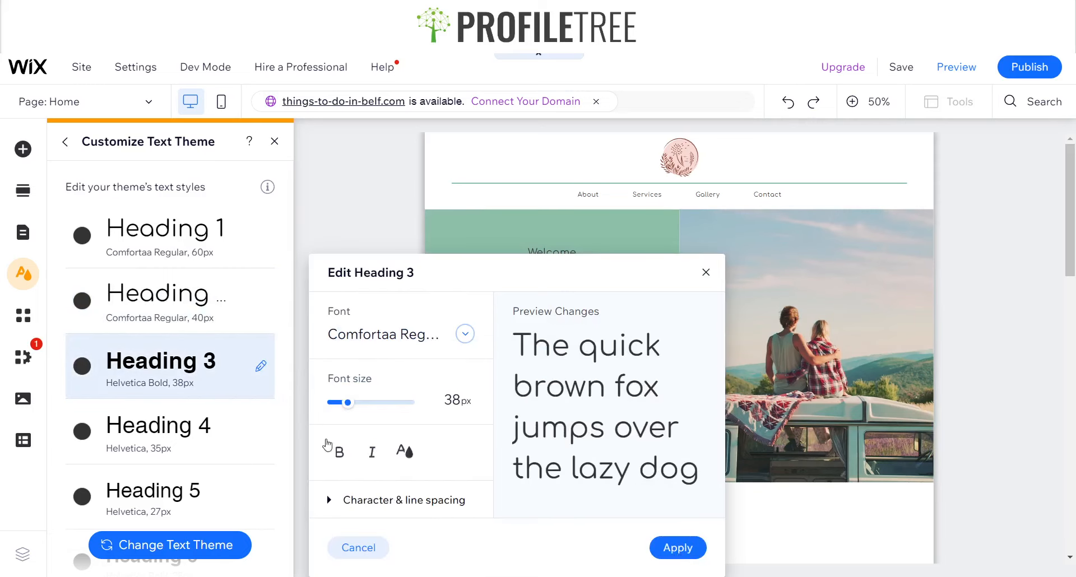
Set the Heading 4 and Heading 5 theme styles to Comfortaa Regular and apply
{"action": "left_click", "coordinate": [261, 434]}
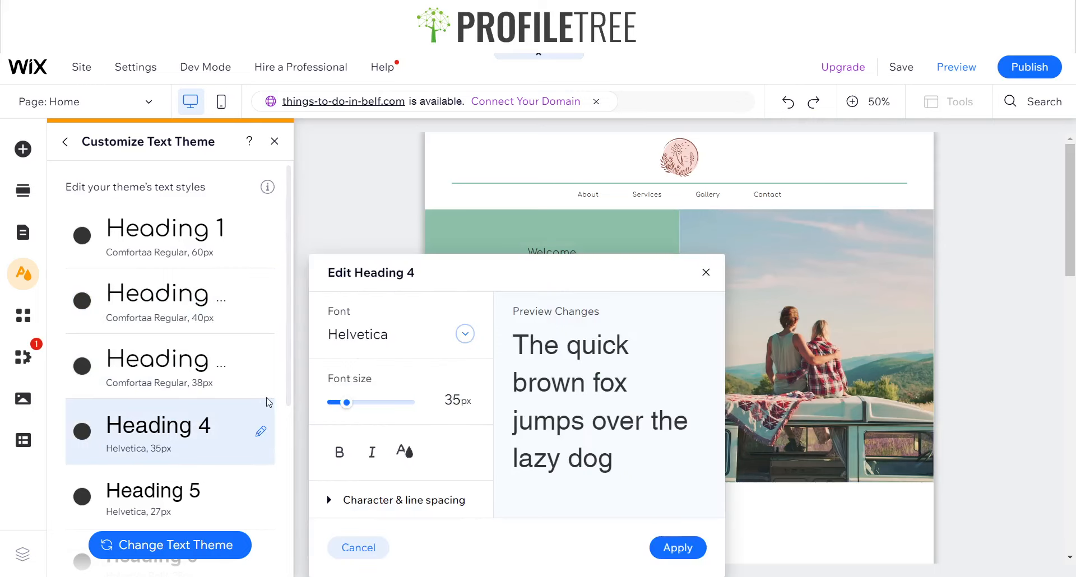
{"action": "left_click", "coordinate": [432, 334]}
{"action": "type", "text": "Comfortaa Reg..."}
{"action": "left_click", "coordinate": [454, 369]}
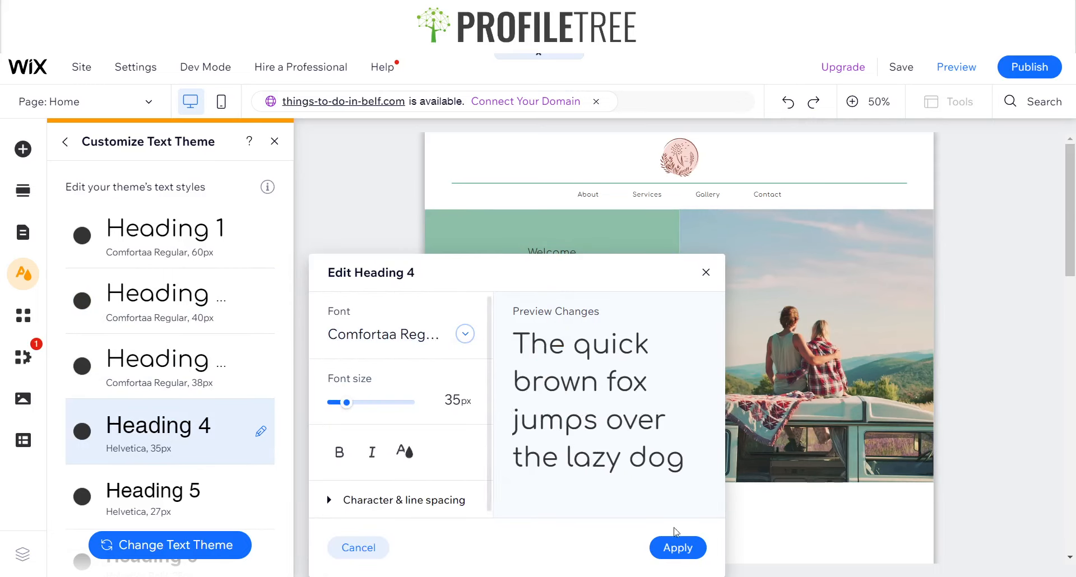
{"action": "left_click", "coordinate": [672, 548]}
{"action": "scroll", "coordinate": [243, 356], "scroll_direction": "down", "scroll_amount": 3}
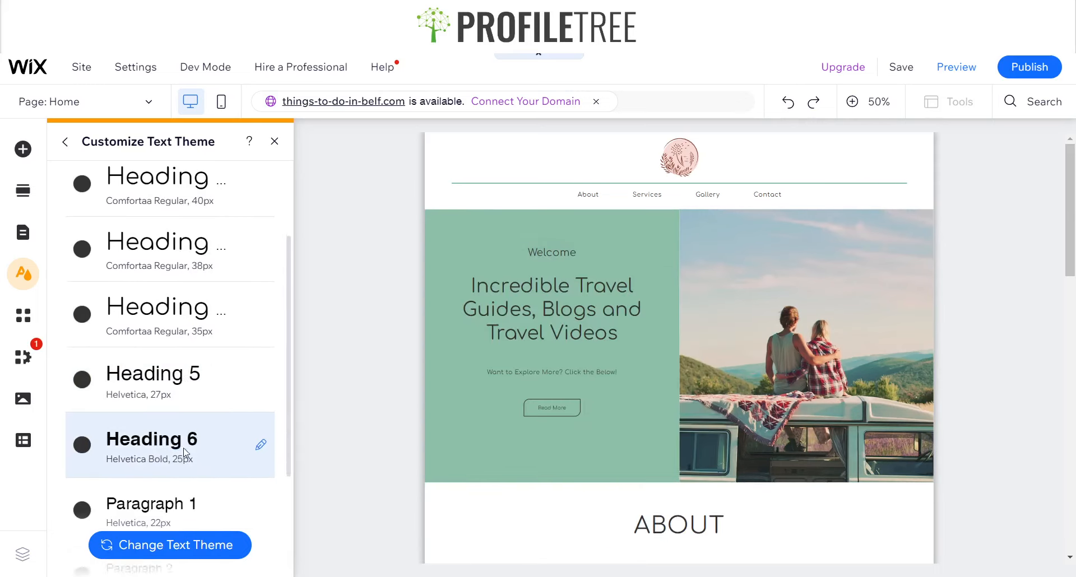
{"action": "left_click", "coordinate": [261, 357]}
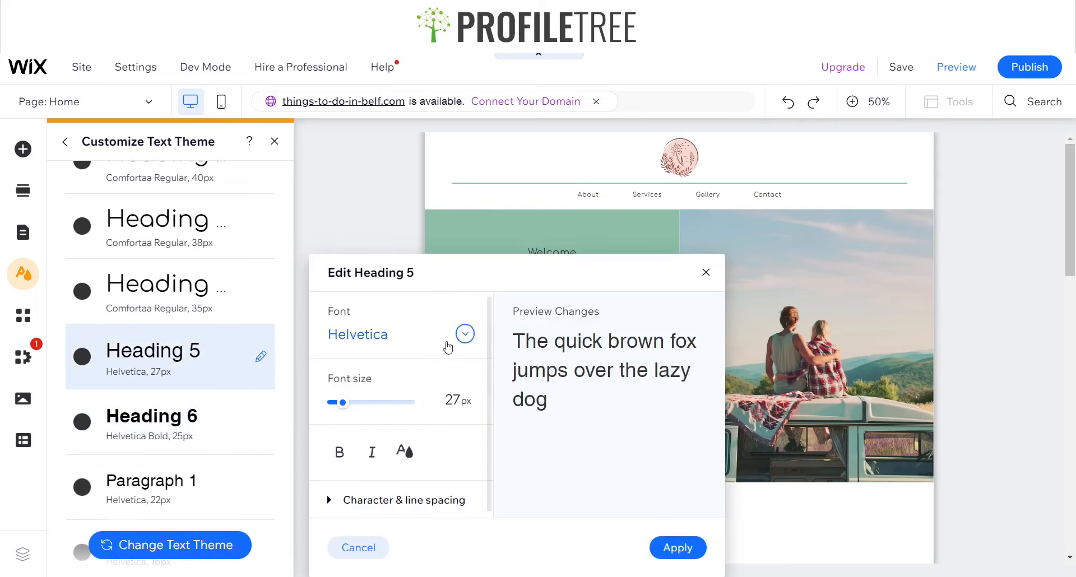
{"action": "left_click", "coordinate": [465, 334]}
{"action": "left_click", "coordinate": [456, 362]}
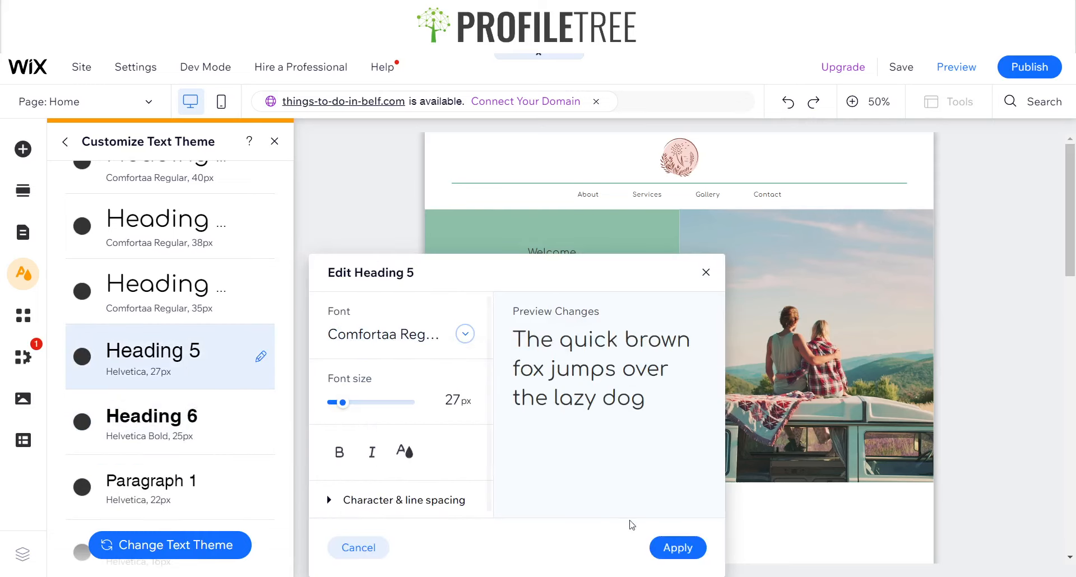
{"action": "left_click", "coordinate": [677, 548]}
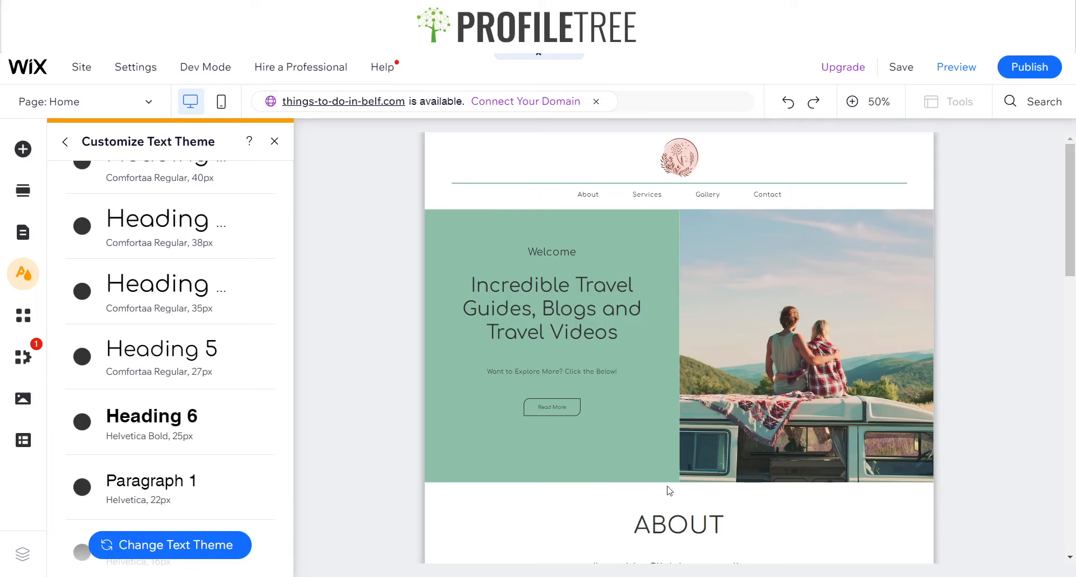
Set the Heading 6 and Paragraph 1 theme styles to the Comfortaa Regular font
{"action": "left_click", "coordinate": [259, 423]}
{"action": "left_click", "coordinate": [421, 335]}
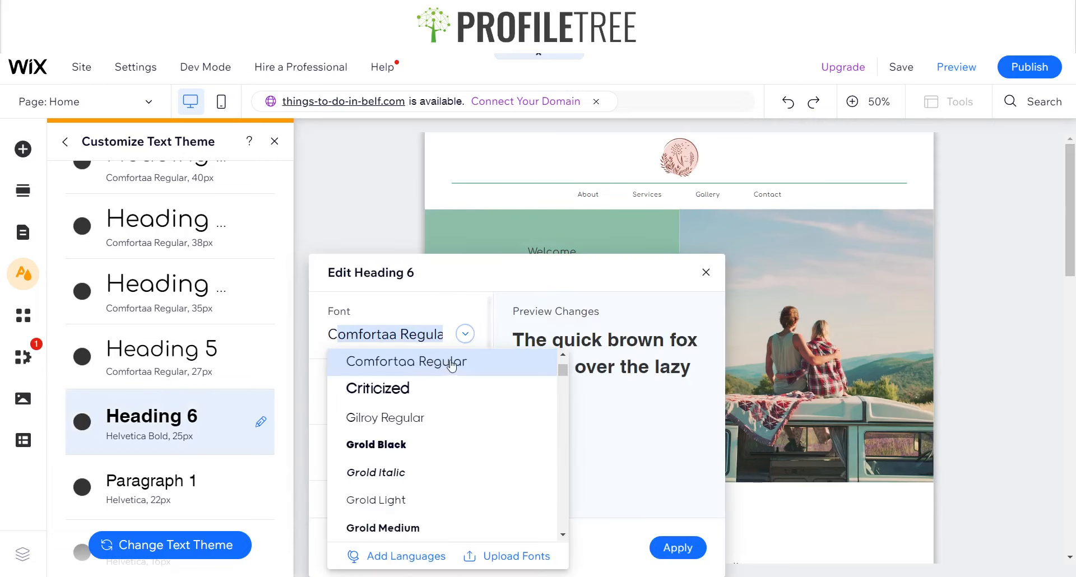
{"action": "left_click", "coordinate": [437, 360]}
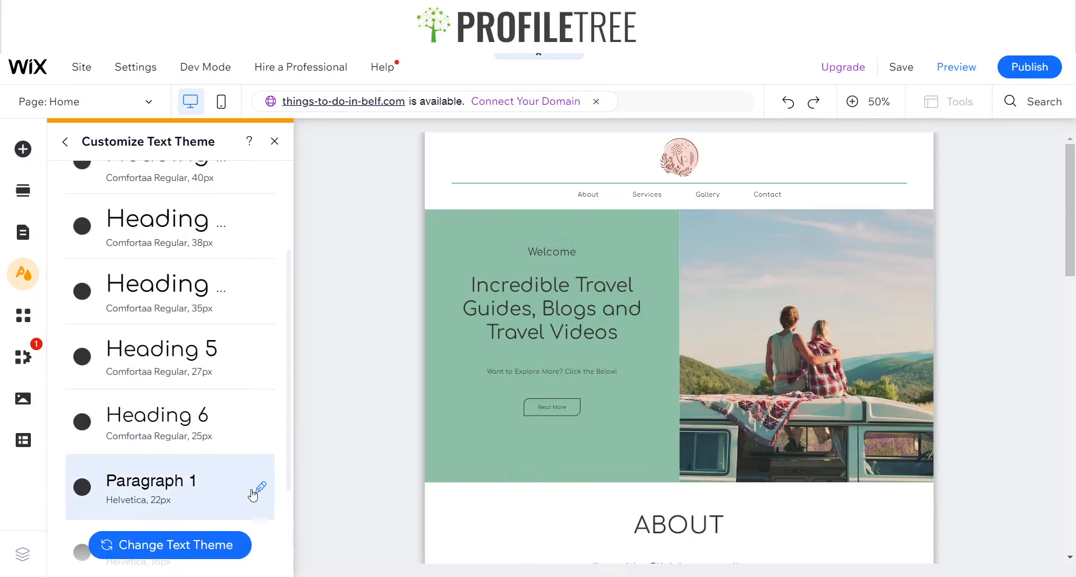
{"action": "left_click", "coordinate": [259, 487]}
{"action": "left_click", "coordinate": [385, 342]}
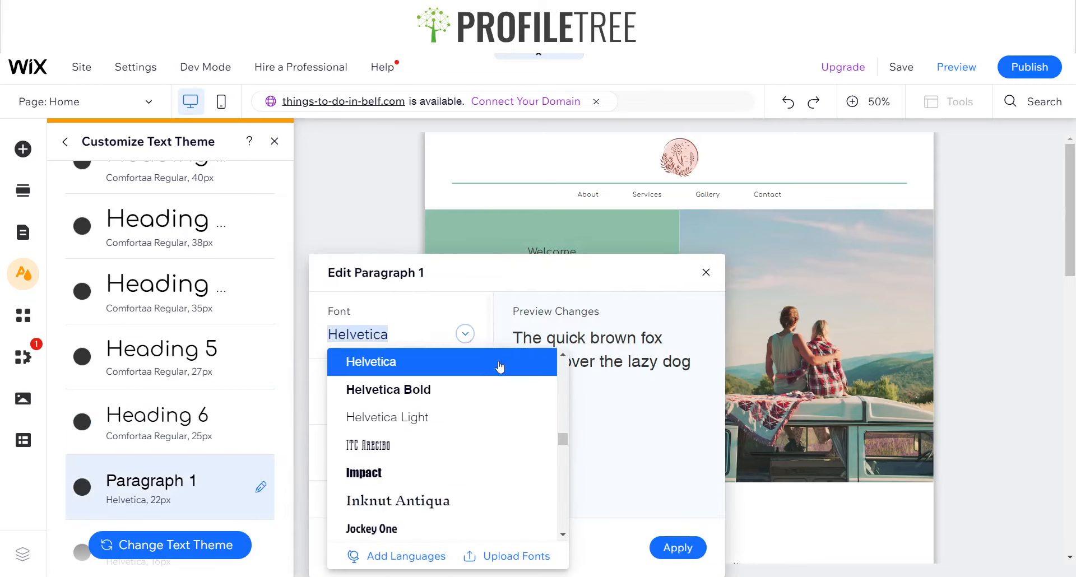
{"action": "type", "text": "Comfortaa Regula"}
{"action": "left_click", "coordinate": [489, 370]}
{"action": "left_click", "coordinate": [63, 410]}
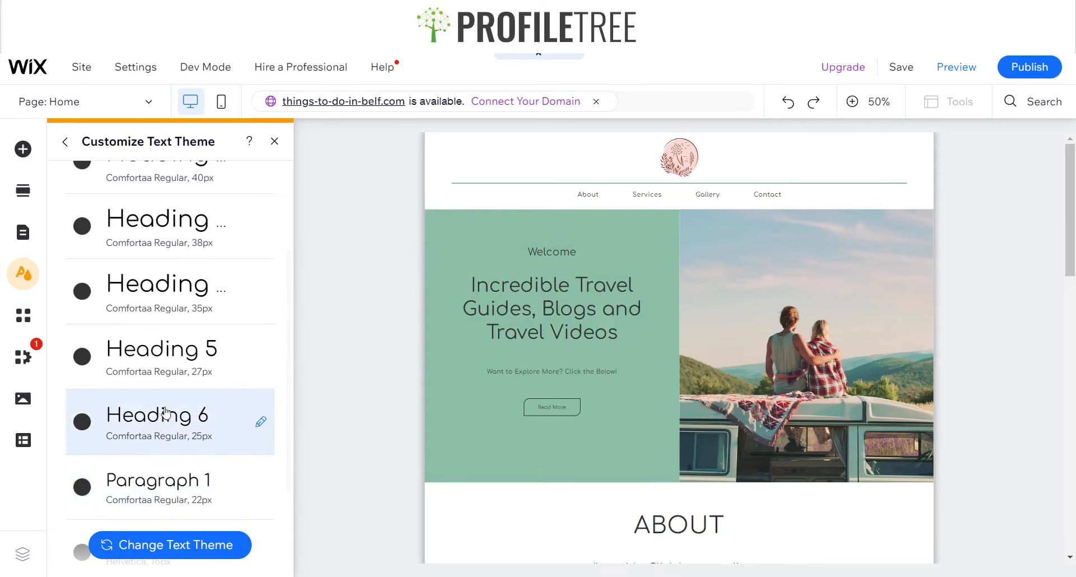
Set the Paragraph 2 theme style to Comfortaa Regular and apply
{"action": "scroll", "coordinate": [168, 413], "scroll_direction": "down", "scroll_amount": 3}
{"action": "left_click", "coordinate": [260, 416]}
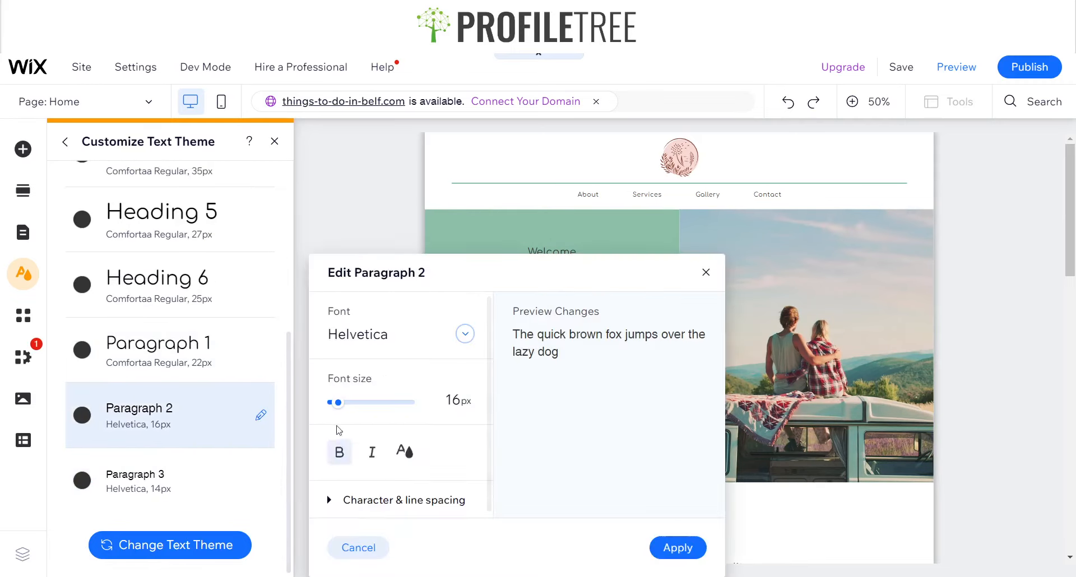
{"action": "type", "text": "Comfortaa Regula"}
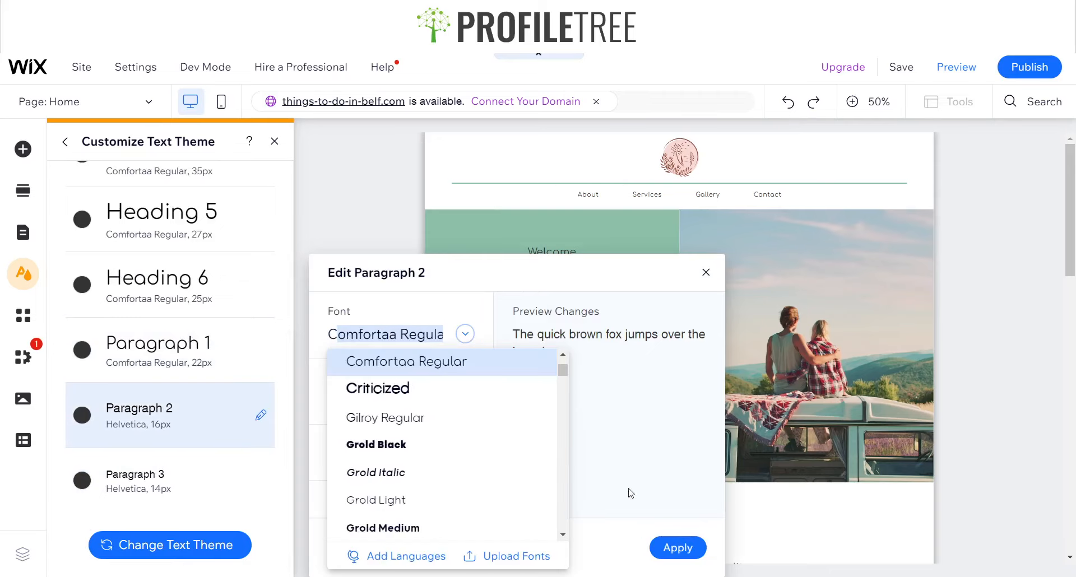
{"action": "left_click", "coordinate": [463, 359]}
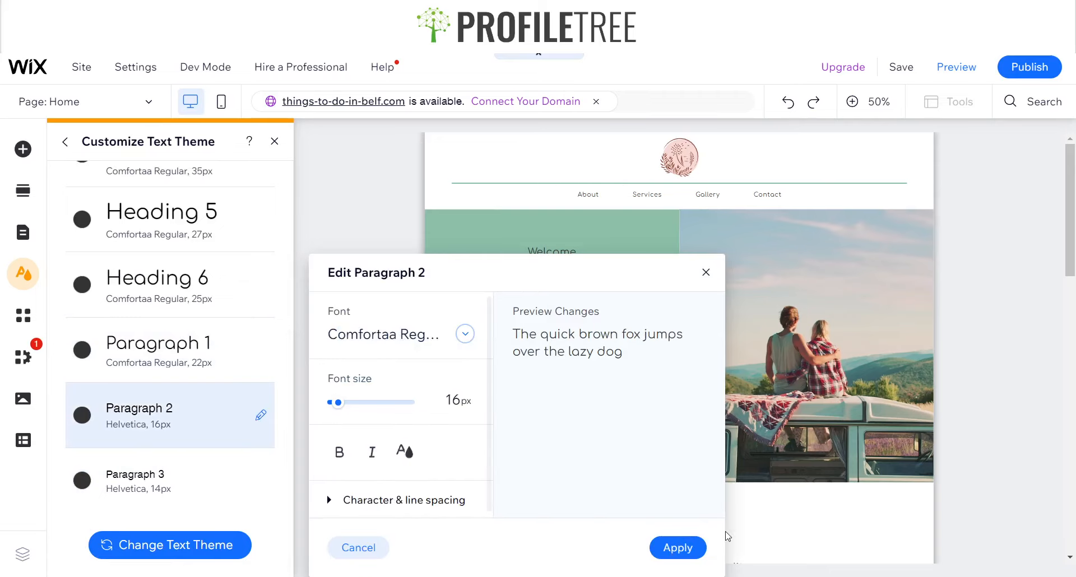
{"action": "left_click", "coordinate": [678, 547]}
Set the Paragraph 3 theme style to Comfortaa Regular, then scroll through the homepage to check the fonts
{"action": "left_click", "coordinate": [260, 480]}
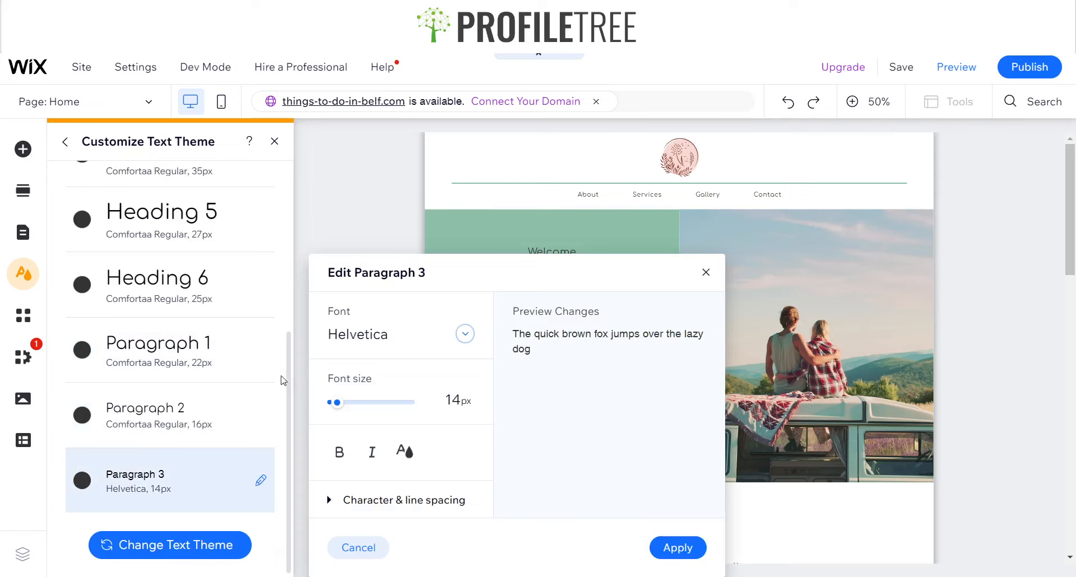
{"action": "left_click", "coordinate": [358, 335]}
{"action": "type", "text": "Comfortaa Reg..."}
{"action": "left_click", "coordinate": [455, 362]}
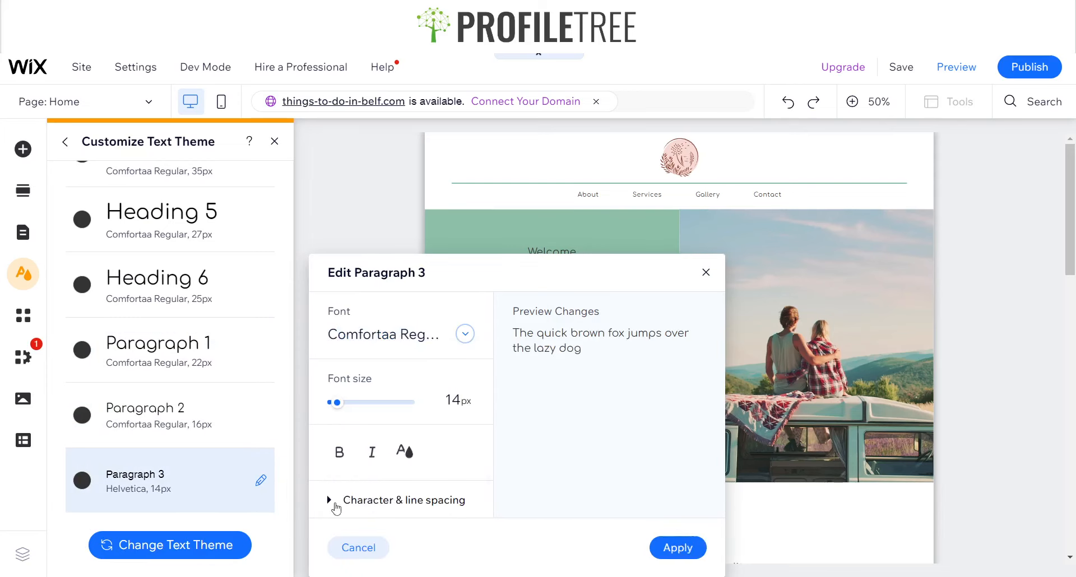
{"action": "left_click", "coordinate": [678, 548]}
{"action": "scroll", "coordinate": [157, 365], "scroll_direction": "up", "scroll_amount": 5}
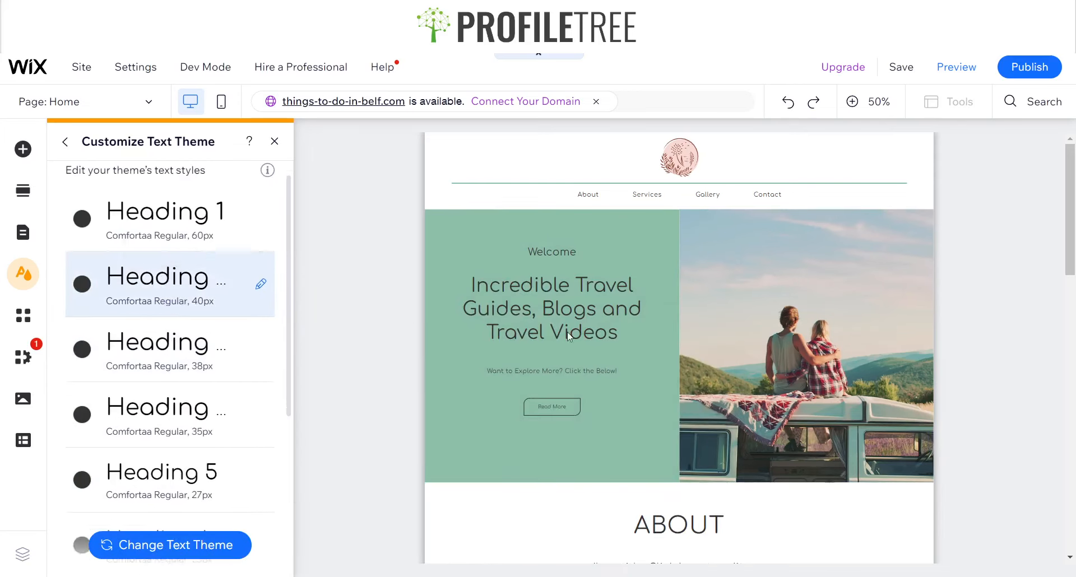
{"action": "scroll", "coordinate": [569, 335], "scroll_direction": "down", "scroll_amount": 8}
{"action": "scroll", "coordinate": [504, 306], "scroll_direction": "up", "scroll_amount": 3}
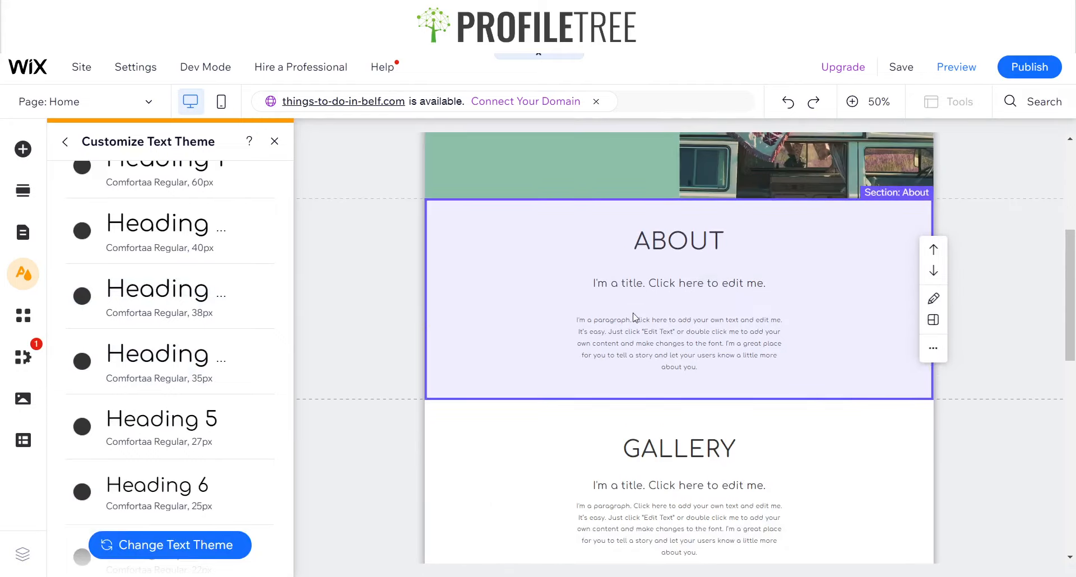
{"action": "scroll", "coordinate": [634, 318], "scroll_direction": "down", "scroll_amount": 8}
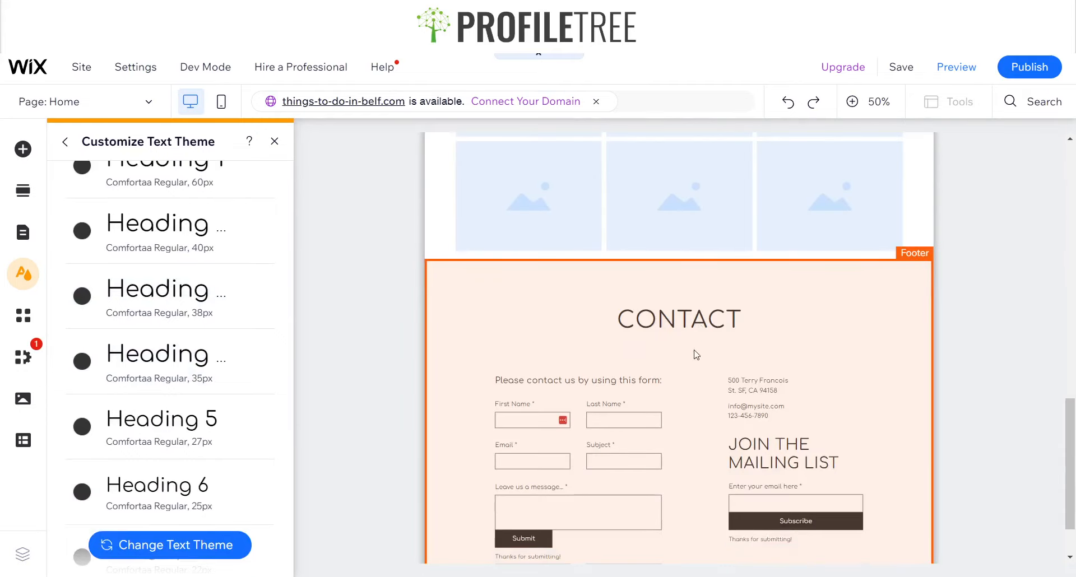
Close the text theme panel and scroll through the homepage at 100% zoom to the About section
{"action": "scroll", "coordinate": [696, 355], "scroll_direction": "down", "scroll_amount": 2}
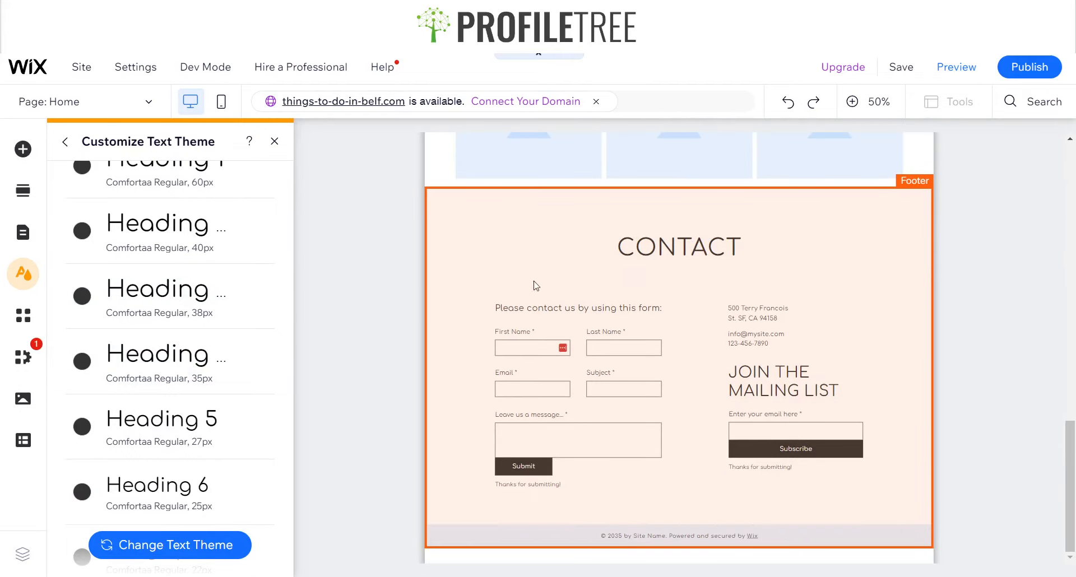
{"action": "scroll", "coordinate": [535, 286], "scroll_direction": "up", "scroll_amount": 15}
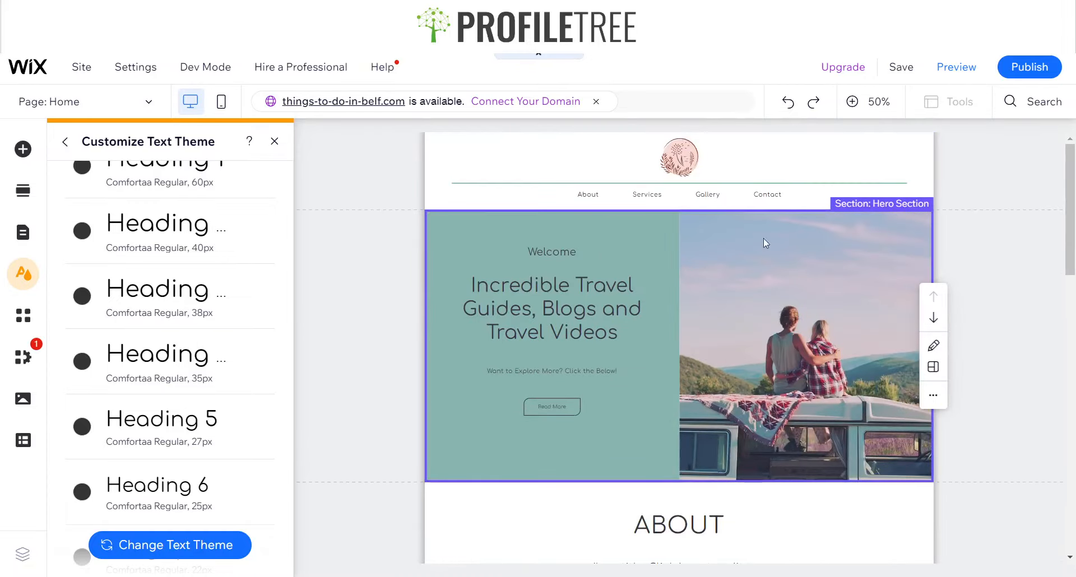
{"action": "scroll", "coordinate": [764, 242], "scroll_direction": "down", "scroll_amount": 10}
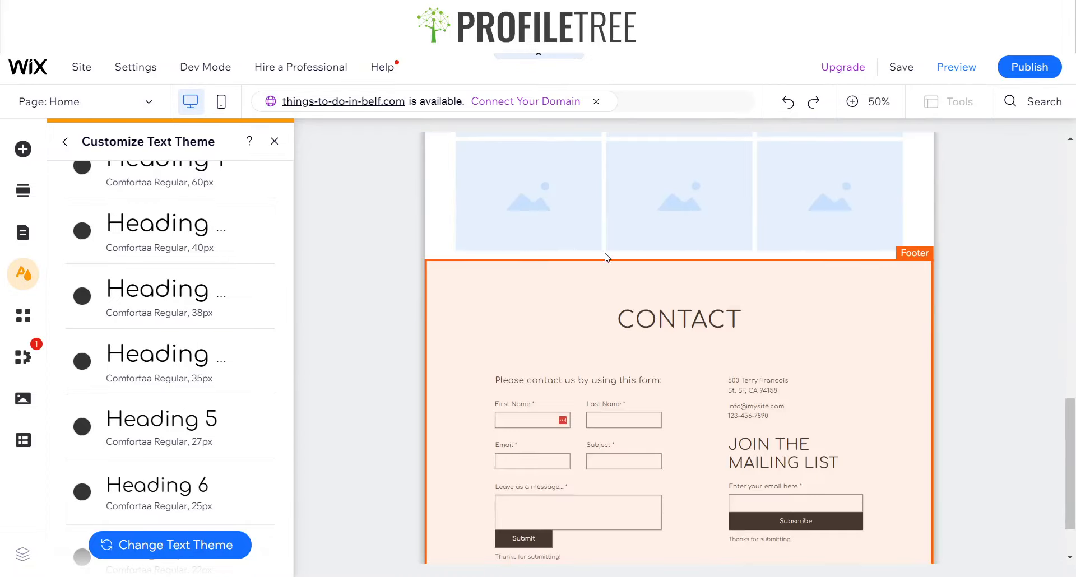
{"action": "scroll", "coordinate": [605, 257], "scroll_direction": "up", "scroll_amount": 12}
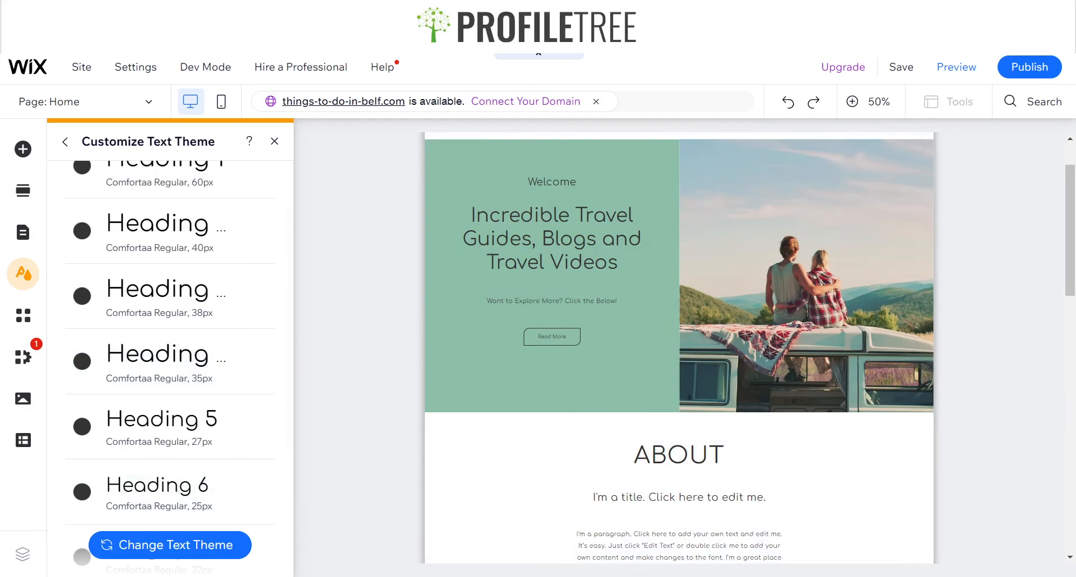
{"action": "left_click", "coordinate": [502, 287]}
{"action": "scroll", "coordinate": [536, 437], "scroll_direction": "down", "scroll_amount": 5}
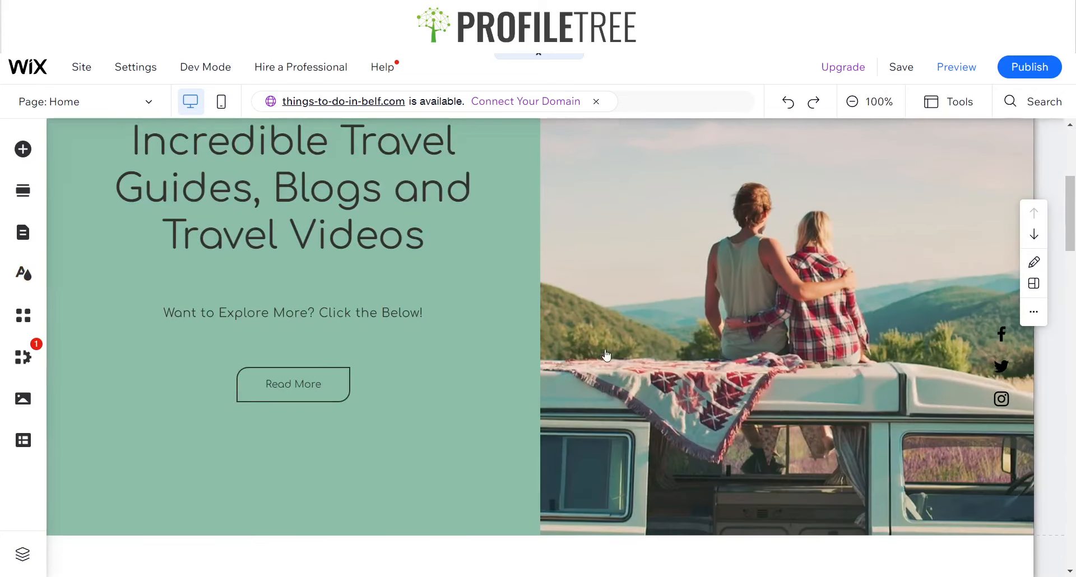
{"action": "scroll", "coordinate": [375, 368], "scroll_direction": "down", "scroll_amount": 6}
{"action": "scroll", "coordinate": [382, 364], "scroll_direction": "down", "scroll_amount": 2}
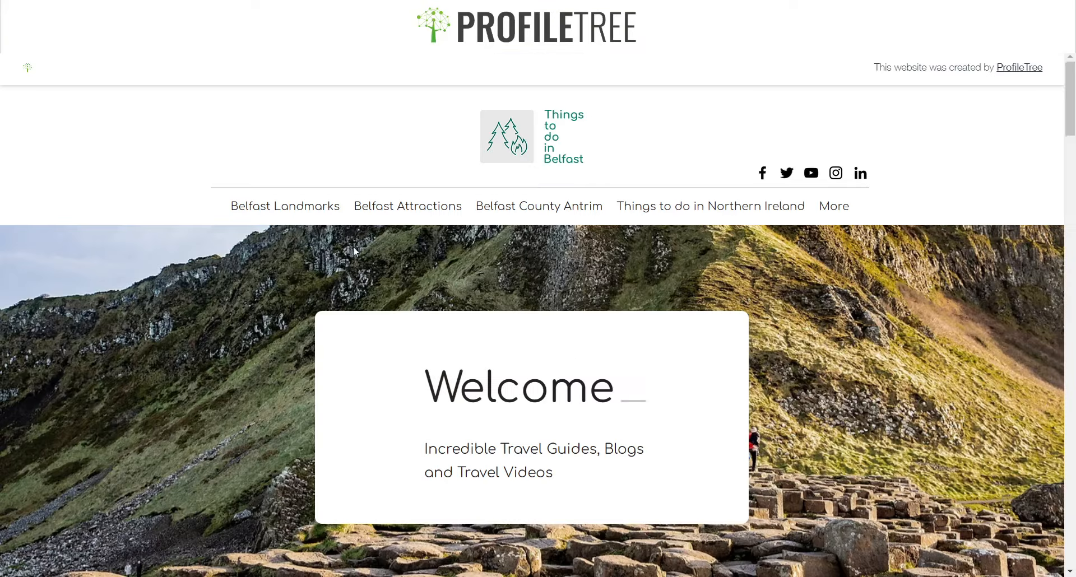
Switch to the Belfast blog article and copy its 'Things To Do In Belfast' title
{"action": "scroll", "coordinate": [353, 246], "scroll_direction": "down", "scroll_amount": 9}
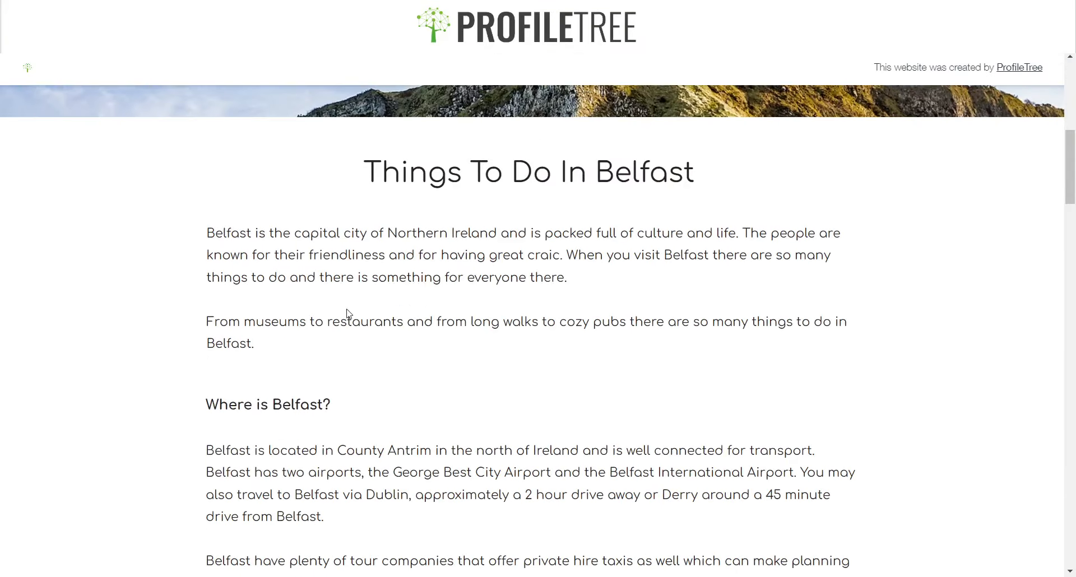
{"action": "scroll", "coordinate": [378, 213], "scroll_direction": "down", "scroll_amount": 1}
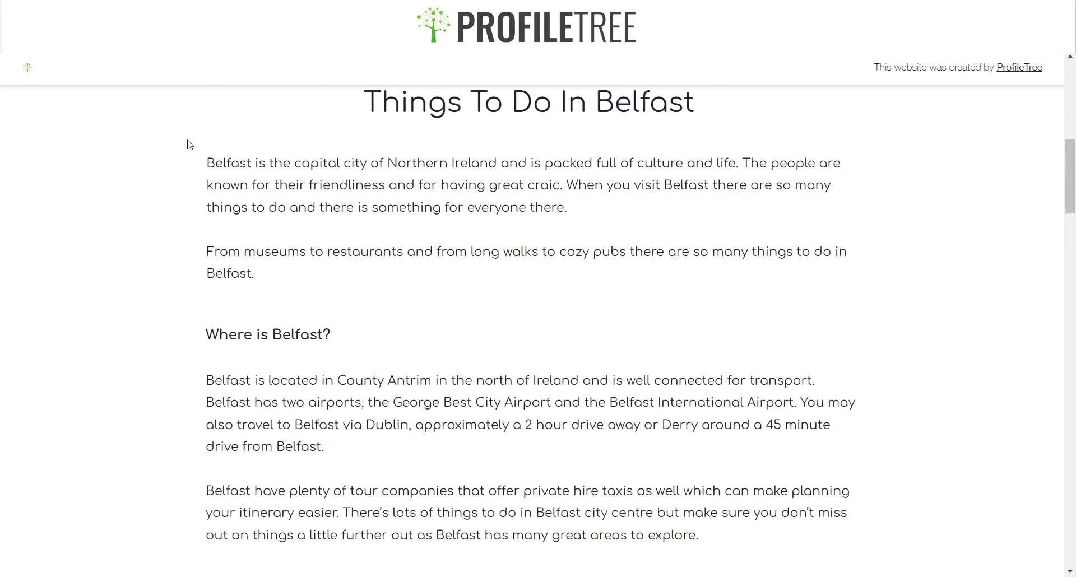
{"action": "left_click_drag", "start_coordinate": [197, 155], "coordinate": [695, 535]}
{"action": "mouse_move", "coordinate": [724, 110]}
{"action": "left_mouse_down"}
{"action": "mouse_move", "coordinate": [596, 112]}
{"action": "mouse_move", "coordinate": [713, 109]}
{"action": "left_mouse_up"}
{"action": "triple_click", "coordinate": [695, 104]}
{"action": "key", "text": "ctrl+c"}
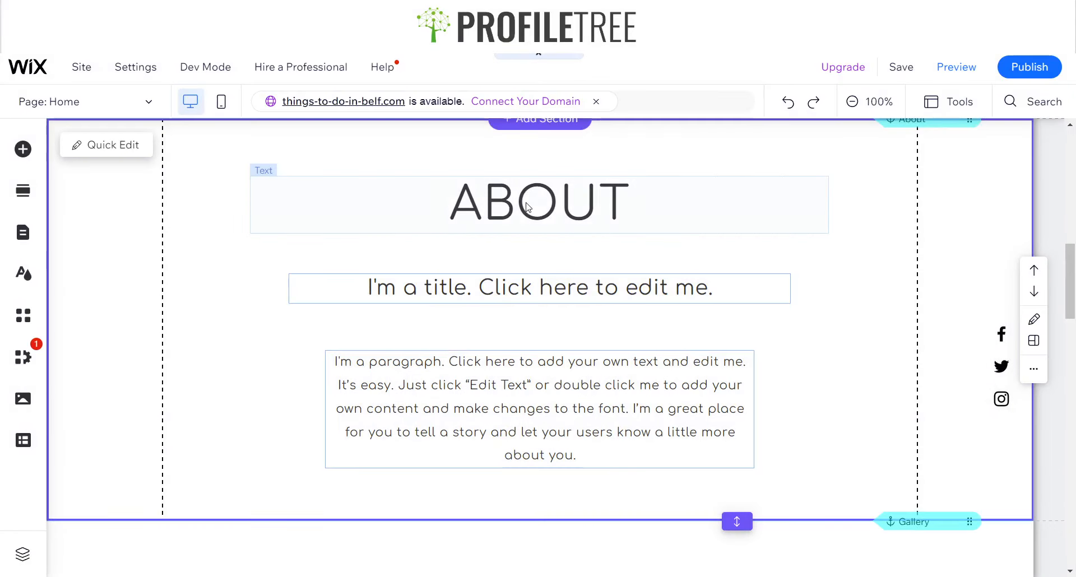
Paste the title over the ABOUT heading and set its font size to 50 px
{"action": "left_click", "coordinate": [529, 208]}
{"action": "double_click", "coordinate": [529, 208]}
{"action": "key", "text": "ctrl+v"}
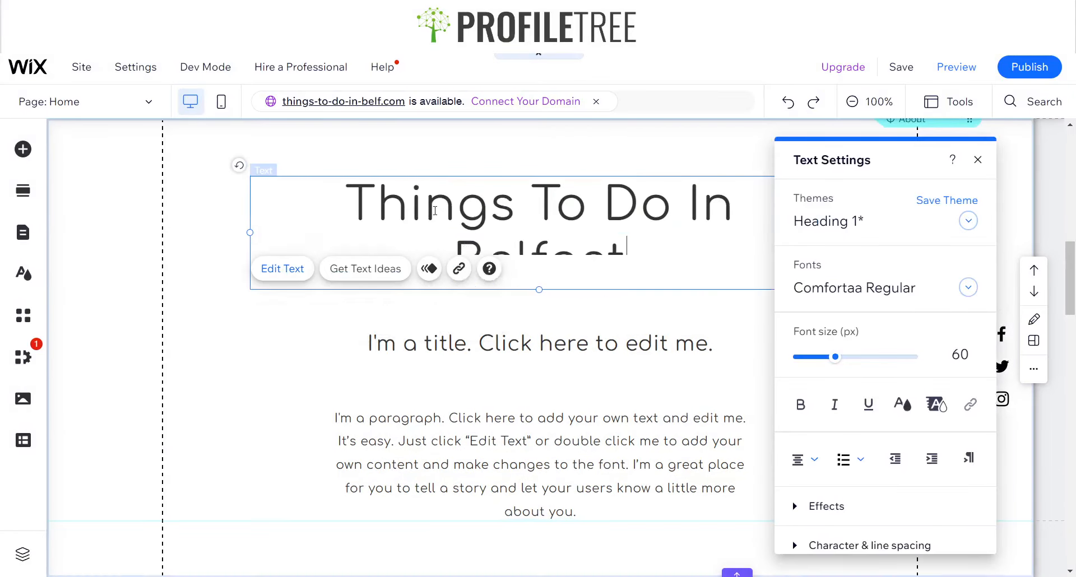
{"action": "key", "text": "ctrl+a"}
{"action": "left_click", "coordinate": [954, 359]}
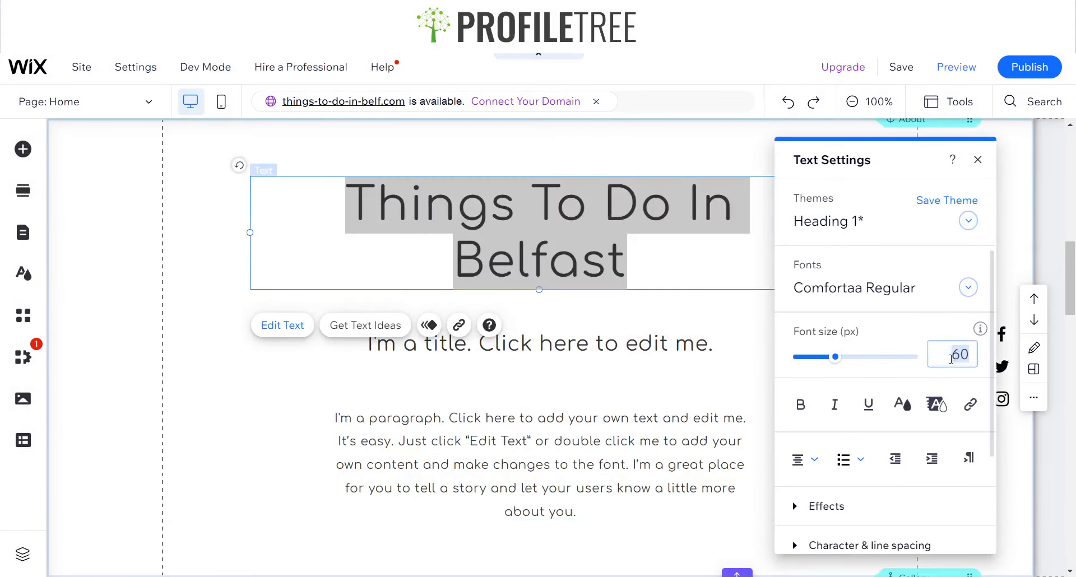
{"action": "type", "text": "50"}
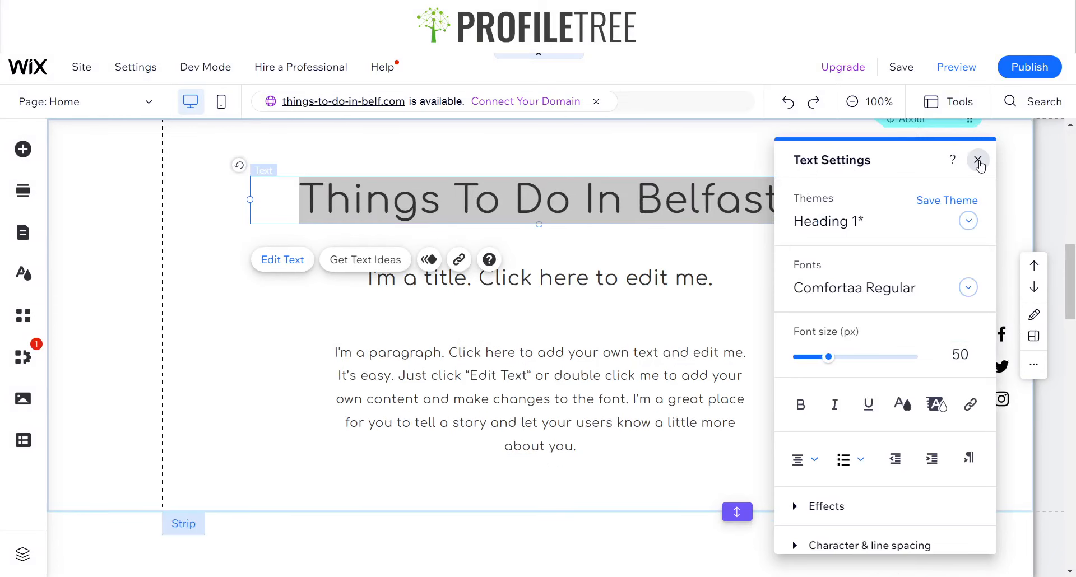
{"action": "left_click", "coordinate": [977, 161]}
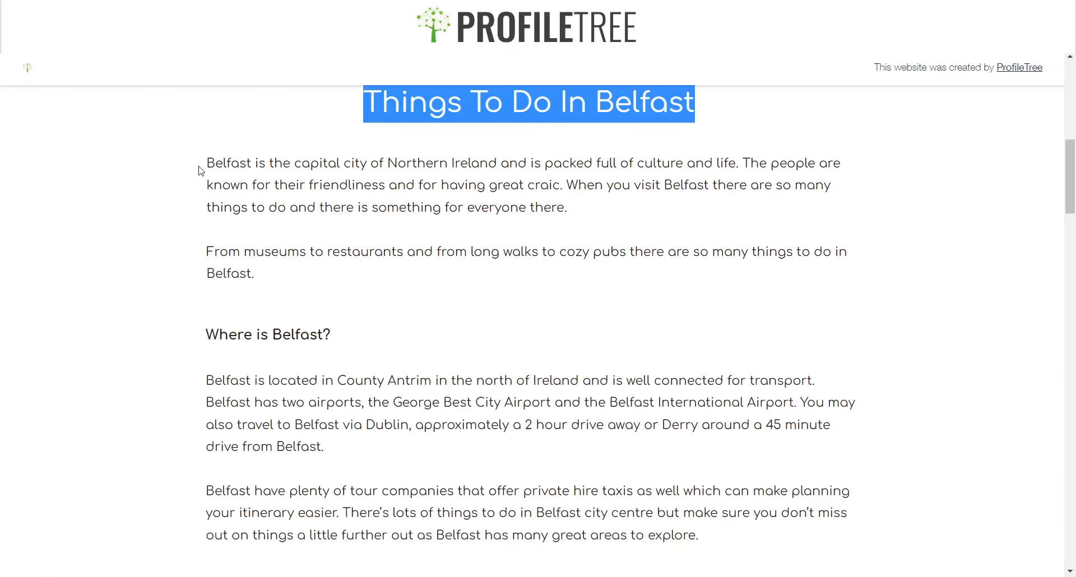
Copy the article's two intro paragraphs into the About body text and widen its box to 980 px
{"action": "left_click_drag", "start_coordinate": [206, 164], "coordinate": [334, 278]}
{"action": "key", "text": "ctrl+c"}
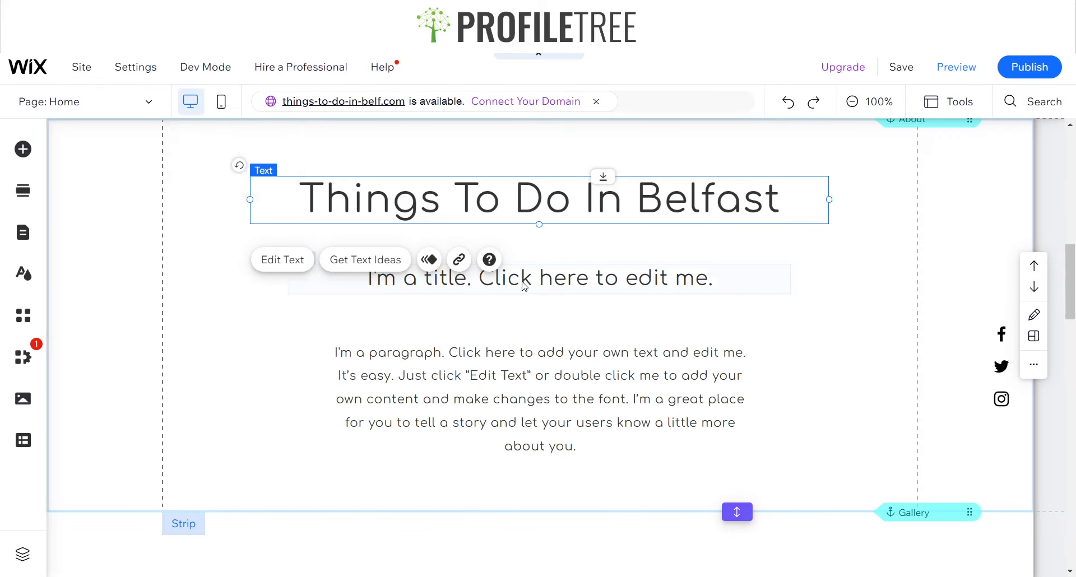
{"action": "left_click", "coordinate": [523, 280]}
{"action": "double_click", "coordinate": [523, 280]}
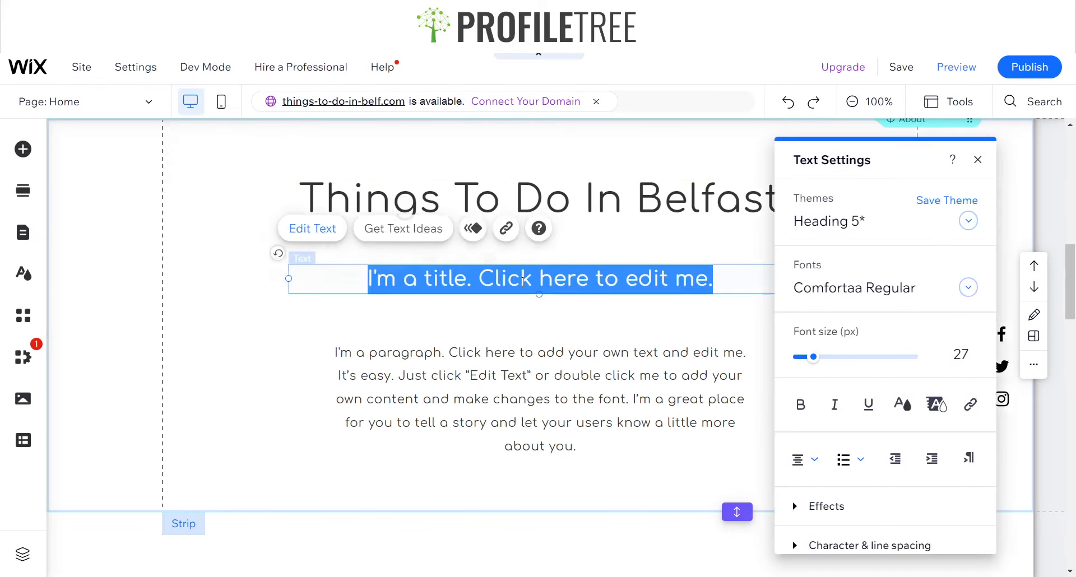
{"action": "left_click", "coordinate": [457, 412]}
{"action": "double_click", "coordinate": [457, 412]}
{"action": "key", "text": "ctrl+v"}
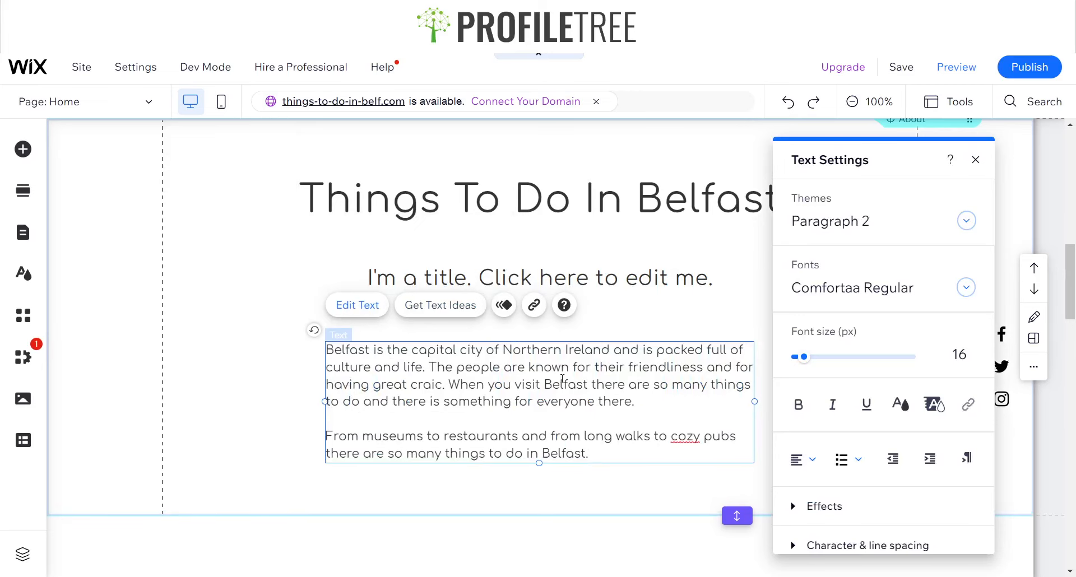
{"action": "key", "text": "Escape"}
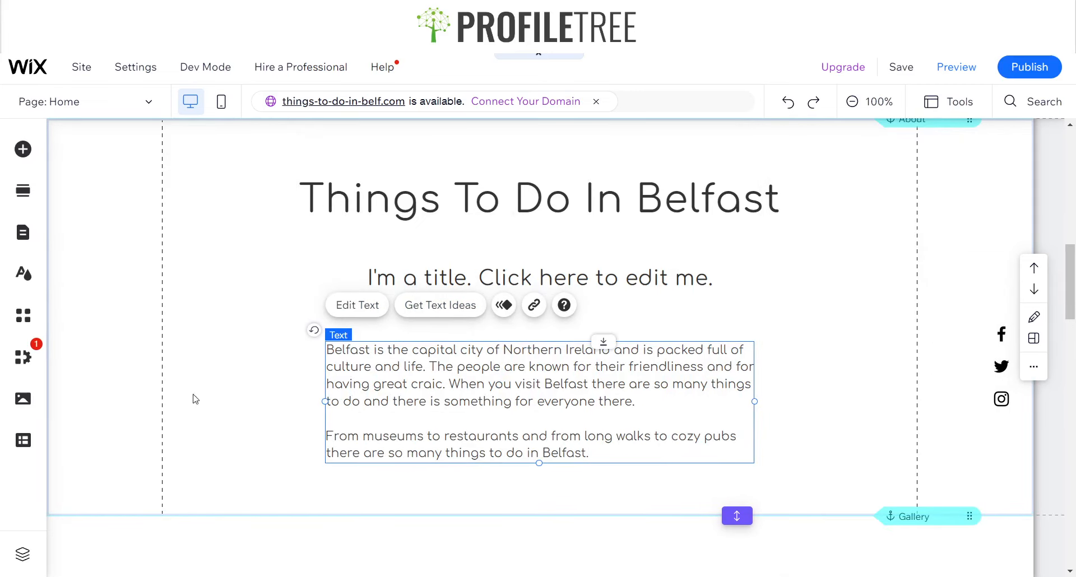
{"action": "left_click_drag", "start_coordinate": [325, 401], "coordinate": [162, 396]}
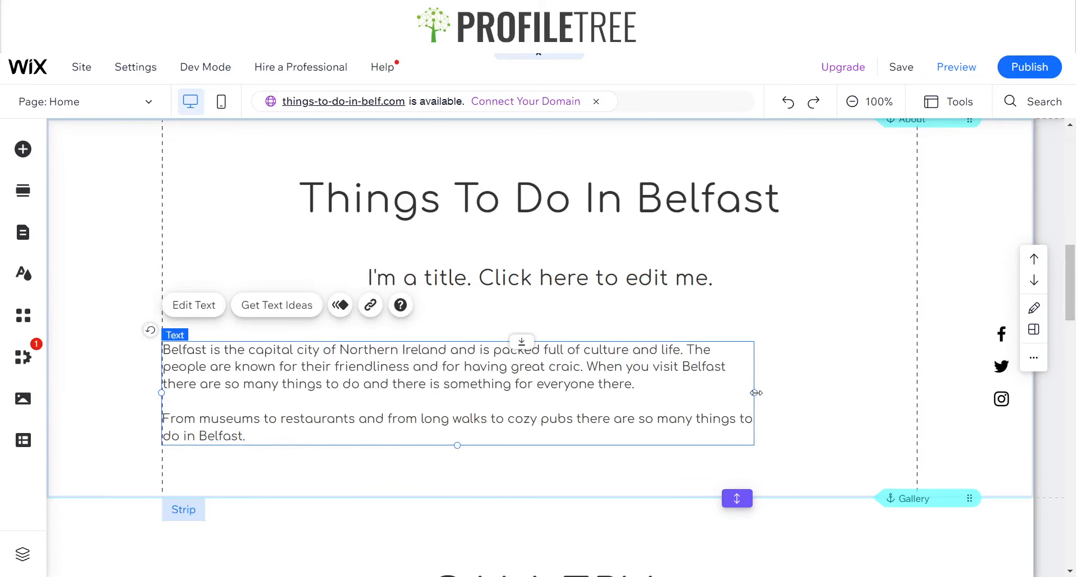
{"action": "left_click_drag", "start_coordinate": [913, 394], "coordinate": [921, 386]}
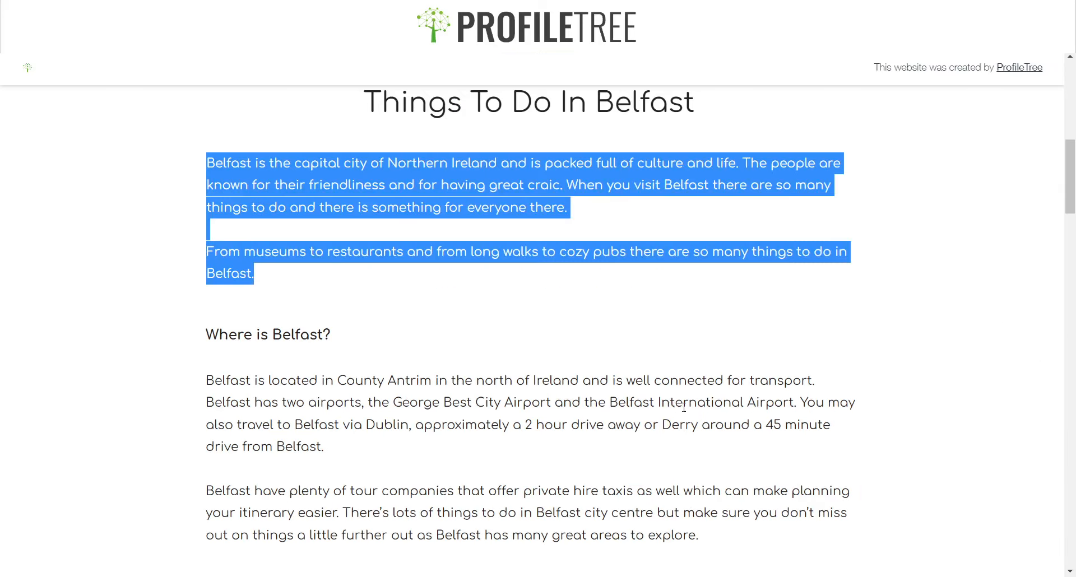
Copy the 'Where is Belfast?' section from the article and append it to the About body text
{"action": "scroll", "coordinate": [242, 203], "scroll_direction": "down", "scroll_amount": 3}
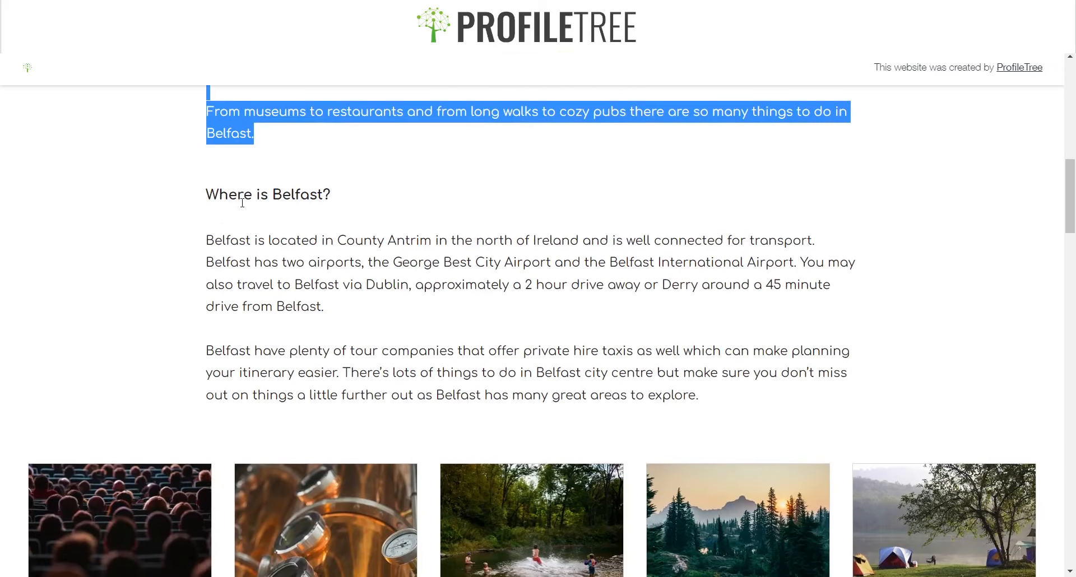
{"action": "left_click_drag", "start_coordinate": [242, 203], "coordinate": [218, 194]}
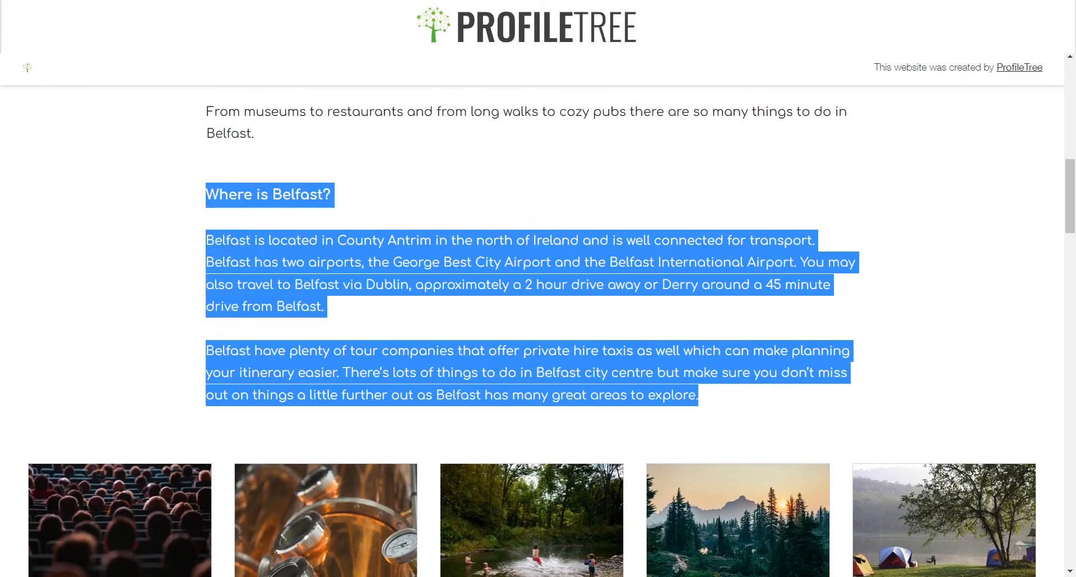
{"action": "key", "text": "alt+Tab"}
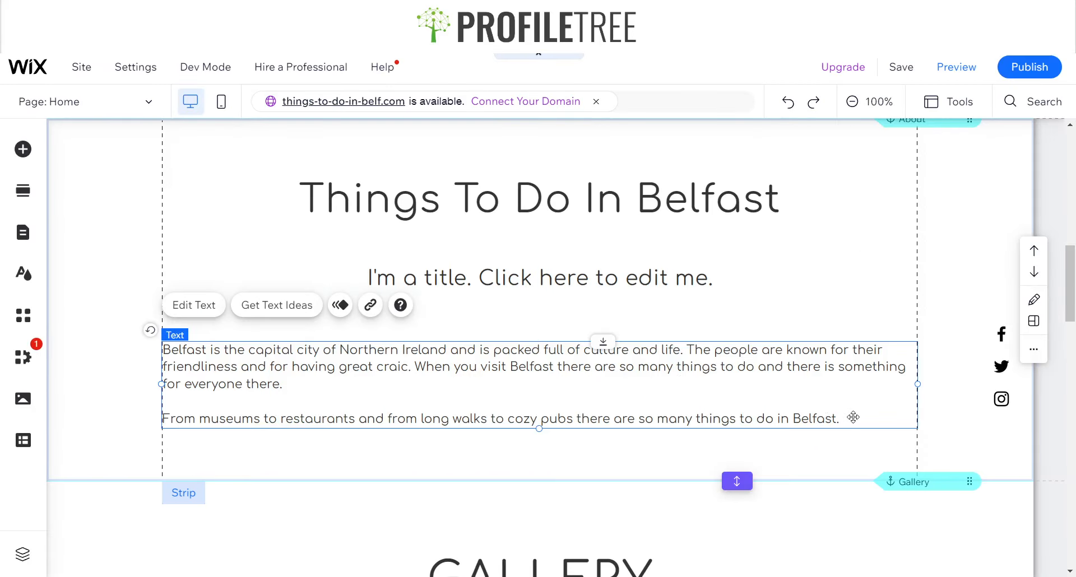
{"action": "double_click", "coordinate": [853, 417]}
{"action": "left_click", "coordinate": [694, 391]}
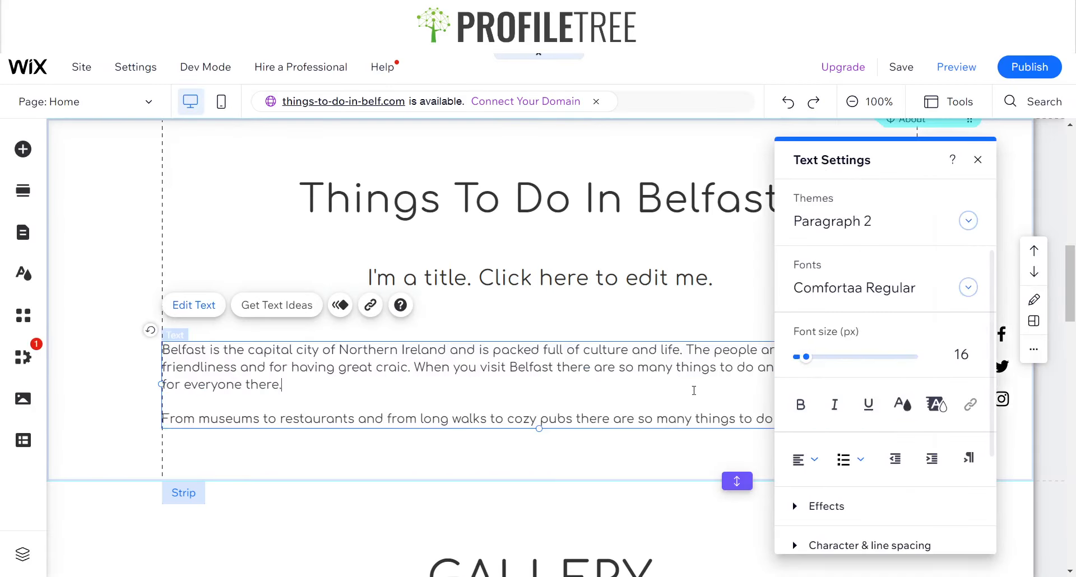
{"action": "left_click_drag", "start_coordinate": [836, 161], "coordinate": [227, 150]}
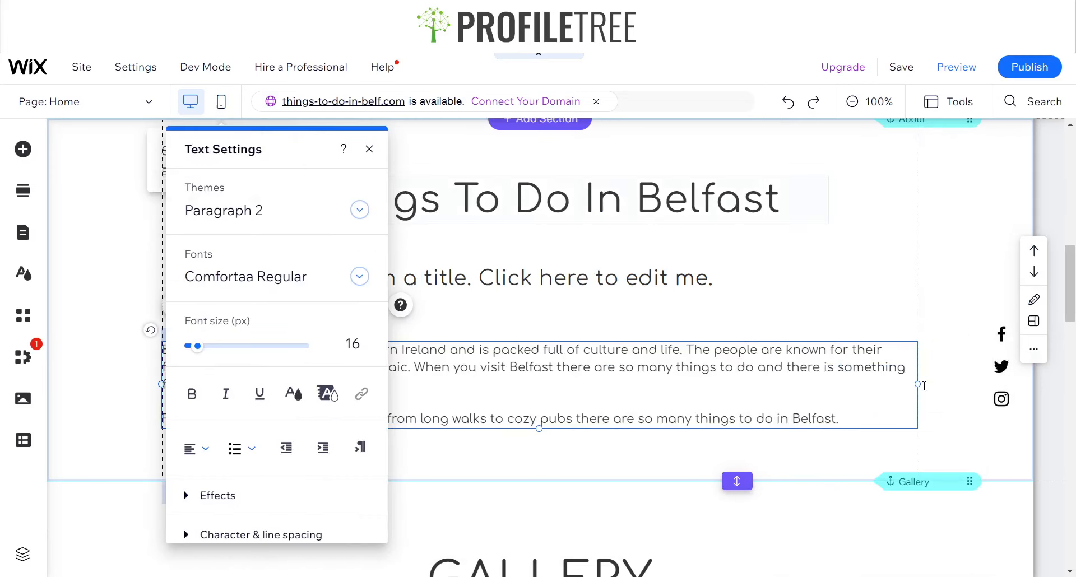
{"action": "left_click", "coordinate": [865, 417]}
{"action": "key", "text": "Return"}
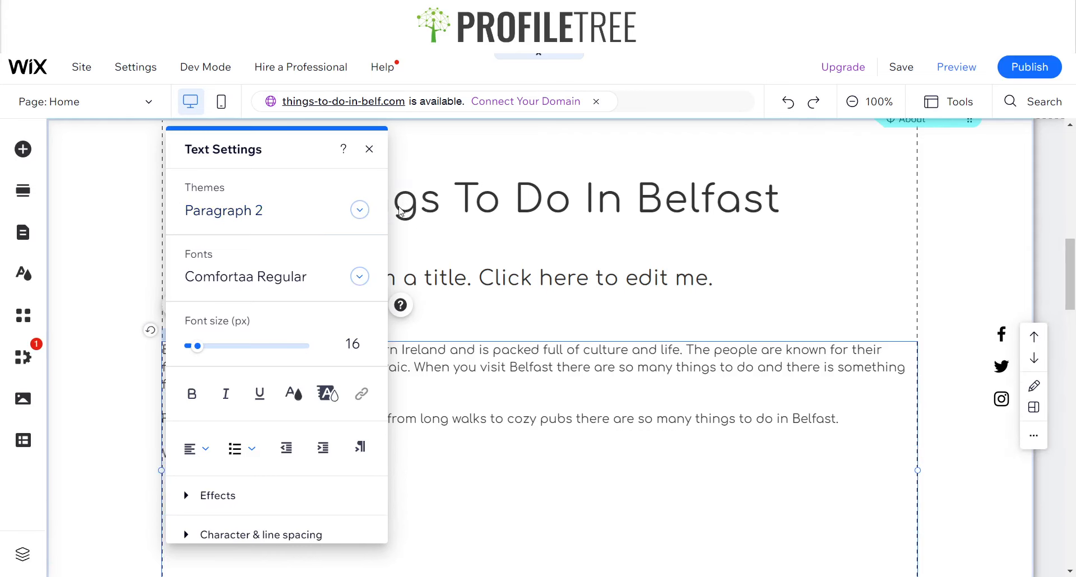
{"action": "scroll", "coordinate": [418, 433], "scroll_direction": "down", "scroll_amount": 5}
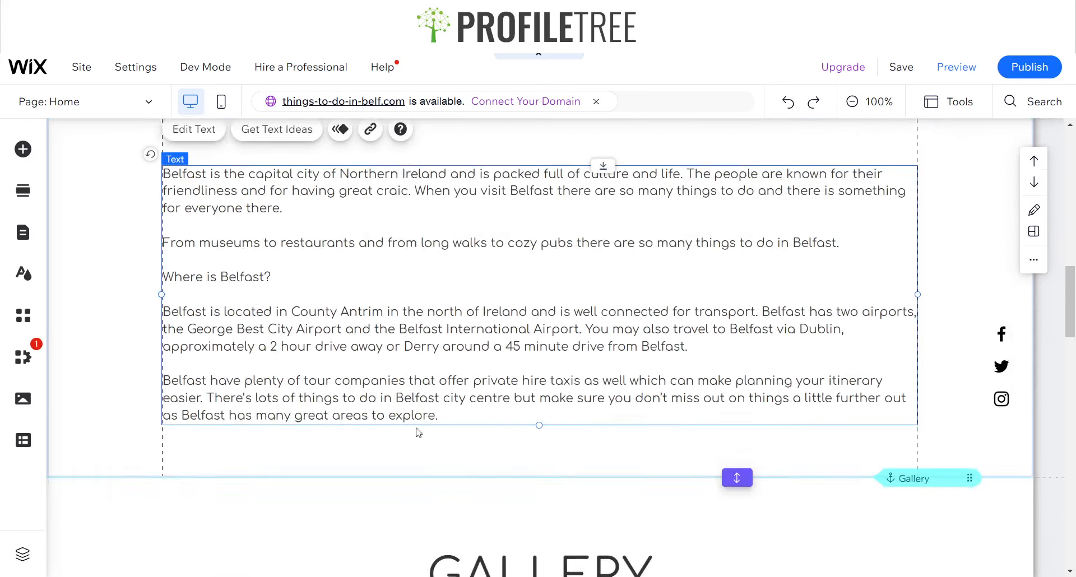
{"action": "scroll", "coordinate": [501, 302], "scroll_direction": "up", "scroll_amount": 3}
{"action": "scroll", "coordinate": [501, 303], "scroll_direction": "up", "scroll_amount": 2}
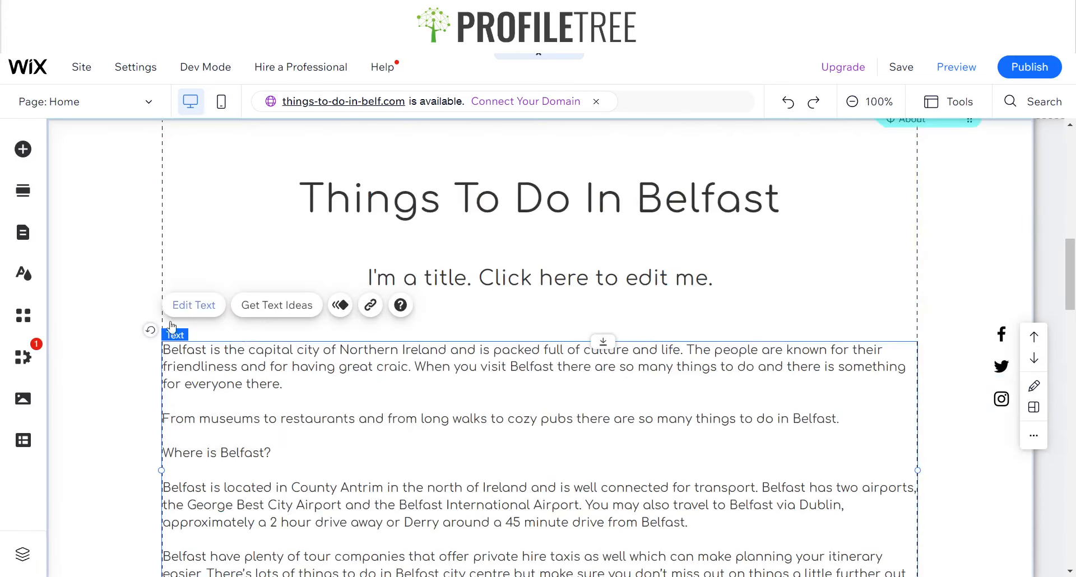
{"action": "scroll", "coordinate": [948, 374], "scroll_direction": "up", "scroll_amount": 4}
{"action": "scroll", "coordinate": [245, 386], "scroll_direction": "down", "scroll_amount": 4}
{"action": "scroll", "coordinate": [831, 231], "scroll_direction": "up", "scroll_amount": 3}
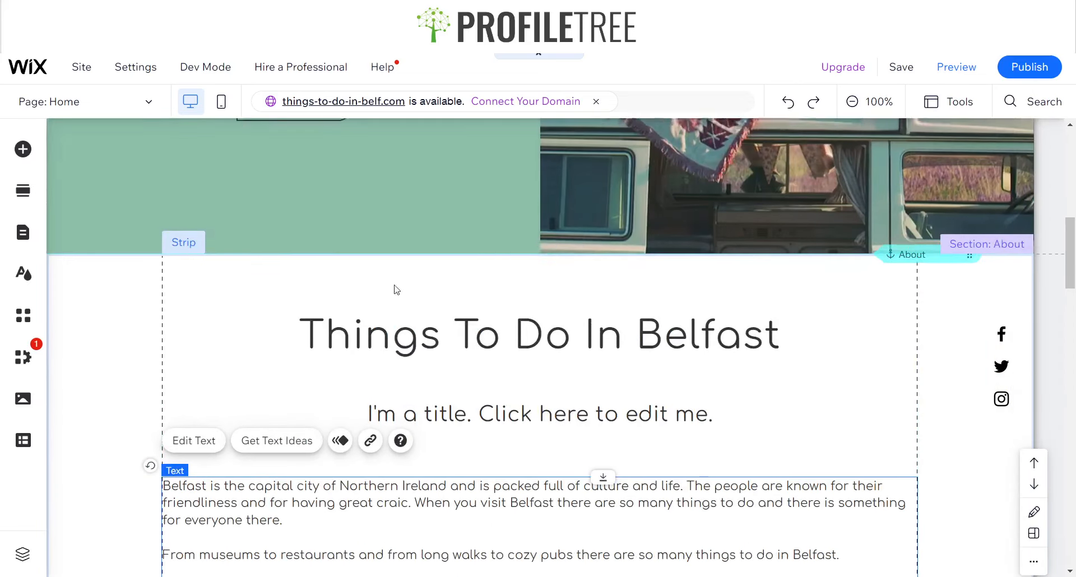
{"action": "scroll", "coordinate": [396, 288], "scroll_direction": "down", "scroll_amount": 7}
Replace the About subtitle text with 'Explore Belfast'
{"action": "left_click", "coordinate": [123, 377]}
{"action": "scroll", "coordinate": [123, 377], "scroll_direction": "up", "scroll_amount": 5}
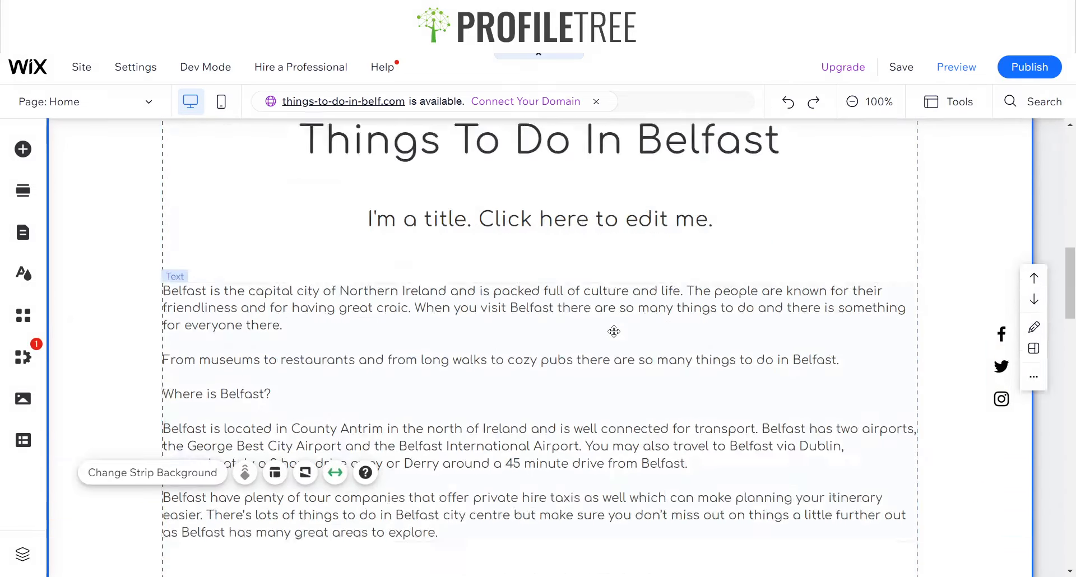
{"action": "left_click", "coordinate": [481, 344]}
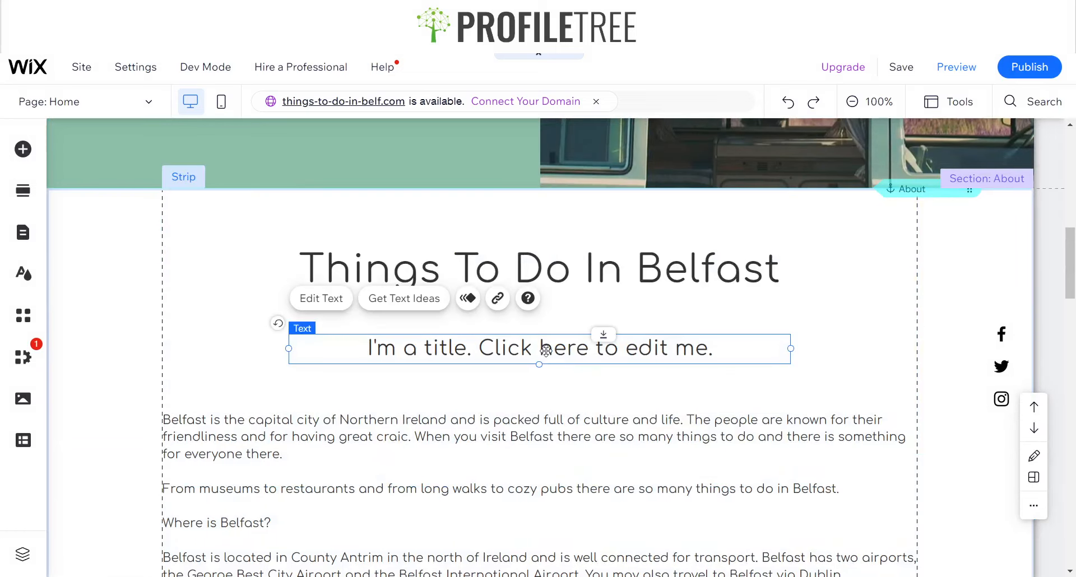
{"action": "double_click", "coordinate": [546, 350]}
{"action": "type", "text": "E"}
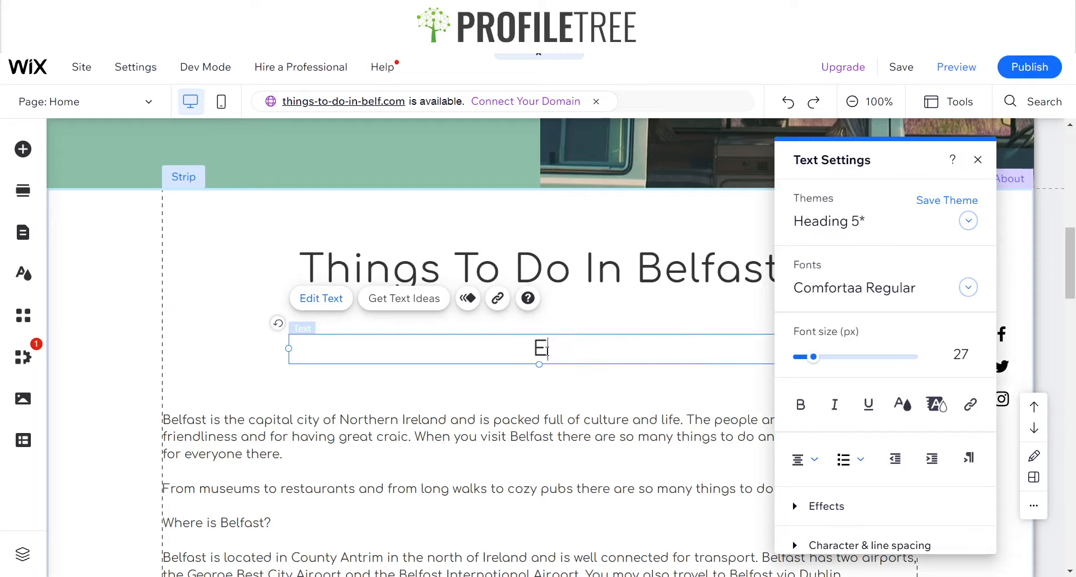
{"action": "type", "text": "xplore Belfast"}
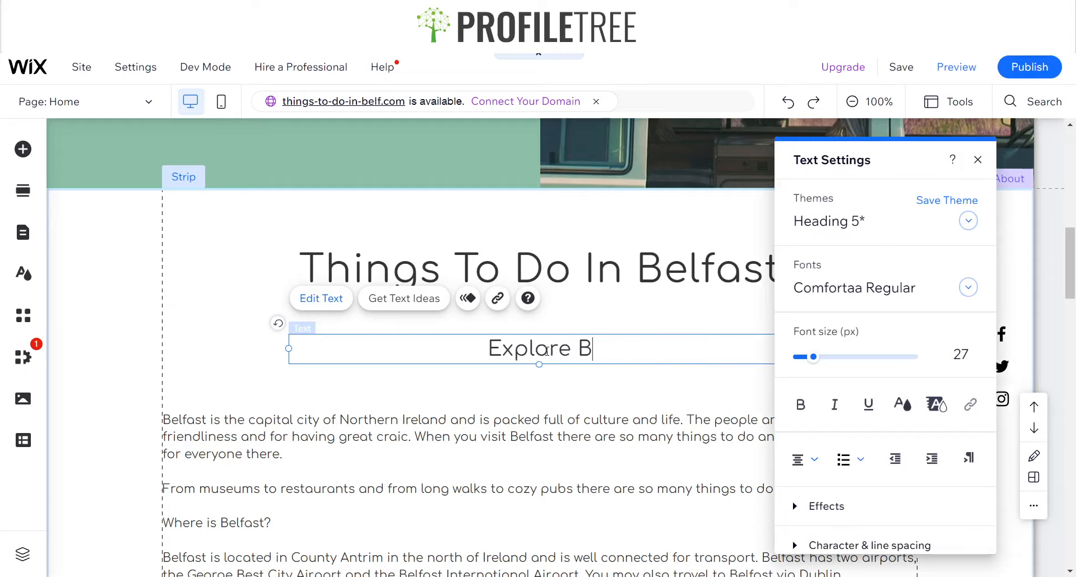
{"action": "left_click", "coordinate": [147, 386]}
Select all the About body text and centre-align it
{"action": "scroll", "coordinate": [553, 325], "scroll_direction": "down", "scroll_amount": 5}
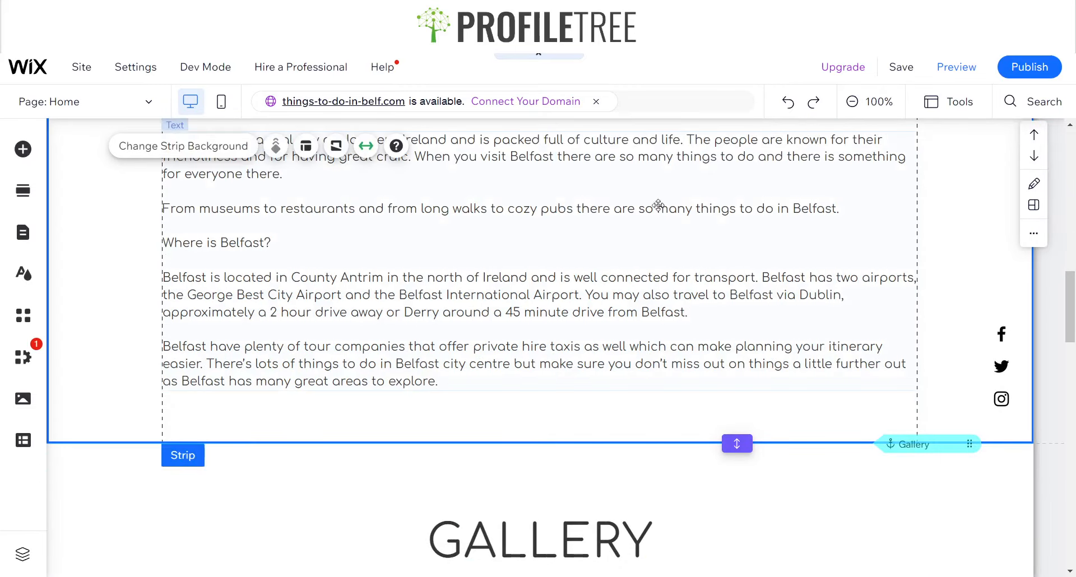
{"action": "double_click", "coordinate": [274, 303]}
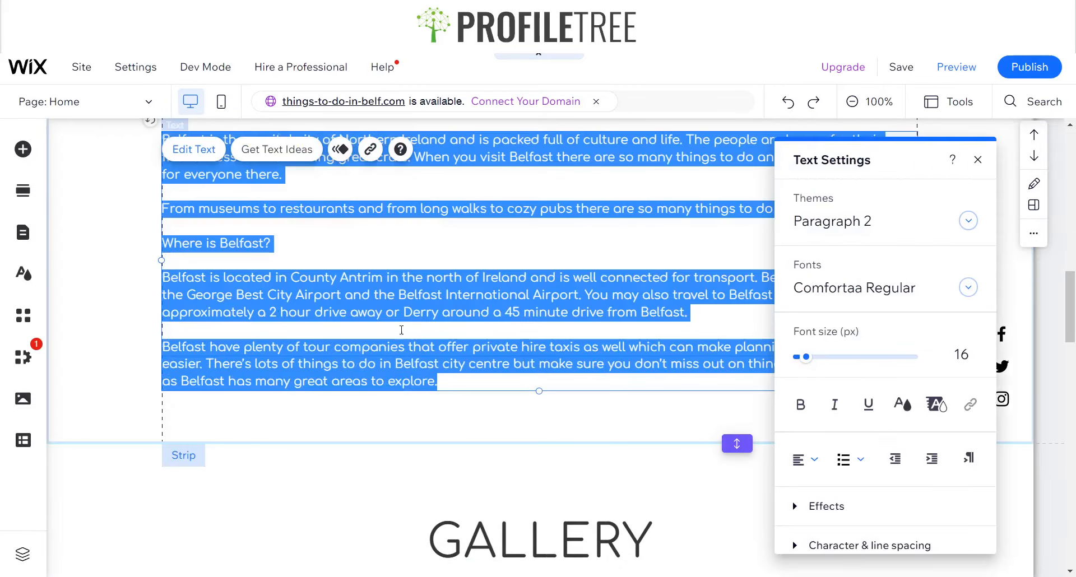
{"action": "left_click", "coordinate": [831, 464]}
{"action": "left_click", "coordinate": [813, 507]}
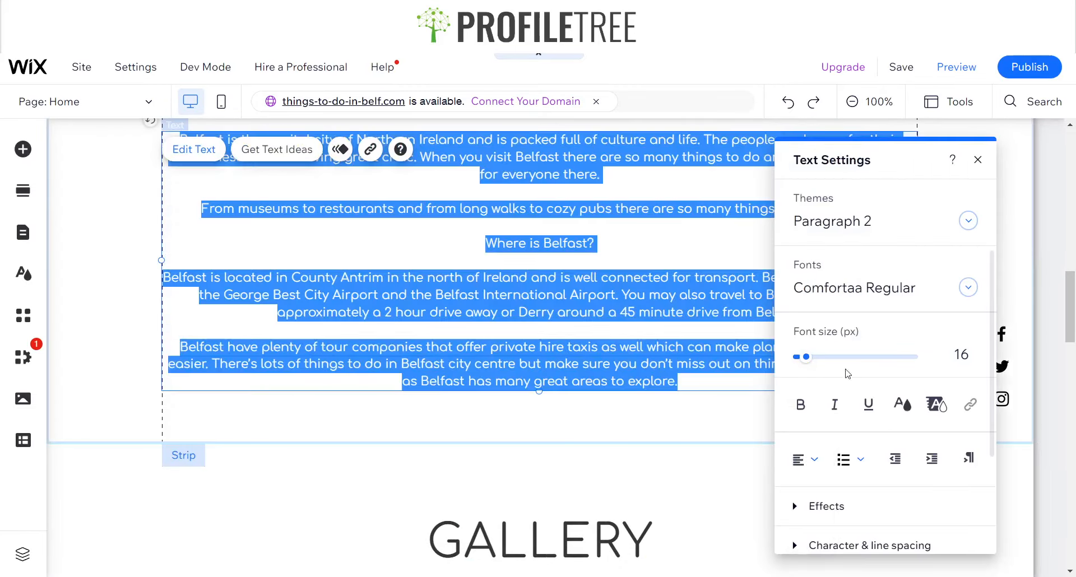
Left-align the About body text
{"action": "left_click", "coordinate": [978, 161]}
{"action": "scroll", "coordinate": [452, 329], "scroll_direction": "up", "scroll_amount": 4}
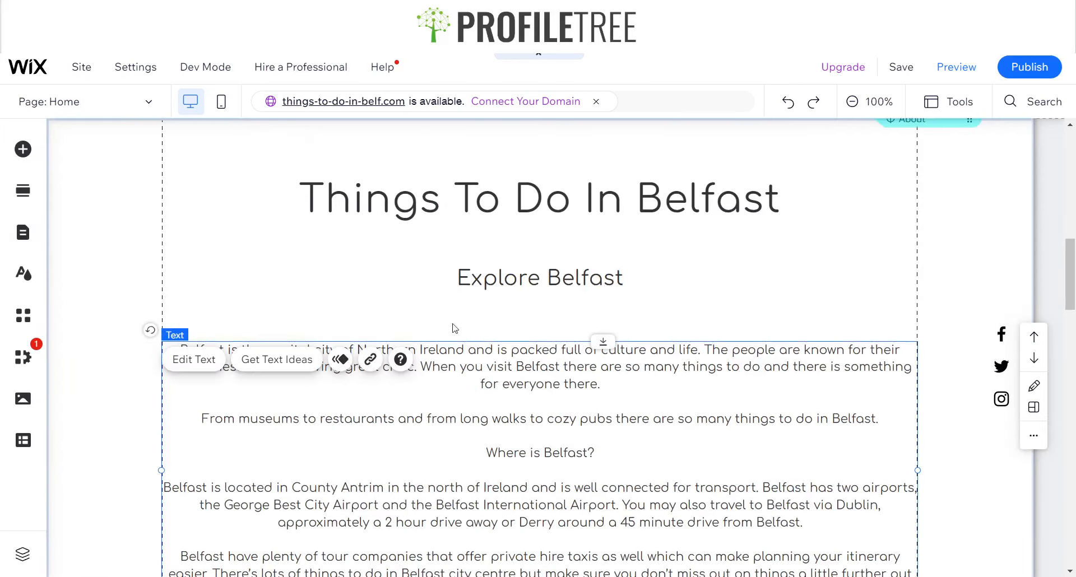
{"action": "scroll", "coordinate": [419, 331], "scroll_direction": "down", "scroll_amount": 3}
{"action": "scroll", "coordinate": [419, 332], "scroll_direction": "down", "scroll_amount": 5}
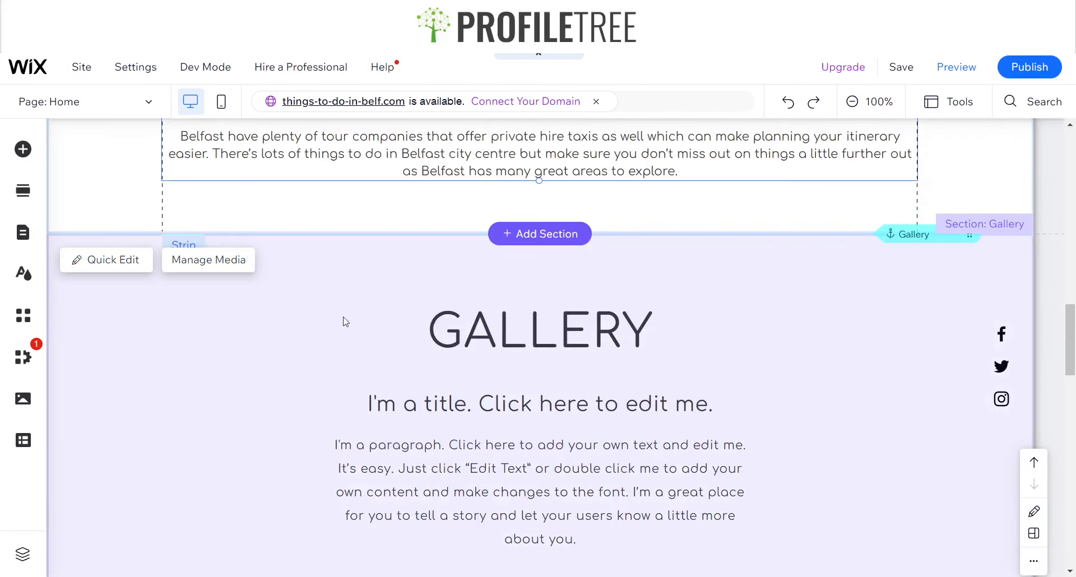
{"action": "scroll", "coordinate": [344, 317], "scroll_direction": "up", "scroll_amount": 1}
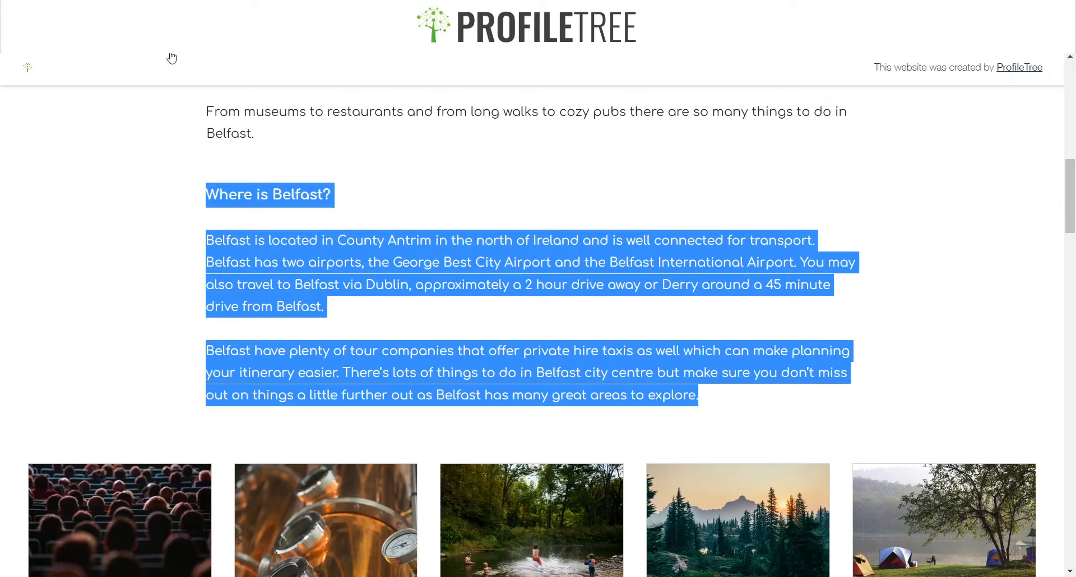
{"action": "scroll", "coordinate": [261, 165], "scroll_direction": "up", "scroll_amount": 5}
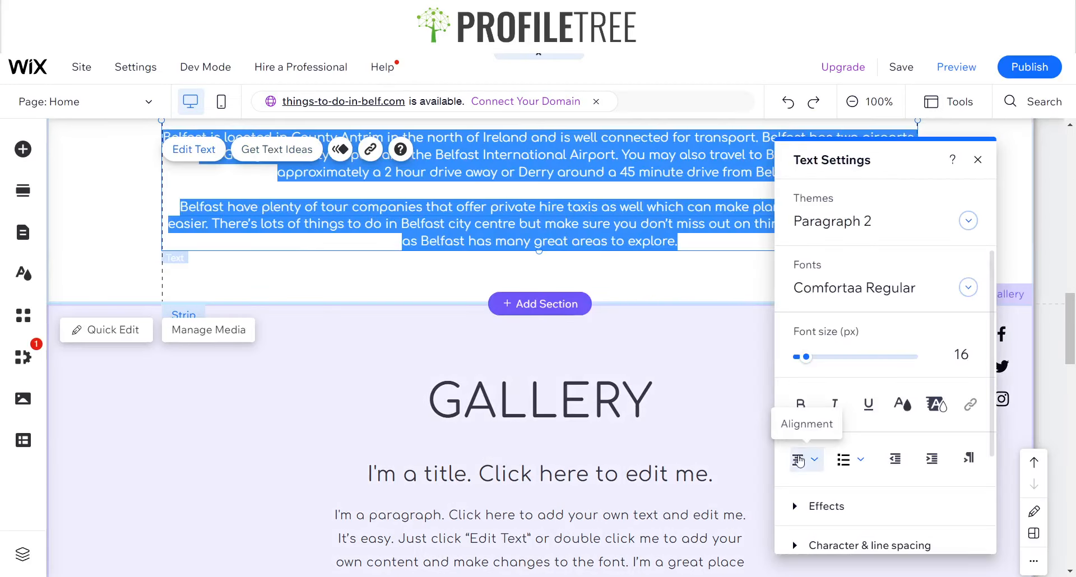
{"action": "left_click", "coordinate": [804, 461]}
{"action": "left_click", "coordinate": [805, 443]}
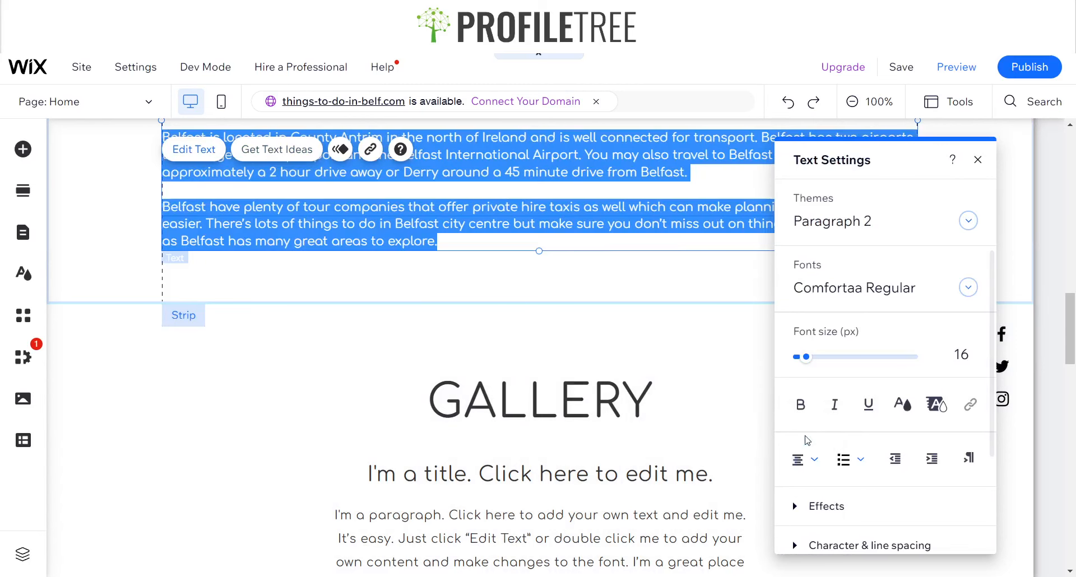
{"action": "left_click", "coordinate": [978, 160]}
Select all the About body text and set its font size to 18 px
{"action": "scroll", "coordinate": [569, 234], "scroll_direction": "up", "scroll_amount": 5}
{"action": "scroll", "coordinate": [566, 337], "scroll_direction": "down", "scroll_amount": 3}
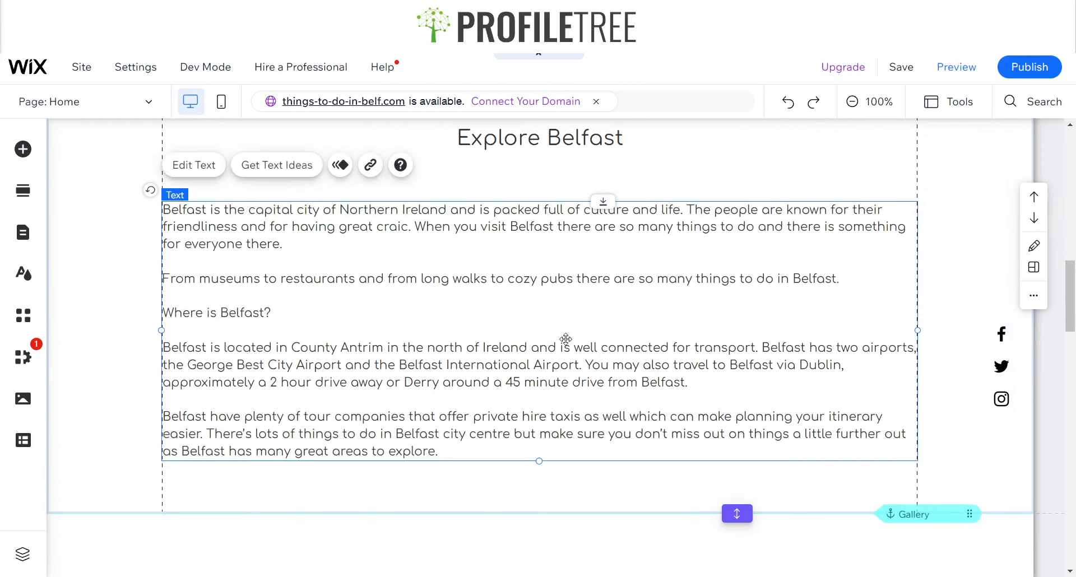
{"action": "double_click", "coordinate": [499, 325]}
{"action": "left_click", "coordinate": [971, 220]}
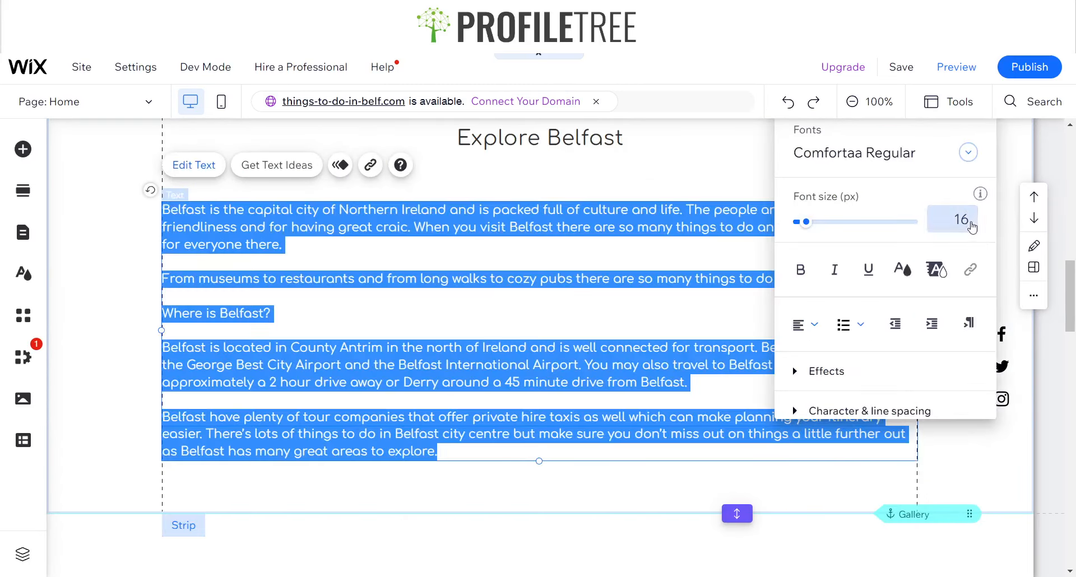
{"action": "type", "text": "18"}
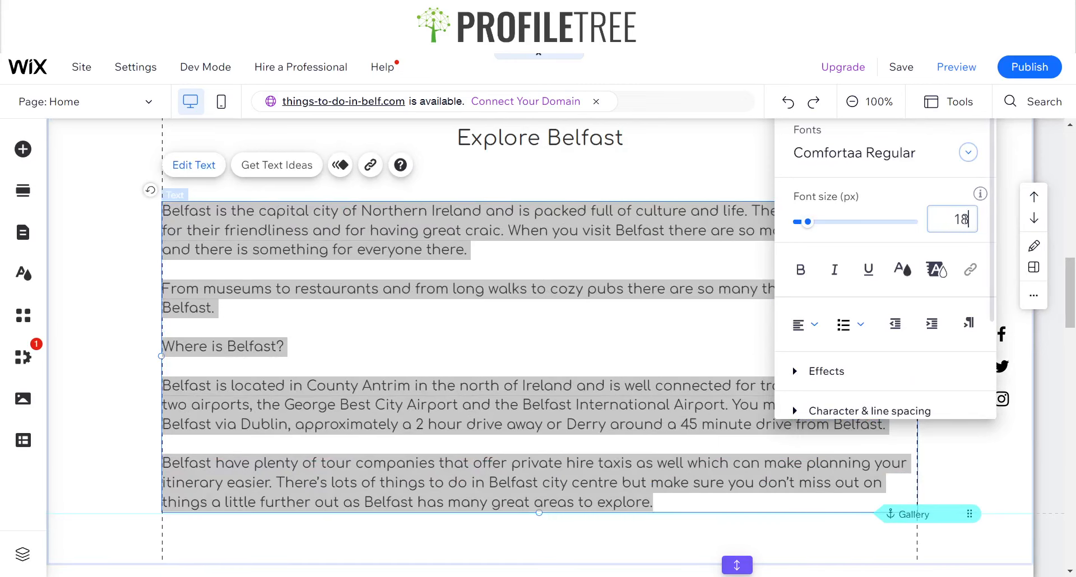
{"action": "left_click", "coordinate": [686, 175]}
Preview the site and review the homepage header and About section before returning to the editor
{"action": "scroll", "coordinate": [353, 377], "scroll_direction": "up", "scroll_amount": 3}
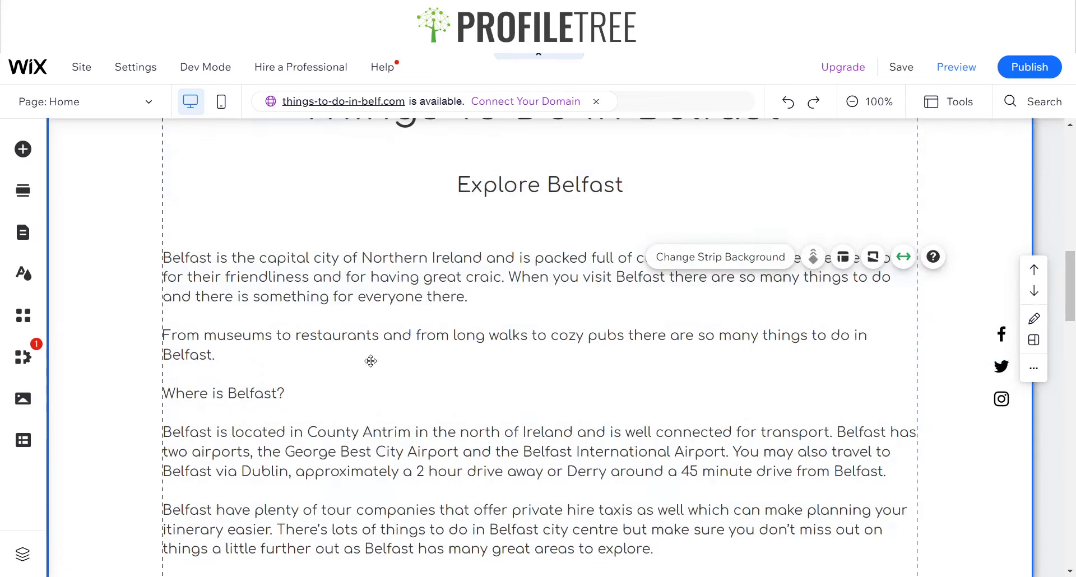
{"action": "scroll", "coordinate": [418, 343], "scroll_direction": "down", "scroll_amount": 2}
{"action": "scroll", "coordinate": [421, 346], "scroll_direction": "down", "scroll_amount": 4}
{"action": "scroll", "coordinate": [435, 359], "scroll_direction": "up", "scroll_amount": 4}
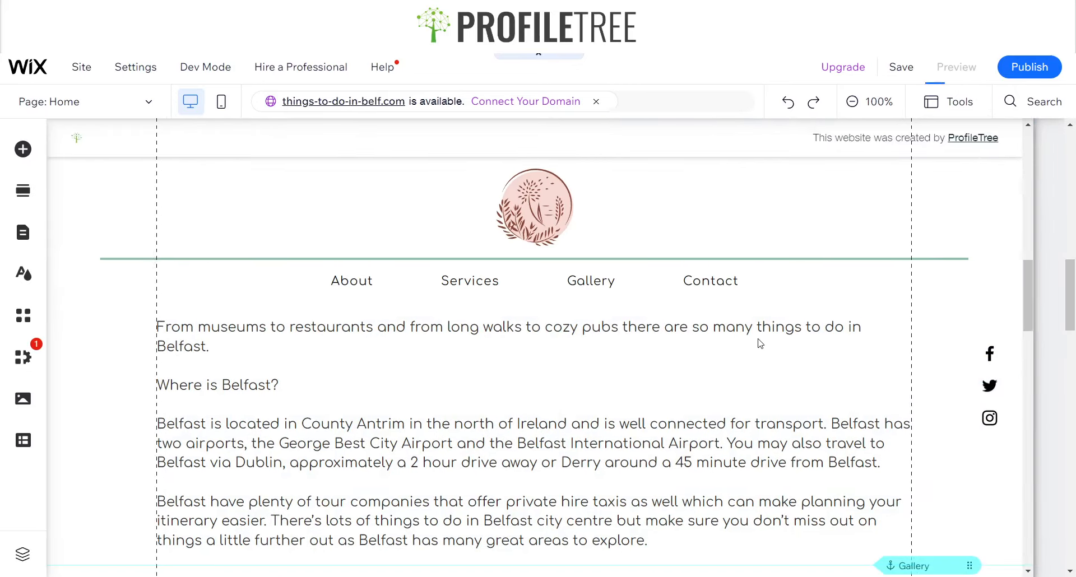
{"action": "scroll", "coordinate": [453, 222], "scroll_direction": "down", "scroll_amount": 3}
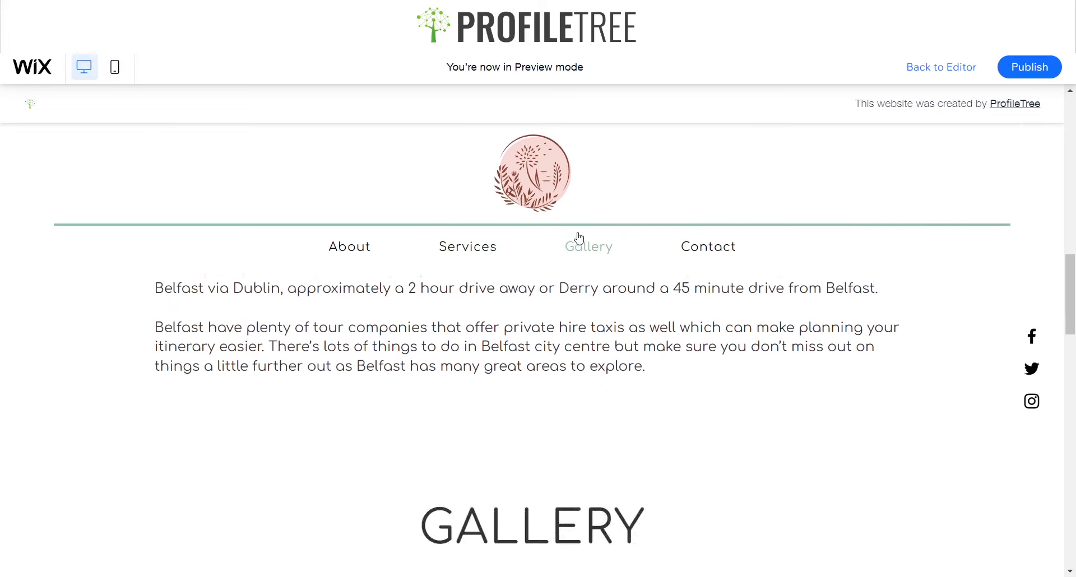
{"action": "scroll", "coordinate": [603, 293], "scroll_direction": "up", "scroll_amount": 15}
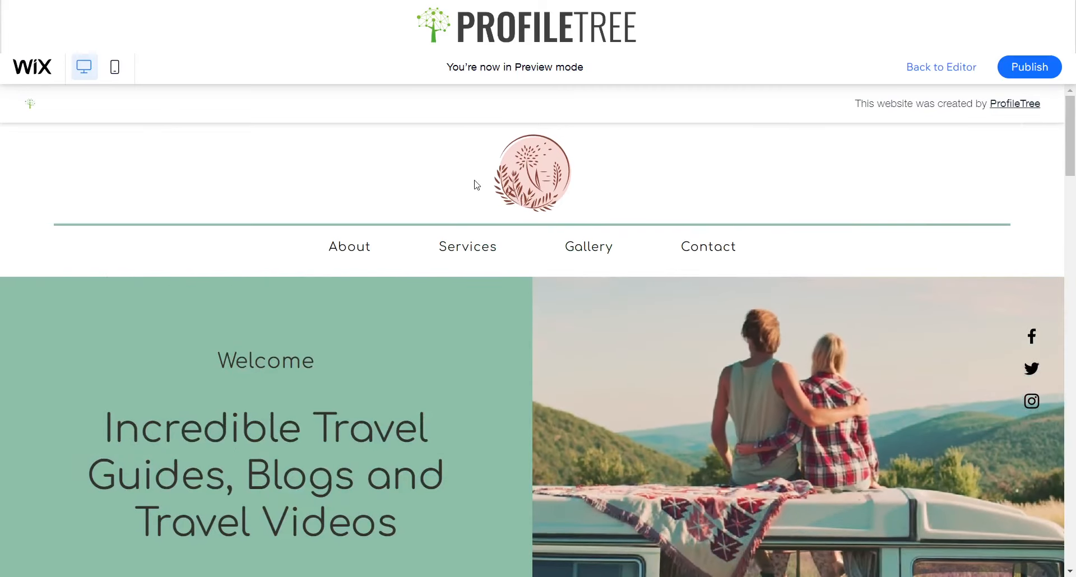
{"action": "scroll", "coordinate": [579, 267], "scroll_direction": "down", "scroll_amount": 6}
{"action": "scroll", "coordinate": [481, 308], "scroll_direction": "down", "scroll_amount": 2}
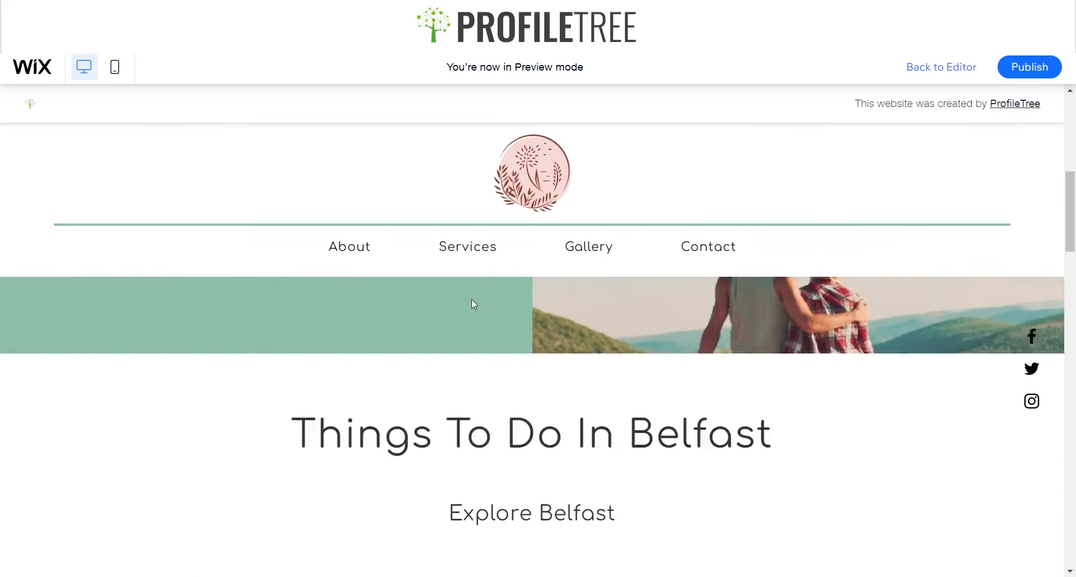
{"action": "scroll", "coordinate": [474, 300], "scroll_direction": "up", "scroll_amount": 7}
{"action": "scroll", "coordinate": [685, 240], "scroll_direction": "down", "scroll_amount": 6}
{"action": "scroll", "coordinate": [687, 274], "scroll_direction": "up", "scroll_amount": 6}
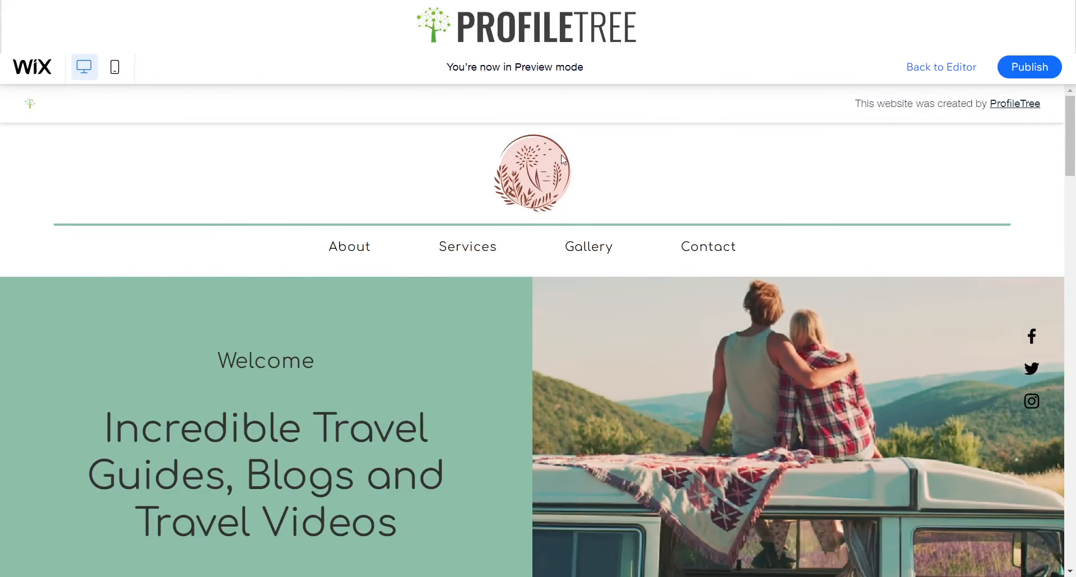
{"action": "left_click", "coordinate": [941, 67]}
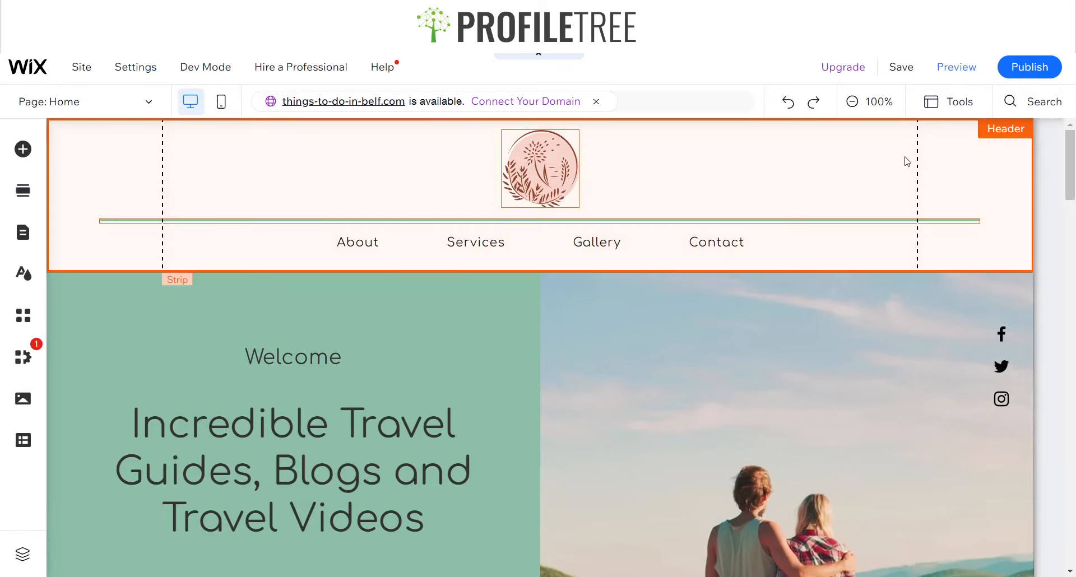
Set the header's scroll behaviour to Scrolls with site
{"action": "left_click", "coordinate": [1027, 196]}
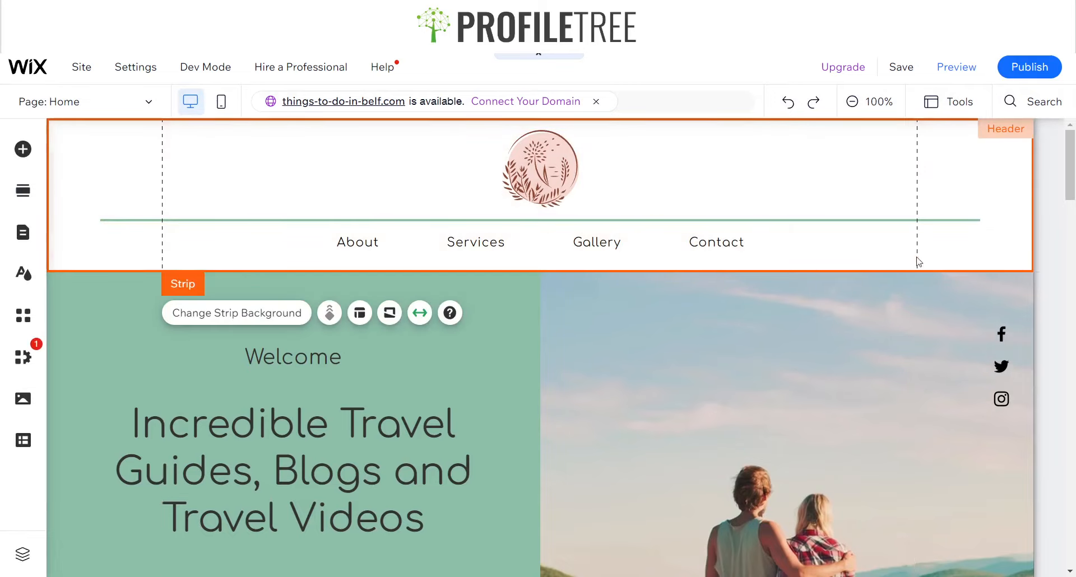
{"action": "mouse_move", "coordinate": [1049, 194]}
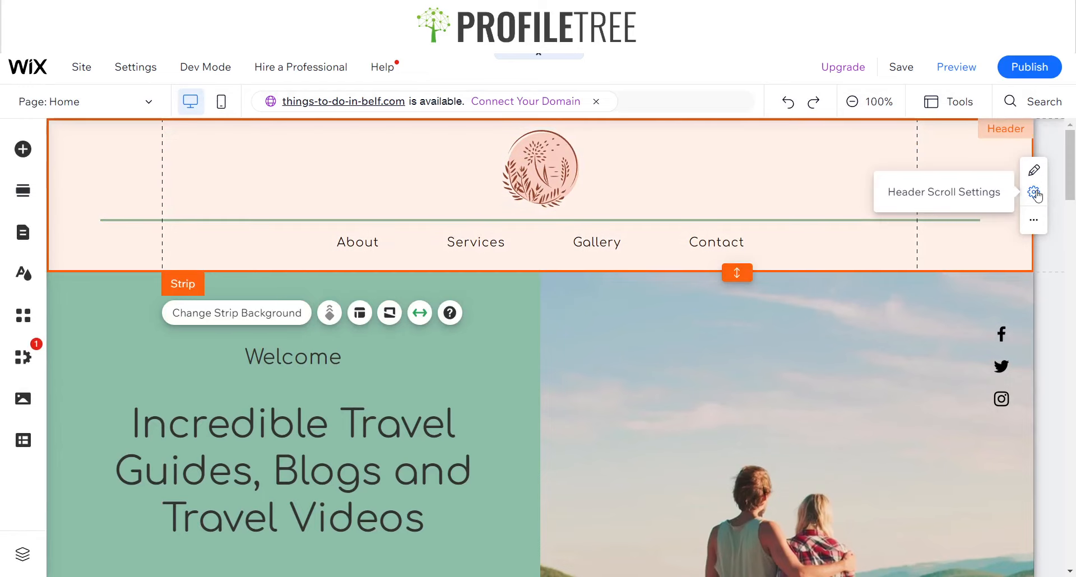
{"action": "left_click", "coordinate": [1034, 193]}
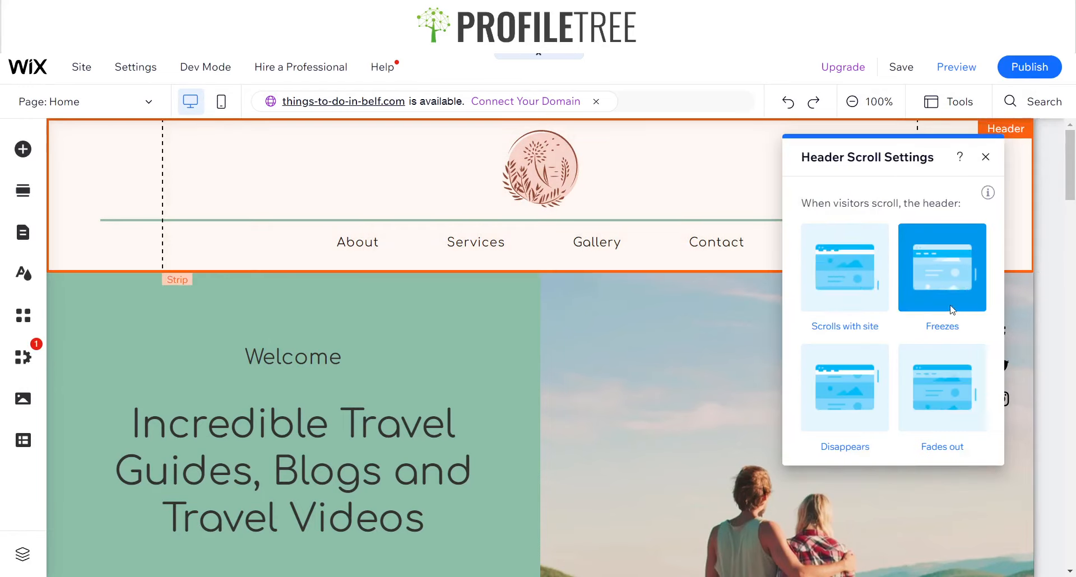
{"action": "left_click", "coordinate": [839, 288]}
{"action": "left_click", "coordinate": [985, 161]}
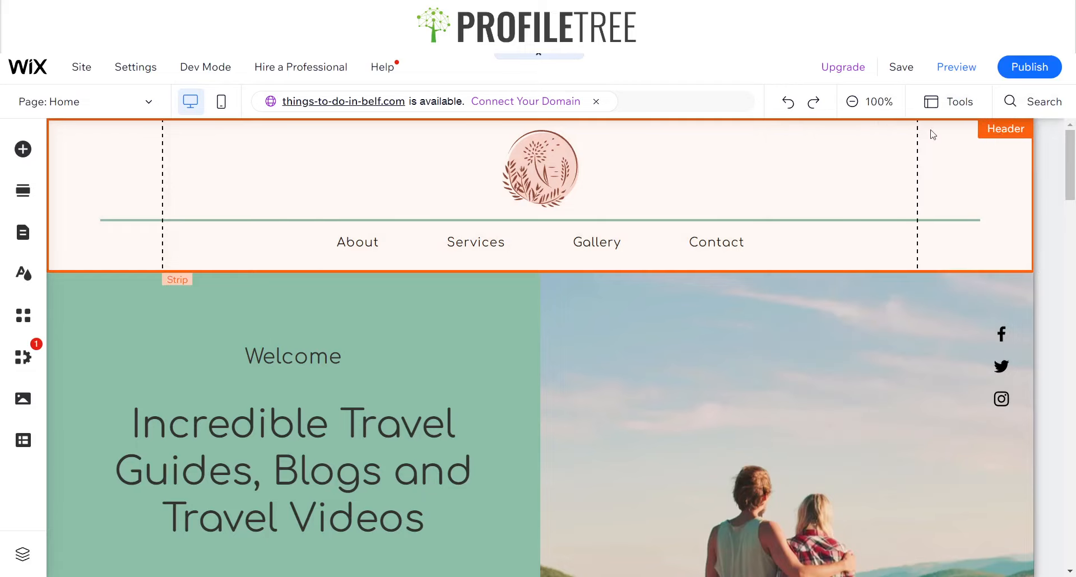
Preview the site to check how the header behaves while scrolling, then return to the editor
{"action": "left_click", "coordinate": [965, 70]}
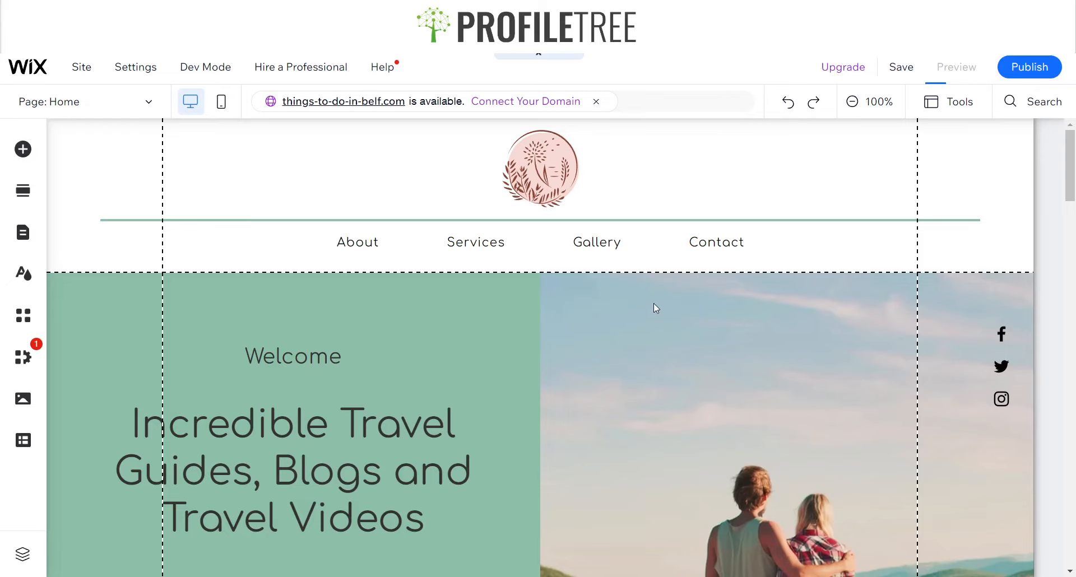
{"action": "scroll", "coordinate": [486, 343], "scroll_direction": "down", "scroll_amount": 4}
{"action": "scroll", "coordinate": [485, 353], "scroll_direction": "up", "scroll_amount": 3}
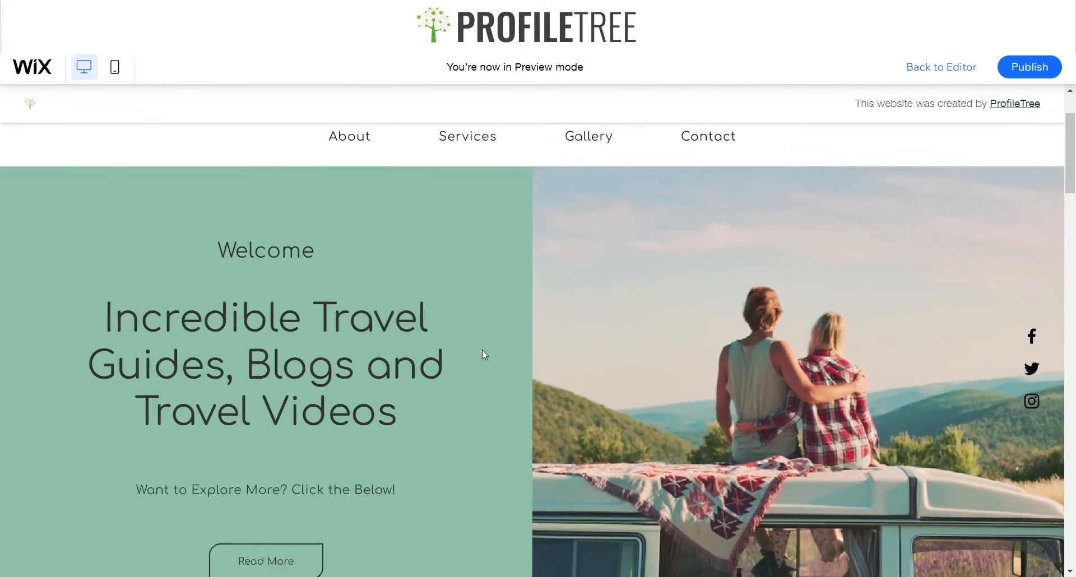
{"action": "scroll", "coordinate": [480, 353], "scroll_direction": "down", "scroll_amount": 4}
{"action": "scroll", "coordinate": [476, 351], "scroll_direction": "up", "scroll_amount": 6}
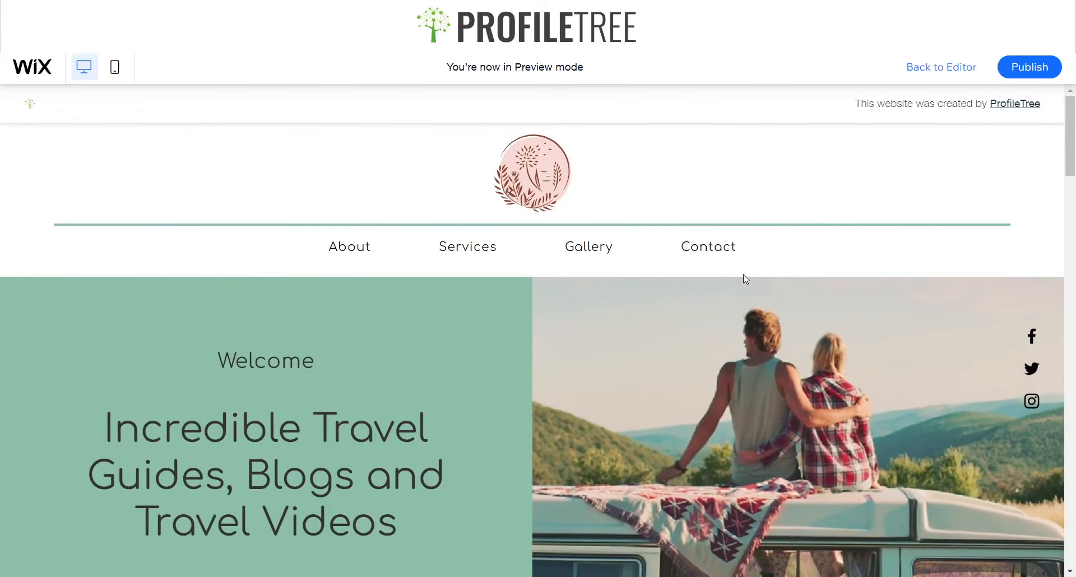
{"action": "scroll", "coordinate": [802, 246], "scroll_direction": "down", "scroll_amount": 8}
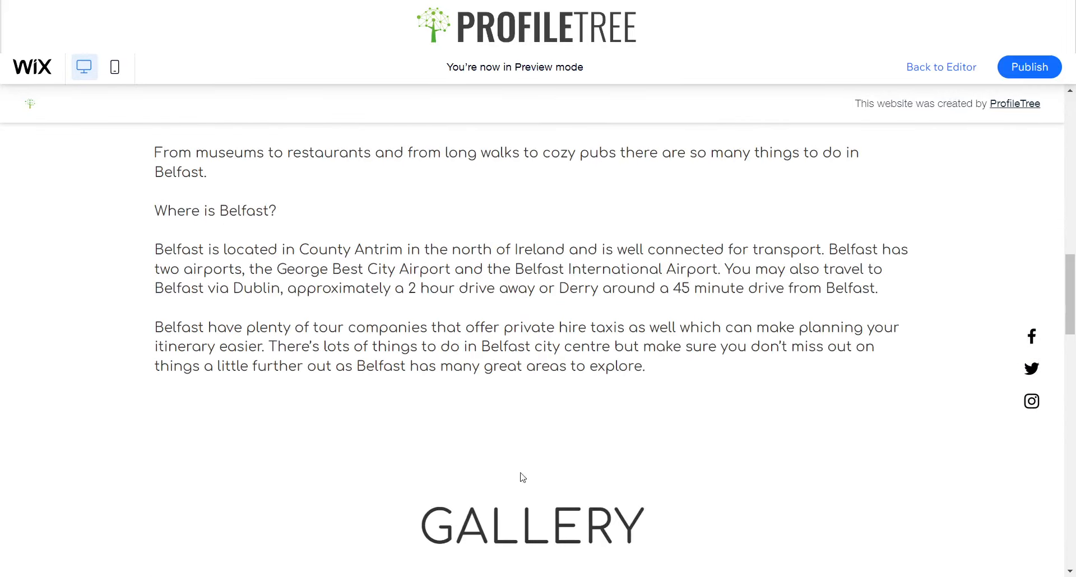
{"action": "left_click", "coordinate": [941, 67]}
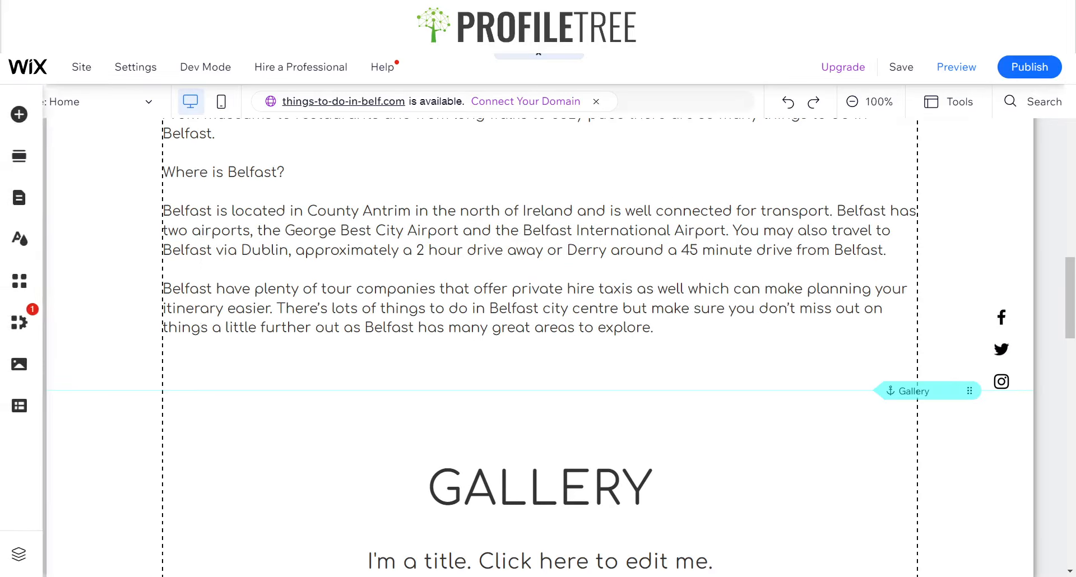
Delete the floating social bar from the homepage
{"action": "scroll", "coordinate": [964, 395], "scroll_direction": "up", "scroll_amount": 10}
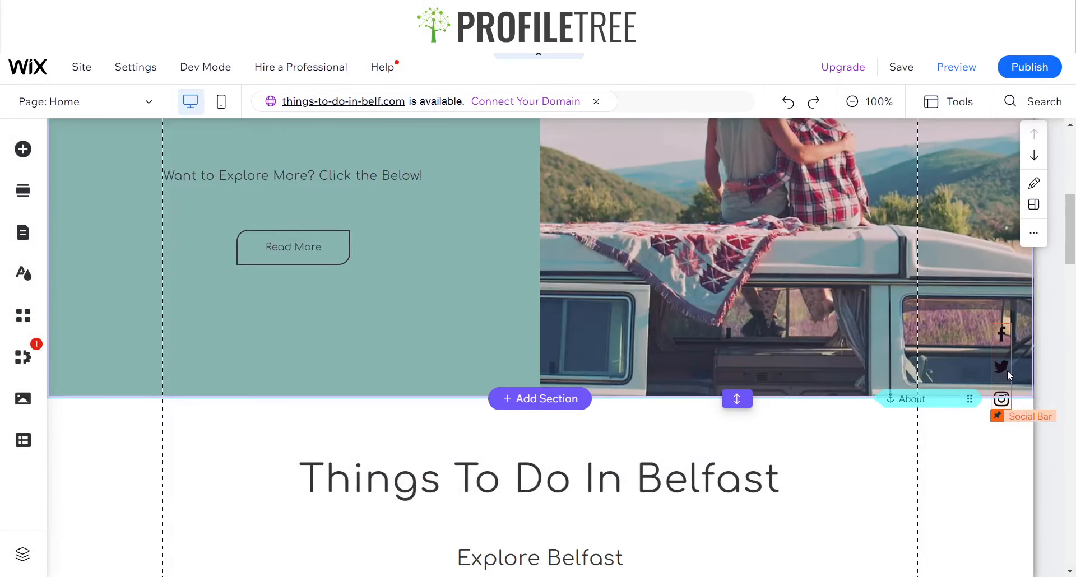
{"action": "scroll", "coordinate": [986, 471], "scroll_direction": "down", "scroll_amount": 3}
{"action": "scroll", "coordinate": [958, 441], "scroll_direction": "down", "scroll_amount": 12}
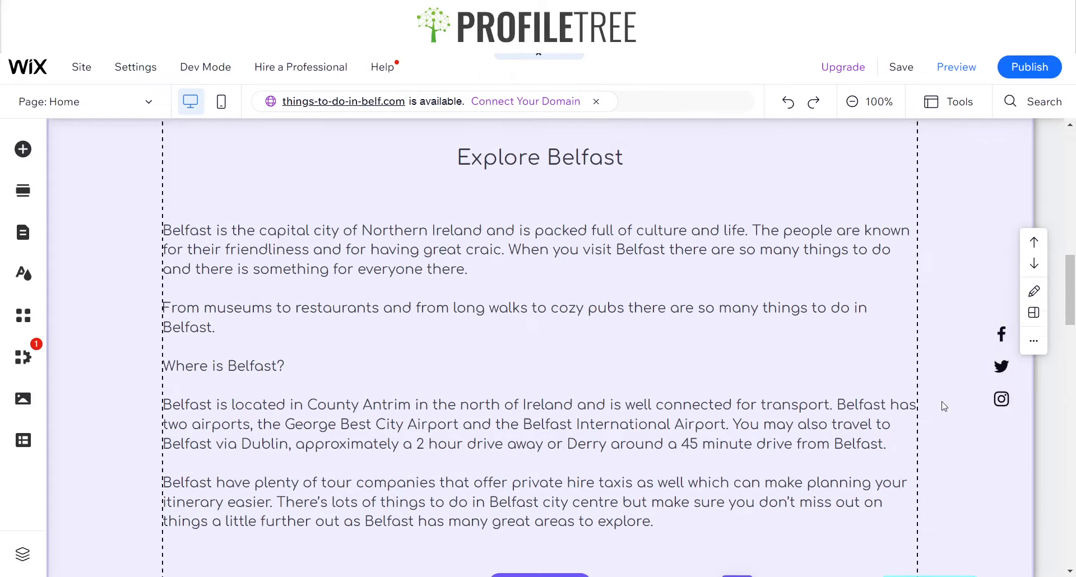
{"action": "scroll", "coordinate": [856, 422], "scroll_direction": "down", "scroll_amount": 1}
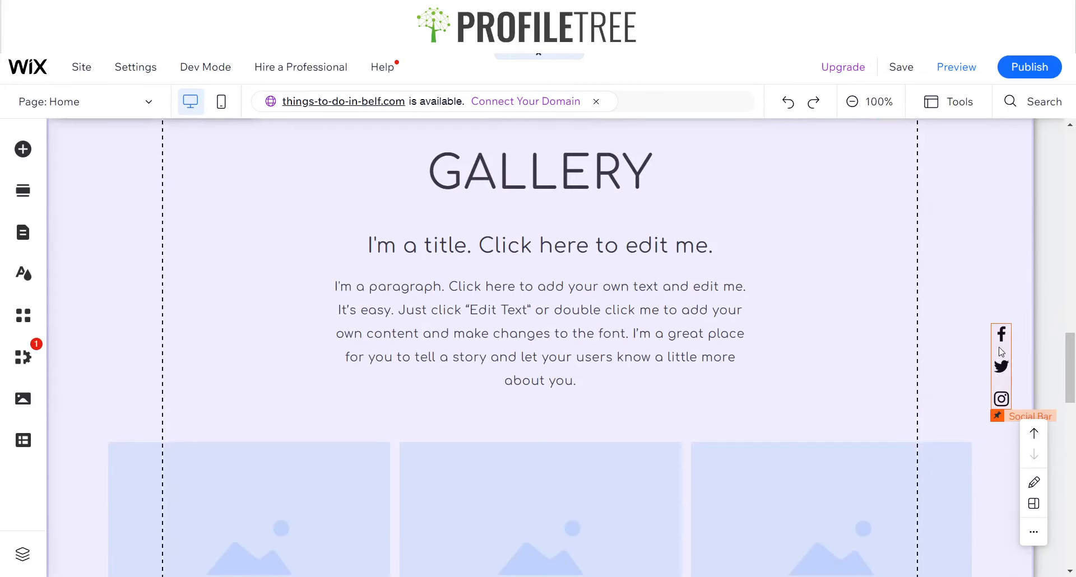
{"action": "left_click", "coordinate": [1001, 351]}
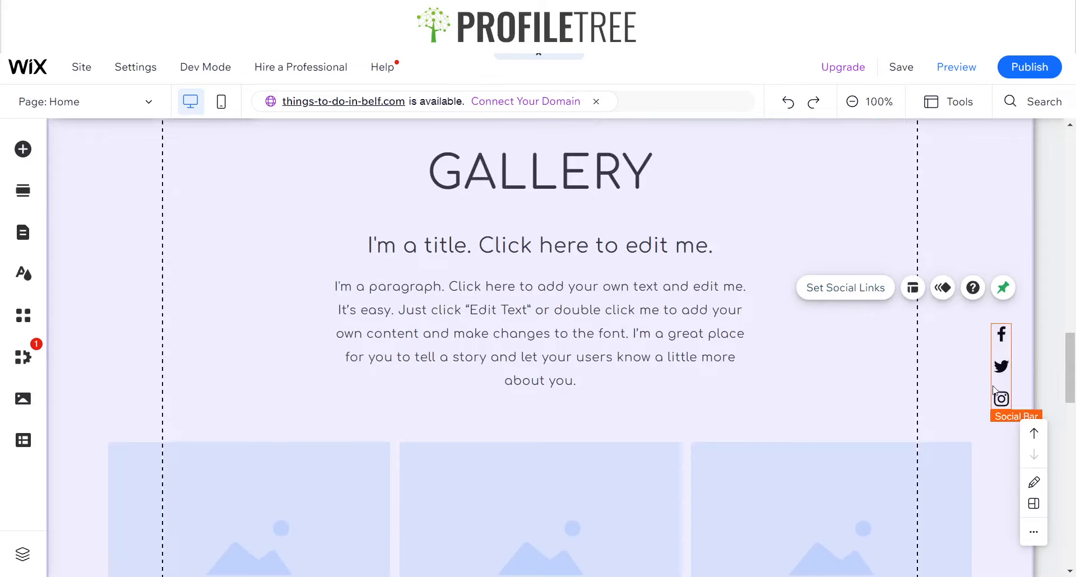
{"action": "key", "text": "Delete"}
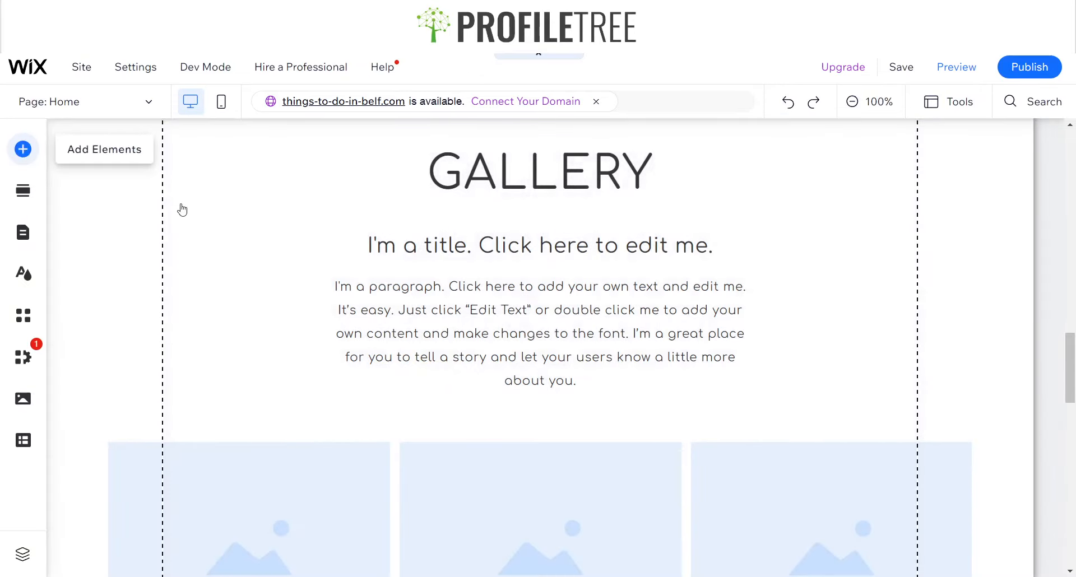
Add a black-icon social bar and place it to the right of the Gallery paragraph
{"action": "left_click", "coordinate": [23, 149]}
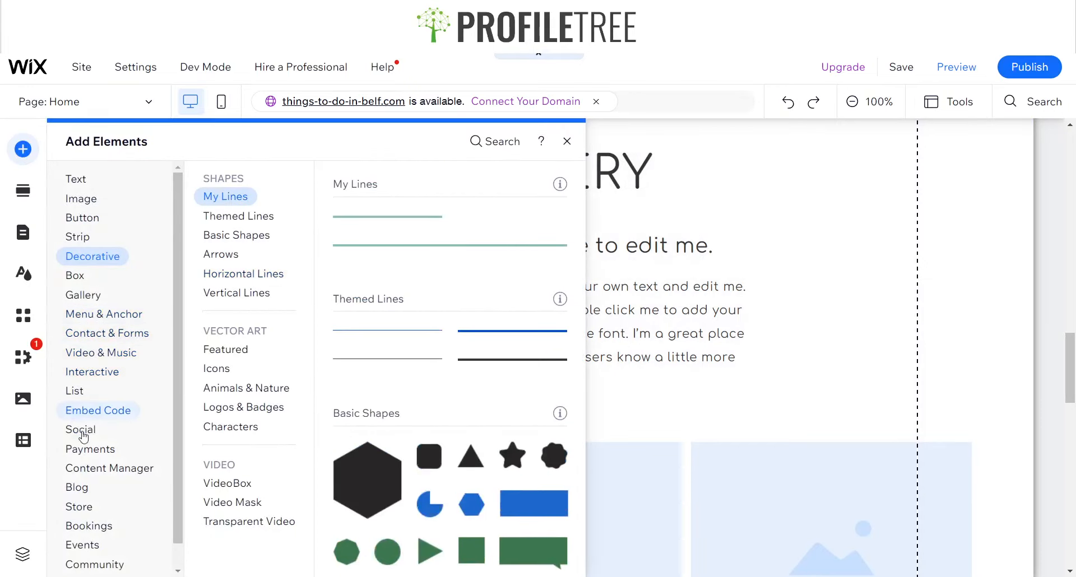
{"action": "left_click", "coordinate": [84, 412]}
{"action": "left_click", "coordinate": [83, 432]}
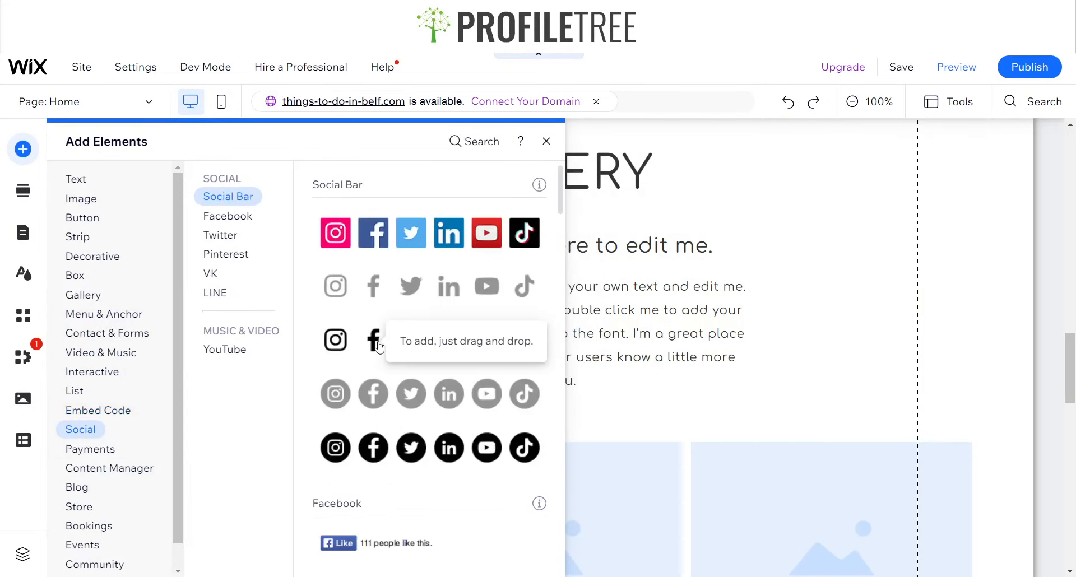
{"action": "left_click", "coordinate": [380, 347]}
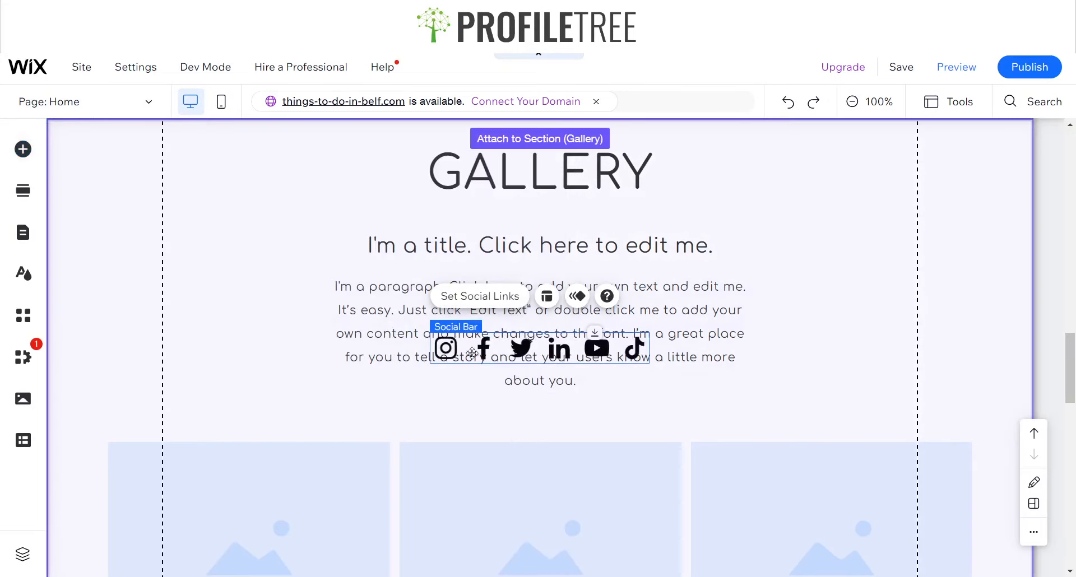
{"action": "left_click_drag", "start_coordinate": [507, 351], "coordinate": [845, 380]}
{"action": "left_click_drag", "start_coordinate": [789, 352], "coordinate": [815, 339]}
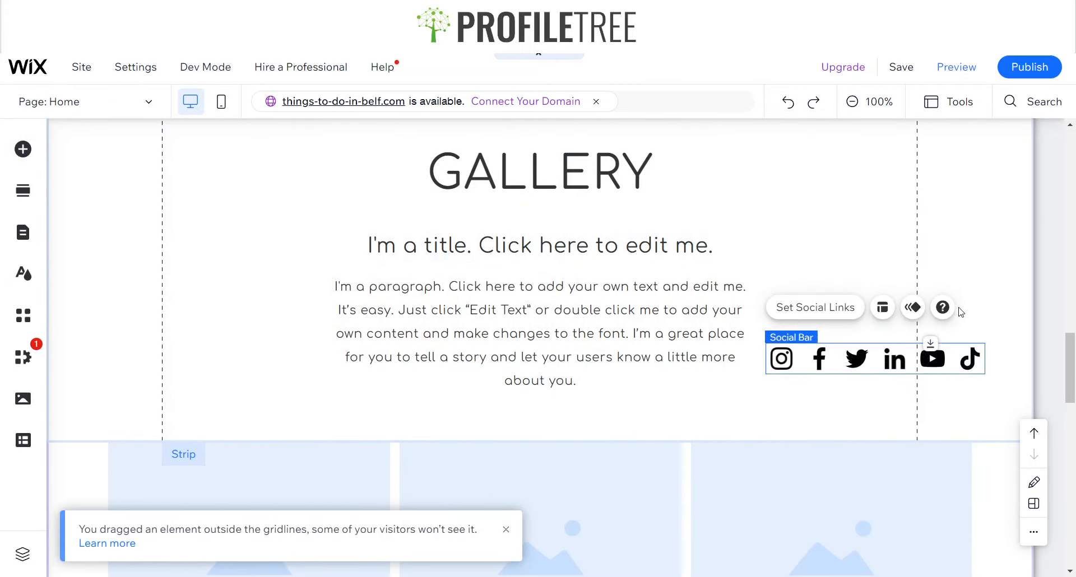
Change the social bar layout to vertical with a 20 px icon size
{"action": "left_click", "coordinate": [883, 308]}
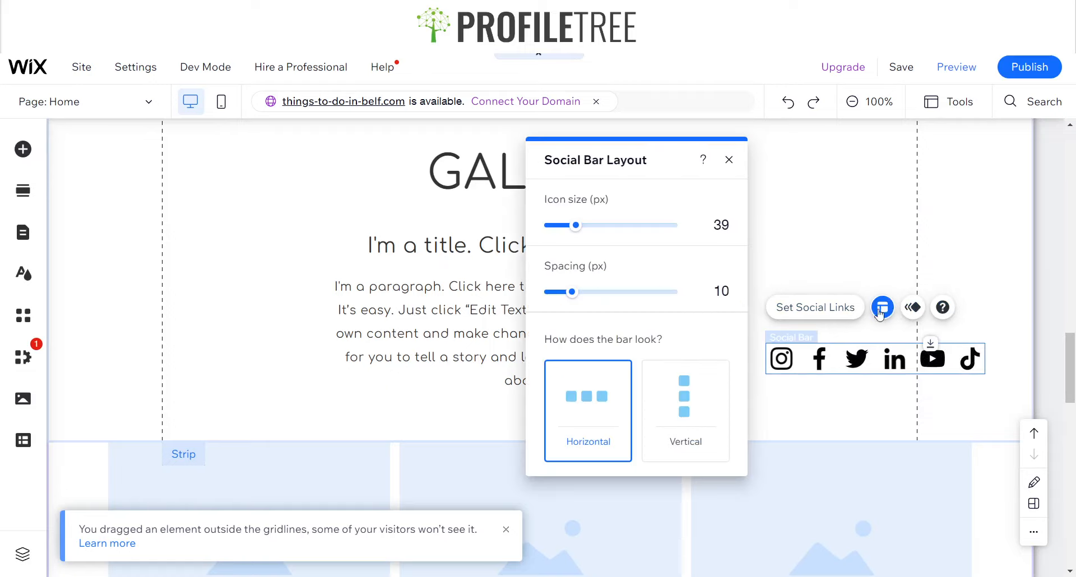
{"action": "left_click", "coordinate": [687, 406]}
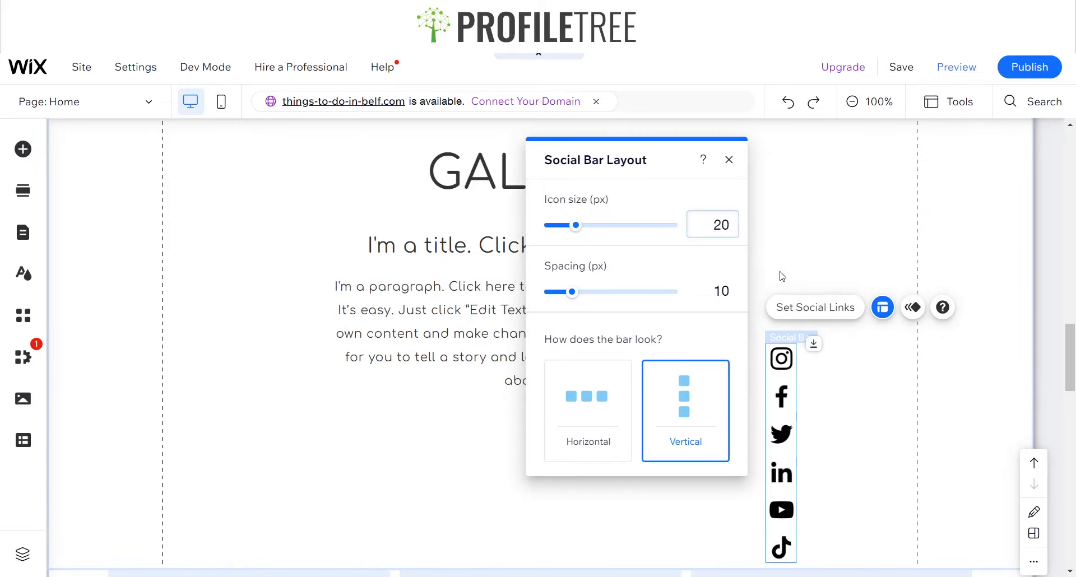
{"action": "left_click", "coordinate": [723, 265]}
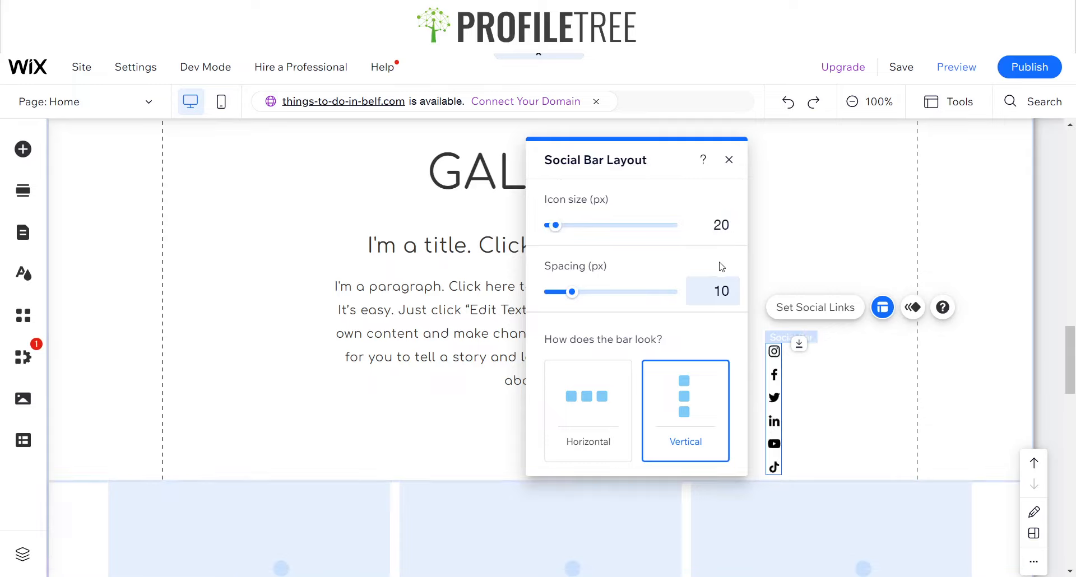
Set the social bar's icon size to 25 px
{"action": "left_click", "coordinate": [726, 227]}
{"action": "key", "text": "Return"}
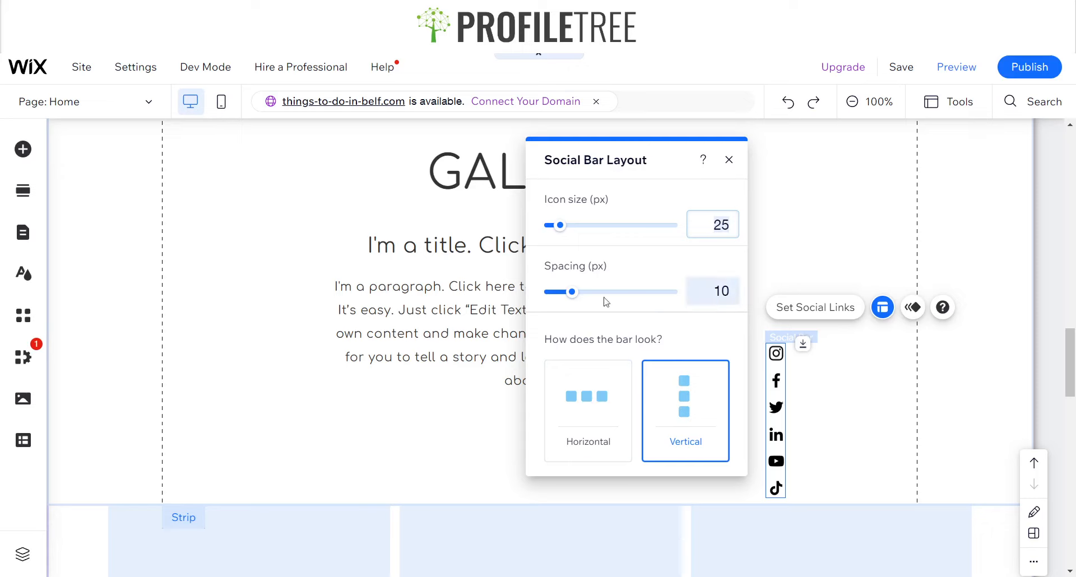
Open the social links settings and remove the YouTube, LinkedIn and TikTok icons from the bar
{"action": "left_click", "coordinate": [805, 305]}
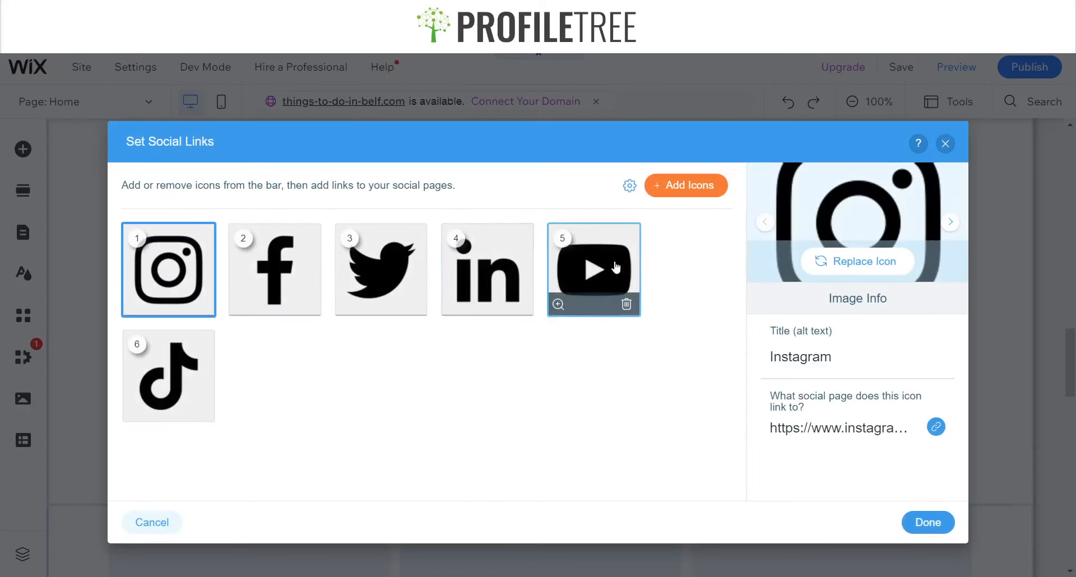
{"action": "left_click", "coordinate": [627, 305]}
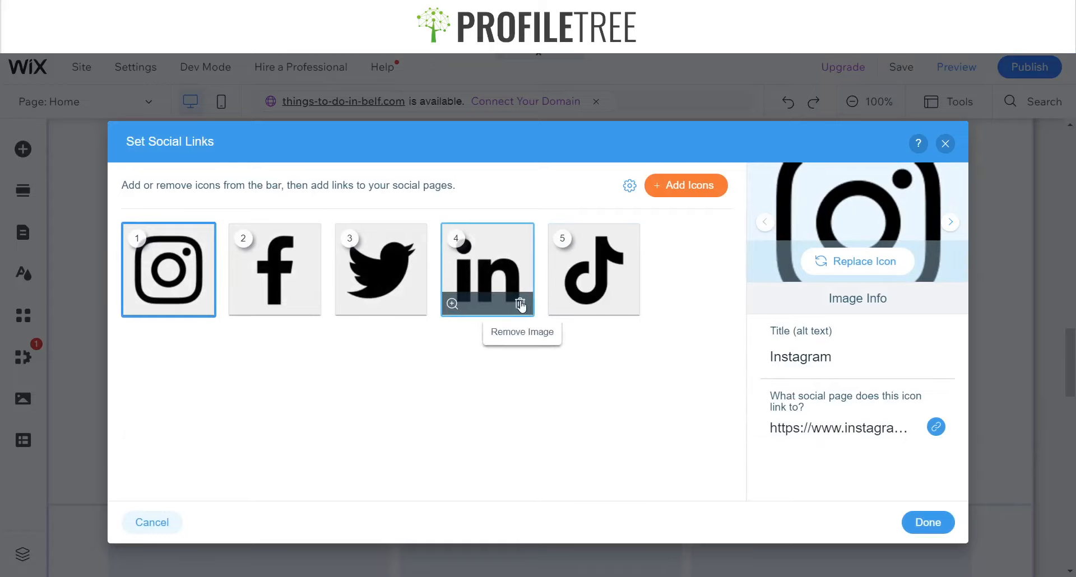
{"action": "left_click", "coordinate": [520, 307]}
{"action": "left_click", "coordinate": [531, 311]}
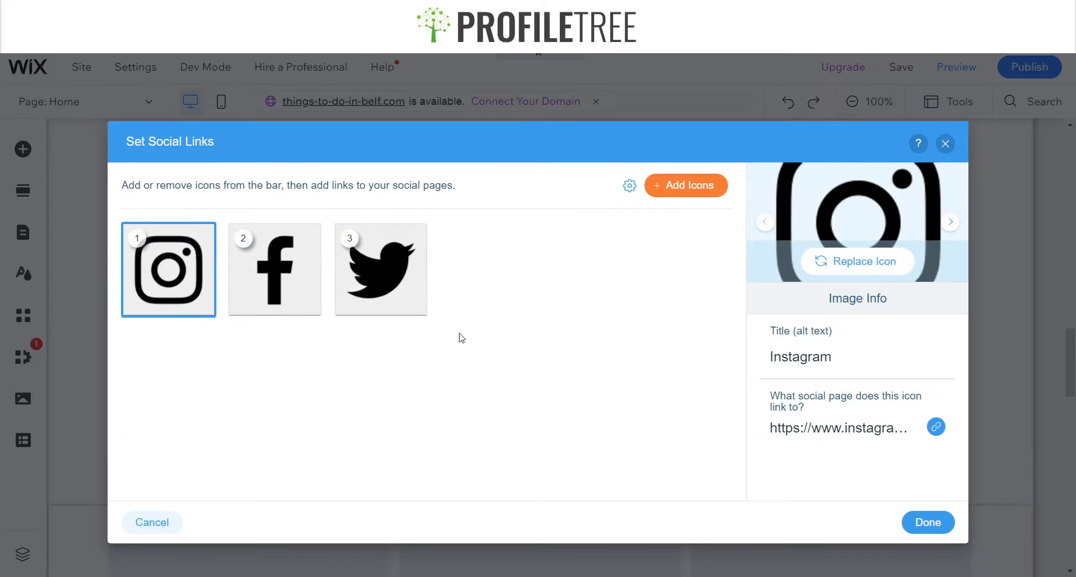
Reorder the icons so Facebook comes first, ahead of Instagram
{"action": "mouse_move", "coordinate": [269, 280]}
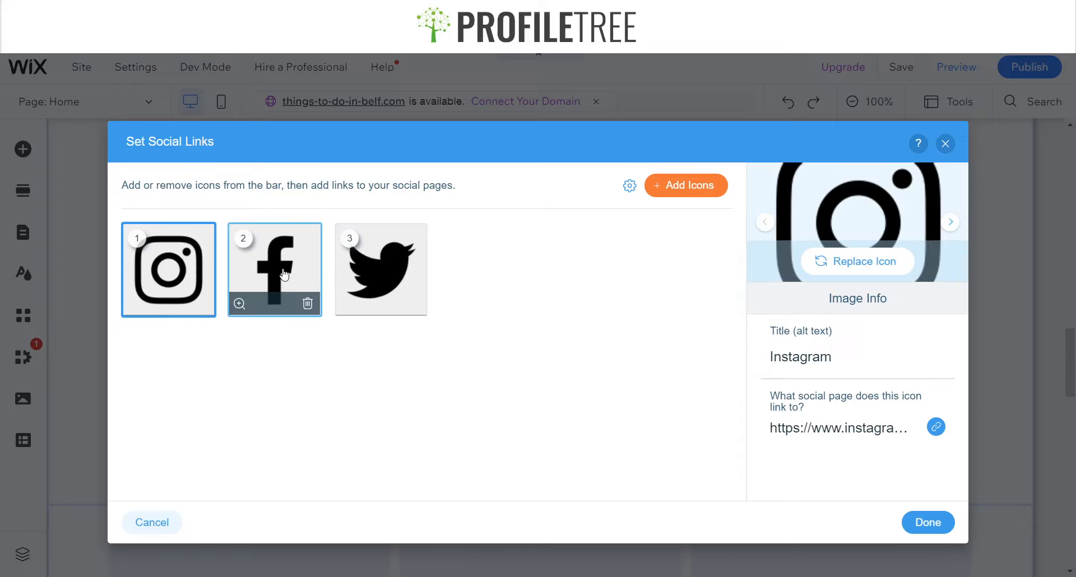
{"action": "left_click_drag", "start_coordinate": [284, 275], "coordinate": [141, 266]}
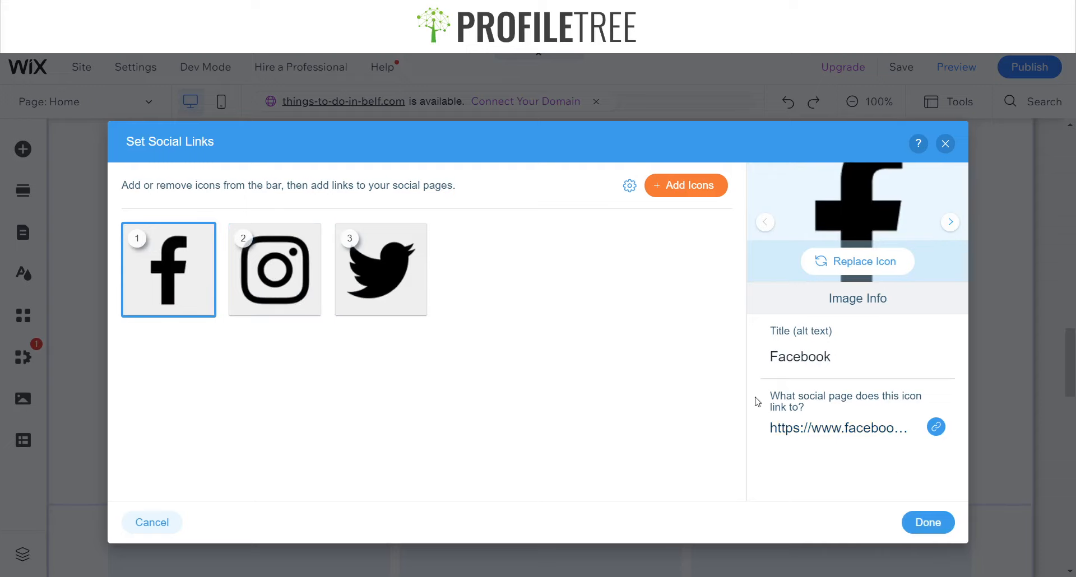
Search the icon library for Facebook icons to replace the Facebook icon, then close it without choosing one
{"action": "left_click", "coordinate": [749, 253]}
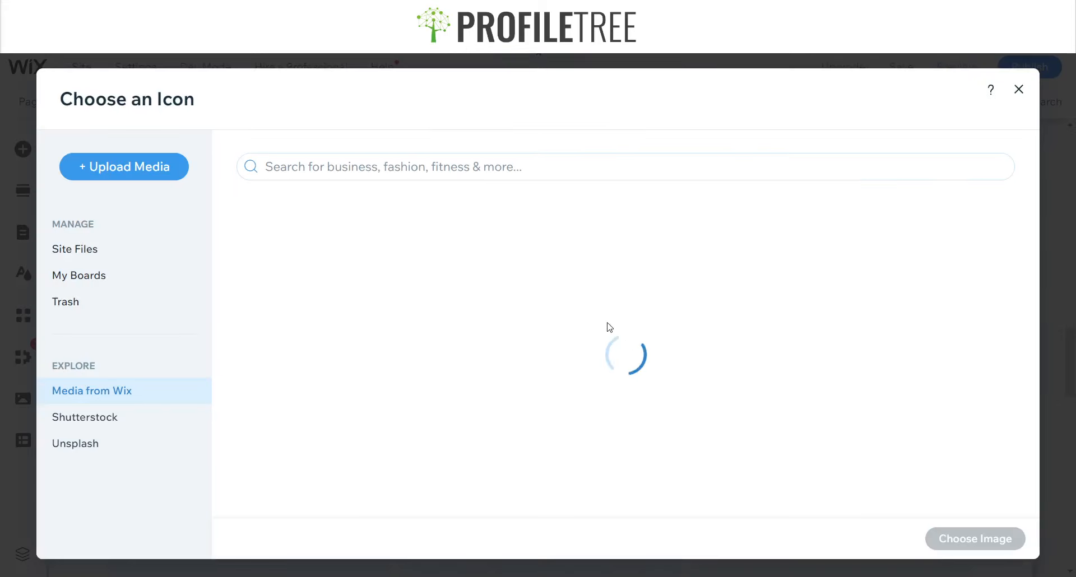
{"action": "left_click", "coordinate": [359, 168]}
{"action": "type", "text": "Facebo"}
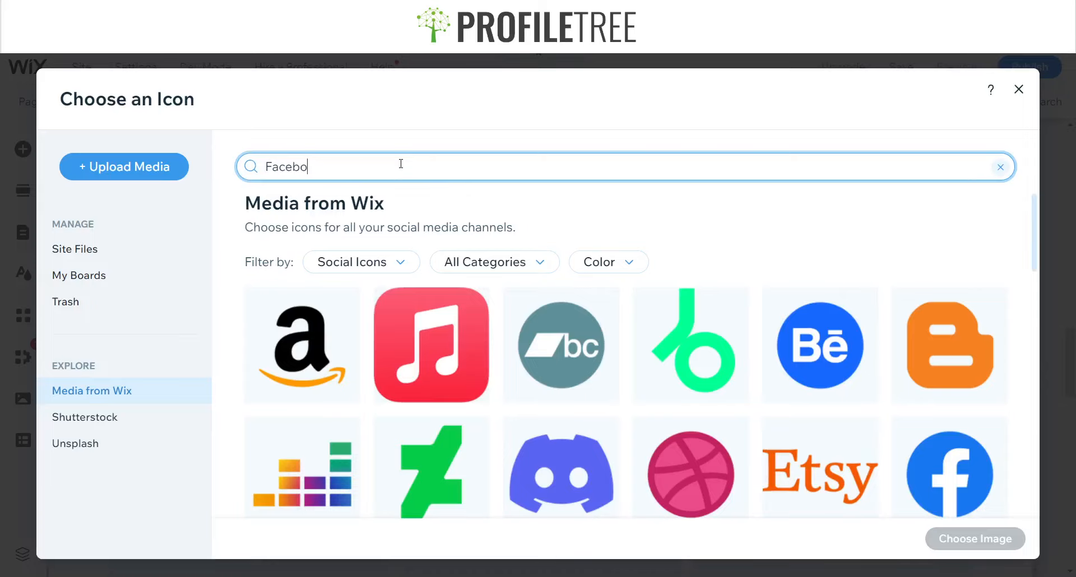
{"action": "type", "text": "ok"}
{"action": "key", "text": "Return"}
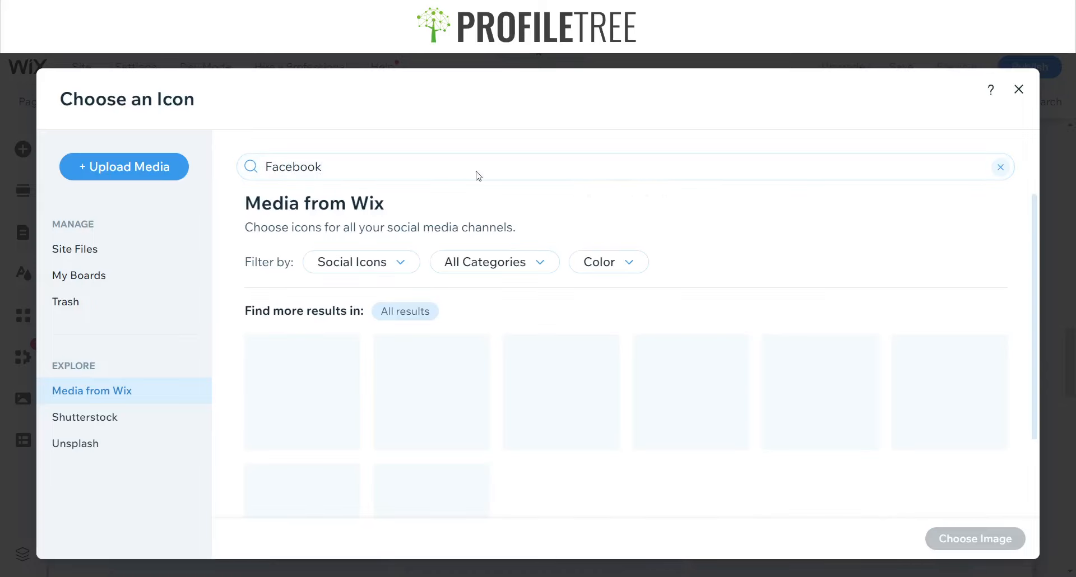
{"action": "scroll", "coordinate": [456, 296], "scroll_direction": "down", "scroll_amount": 2}
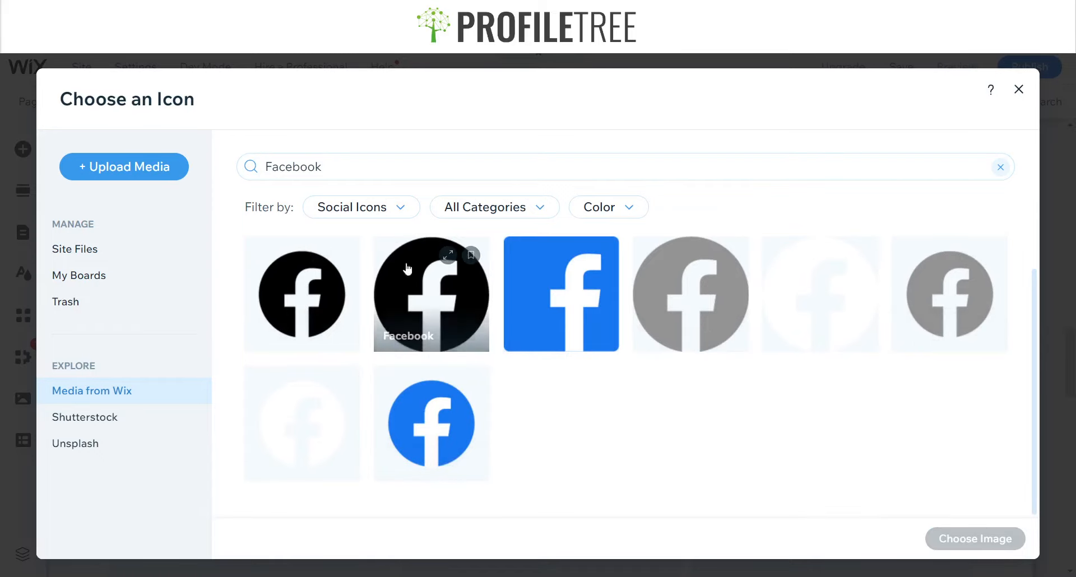
{"action": "scroll", "coordinate": [567, 288], "scroll_direction": "up", "scroll_amount": 2}
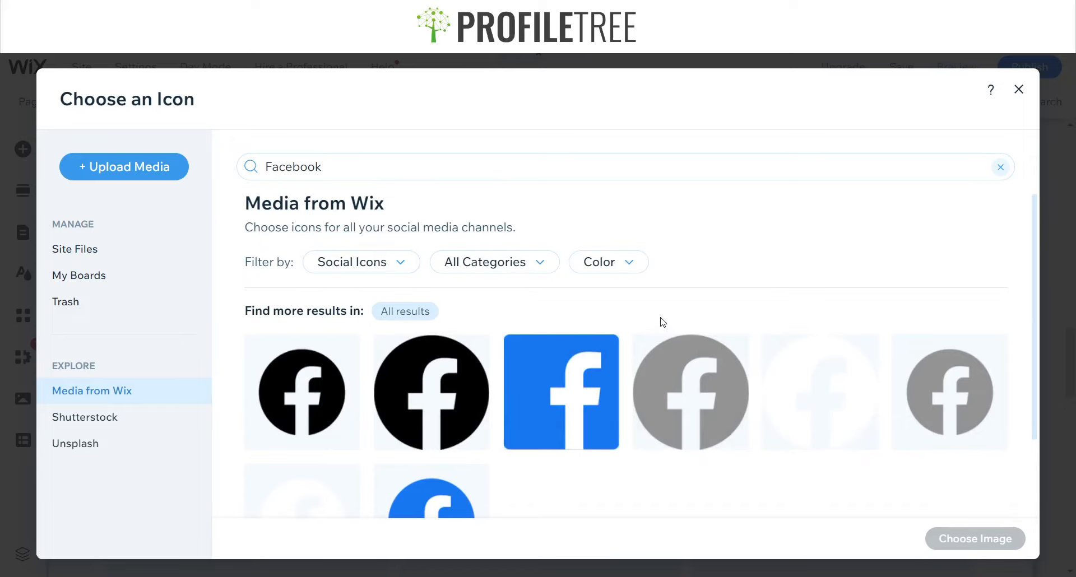
{"action": "scroll", "coordinate": [547, 377], "scroll_direction": "down", "scroll_amount": 1}
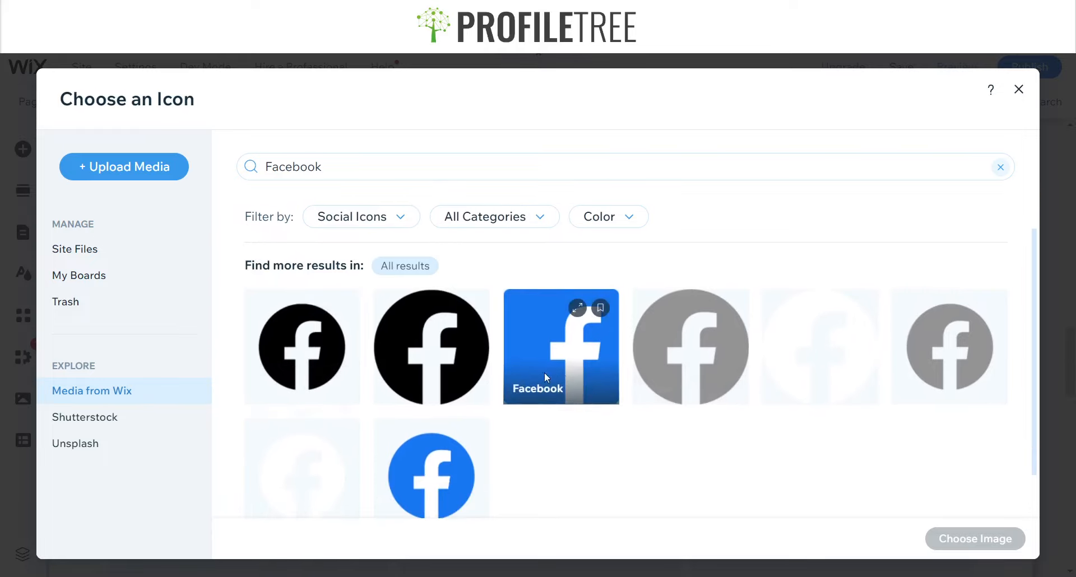
{"action": "scroll", "coordinate": [572, 386], "scroll_direction": "down", "scroll_amount": 1}
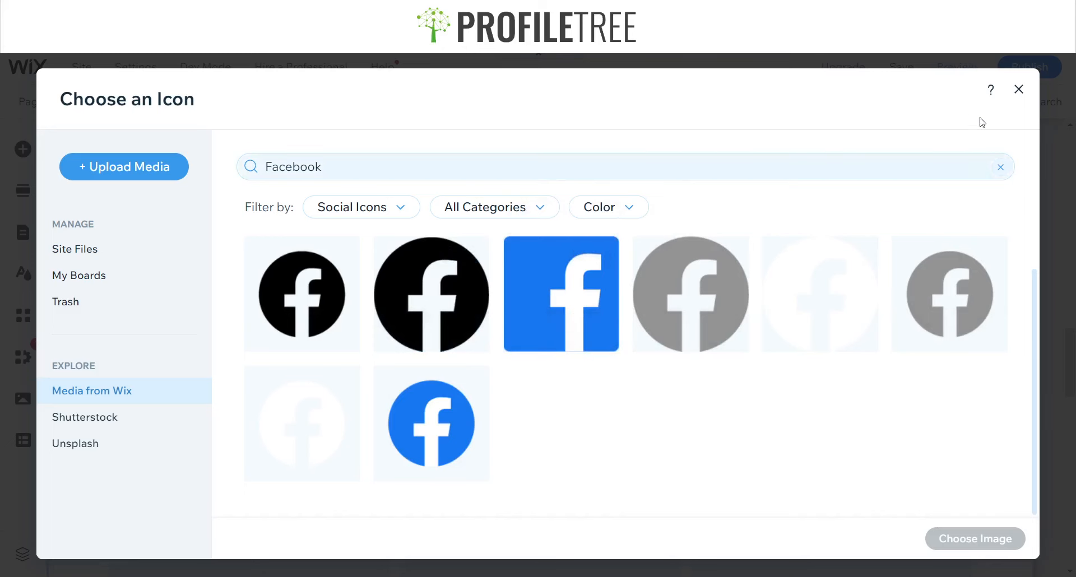
{"action": "left_click", "coordinate": [1019, 90]}
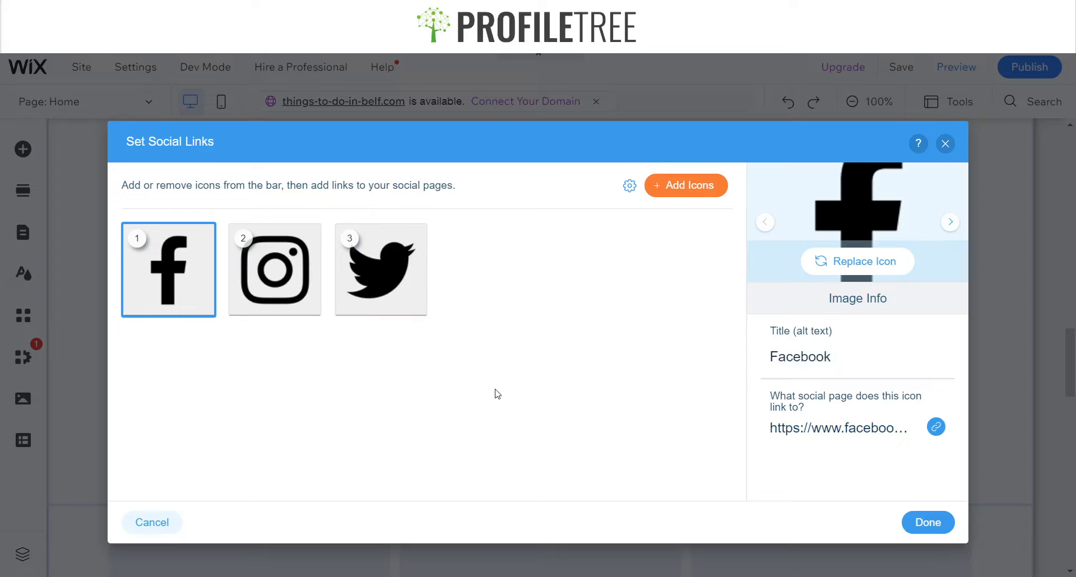
{"action": "mouse_move", "coordinate": [157, 279]}
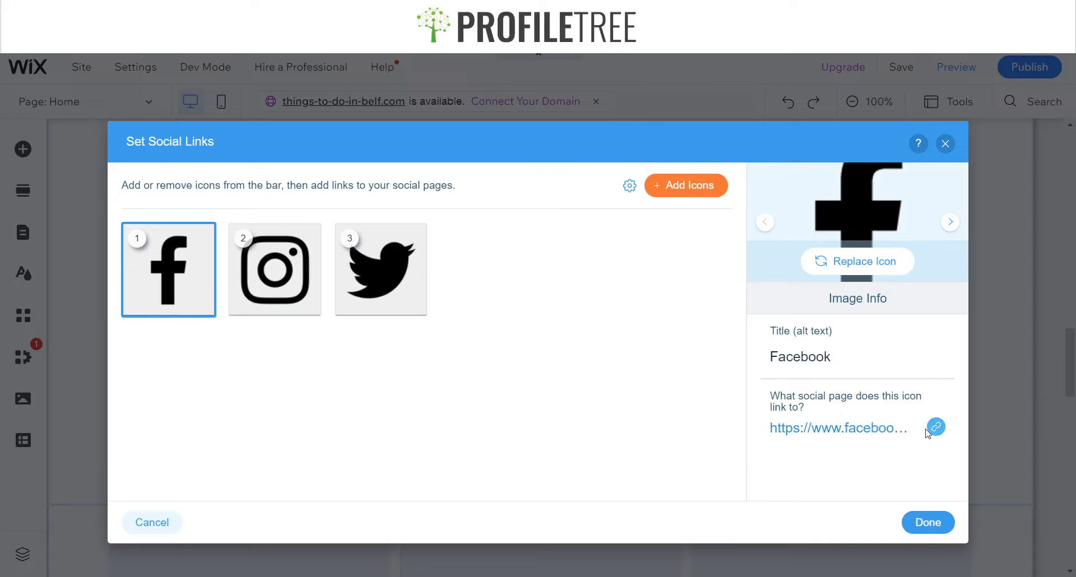
{"action": "left_click", "coordinate": [871, 429]}
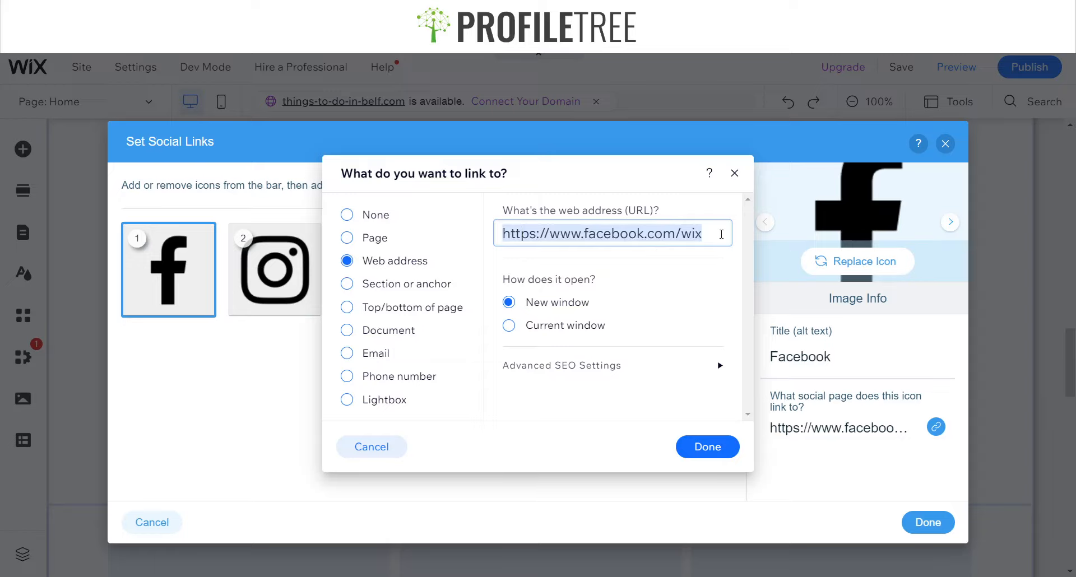
{"action": "type", "text": "https://www.facebook.com/ProfileTree/"}
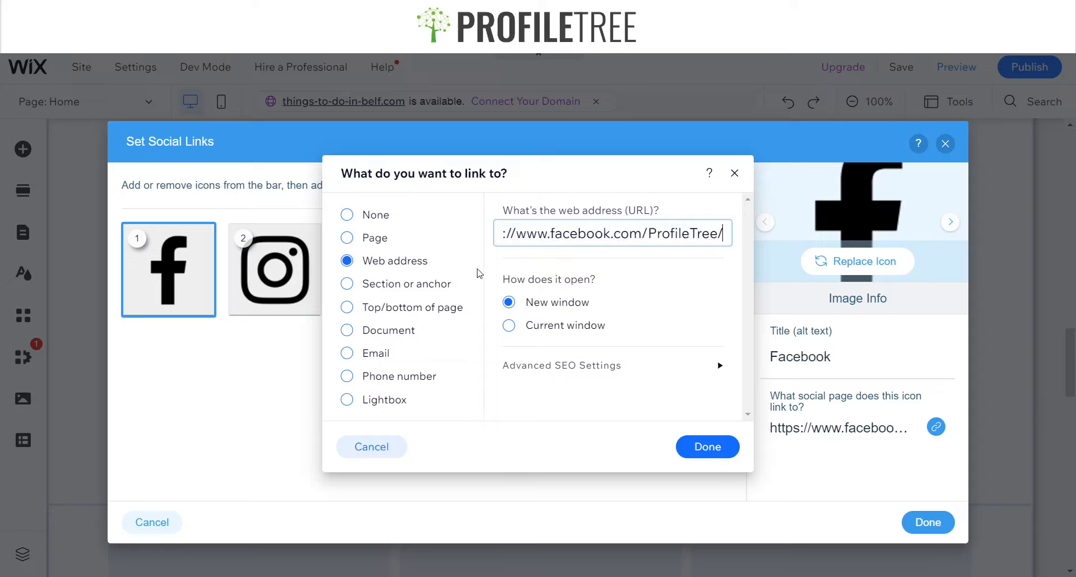
{"action": "left_click", "coordinate": [709, 453]}
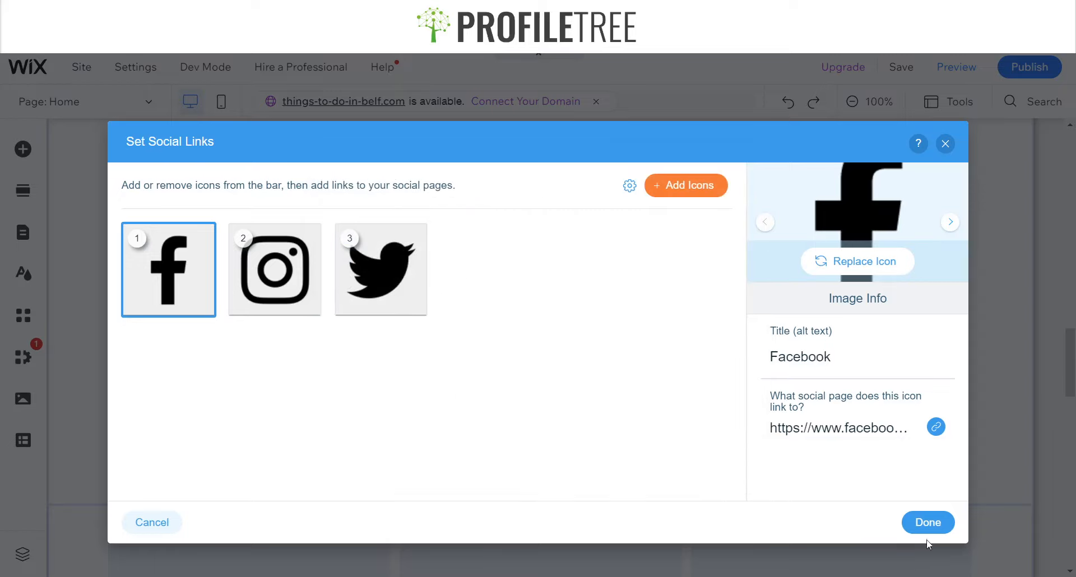
{"action": "left_click", "coordinate": [928, 522]}
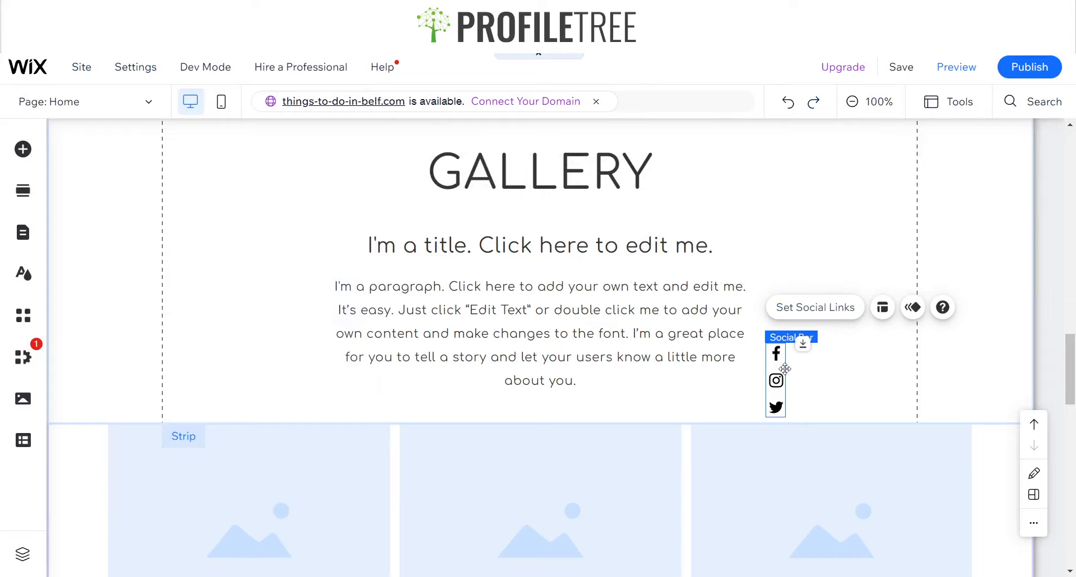
Pin the social bar to the screen at the middle-right position
{"action": "left_click_drag", "start_coordinate": [781, 371], "coordinate": [854, 317]}
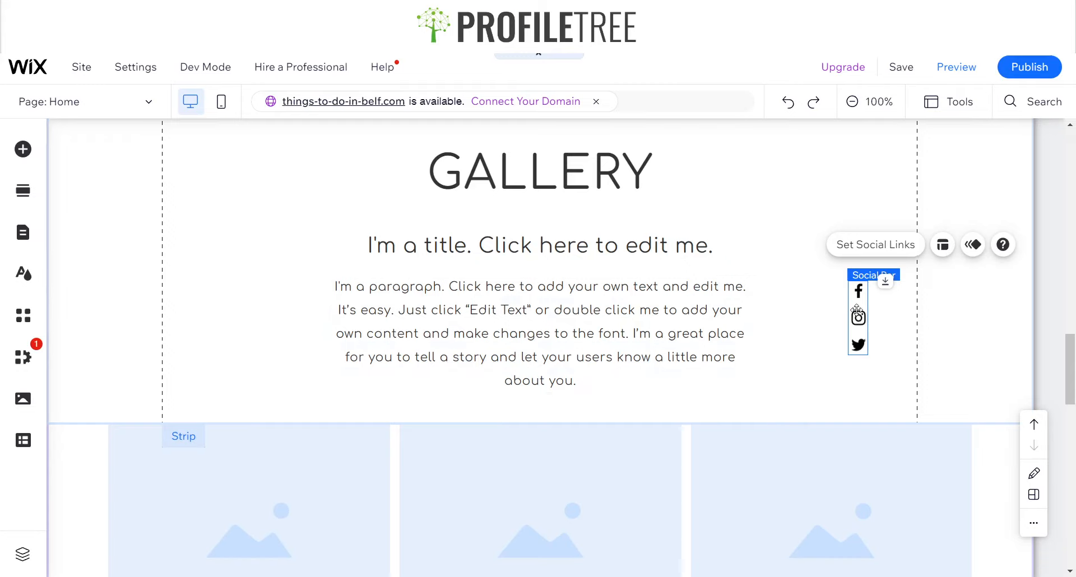
{"action": "right_click", "coordinate": [858, 330]}
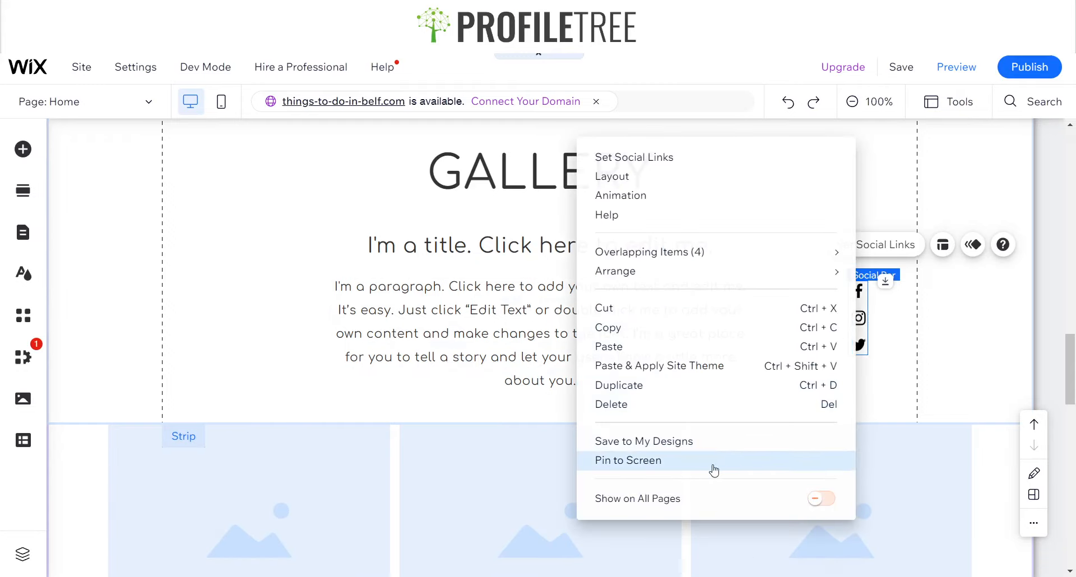
{"action": "left_click", "coordinate": [747, 458]}
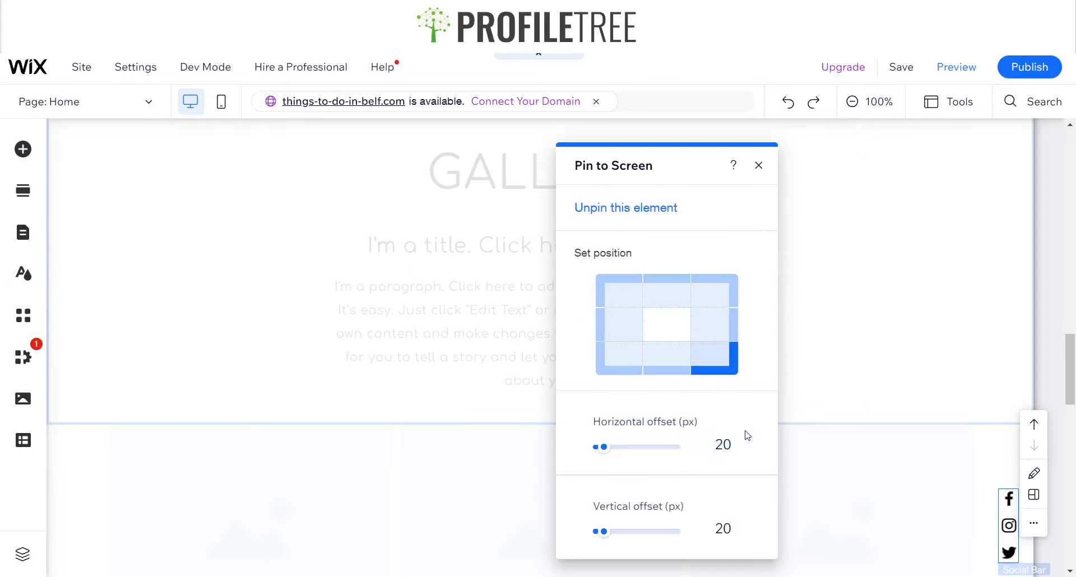
{"action": "left_click", "coordinate": [733, 341]}
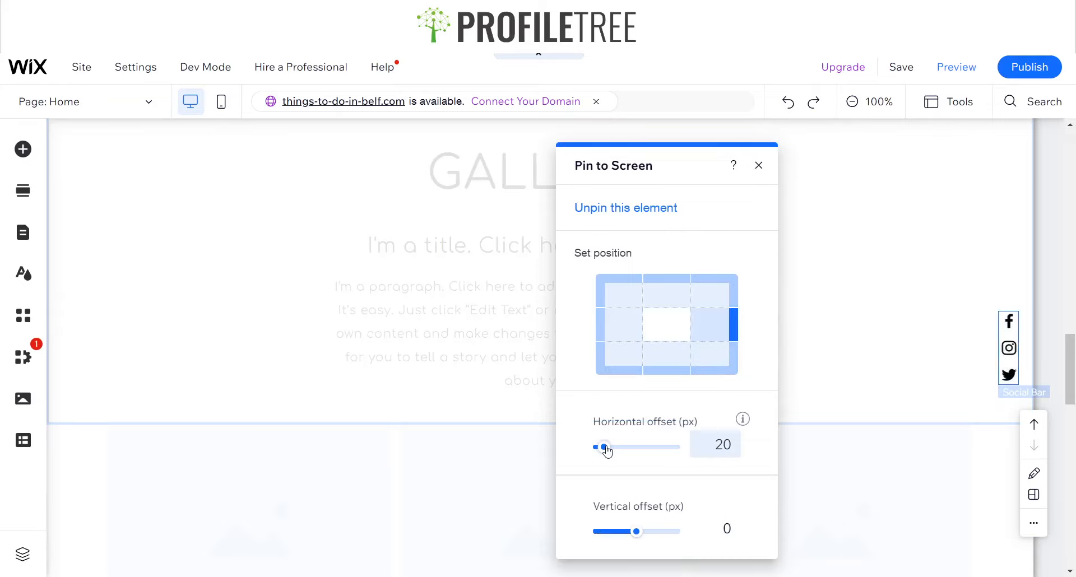
Set the pinned social bar's horizontal offset to 30 px and close the pin settings
{"action": "left_click_drag", "start_coordinate": [607, 451], "coordinate": [619, 448]}
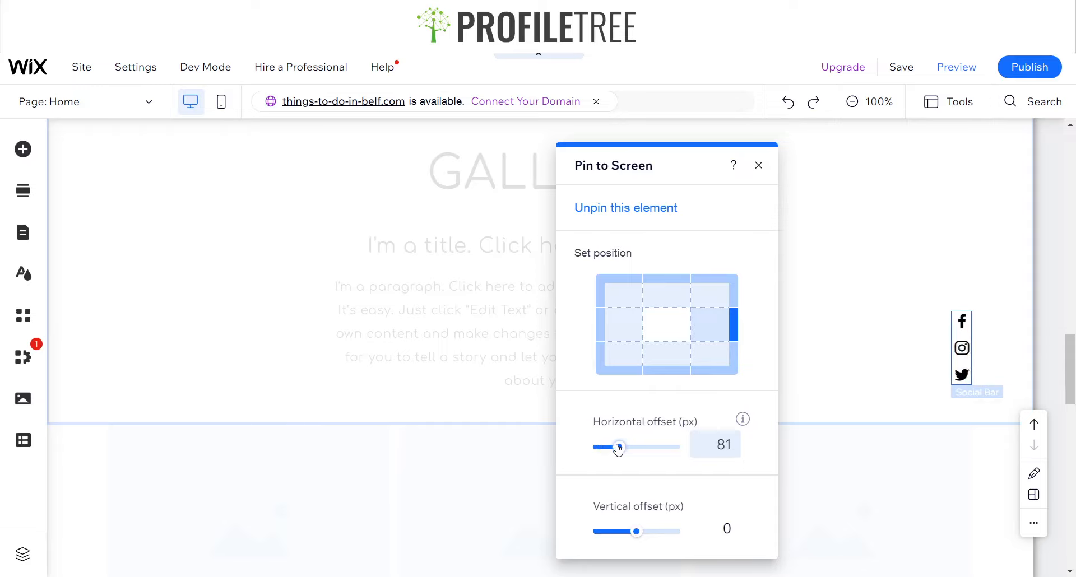
{"action": "left_click", "coordinate": [708, 447]}
{"action": "type", "text": "20"}
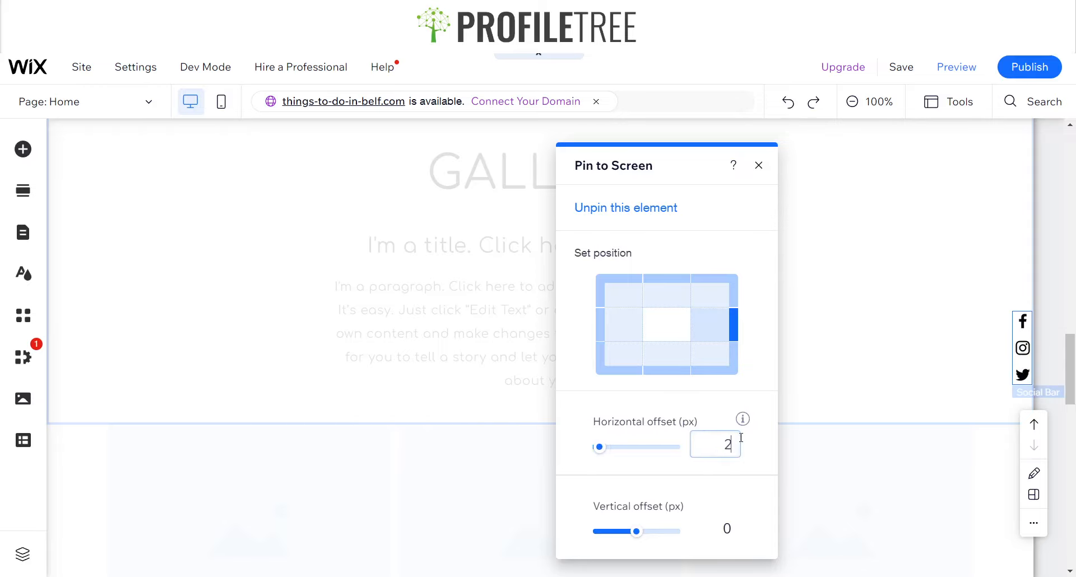
{"action": "key", "text": "BackSpace"}
{"action": "key", "text": "BackSpace"}
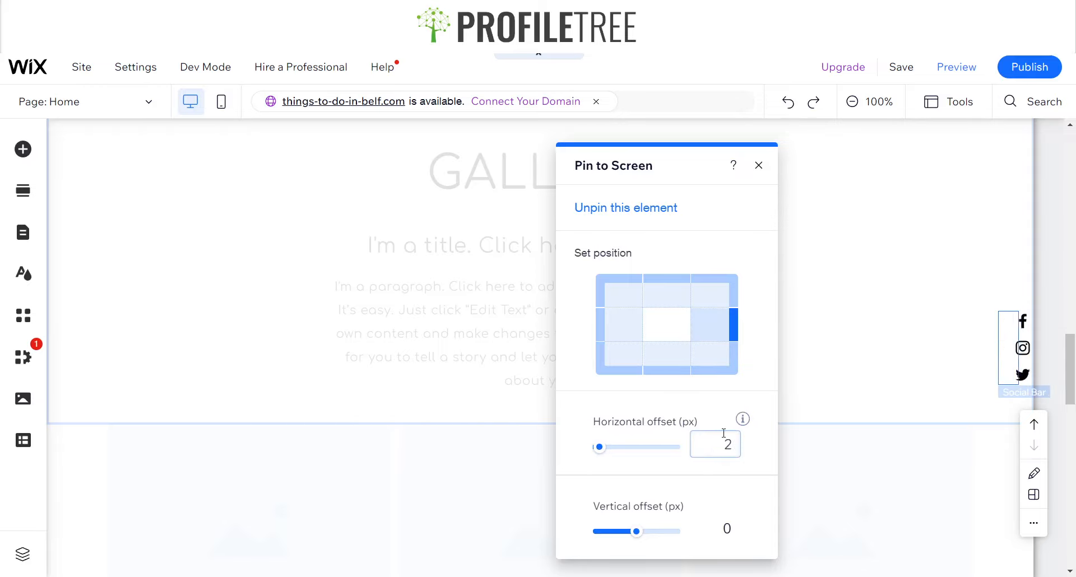
{"action": "type", "text": "30"}
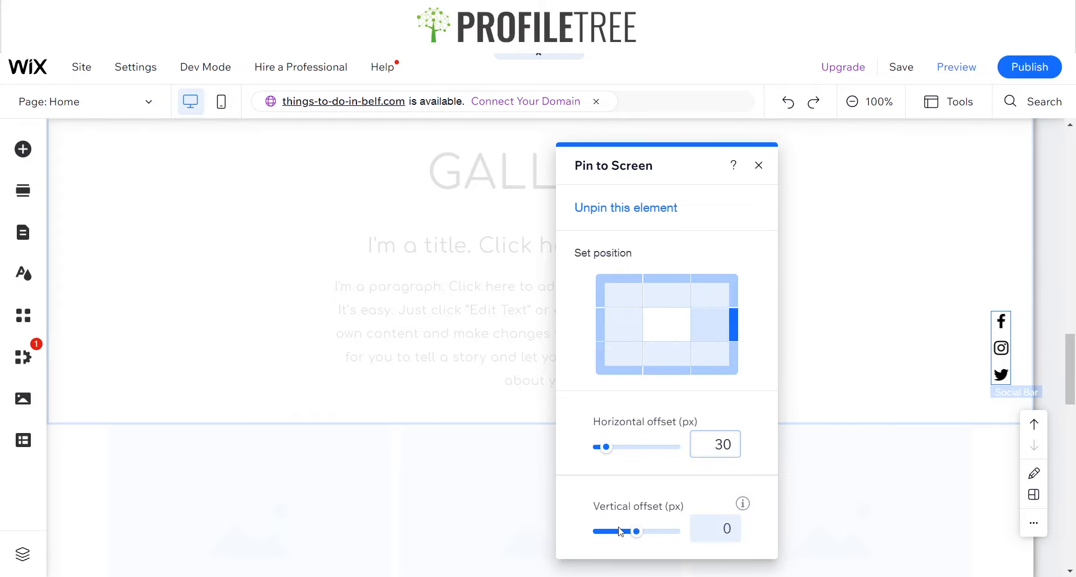
{"action": "left_click", "coordinate": [759, 167]}
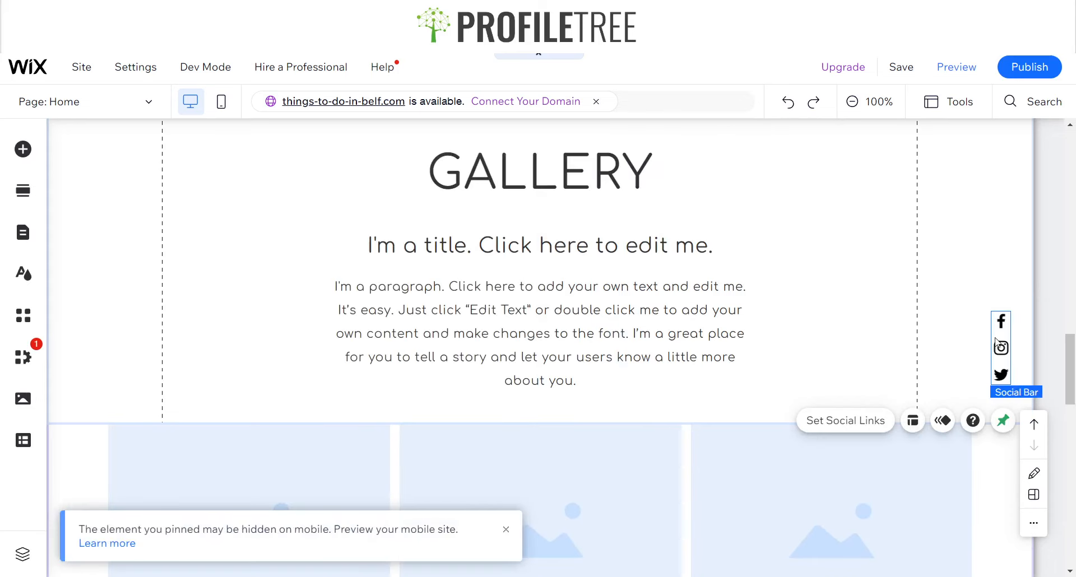
Make the pinned social bar show on all pages
{"action": "right_click", "coordinate": [1003, 370]}
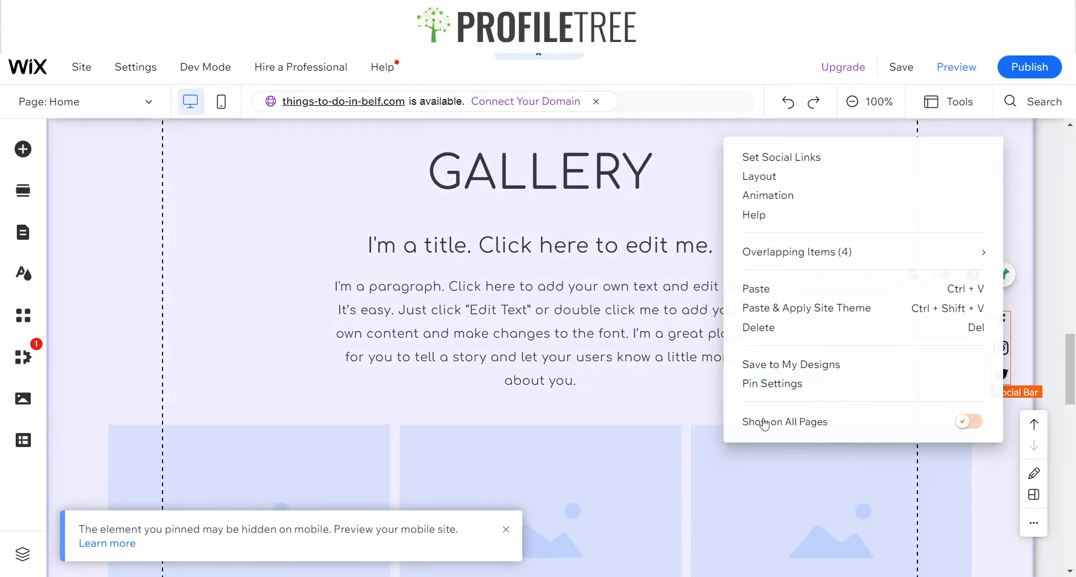
{"action": "left_click", "coordinate": [762, 423]}
{"action": "left_click", "coordinate": [396, 401]}
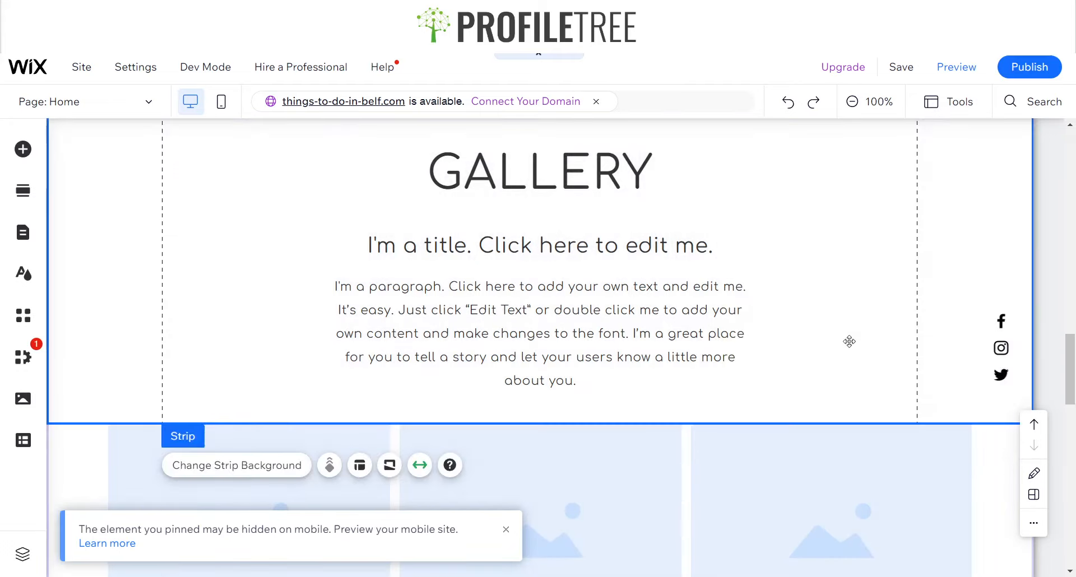
{"action": "left_click", "coordinate": [1003, 337]}
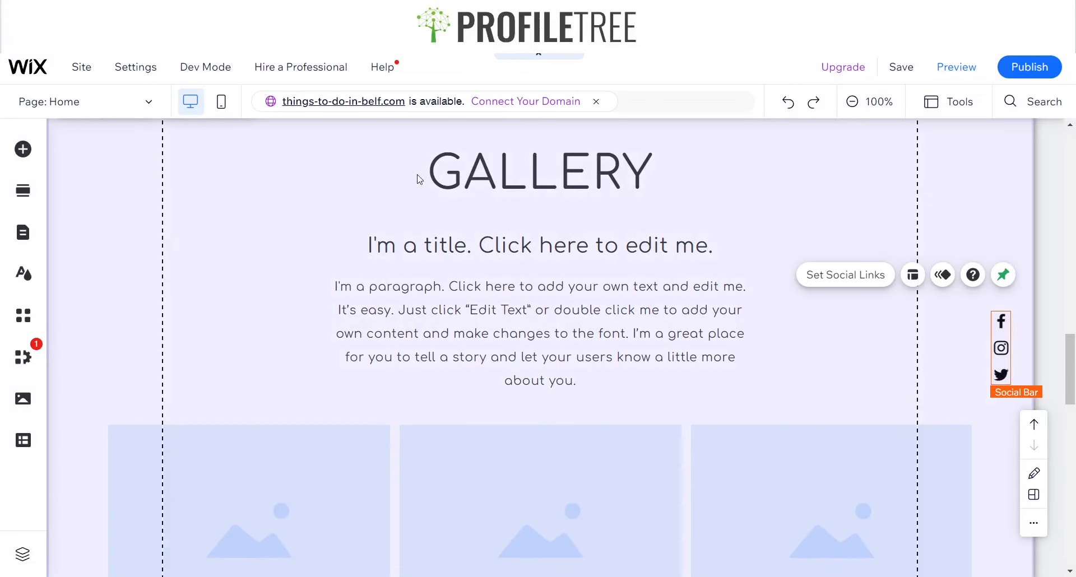
{"action": "scroll", "coordinate": [417, 179], "scroll_direction": "up", "scroll_amount": 15}
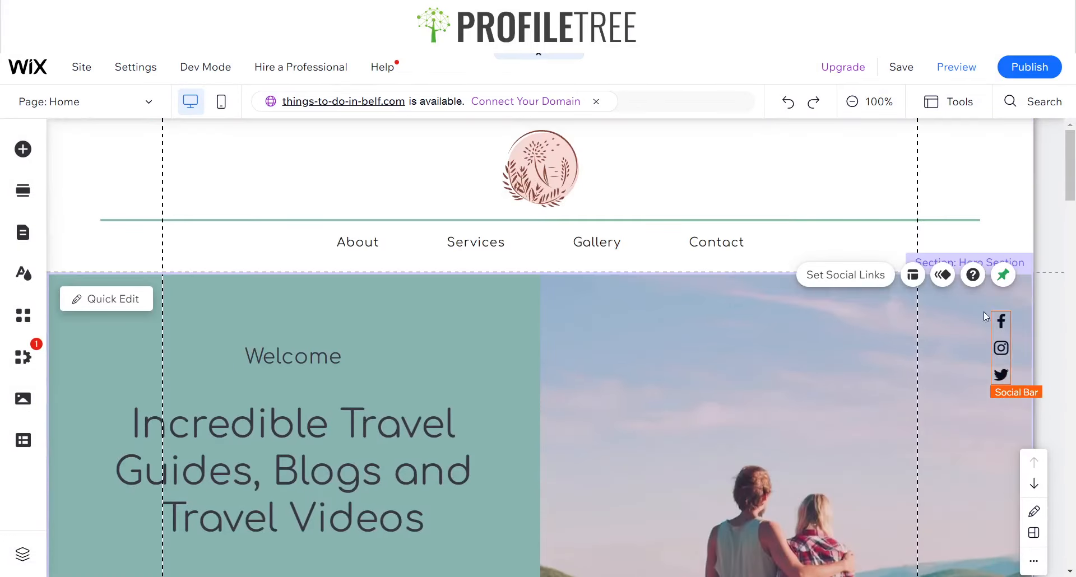
{"action": "scroll", "coordinate": [937, 319], "scroll_direction": "down", "scroll_amount": 20}
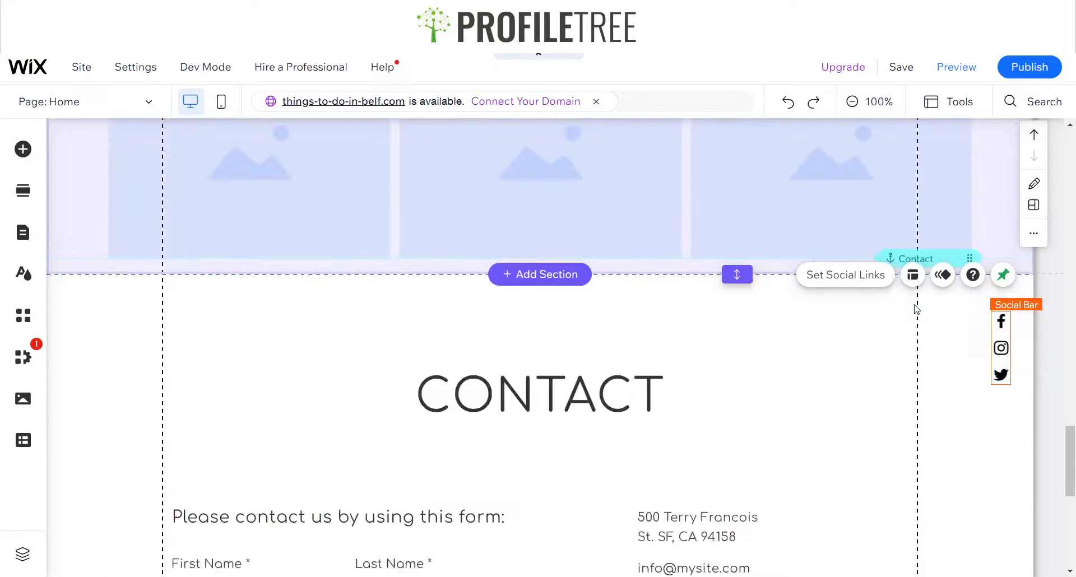
{"action": "scroll", "coordinate": [917, 308], "scroll_direction": "down", "scroll_amount": 5}
{"action": "scroll", "coordinate": [952, 311], "scroll_direction": "up", "scroll_amount": 12}
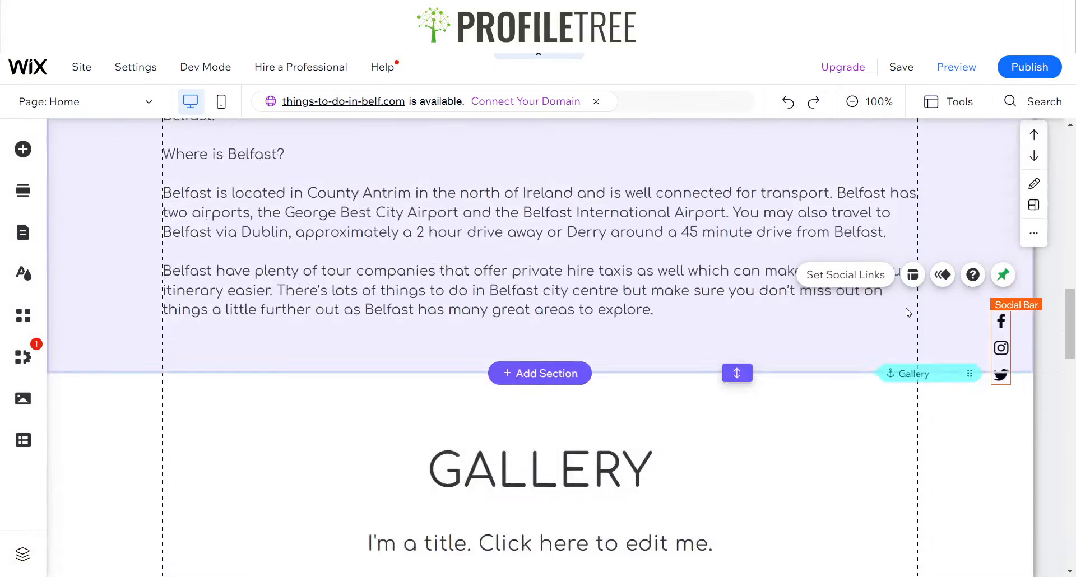
Scroll through the homepage's Belfast text and gallery sections to review the layout
{"action": "scroll", "coordinate": [906, 307], "scroll_direction": "up", "scroll_amount": 10}
{"action": "scroll", "coordinate": [765, 314], "scroll_direction": "down", "scroll_amount": 16}
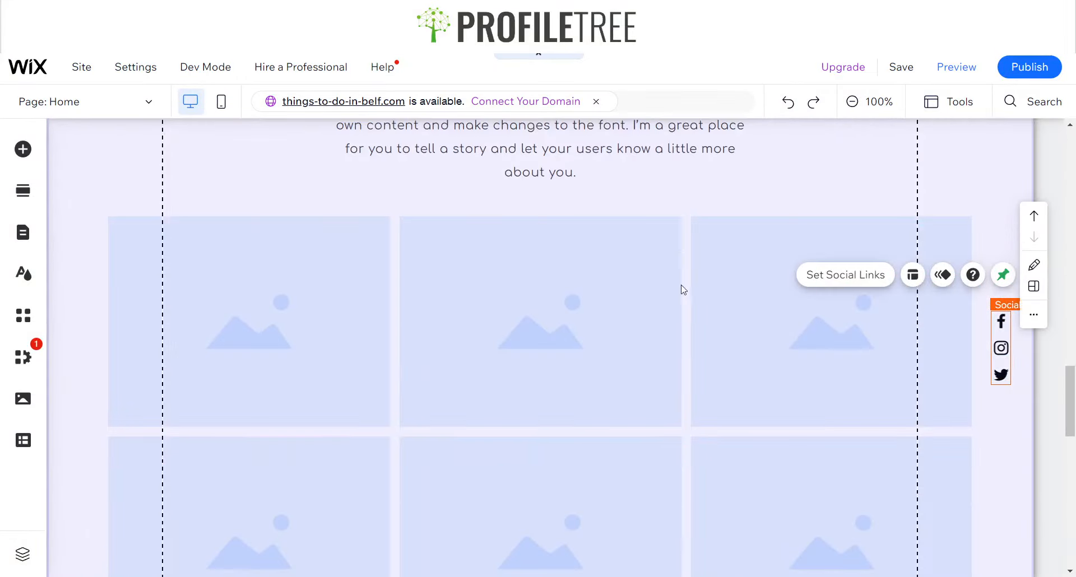
{"action": "scroll", "coordinate": [645, 292], "scroll_direction": "up", "scroll_amount": 10}
{"action": "scroll", "coordinate": [420, 305], "scroll_direction": "down", "scroll_amount": 4}
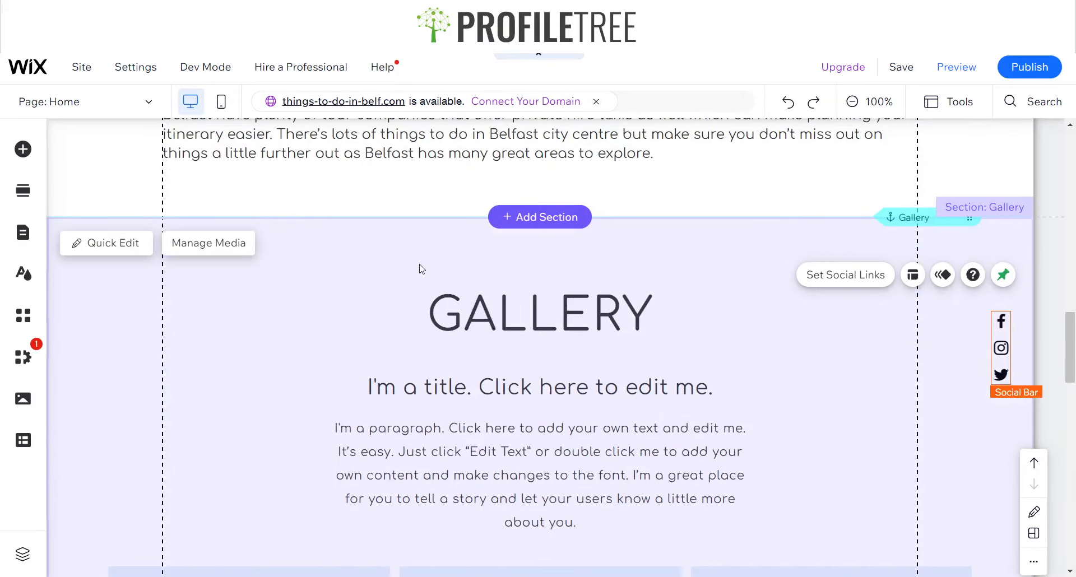
{"action": "scroll", "coordinate": [422, 269], "scroll_direction": "up", "scroll_amount": 11}
{"action": "scroll", "coordinate": [466, 250], "scroll_direction": "down", "scroll_amount": 4}
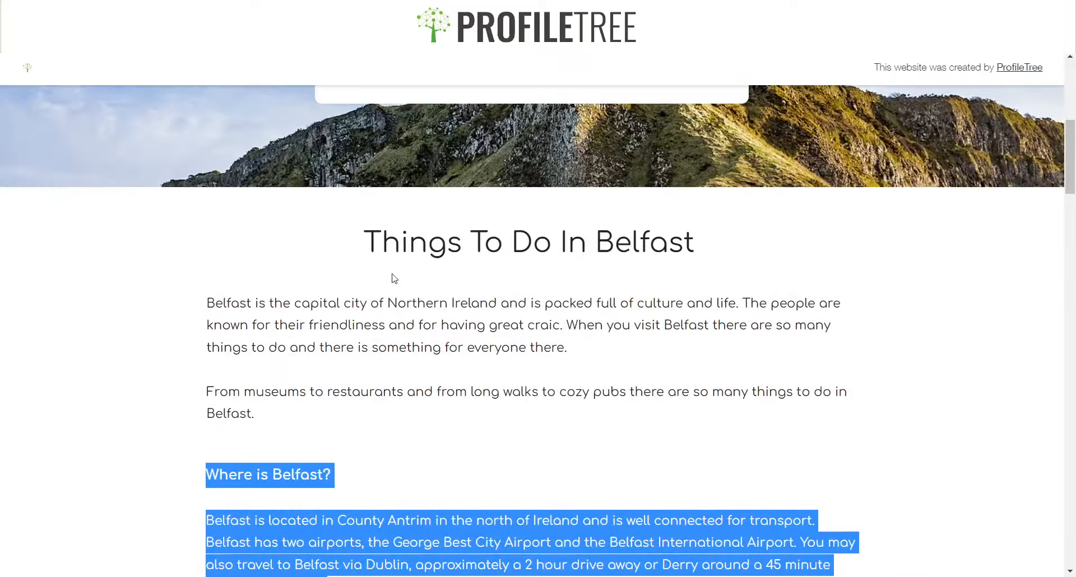
{"action": "scroll", "coordinate": [391, 278], "scroll_direction": "down", "scroll_amount": 8}
{"action": "left_click", "coordinate": [137, 245]}
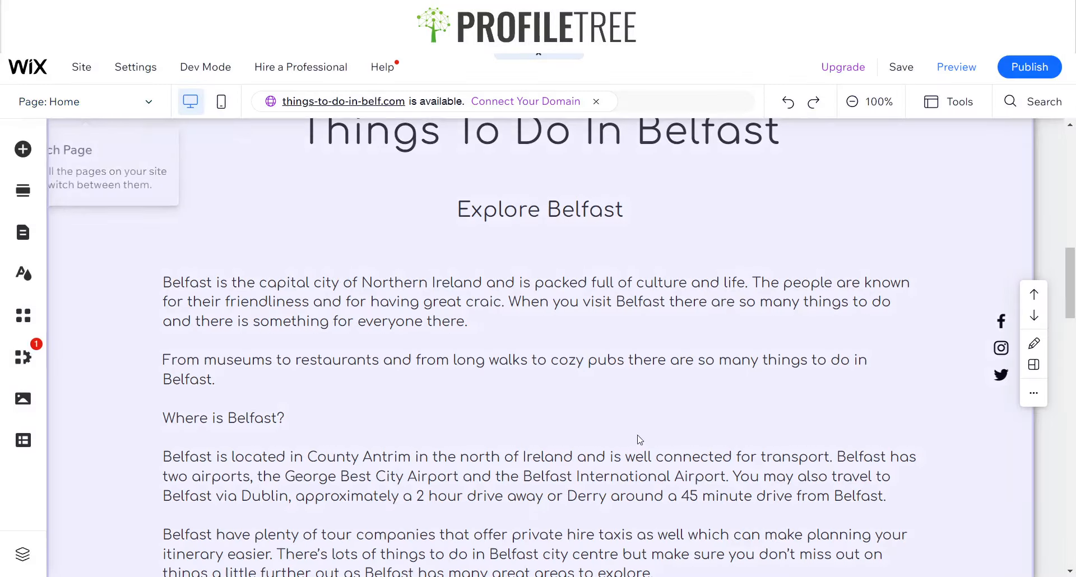
{"action": "scroll", "coordinate": [510, 302], "scroll_direction": "down", "scroll_amount": 5}
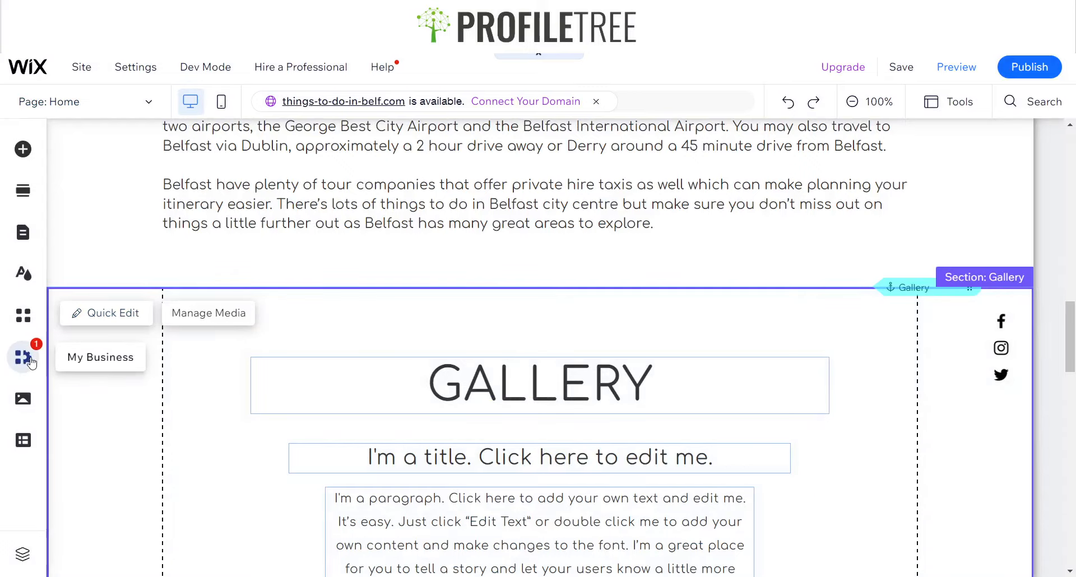
Search the App Market for the Wix Blog app and open it
{"action": "left_click", "coordinate": [32, 362]}
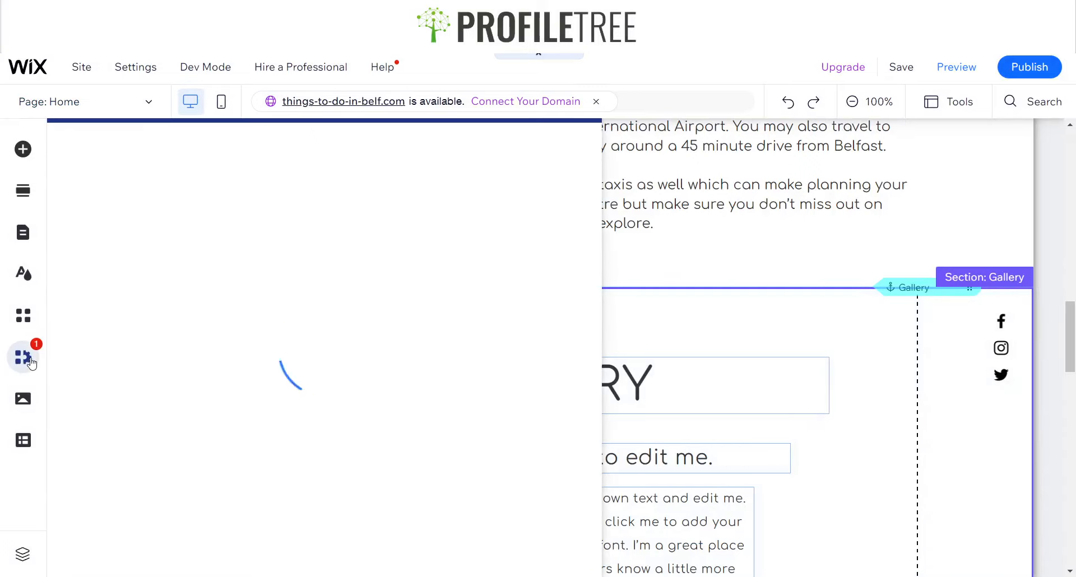
{"action": "left_click", "coordinate": [31, 314]}
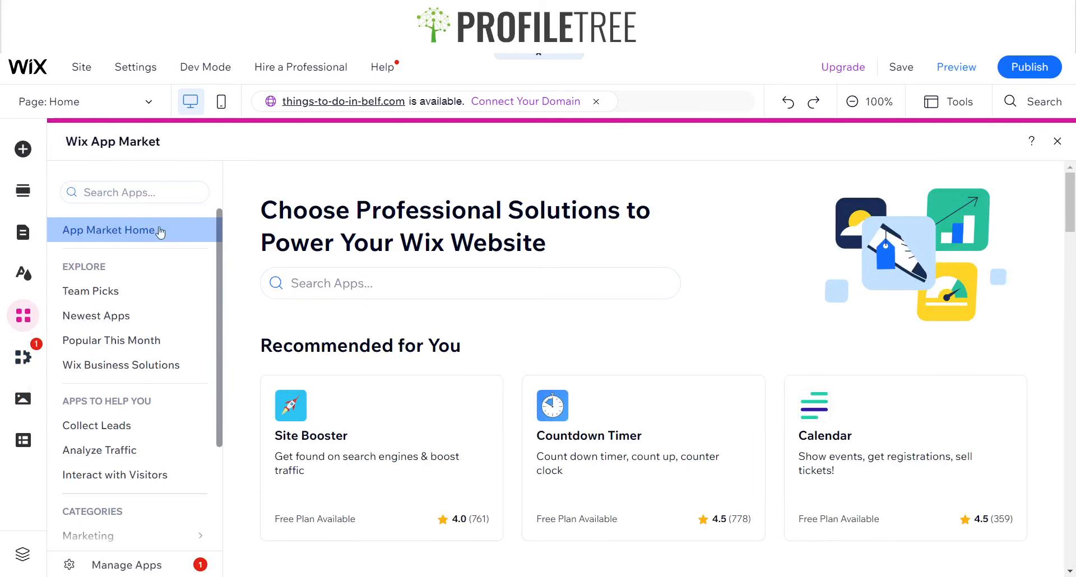
{"action": "left_click", "coordinate": [132, 197]}
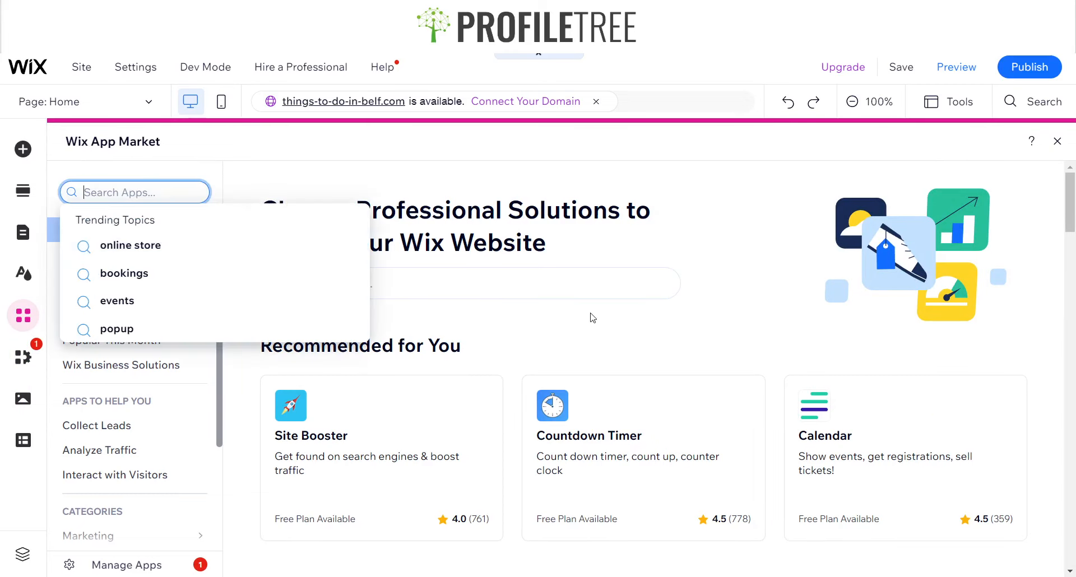
{"action": "type", "text": "Blog"}
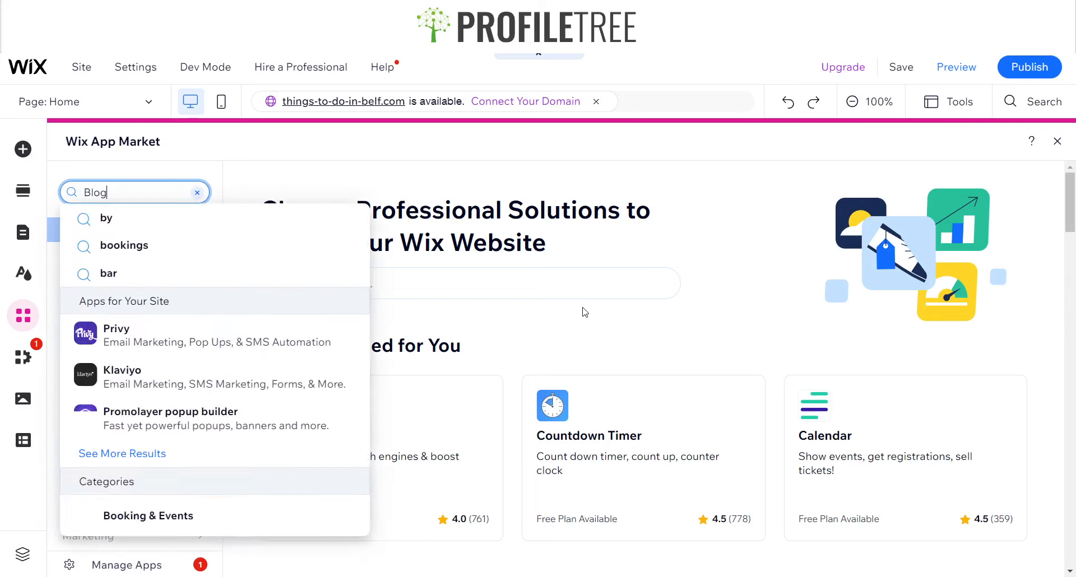
{"action": "left_click", "coordinate": [250, 336]}
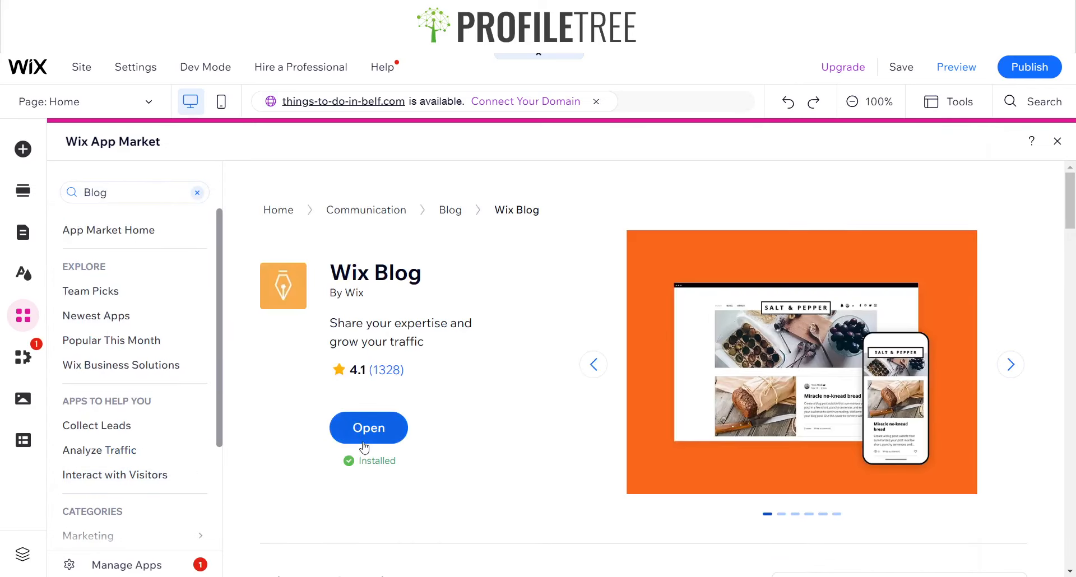
{"action": "left_click", "coordinate": [345, 441]}
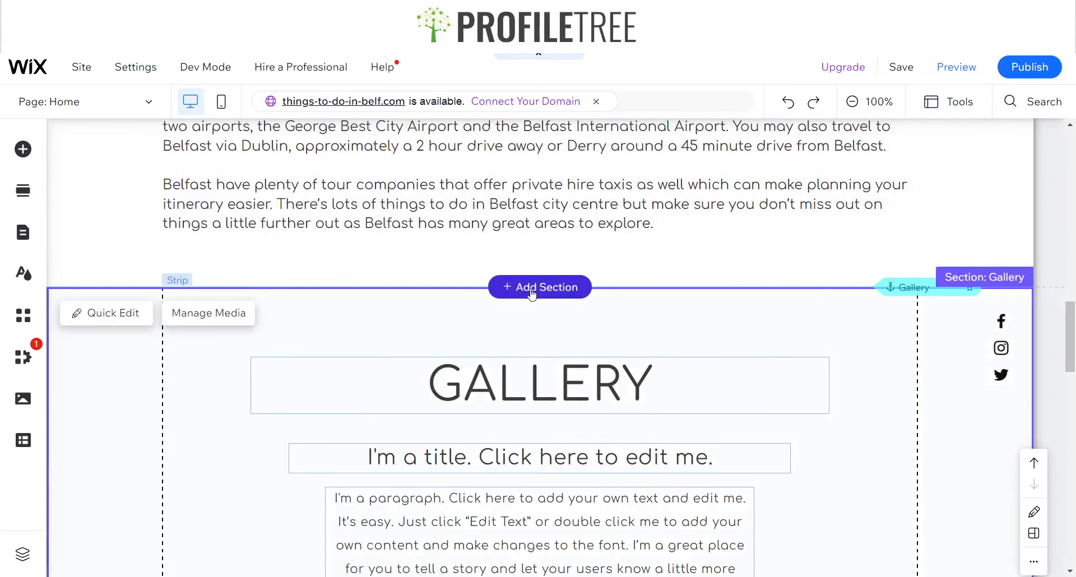
Add a new blank section below the Explore Belfast text and add the Wix Blog to the site
{"action": "left_click", "coordinate": [532, 292]}
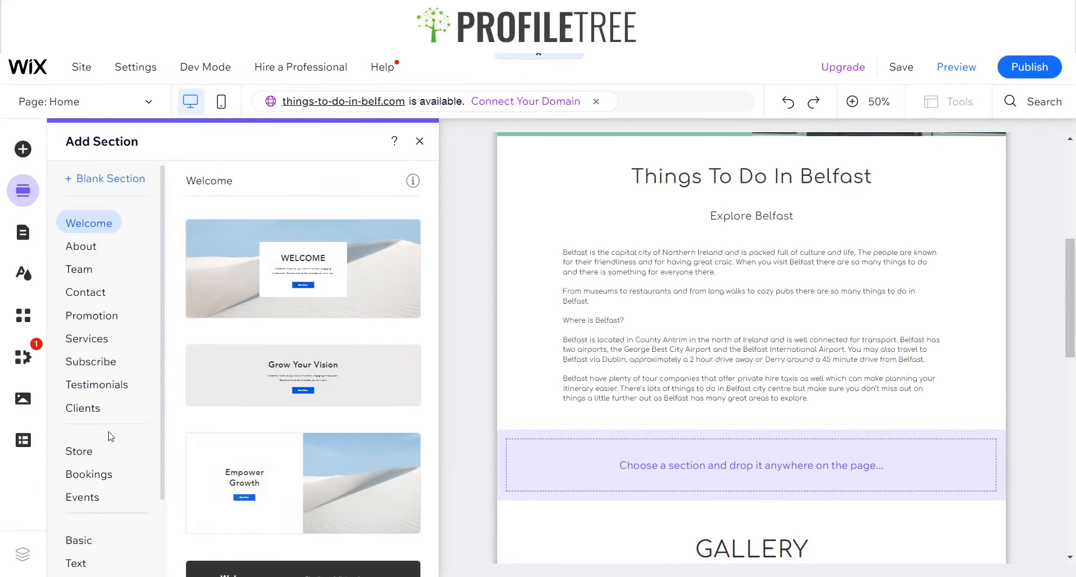
{"action": "scroll", "coordinate": [95, 364], "scroll_direction": "down", "scroll_amount": 2}
{"action": "scroll", "coordinate": [101, 336], "scroll_direction": "up", "scroll_amount": 2}
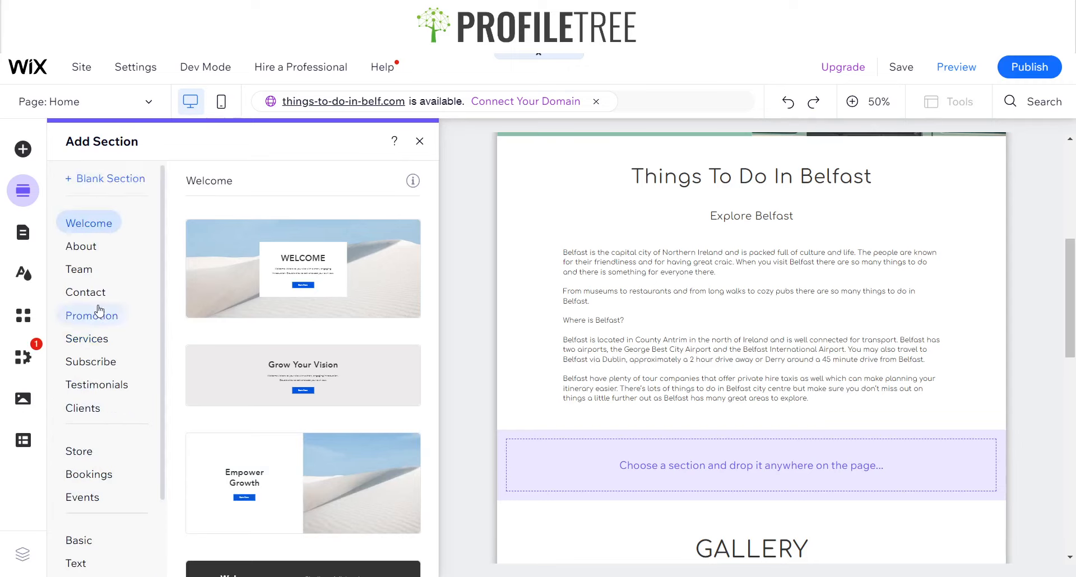
{"action": "left_click", "coordinate": [420, 142]}
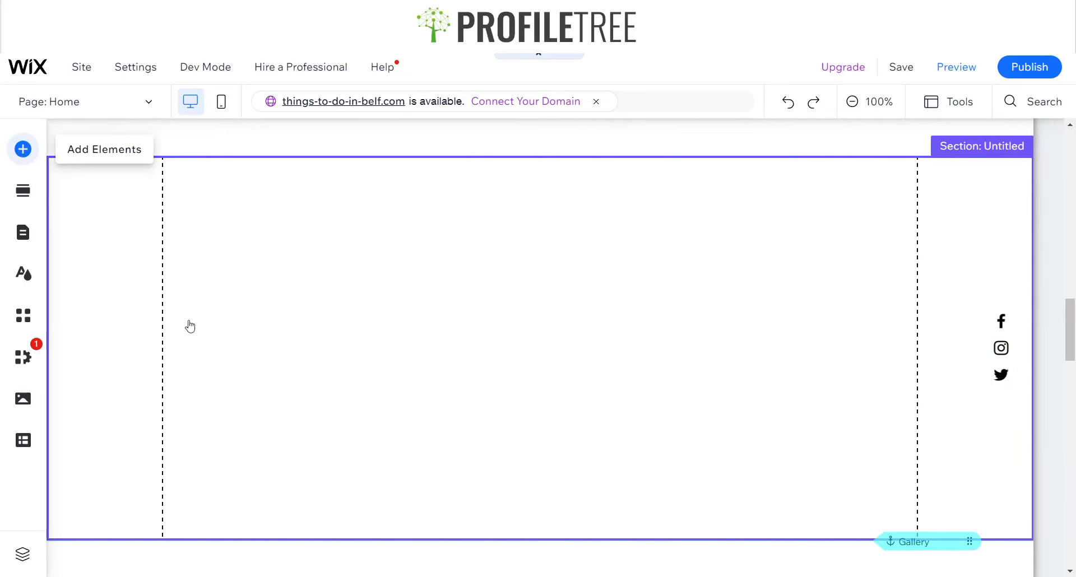
{"action": "left_click", "coordinate": [85, 492]}
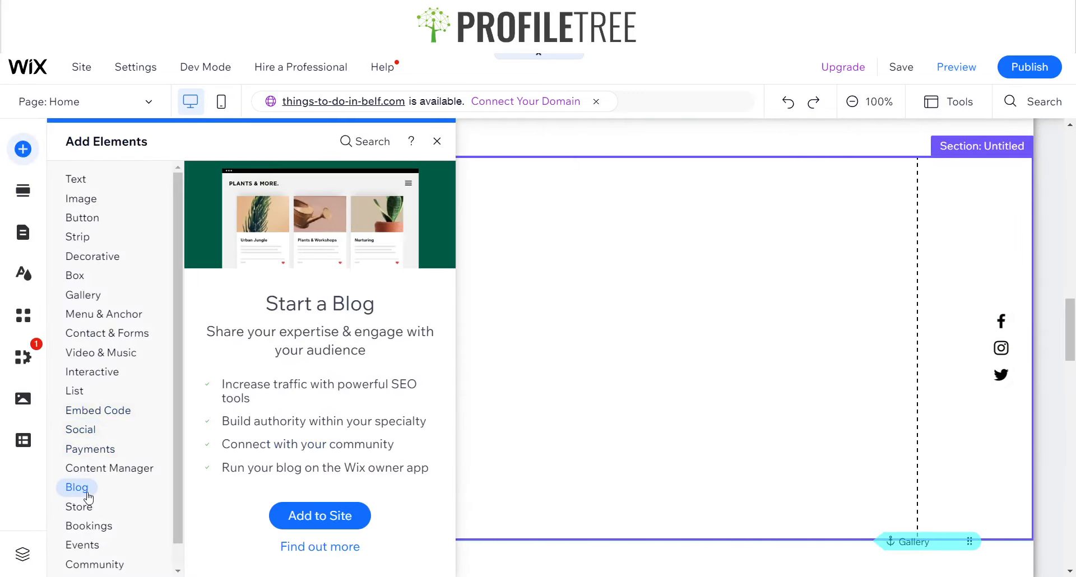
{"action": "left_click", "coordinate": [318, 515]}
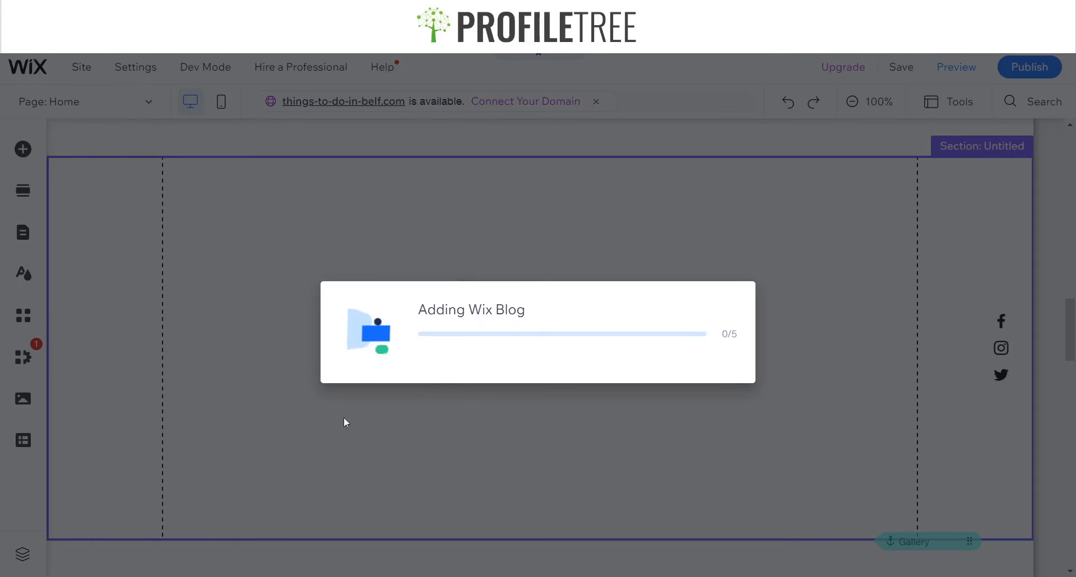
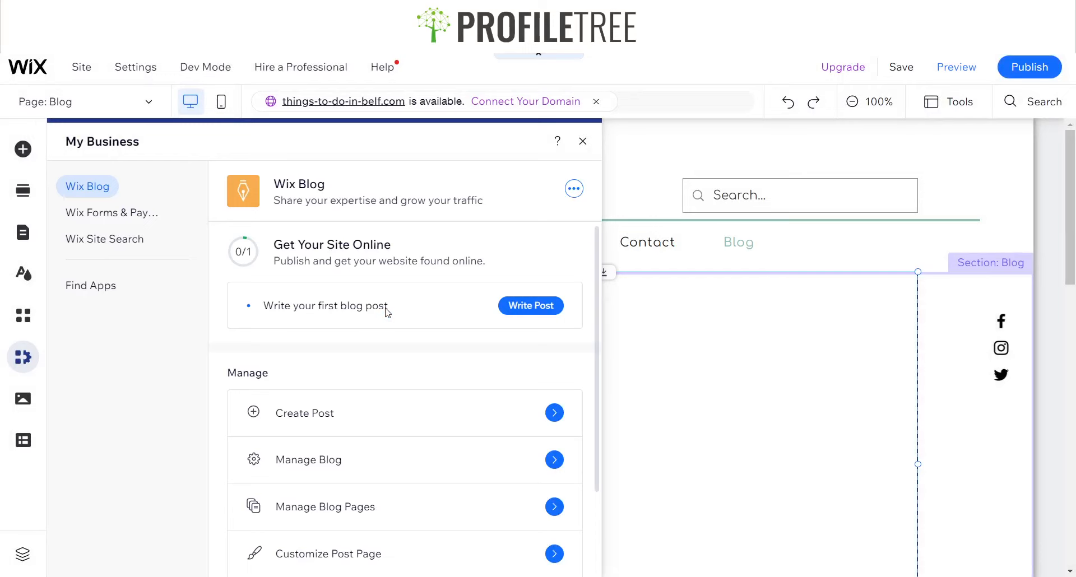
Hide the Blog page from the site menu and check the blog's Post and Blog pages
{"action": "left_click", "coordinate": [583, 141]}
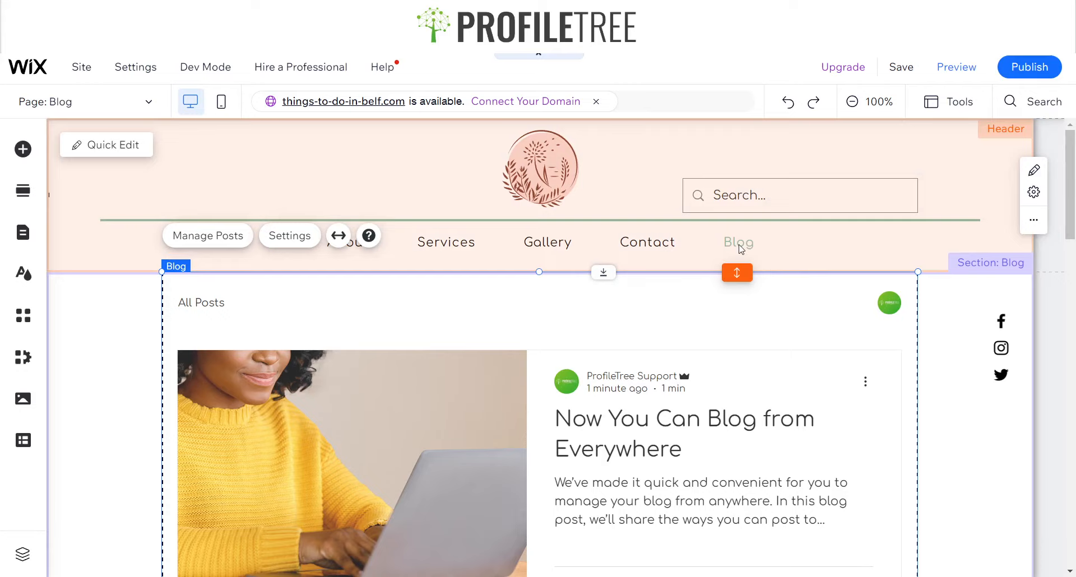
{"action": "left_click", "coordinate": [15, 239]}
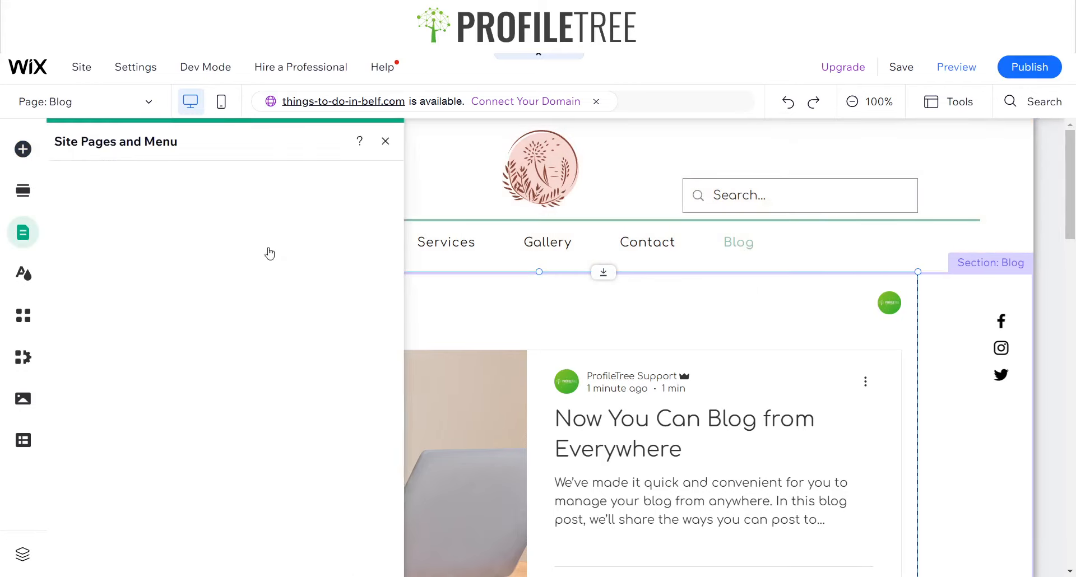
{"action": "left_click", "coordinate": [120, 185]}
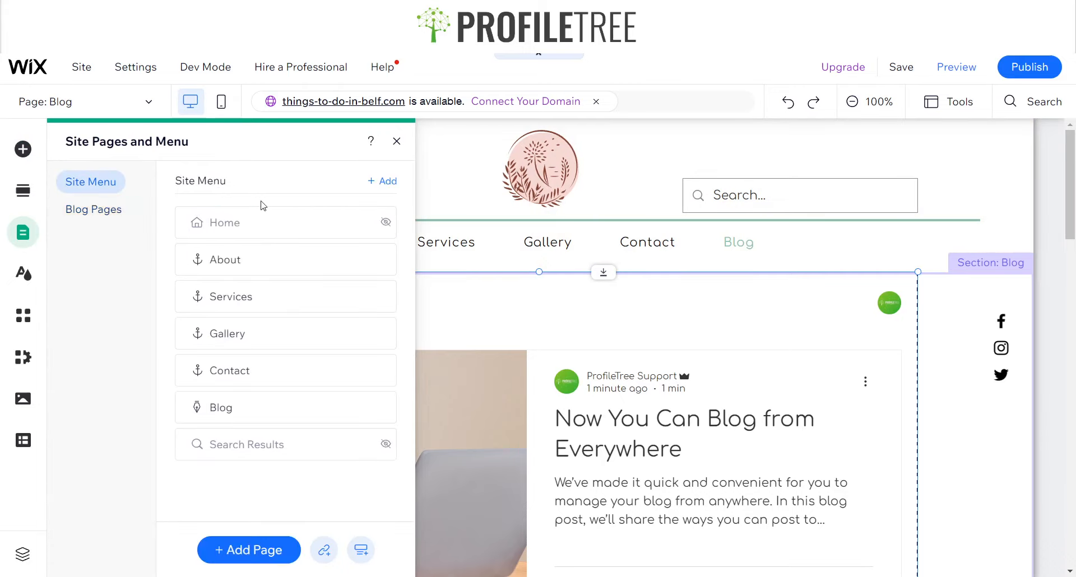
{"action": "left_click", "coordinate": [382, 407]}
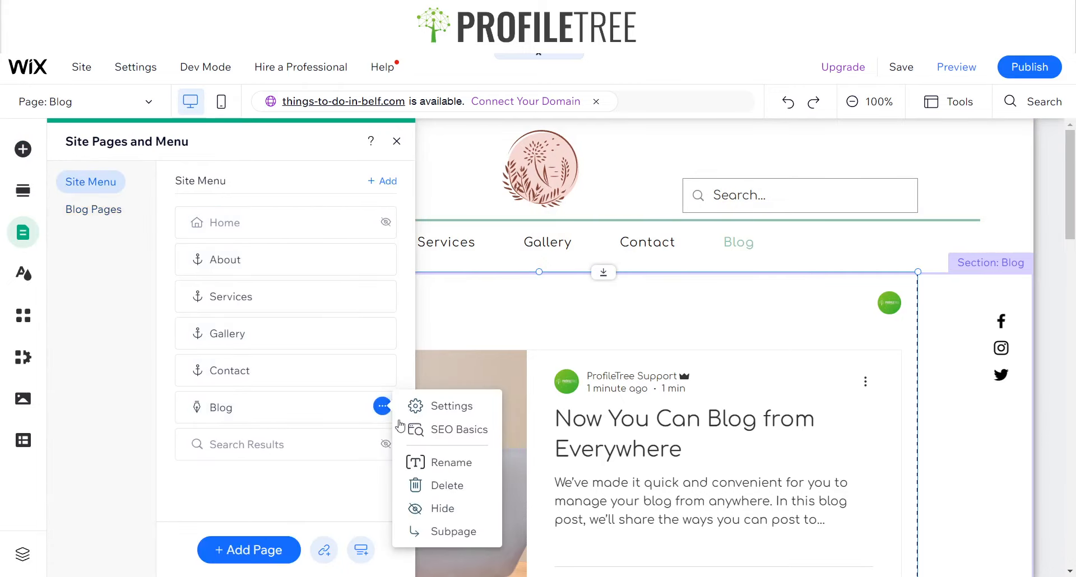
{"action": "left_click", "coordinate": [440, 507]}
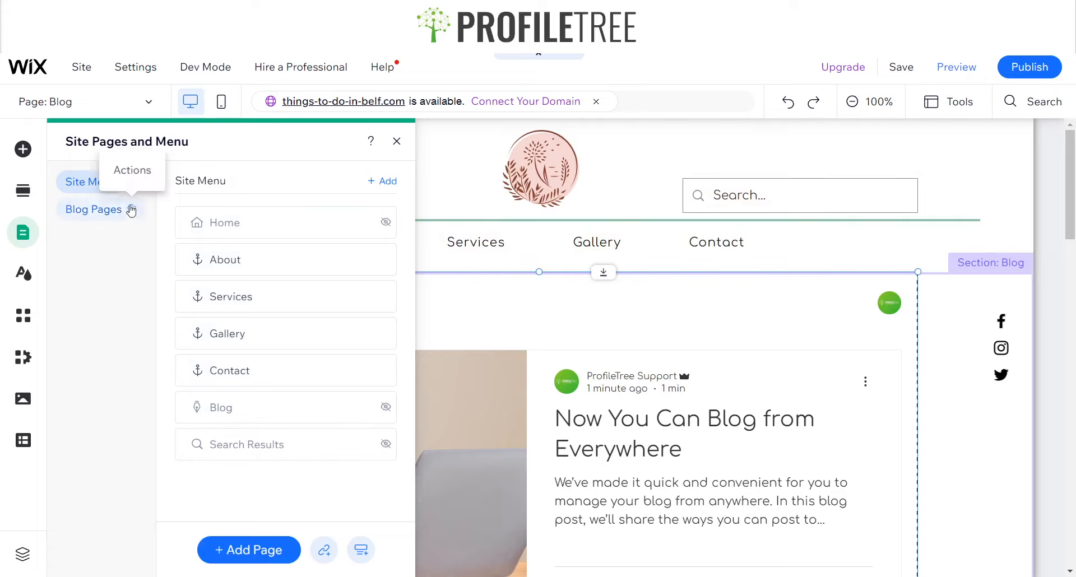
{"action": "left_click", "coordinate": [97, 209]}
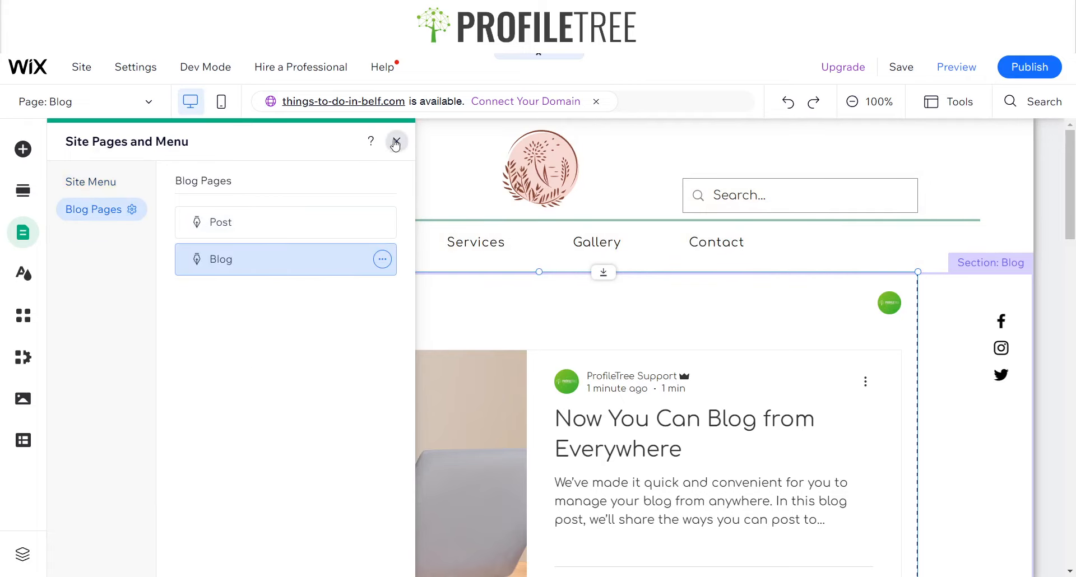
{"action": "left_click", "coordinate": [397, 141]}
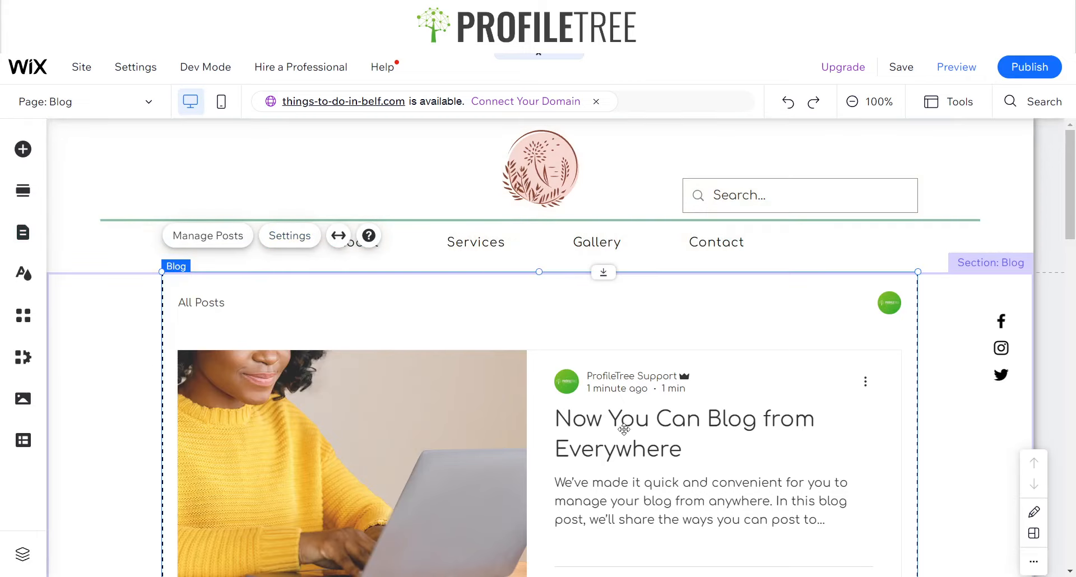
Open the blog's post management dashboard and go to the posts list
{"action": "scroll", "coordinate": [493, 393], "scroll_direction": "down", "scroll_amount": 10}
{"action": "scroll", "coordinate": [429, 341], "scroll_direction": "up", "scroll_amount": 6}
{"action": "scroll", "coordinate": [428, 341], "scroll_direction": "up", "scroll_amount": 5}
{"action": "left_click", "coordinate": [198, 238]}
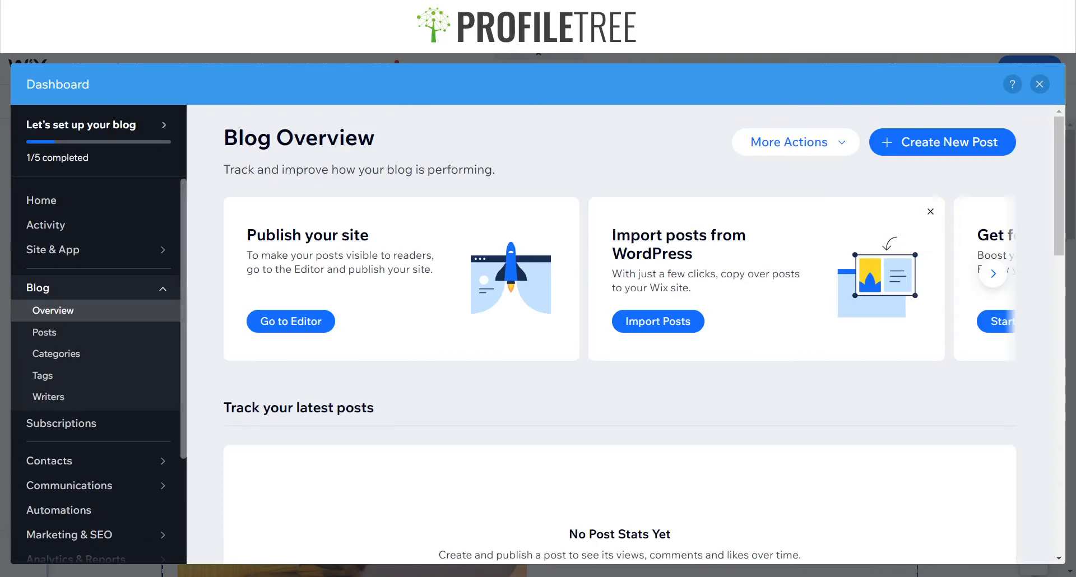
{"action": "scroll", "coordinate": [697, 178], "scroll_direction": "down", "scroll_amount": 4}
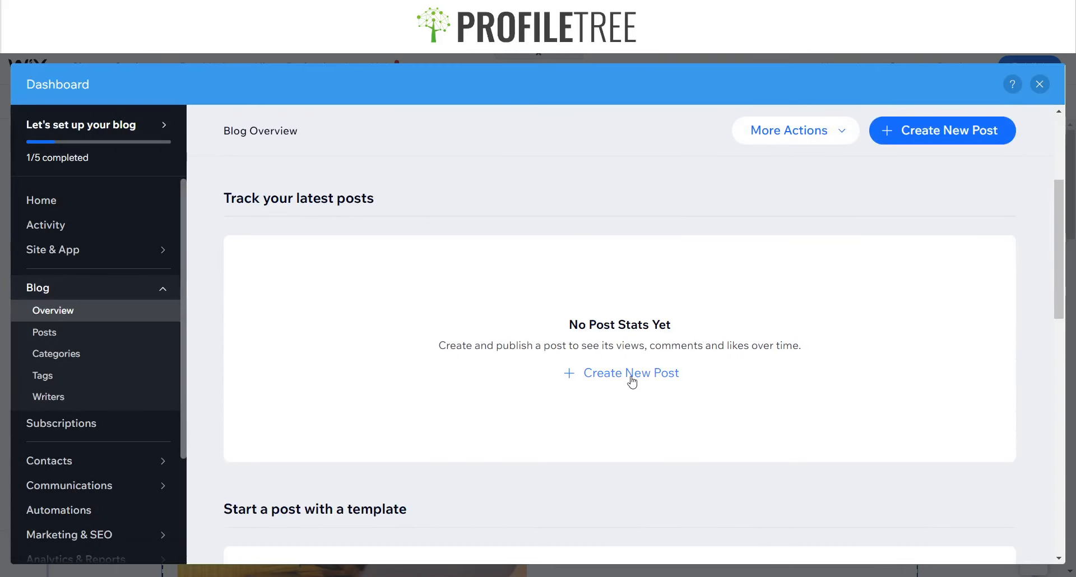
{"action": "left_click", "coordinate": [87, 336]}
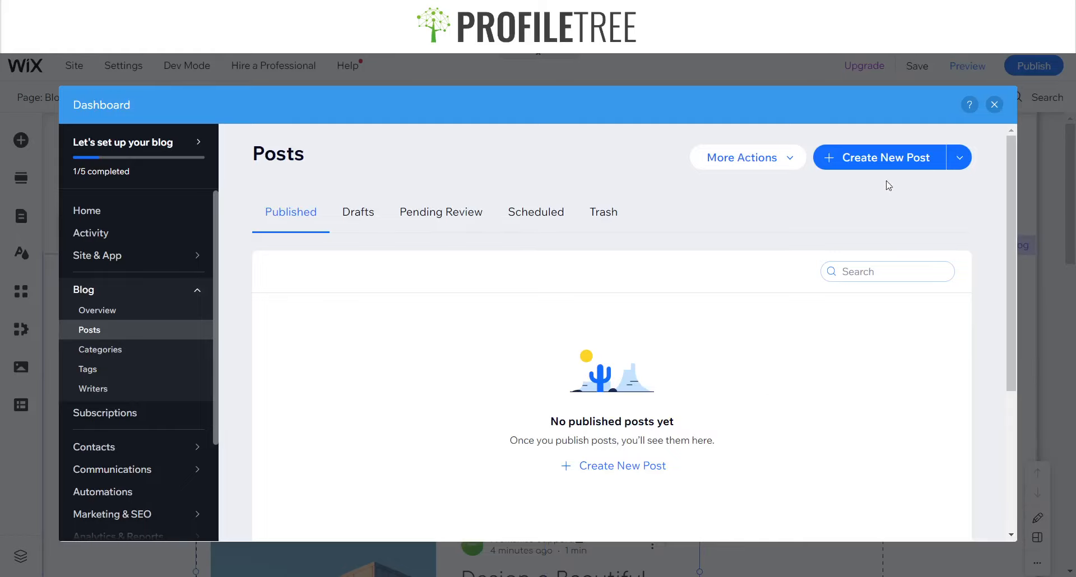
Create a new blog post titled Northern Ireland Top 10 Places
{"action": "left_click", "coordinate": [886, 158]}
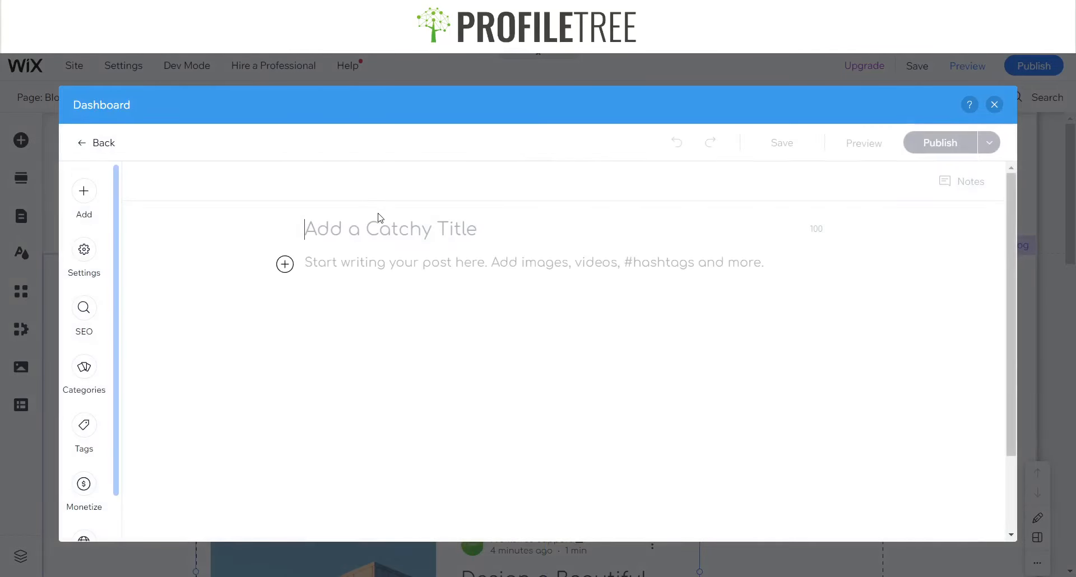
{"action": "type", "text": "Northern "}
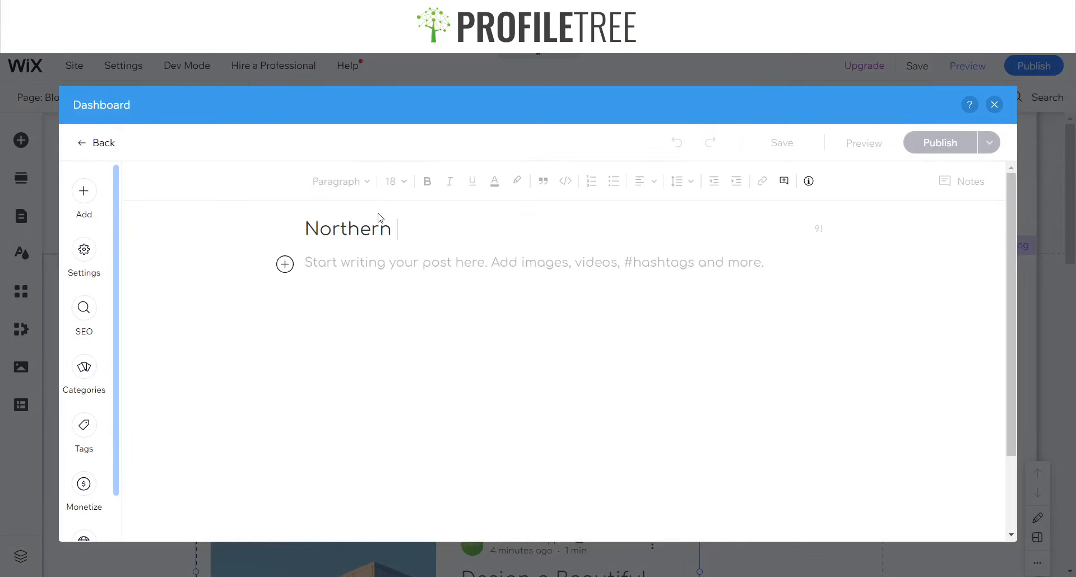
{"action": "type", "text": "Ireland Top 10 Place"}
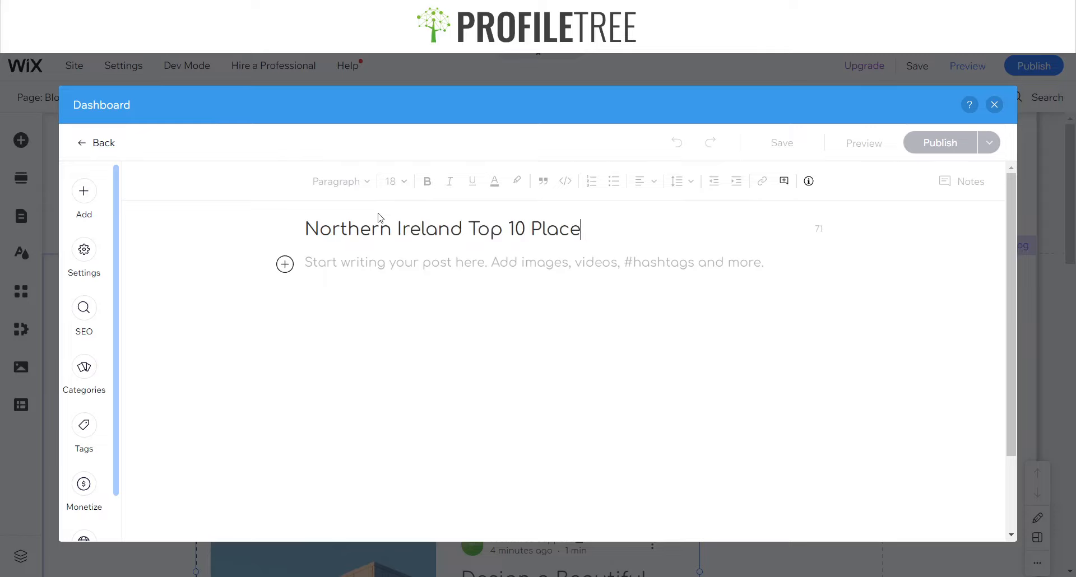
{"action": "left_click", "coordinate": [374, 262]}
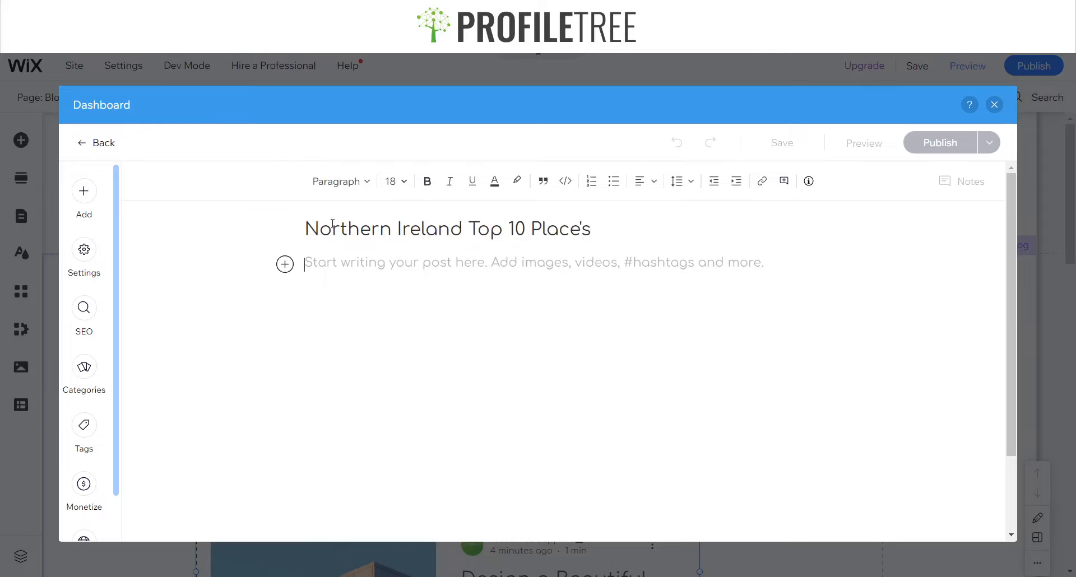
{"action": "left_click_drag", "start_coordinate": [594, 234], "coordinate": [303, 230]}
{"action": "left_click", "coordinate": [586, 232]}
{"action": "key", "text": "BackSpace"}
Insert an Unsplash image of Irish cliffs found by searching Ireland Nature into the post body
{"action": "left_click", "coordinate": [284, 265]}
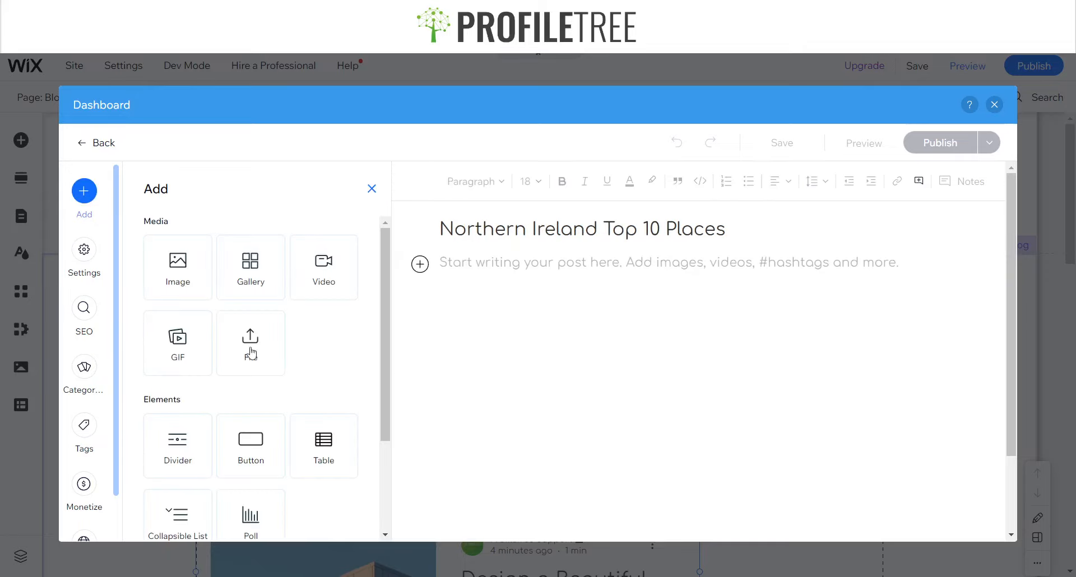
{"action": "left_click", "coordinate": [168, 280]}
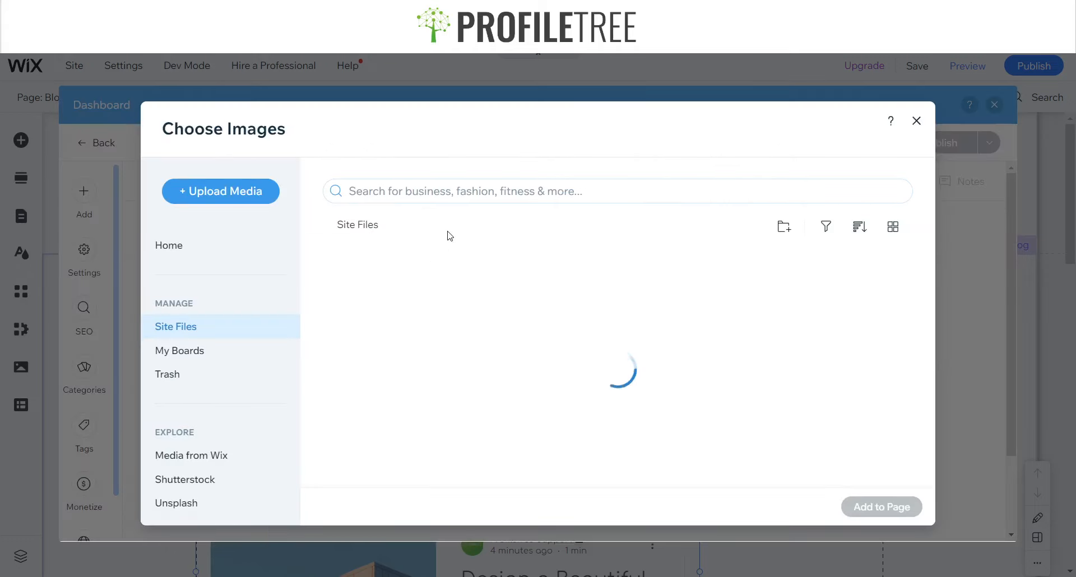
{"action": "left_click", "coordinate": [180, 503]}
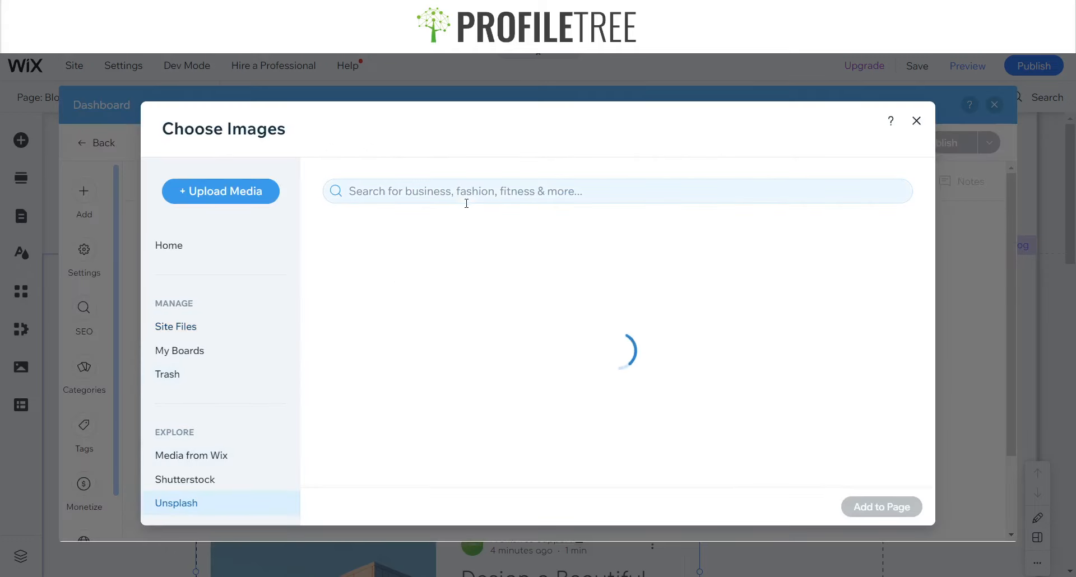
{"action": "type", "text": "Ireland"}
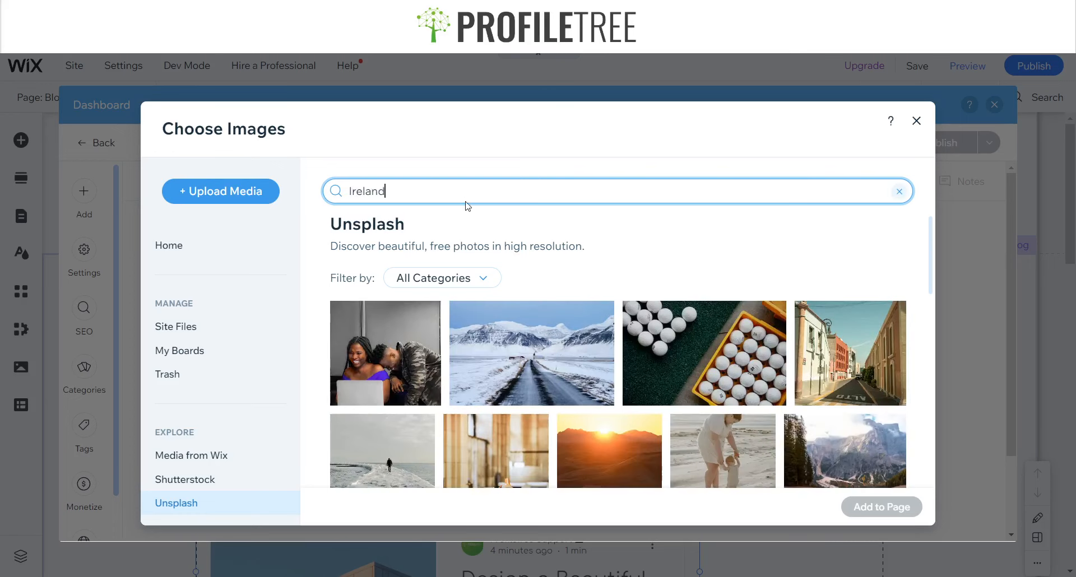
{"action": "type", "text": " Nature"}
{"action": "key", "text": "Return"}
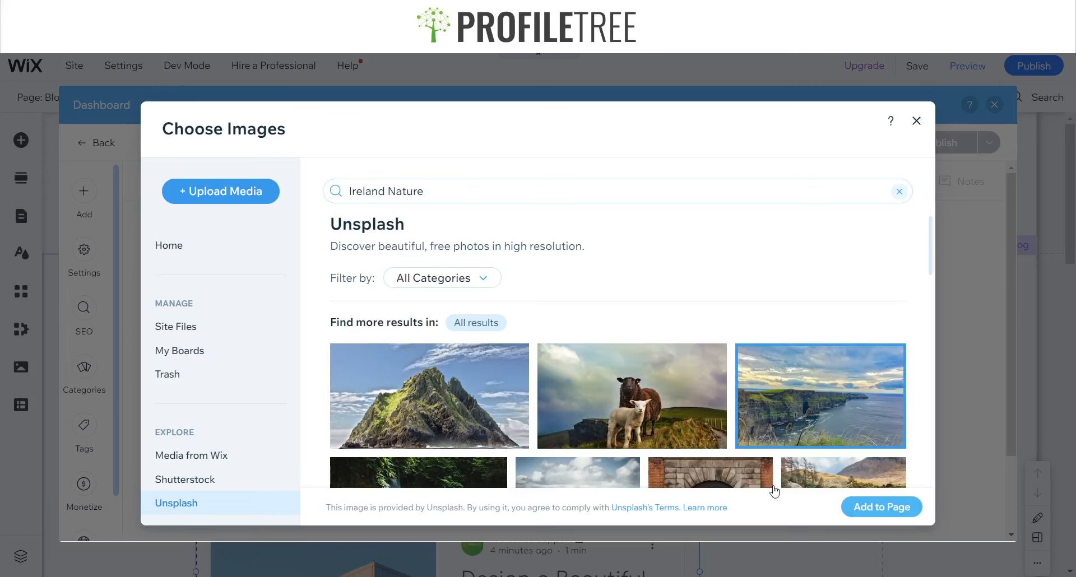
{"action": "left_click", "coordinate": [881, 507]}
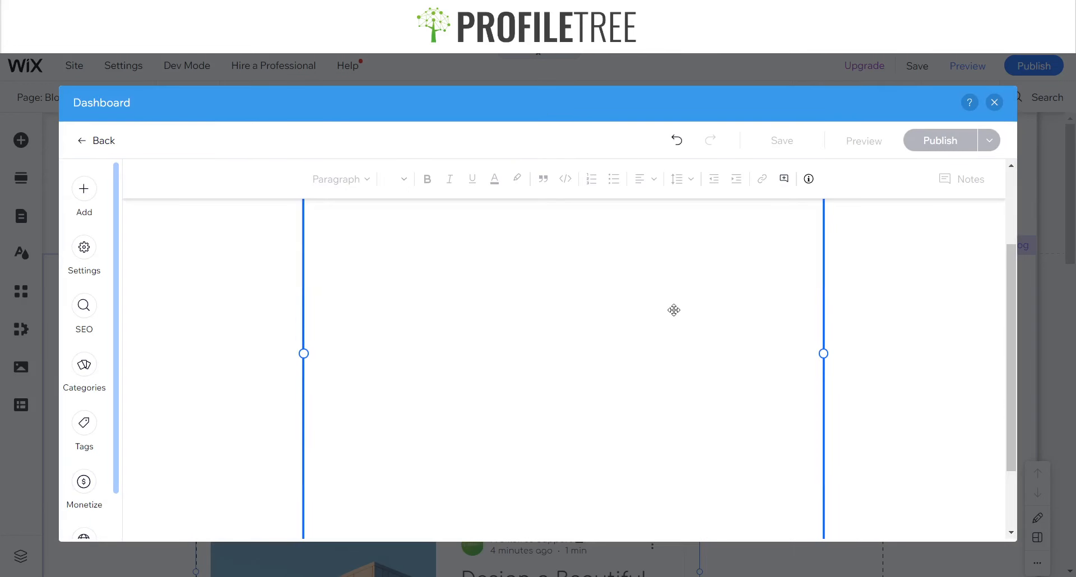
Review the post's SEO basics, social share and advanced SEO settings
{"action": "left_click", "coordinate": [383, 489]}
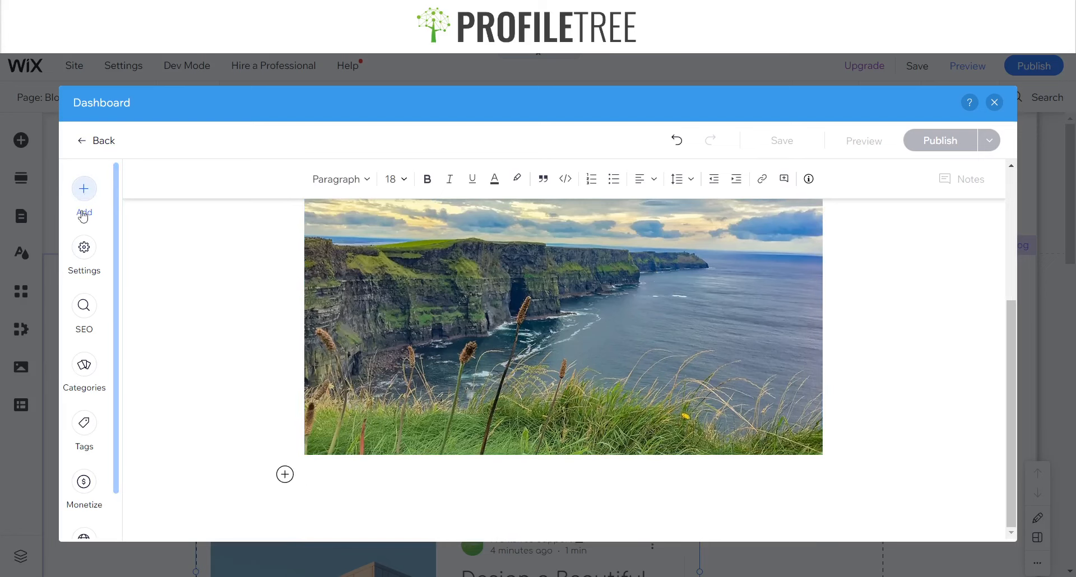
{"action": "left_click", "coordinate": [84, 305]}
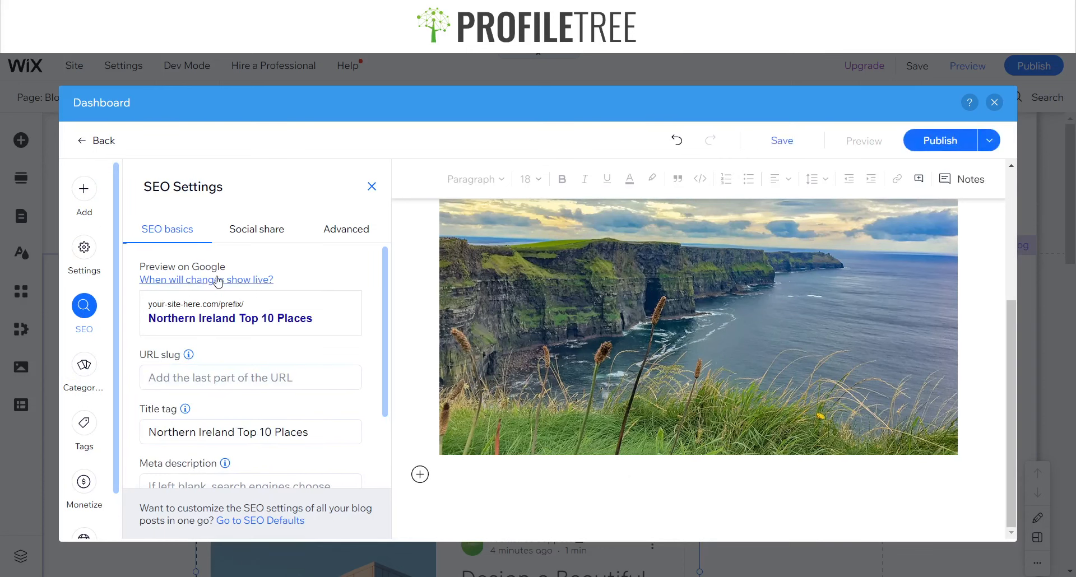
{"action": "left_click", "coordinate": [212, 383]}
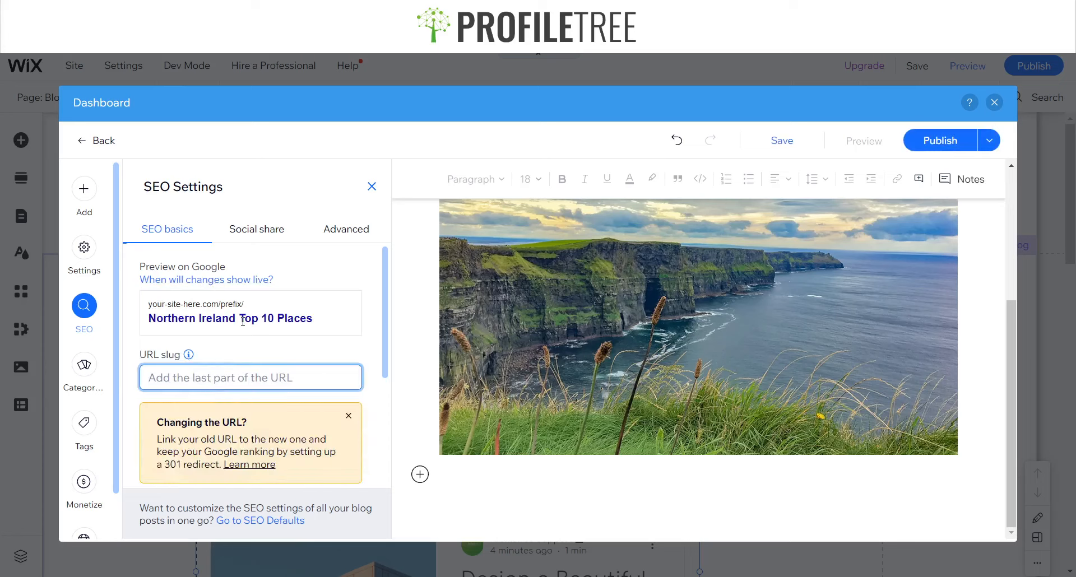
{"action": "left_click", "coordinate": [201, 319]}
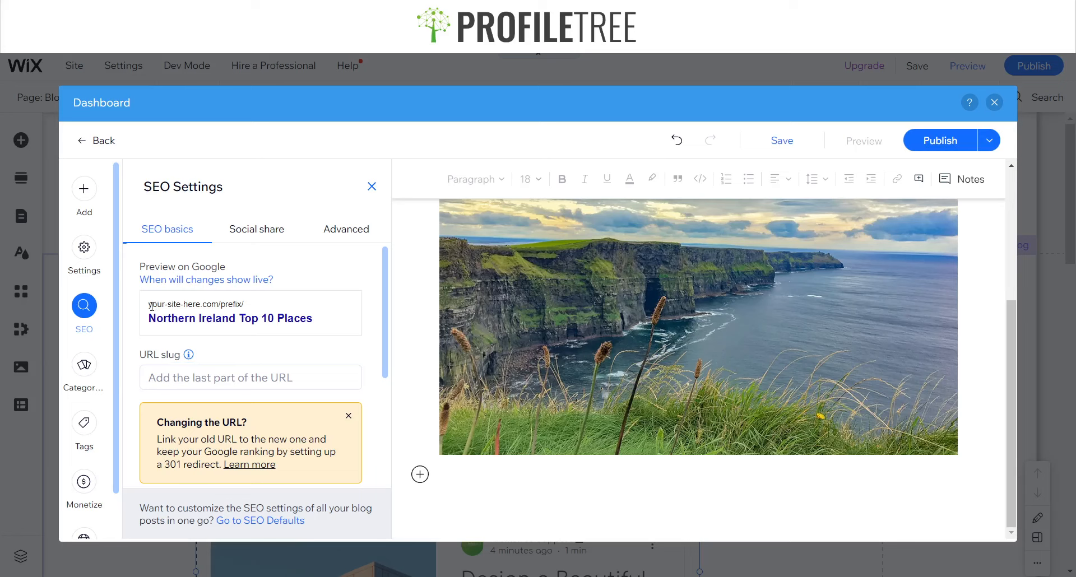
{"action": "left_click_drag", "start_coordinate": [152, 306], "coordinate": [227, 317]}
{"action": "left_click", "coordinate": [219, 315]}
{"action": "scroll", "coordinate": [253, 358], "scroll_direction": "down", "scroll_amount": 4}
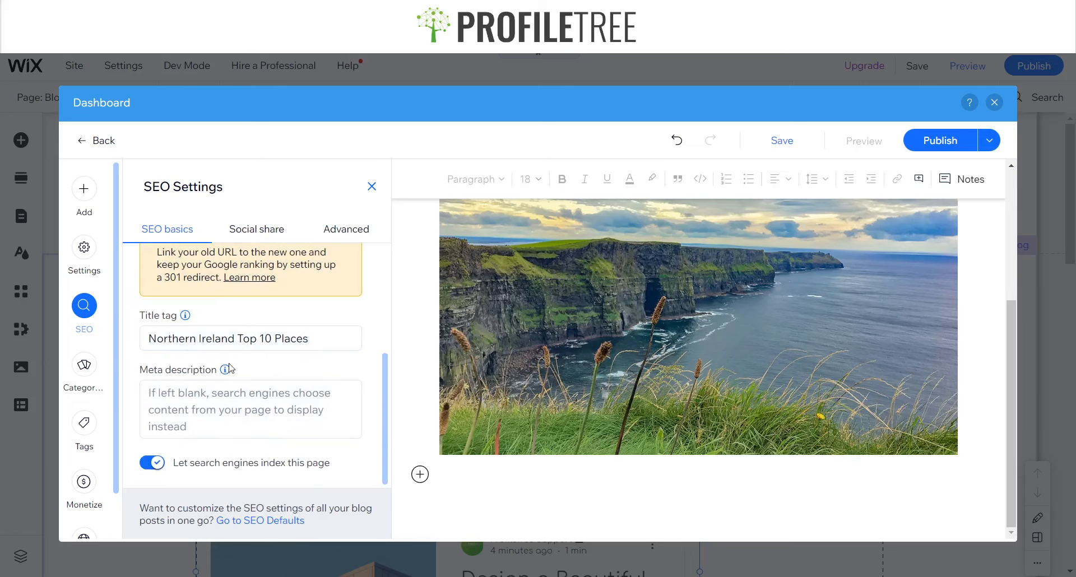
{"action": "scroll", "coordinate": [210, 419], "scroll_direction": "up", "scroll_amount": 4}
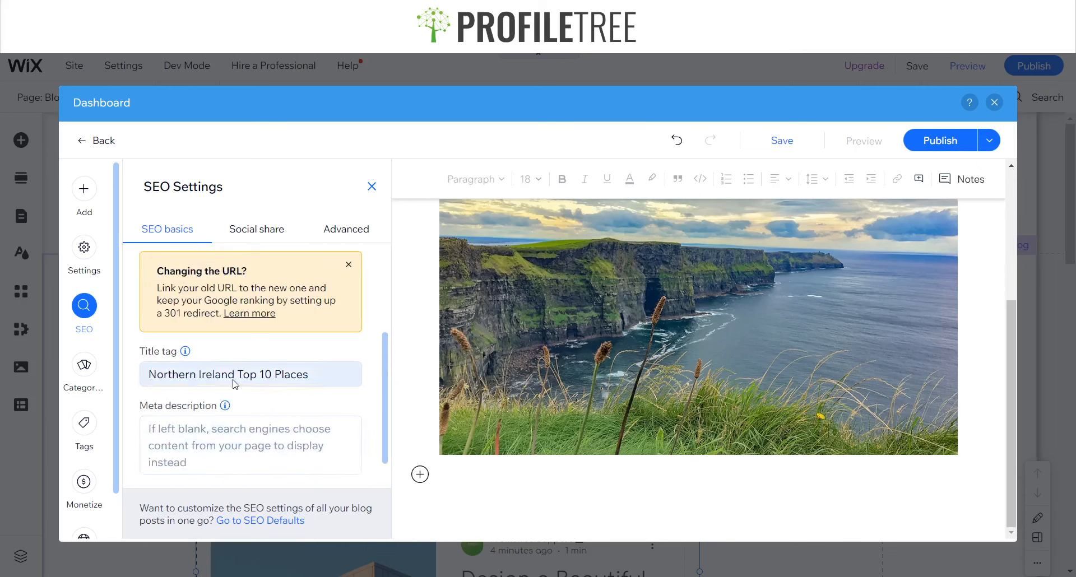
{"action": "left_click", "coordinate": [259, 236]}
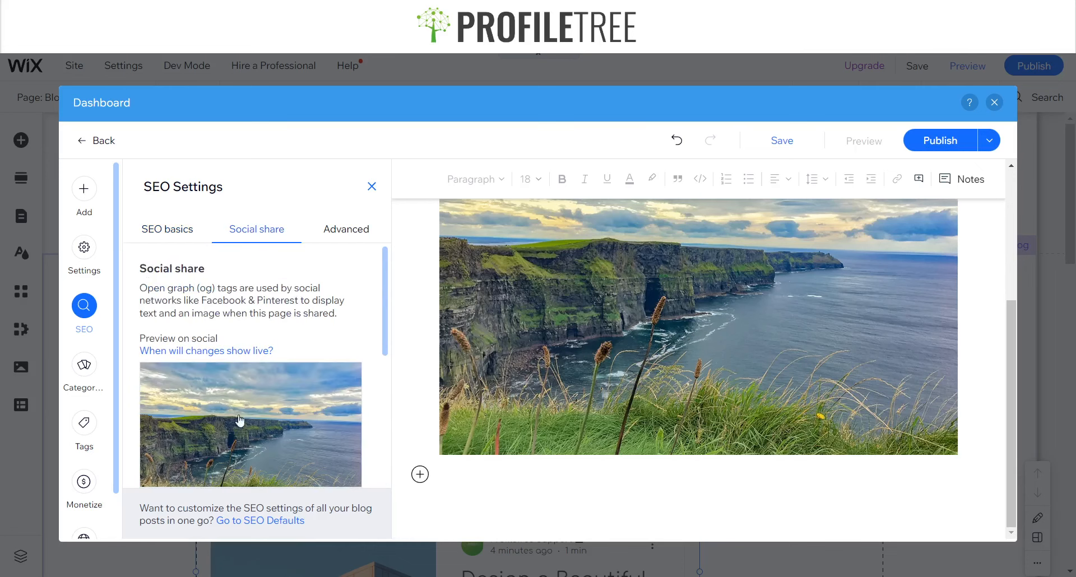
{"action": "mouse_move", "coordinate": [238, 417]}
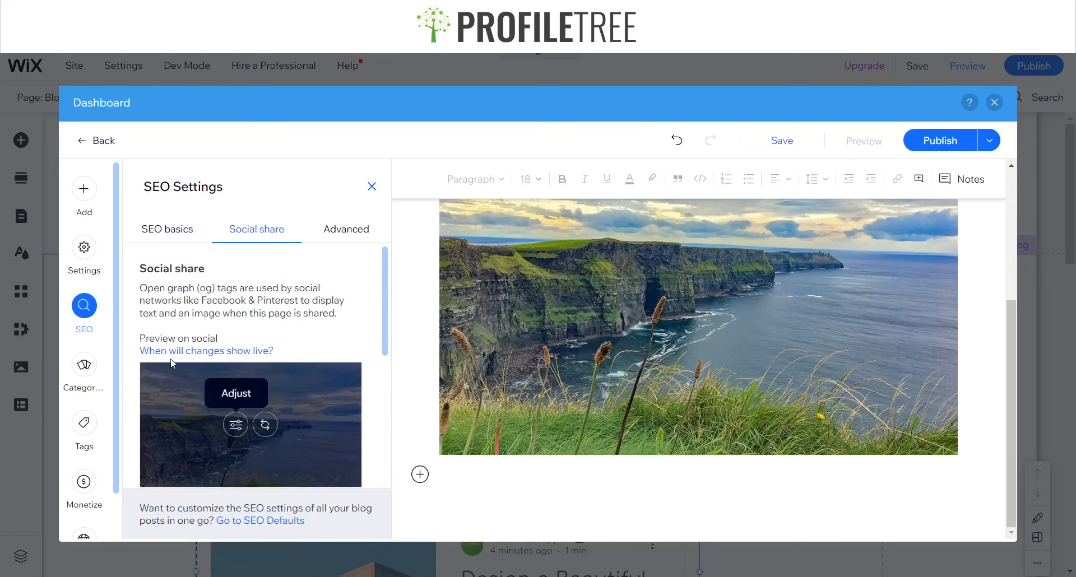
{"action": "left_click", "coordinate": [346, 229]}
{"action": "scroll", "coordinate": [232, 362], "scroll_direction": "down", "scroll_amount": 1}
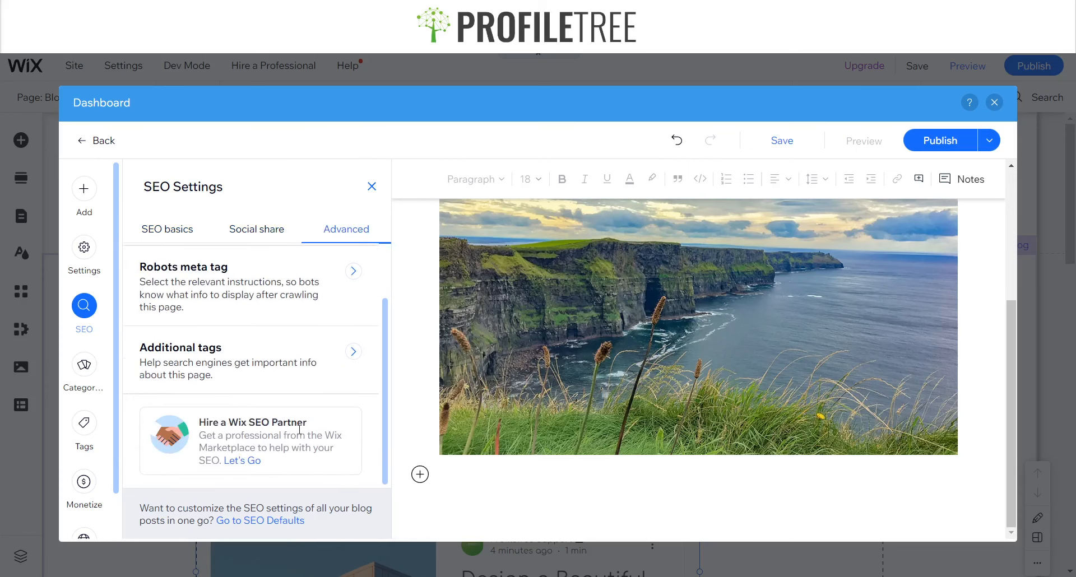
{"action": "left_click", "coordinate": [372, 186]}
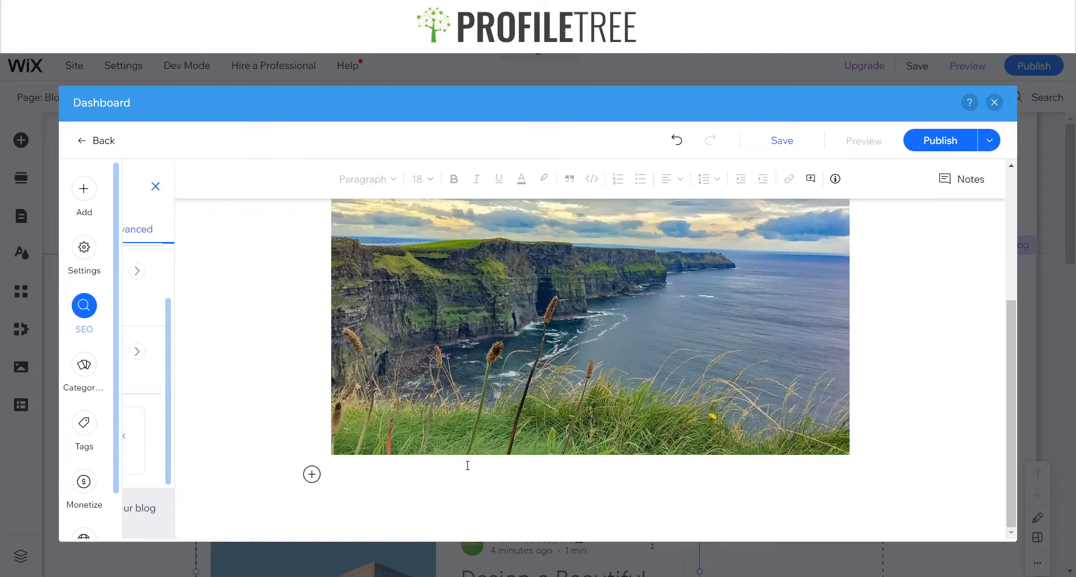
Publish the post and dismiss the follow-up prompt
{"action": "scroll", "coordinate": [471, 257], "scroll_direction": "up", "scroll_amount": 2}
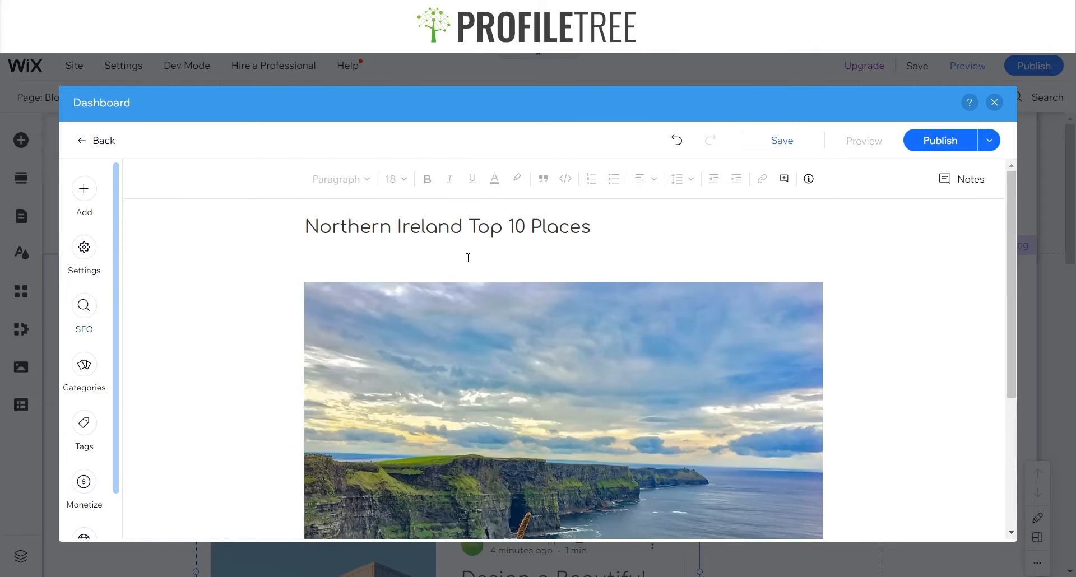
{"action": "left_click", "coordinate": [432, 258]}
{"action": "scroll", "coordinate": [473, 392], "scroll_direction": "down", "scroll_amount": 4}
{"action": "left_click", "coordinate": [317, 482]}
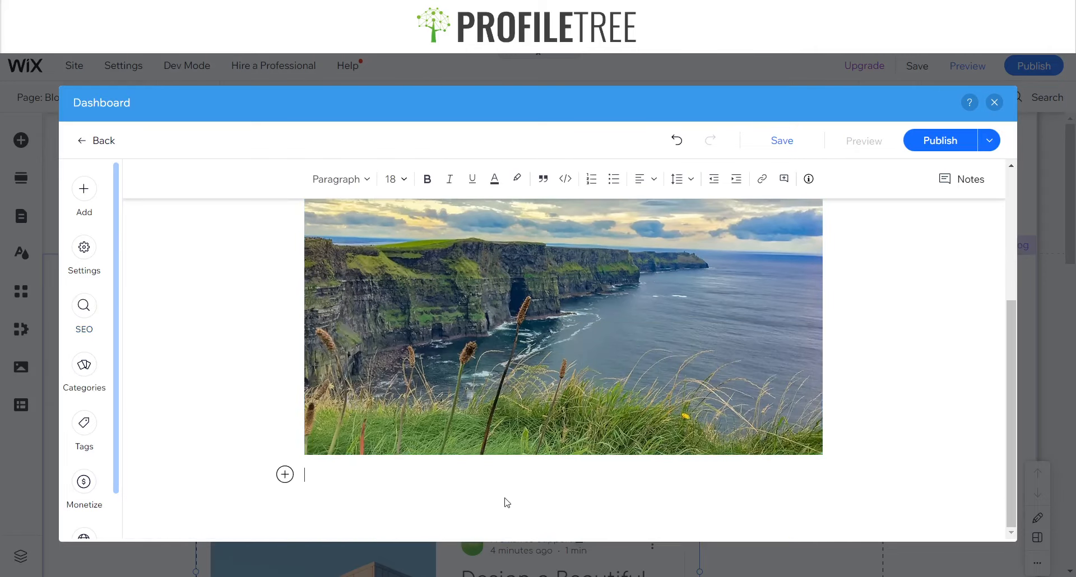
{"action": "scroll", "coordinate": [308, 315], "scroll_direction": "up", "scroll_amount": 4}
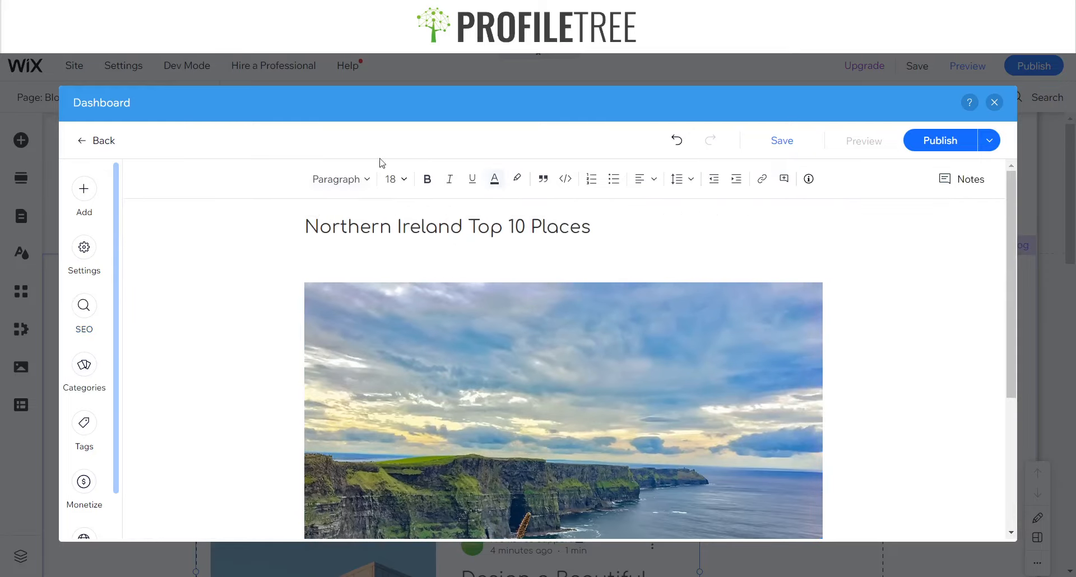
{"action": "left_click", "coordinate": [930, 139]}
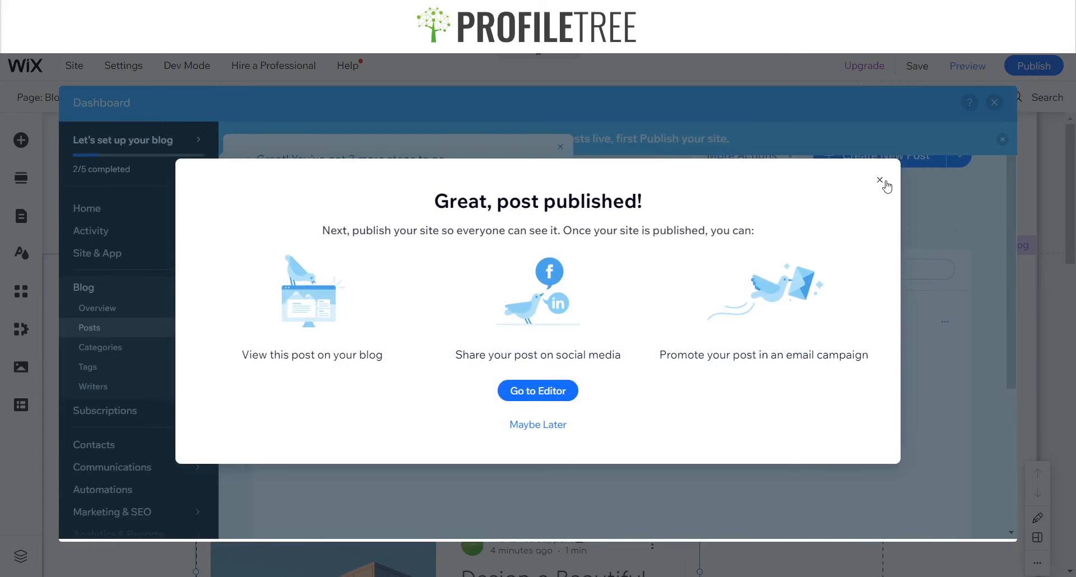
{"action": "left_click", "coordinate": [539, 424]}
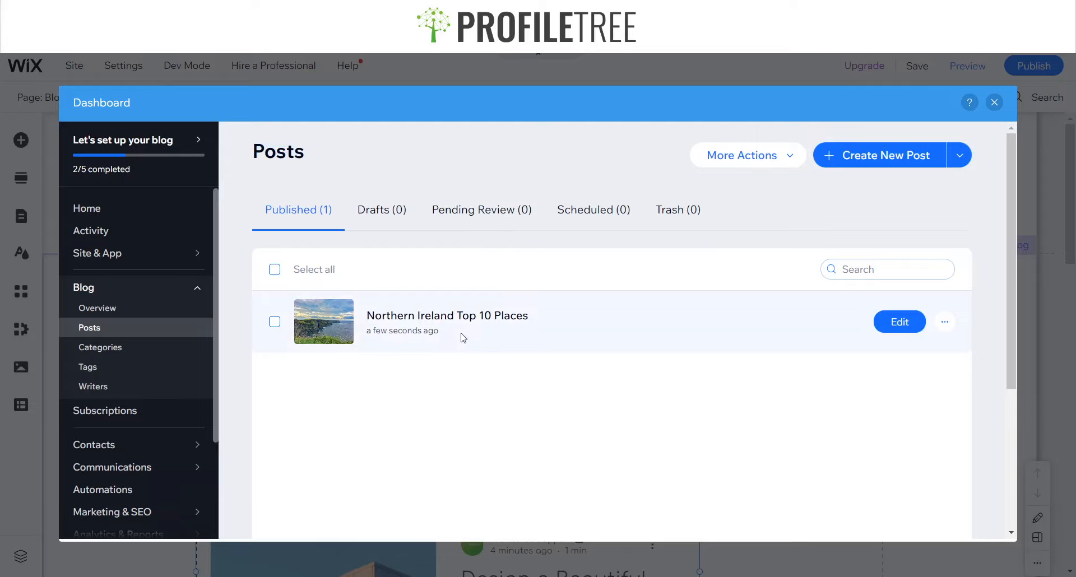
Open the actions menu of the Northern Ireland Top 10 Places post and pick an option
{"action": "left_click", "coordinate": [945, 322]}
{"action": "left_click", "coordinate": [653, 447]}
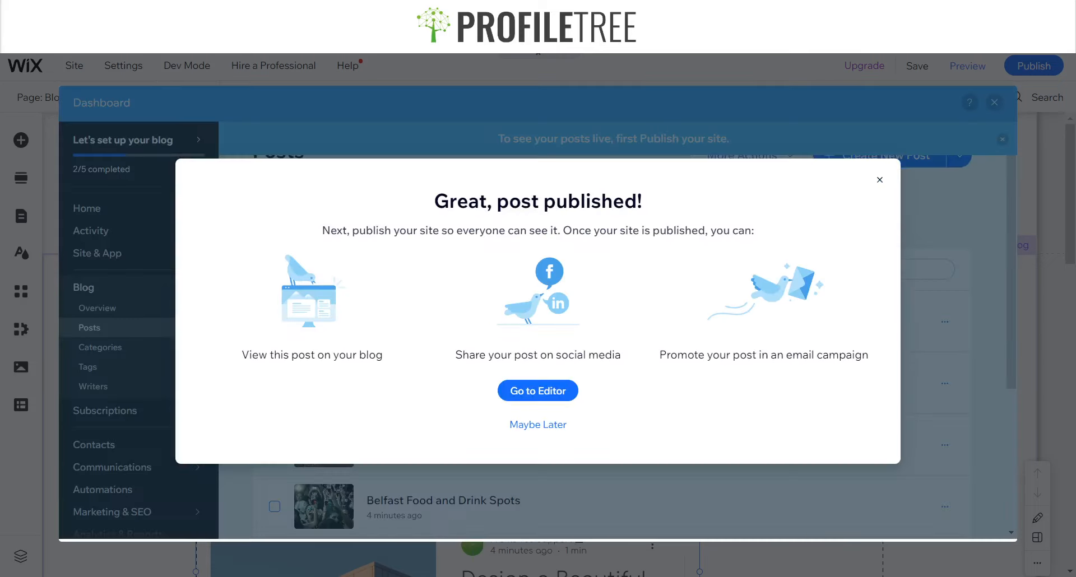
Dismiss the post-published prompt and look over the list of published posts
{"action": "left_click", "coordinate": [879, 180]}
{"action": "scroll", "coordinate": [468, 370], "scroll_direction": "down", "scroll_amount": 5}
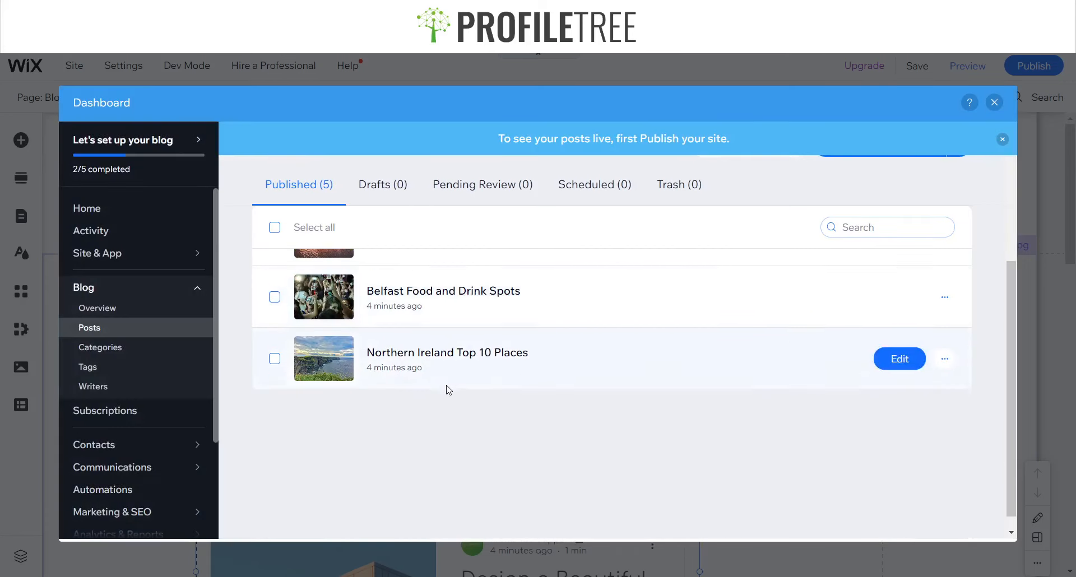
{"action": "scroll", "coordinate": [616, 370], "scroll_direction": "up", "scroll_amount": 4}
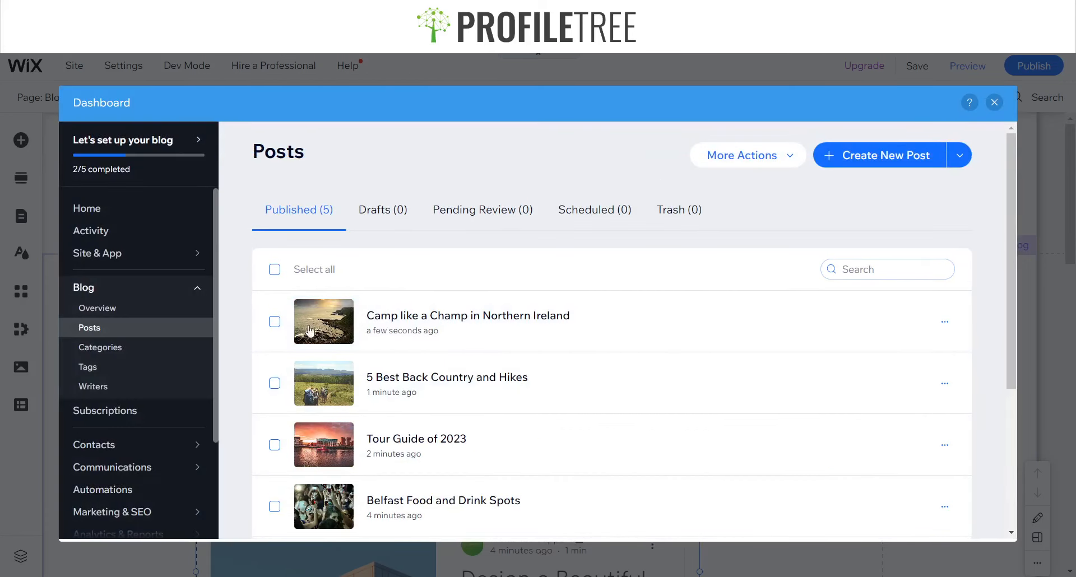
Create a new blog category titled Northern Ireland
{"action": "left_click", "coordinate": [112, 349]}
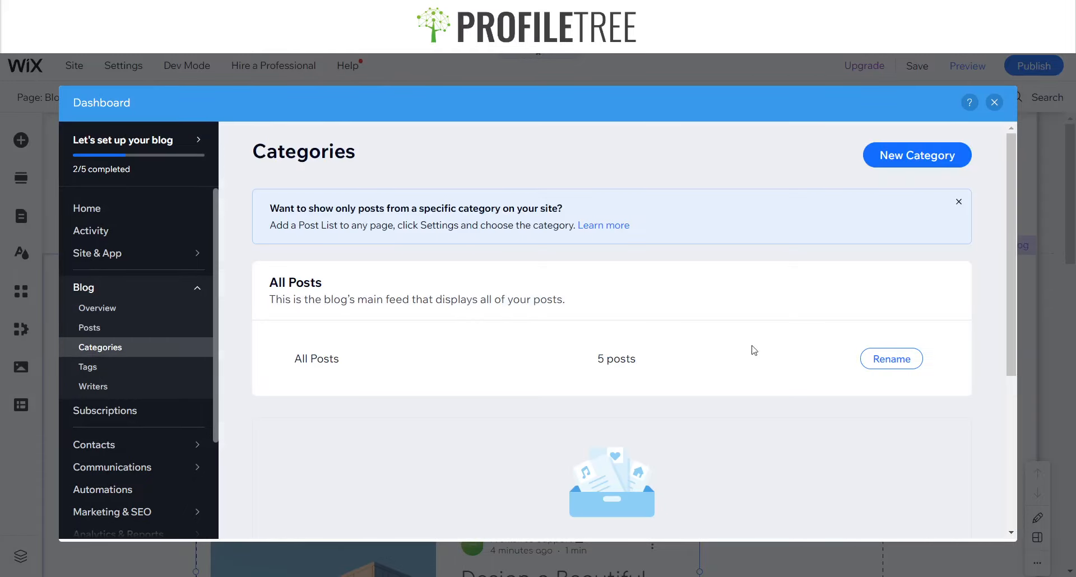
{"action": "left_click", "coordinate": [969, 150]}
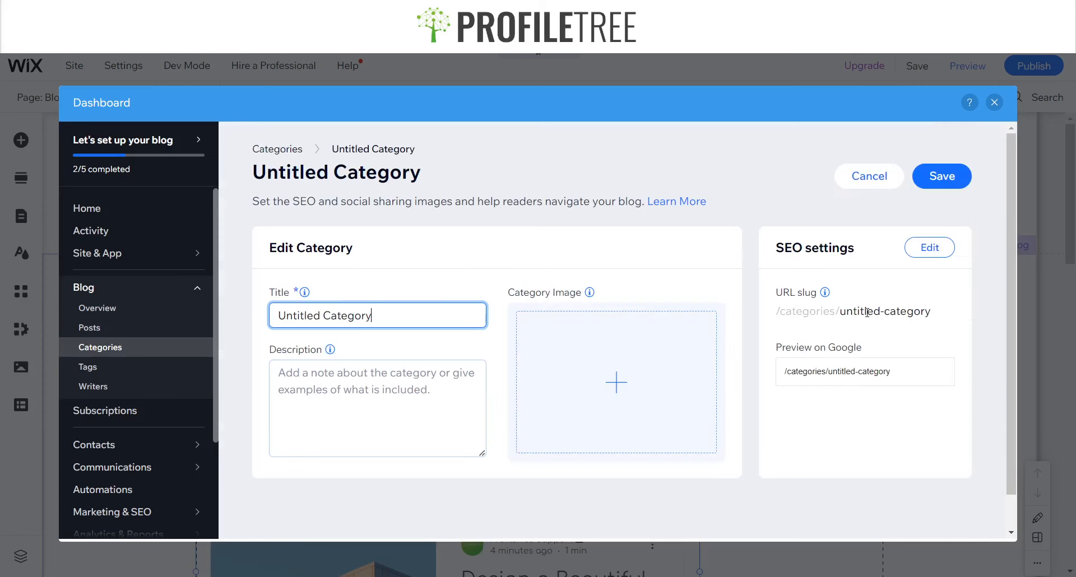
{"action": "left_click_drag", "start_coordinate": [429, 318], "coordinate": [277, 318]}
{"action": "type", "text": "U"}
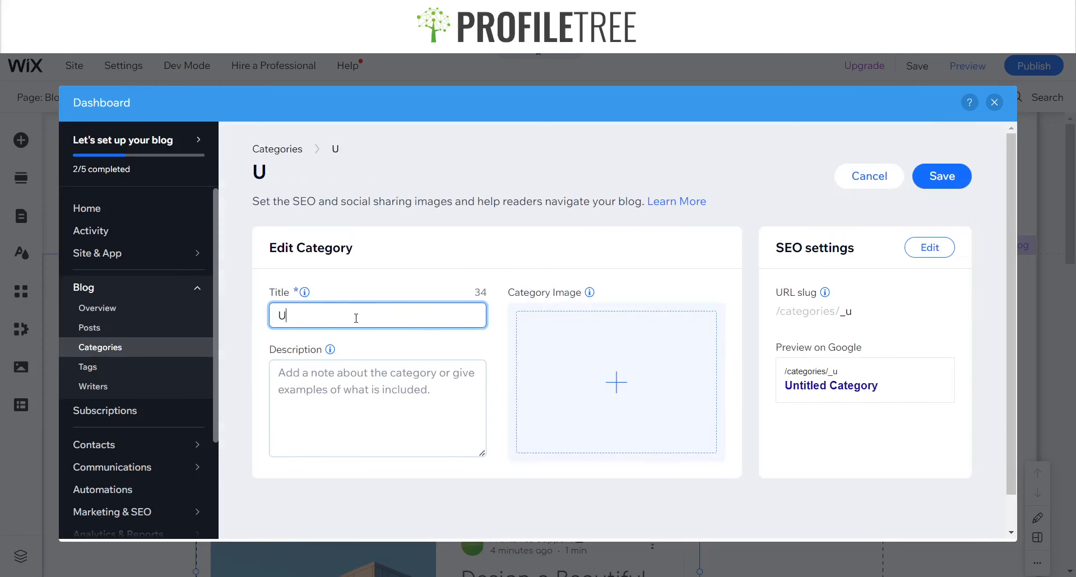
{"action": "key", "text": "BackSpace"}
{"action": "type", "text": "Nothern "}
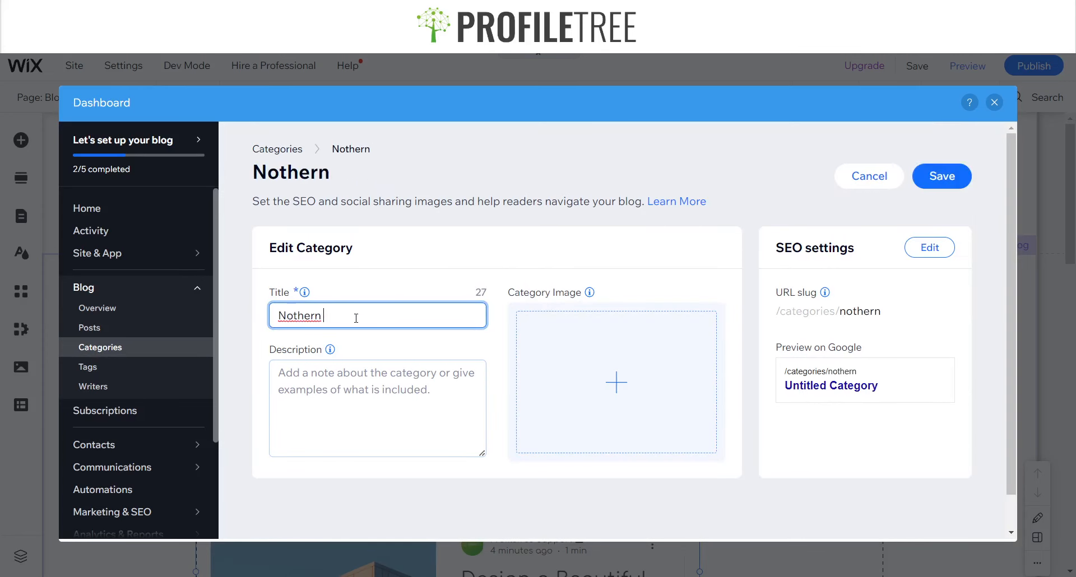
{"action": "type", "text": "Irealnd"}
{"action": "key", "text": "BackSpace"}
{"action": "key", "text": "BackSpace"}
{"action": "key", "text": "BackSpace"}
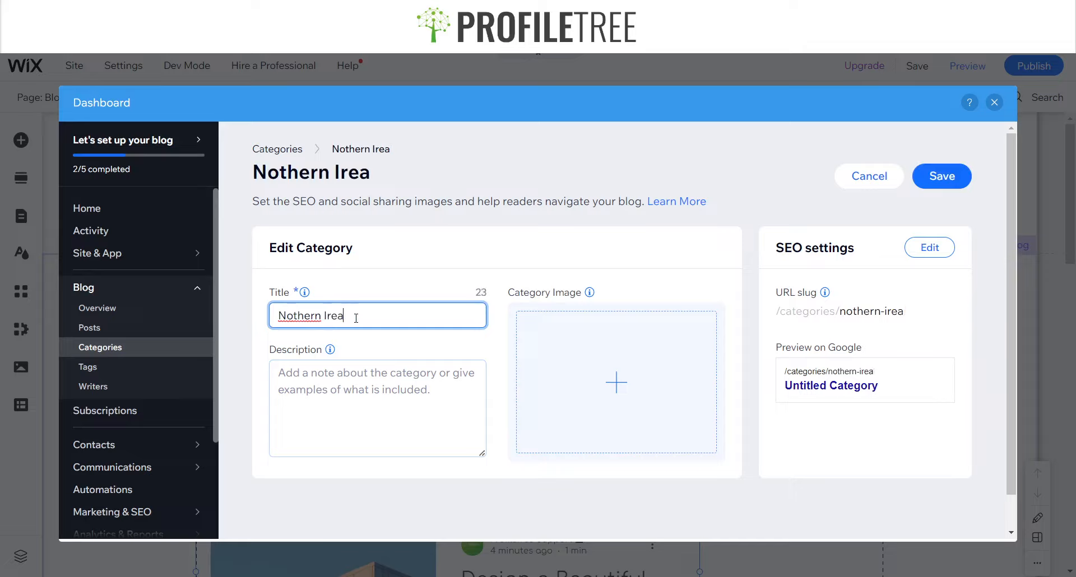
{"action": "key", "text": "BackSpace"}
{"action": "type", "text": "land"}
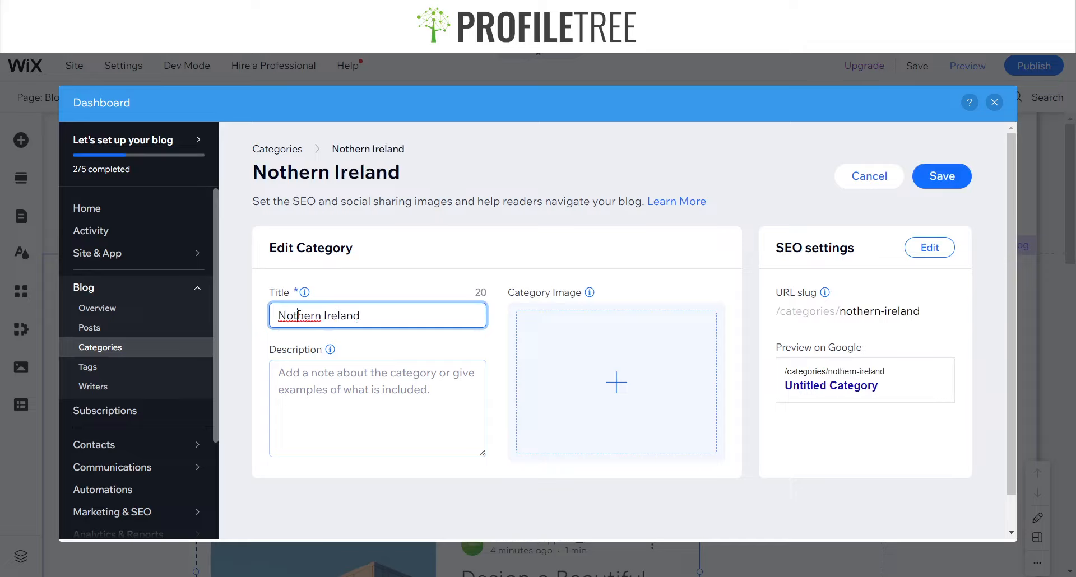
{"action": "double_click", "coordinate": [297, 315]}
{"action": "type", "text": "Northern"}
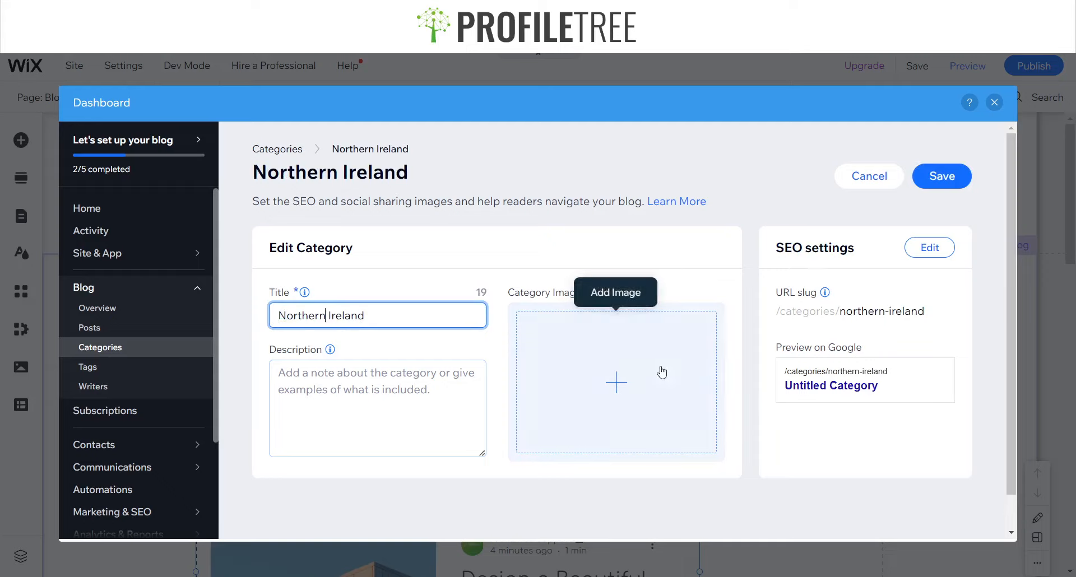
{"action": "left_click", "coordinate": [890, 394]}
{"action": "left_click_drag", "start_coordinate": [820, 392], "coordinate": [747, 389]}
{"action": "left_click", "coordinate": [882, 393]}
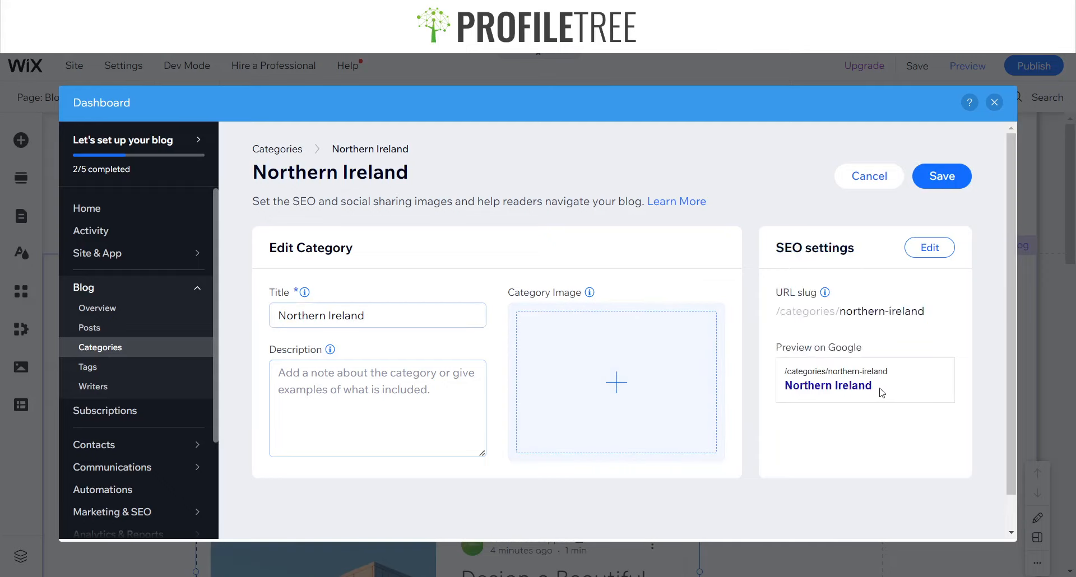
{"action": "left_click_drag", "start_coordinate": [888, 394], "coordinate": [765, 367]}
{"action": "left_click", "coordinate": [909, 384]}
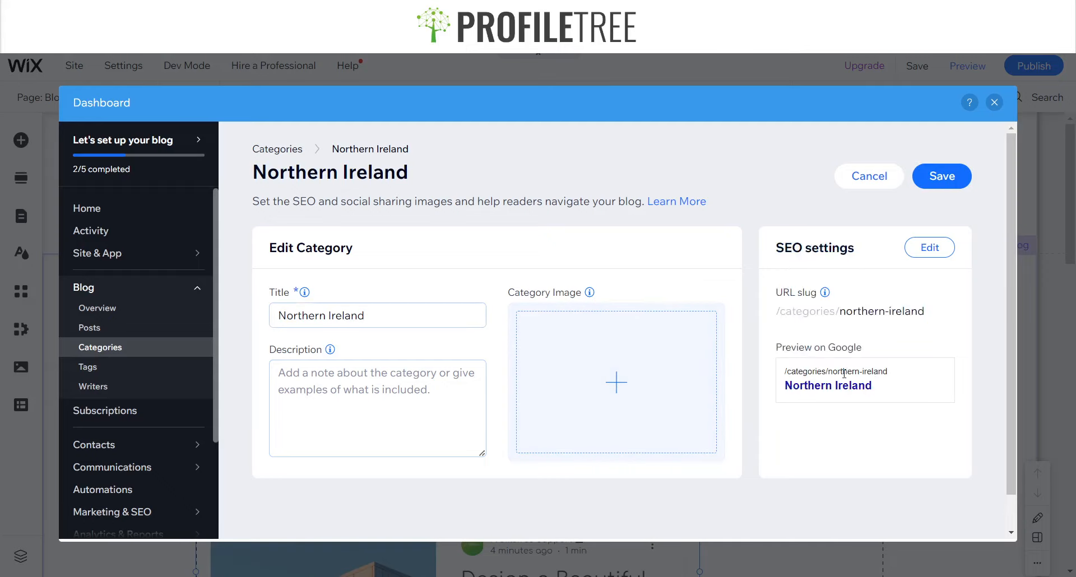
Set the category image to an Unsplash cliff photo found by searching Northern Ireland, then save the category
{"action": "left_click", "coordinate": [596, 384]}
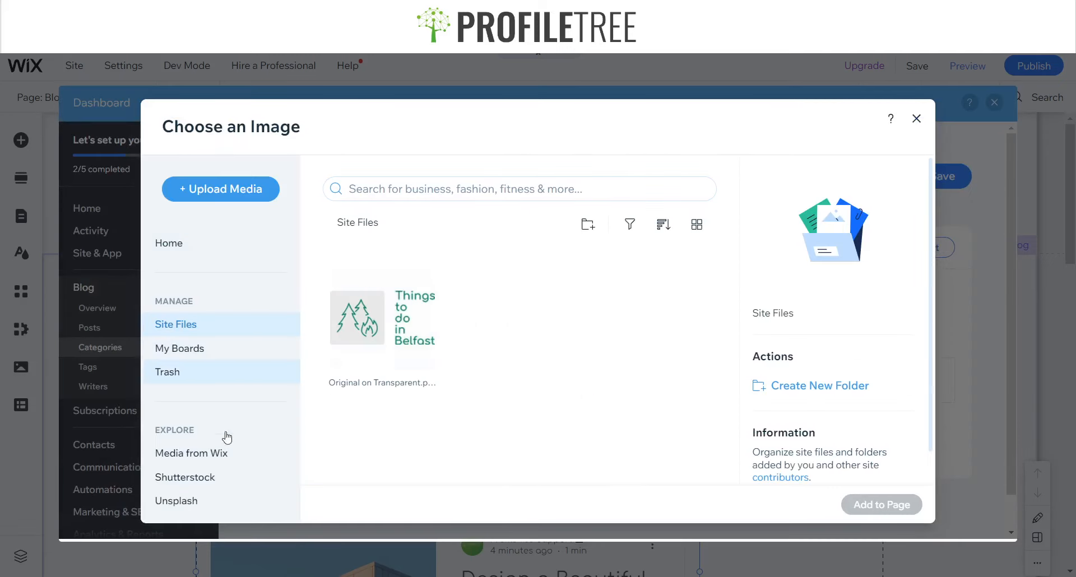
{"action": "left_click", "coordinate": [181, 514]}
{"action": "left_click", "coordinate": [411, 198]}
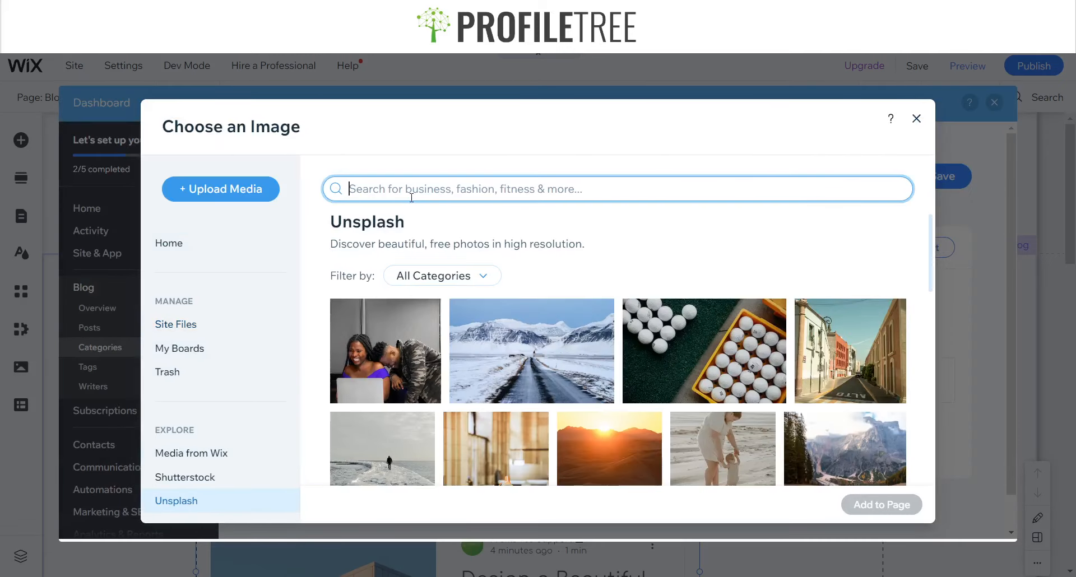
{"action": "type", "text": "Northern Ireland"}
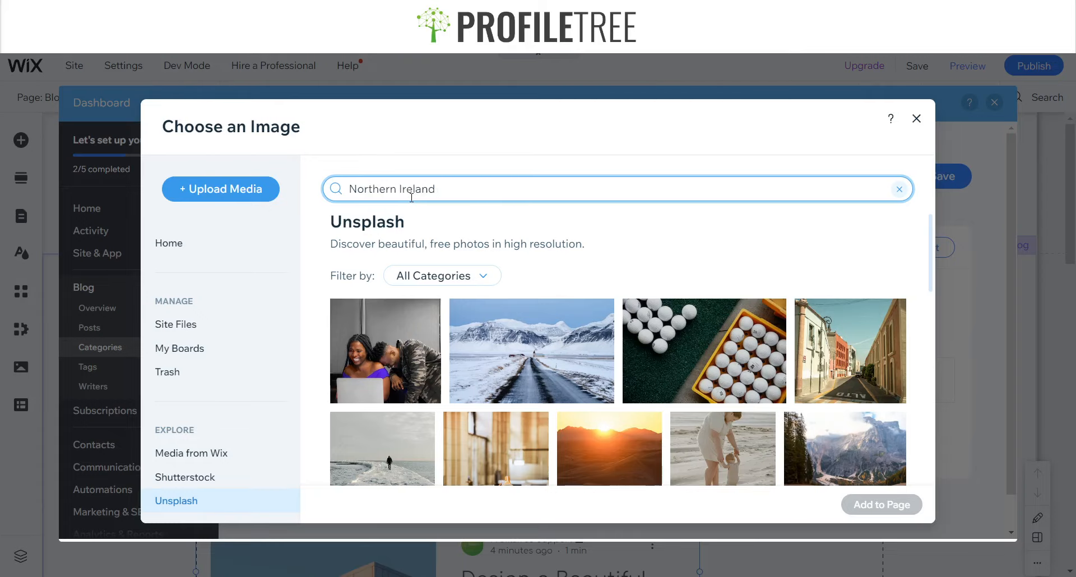
{"action": "key", "text": "Return"}
{"action": "scroll", "coordinate": [567, 367], "scroll_direction": "down", "scroll_amount": 1}
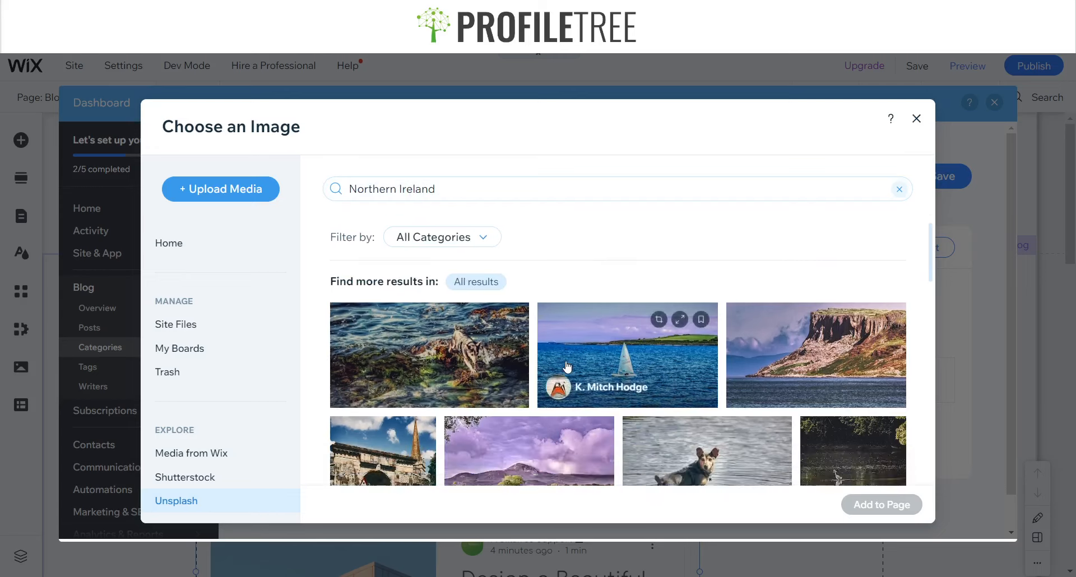
{"action": "scroll", "coordinate": [796, 403], "scroll_direction": "up", "scroll_amount": 1}
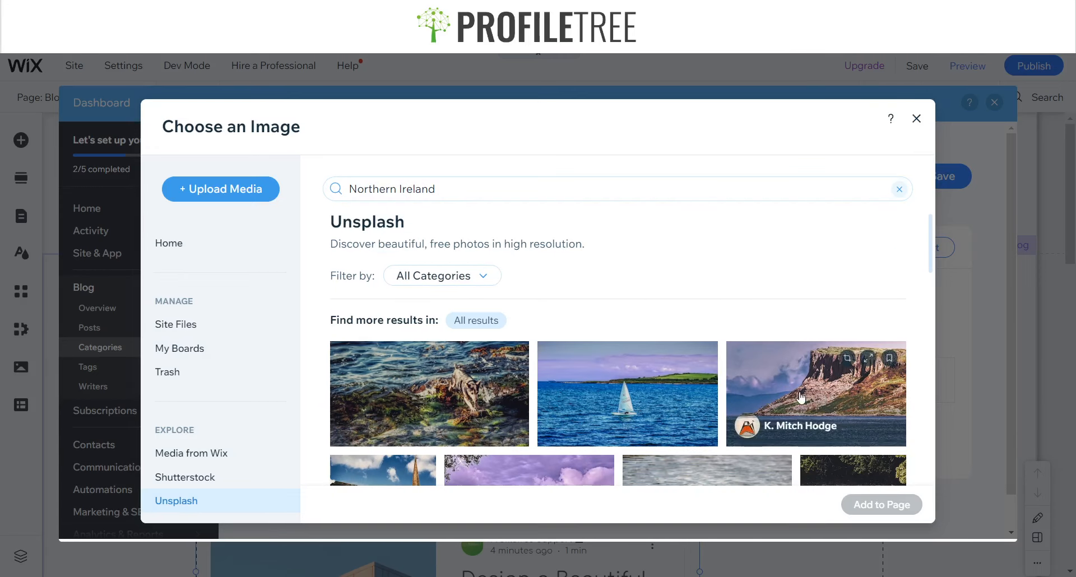
{"action": "left_click", "coordinate": [812, 421]}
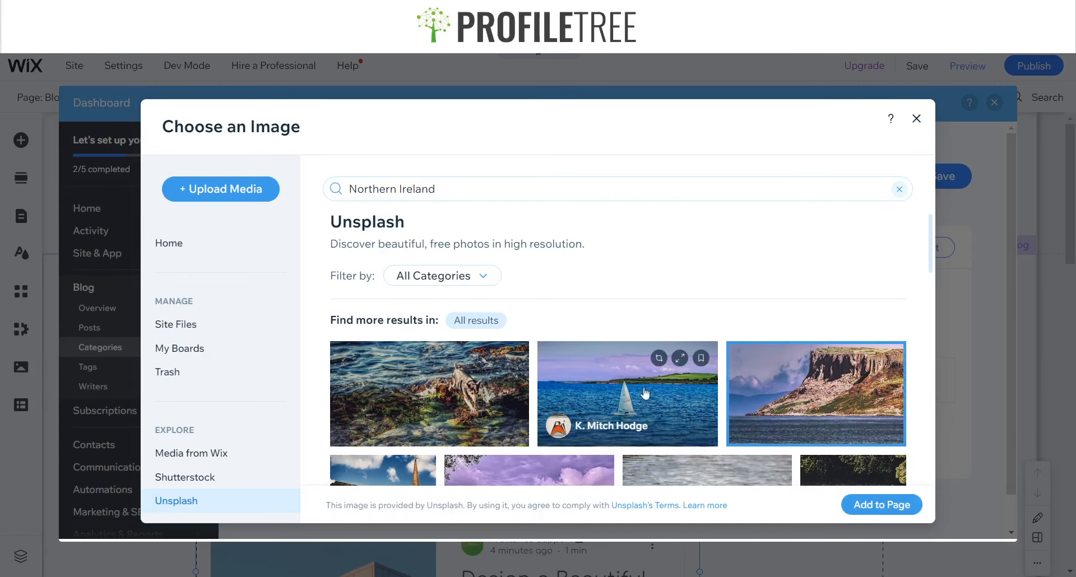
{"action": "left_click", "coordinate": [882, 504]}
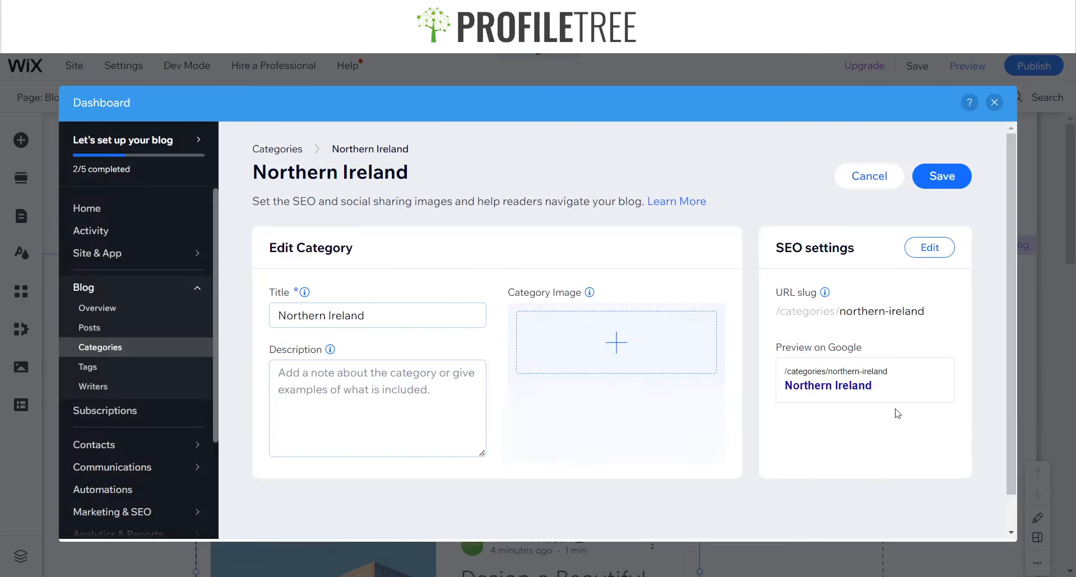
{"action": "left_click", "coordinate": [947, 177]}
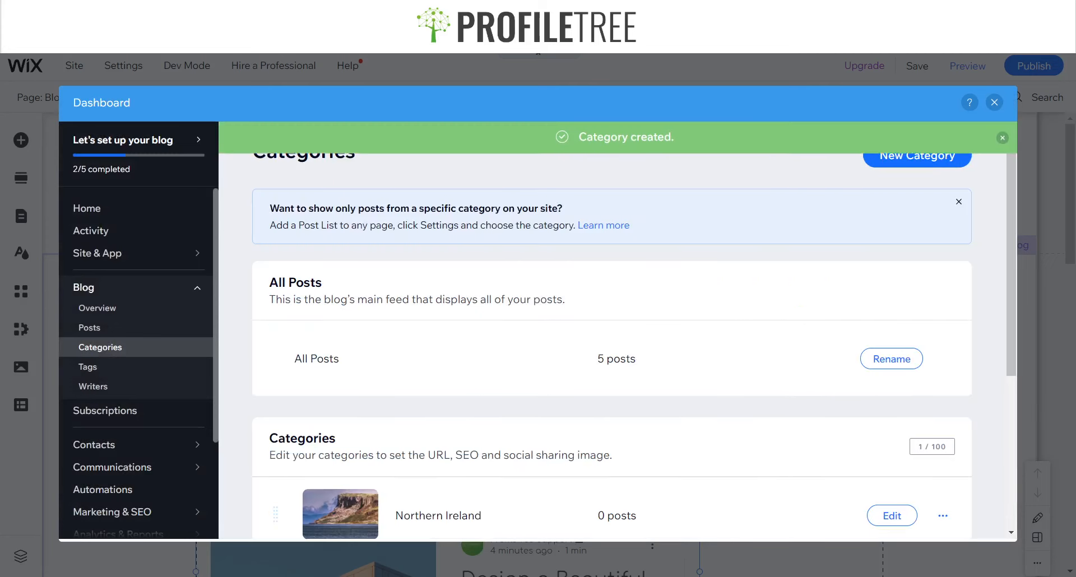
Look over the All Posts feed and the new category on the Categories page
{"action": "scroll", "coordinate": [332, 335], "scroll_direction": "down", "scroll_amount": 3}
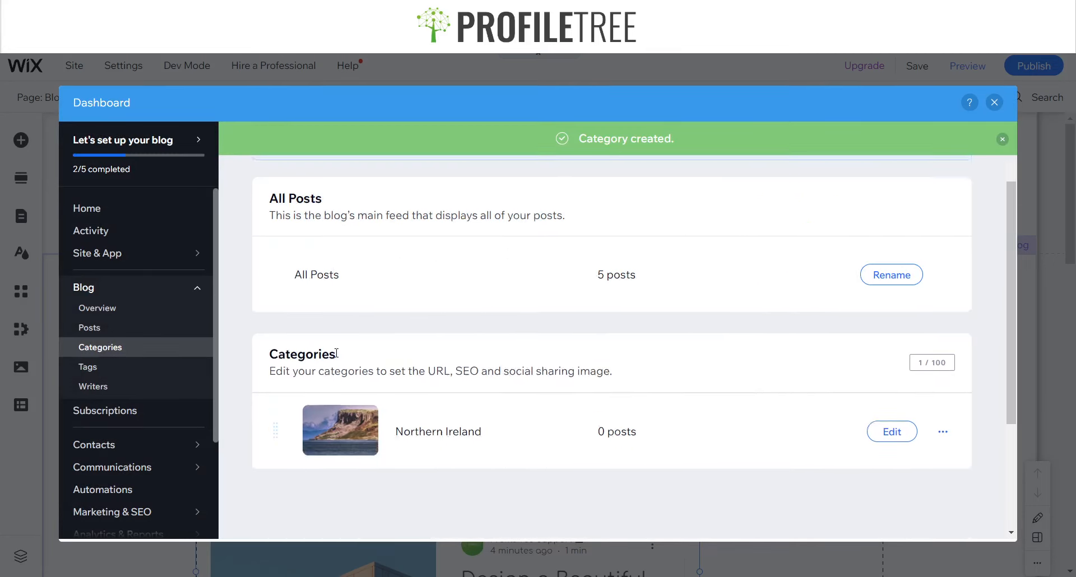
{"action": "scroll", "coordinate": [392, 325], "scroll_direction": "up", "scroll_amount": 3}
{"action": "triple_click", "coordinate": [284, 282]}
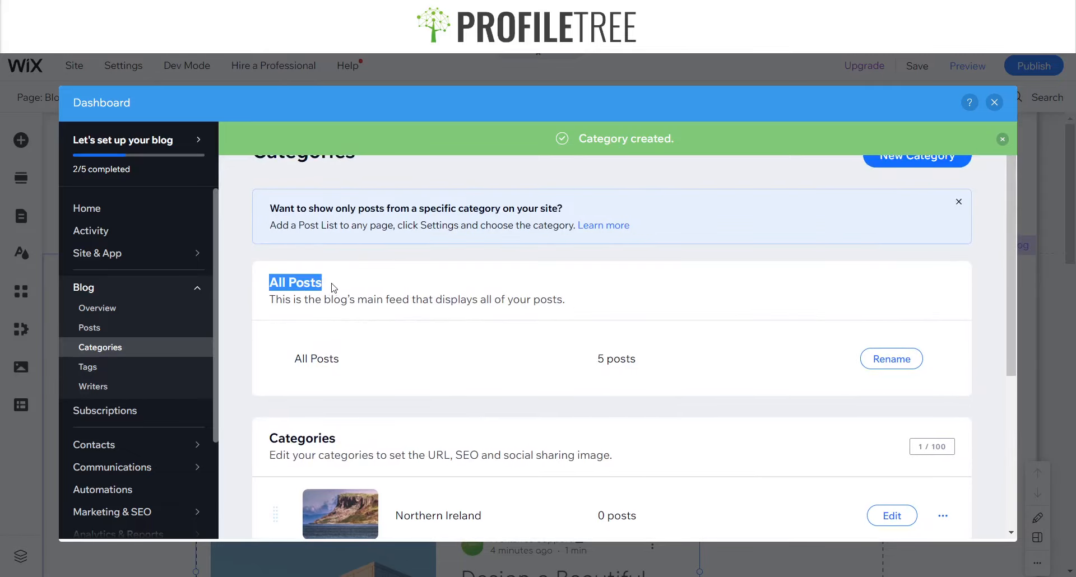
{"action": "left_click", "coordinate": [407, 349]}
{"action": "scroll", "coordinate": [362, 366], "scroll_direction": "down", "scroll_amount": 4}
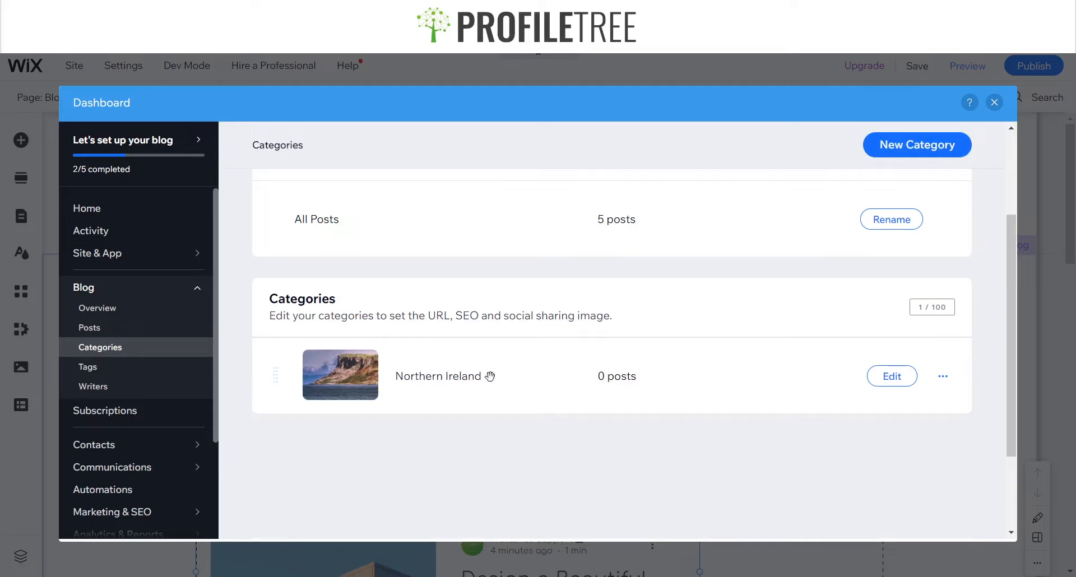
{"action": "scroll", "coordinate": [490, 376], "scroll_direction": "up", "scroll_amount": 5}
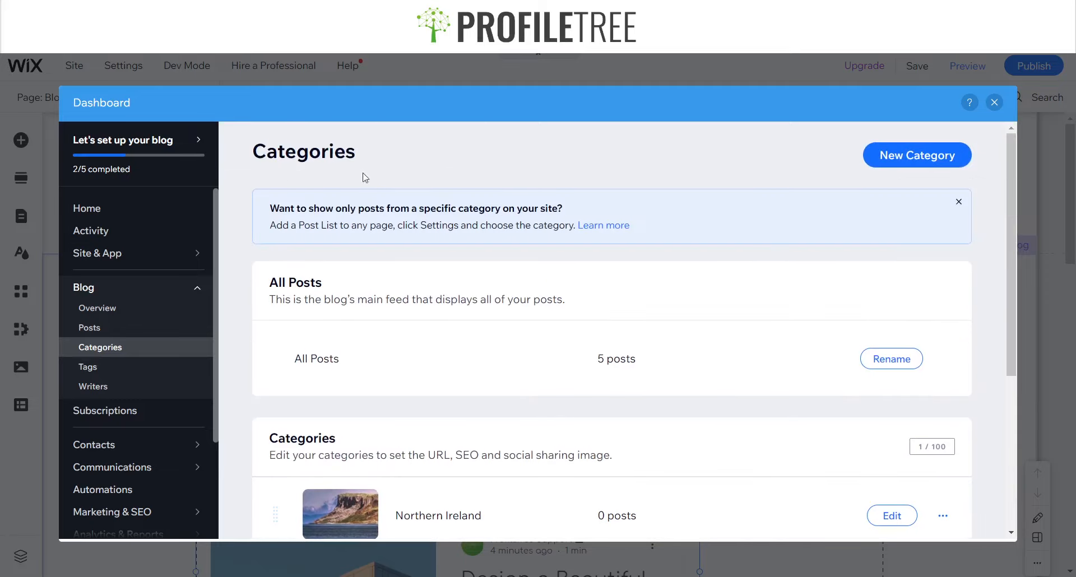
Select all published posts and add them to the Northern Ireland category
{"action": "left_click", "coordinate": [98, 329]}
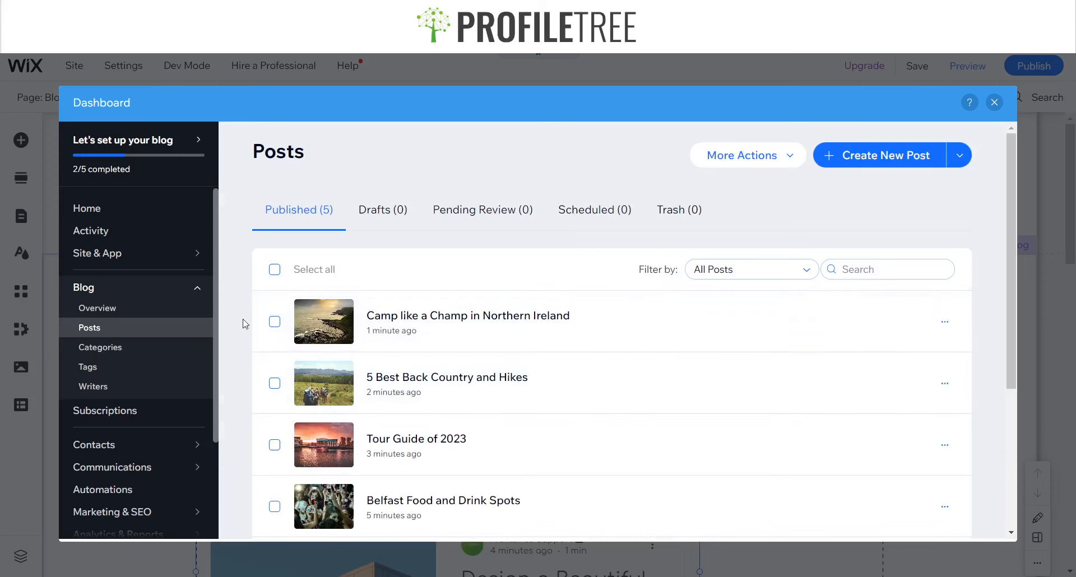
{"action": "left_click", "coordinate": [275, 269]}
{"action": "scroll", "coordinate": [312, 427], "scroll_direction": "down", "scroll_amount": 4}
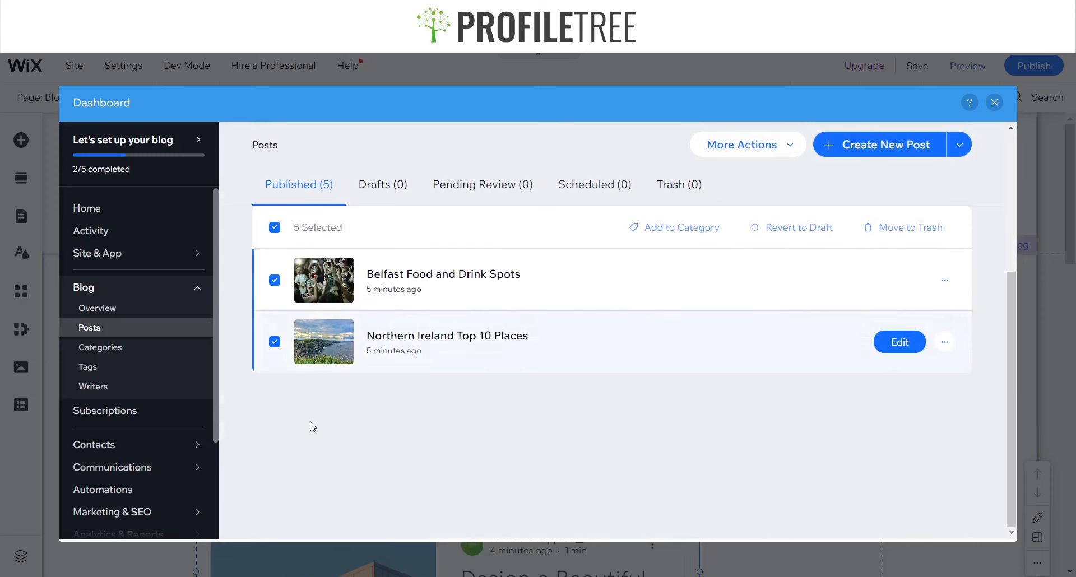
{"action": "scroll", "coordinate": [313, 427], "scroll_direction": "up", "scroll_amount": 5}
{"action": "left_click", "coordinate": [658, 271]}
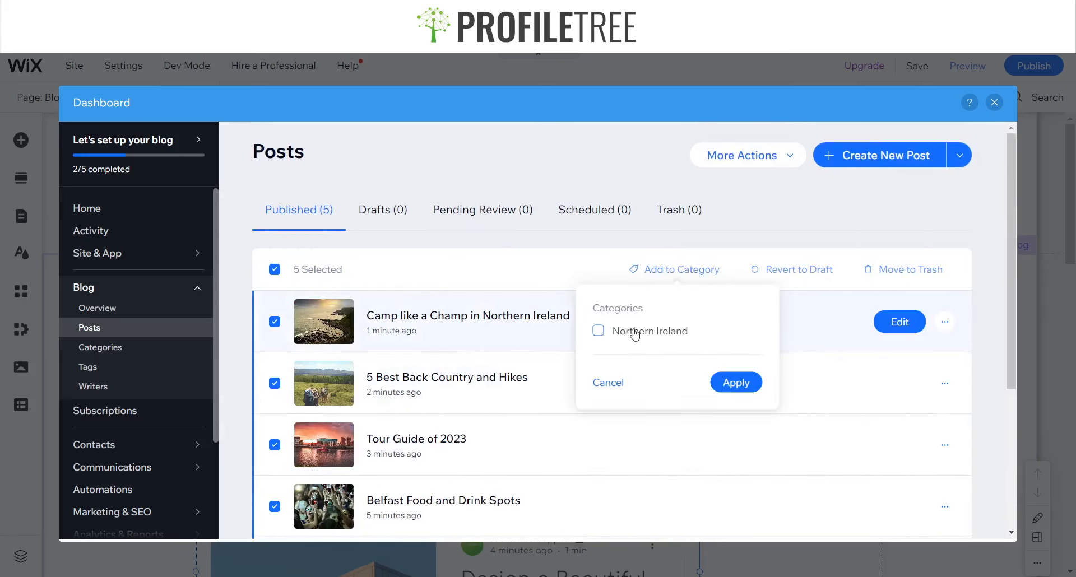
{"action": "left_click", "coordinate": [635, 332]}
{"action": "left_click", "coordinate": [730, 381]}
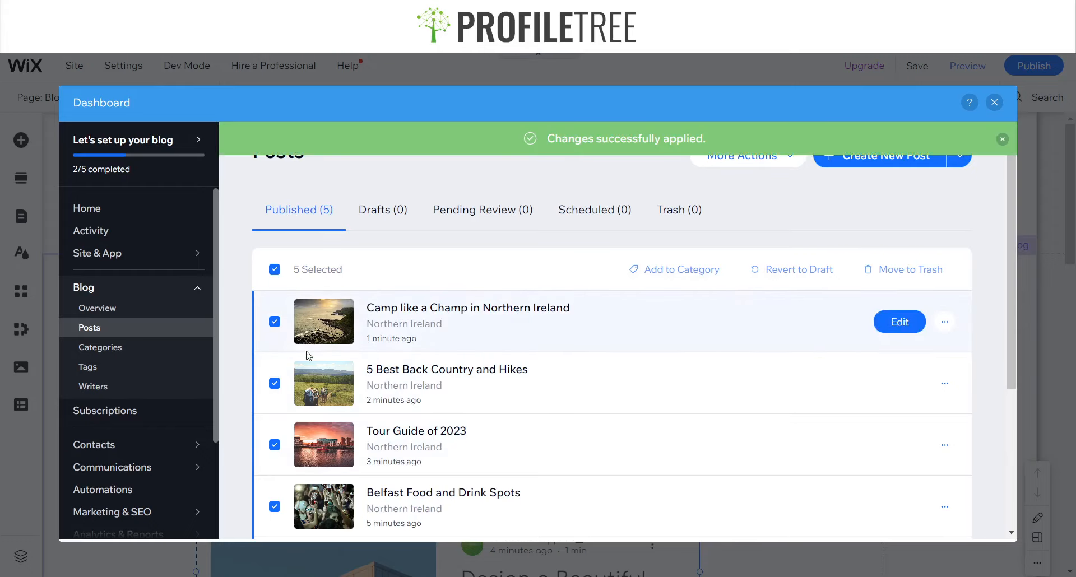
{"action": "left_click", "coordinate": [275, 321]}
{"action": "left_click", "coordinate": [274, 383]}
{"action": "scroll", "coordinate": [592, 308], "scroll_direction": "down", "scroll_amount": 1}
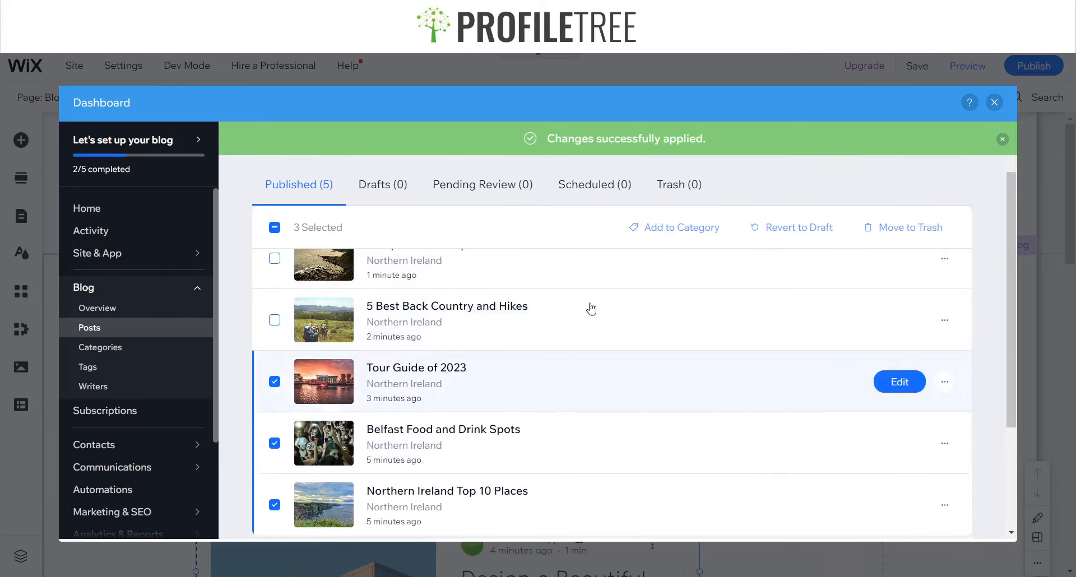
{"action": "left_click", "coordinate": [663, 231]}
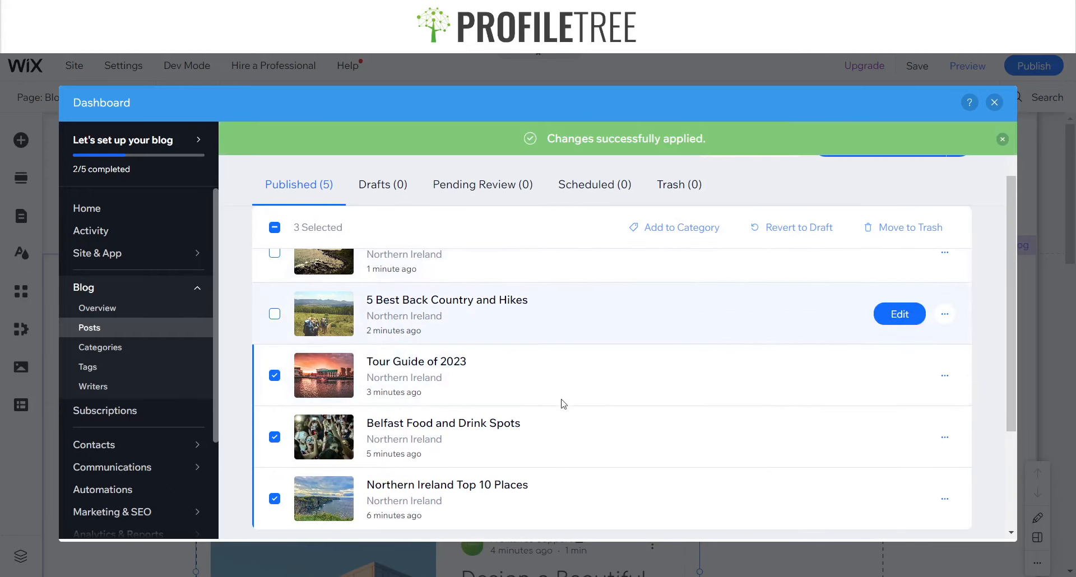
{"action": "scroll", "coordinate": [560, 364], "scroll_direction": "up", "scroll_amount": 1}
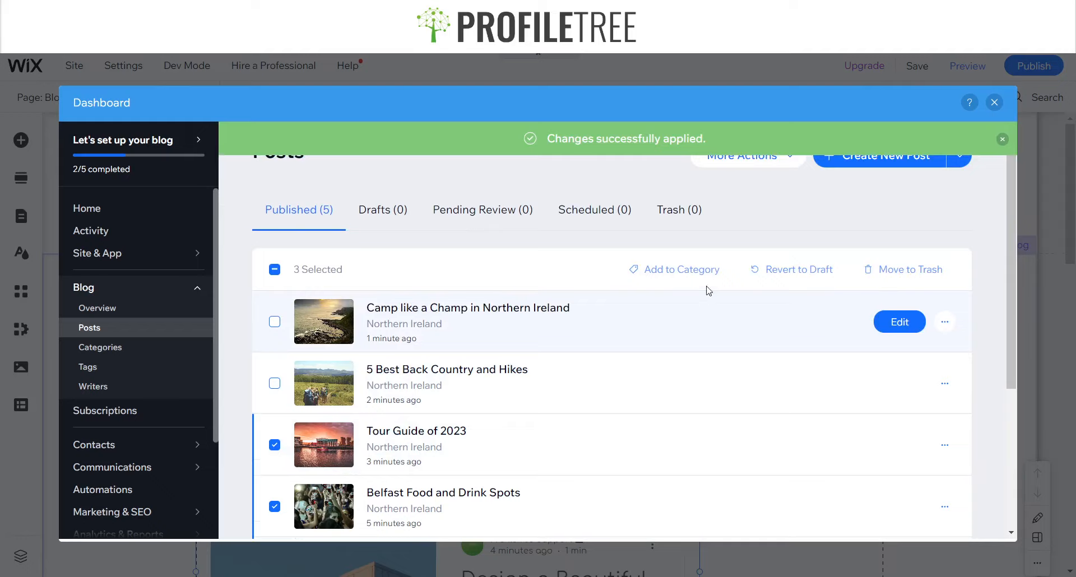
{"action": "left_click", "coordinate": [275, 321]}
{"action": "left_click", "coordinate": [275, 384]}
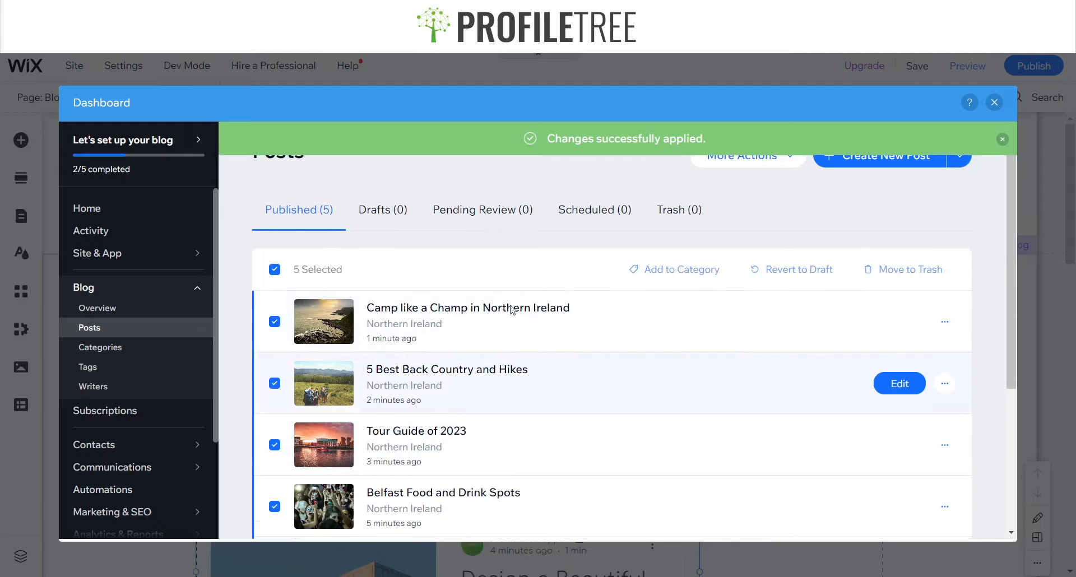
Apply the Northern Ireland category again to all five selected posts
{"action": "left_click", "coordinate": [710, 270]}
{"action": "left_click", "coordinate": [712, 381]}
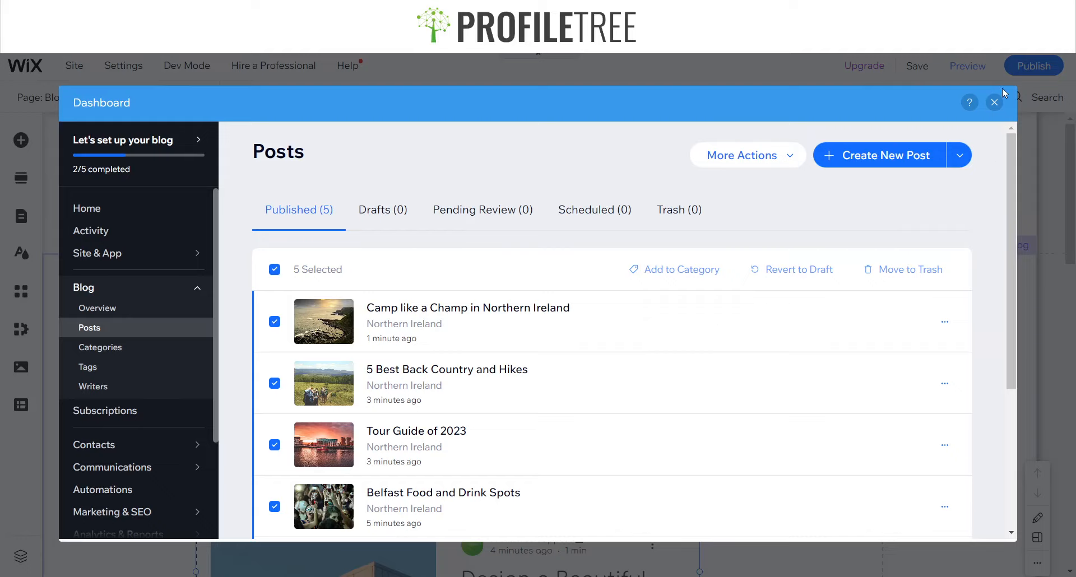
Open the Blog Overview and review the latest published posts
{"action": "scroll", "coordinate": [549, 368], "scroll_direction": "down", "scroll_amount": 3}
{"action": "scroll", "coordinate": [550, 368], "scroll_direction": "up", "scroll_amount": 3}
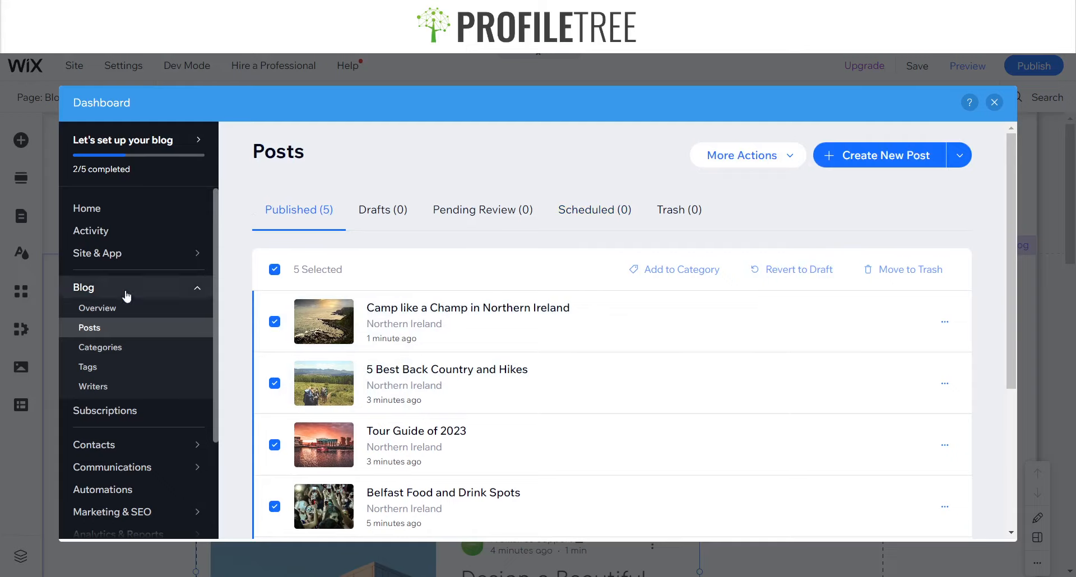
{"action": "left_click", "coordinate": [121, 309]}
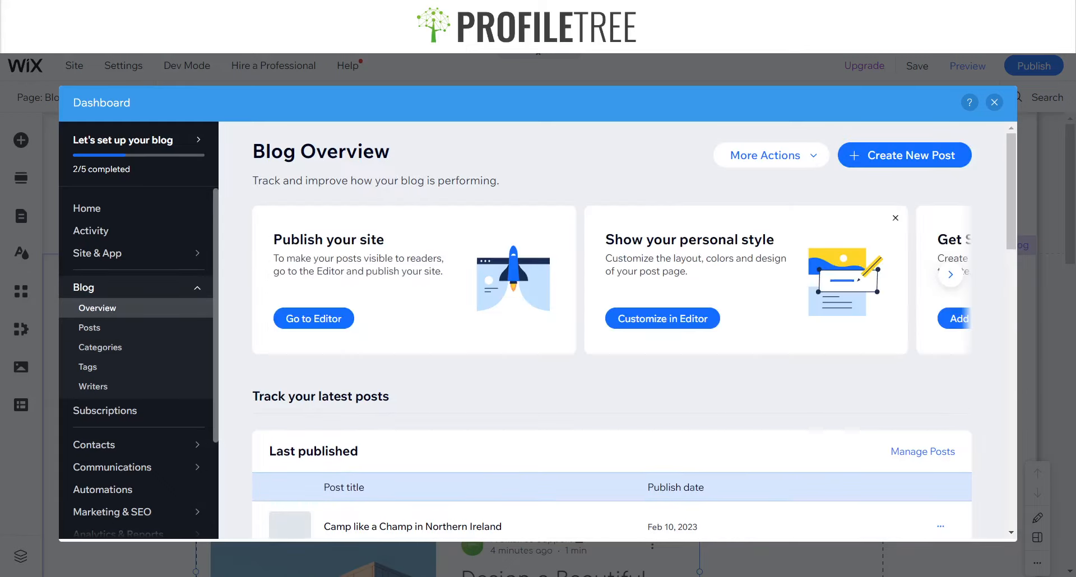
{"action": "scroll", "coordinate": [475, 411], "scroll_direction": "down", "scroll_amount": 7}
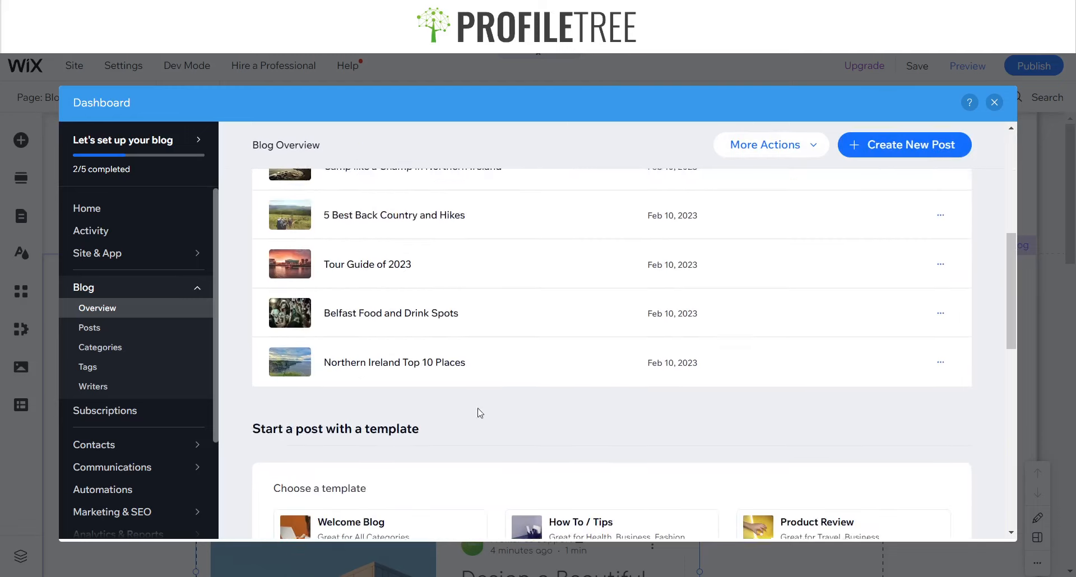
Stretch the blog feed on the Blog page to full width and close the stretch options
{"action": "scroll", "coordinate": [847, 223], "scroll_direction": "up", "scroll_amount": 4}
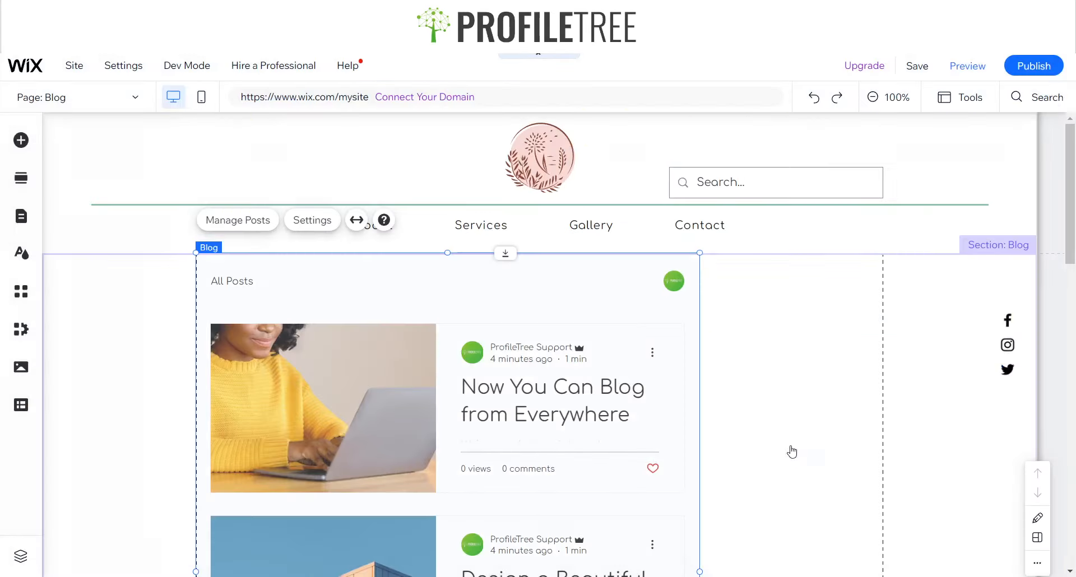
{"action": "scroll", "coordinate": [336, 329], "scroll_direction": "down", "scroll_amount": 2}
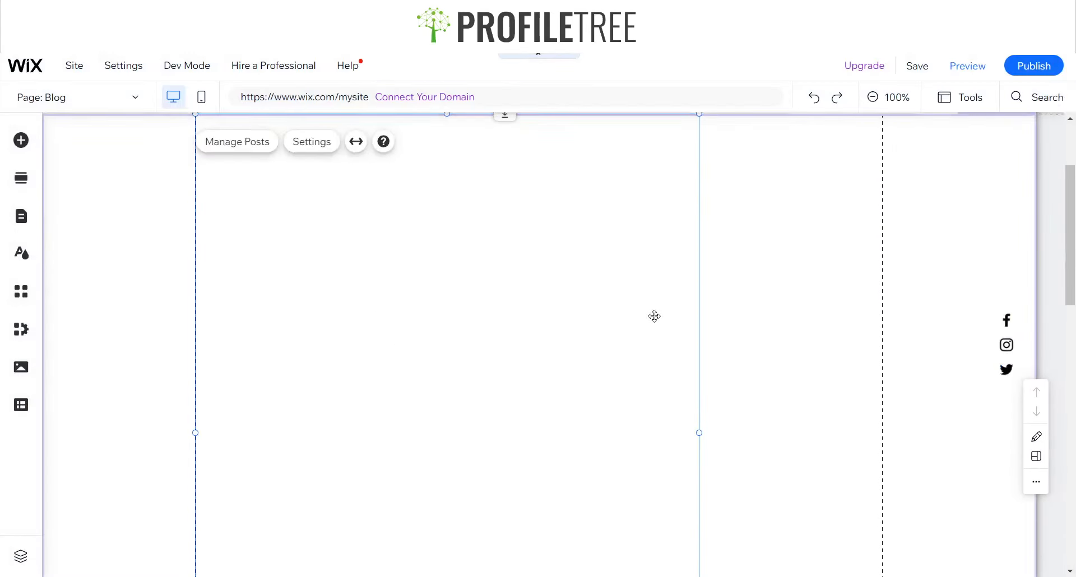
{"action": "scroll", "coordinate": [653, 315], "scroll_direction": "up", "scroll_amount": 2}
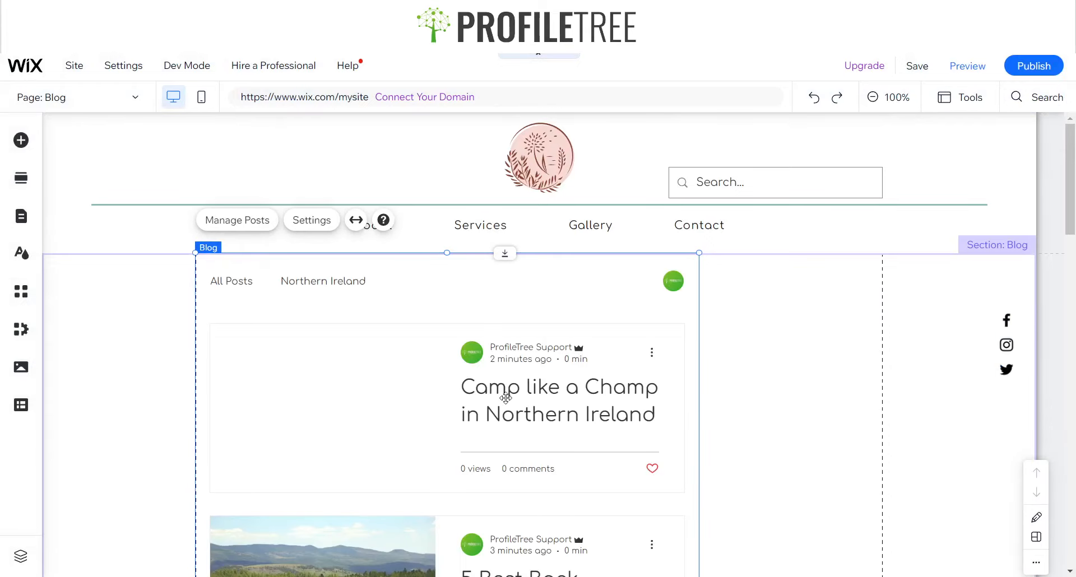
{"action": "scroll", "coordinate": [504, 399], "scroll_direction": "down", "scroll_amount": 10}
{"action": "scroll", "coordinate": [439, 254], "scroll_direction": "down", "scroll_amount": 5}
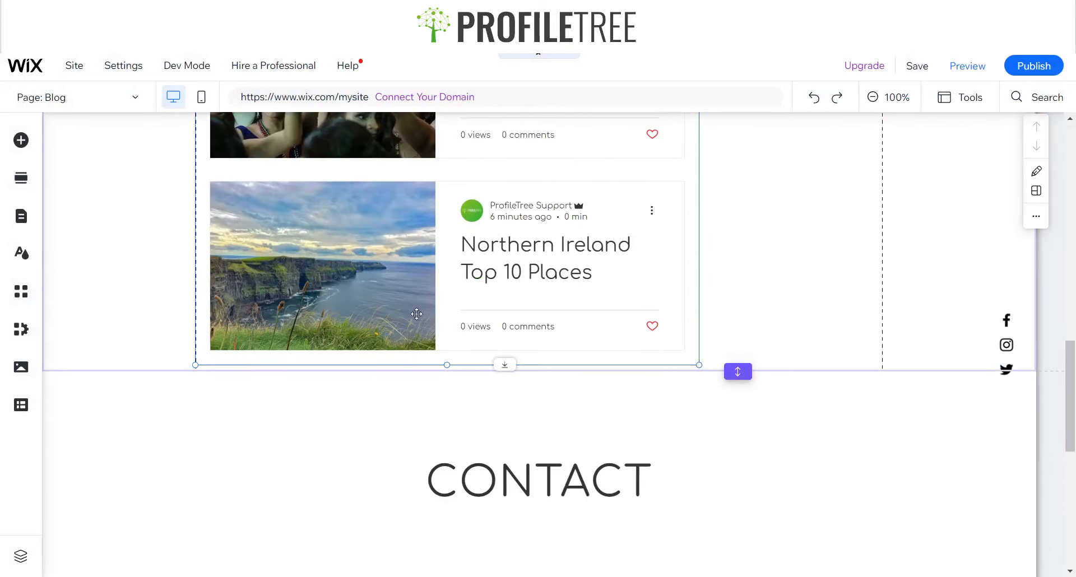
{"action": "scroll", "coordinate": [413, 315], "scroll_direction": "up", "scroll_amount": 15}
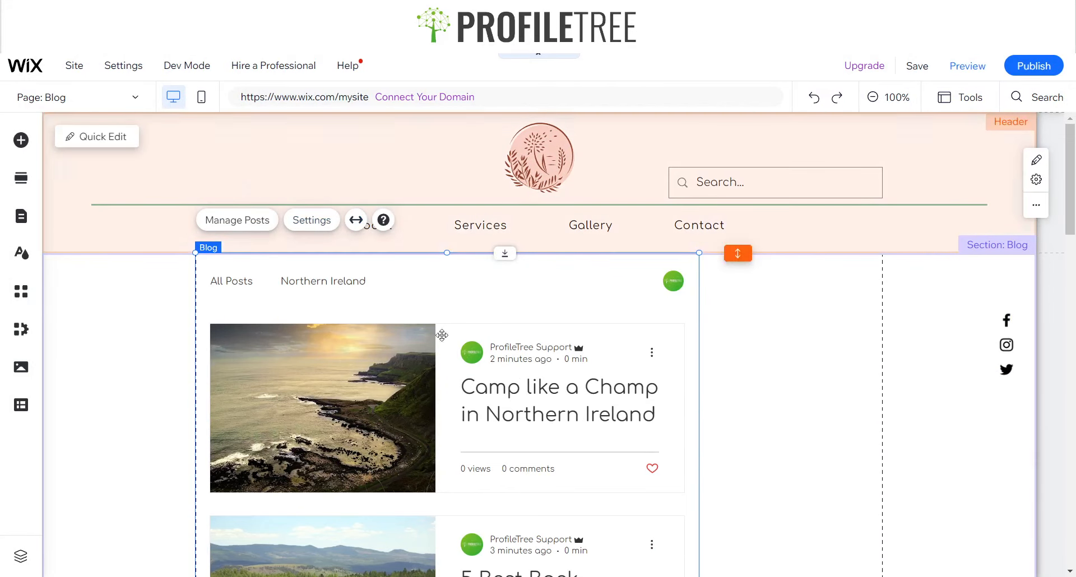
{"action": "left_click", "coordinate": [355, 219]}
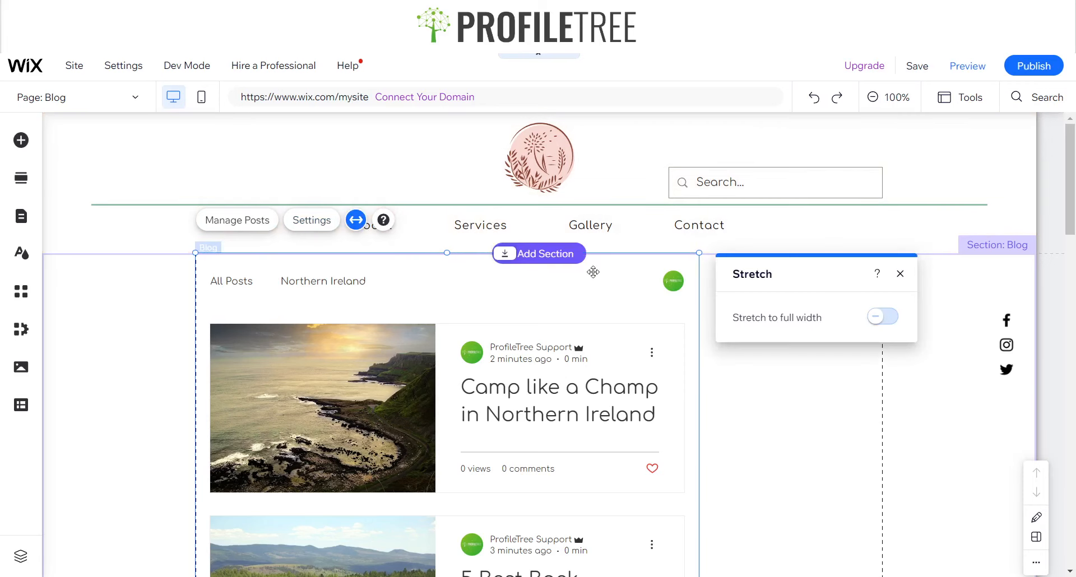
{"action": "left_click", "coordinate": [879, 318]}
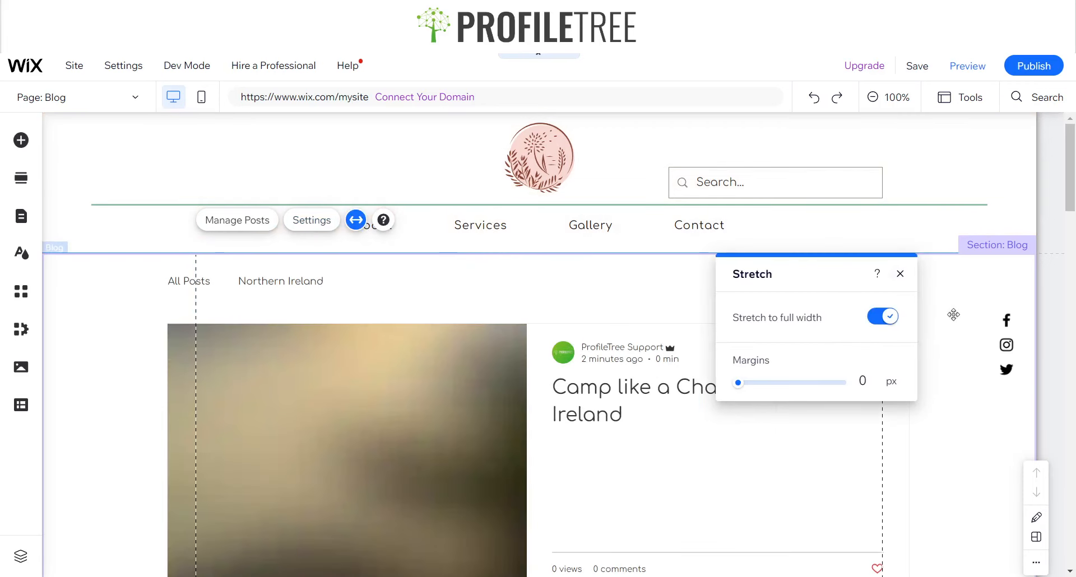
{"action": "left_click", "coordinate": [900, 274]}
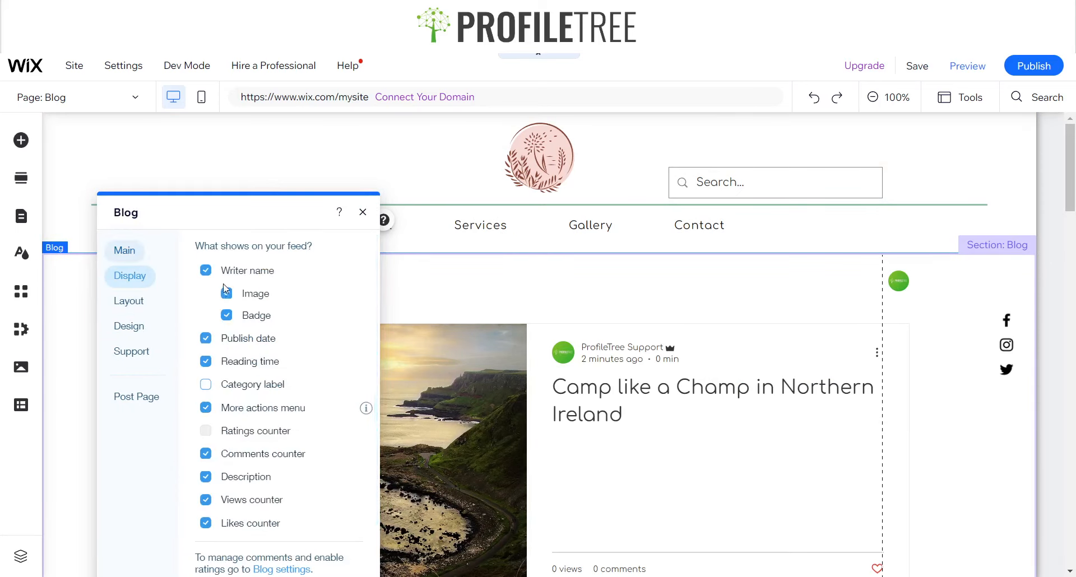
Turn on the category label in the blog feed's display settings
{"action": "left_click", "coordinate": [205, 275]}
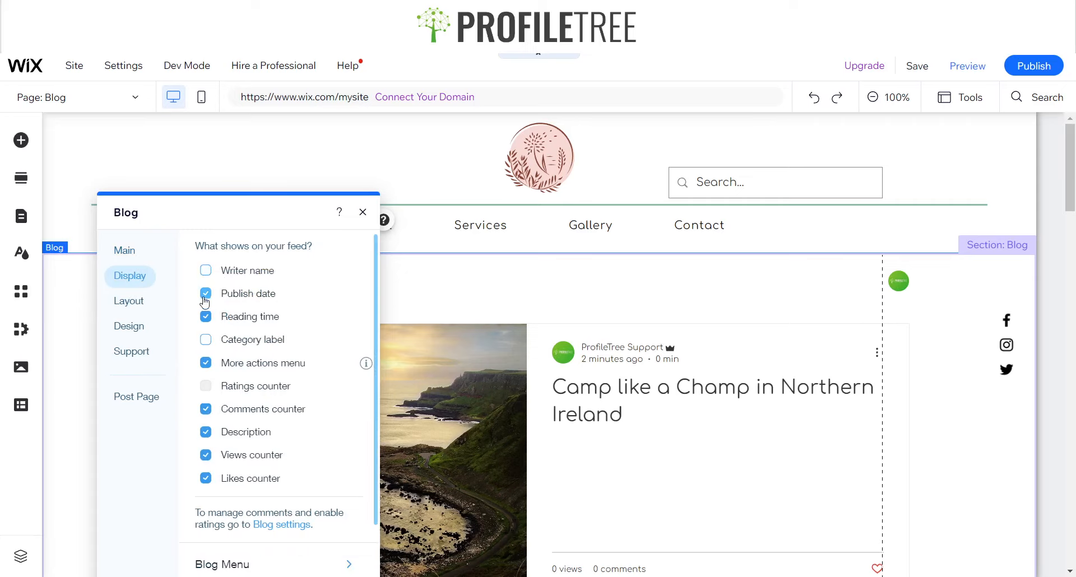
{"action": "left_click", "coordinate": [205, 297]}
{"action": "left_click", "coordinate": [208, 322]}
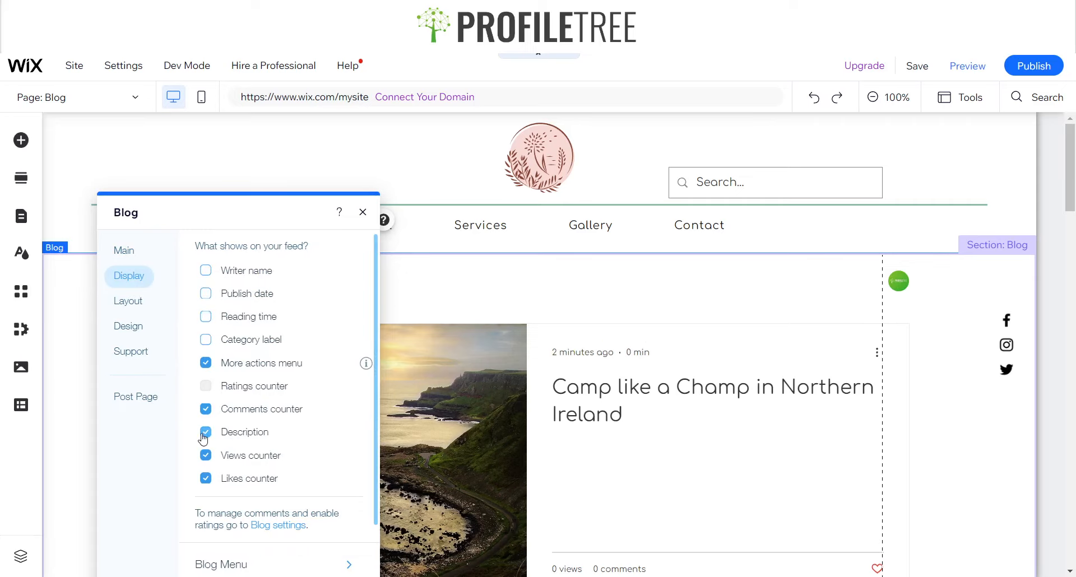
{"action": "left_click", "coordinate": [206, 296]}
{"action": "left_click", "coordinate": [216, 343]}
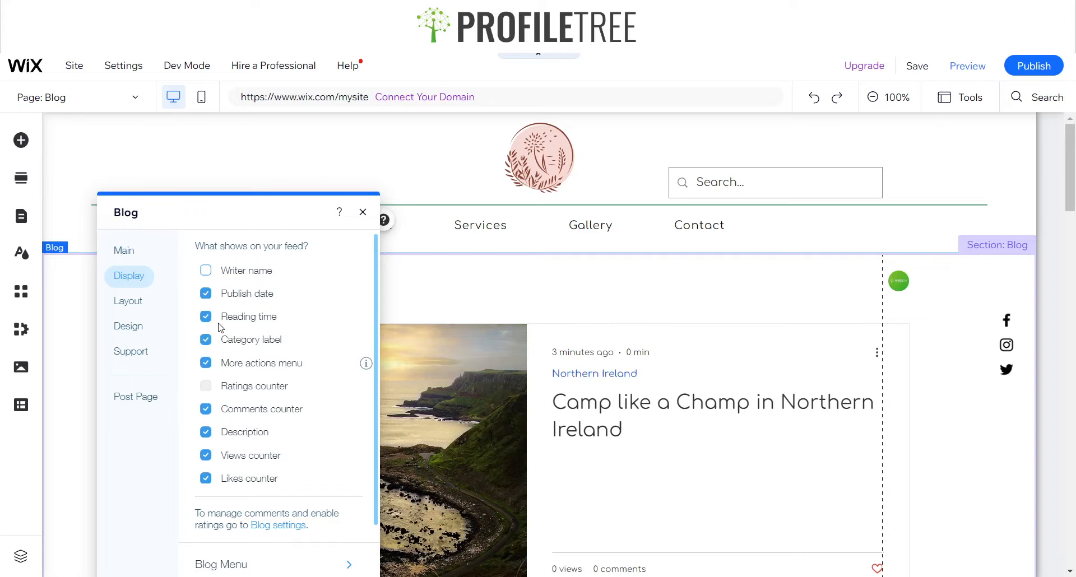
{"action": "left_click", "coordinate": [205, 271]}
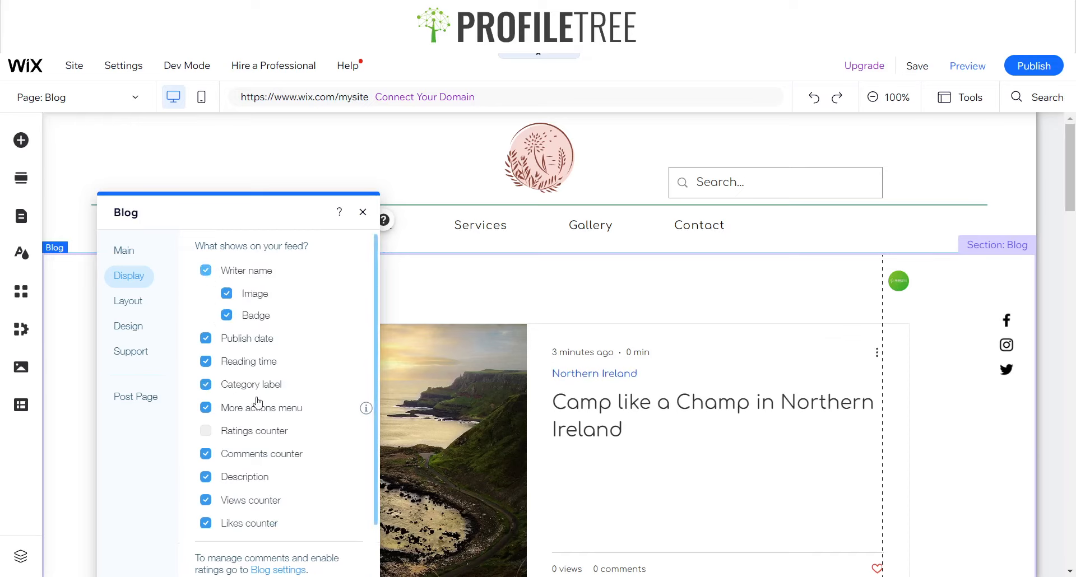
Hide the writer image and badge on feed posts and close the blog settings
{"action": "scroll", "coordinate": [252, 343], "scroll_direction": "down", "scroll_amount": 2}
{"action": "scroll", "coordinate": [249, 325], "scroll_direction": "up", "scroll_amount": 2}
{"action": "left_click", "coordinate": [225, 295]}
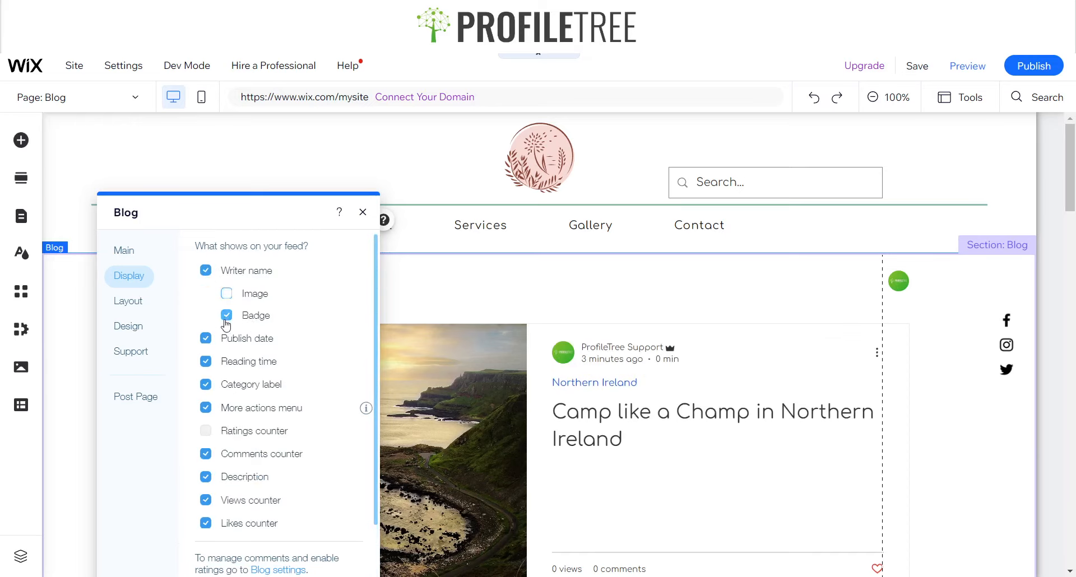
{"action": "left_click", "coordinate": [227, 315]}
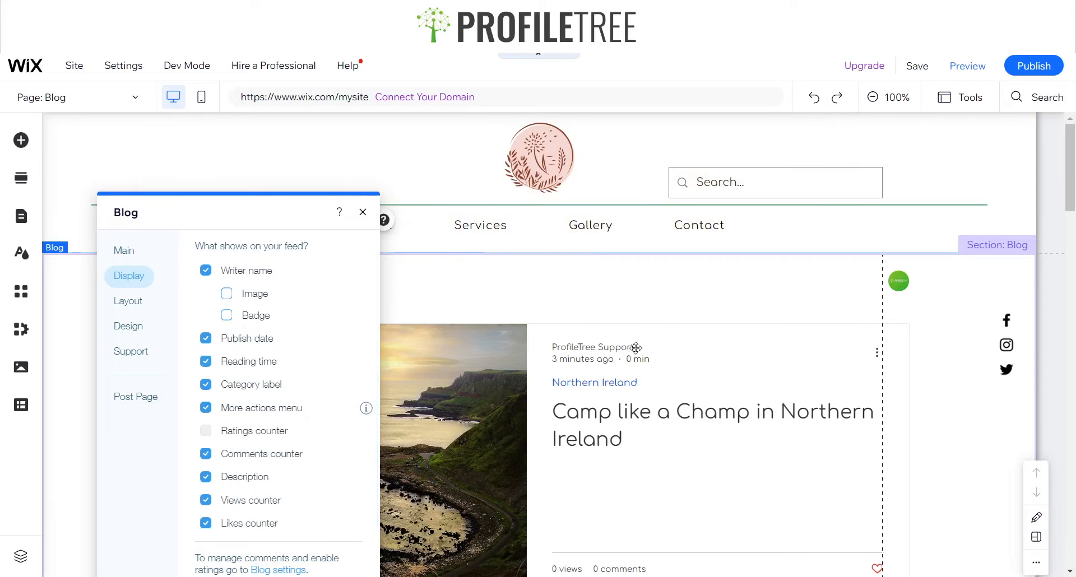
{"action": "scroll", "coordinate": [252, 426], "scroll_direction": "down", "scroll_amount": 3}
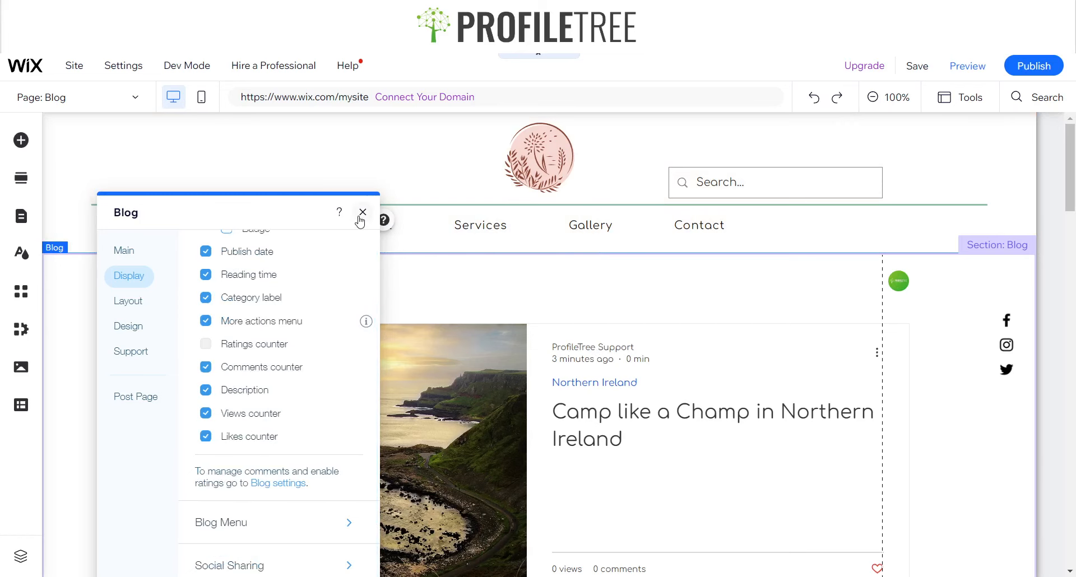
{"action": "left_click", "coordinate": [363, 213]}
Review the blog feed's Design settings and set the All Posts feed layout to Side by Side
{"action": "scroll", "coordinate": [616, 425], "scroll_direction": "down", "scroll_amount": 12}
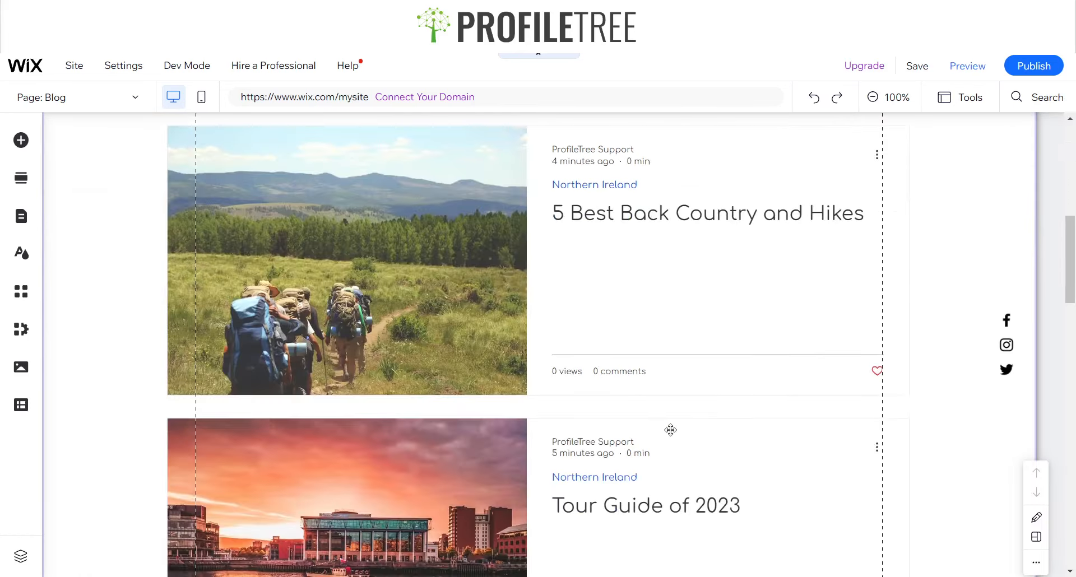
{"action": "scroll", "coordinate": [586, 421], "scroll_direction": "up", "scroll_amount": 9}
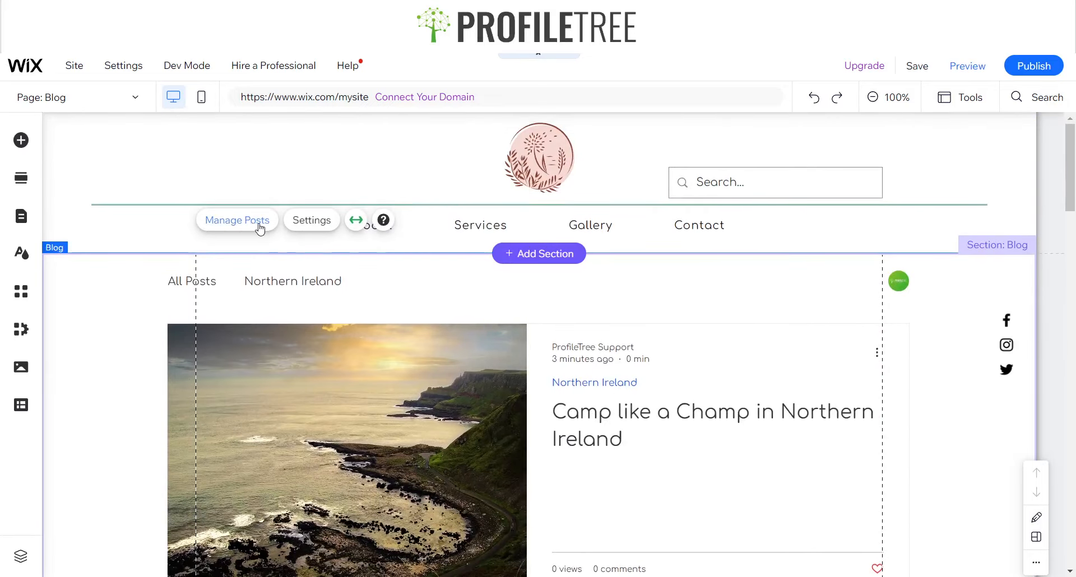
{"action": "left_click", "coordinate": [312, 220]}
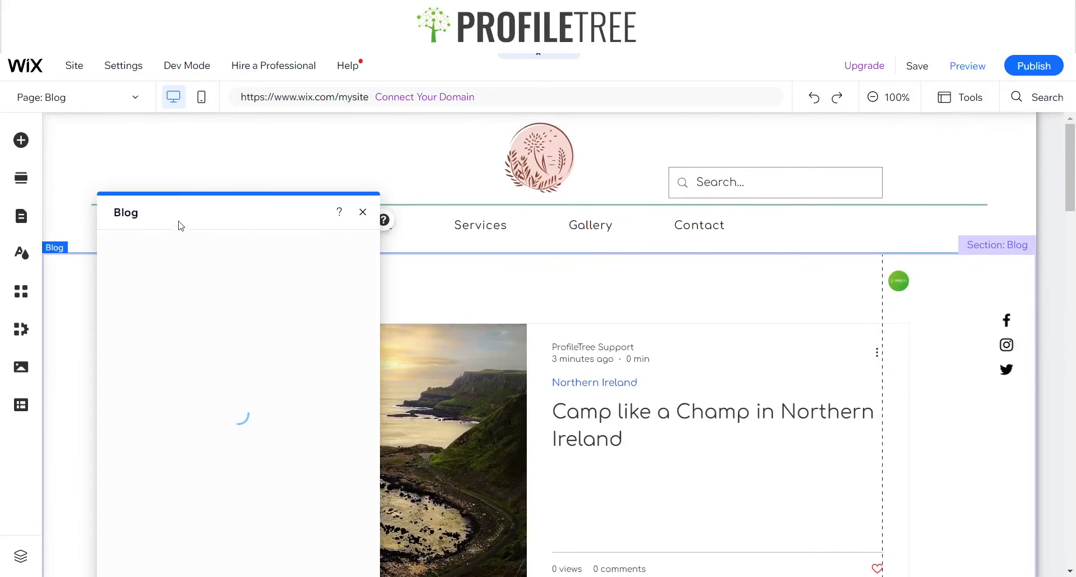
{"action": "left_click_drag", "start_coordinate": [181, 213], "coordinate": [550, 119]}
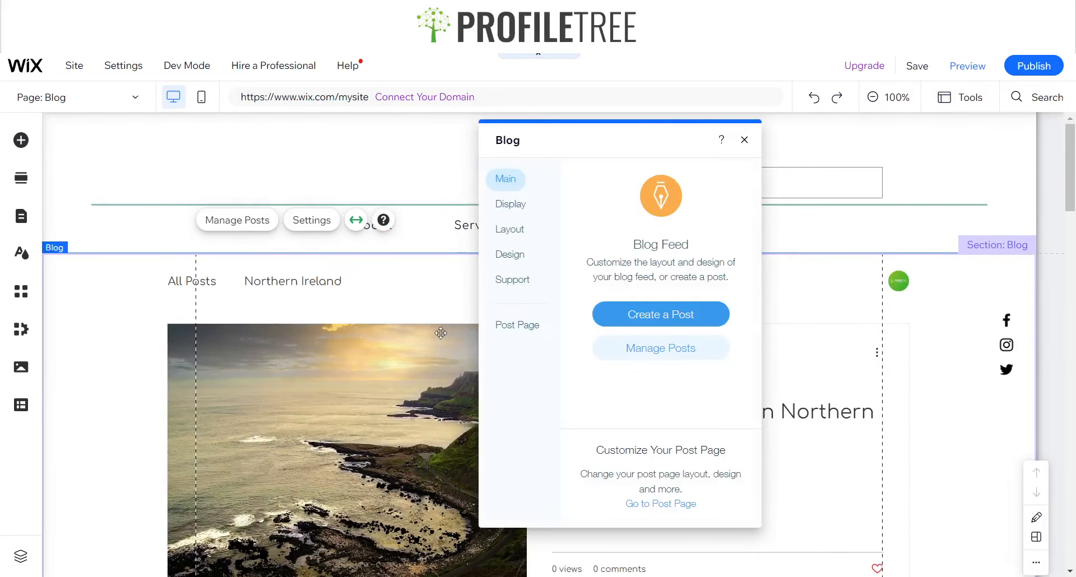
{"action": "left_click", "coordinate": [510, 258]}
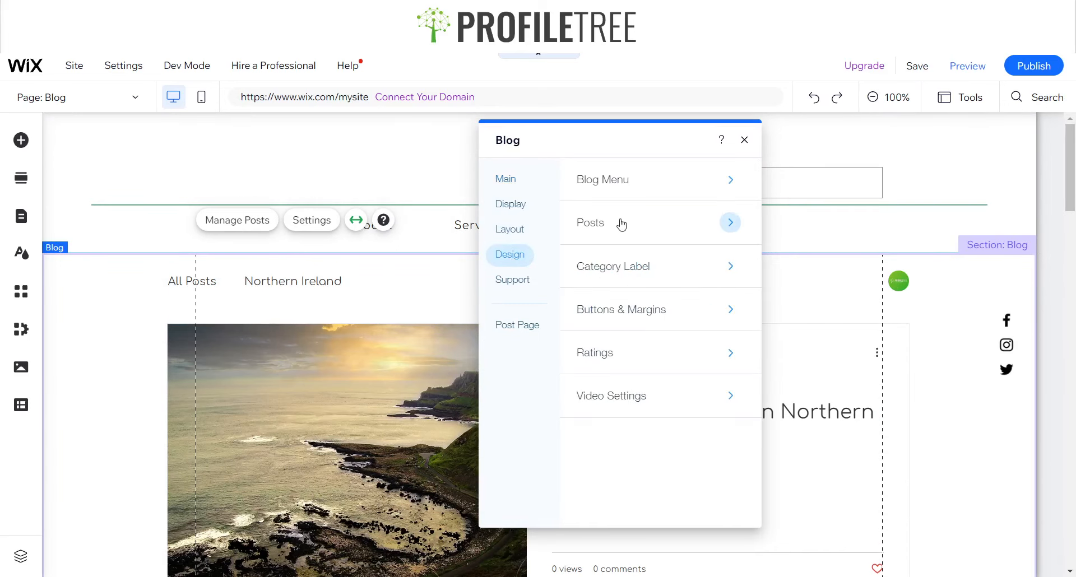
{"action": "left_click", "coordinate": [590, 178]}
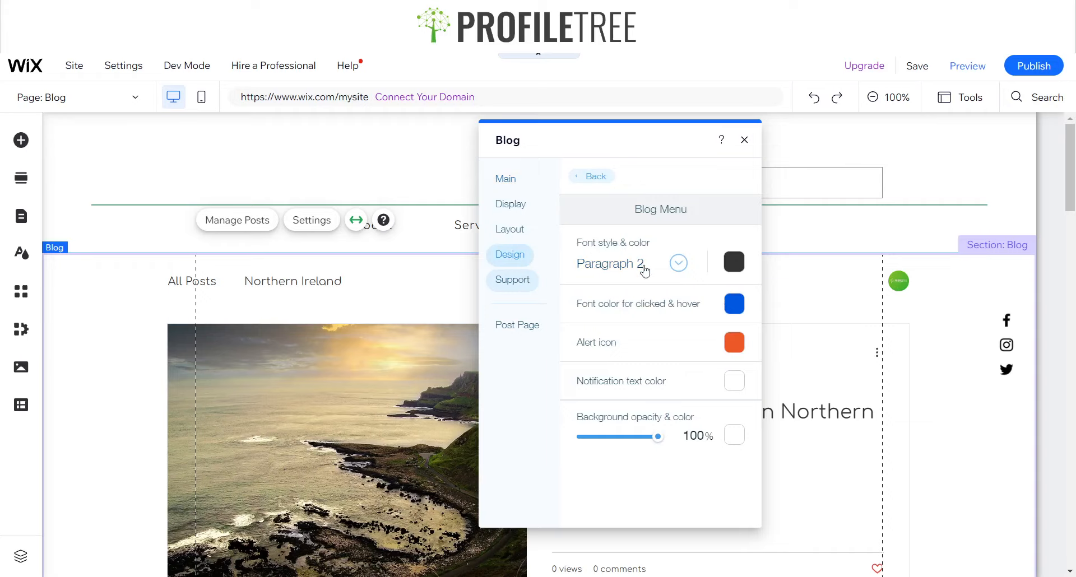
{"action": "left_click", "coordinate": [594, 176]}
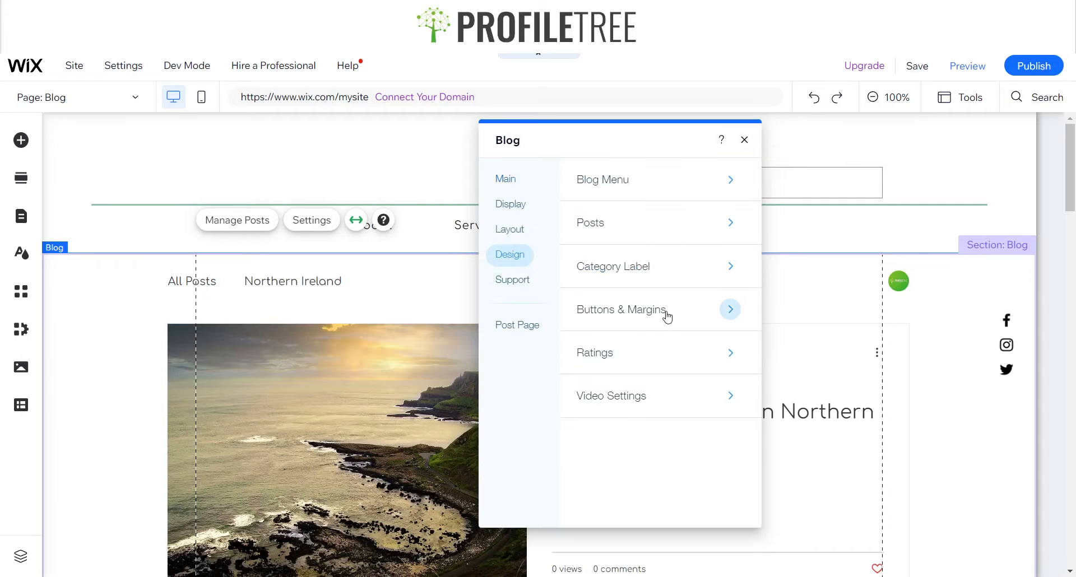
{"action": "left_click", "coordinate": [667, 314]}
{"action": "left_click", "coordinate": [597, 178]}
{"action": "left_click", "coordinate": [643, 231]}
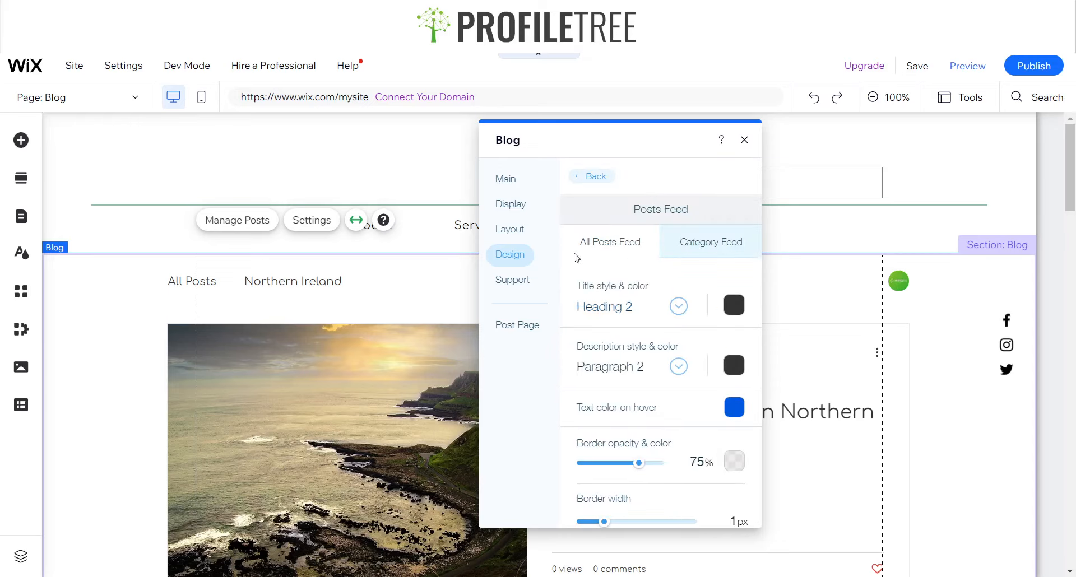
{"action": "left_click", "coordinate": [595, 176]}
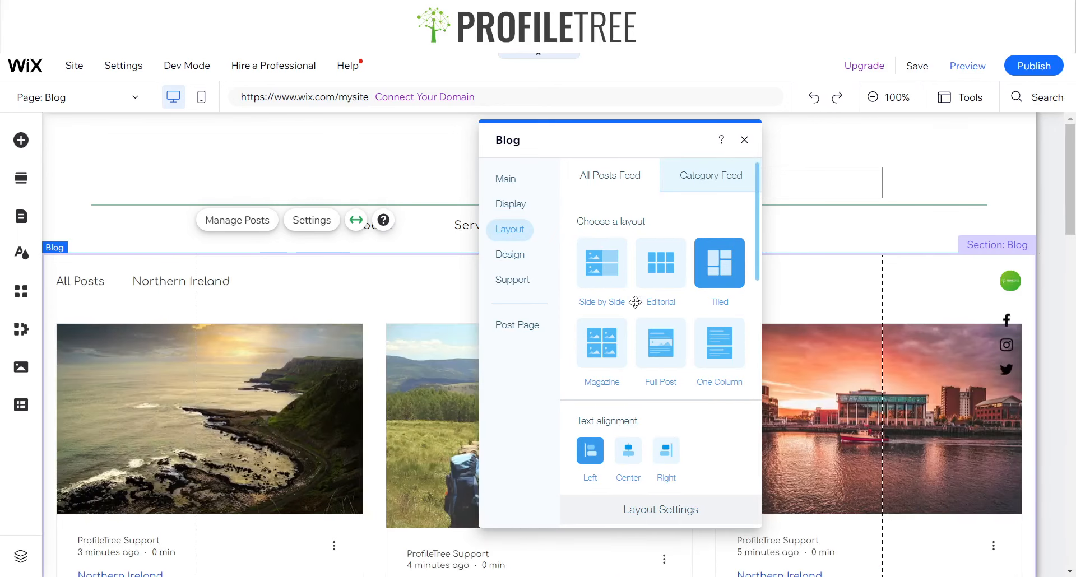
{"action": "left_click", "coordinate": [614, 284]}
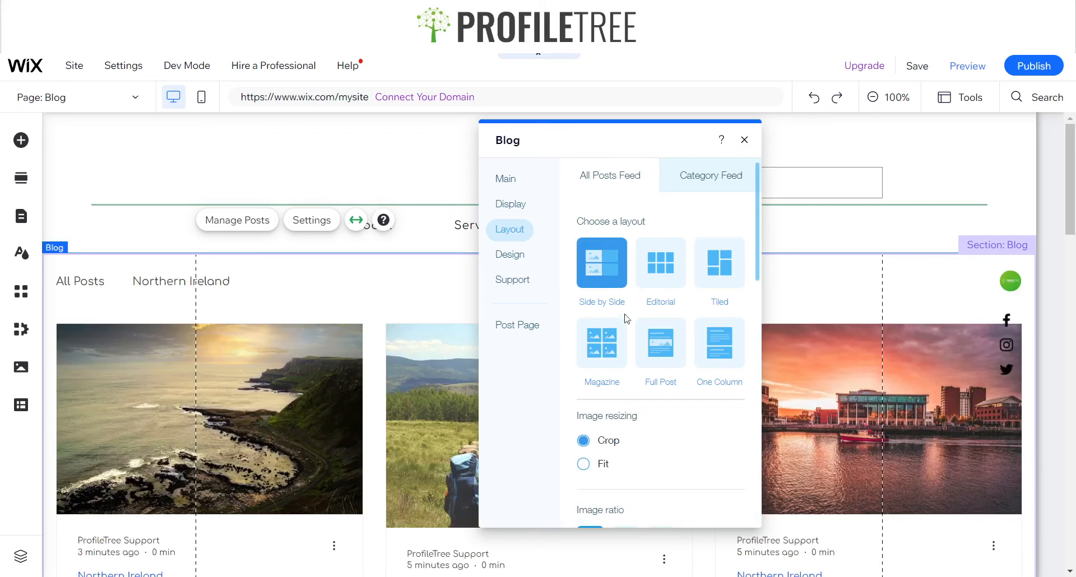
{"action": "left_click", "coordinate": [745, 140]}
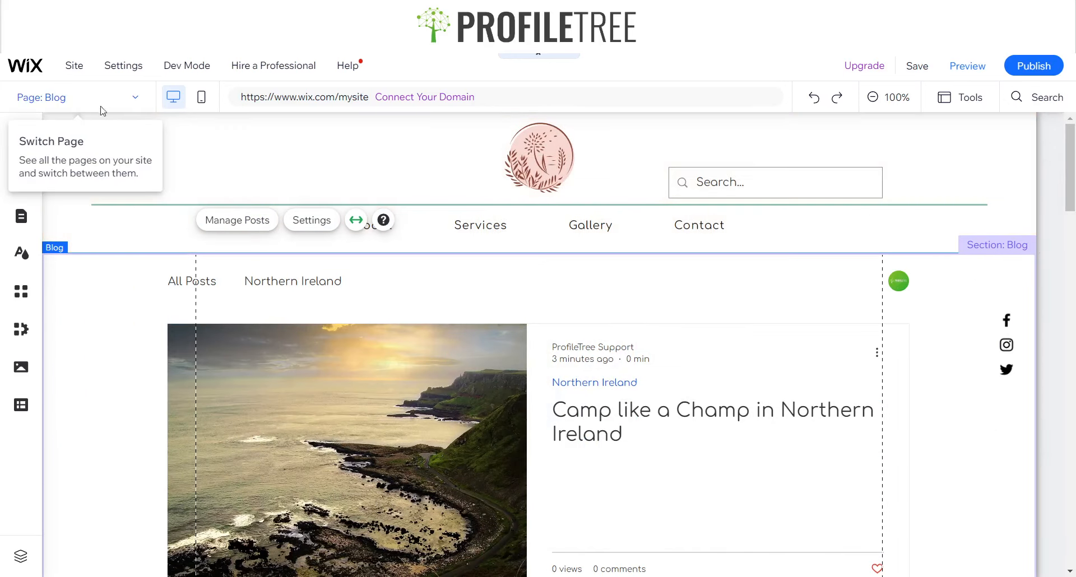
Switch to the Home page and add a large Blog post list into the empty section below the Belfast text
{"action": "left_click", "coordinate": [125, 107]}
{"action": "left_click", "coordinate": [60, 160]}
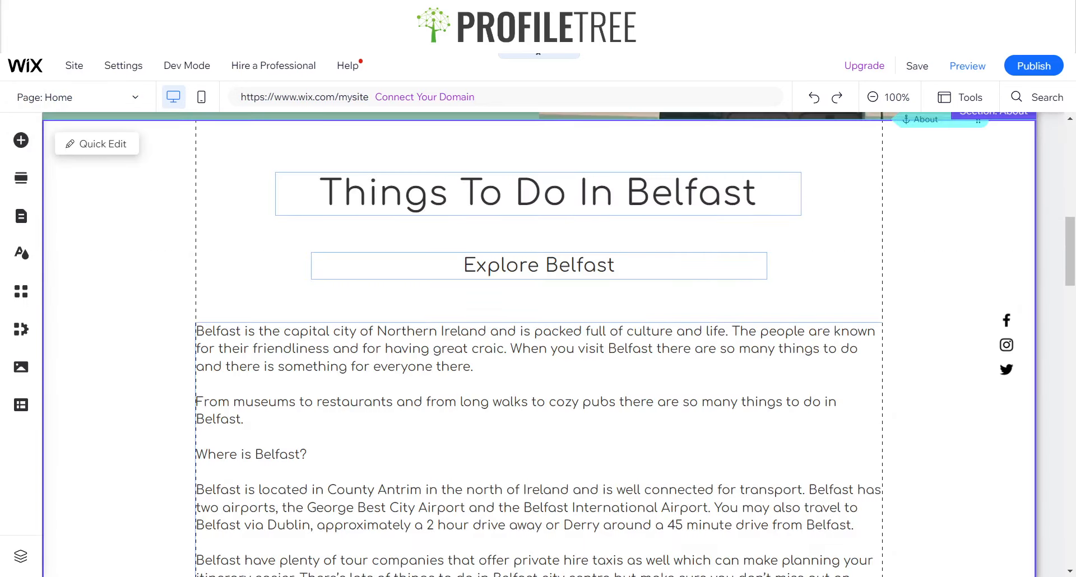
{"action": "scroll", "coordinate": [317, 443], "scroll_direction": "down", "scroll_amount": 7}
{"action": "left_click", "coordinate": [381, 421]}
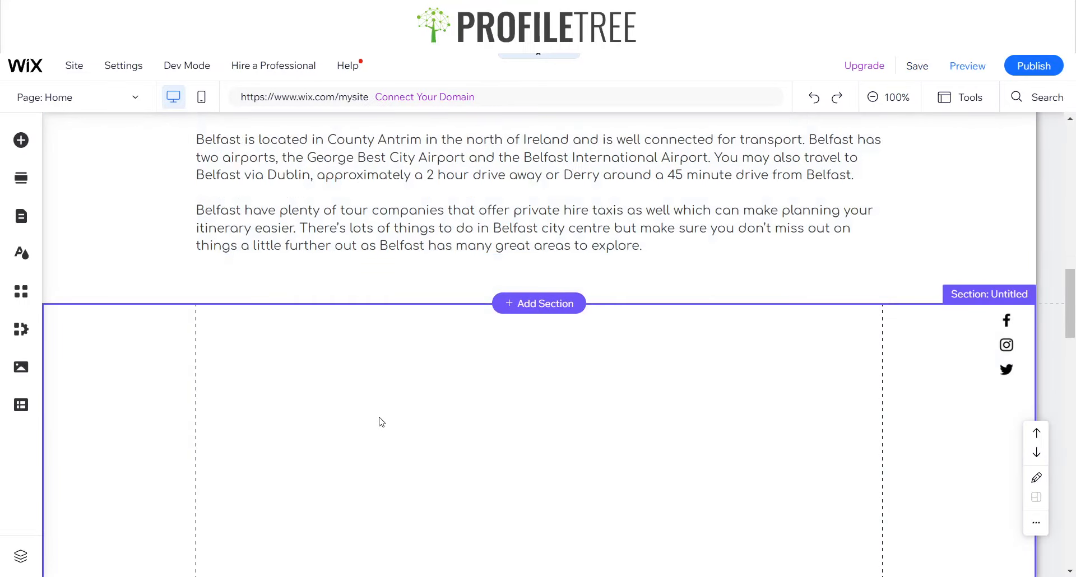
{"action": "scroll", "coordinate": [241, 377], "scroll_direction": "down", "scroll_amount": 4}
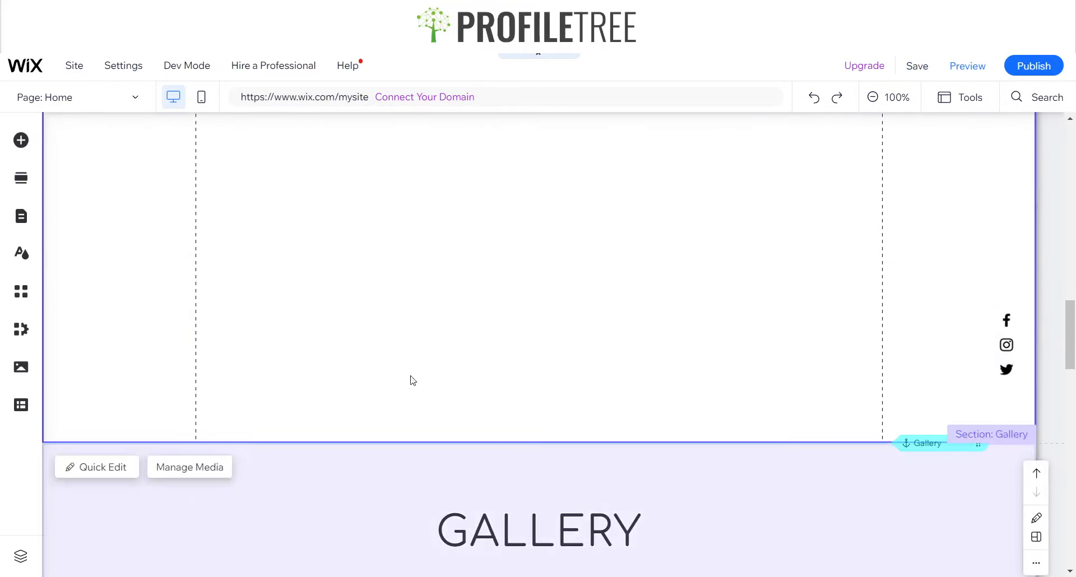
{"action": "scroll", "coordinate": [124, 197], "scroll_direction": "up", "scroll_amount": 4}
{"action": "left_click", "coordinate": [21, 140]}
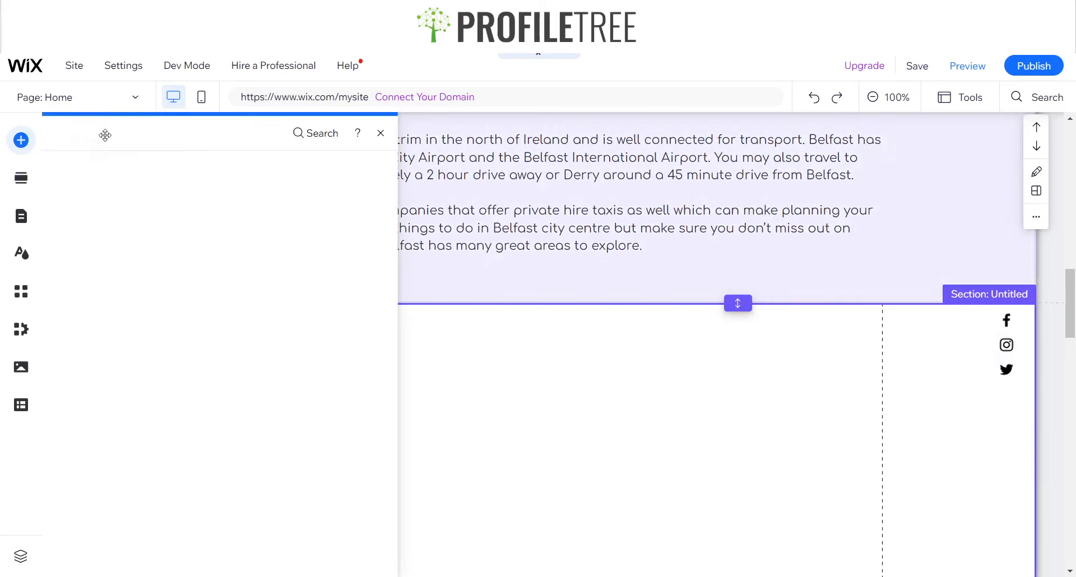
{"action": "left_click", "coordinate": [67, 468]}
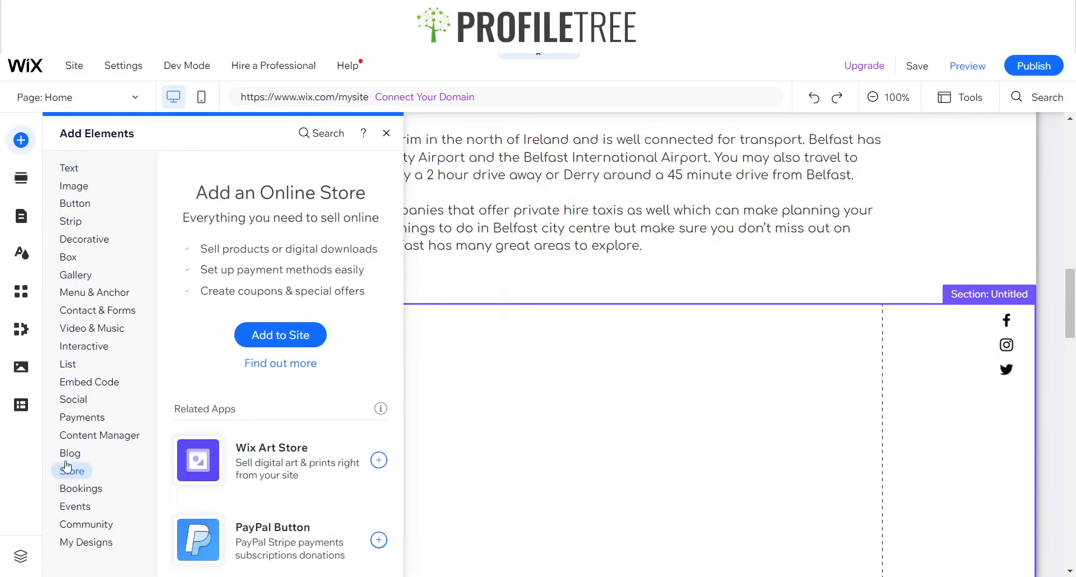
{"action": "left_click", "coordinate": [67, 457]}
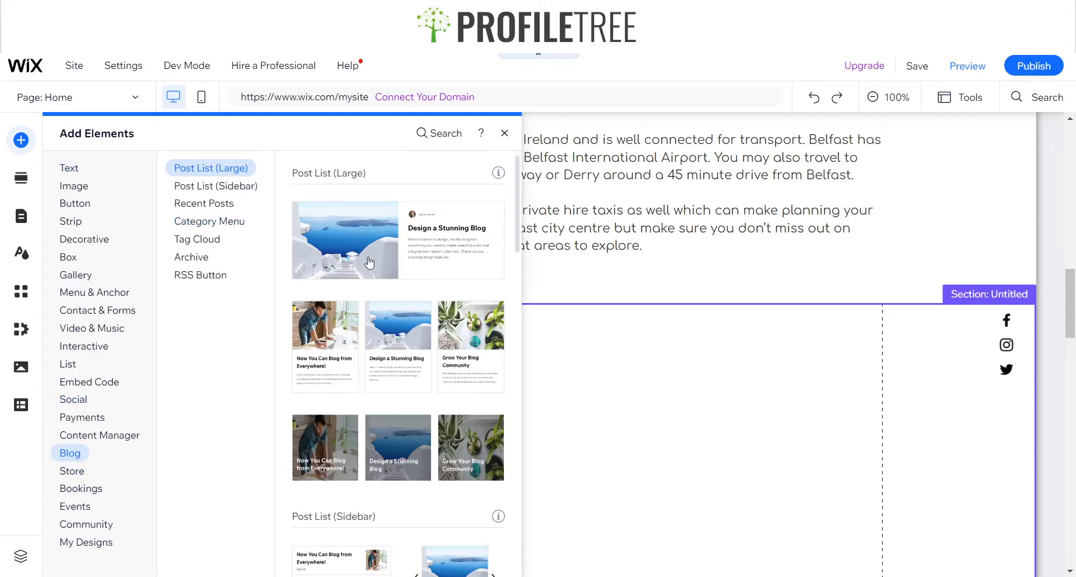
{"action": "scroll", "coordinate": [355, 471], "scroll_direction": "down", "scroll_amount": 3}
{"action": "scroll", "coordinate": [348, 250], "scroll_direction": "up", "scroll_amount": 3}
{"action": "left_click", "coordinate": [337, 353]}
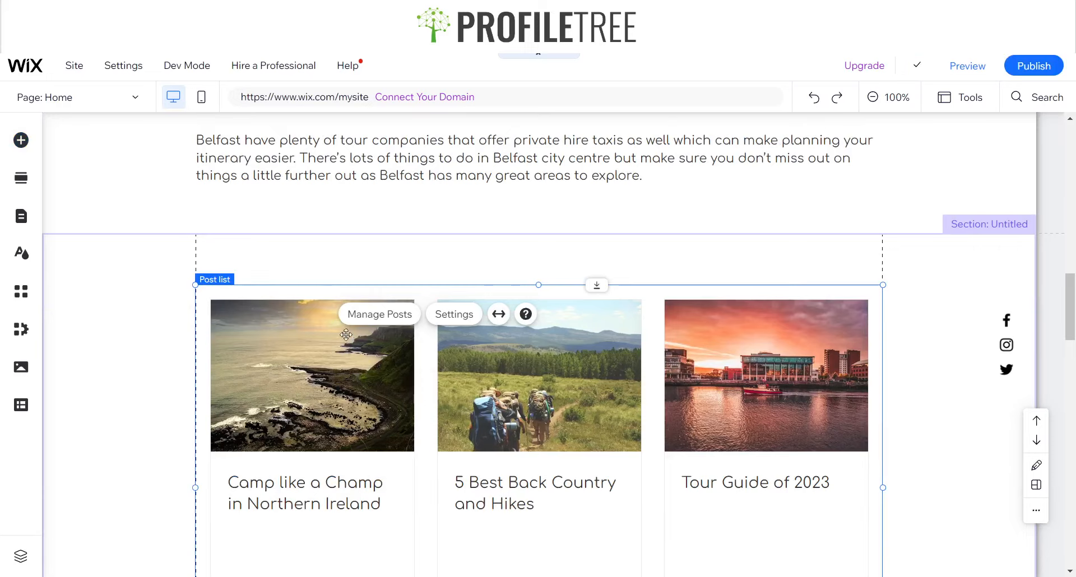
Stretch the post list to full width and give it 80 px margins
{"action": "scroll", "coordinate": [396, 361], "scroll_direction": "down", "scroll_amount": 6}
{"action": "scroll", "coordinate": [300, 294], "scroll_direction": "up", "scroll_amount": 3}
{"action": "scroll", "coordinate": [300, 294], "scroll_direction": "up", "scroll_amount": 4}
{"action": "left_click", "coordinate": [498, 313]}
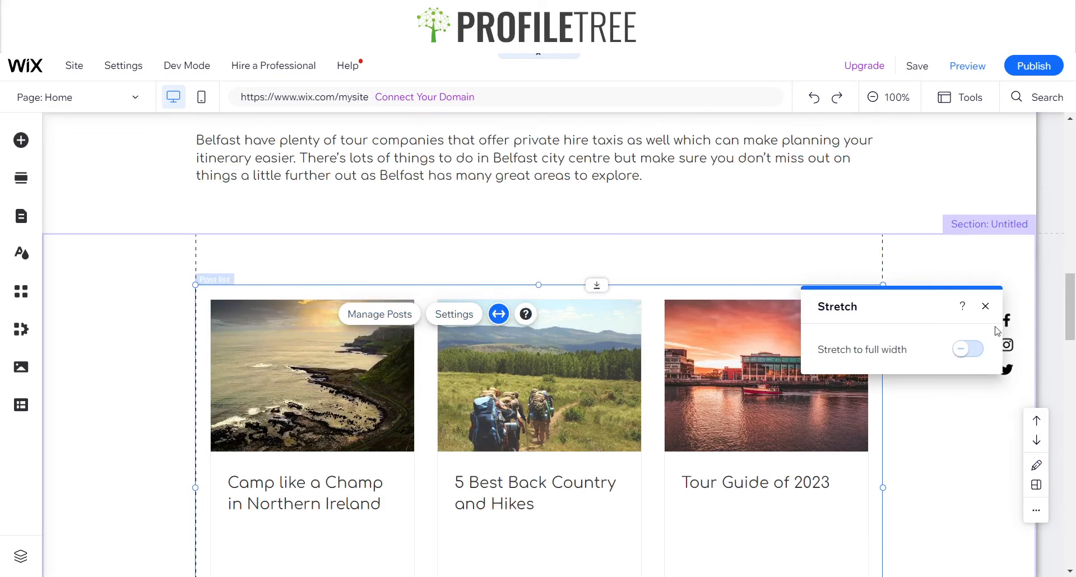
{"action": "left_click", "coordinate": [968, 349]}
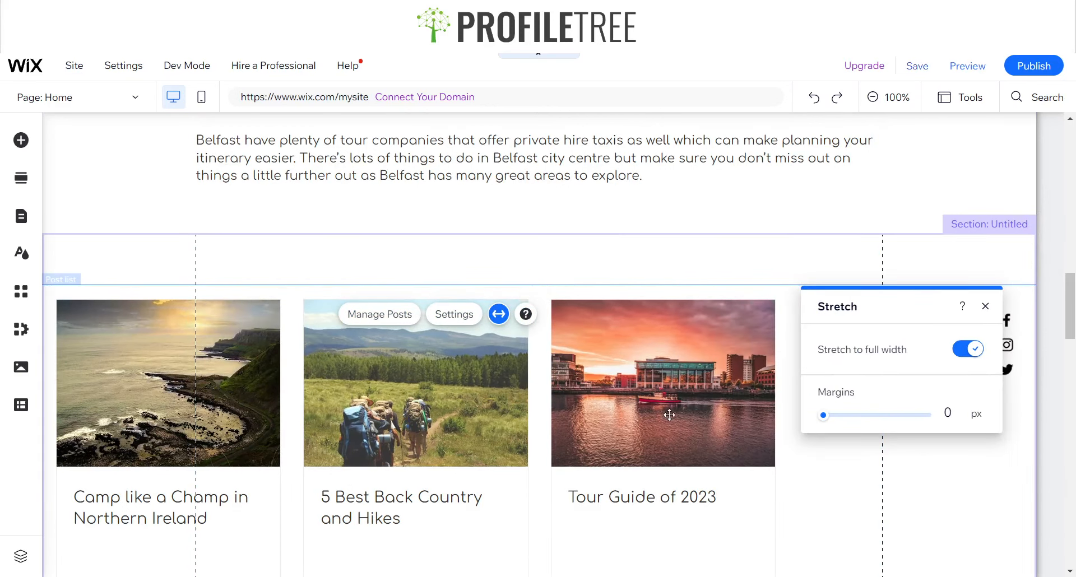
{"action": "left_click", "coordinate": [984, 306]}
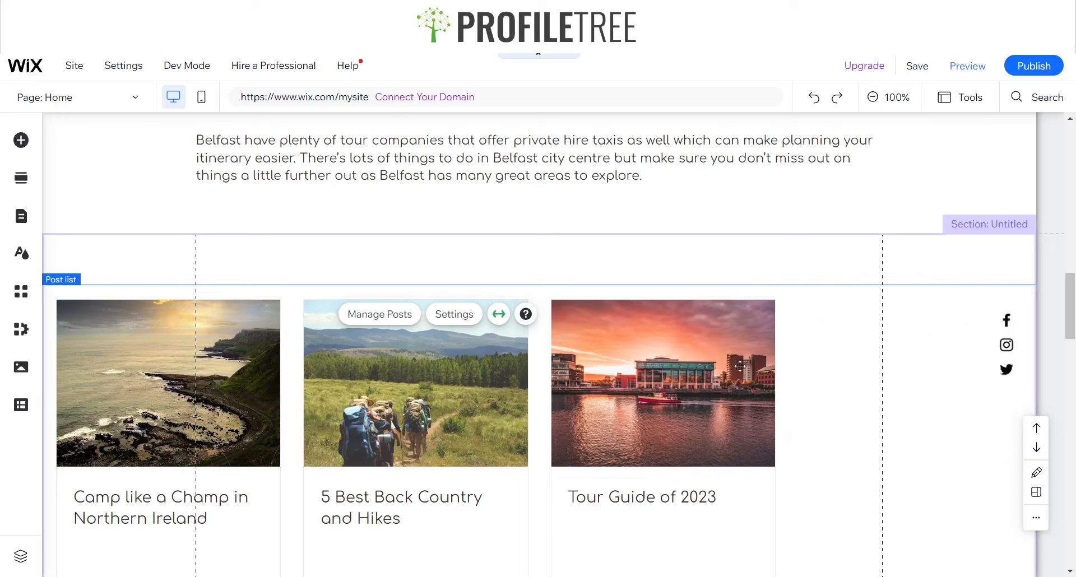
{"action": "left_click", "coordinate": [498, 314]}
{"action": "left_click", "coordinate": [980, 403]}
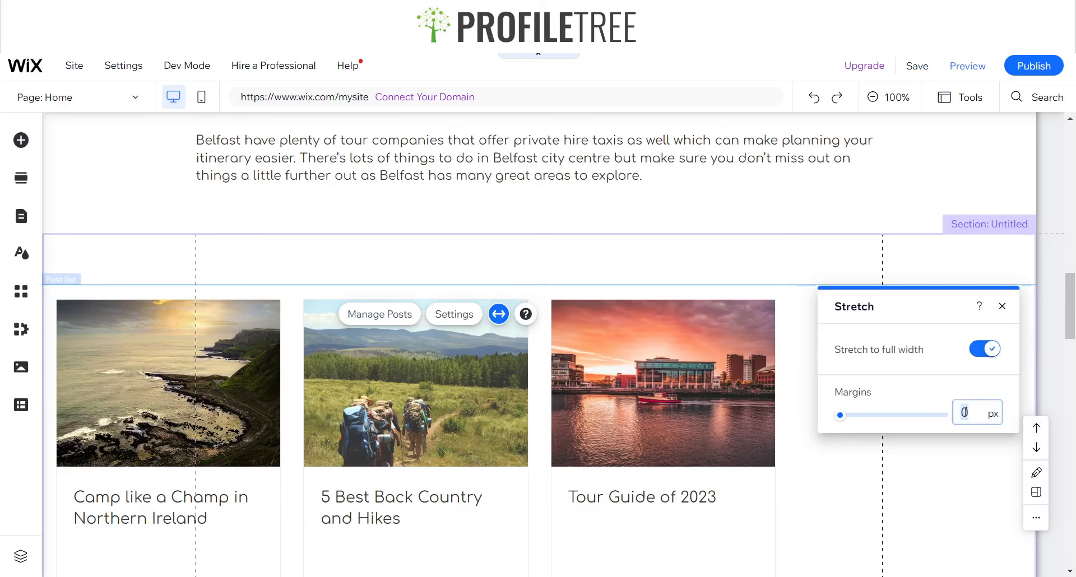
{"action": "type", "text": "80"}
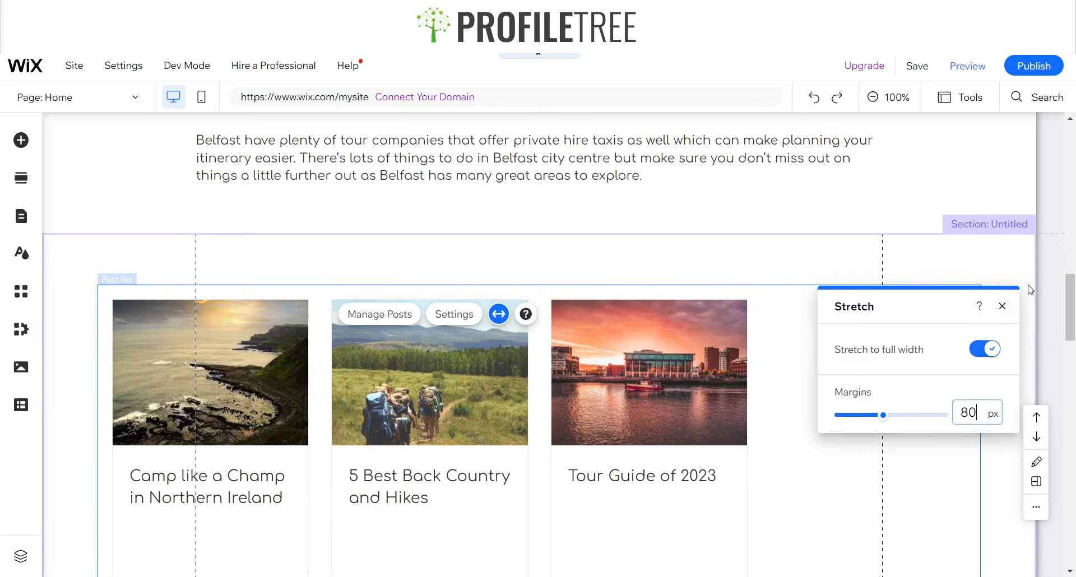
{"action": "left_click", "coordinate": [1003, 307]}
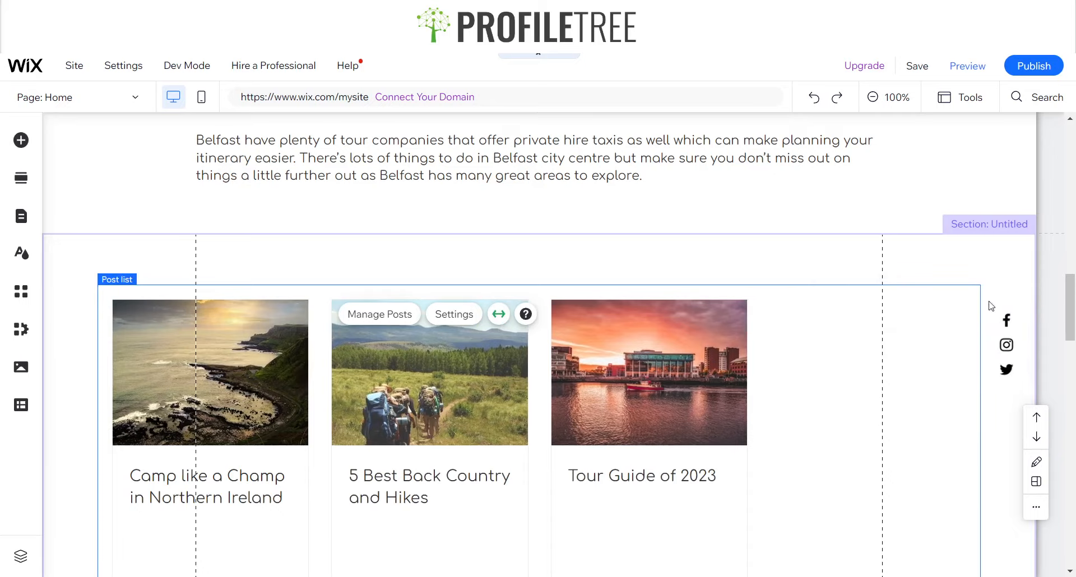
Set the post list to show 5 posts
{"action": "left_click", "coordinate": [381, 318]}
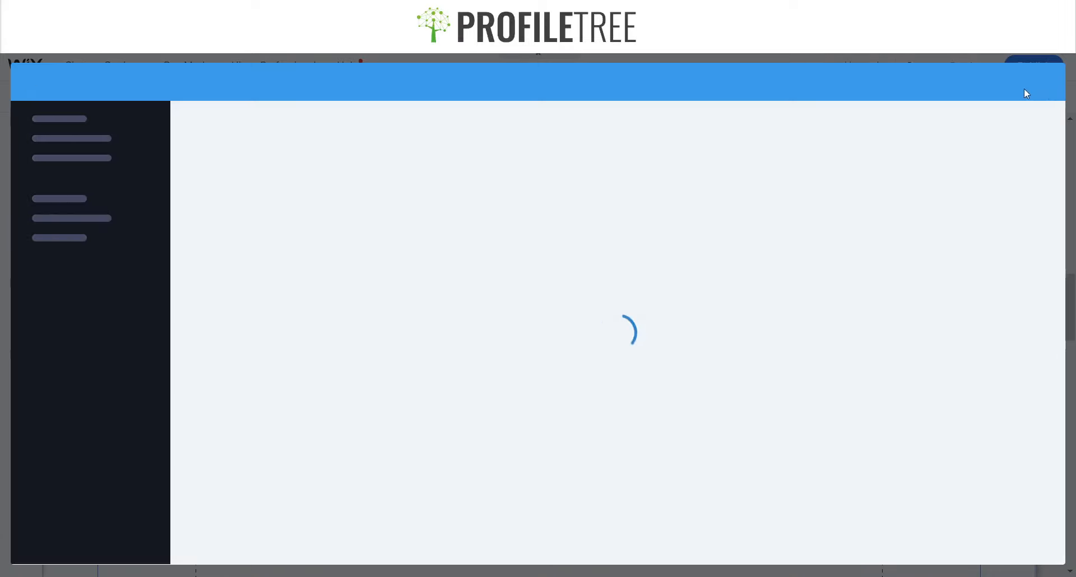
{"action": "left_click", "coordinate": [1045, 84]}
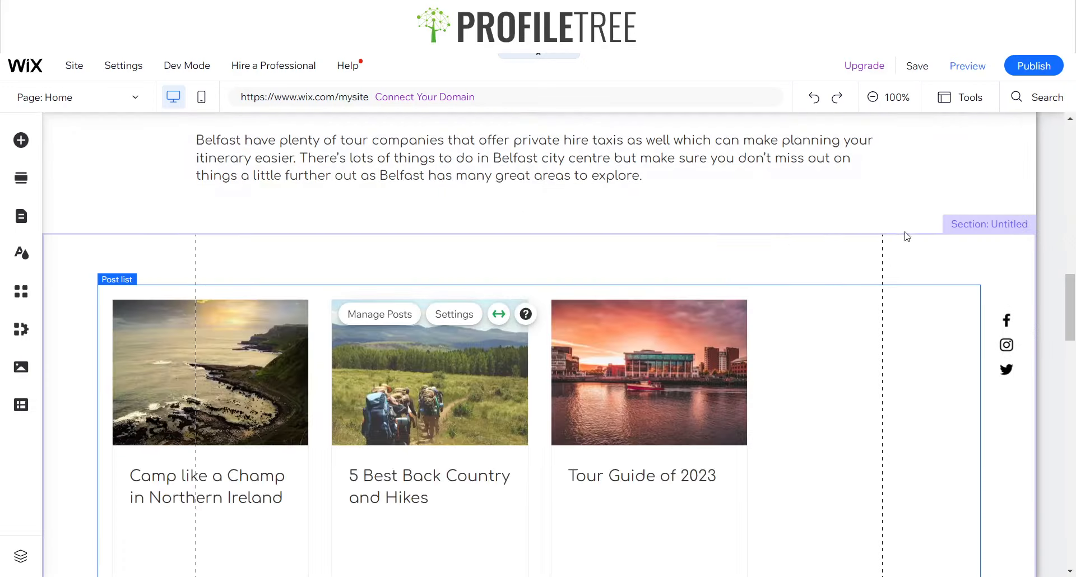
{"action": "left_click", "coordinate": [455, 314]}
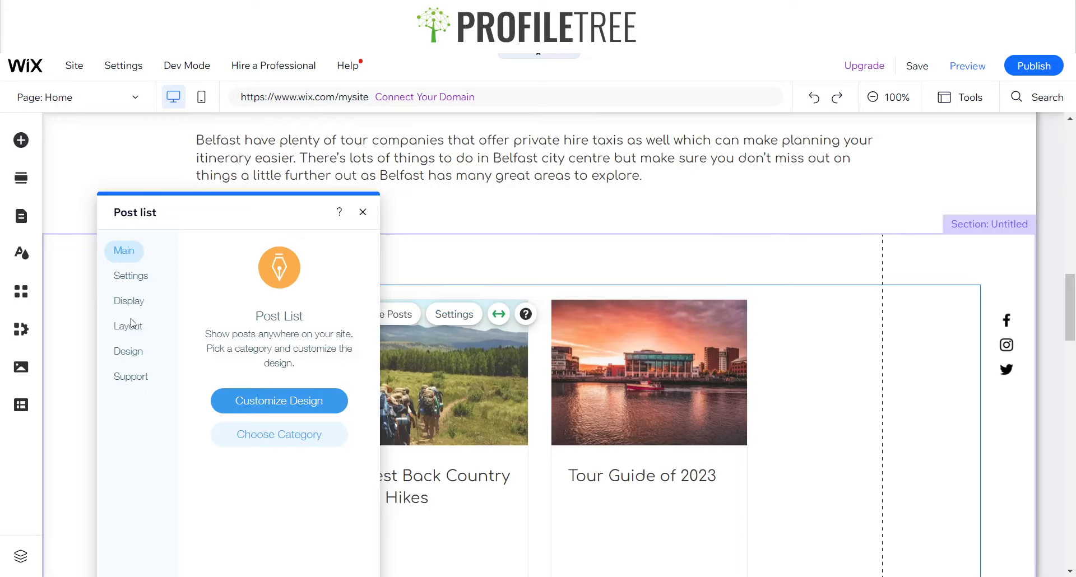
{"action": "left_click", "coordinate": [128, 306]}
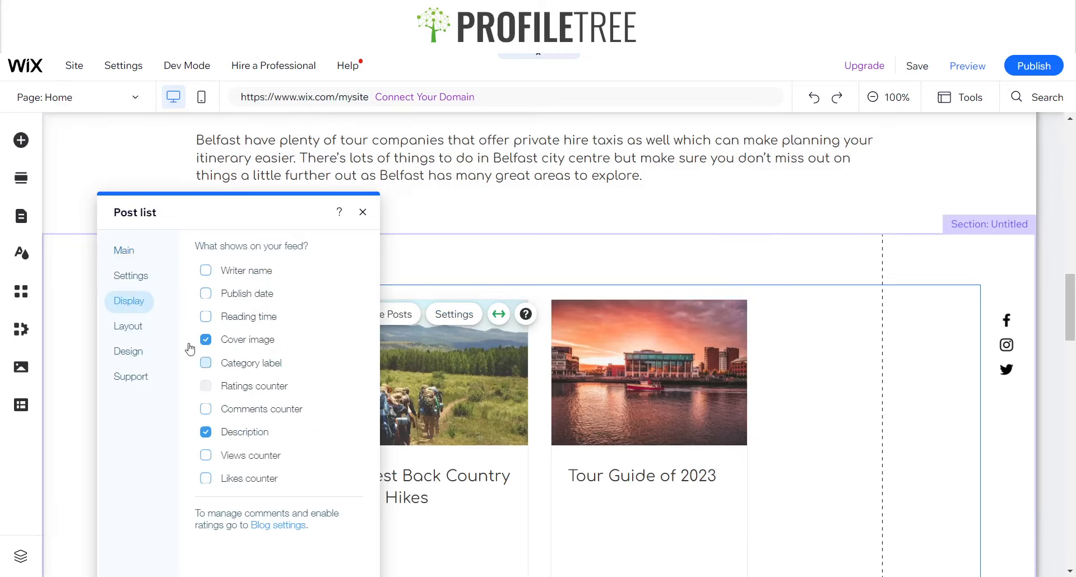
{"action": "left_click", "coordinate": [135, 278]}
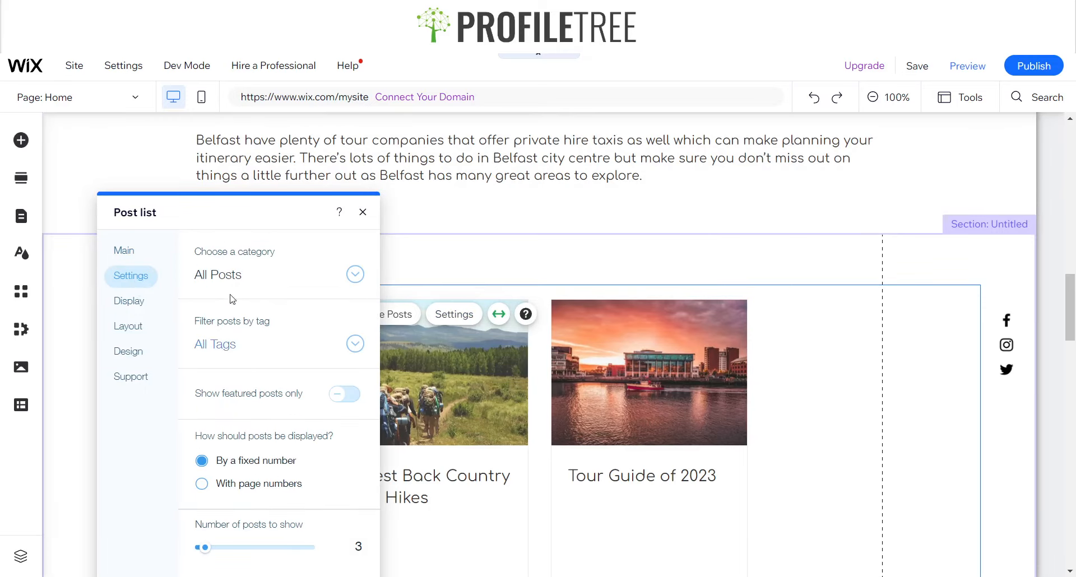
{"action": "left_click_drag", "start_coordinate": [243, 218], "coordinate": [465, 145]}
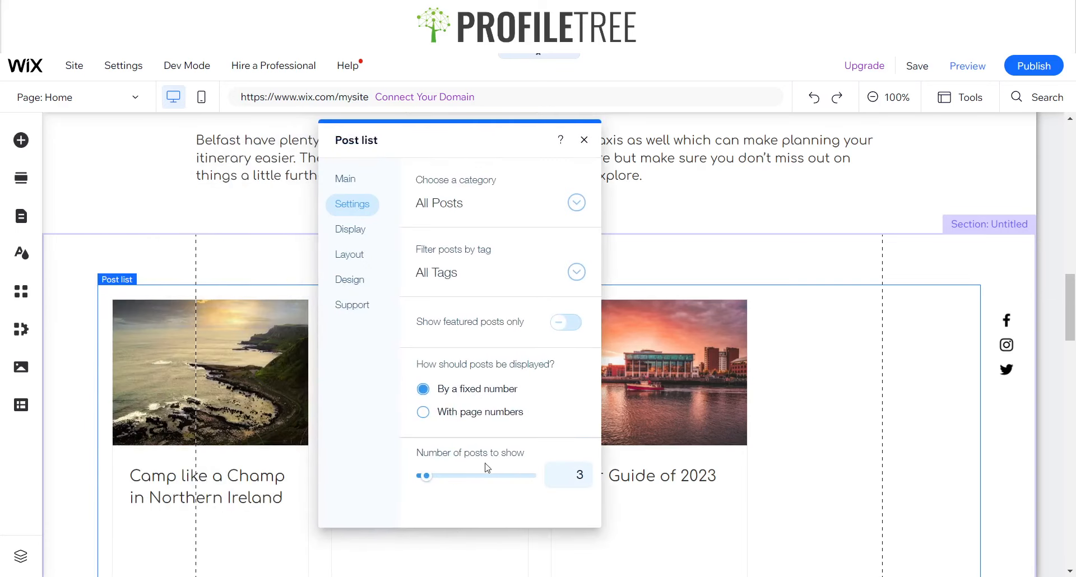
{"action": "left_click", "coordinate": [575, 474]}
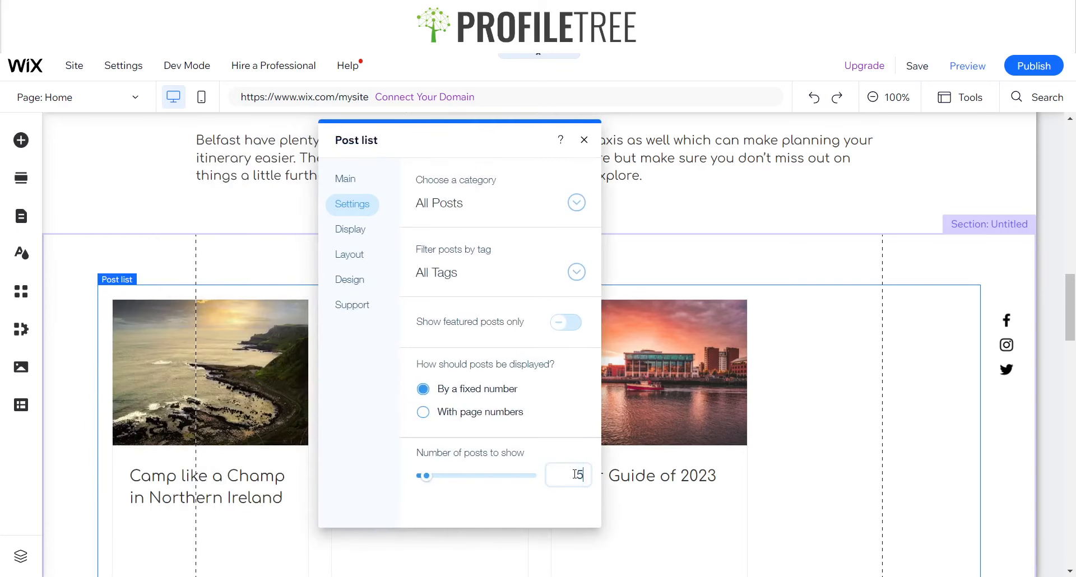
{"action": "left_click", "coordinate": [748, 457]}
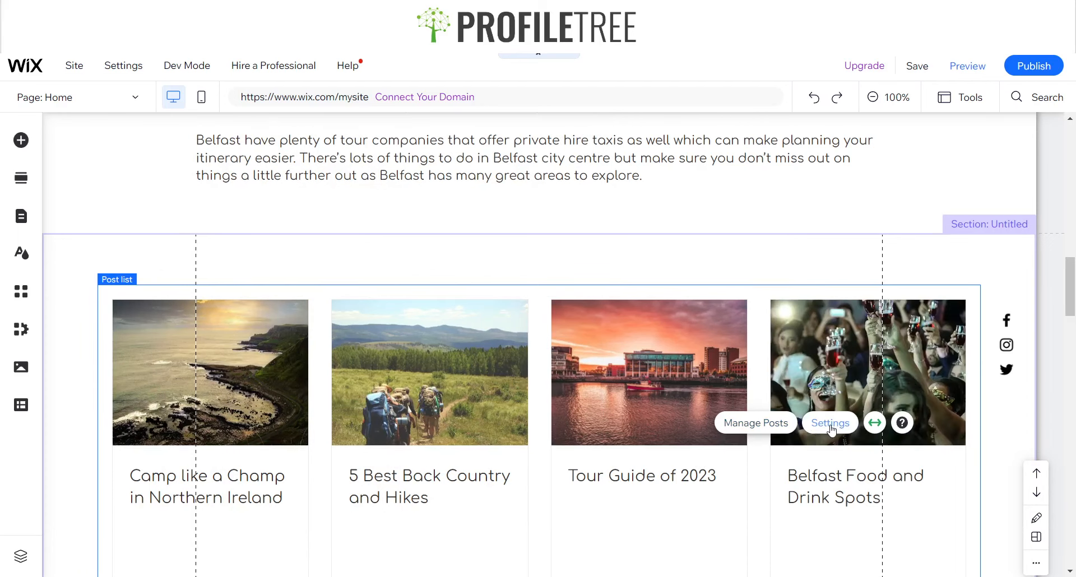
Set the post list's image ratio to 1:1 in its layout settings
{"action": "scroll", "coordinate": [732, 409], "scroll_direction": "down", "scroll_amount": 3}
{"action": "scroll", "coordinate": [566, 398], "scroll_direction": "up", "scroll_amount": 3}
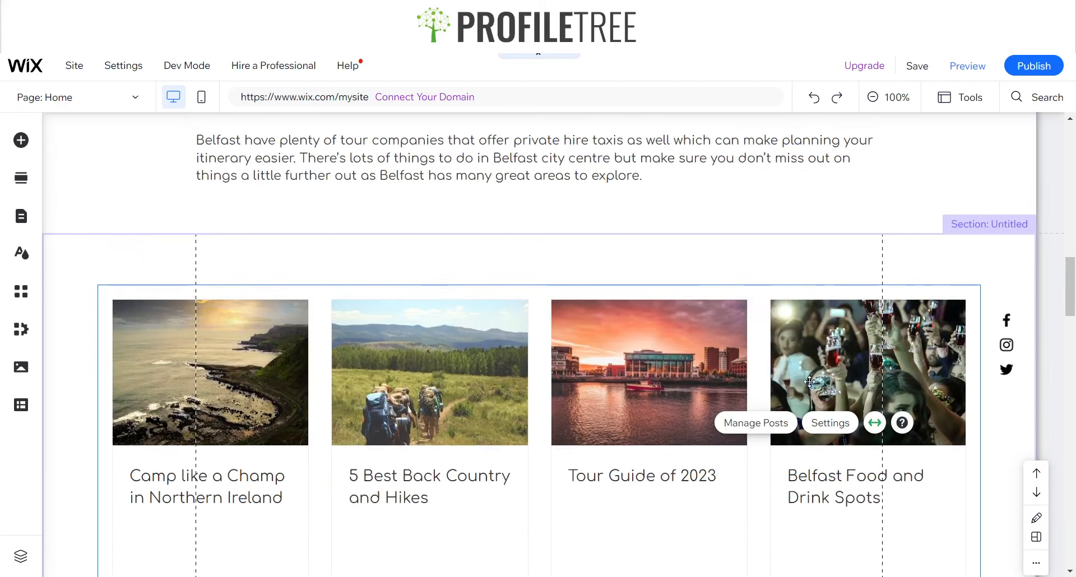
{"action": "left_click", "coordinate": [830, 423]}
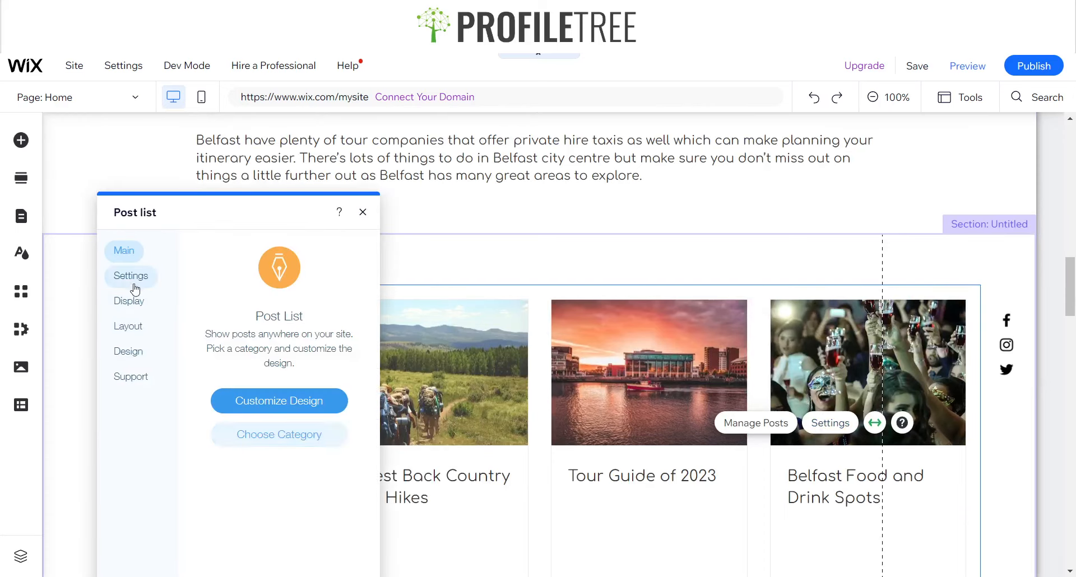
{"action": "left_click", "coordinate": [135, 278]}
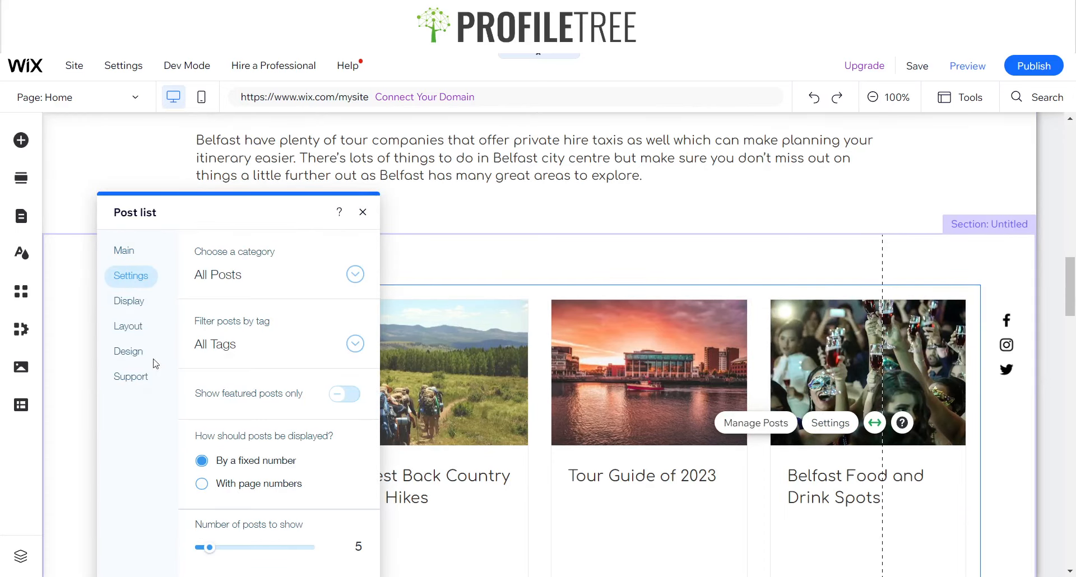
{"action": "left_click", "coordinate": [128, 301]}
{"action": "left_click", "coordinate": [129, 327]}
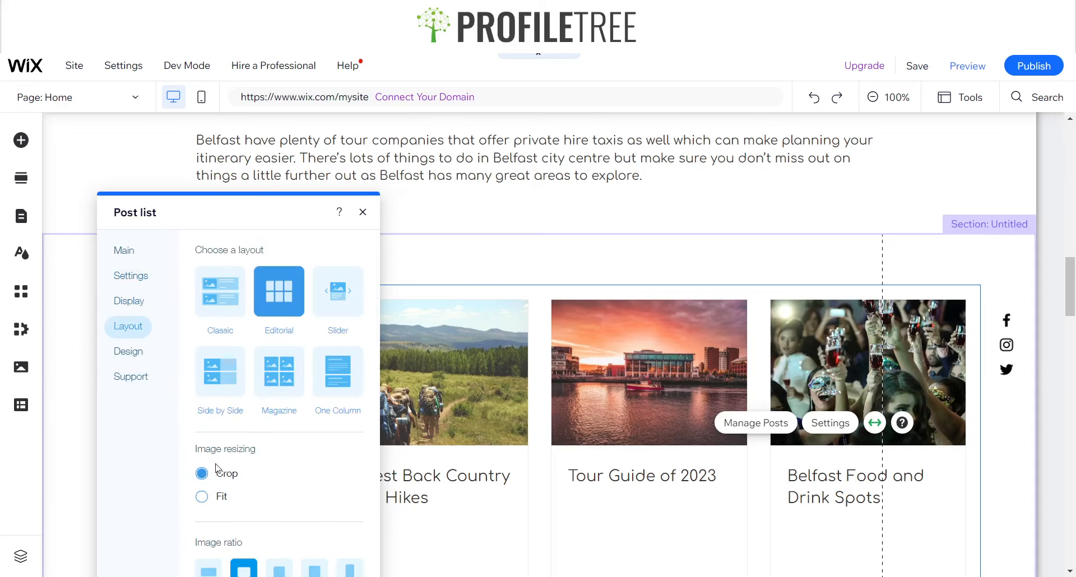
{"action": "scroll", "coordinate": [280, 392], "scroll_direction": "down", "scroll_amount": 5}
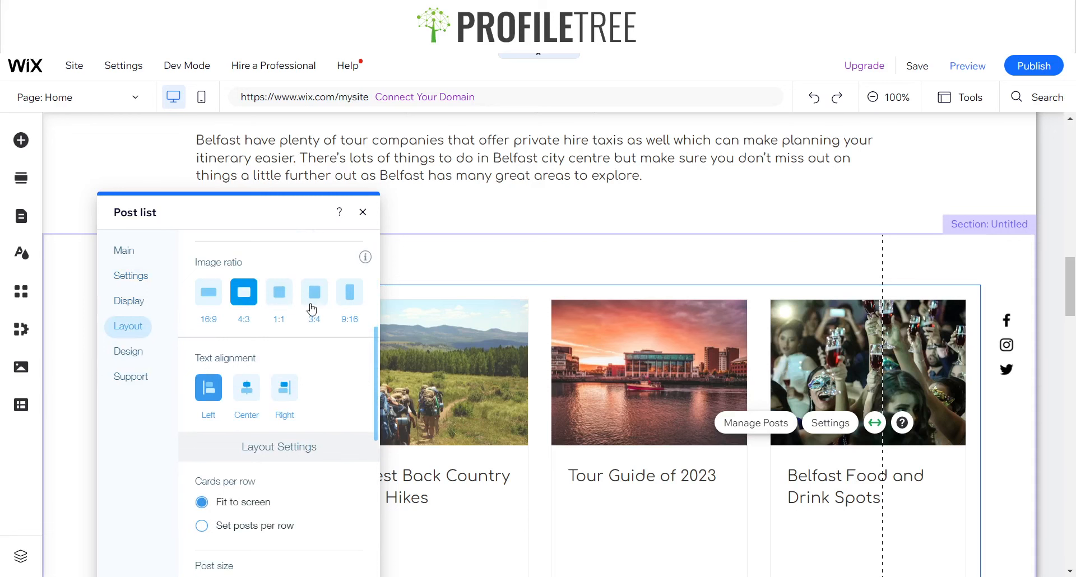
{"action": "left_click", "coordinate": [313, 309]}
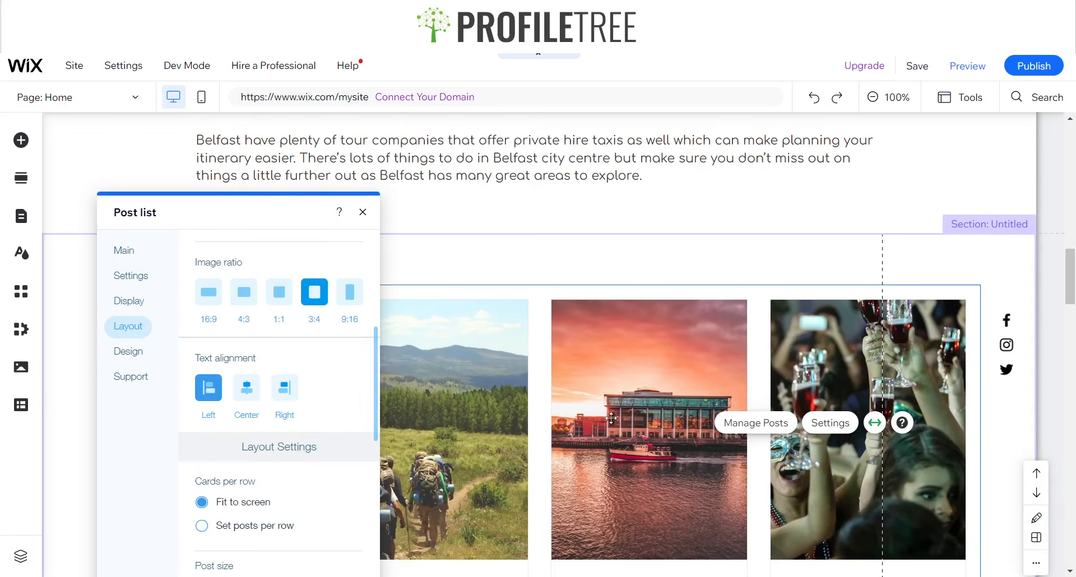
{"action": "scroll", "coordinate": [644, 426], "scroll_direction": "down", "scroll_amount": 5}
{"action": "scroll", "coordinate": [541, 389], "scroll_direction": "up", "scroll_amount": 1}
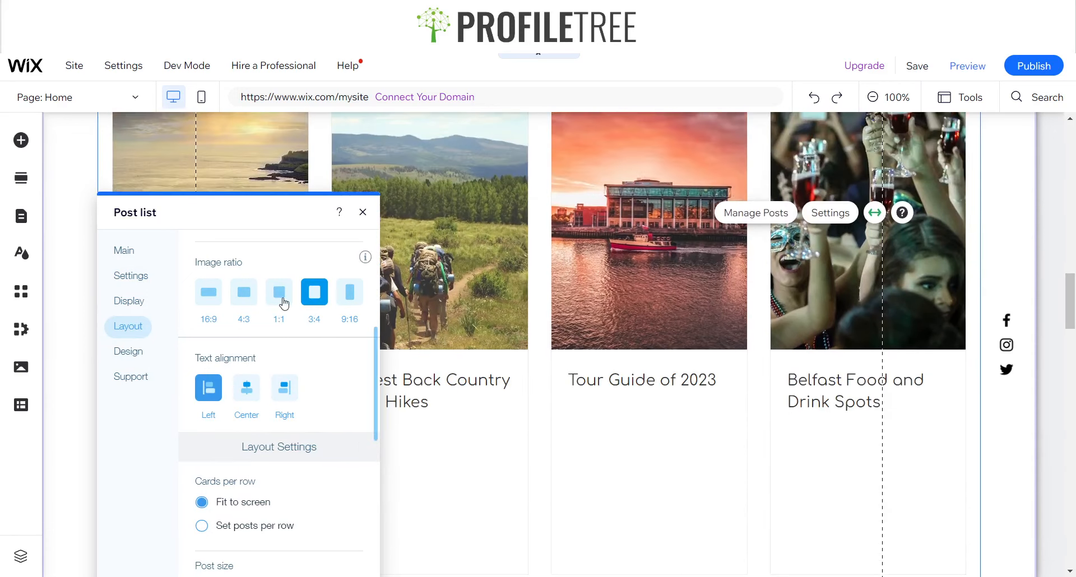
{"action": "left_click", "coordinate": [284, 303]}
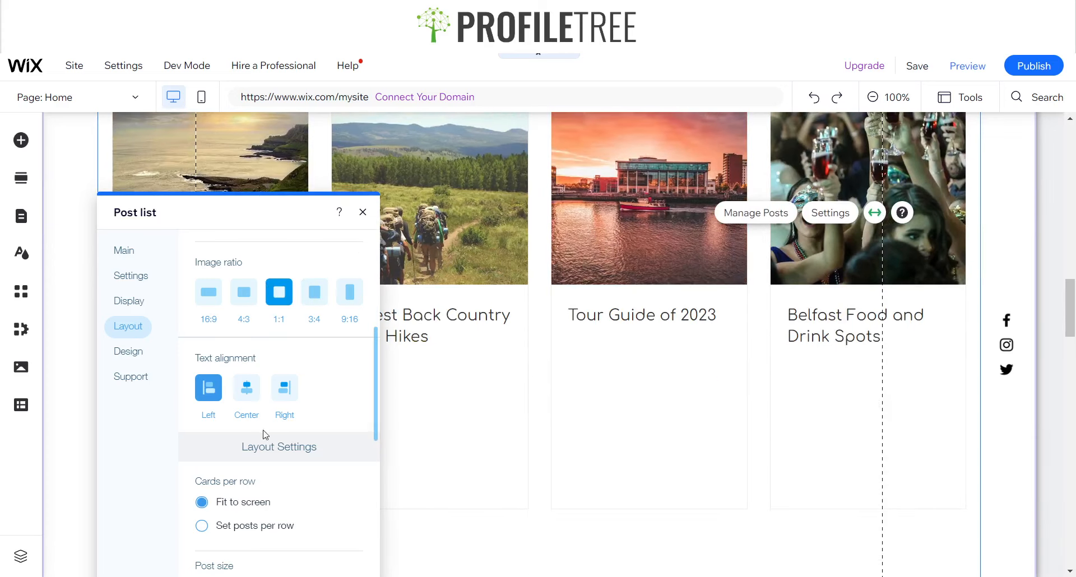
Set the post list to show 5 posts per row
{"action": "scroll", "coordinate": [364, 434], "scroll_direction": "down", "scroll_amount": 5}
{"action": "scroll", "coordinate": [196, 408], "scroll_direction": "up", "scroll_amount": 3}
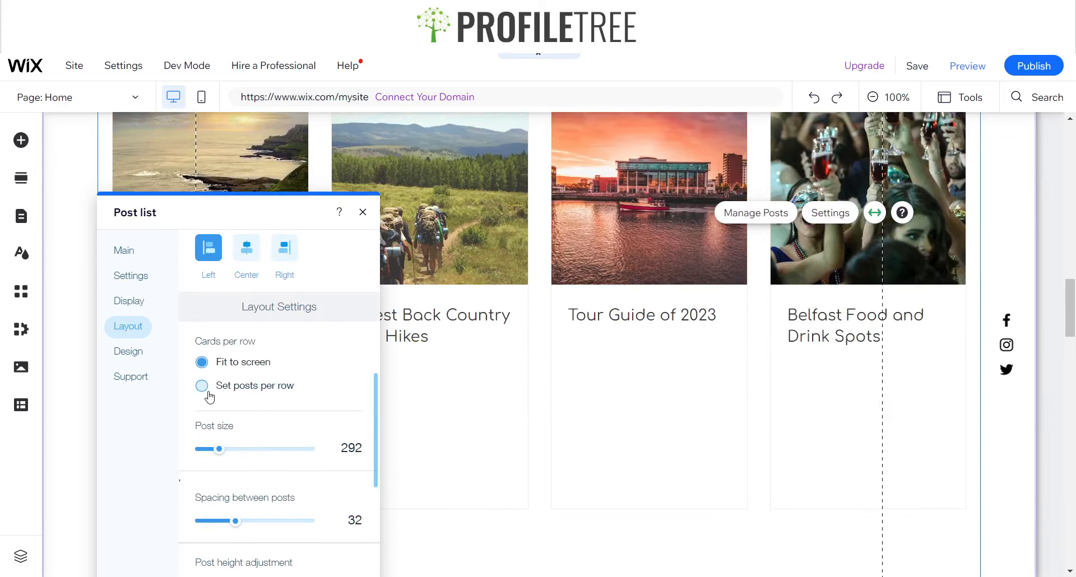
{"action": "left_click", "coordinate": [202, 385]}
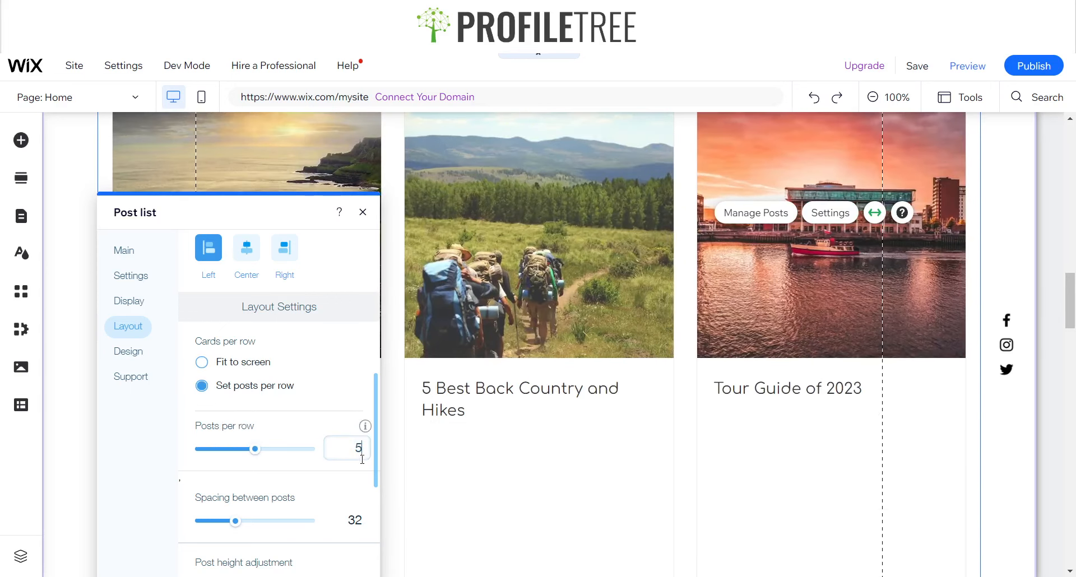
{"action": "left_click", "coordinate": [446, 456]}
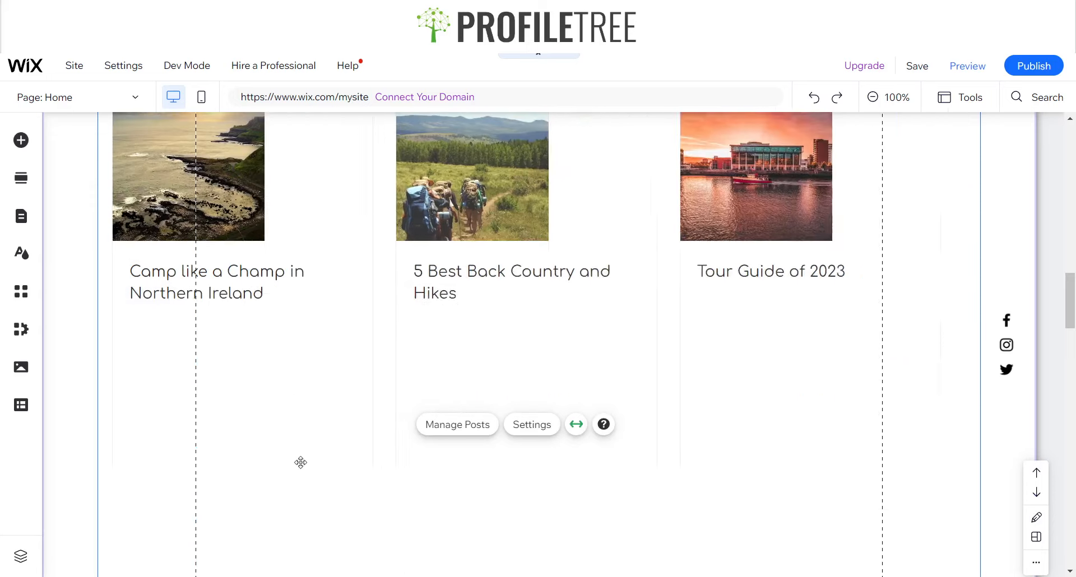
Preview the Home page to check the post list
{"action": "scroll", "coordinate": [583, 392], "scroll_direction": "up", "scroll_amount": 3}
{"action": "scroll", "coordinate": [473, 385], "scroll_direction": "down", "scroll_amount": 5}
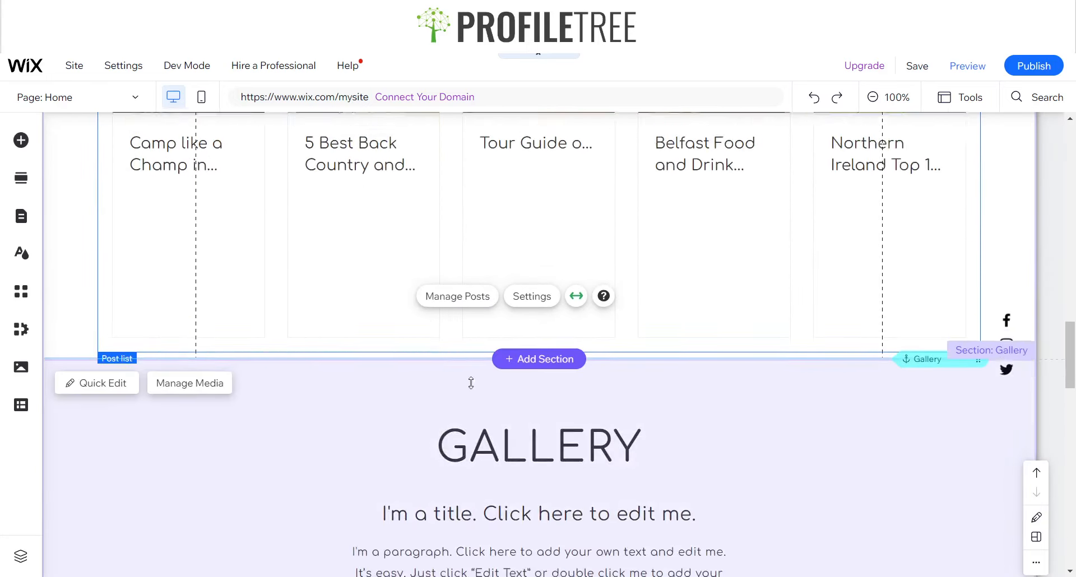
{"action": "scroll", "coordinate": [470, 383], "scroll_direction": "up", "scroll_amount": 7}
{"action": "scroll", "coordinate": [667, 348], "scroll_direction": "down", "scroll_amount": 4}
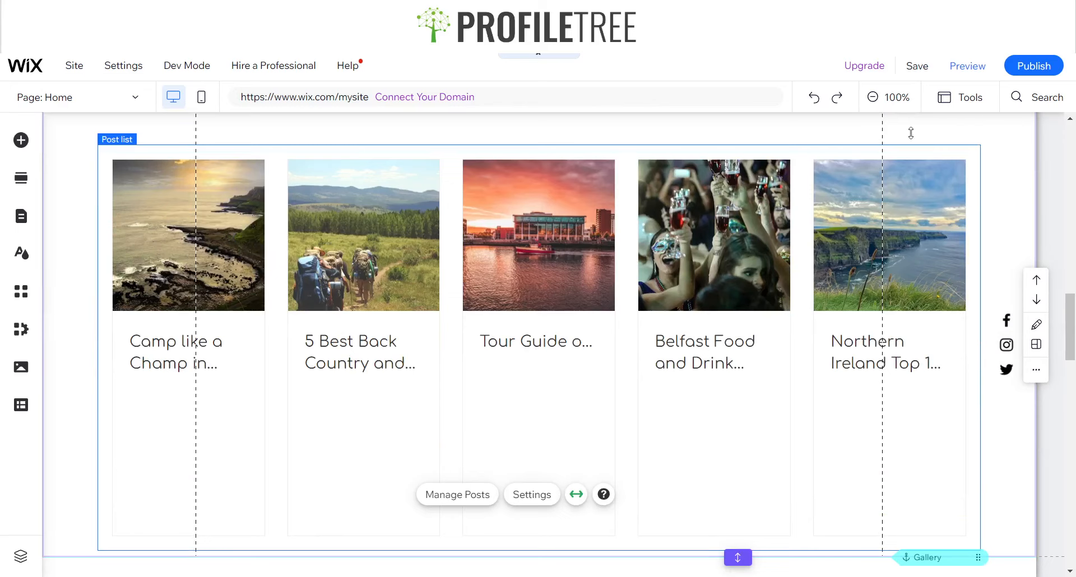
{"action": "left_click", "coordinate": [967, 65]}
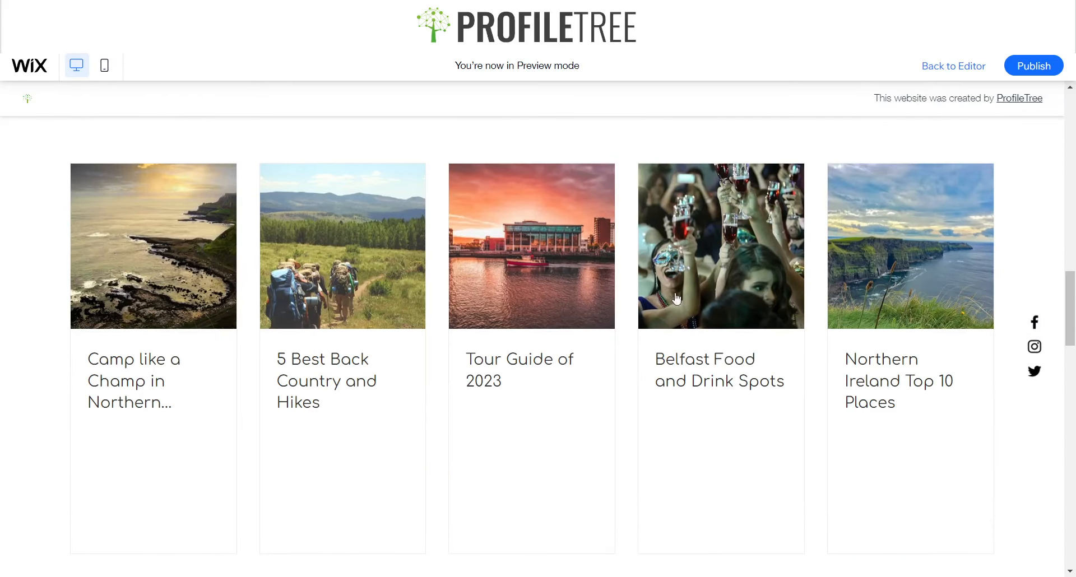
{"action": "scroll", "coordinate": [428, 374], "scroll_direction": "down", "scroll_amount": 3}
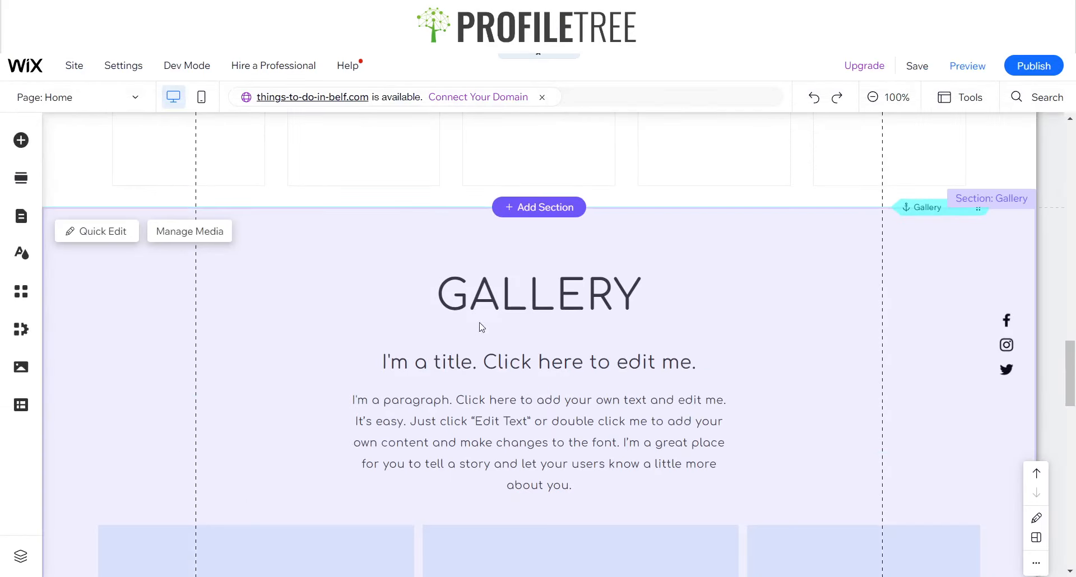
{"action": "scroll", "coordinate": [392, 481], "scroll_direction": "down", "scroll_amount": 5}
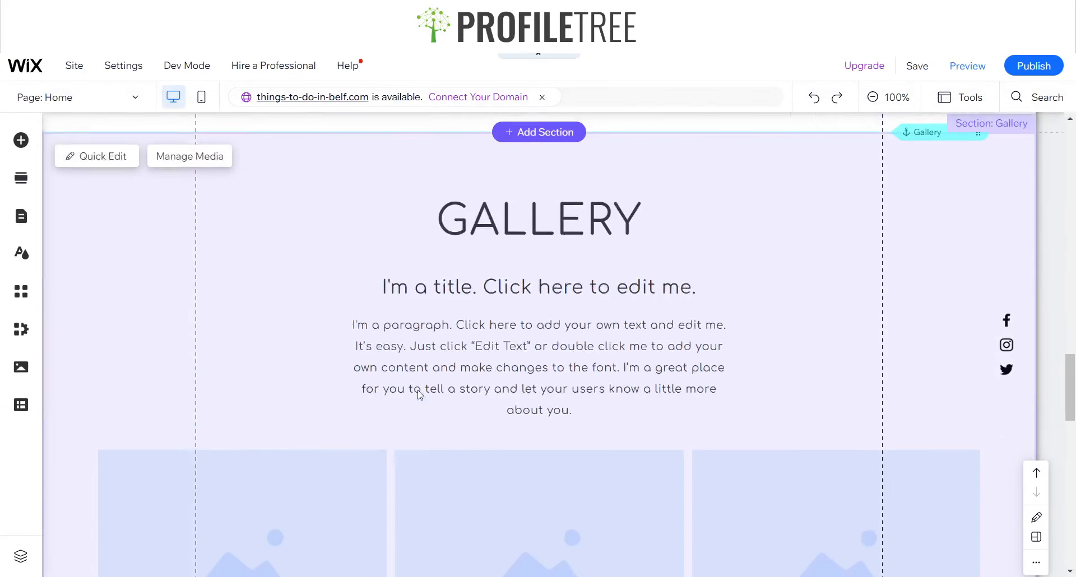
Reopen the post list's layout settings and set the image ratio to 4:3
{"action": "scroll", "coordinate": [415, 336], "scroll_direction": "up", "scroll_amount": 5}
{"action": "left_click", "coordinate": [376, 281]}
{"action": "left_click", "coordinate": [373, 276]}
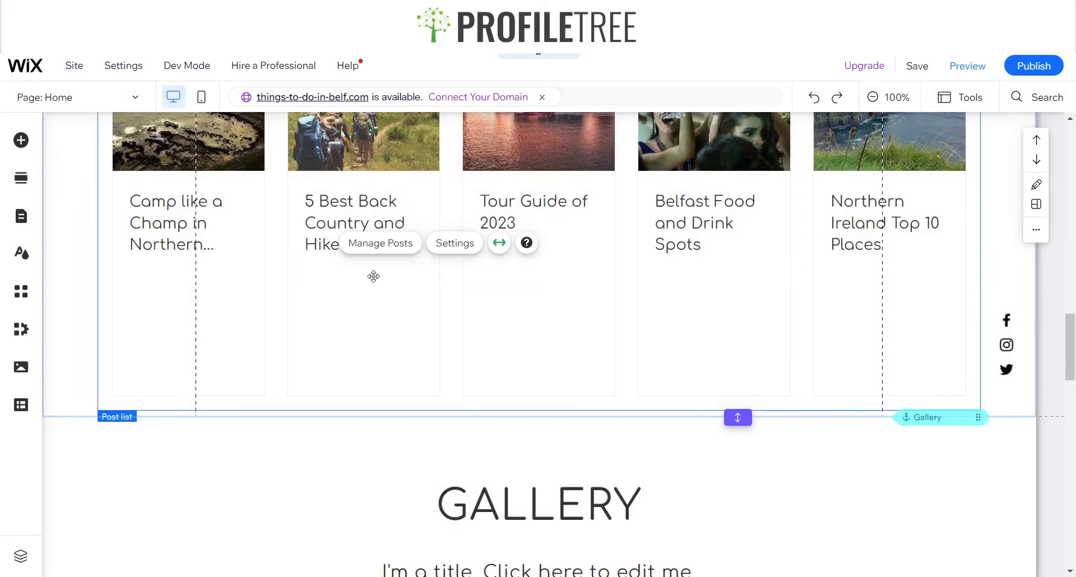
{"action": "left_click", "coordinate": [440, 255]}
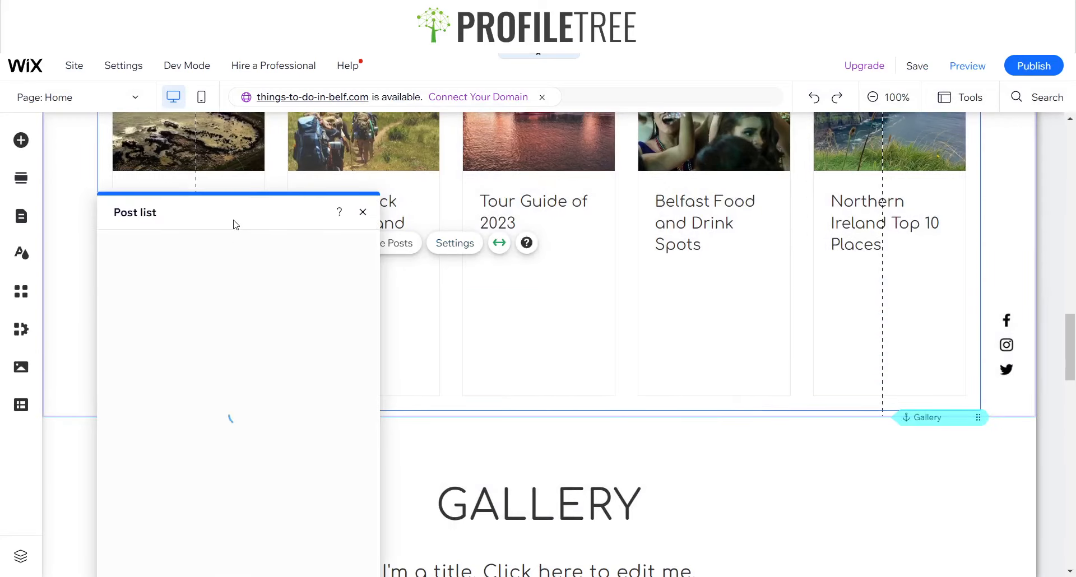
{"action": "left_click_drag", "start_coordinate": [251, 221], "coordinate": [452, 144]}
{"action": "left_click", "coordinate": [325, 205]}
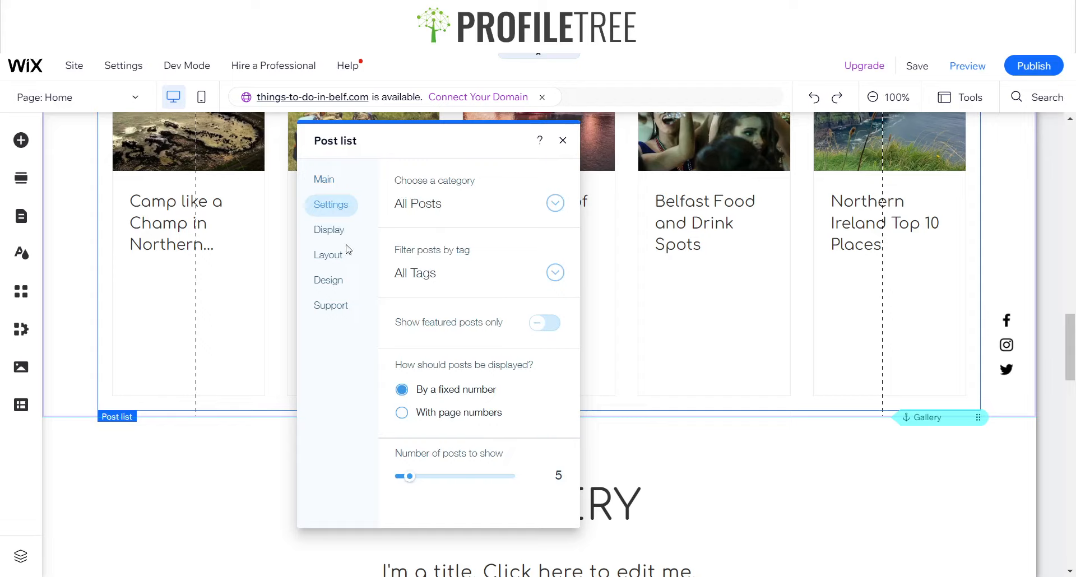
{"action": "left_click", "coordinate": [330, 230]}
{"action": "left_click", "coordinate": [328, 255]}
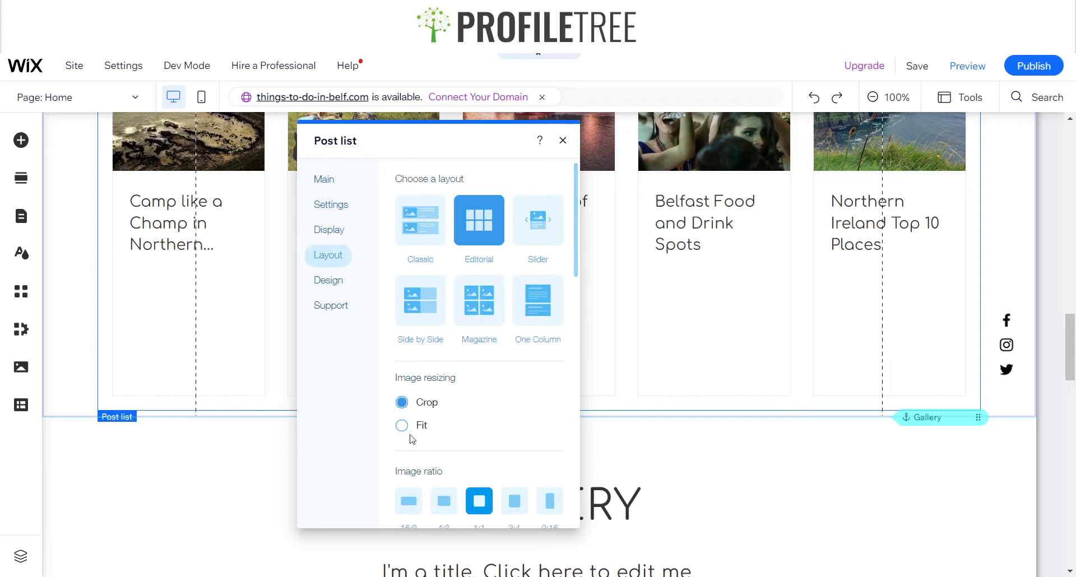
{"action": "scroll", "coordinate": [465, 436], "scroll_direction": "down", "scroll_amount": 1}
{"action": "left_click", "coordinate": [442, 434]}
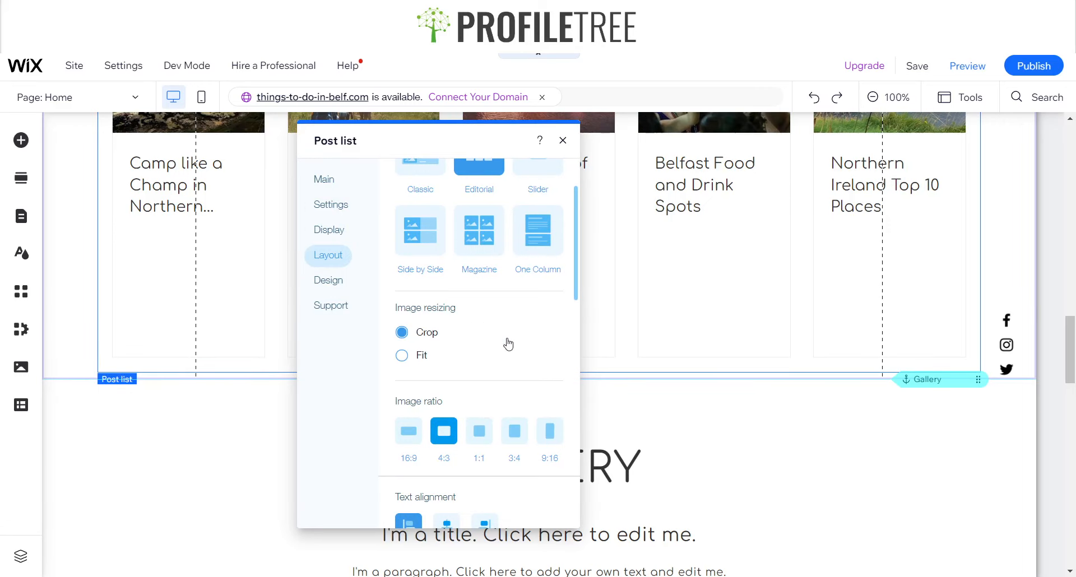
Show the writer name and publish date on each post in the post list's display settings
{"action": "scroll", "coordinate": [473, 392], "scroll_direction": "up", "scroll_amount": 1}
{"action": "scroll", "coordinate": [477, 413], "scroll_direction": "down", "scroll_amount": 3}
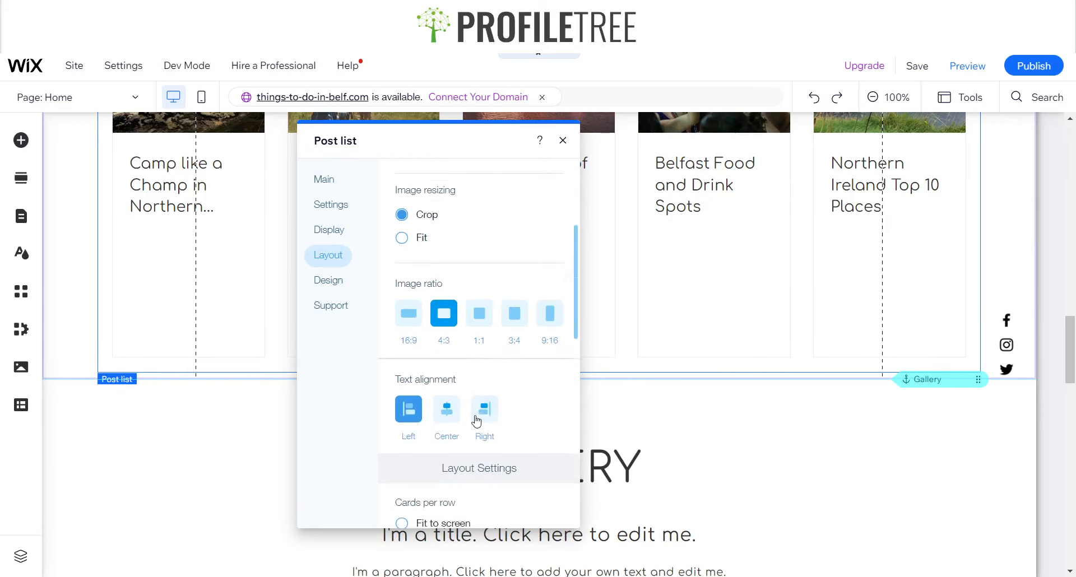
{"action": "scroll", "coordinate": [470, 414], "scroll_direction": "up", "scroll_amount": 3}
{"action": "scroll", "coordinate": [471, 415], "scroll_direction": "down", "scroll_amount": 5}
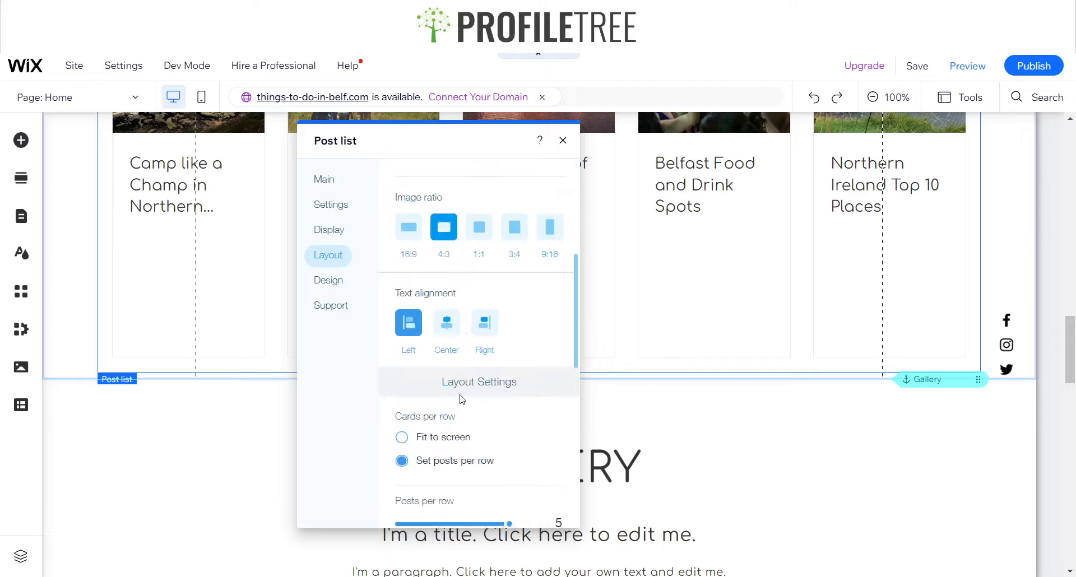
{"action": "left_click", "coordinate": [324, 179]}
{"action": "left_click", "coordinate": [325, 206]}
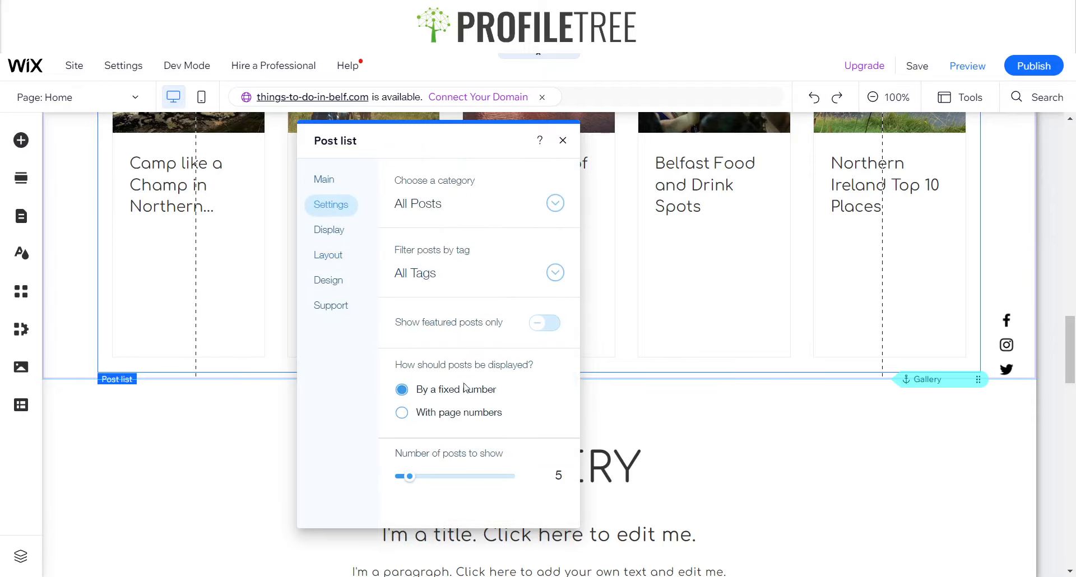
{"action": "left_click", "coordinate": [329, 230]}
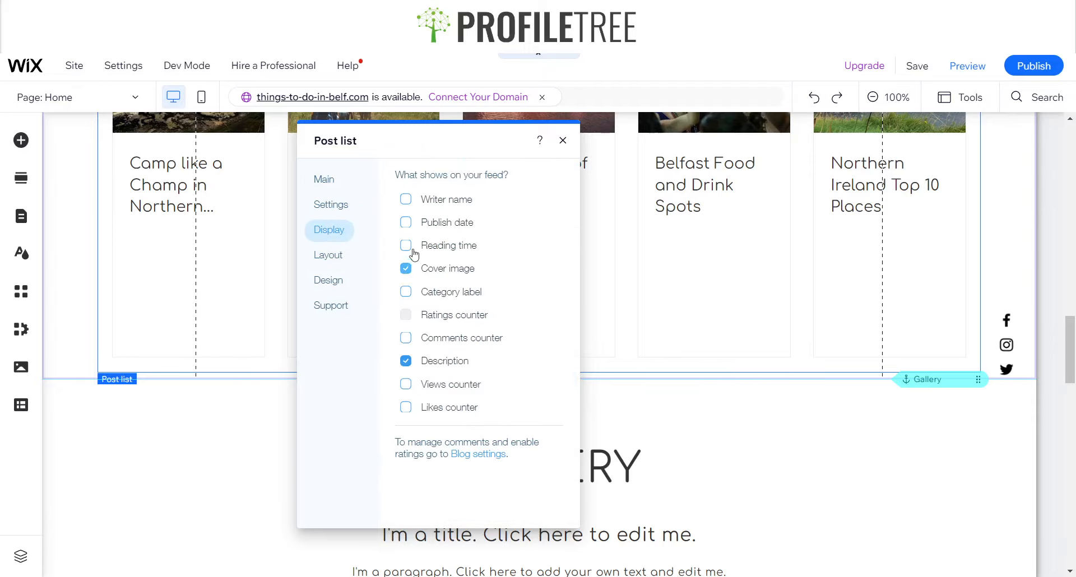
{"action": "left_click", "coordinate": [405, 200]}
{"action": "left_click", "coordinate": [426, 227]}
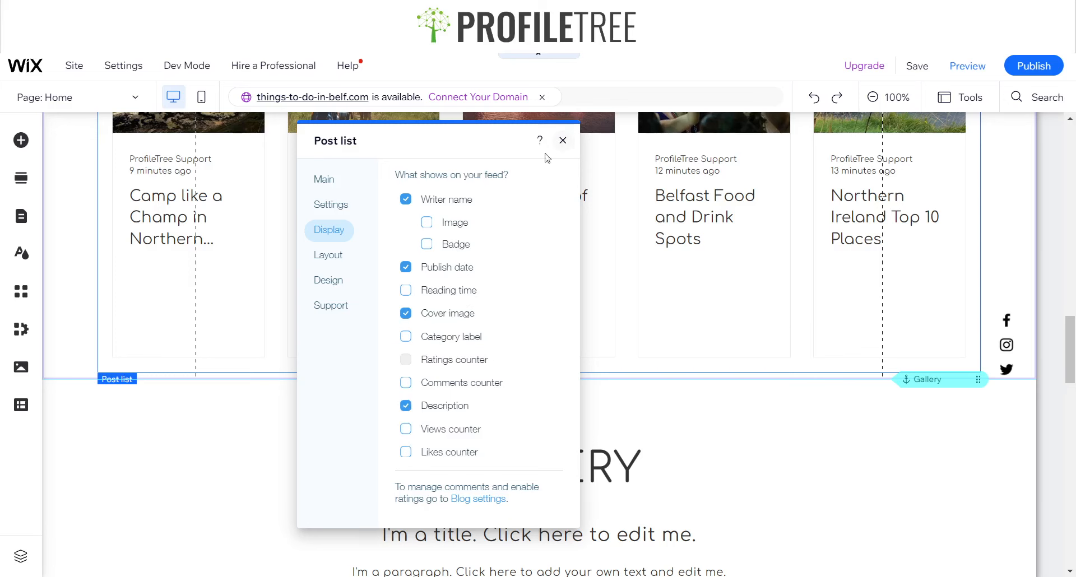
{"action": "left_click", "coordinate": [563, 140]}
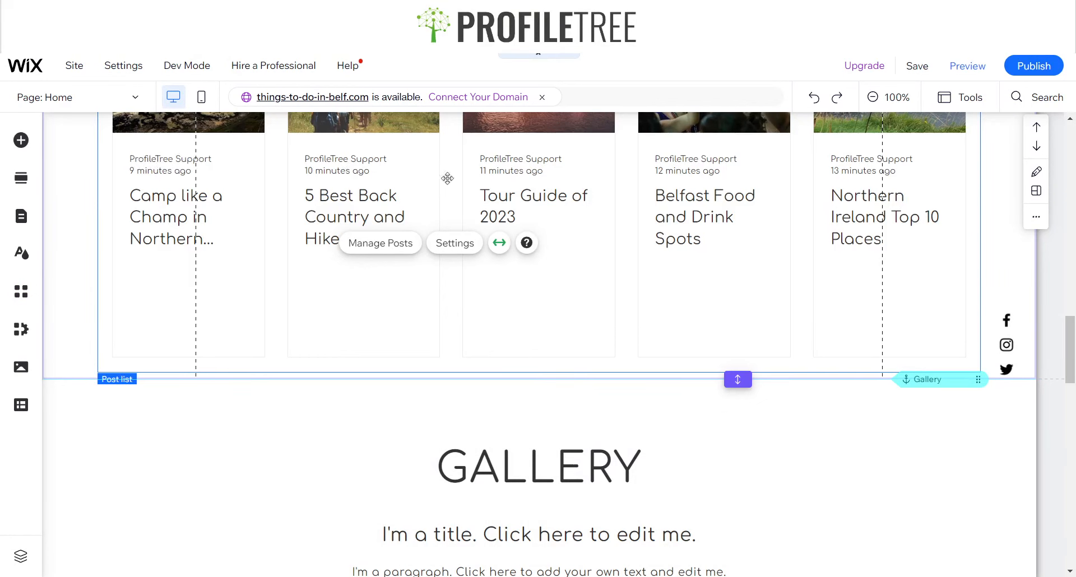
Preview the site and test the header search bar with the query Northern Ireland
{"action": "scroll", "coordinate": [562, 343], "scroll_direction": "down", "scroll_amount": 2}
{"action": "scroll", "coordinate": [392, 359], "scroll_direction": "up", "scroll_amount": 8}
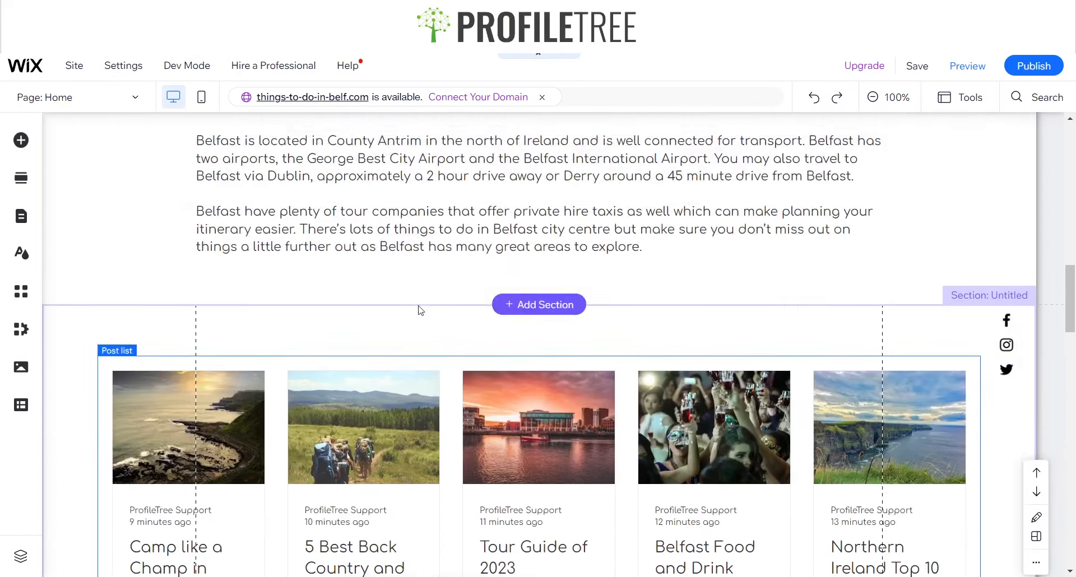
{"action": "scroll", "coordinate": [420, 310], "scroll_direction": "down", "scroll_amount": 5}
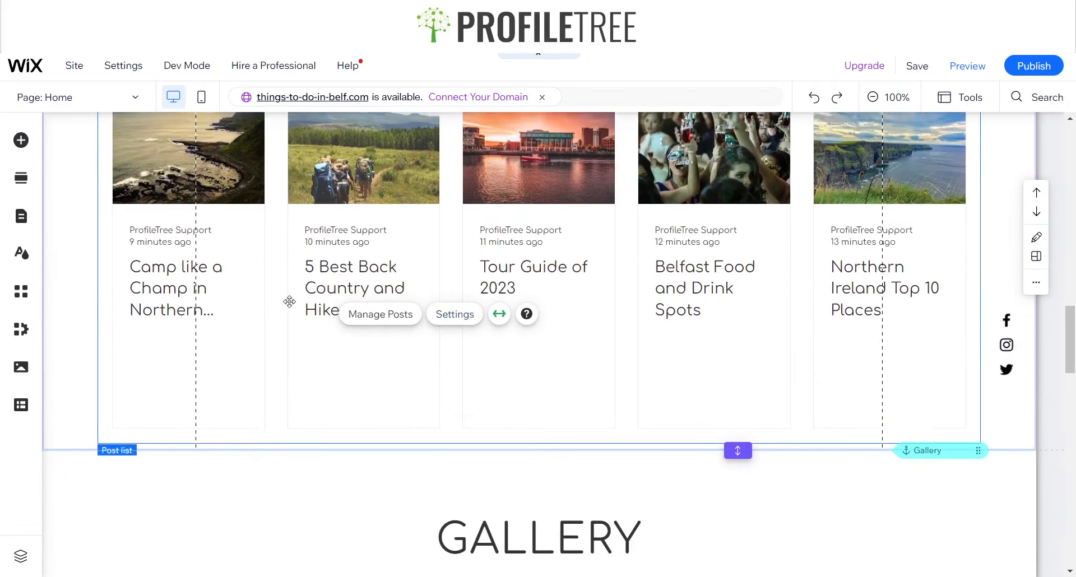
{"action": "scroll", "coordinate": [289, 302], "scroll_direction": "up", "scroll_amount": 6}
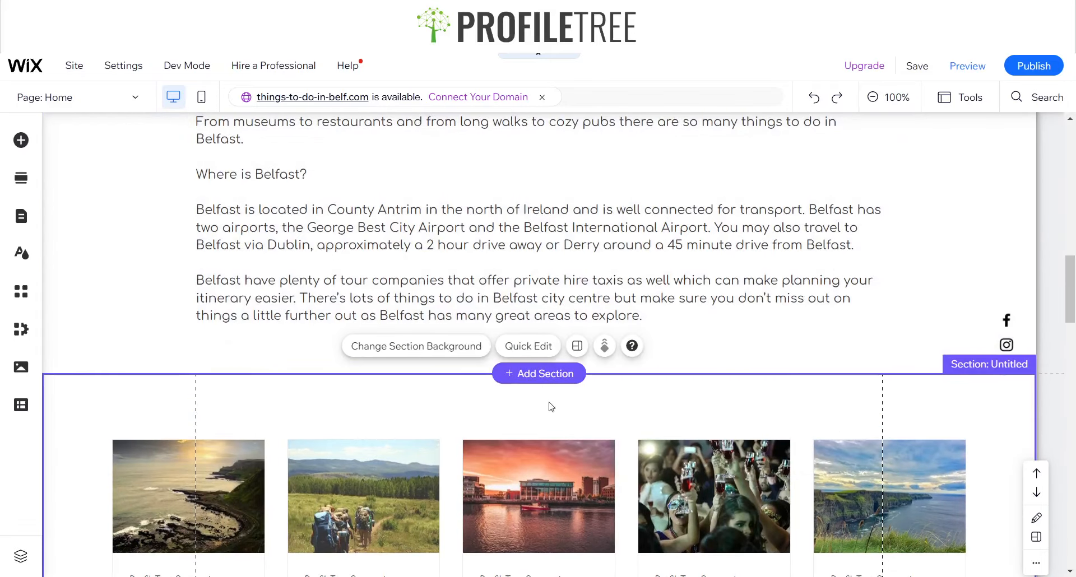
{"action": "scroll", "coordinate": [551, 407], "scroll_direction": "down", "scroll_amount": 6}
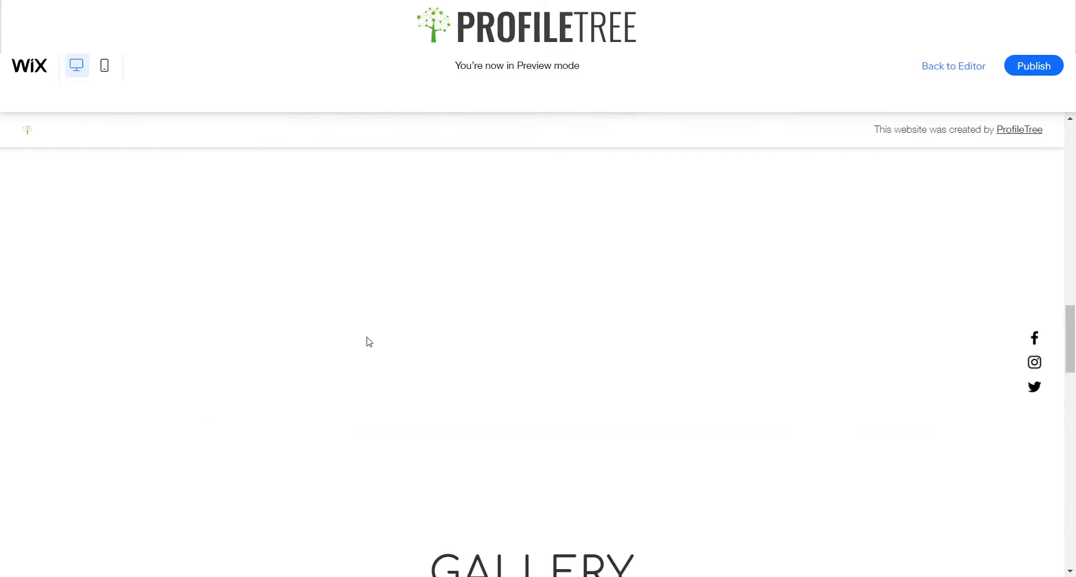
{"action": "scroll", "coordinate": [546, 372], "scroll_direction": "up", "scroll_amount": 5}
{"action": "scroll", "coordinate": [545, 374], "scroll_direction": "up", "scroll_amount": 12}
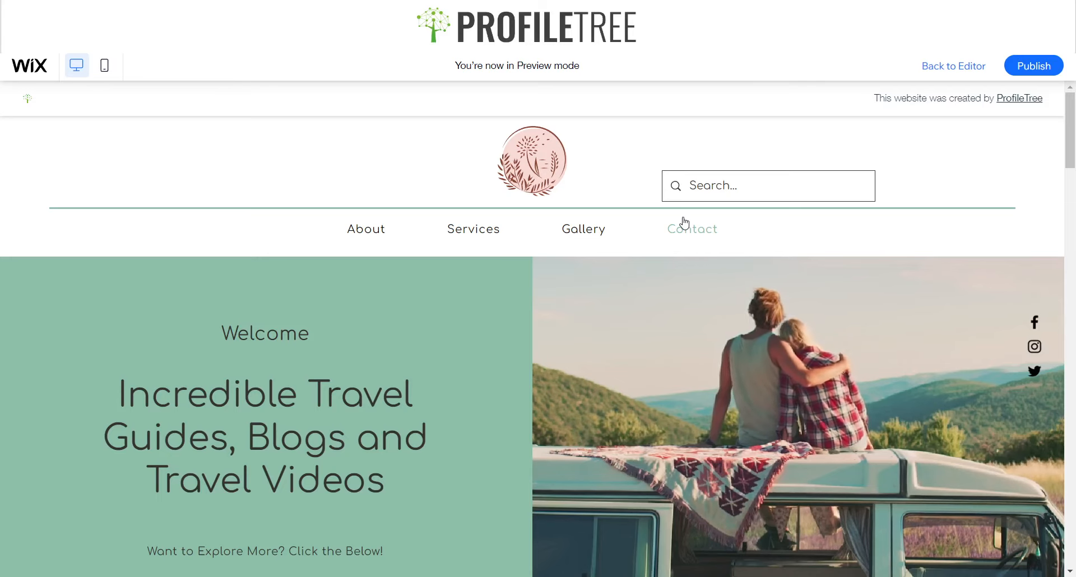
{"action": "type", "text": "Northern"}
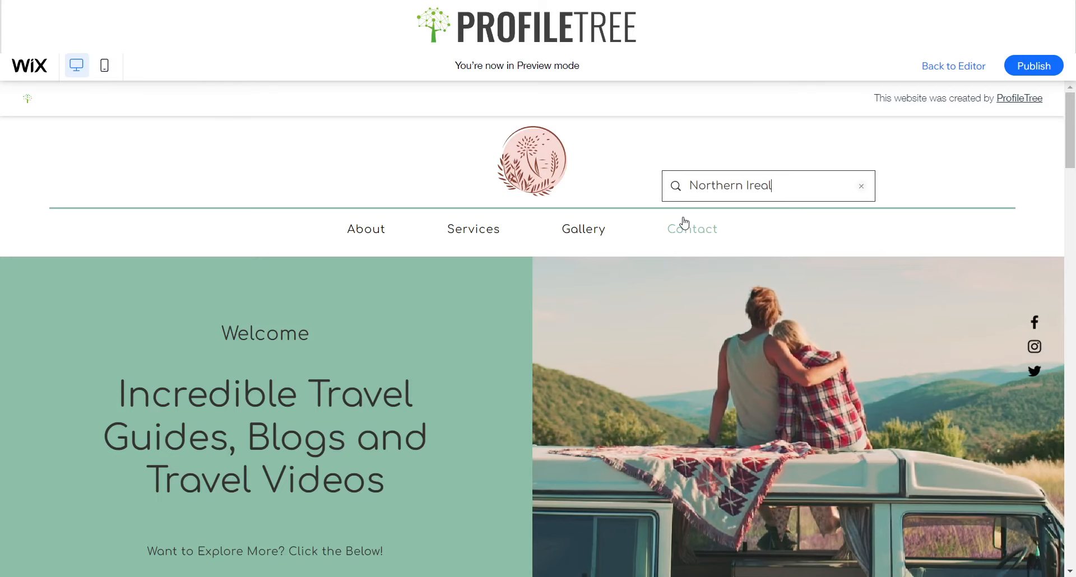
{"action": "type", "text": " Ireland"}
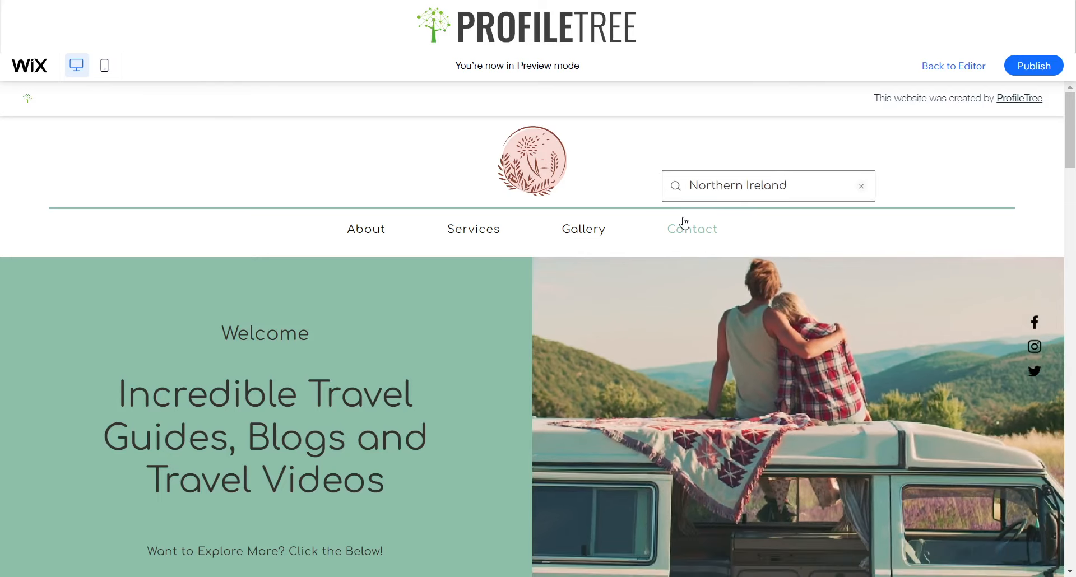
{"action": "key", "text": "Return"}
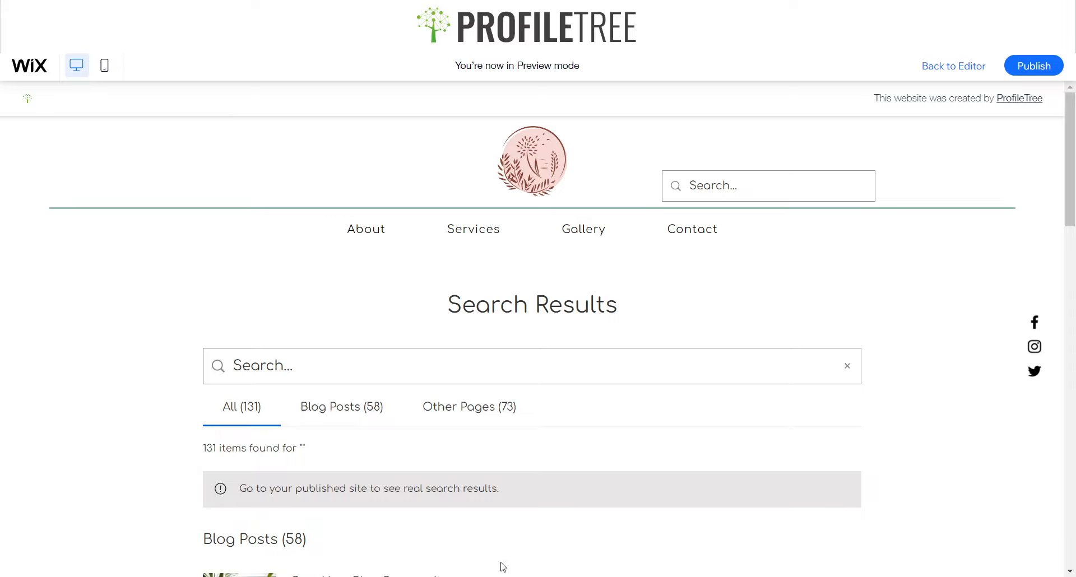
{"action": "key", "text": "alt+Left"}
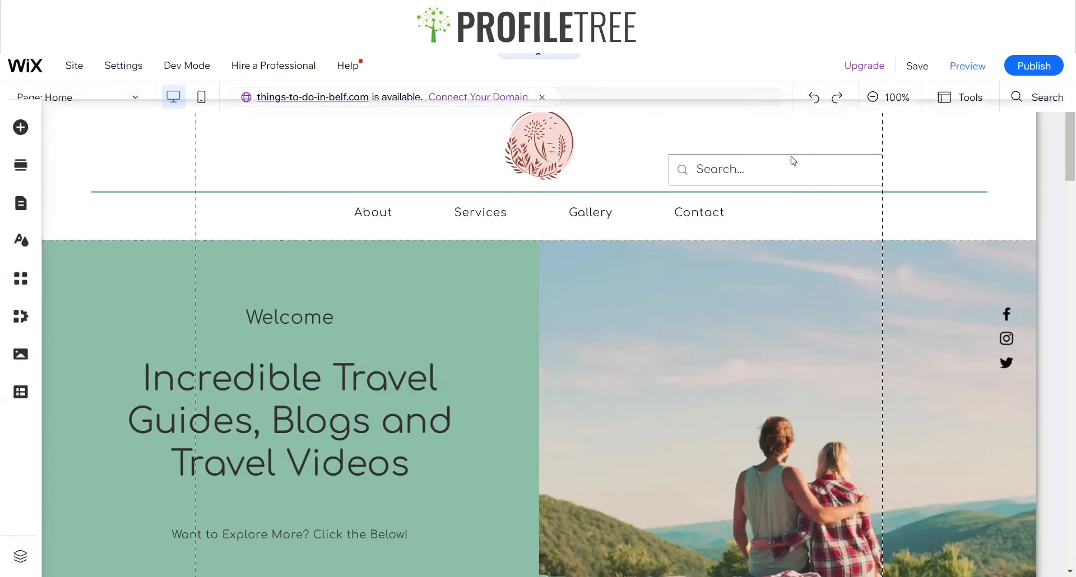
Delete the search bar from the Home page header
{"action": "left_click", "coordinate": [750, 182]}
{"action": "key", "text": "Delete"}
{"action": "scroll", "coordinate": [351, 252], "scroll_direction": "down", "scroll_amount": 20}
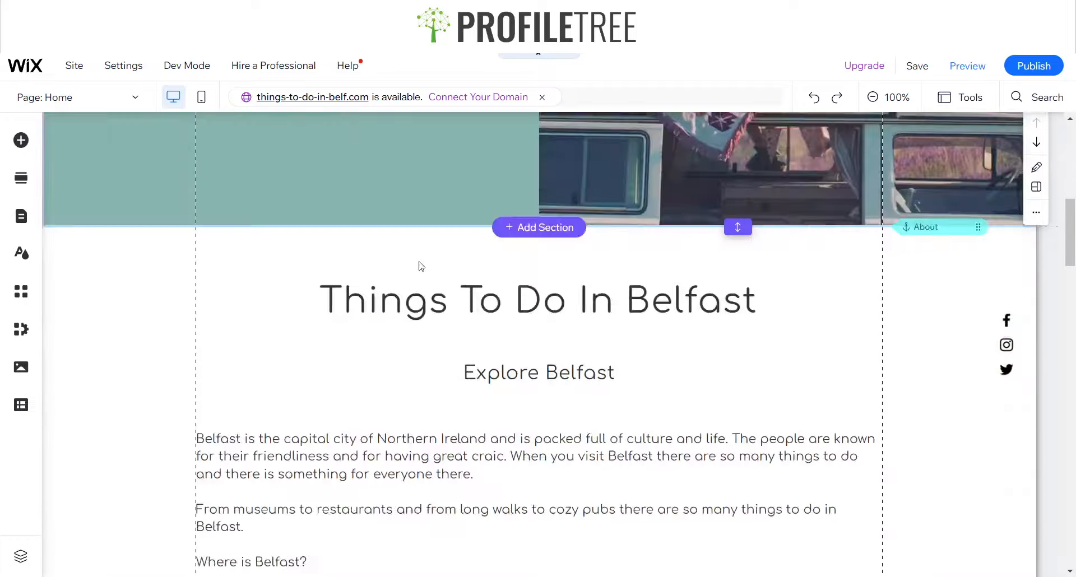
Scroll through the Home page sections down to the footer to review the layout
{"action": "scroll", "coordinate": [386, 280], "scroll_direction": "down", "scroll_amount": 3}
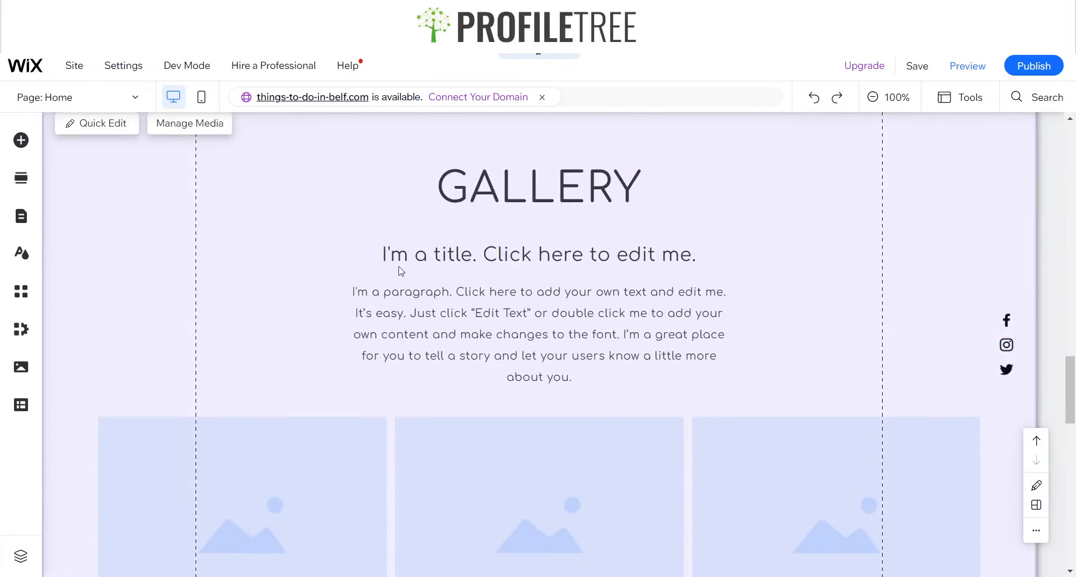
{"action": "scroll", "coordinate": [401, 271], "scroll_direction": "down", "scroll_amount": 15}
{"action": "scroll", "coordinate": [426, 305], "scroll_direction": "up", "scroll_amount": 8}
{"action": "scroll", "coordinate": [462, 291], "scroll_direction": "down", "scroll_amount": 11}
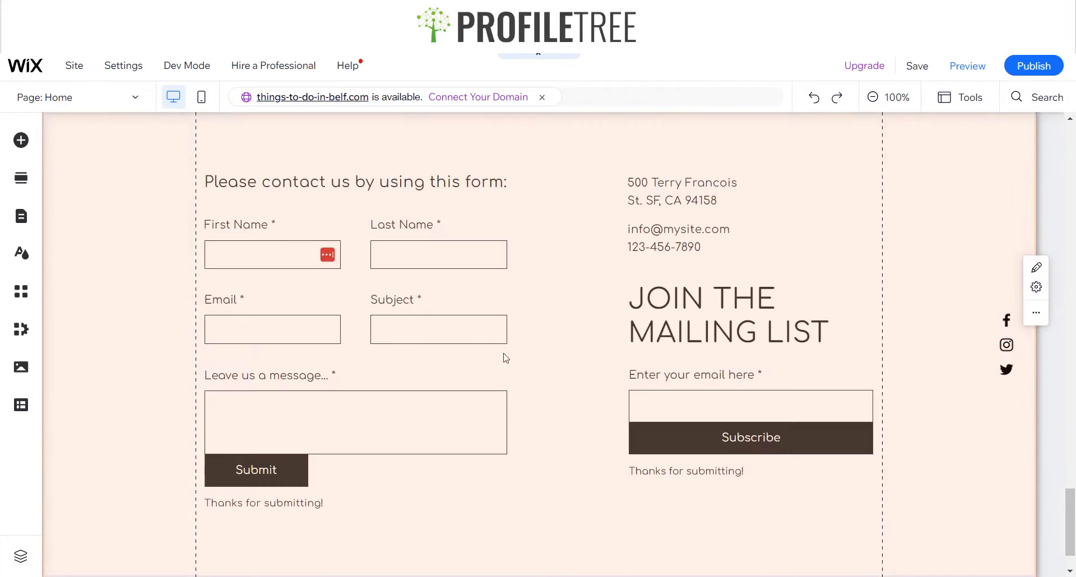
{"action": "scroll", "coordinate": [412, 327], "scroll_direction": "up", "scroll_amount": 5}
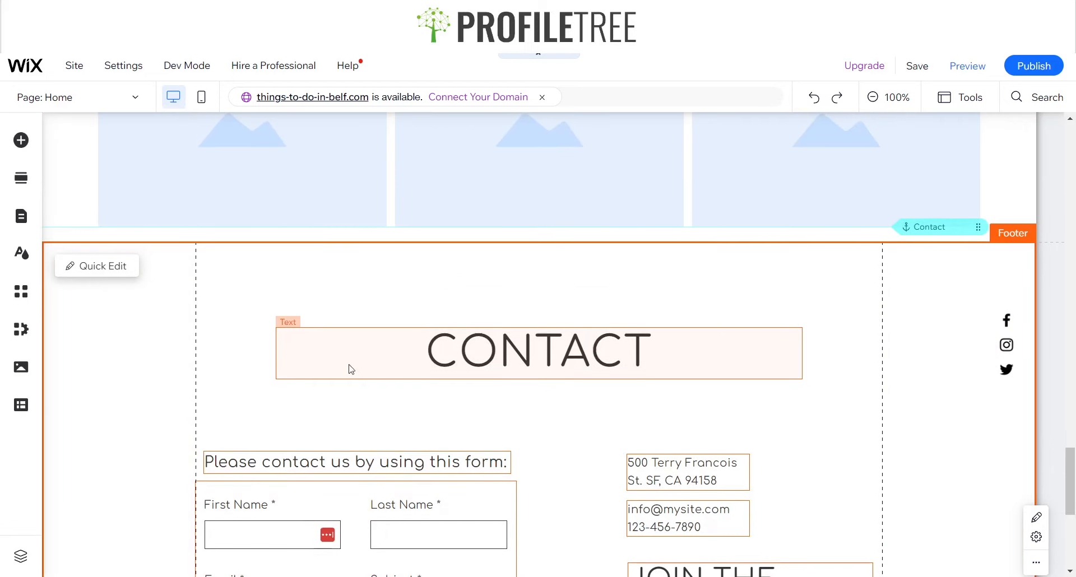
{"action": "scroll", "coordinate": [359, 375], "scroll_direction": "down", "scroll_amount": 6}
{"action": "scroll", "coordinate": [565, 293], "scroll_direction": "up", "scroll_amount": 6}
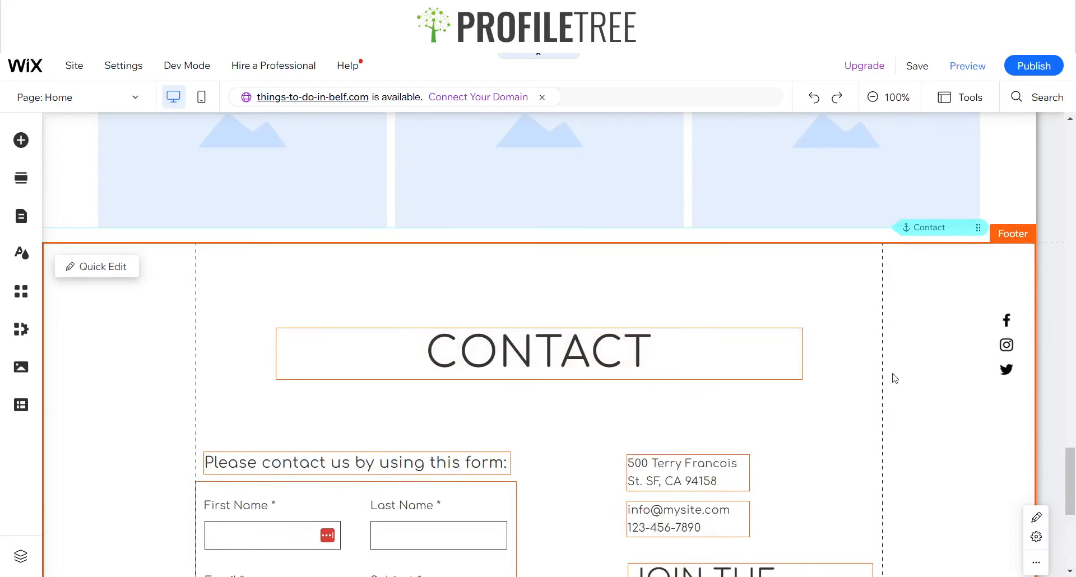
{"action": "scroll", "coordinate": [895, 379], "scroll_direction": "down", "scroll_amount": 4}
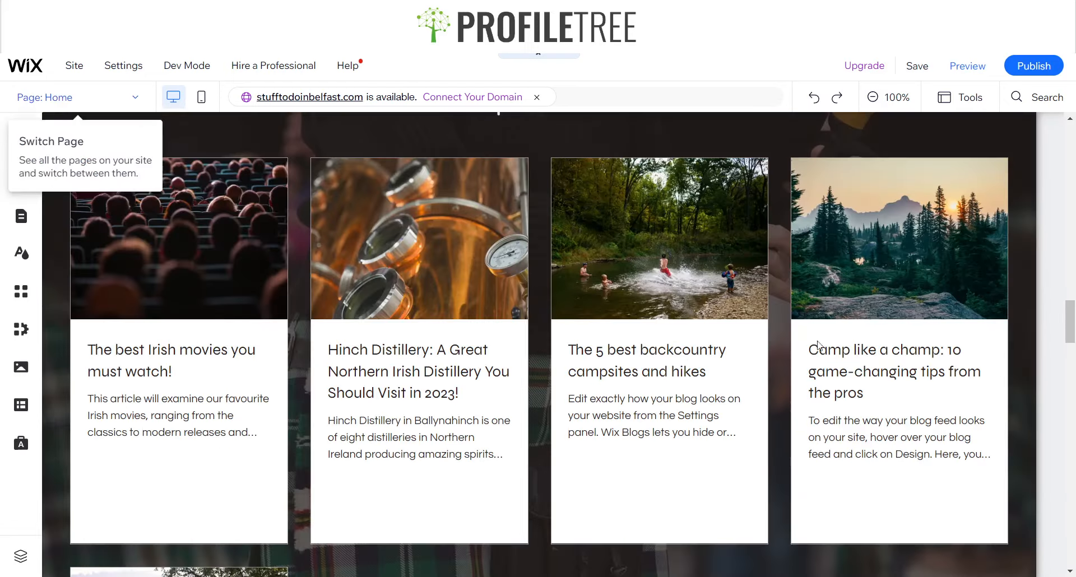
{"action": "scroll", "coordinate": [1054, 356], "scroll_direction": "down", "scroll_amount": 4}
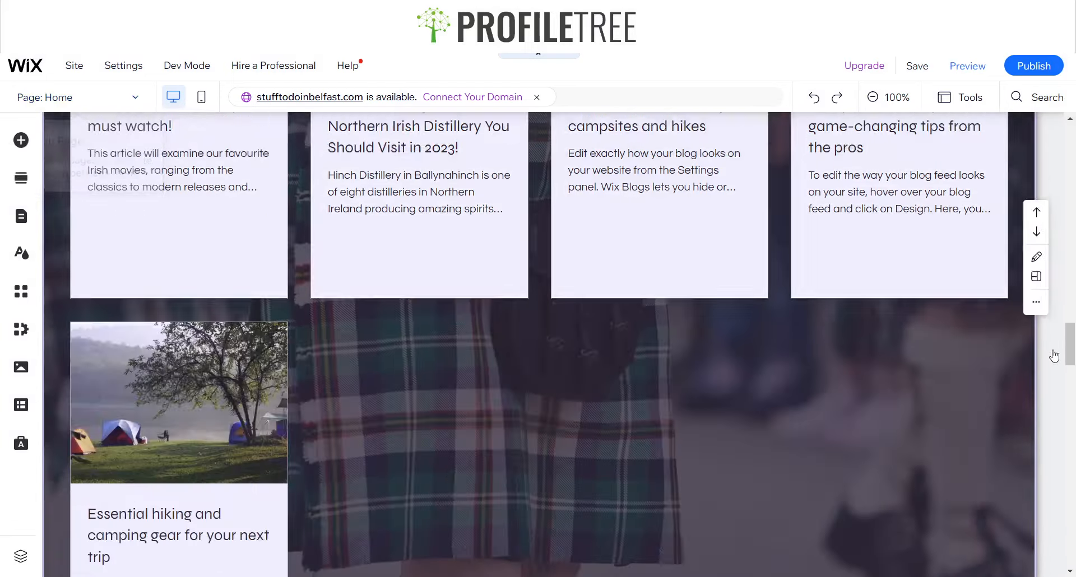
{"action": "scroll", "coordinate": [1054, 355], "scroll_direction": "down", "scroll_amount": 5}
{"action": "scroll", "coordinate": [519, 374], "scroll_direction": "down", "scroll_amount": 10}
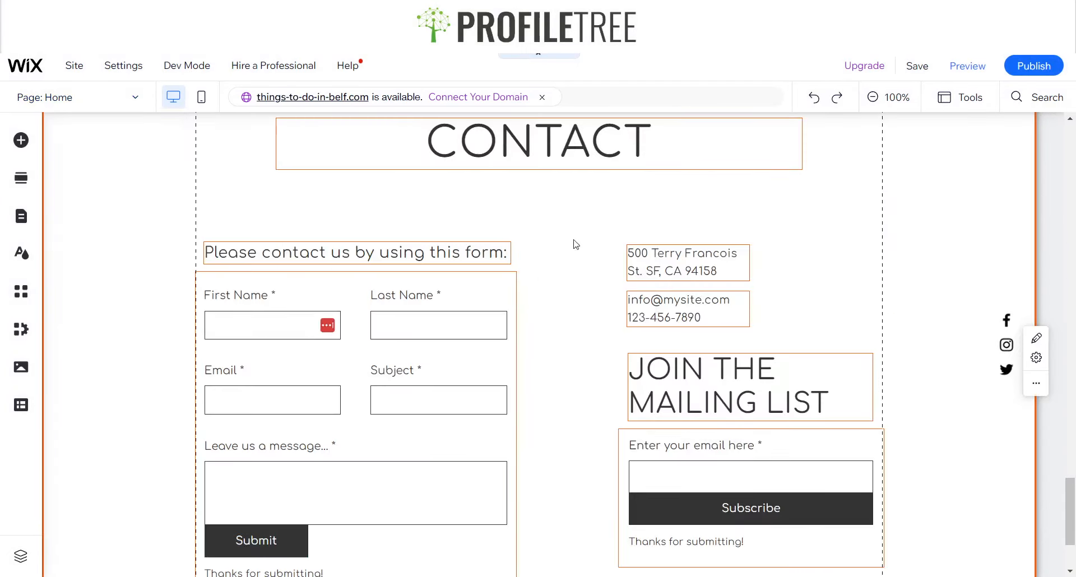
{"action": "scroll", "coordinate": [576, 244], "scroll_direction": "up", "scroll_amount": 15}
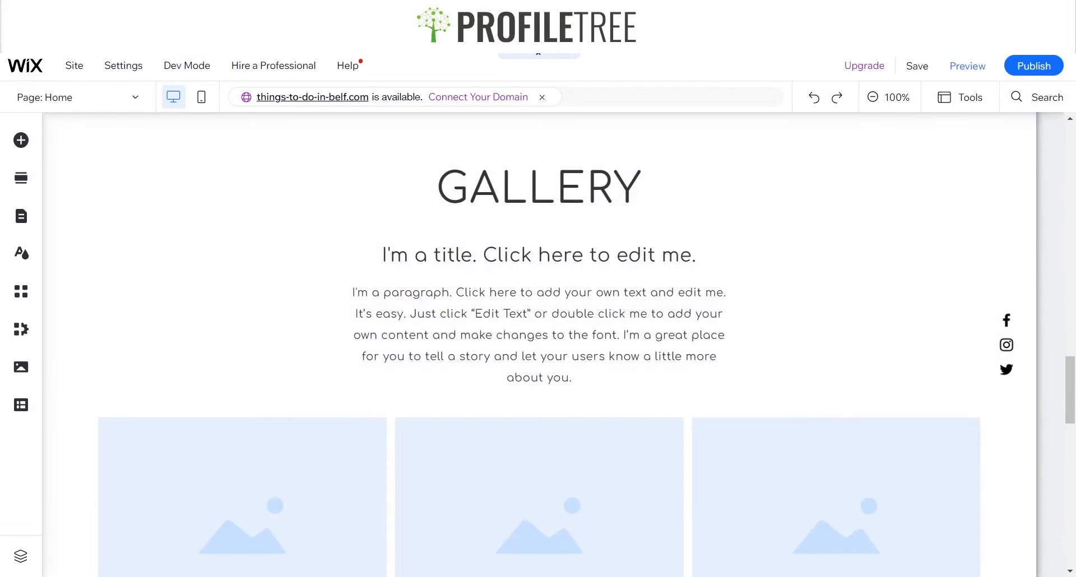
{"action": "scroll", "coordinate": [539, 337], "scroll_direction": "down", "scroll_amount": 8}
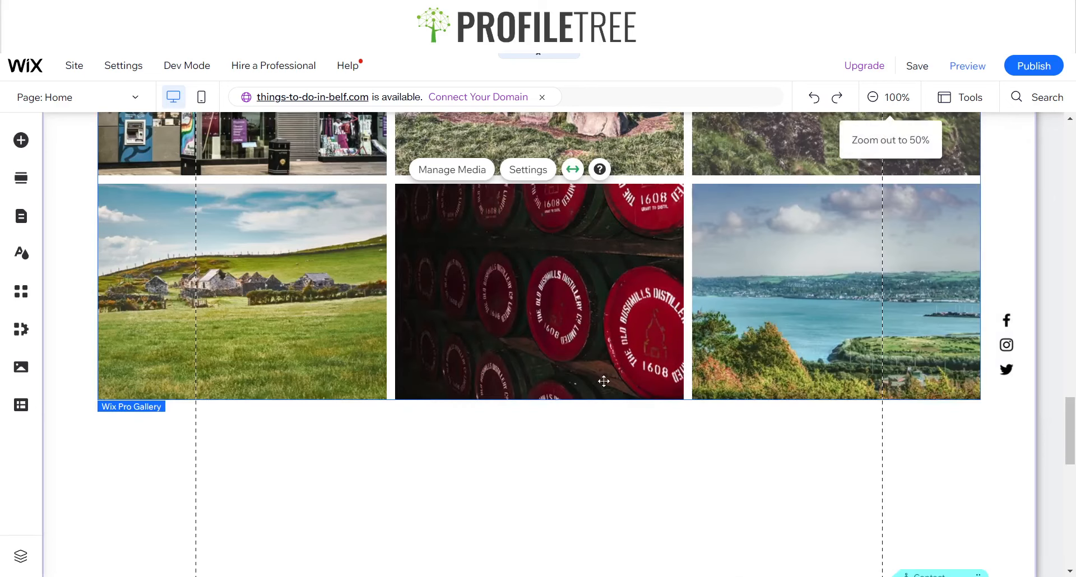
{"action": "scroll", "coordinate": [211, 397], "scroll_direction": "down", "scroll_amount": 3}
{"action": "scroll", "coordinate": [595, 218], "scroll_direction": "up", "scroll_amount": 7}
{"action": "scroll", "coordinate": [487, 240], "scroll_direction": "up", "scroll_amount": 2}
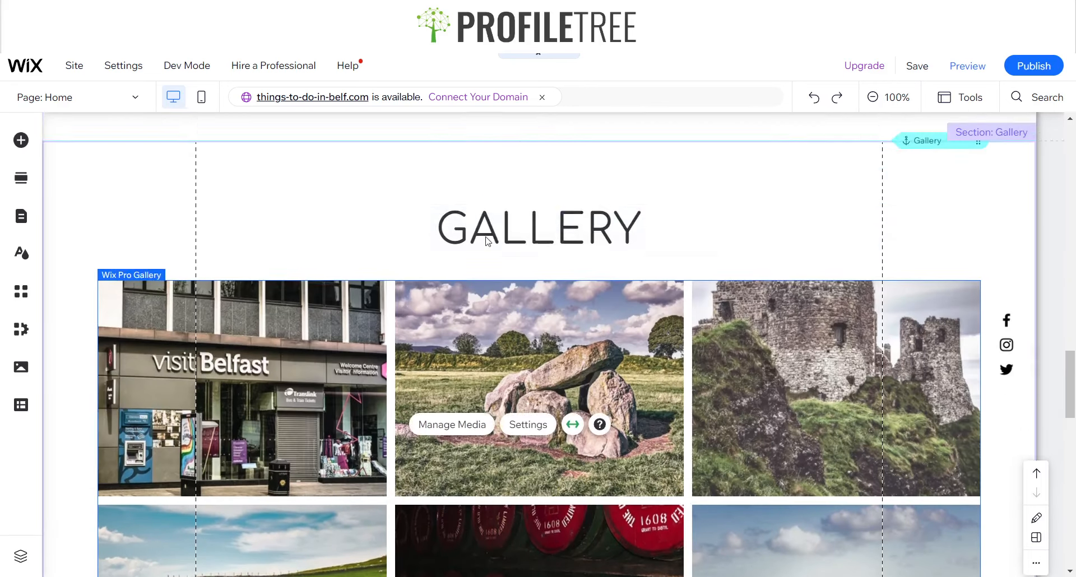
{"action": "scroll", "coordinate": [512, 243], "scroll_direction": "down", "scroll_amount": 8}
Move the photo gallery down about 70 px to leave more space below the Gallery heading
{"action": "left_click", "coordinate": [583, 334]}
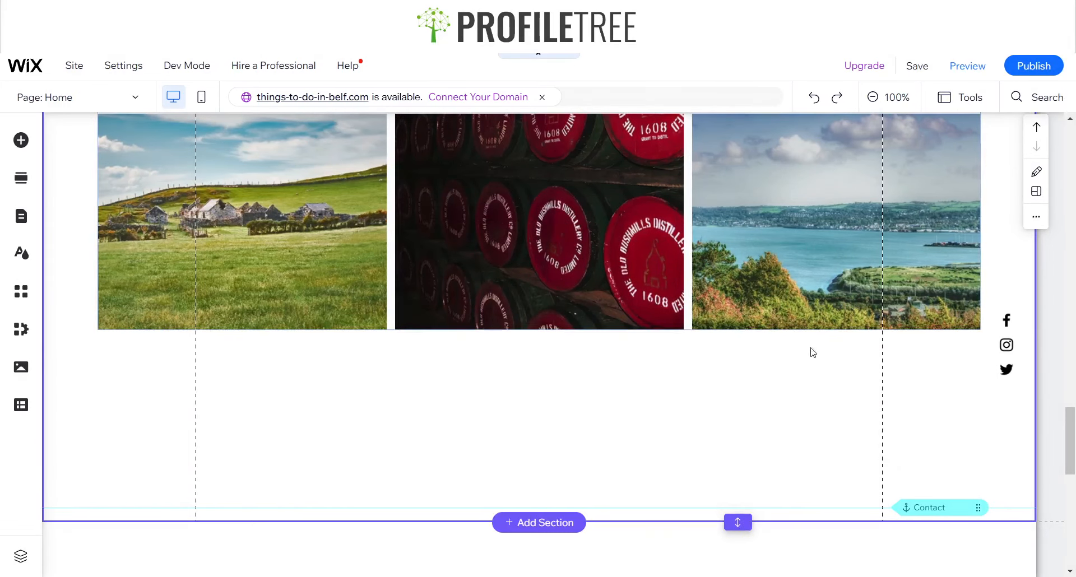
{"action": "scroll", "coordinate": [807, 364], "scroll_direction": "up", "scroll_amount": 5}
{"action": "scroll", "coordinate": [785, 358], "scroll_direction": "up", "scroll_amount": 4}
{"action": "scroll", "coordinate": [658, 346], "scroll_direction": "down", "scroll_amount": 6}
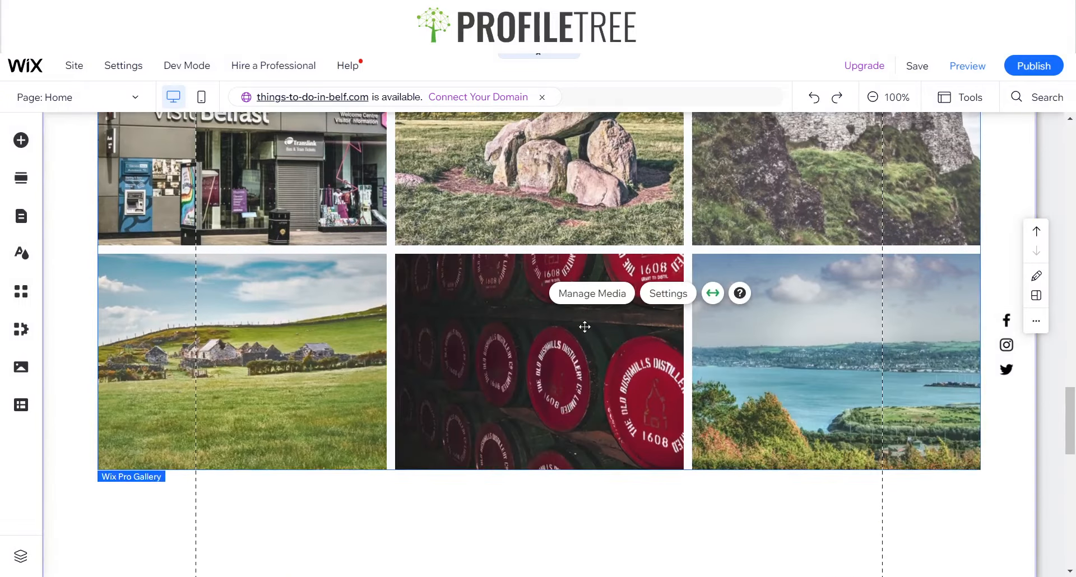
{"action": "scroll", "coordinate": [616, 308], "scroll_direction": "down", "scroll_amount": 3}
{"action": "left_click_drag", "start_coordinate": [645, 285], "coordinate": [640, 356]}
{"action": "scroll", "coordinate": [617, 341], "scroll_direction": "up", "scroll_amount": 6}
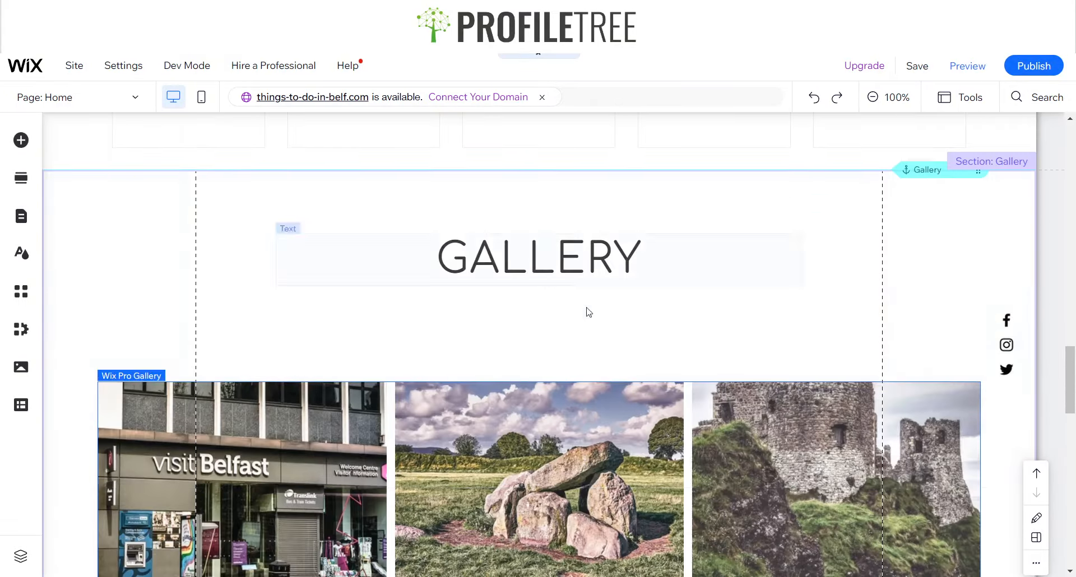
Reposition the Gallery heading slightly above the photo gallery
{"action": "scroll", "coordinate": [407, 329], "scroll_direction": "down", "scroll_amount": 7}
{"action": "scroll", "coordinate": [516, 331], "scroll_direction": "up", "scroll_amount": 12}
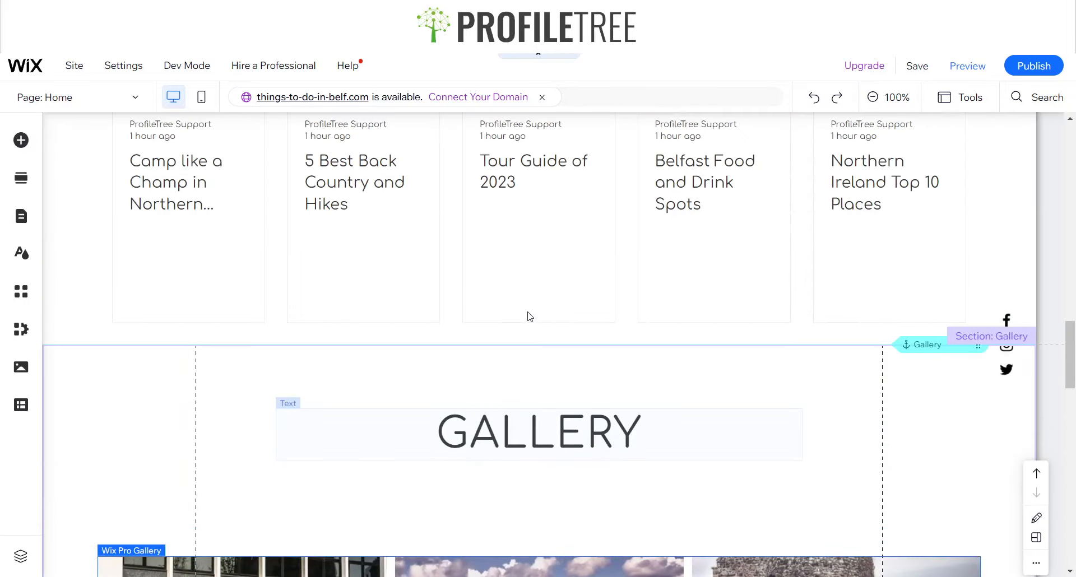
{"action": "scroll", "coordinate": [529, 317], "scroll_direction": "down", "scroll_amount": 3}
{"action": "left_click", "coordinate": [540, 251]}
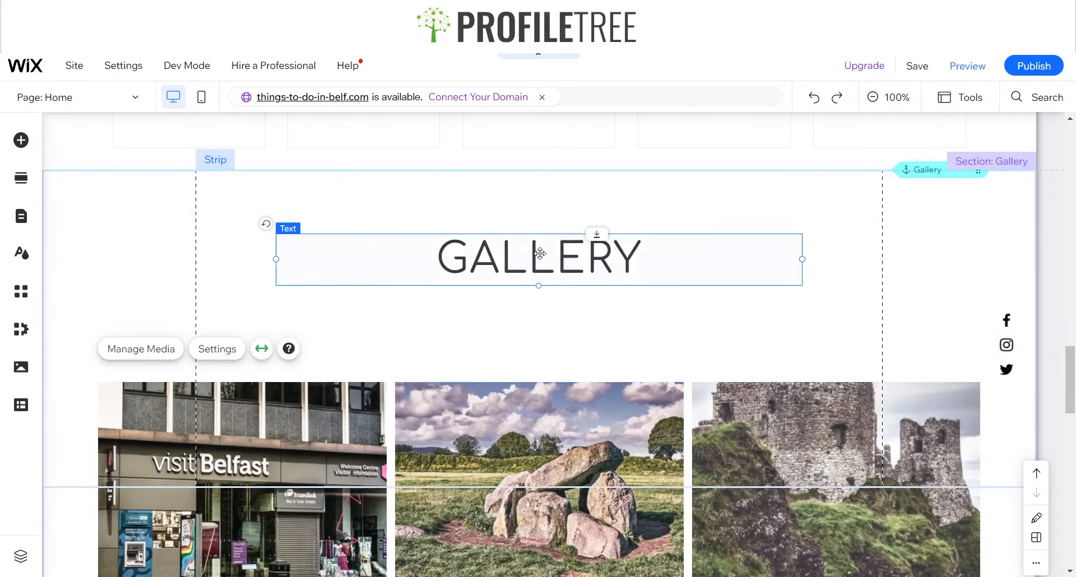
{"action": "left_click_drag", "start_coordinate": [541, 243], "coordinate": [541, 231]}
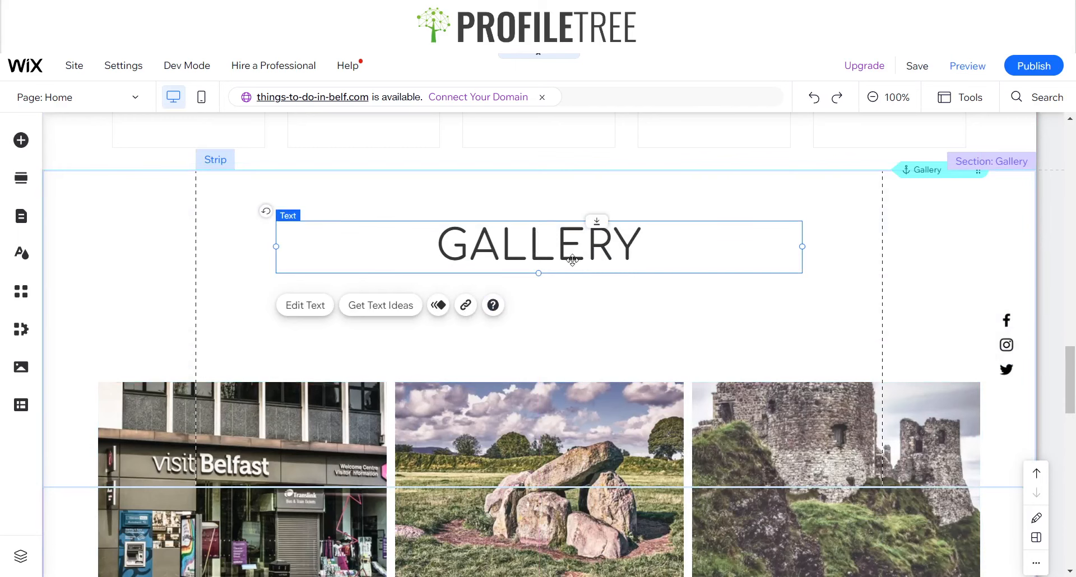
{"action": "scroll", "coordinate": [592, 317], "scroll_direction": "up", "scroll_amount": 15}
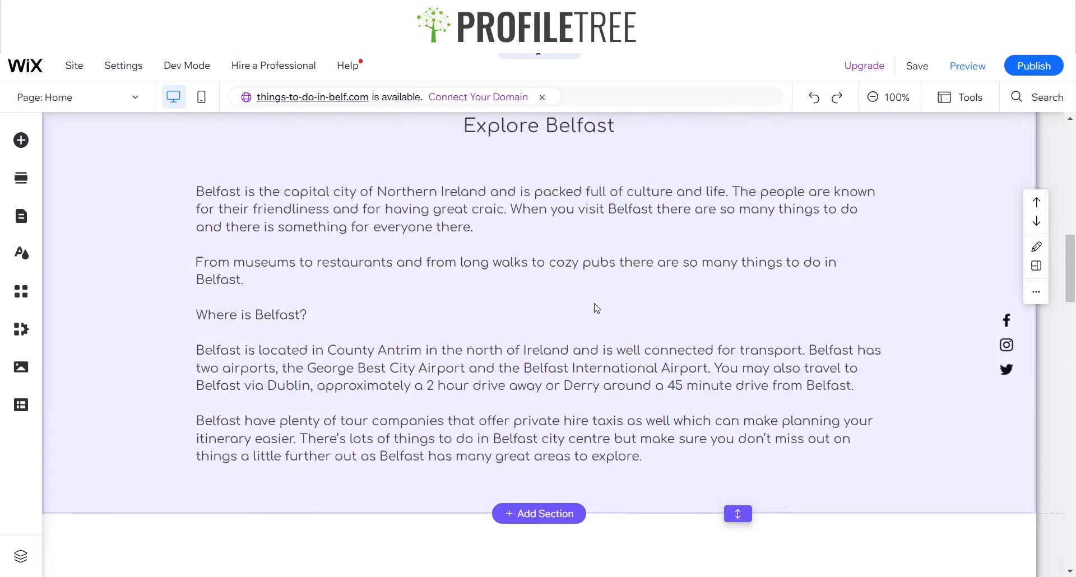
{"action": "scroll", "coordinate": [594, 315], "scroll_direction": "down", "scroll_amount": 15}
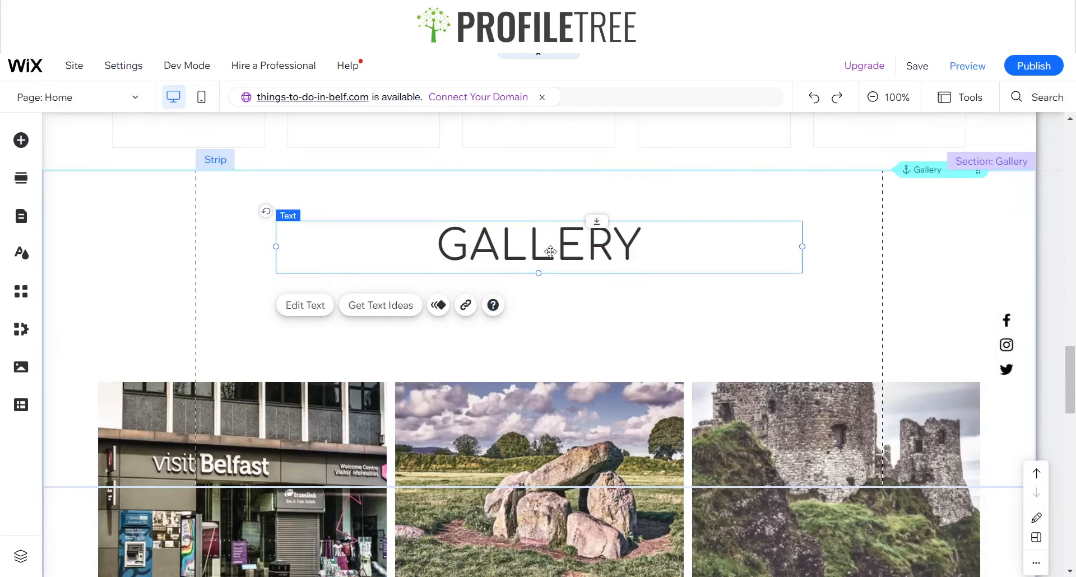
{"action": "left_click_drag", "start_coordinate": [550, 251], "coordinate": [548, 267]}
{"action": "scroll", "coordinate": [561, 376], "scroll_direction": "down", "scroll_amount": 1}
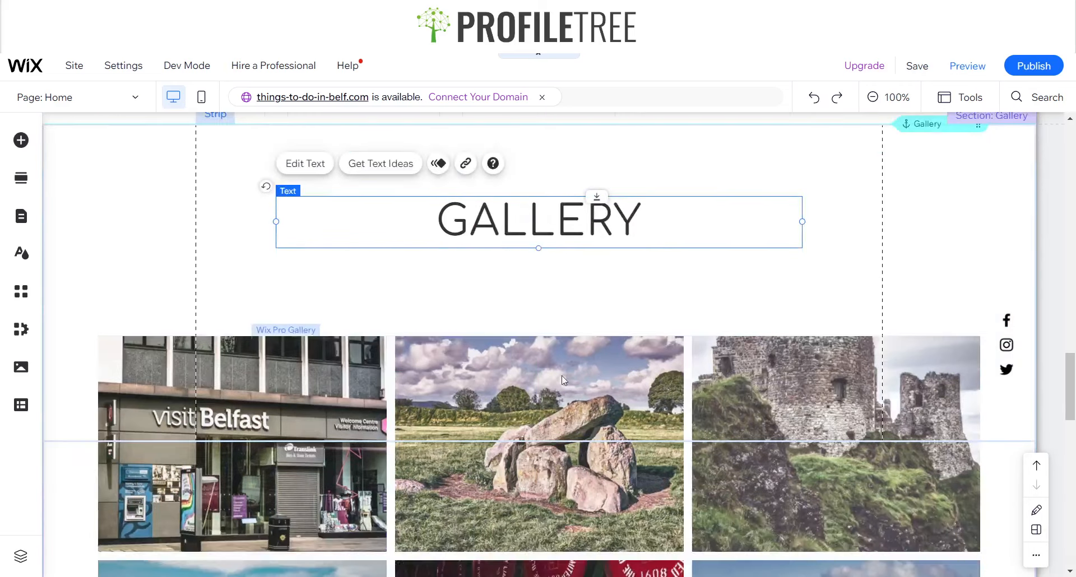
{"action": "scroll", "coordinate": [561, 375], "scroll_direction": "down", "scroll_amount": 15}
{"action": "scroll", "coordinate": [552, 384], "scroll_direction": "up", "scroll_amount": 14}
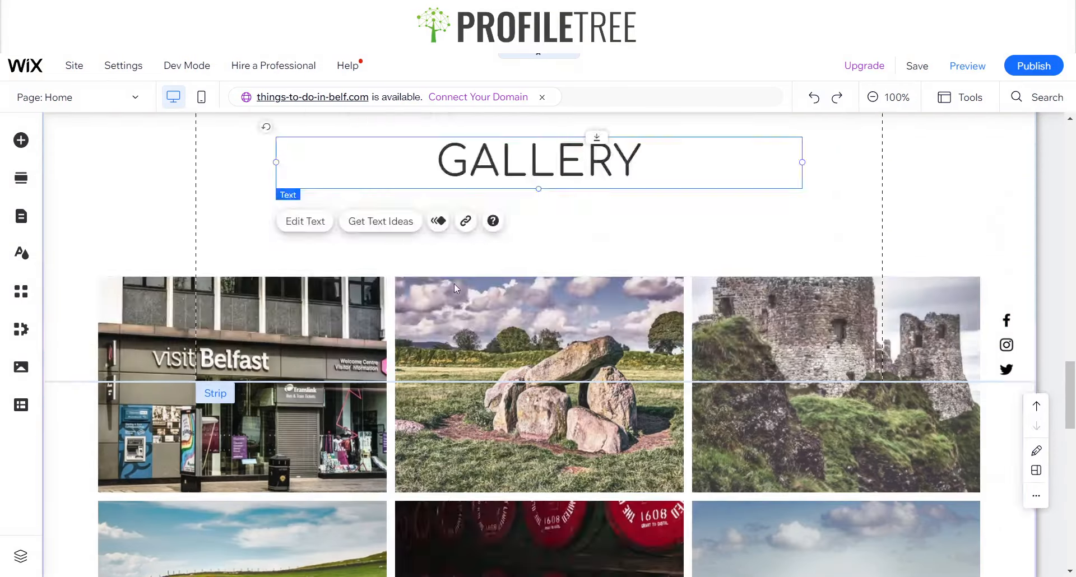
{"action": "scroll", "coordinate": [454, 291], "scroll_direction": "up", "scroll_amount": 10}
{"action": "scroll", "coordinate": [448, 305], "scroll_direction": "down", "scroll_amount": 12}
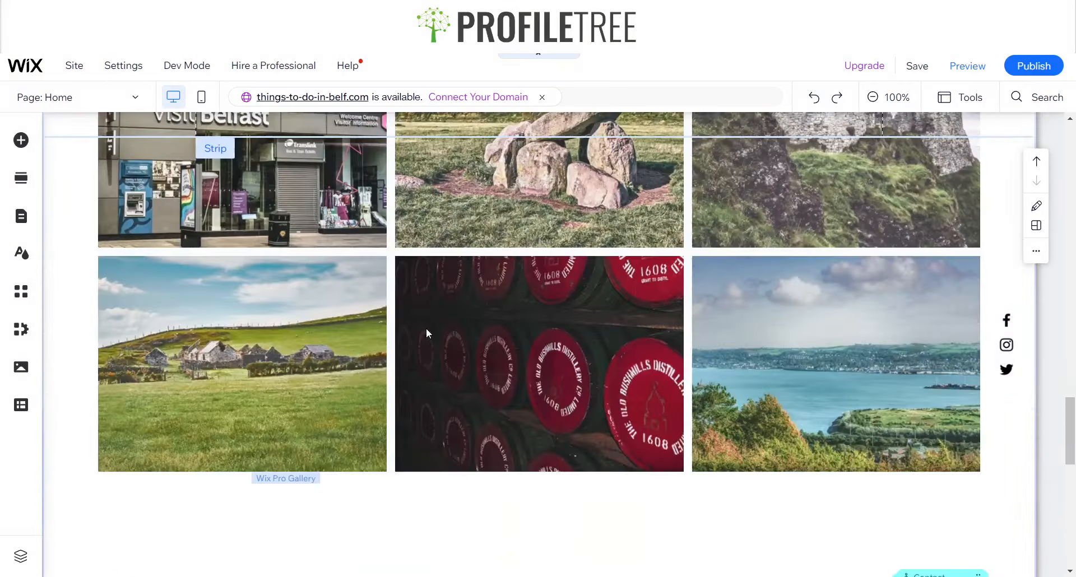
Delete the Contact heading, the form introduction text and the contact form from the footer
{"action": "scroll", "coordinate": [426, 333], "scroll_direction": "down", "scroll_amount": 6}
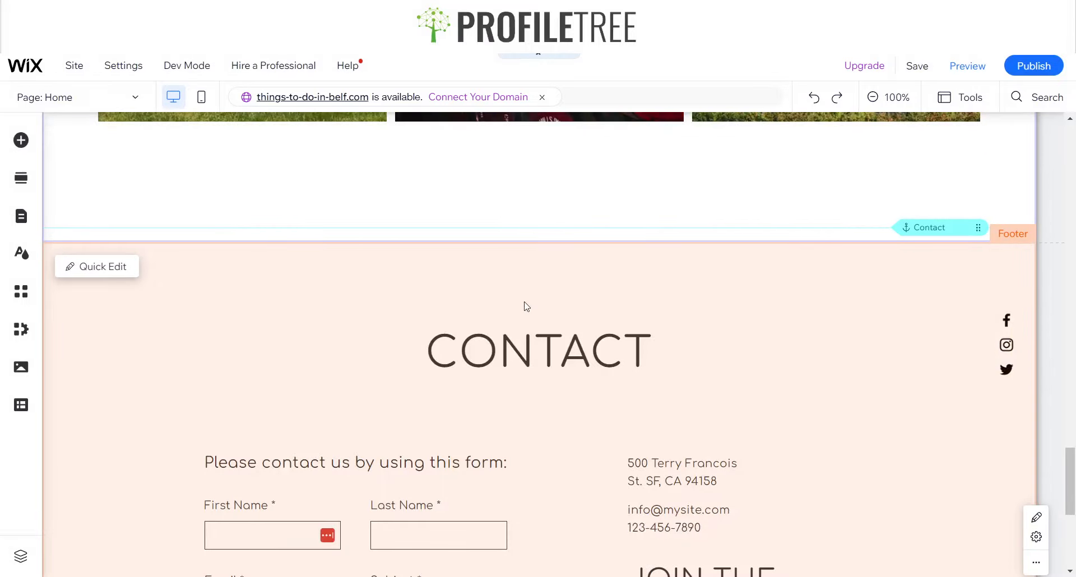
{"action": "scroll", "coordinate": [527, 306], "scroll_direction": "down", "scroll_amount": 3}
{"action": "scroll", "coordinate": [560, 280], "scroll_direction": "up", "scroll_amount": 3}
{"action": "left_click", "coordinate": [687, 265]}
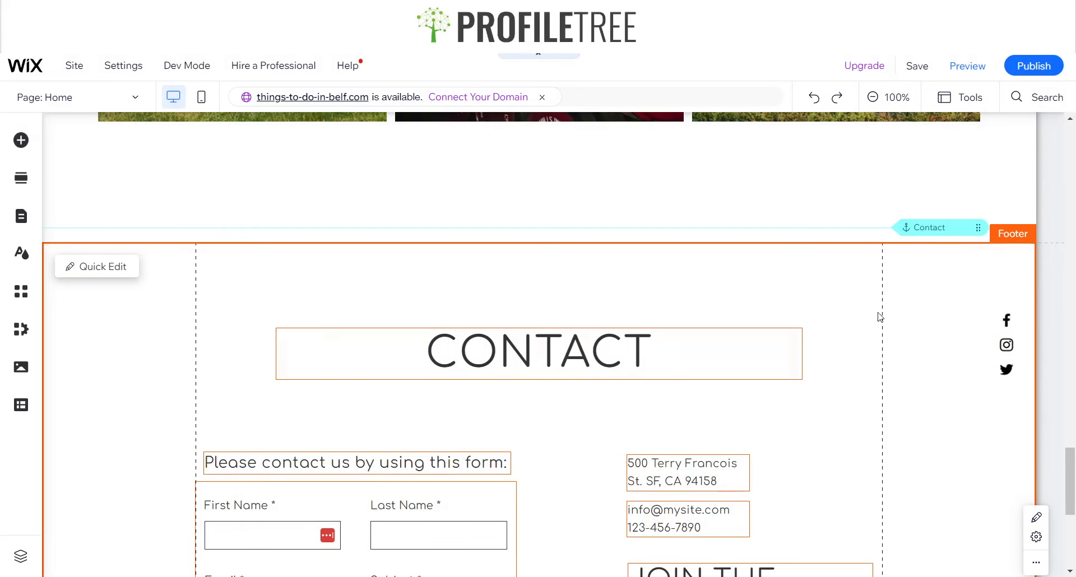
{"action": "scroll", "coordinate": [634, 500], "scroll_direction": "down", "scroll_amount": 6}
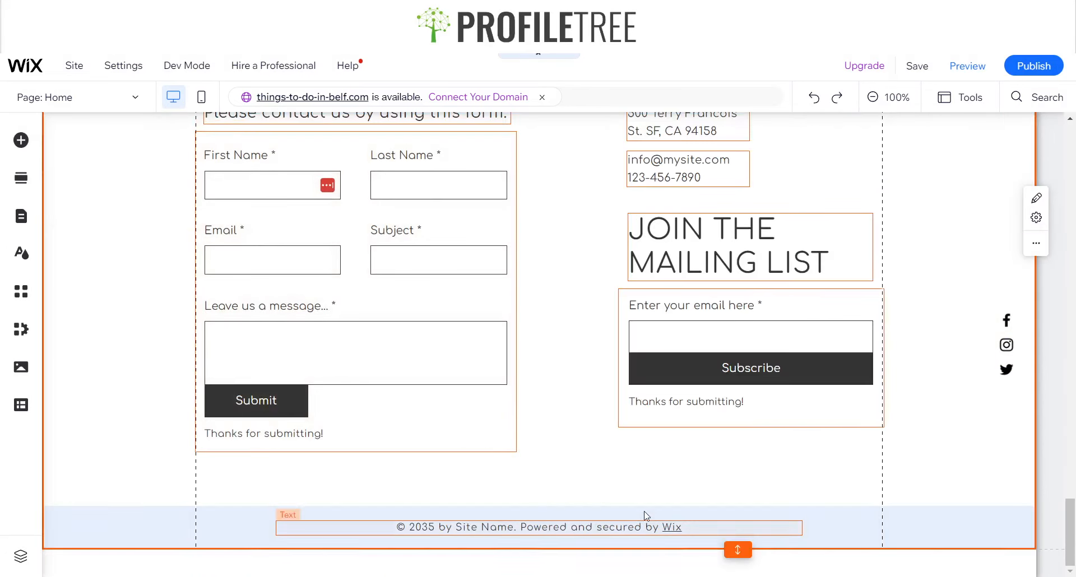
{"action": "scroll", "coordinate": [562, 297], "scroll_direction": "up", "scroll_amount": 3}
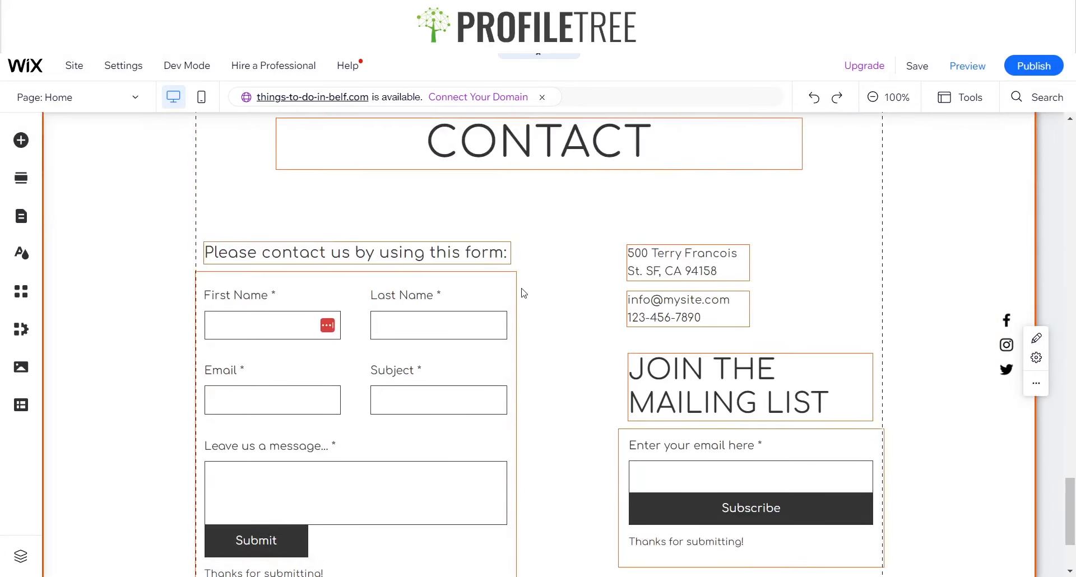
{"action": "scroll", "coordinate": [658, 297], "scroll_direction": "up", "scroll_amount": 3}
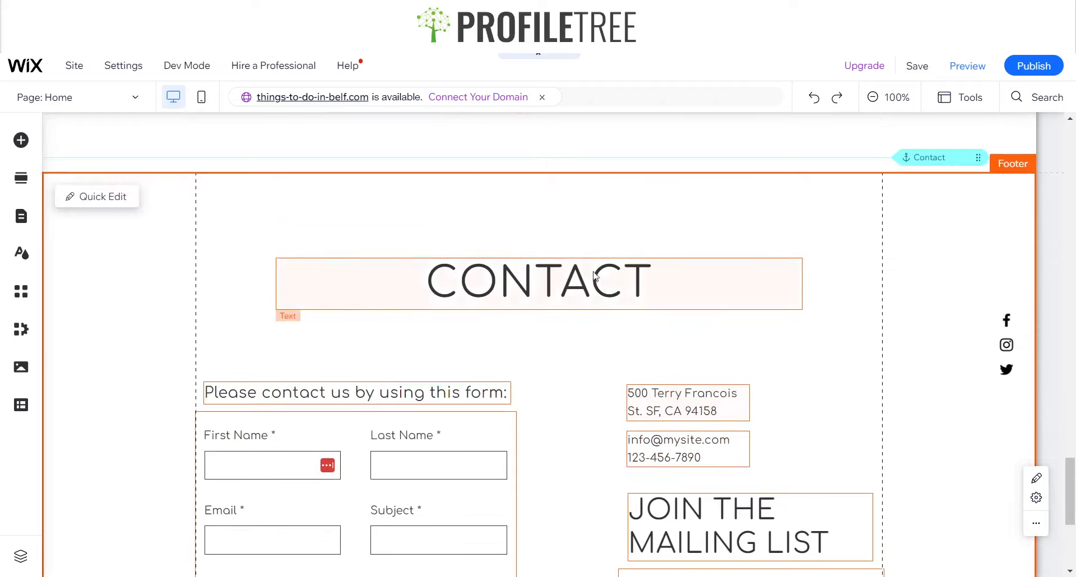
{"action": "left_click", "coordinate": [553, 280]}
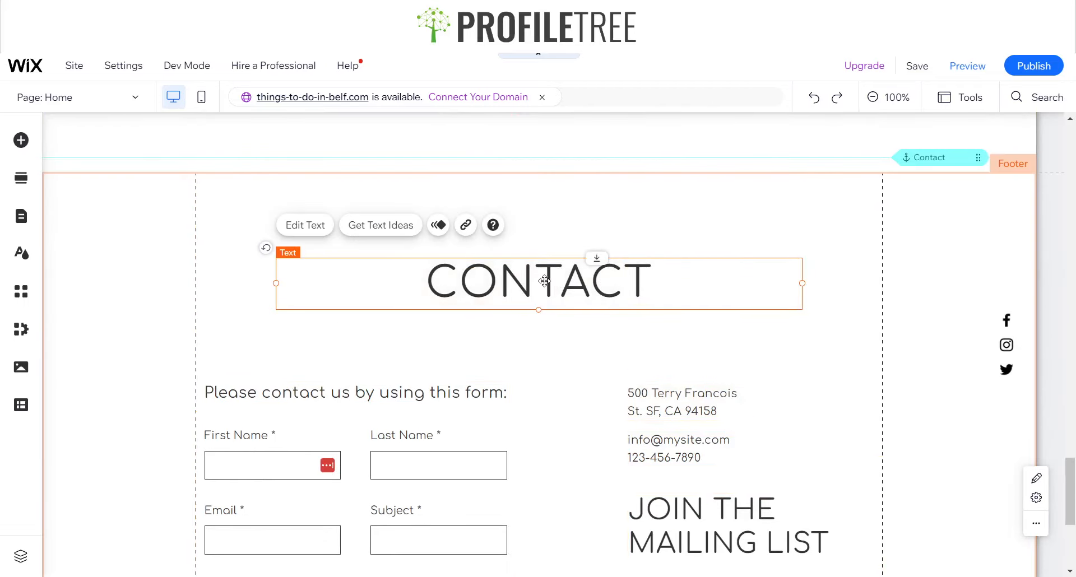
{"action": "left_click", "coordinate": [384, 396]}
{"action": "key", "text": "Delete"}
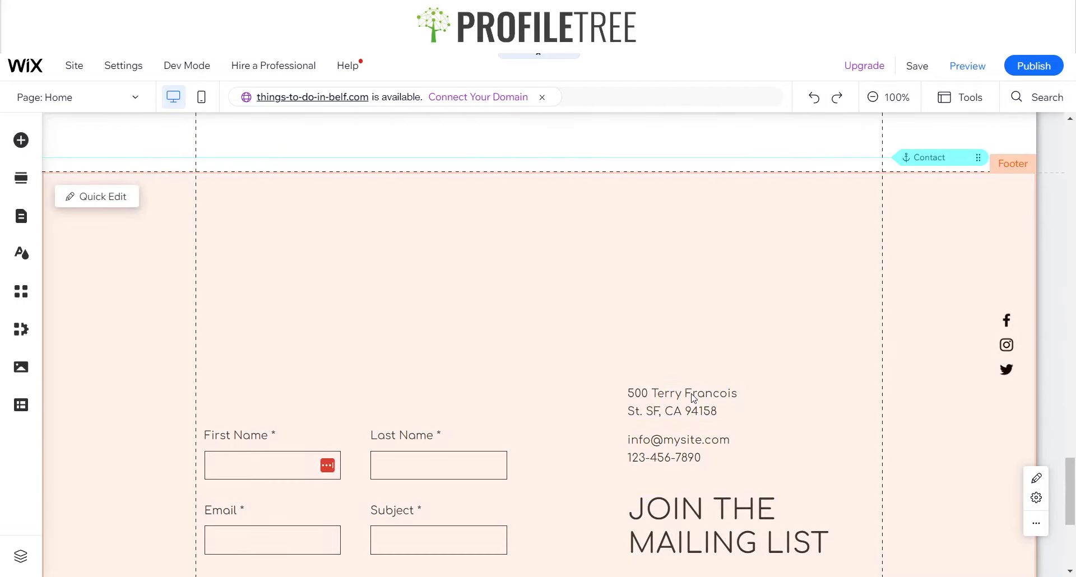
{"action": "key", "text": "Delete"}
{"action": "key", "text": "Delete"}
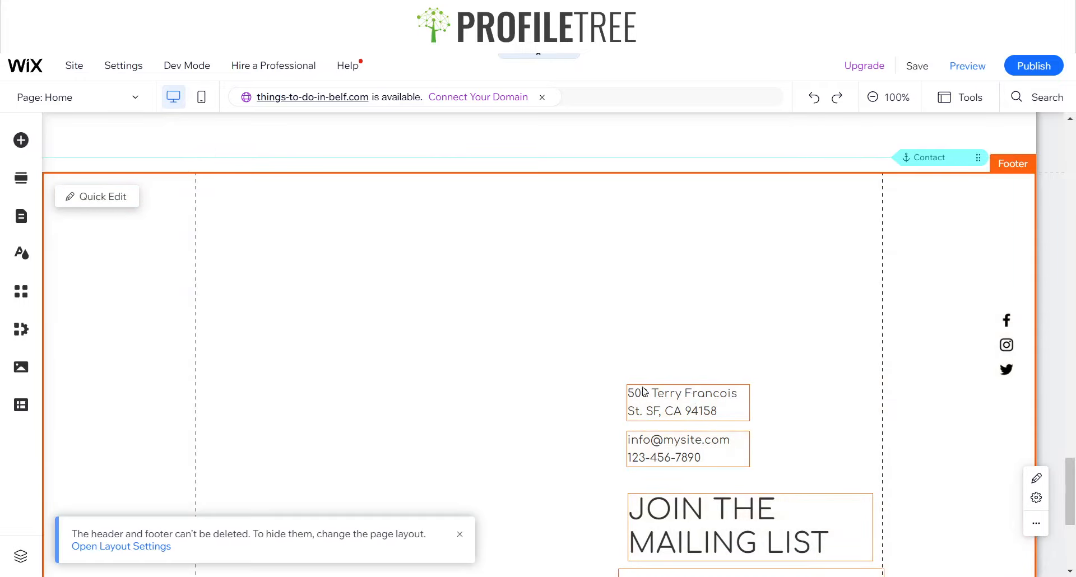
Delete the address, email and phone text, the Join the Mailing List heading and the subscribe form from the footer
{"action": "left_click", "coordinate": [663, 412]}
{"action": "key", "text": "Delete"}
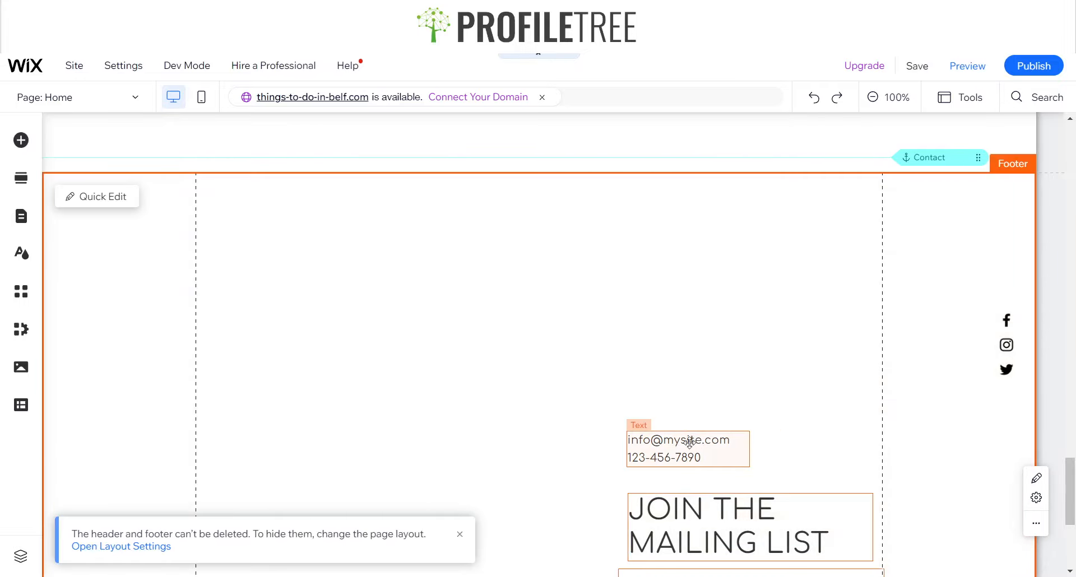
{"action": "left_click", "coordinate": [689, 445]}
{"action": "key", "text": "Delete"}
{"action": "left_click", "coordinate": [692, 511]}
{"action": "key", "text": "Delete"}
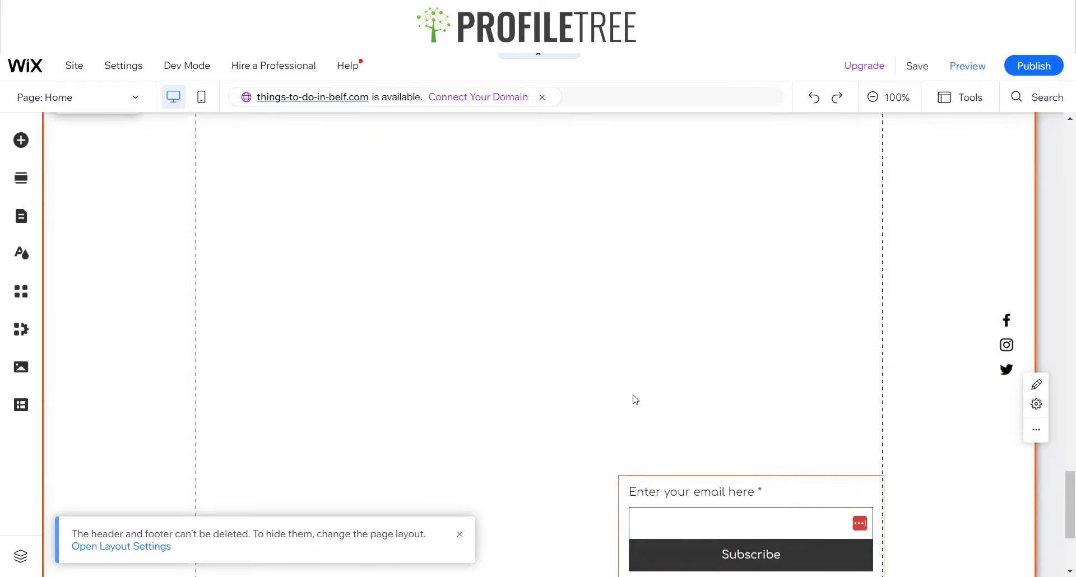
{"action": "left_click", "coordinate": [691, 448]}
{"action": "key", "text": "Delete"}
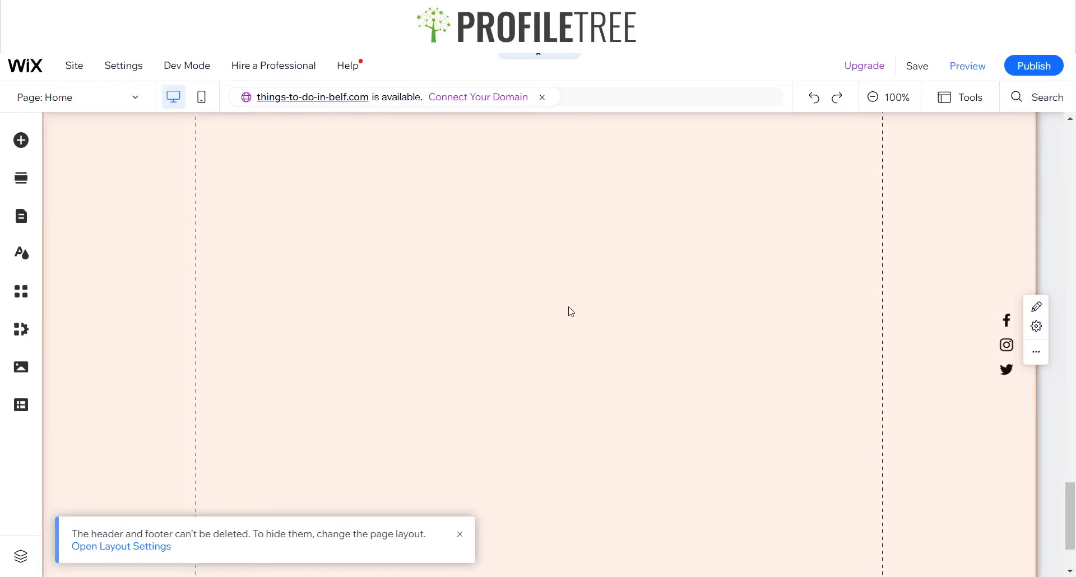
Remove the extra empty space from the footer by collapsing its height
{"action": "scroll", "coordinate": [371, 249], "scroll_direction": "up", "scroll_amount": 5}
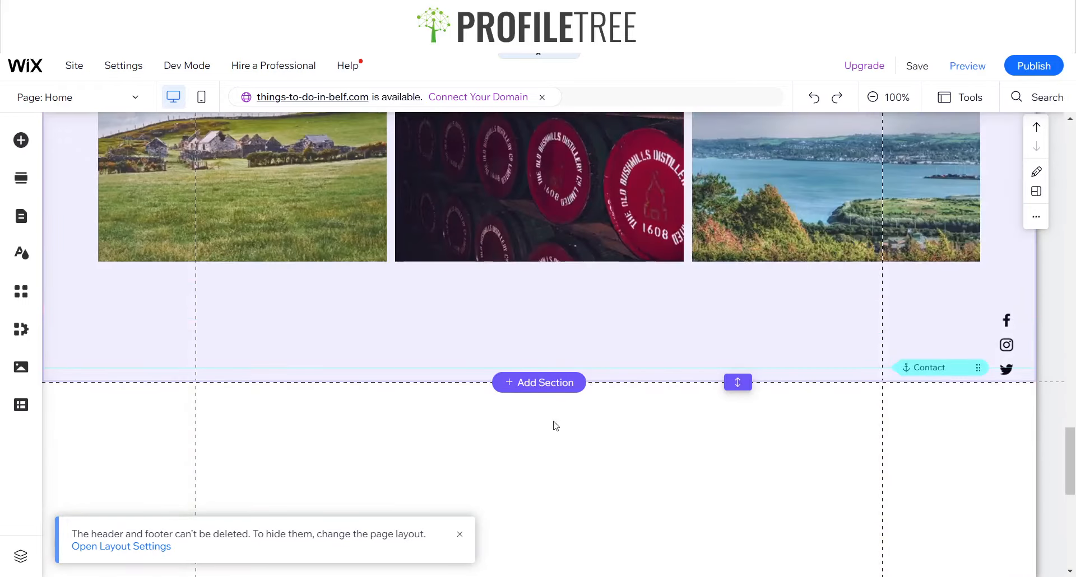
{"action": "scroll", "coordinate": [693, 449], "scroll_direction": "down", "scroll_amount": 5}
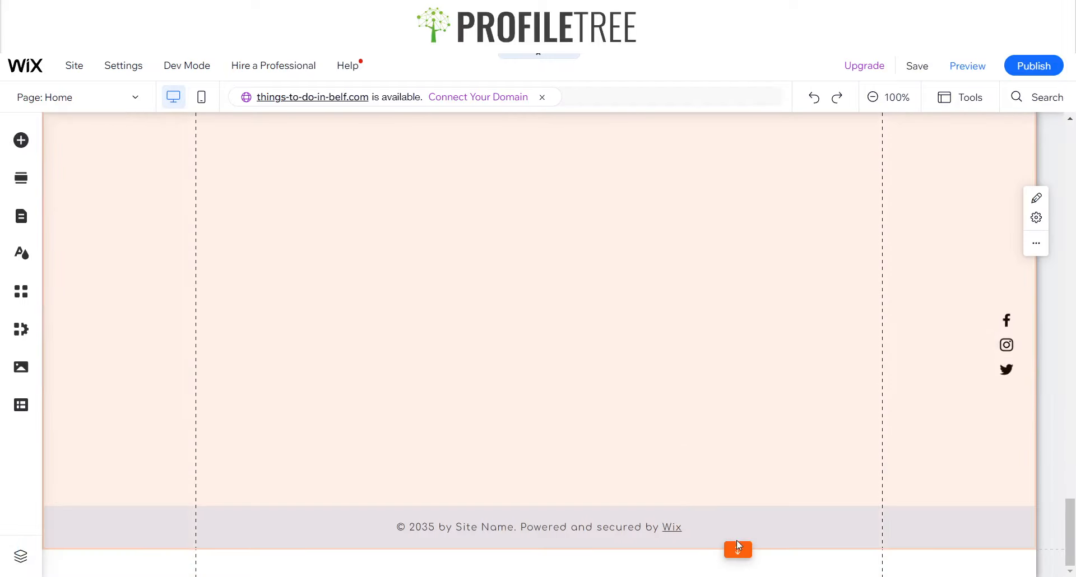
{"action": "left_click", "coordinate": [737, 546]}
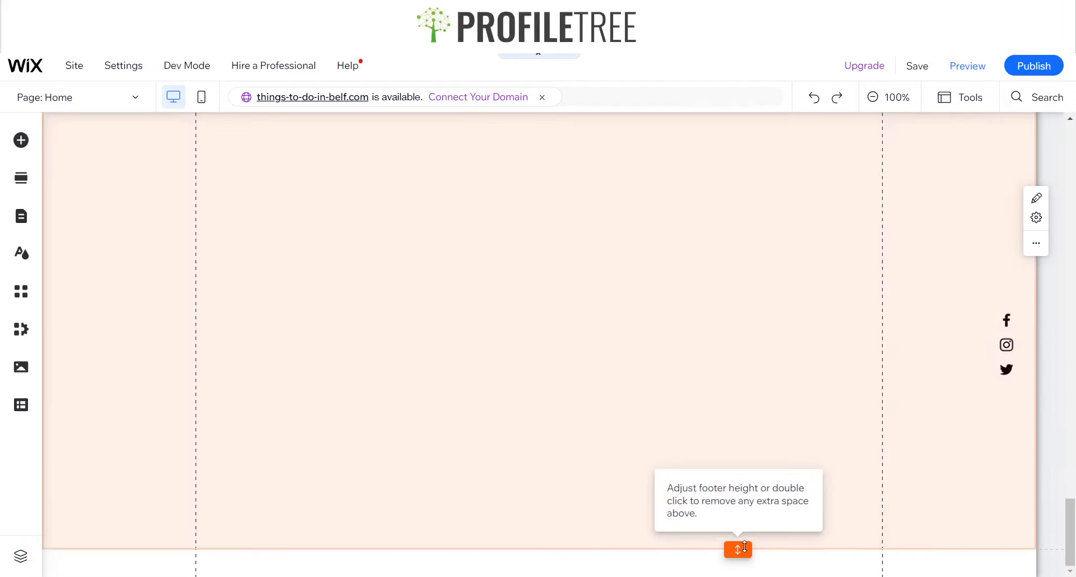
{"action": "double_click", "coordinate": [744, 546]}
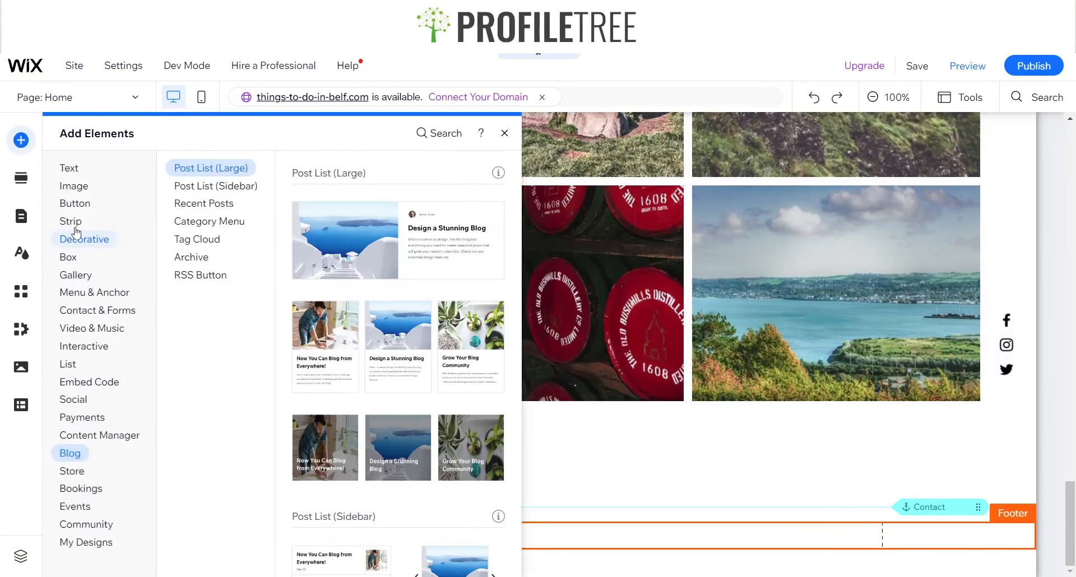
Add a Contact section with the dark Get in Touch layout below the gallery
{"action": "left_click", "coordinate": [83, 239]}
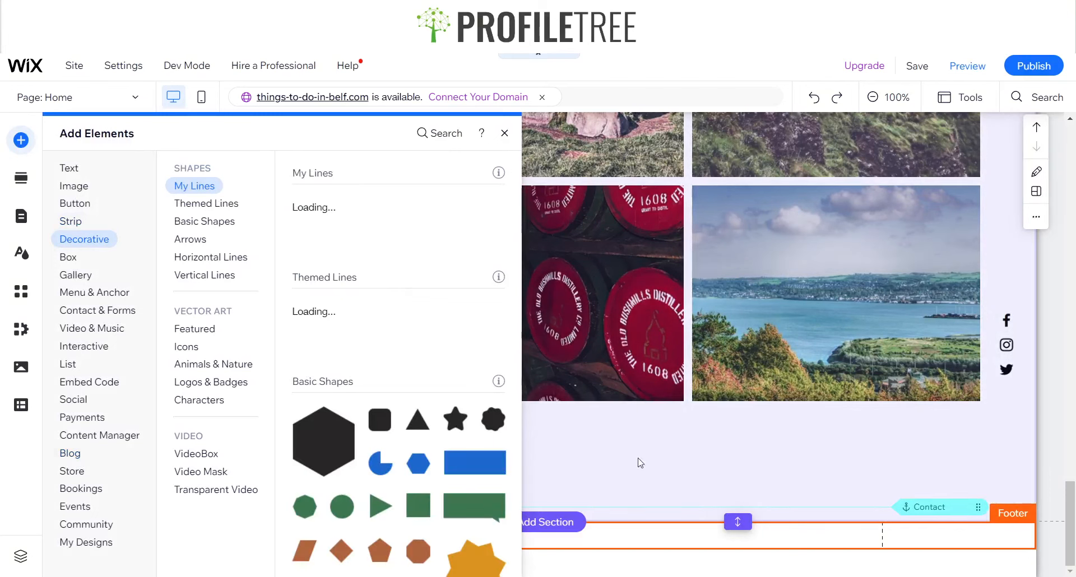
{"action": "left_click", "coordinate": [548, 524]}
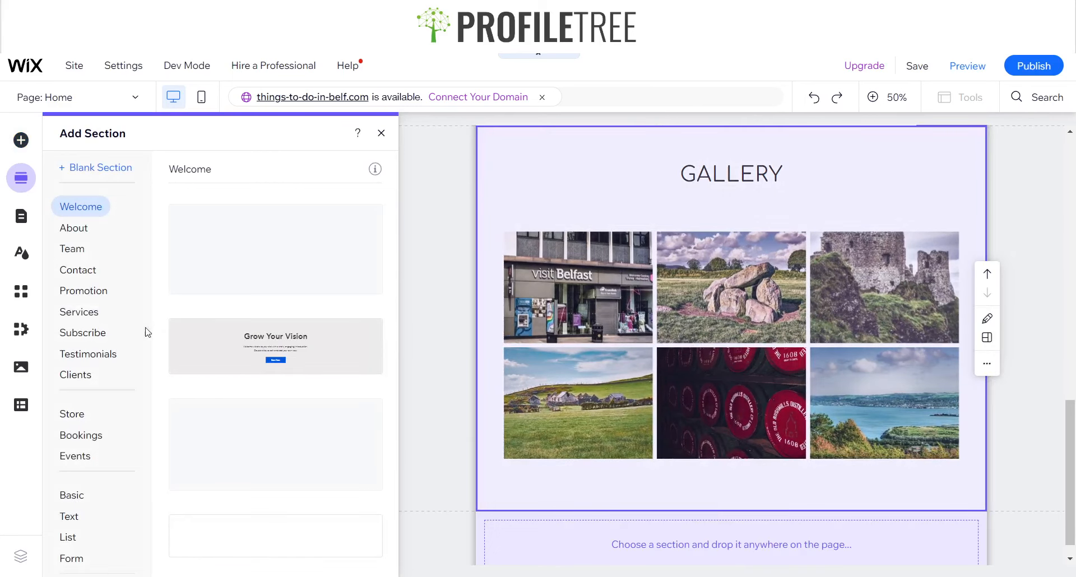
{"action": "left_click", "coordinate": [81, 272]}
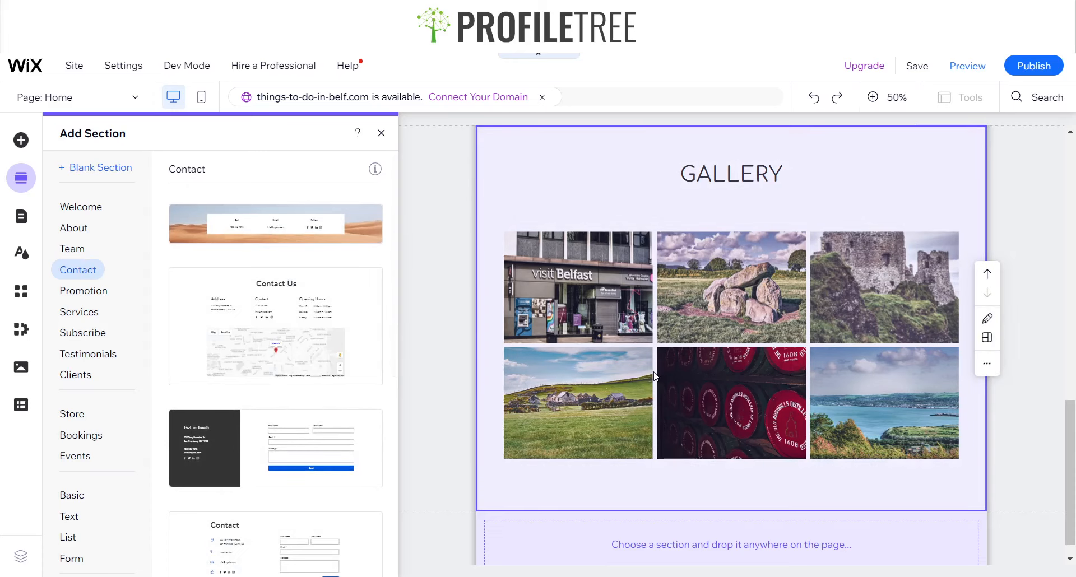
{"action": "scroll", "coordinate": [360, 418], "scroll_direction": "down", "scroll_amount": 3}
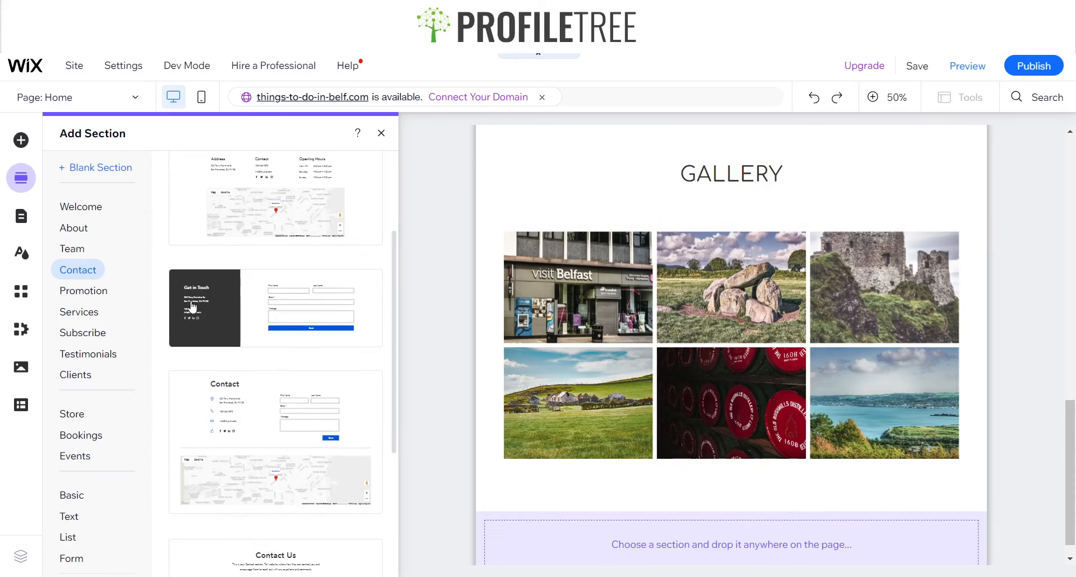
{"action": "left_click", "coordinate": [223, 309]}
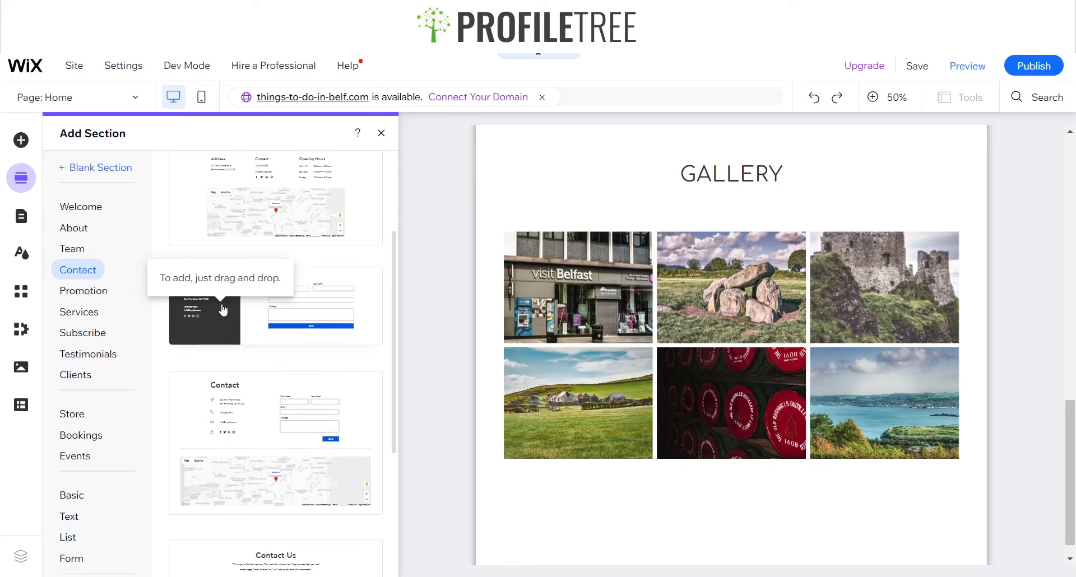
{"action": "left_click", "coordinate": [699, 392]}
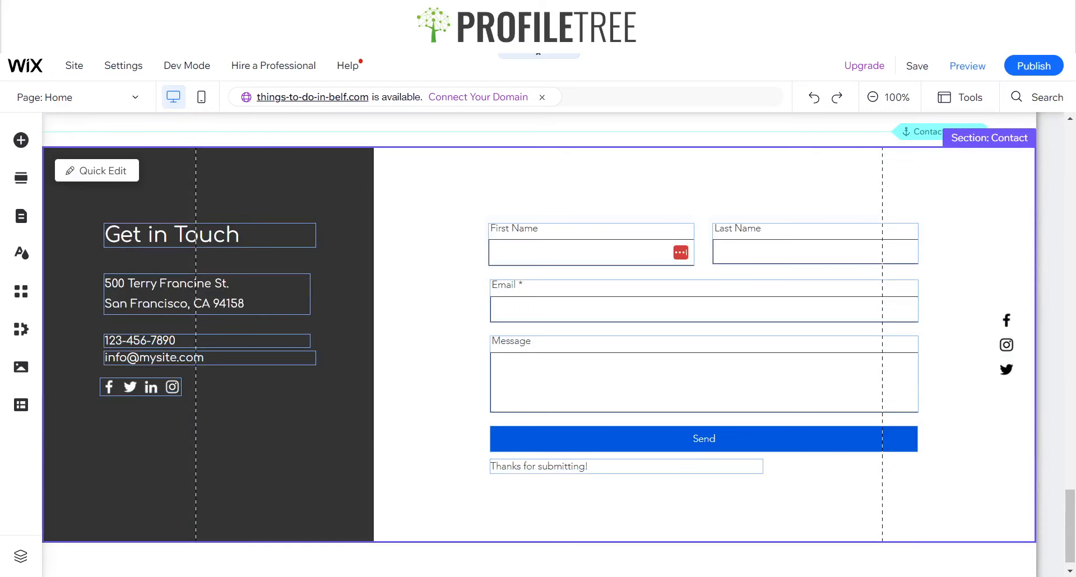
Review the contact form's settings and its email notification options
{"action": "scroll", "coordinate": [259, 264], "scroll_direction": "up", "scroll_amount": 3}
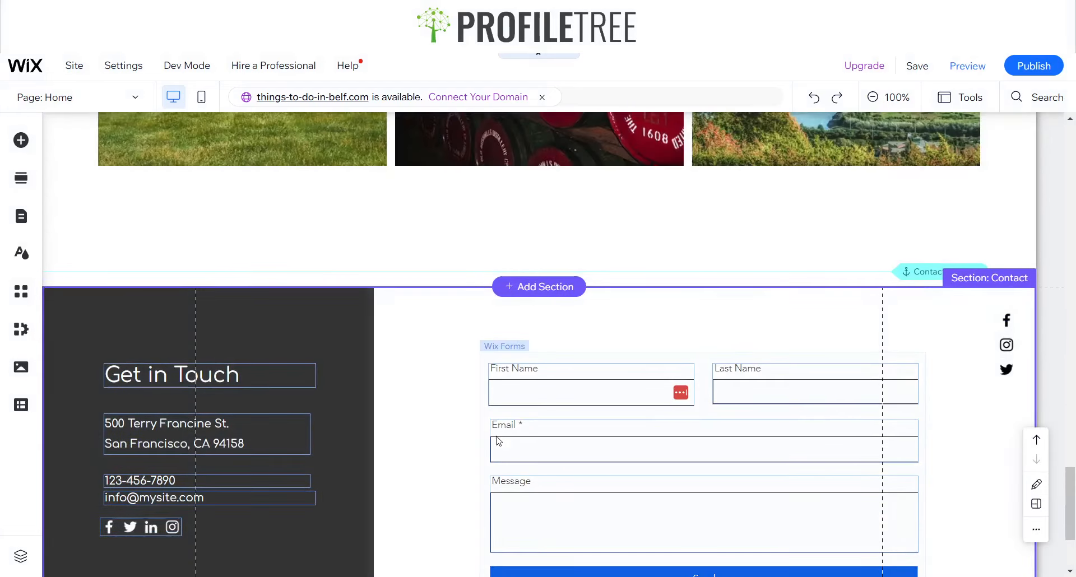
{"action": "left_click", "coordinate": [498, 441]}
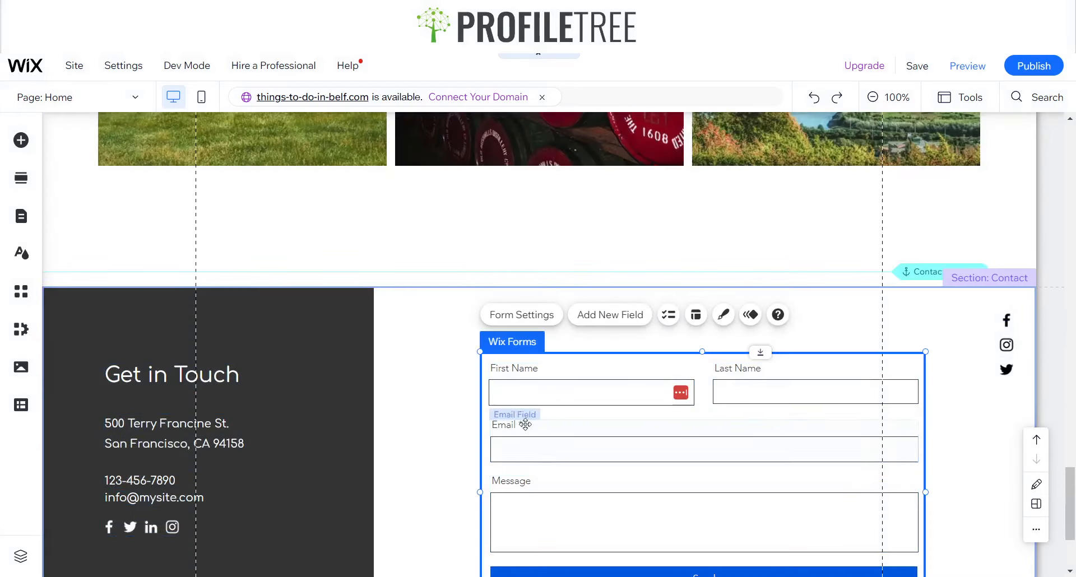
{"action": "left_click", "coordinate": [549, 316]}
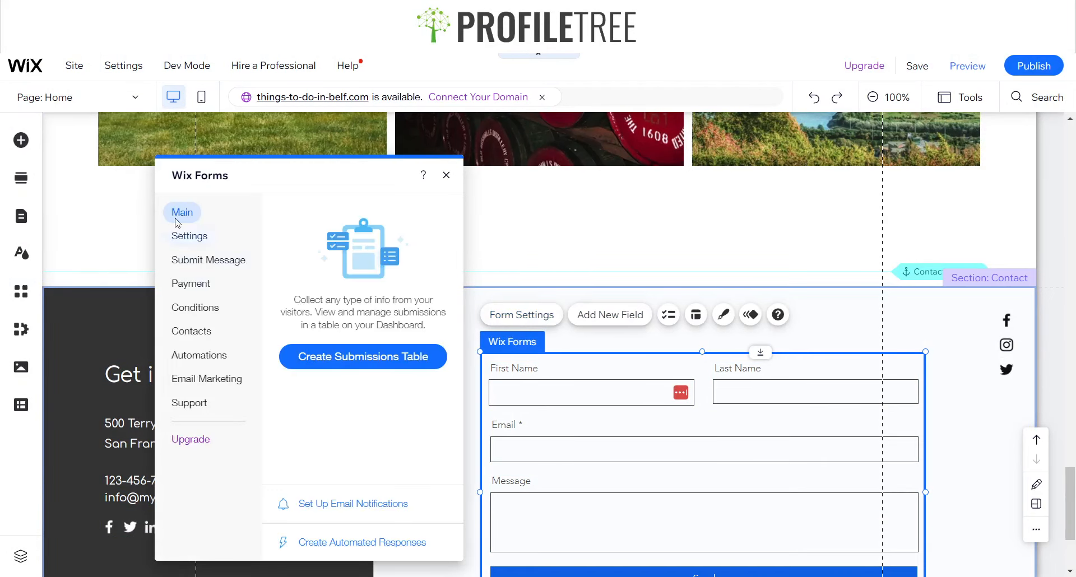
{"action": "left_click", "coordinate": [185, 238]}
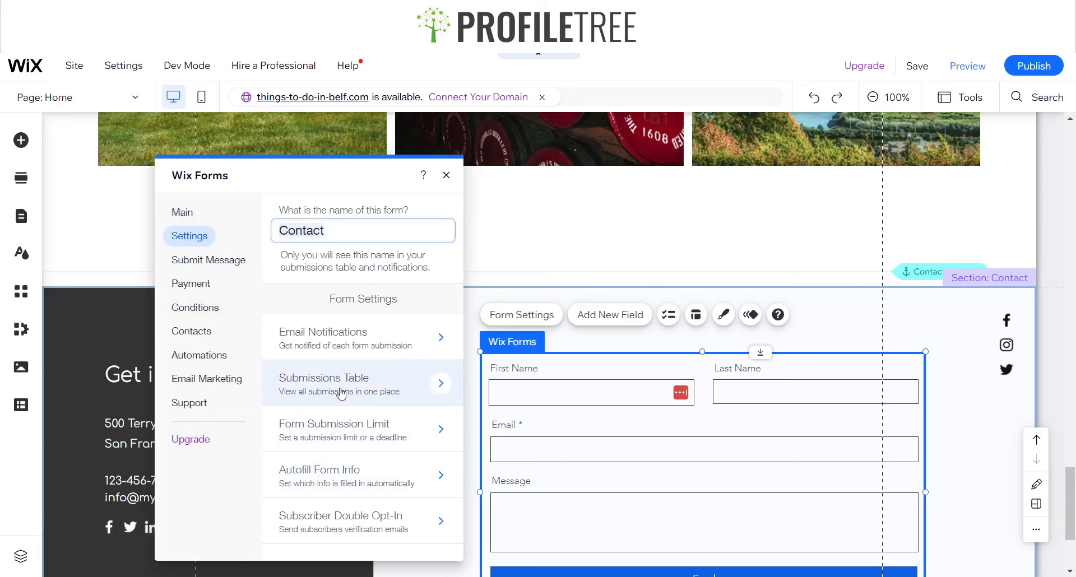
{"action": "left_click", "coordinate": [397, 329]}
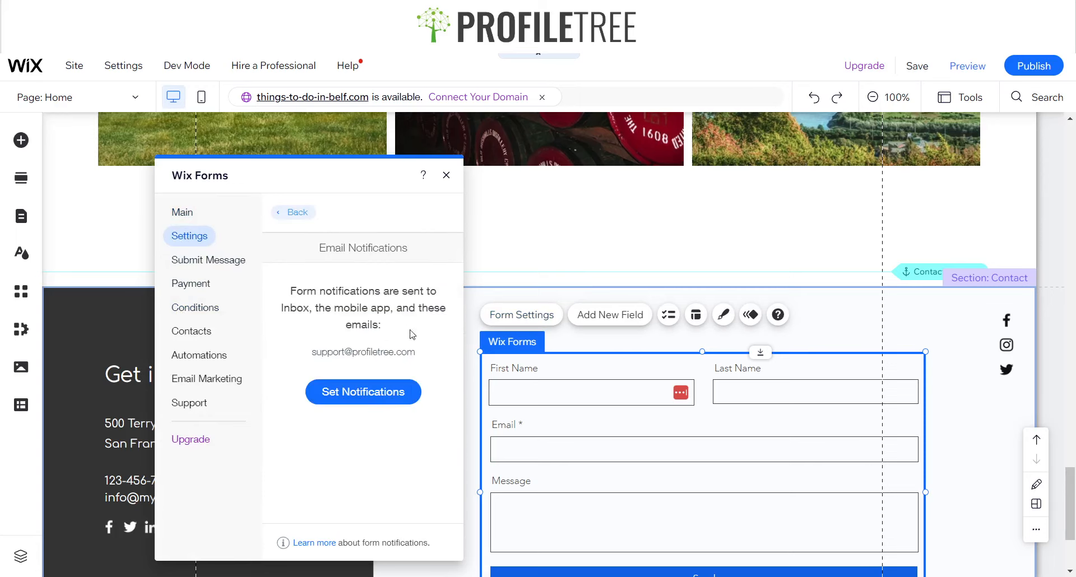
{"action": "left_click", "coordinate": [288, 213]}
{"action": "left_click", "coordinate": [446, 175]}
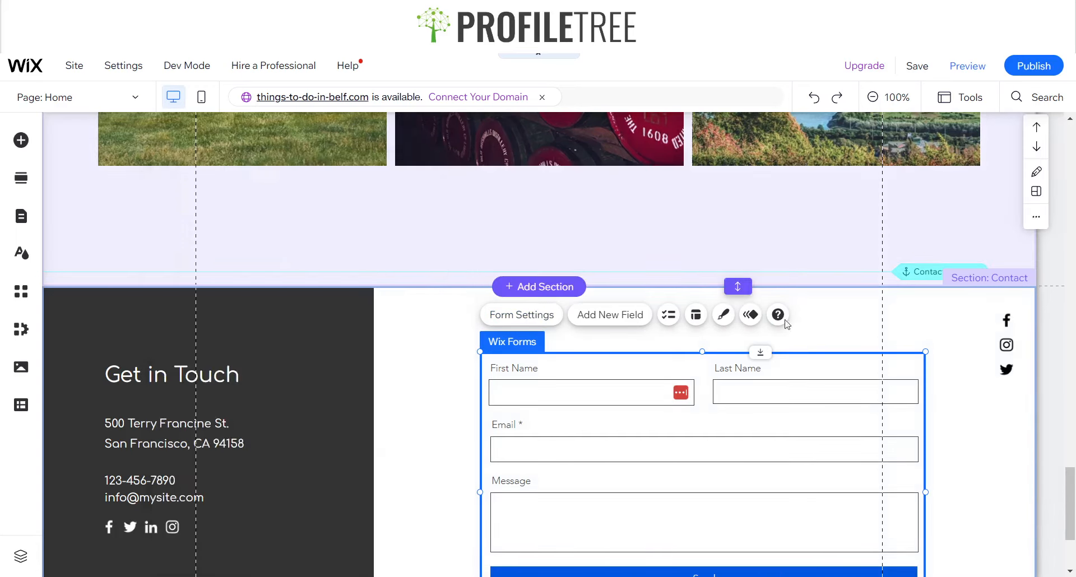
Customise the form's input field titles to use the Comfortaa font at 12 px
{"action": "left_click", "coordinate": [723, 314]}
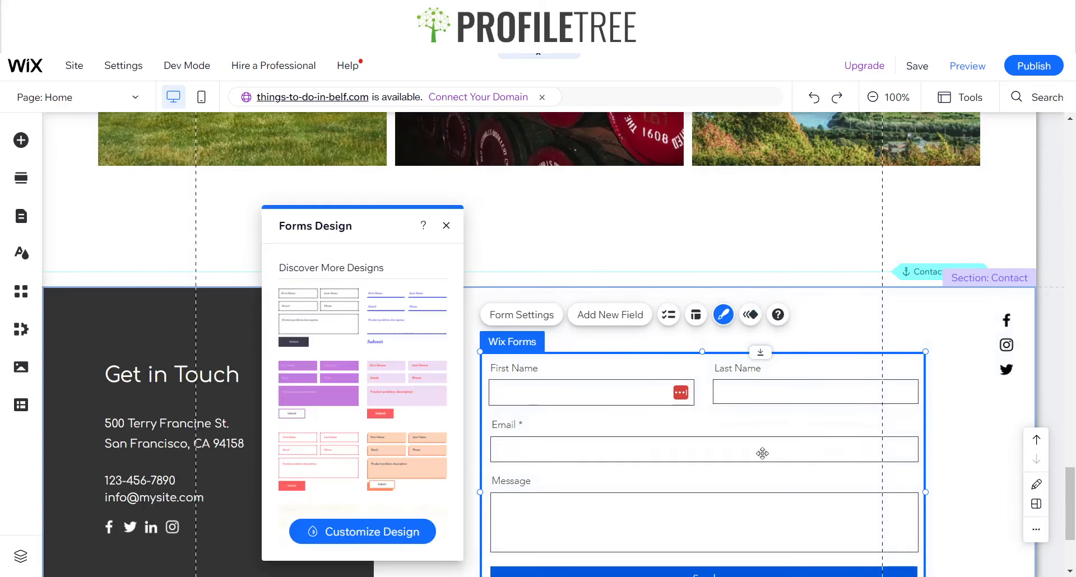
{"action": "left_click", "coordinate": [319, 536]}
{"action": "left_click", "coordinate": [358, 265]}
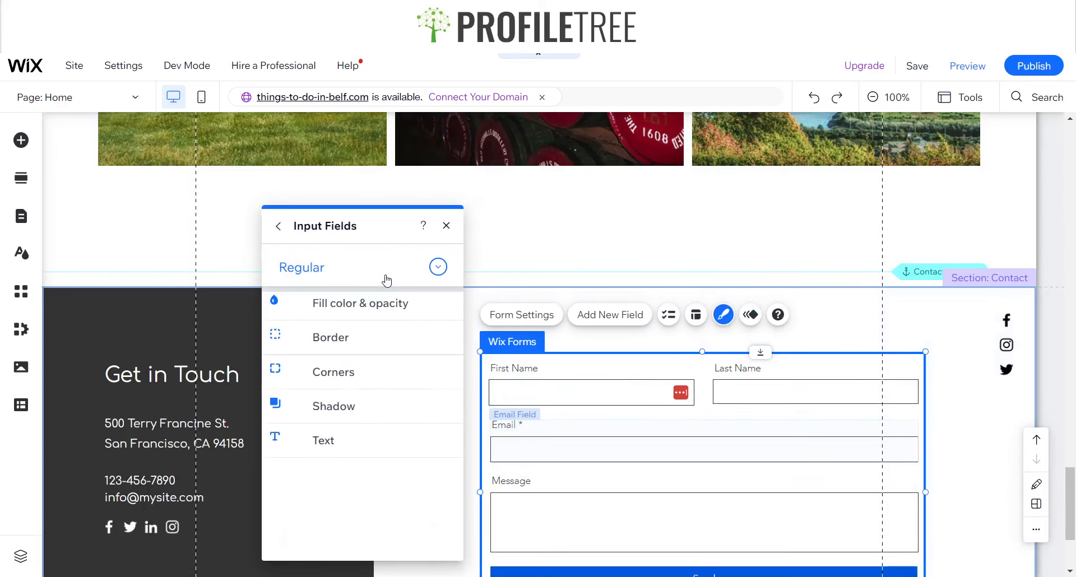
{"action": "left_click", "coordinate": [345, 435]}
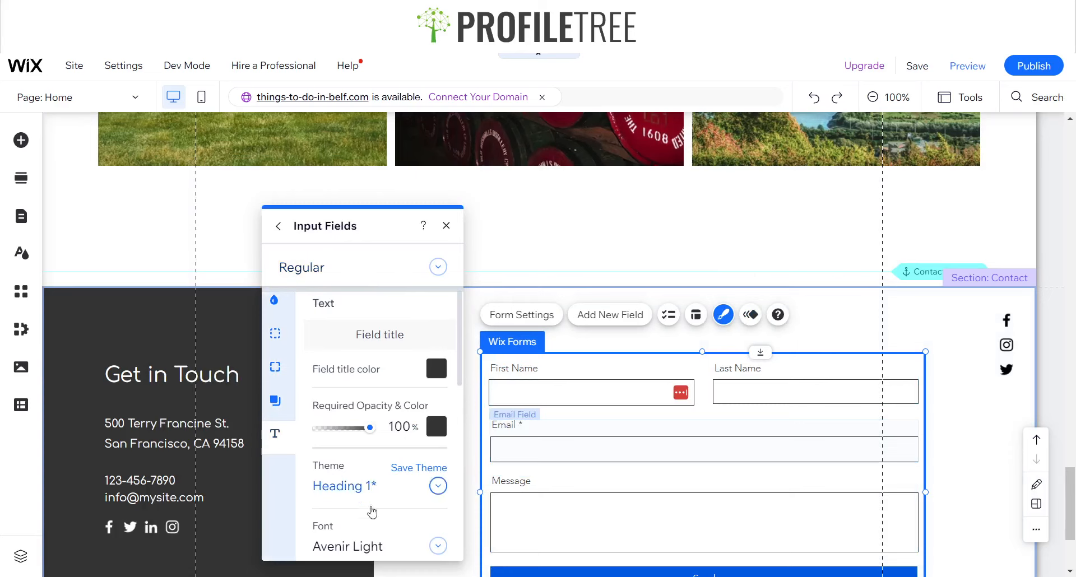
{"action": "left_click", "coordinate": [367, 552]}
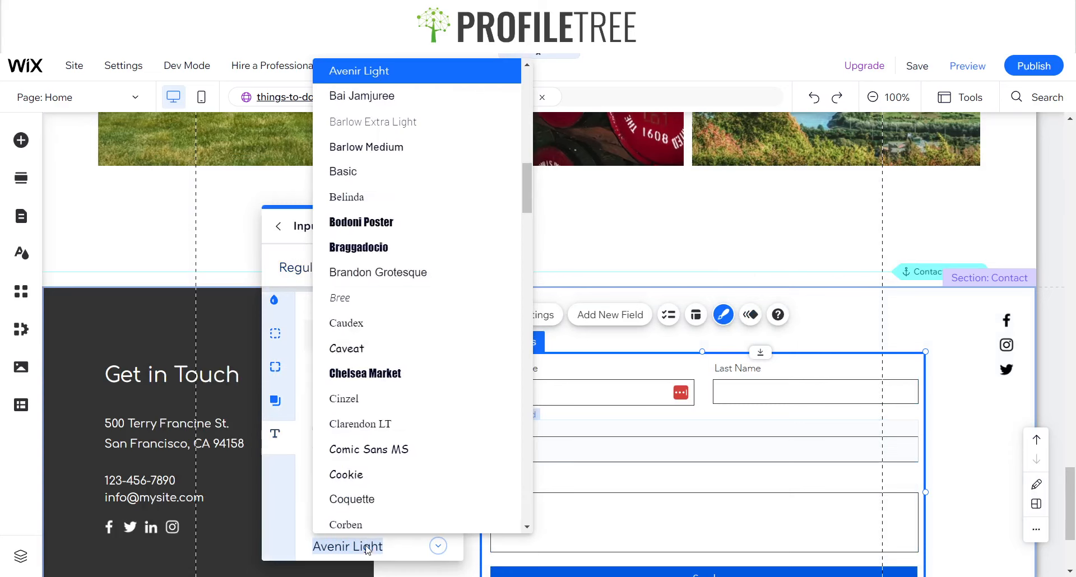
{"action": "left_click", "coordinate": [368, 471]}
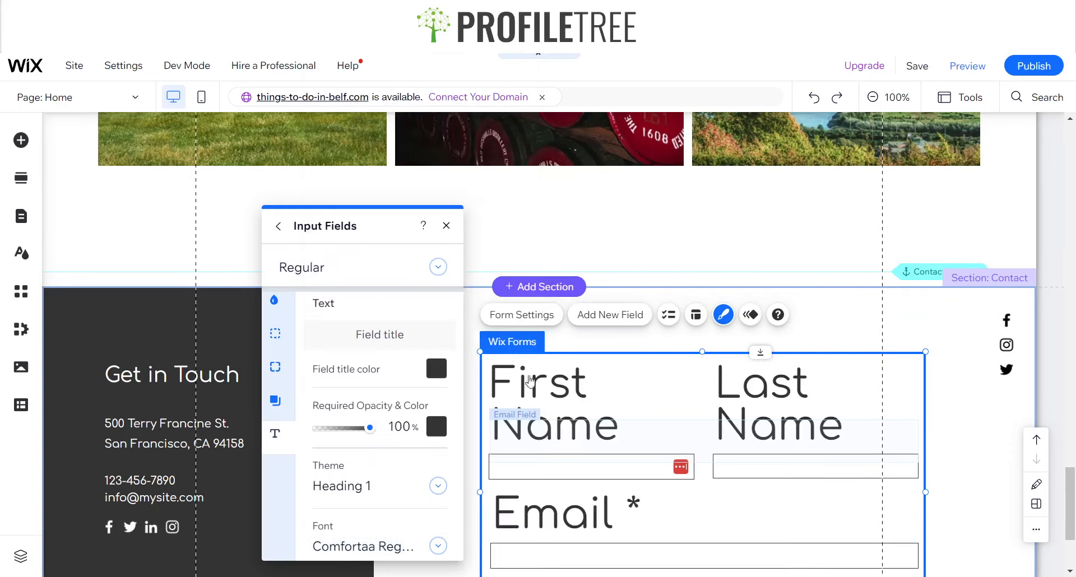
{"action": "scroll", "coordinate": [372, 500], "scroll_direction": "down", "scroll_amount": 3}
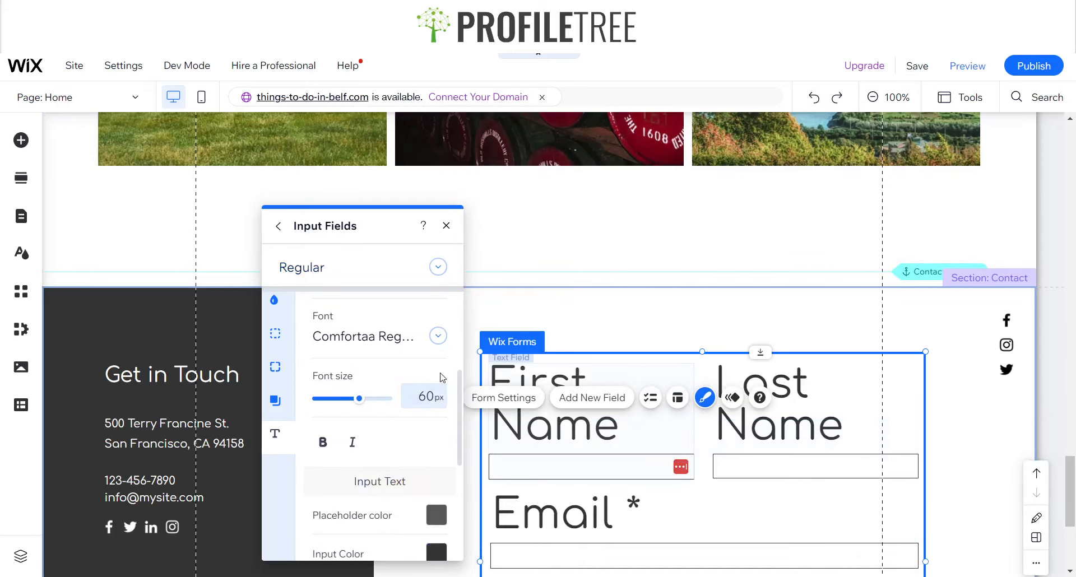
{"action": "left_click", "coordinate": [424, 397]}
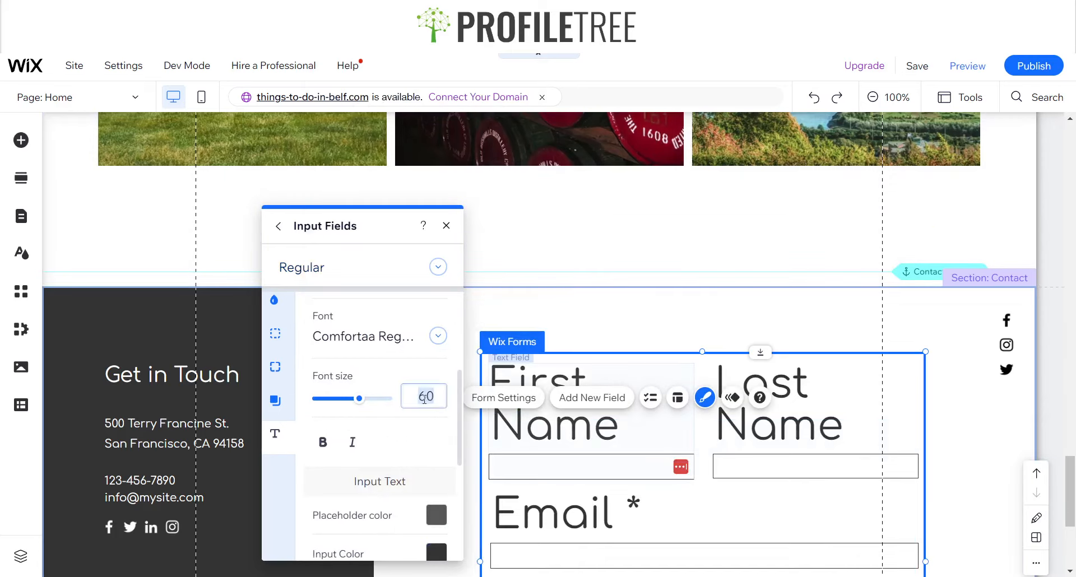
{"action": "type", "text": "12"}
{"action": "key", "text": "Return"}
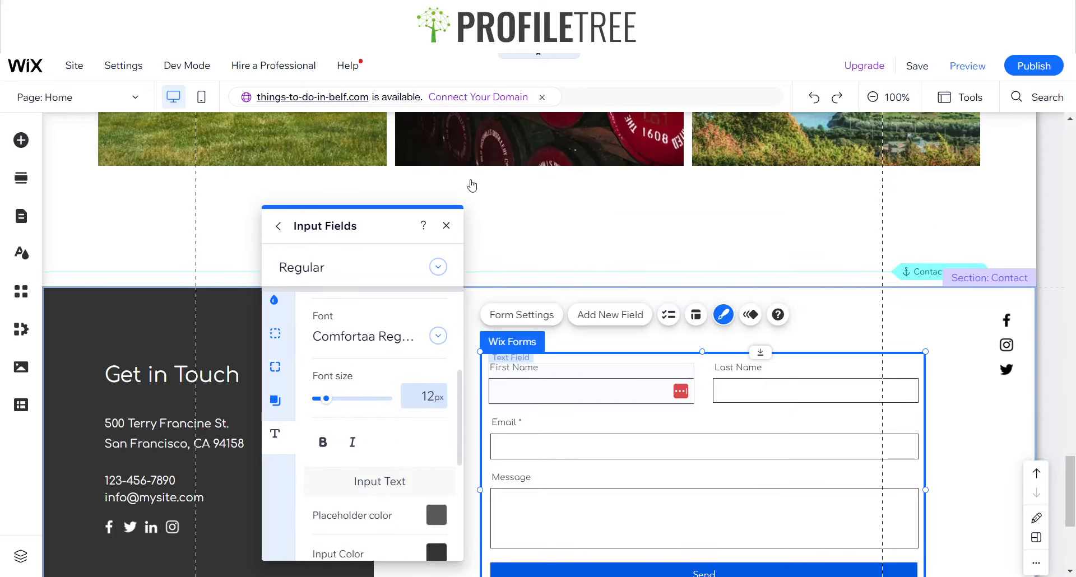
Apply the outlined rounded button design to the form's Send button
{"action": "left_click", "coordinate": [448, 226]}
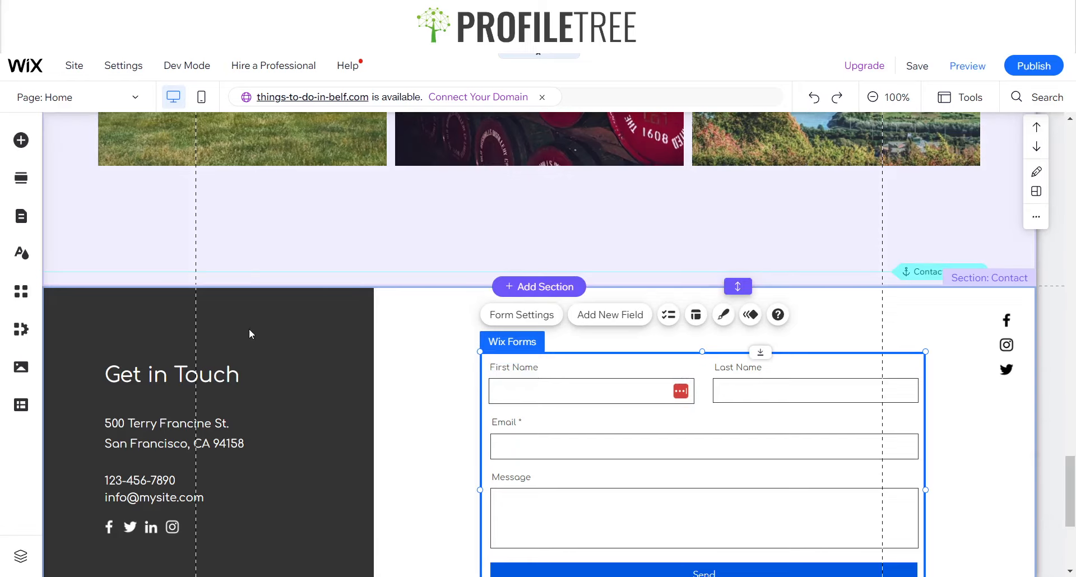
{"action": "scroll", "coordinate": [249, 328], "scroll_direction": "down", "scroll_amount": 3}
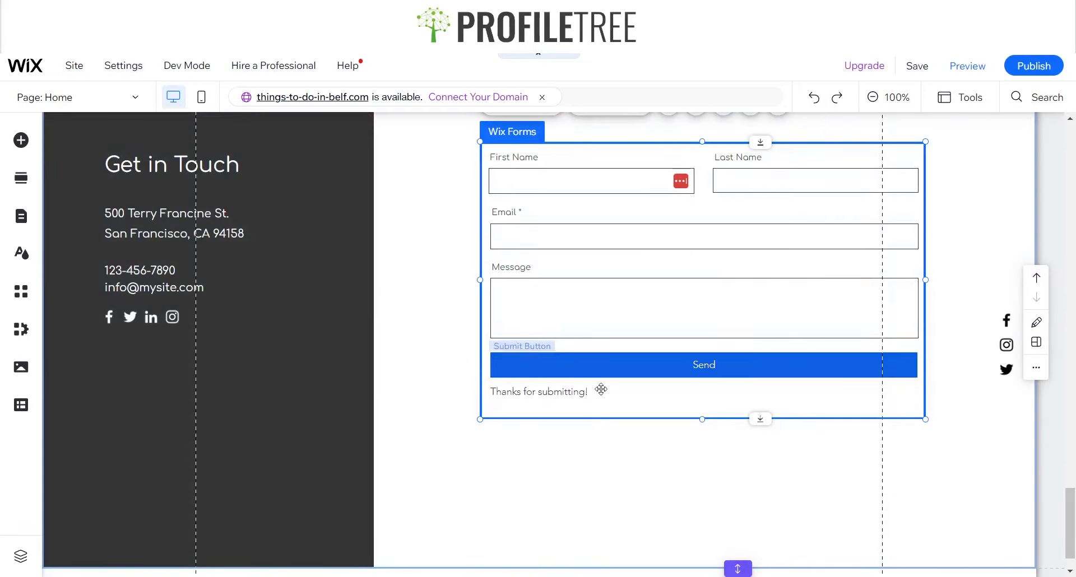
{"action": "left_click", "coordinate": [695, 369]}
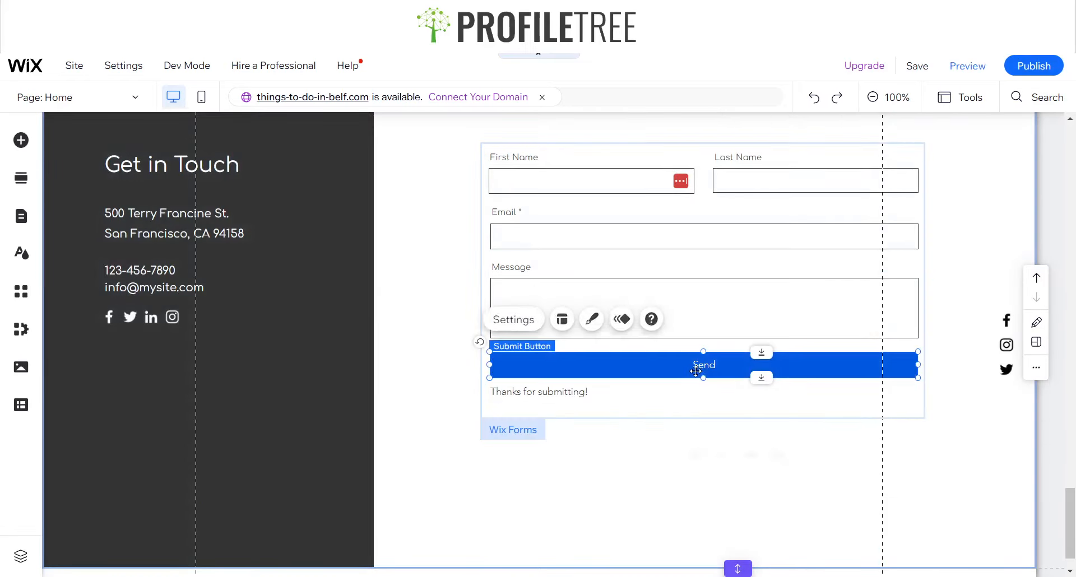
{"action": "left_click", "coordinate": [590, 320]}
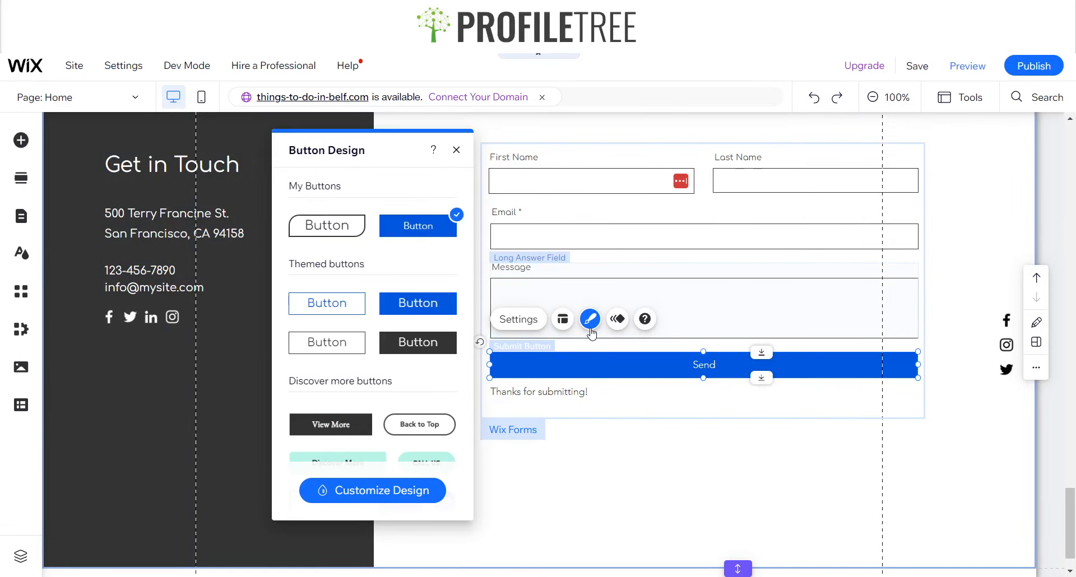
{"action": "left_click", "coordinate": [310, 234]}
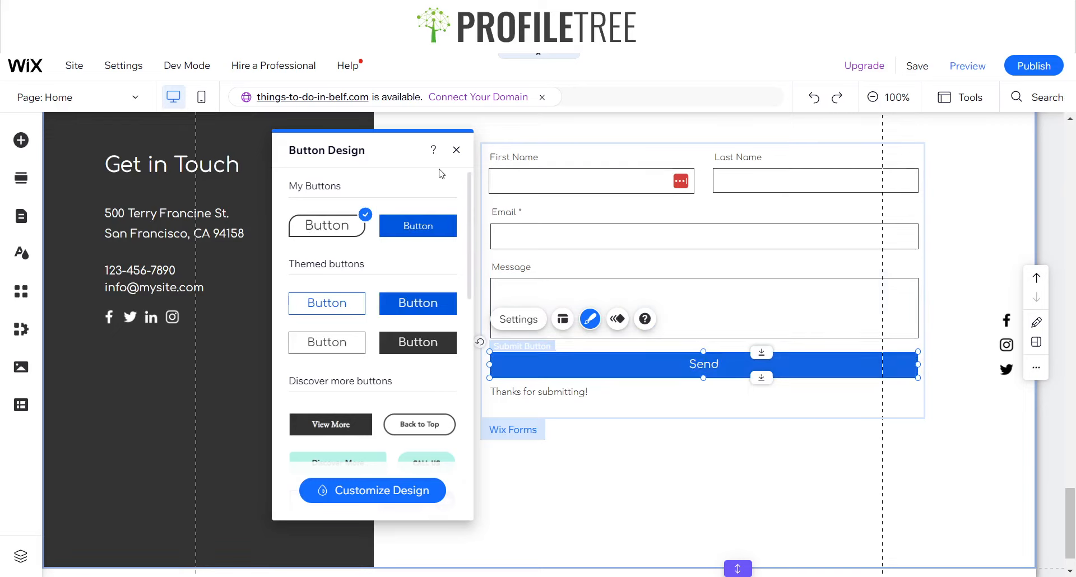
{"action": "left_click", "coordinate": [456, 150]}
{"action": "left_click", "coordinate": [675, 445]}
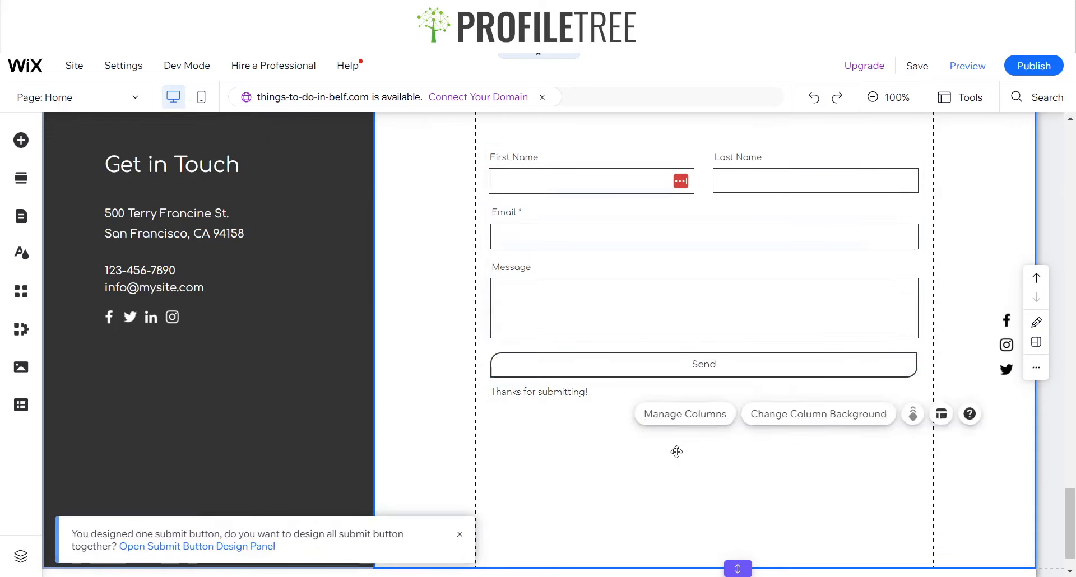
Set the font of the "Thanks for submitting!" success message to Comfortaa Regular
{"action": "left_click", "coordinate": [537, 395]}
{"action": "left_click", "coordinate": [538, 395]}
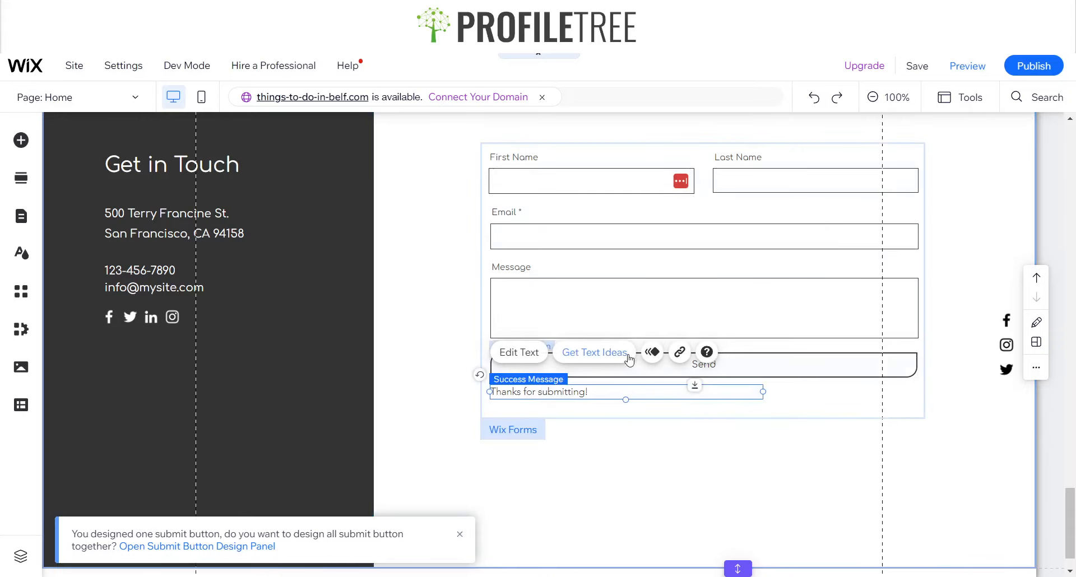
{"action": "left_click", "coordinate": [519, 352]}
{"action": "left_click", "coordinate": [857, 265]}
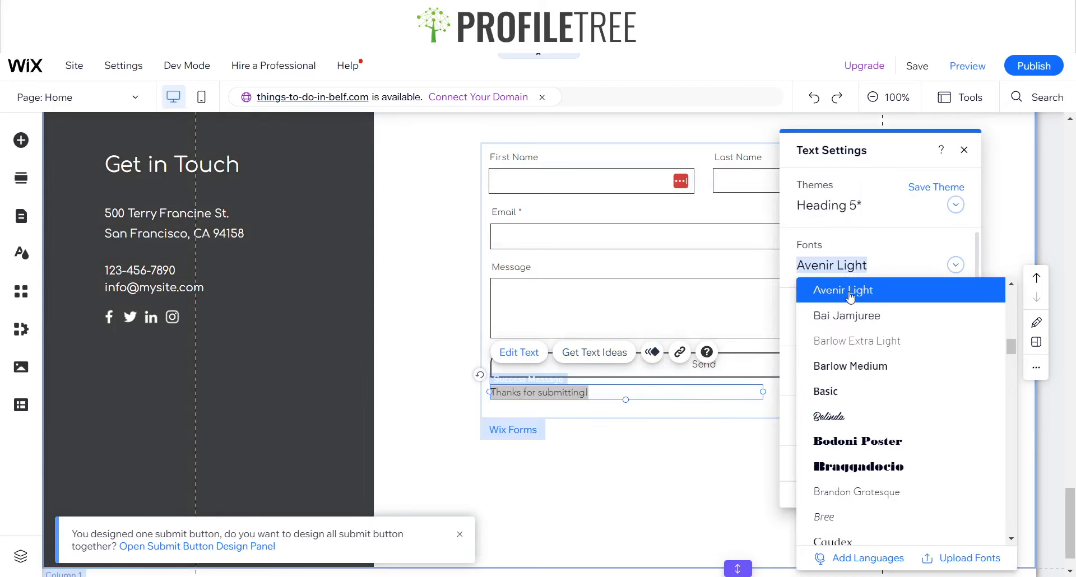
{"action": "scroll", "coordinate": [851, 292], "scroll_direction": "down", "scroll_amount": 5}
{"action": "left_click", "coordinate": [852, 289]}
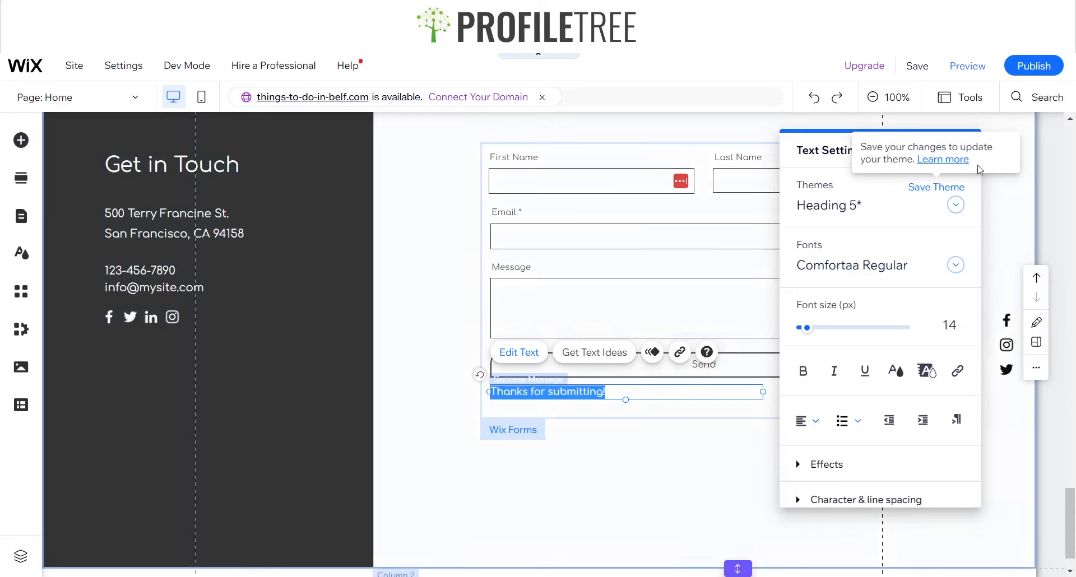
{"action": "left_click", "coordinate": [964, 151]}
Turn on the Toolbar and set the footer's height to 400 px
{"action": "scroll", "coordinate": [649, 299], "scroll_direction": "up", "scroll_amount": 4}
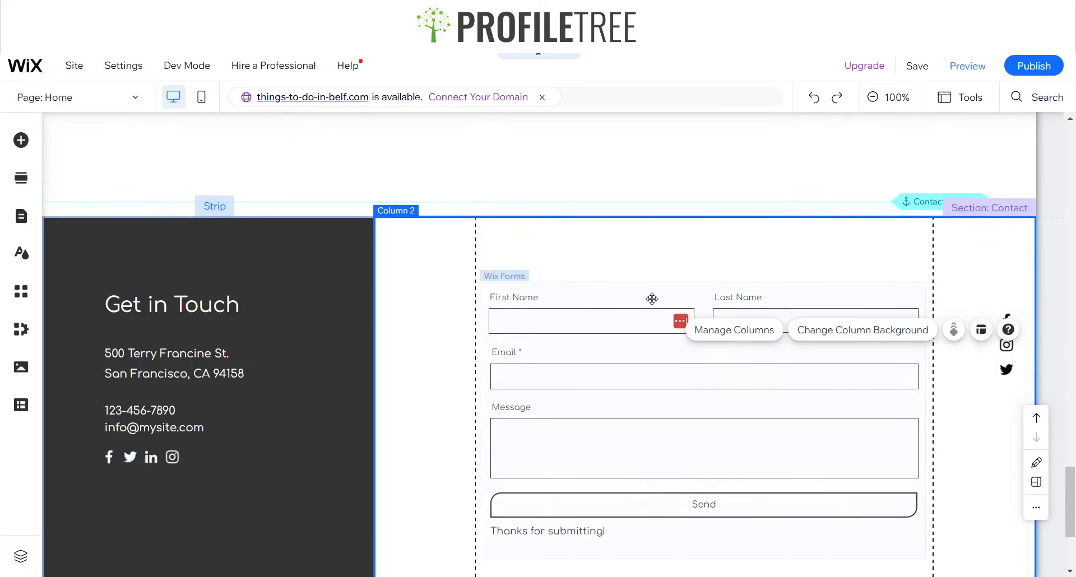
{"action": "scroll", "coordinate": [537, 423], "scroll_direction": "down", "scroll_amount": 5}
{"action": "double_click", "coordinate": [738, 522]}
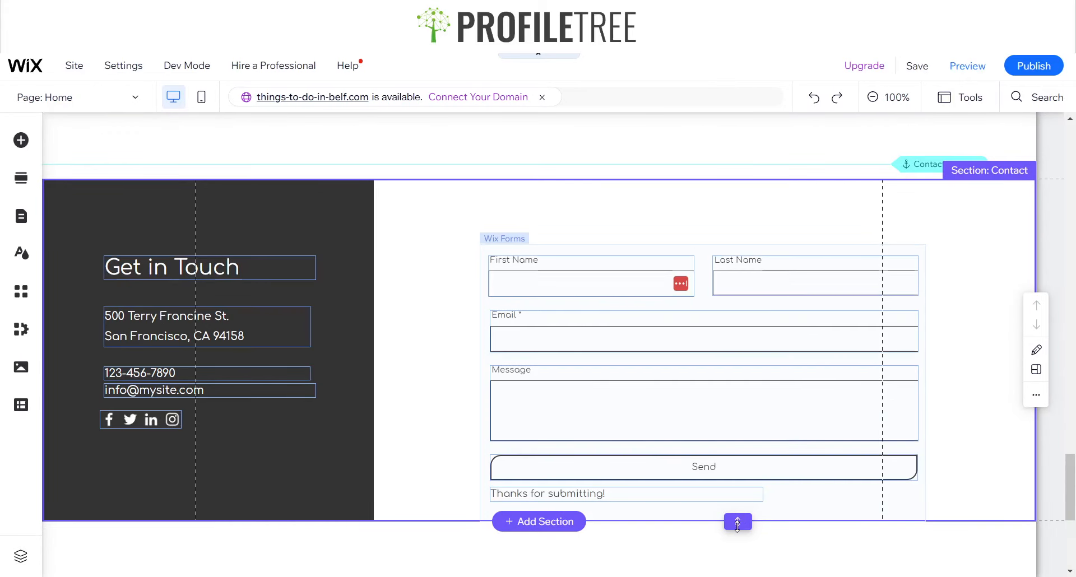
{"action": "scroll", "coordinate": [426, 331], "scroll_direction": "down", "scroll_amount": 3}
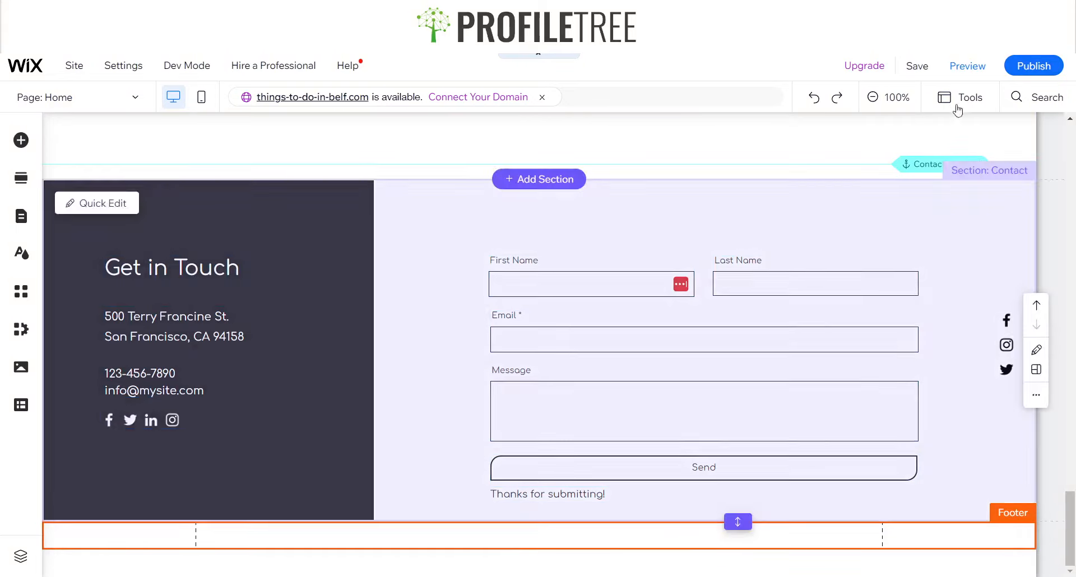
{"action": "left_click", "coordinate": [959, 96]}
{"action": "left_click", "coordinate": [947, 144]}
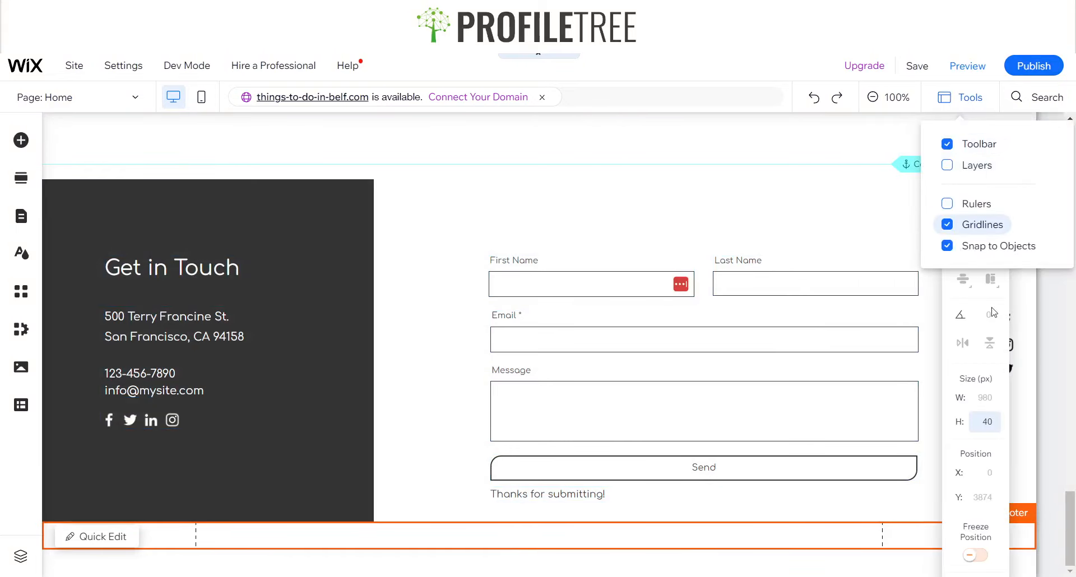
{"action": "left_click", "coordinate": [989, 427]}
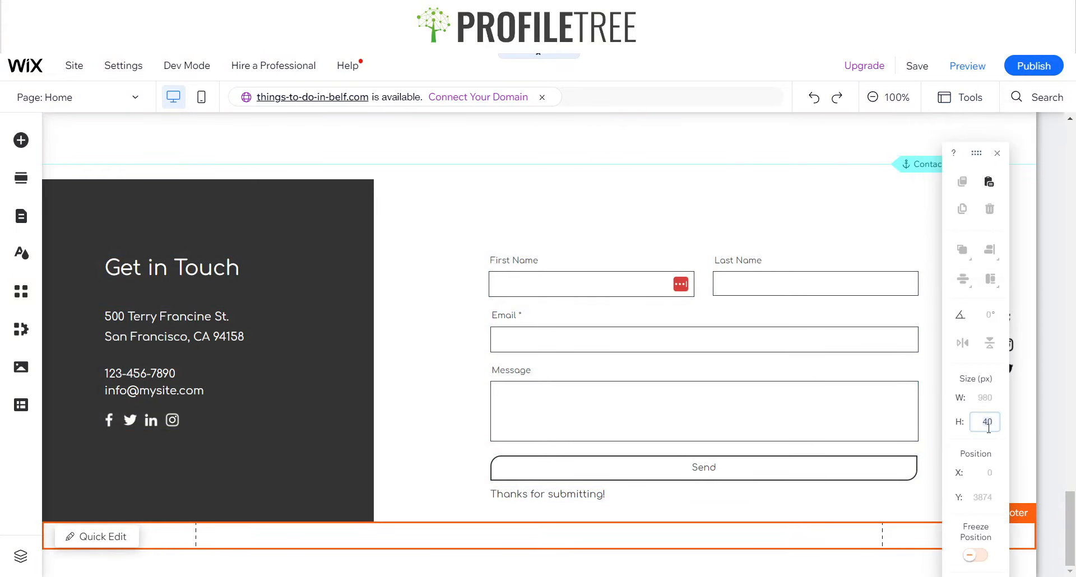
{"action": "type", "text": "200"}
{"action": "key", "text": "Return"}
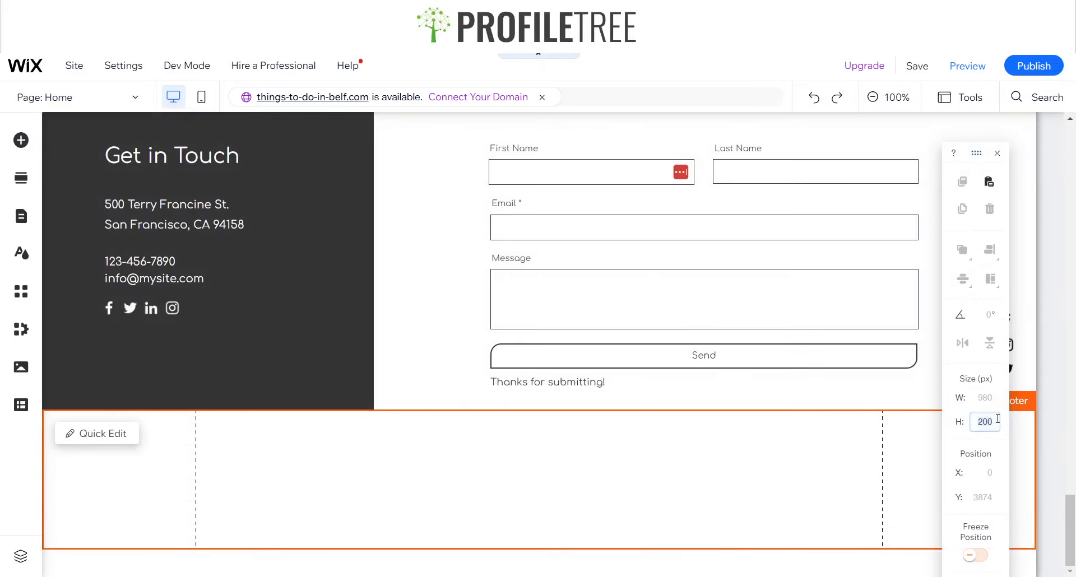
{"action": "type", "text": "400"}
{"action": "key", "text": "Return"}
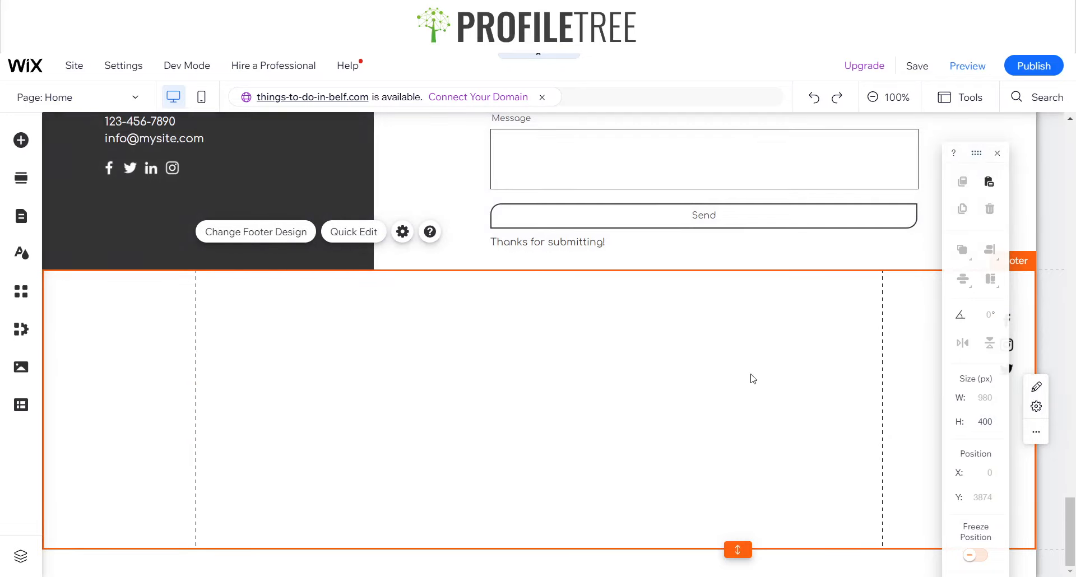
{"action": "left_click", "coordinate": [997, 154]}
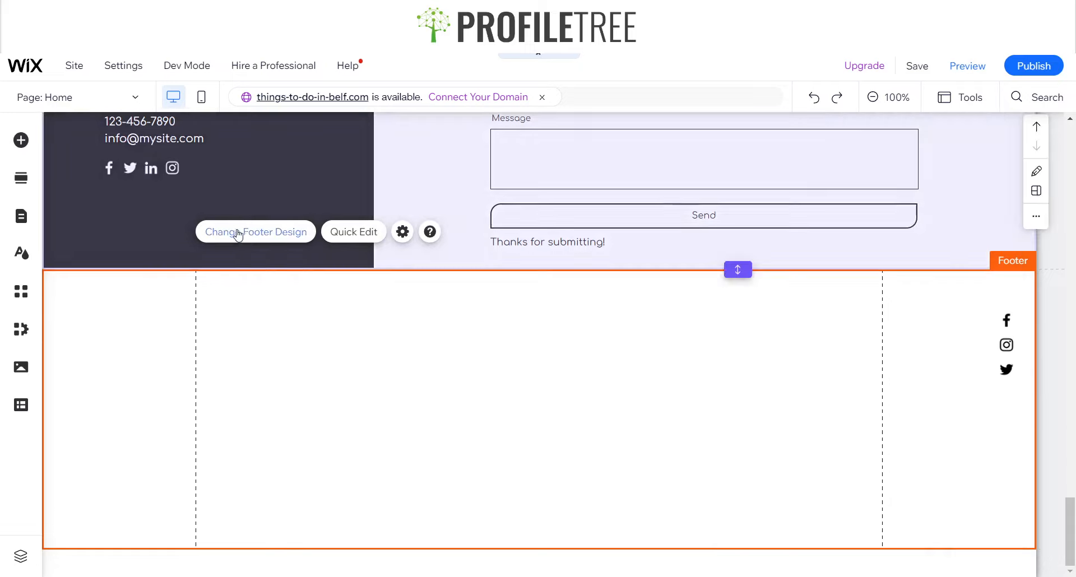
Try to delete the footer
{"action": "left_click", "coordinate": [21, 140]}
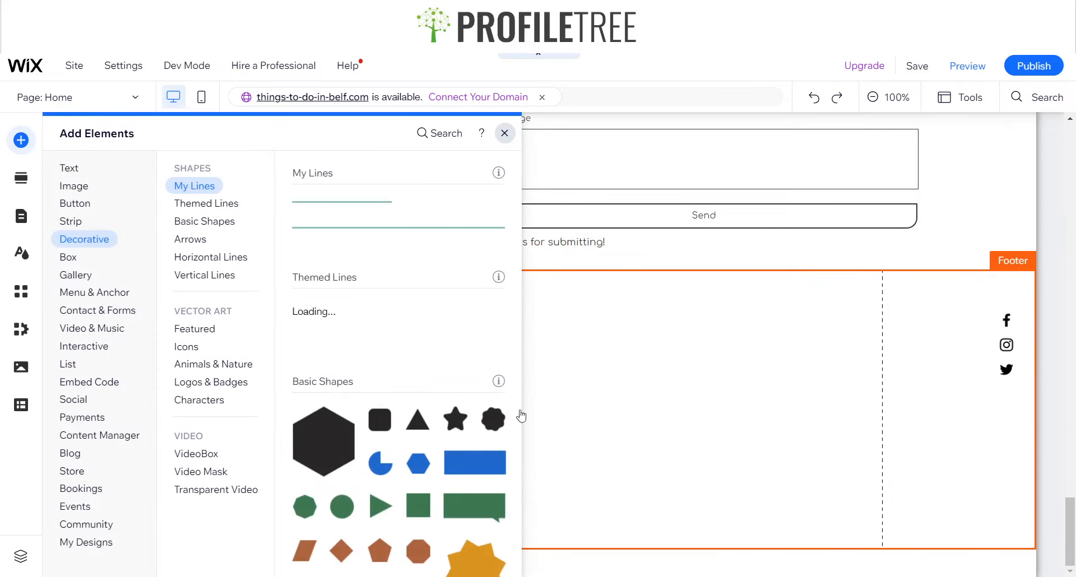
{"action": "left_click", "coordinate": [588, 405]}
{"action": "key", "text": "Delete"}
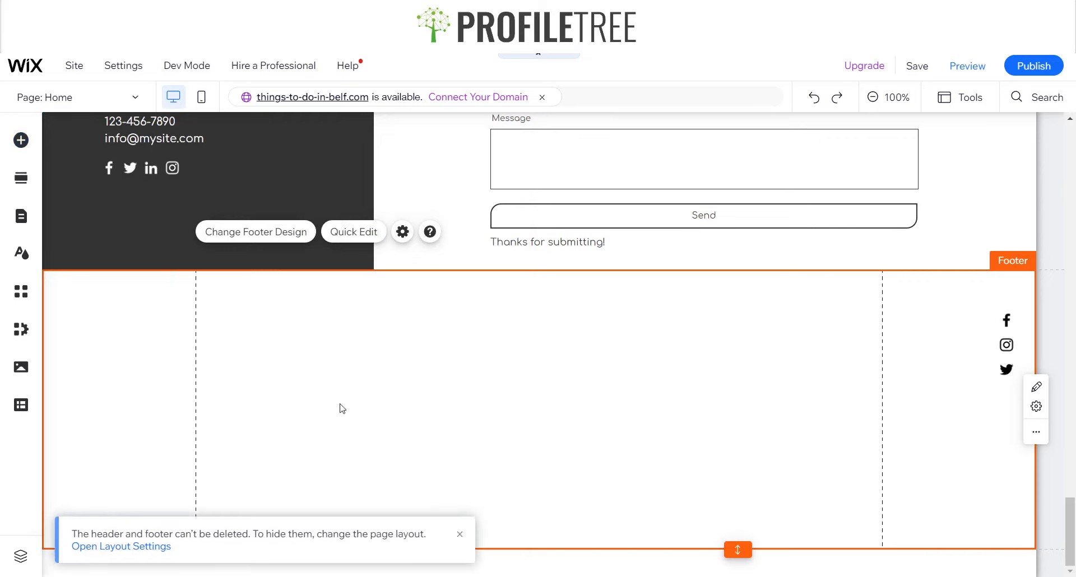
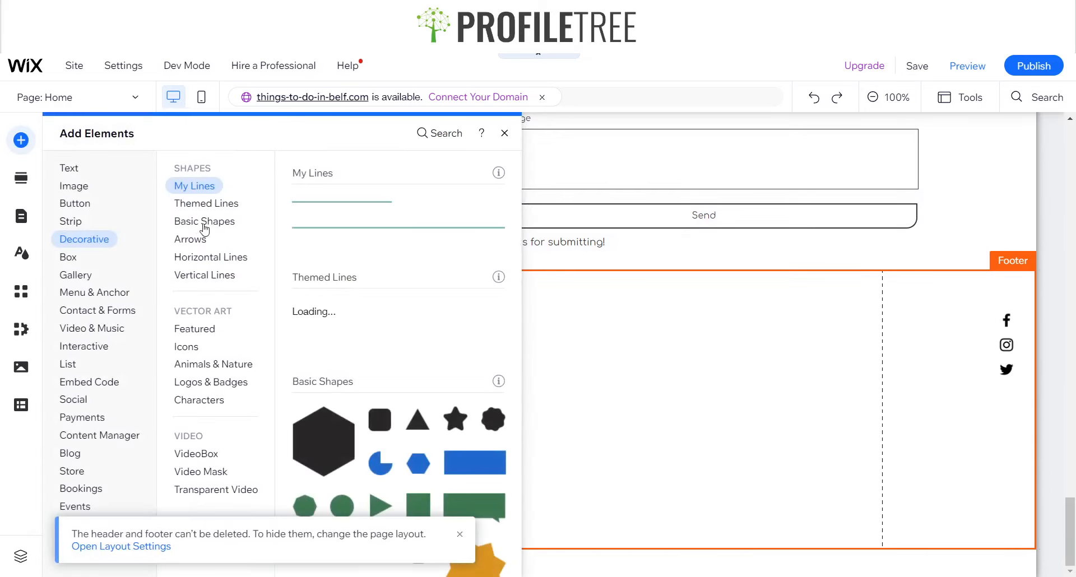
Add a Classic strip to the footer area
{"action": "left_click", "coordinate": [71, 220]}
{"action": "left_click", "coordinate": [194, 221]}
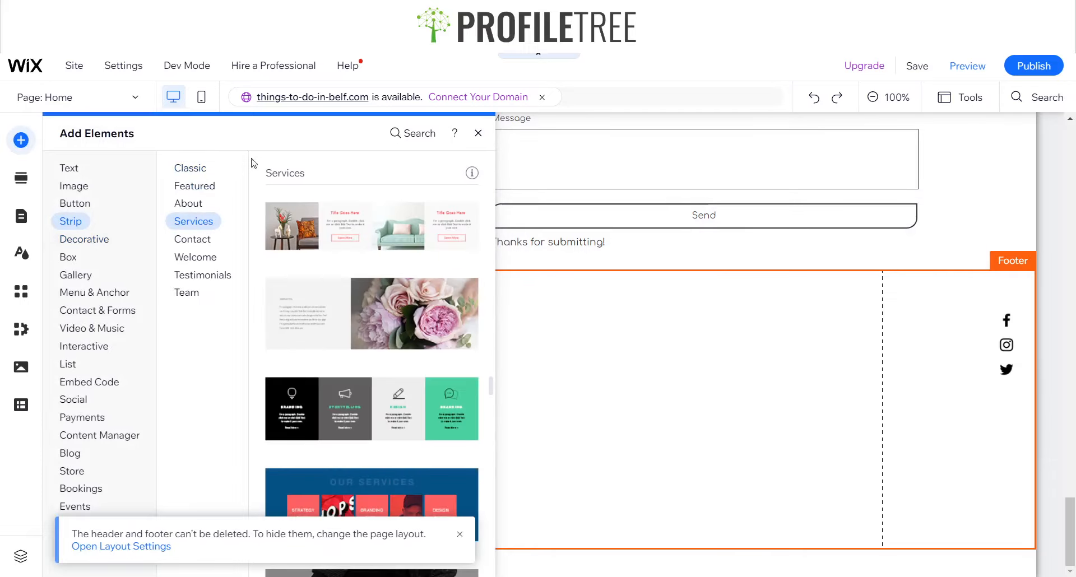
{"action": "left_click", "coordinate": [190, 167]}
{"action": "left_click_drag", "start_coordinate": [360, 236], "coordinate": [574, 356]}
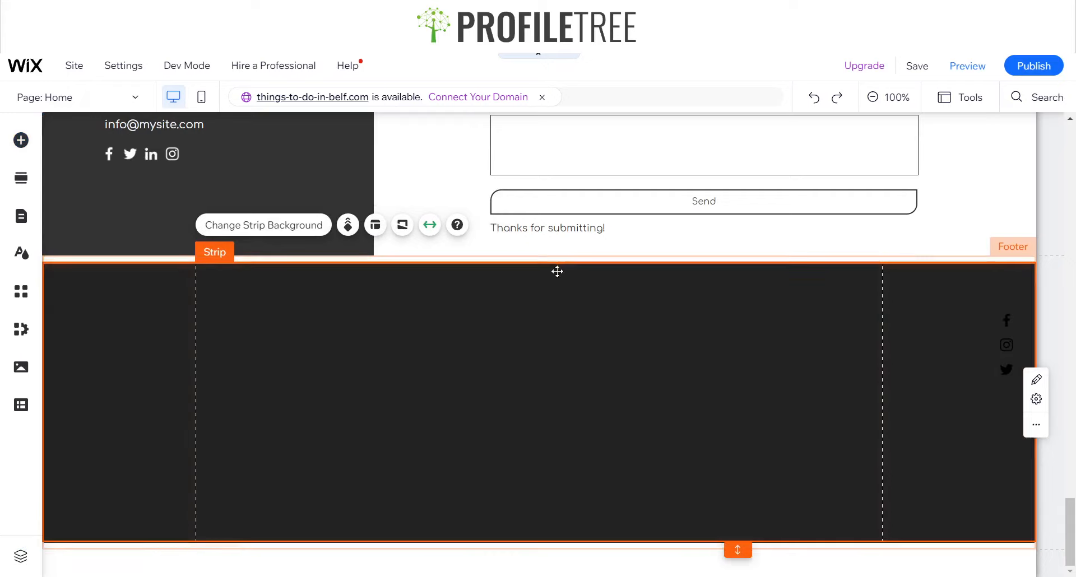
{"action": "left_click_drag", "start_coordinate": [581, 325], "coordinate": [582, 318]}
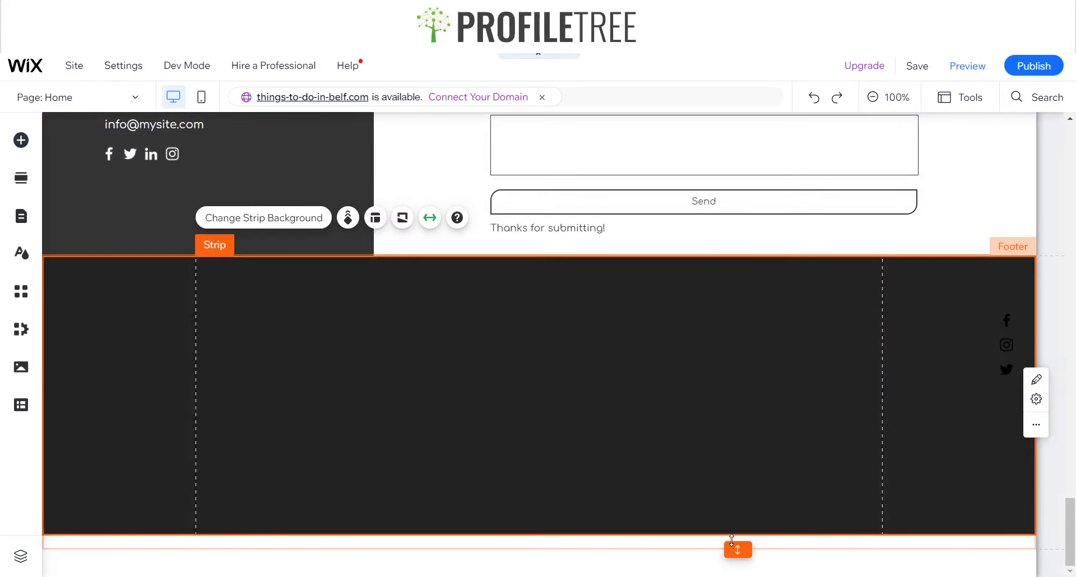
Add columns to the footer strip so it has three equal columns
{"action": "double_click", "coordinate": [734, 549]}
{"action": "left_click", "coordinate": [444, 388]}
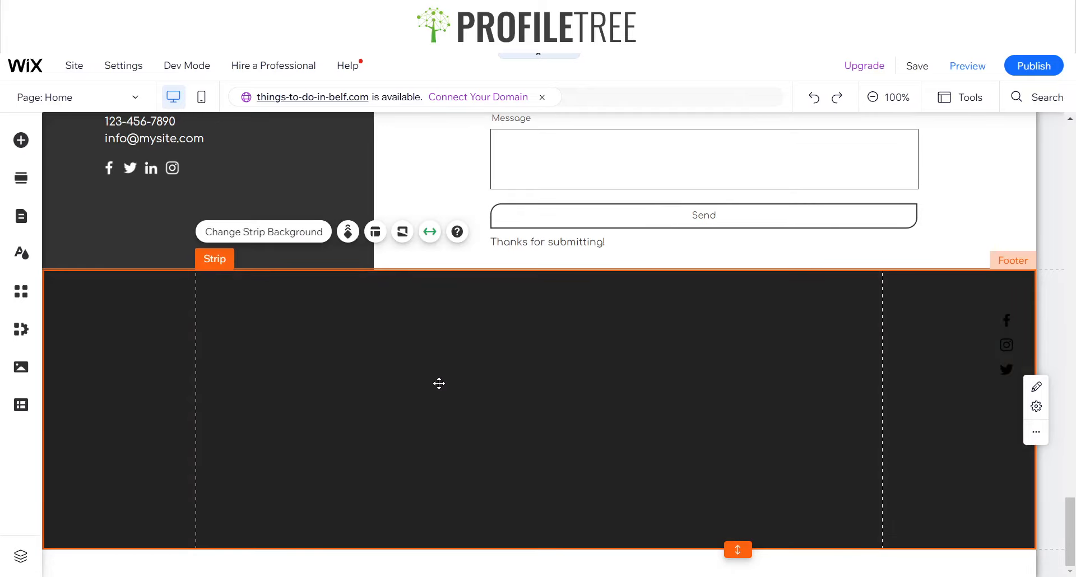
{"action": "left_click", "coordinate": [375, 232]}
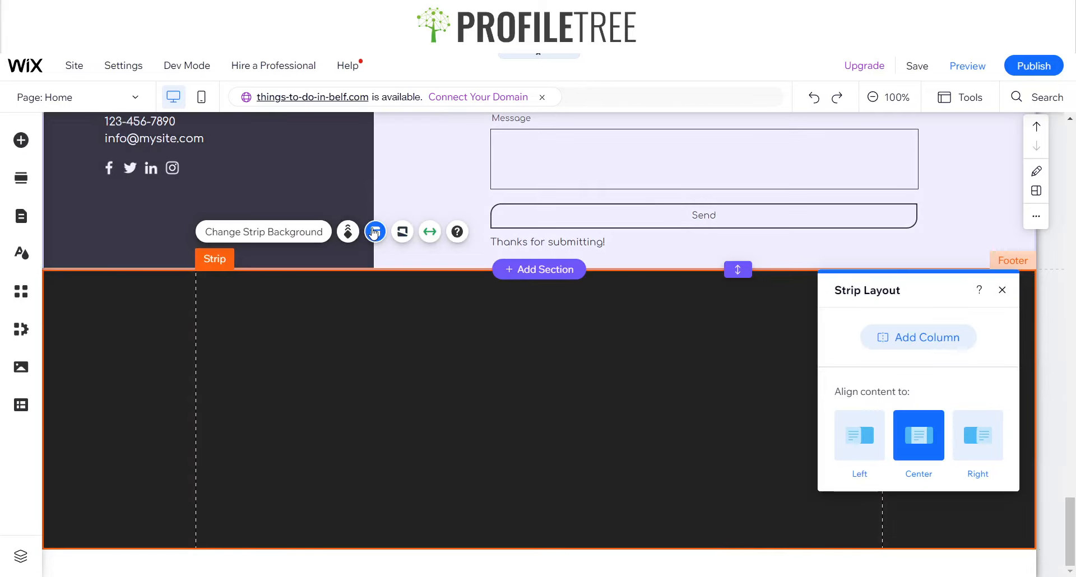
{"action": "key", "text": "Escape"}
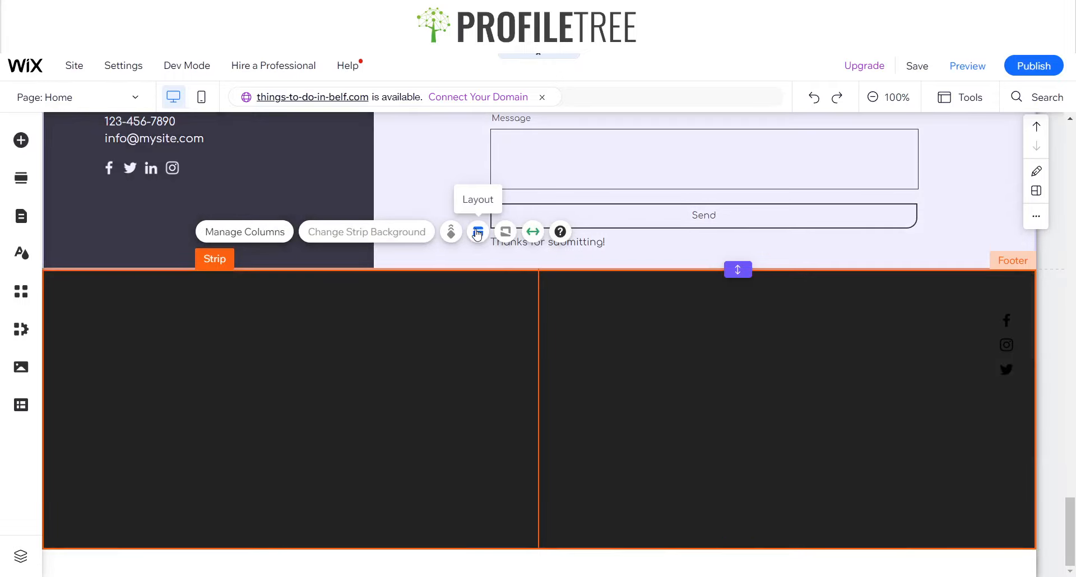
{"action": "left_click", "coordinate": [478, 233]}
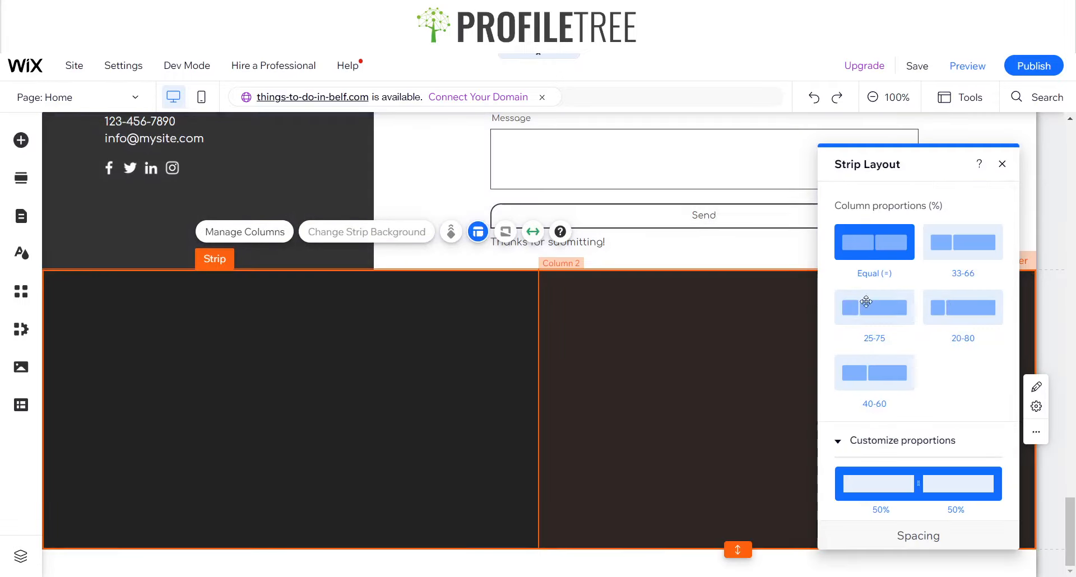
{"action": "left_click", "coordinate": [1002, 164]}
{"action": "left_click", "coordinate": [412, 380]}
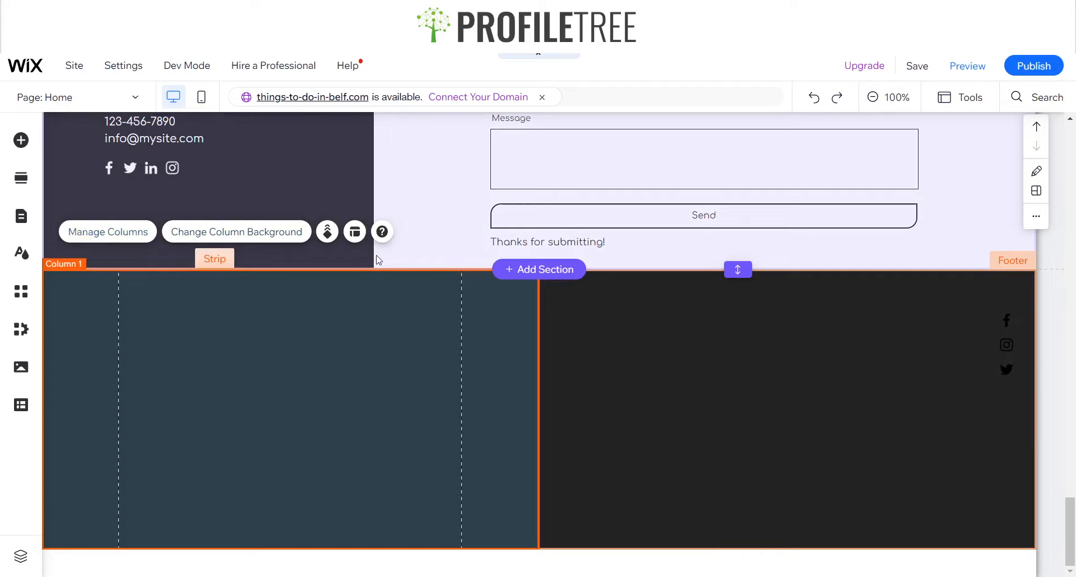
{"action": "left_click", "coordinate": [117, 234]}
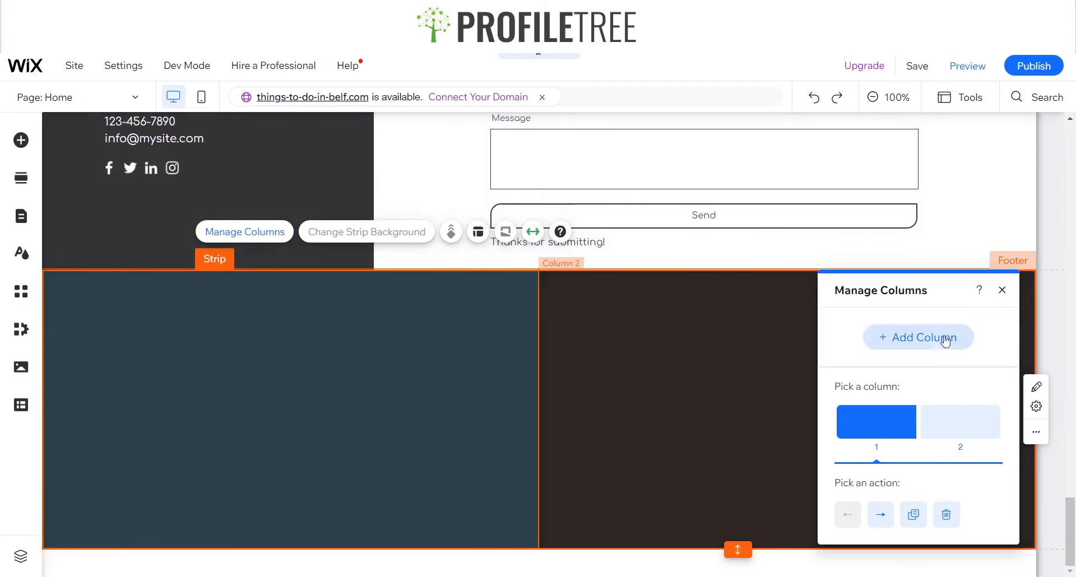
{"action": "left_click", "coordinate": [928, 336]}
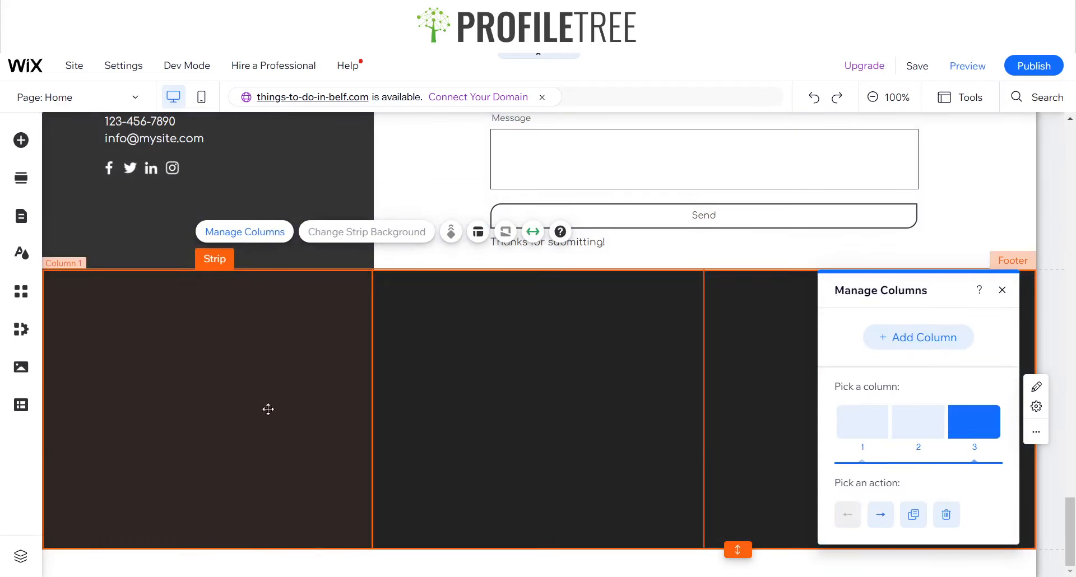
Examine the three columns of the new footer strip
{"action": "left_click", "coordinate": [267, 408]}
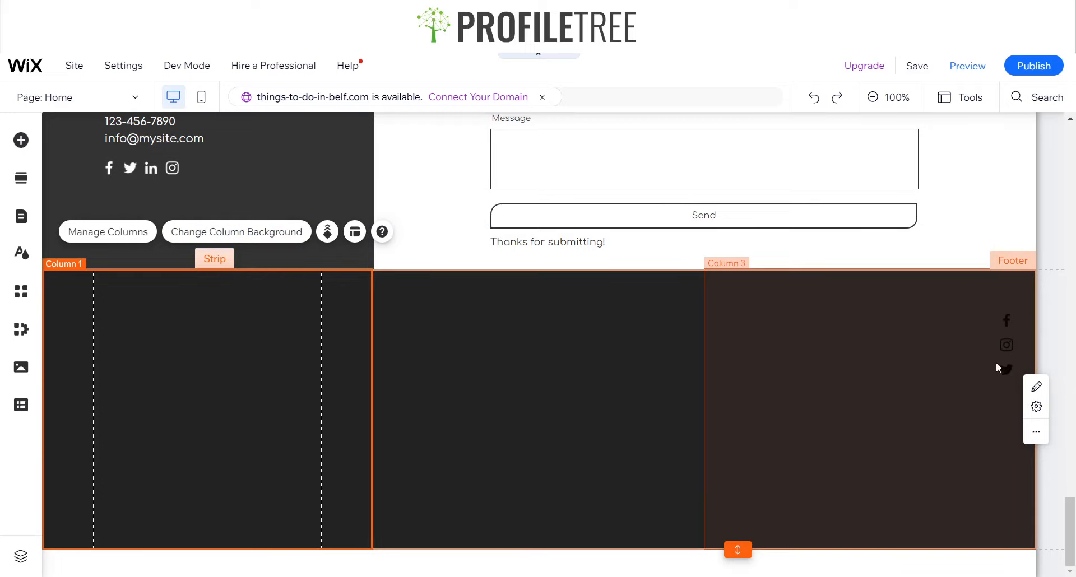
{"action": "left_click", "coordinate": [549, 361]}
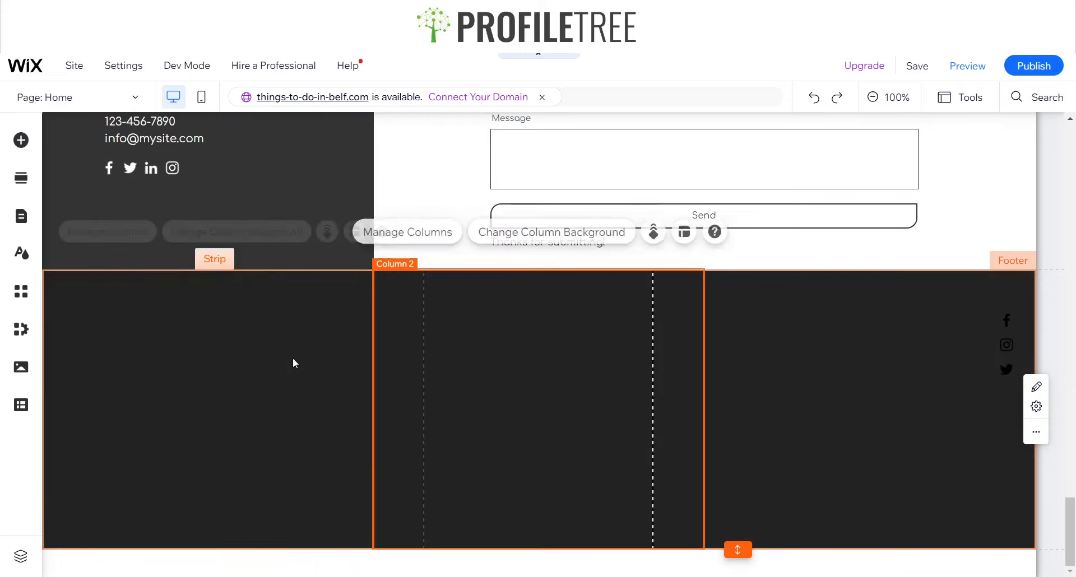
{"action": "left_click", "coordinate": [293, 363]}
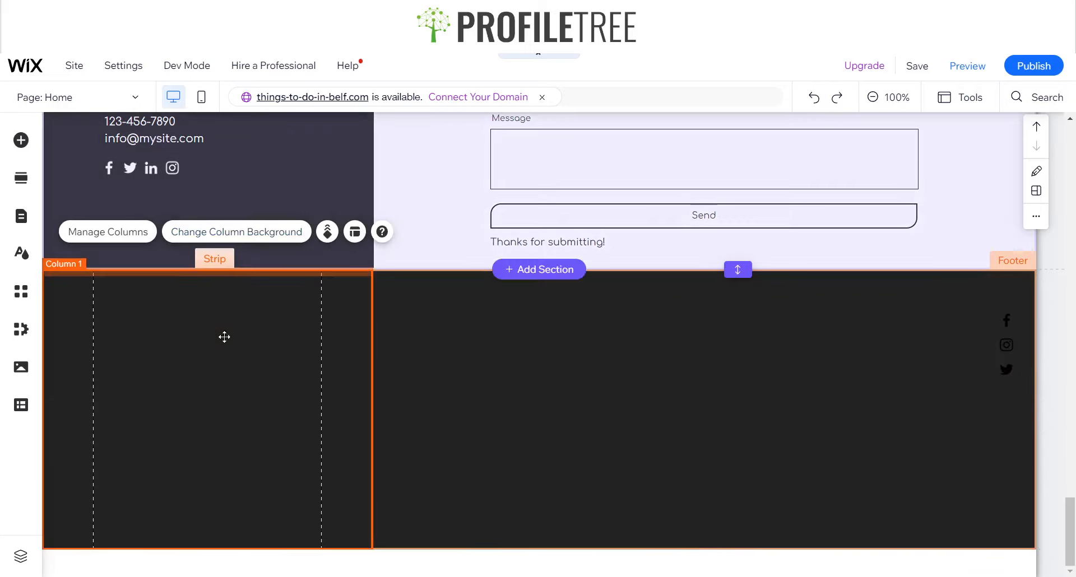
{"action": "left_click", "coordinate": [562, 364]}
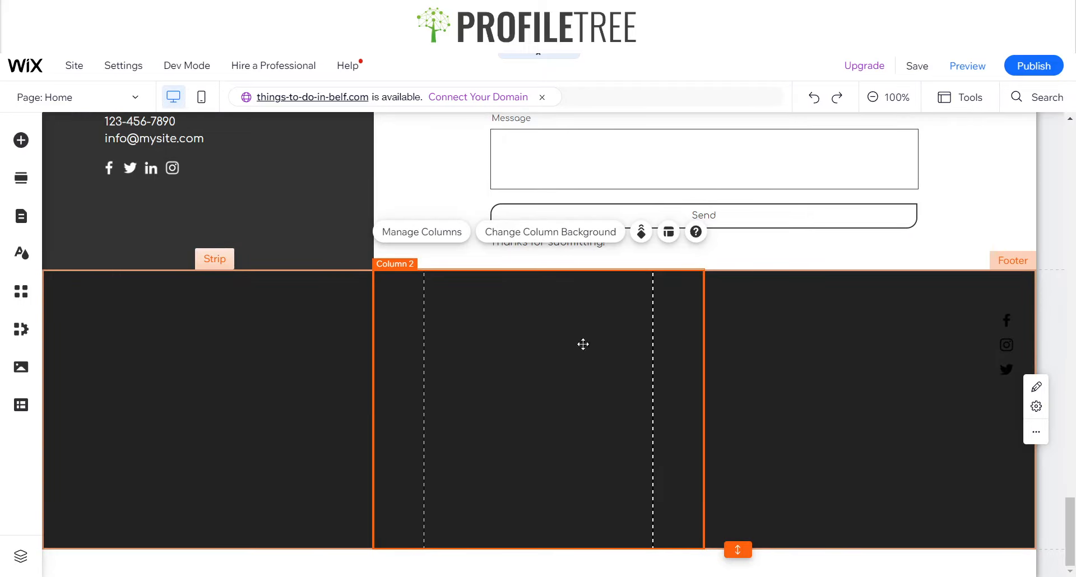
{"action": "left_click", "coordinate": [871, 353]}
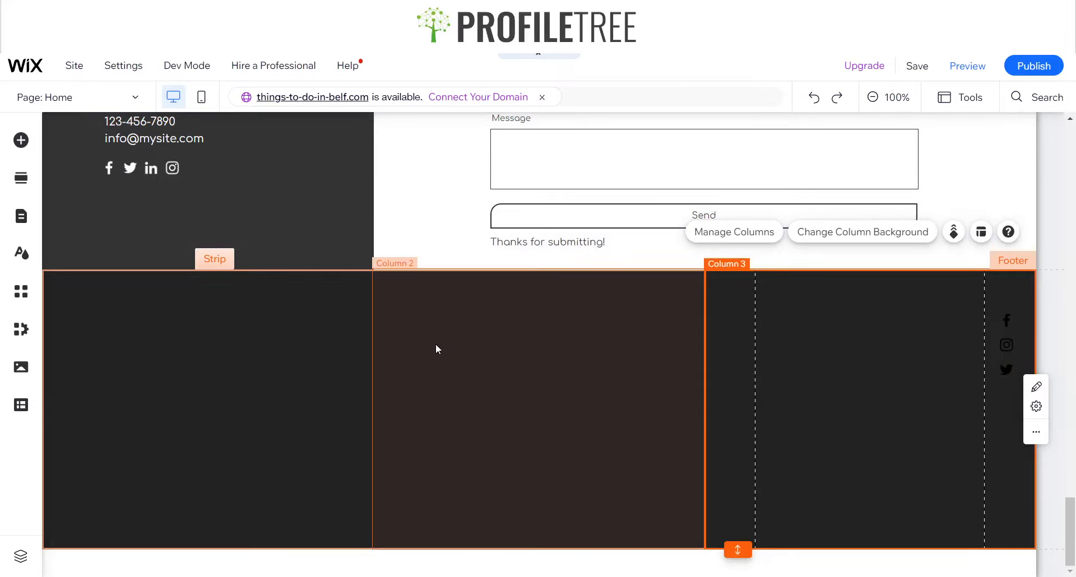
{"action": "left_click", "coordinate": [437, 348]}
{"action": "scroll", "coordinate": [381, 239], "scroll_direction": "up", "scroll_amount": 5}
{"action": "scroll", "coordinate": [224, 241], "scroll_direction": "down", "scroll_amount": 2}
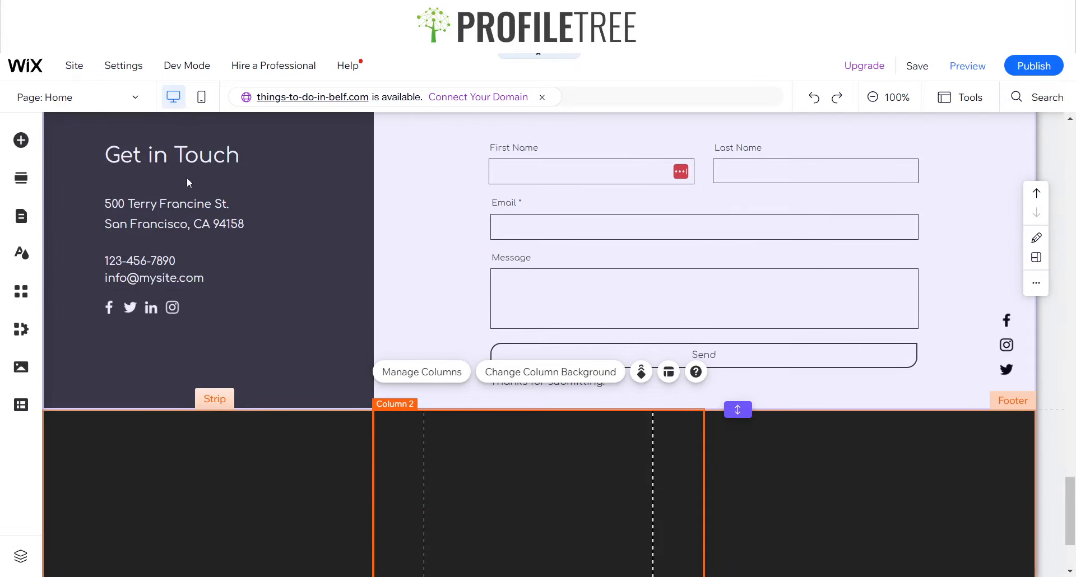
Copy the "Get in Touch" heading into the footer's middle column
{"action": "left_click", "coordinate": [192, 162]}
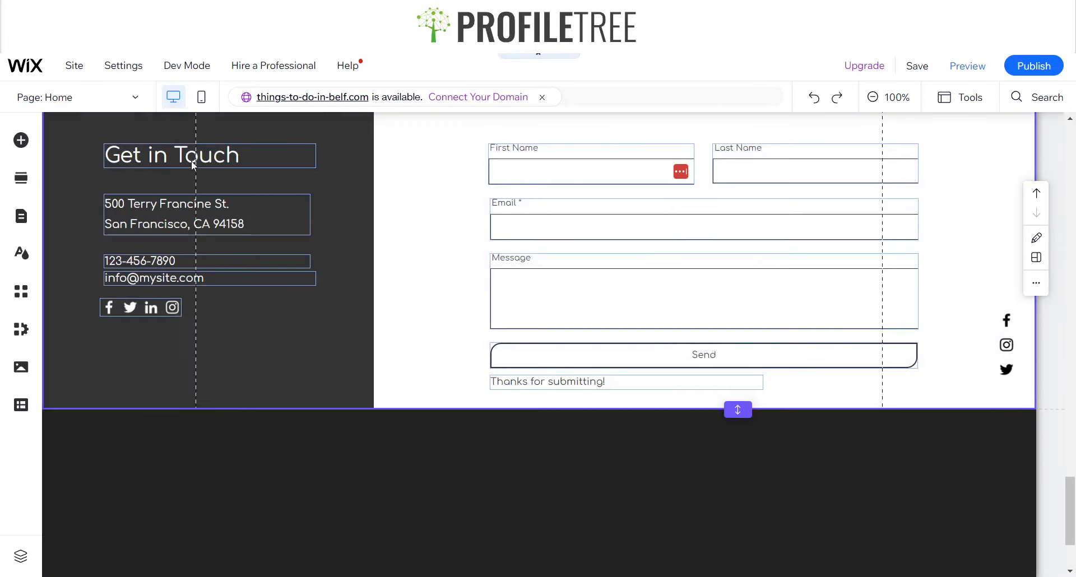
{"action": "left_click", "coordinate": [485, 494]}
{"action": "scroll", "coordinate": [486, 381], "scroll_direction": "down", "scroll_amount": 2}
{"action": "left_click", "coordinate": [487, 375]}
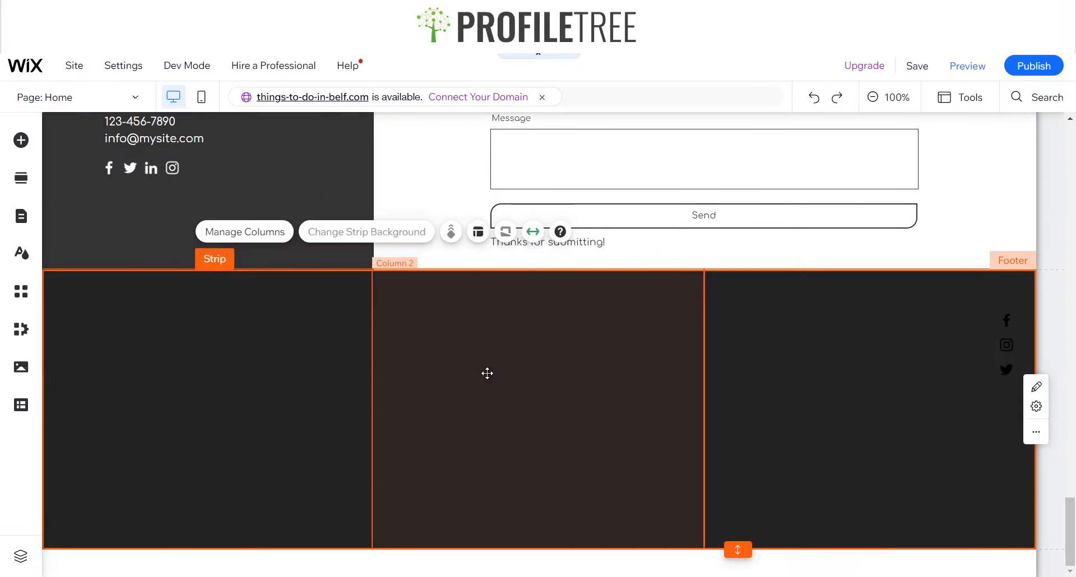
{"action": "left_click", "coordinate": [488, 374]}
{"action": "left_click", "coordinate": [522, 362]}
{"action": "left_click_drag", "start_coordinate": [521, 362], "coordinate": [483, 318]}
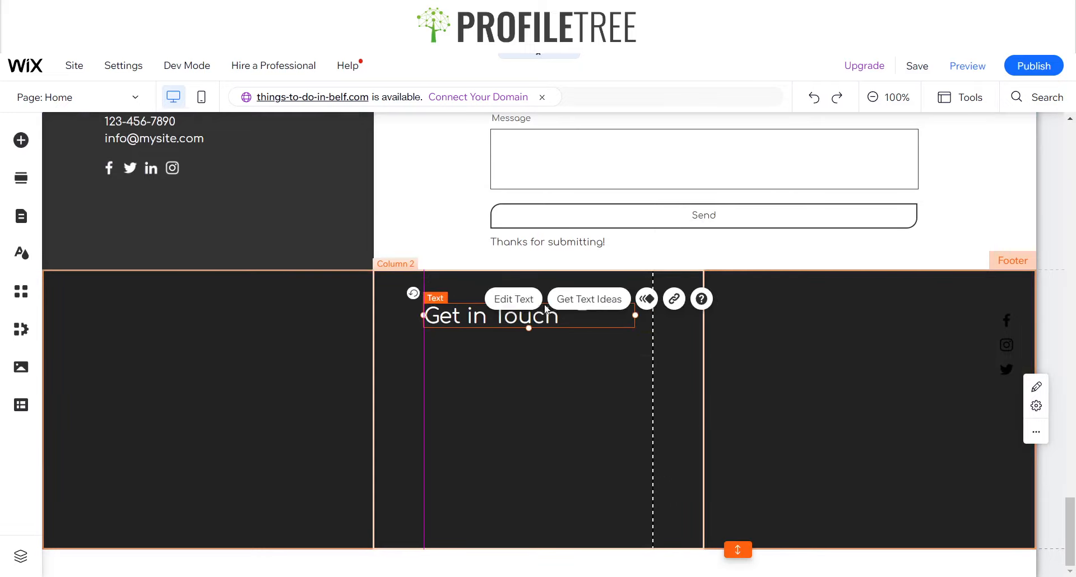
Center-align the copied heading and widen its text box to span the middle column
{"action": "left_click", "coordinate": [452, 361]}
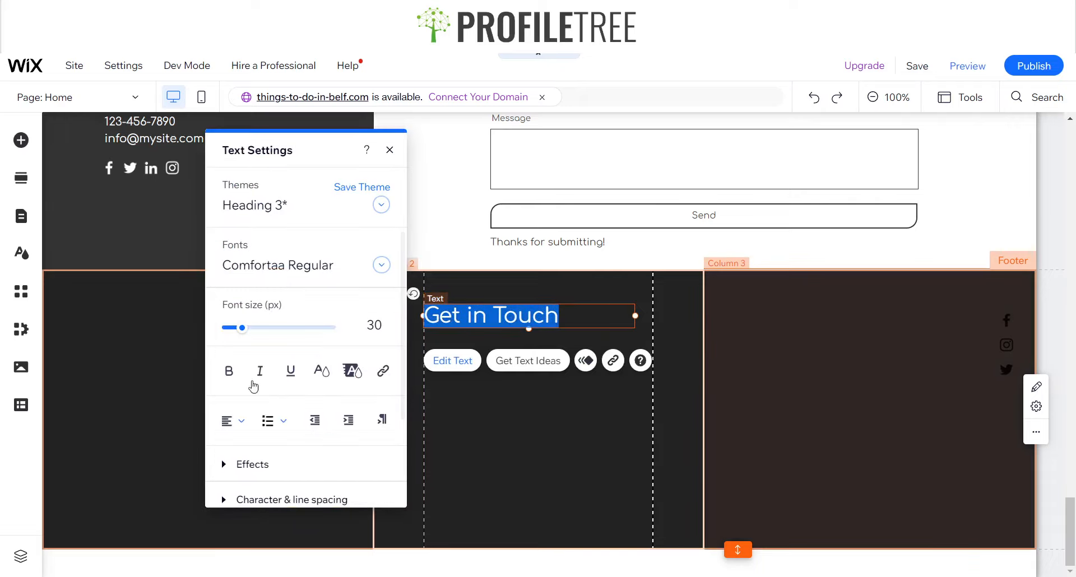
{"action": "left_click", "coordinate": [240, 420]}
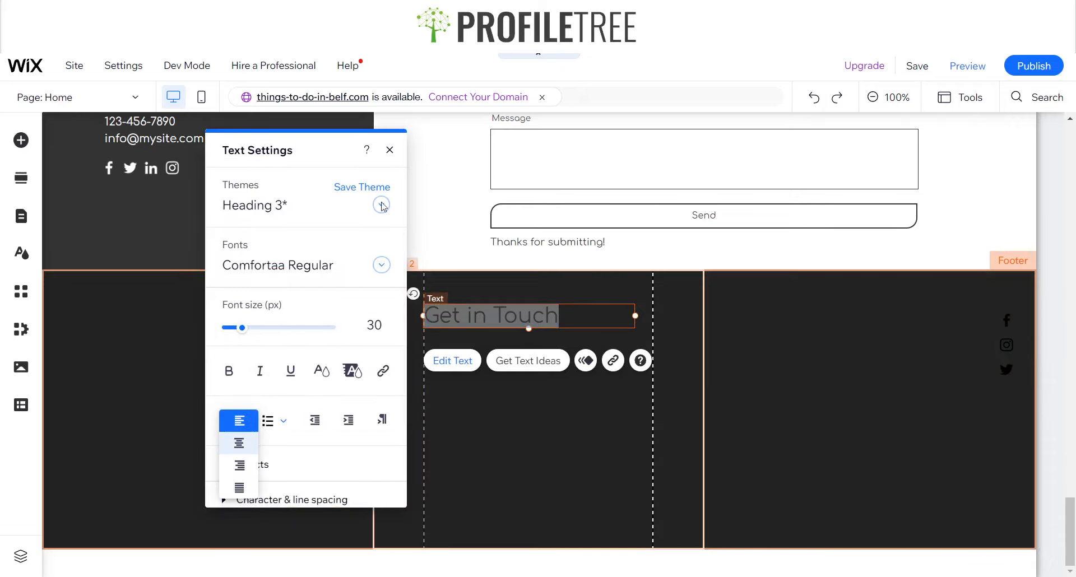
{"action": "left_click", "coordinate": [239, 443]}
{"action": "left_click", "coordinate": [389, 150]}
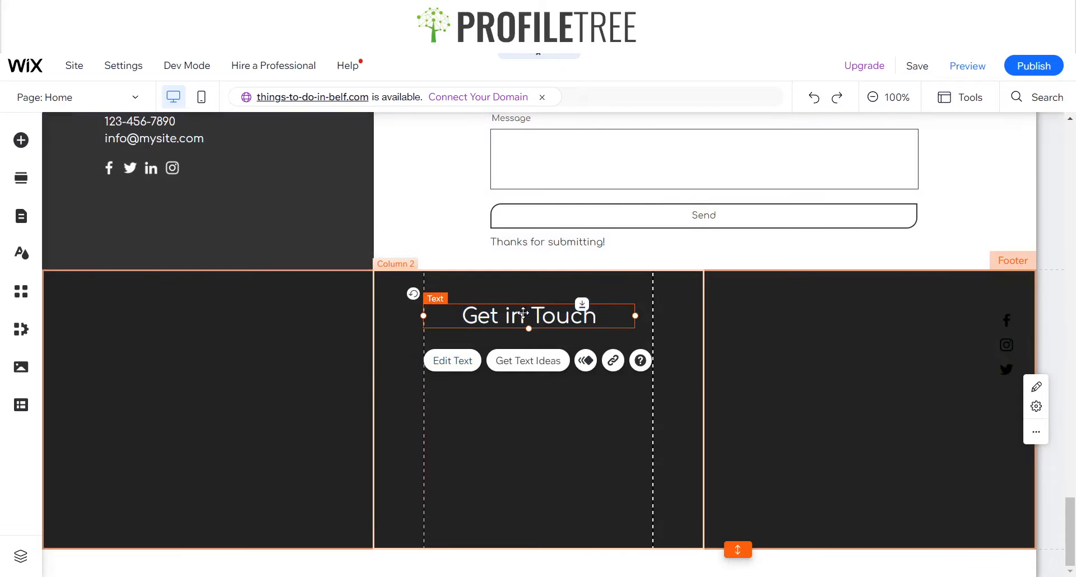
{"action": "left_click_drag", "start_coordinate": [522, 313], "coordinate": [523, 311]}
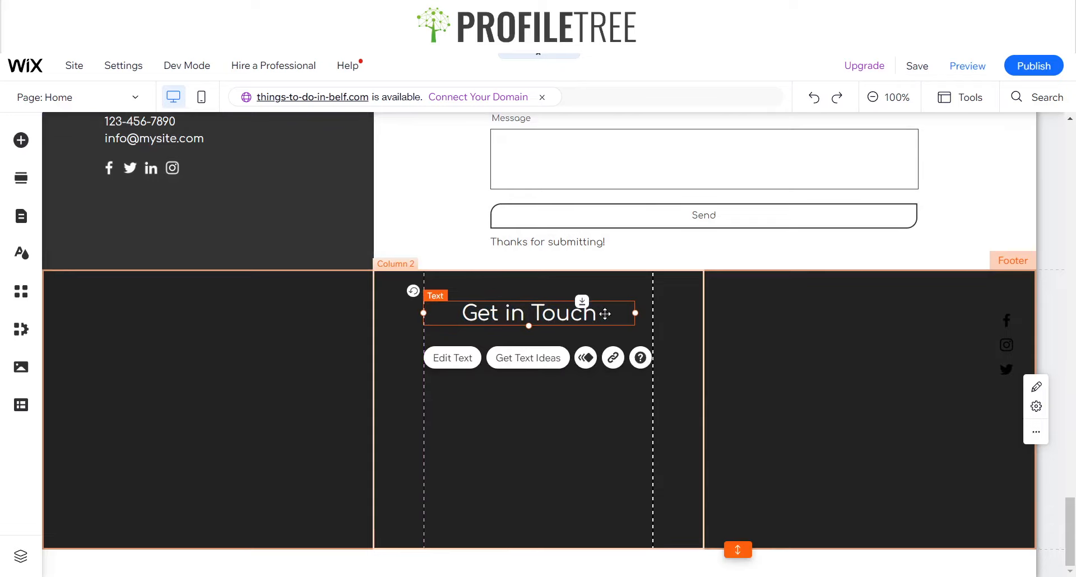
{"action": "left_click_drag", "start_coordinate": [640, 316], "coordinate": [649, 316]}
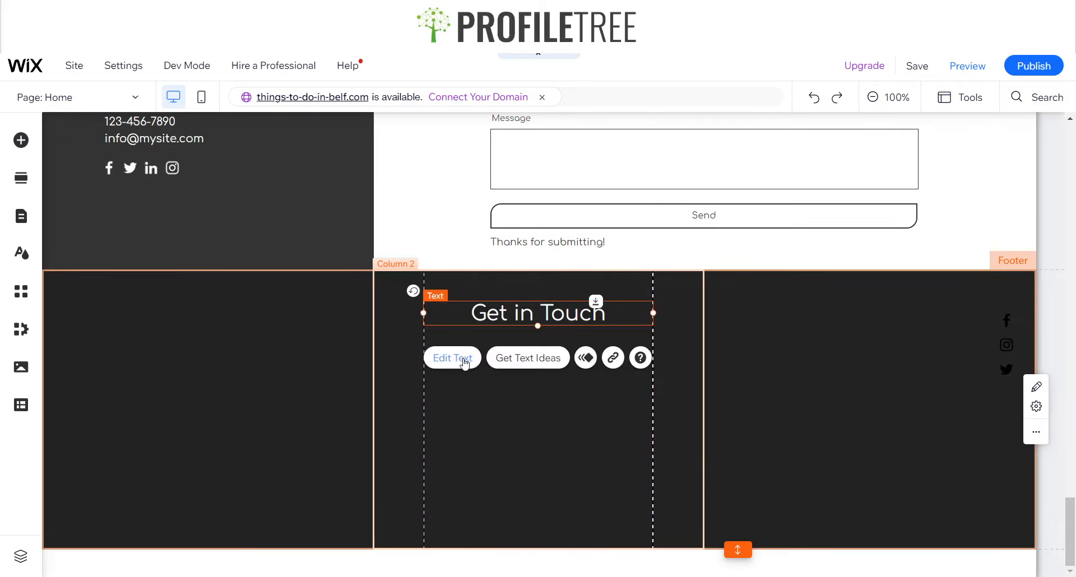
Change the middle column heading's text to "Navigation"
{"action": "left_click", "coordinate": [465, 364]}
{"action": "type", "text": "Navigation"}
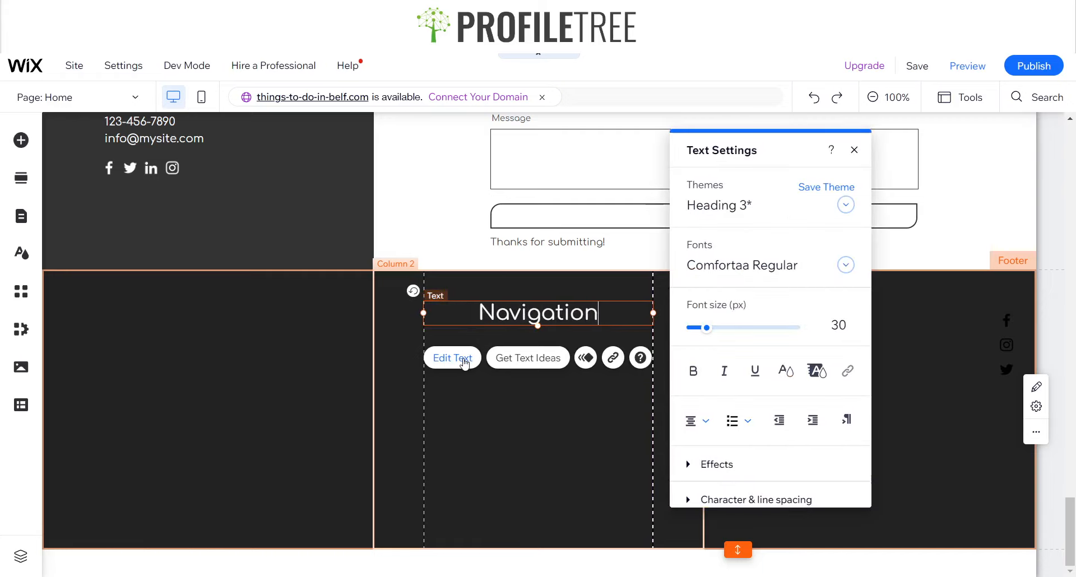
{"action": "left_click", "coordinate": [529, 508]}
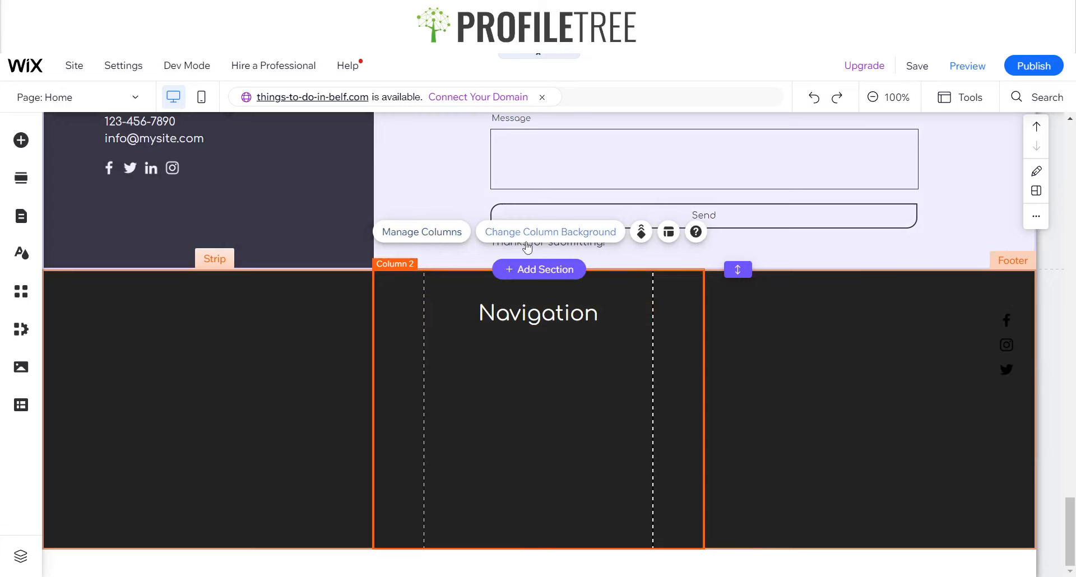
{"action": "left_click", "coordinate": [525, 312]}
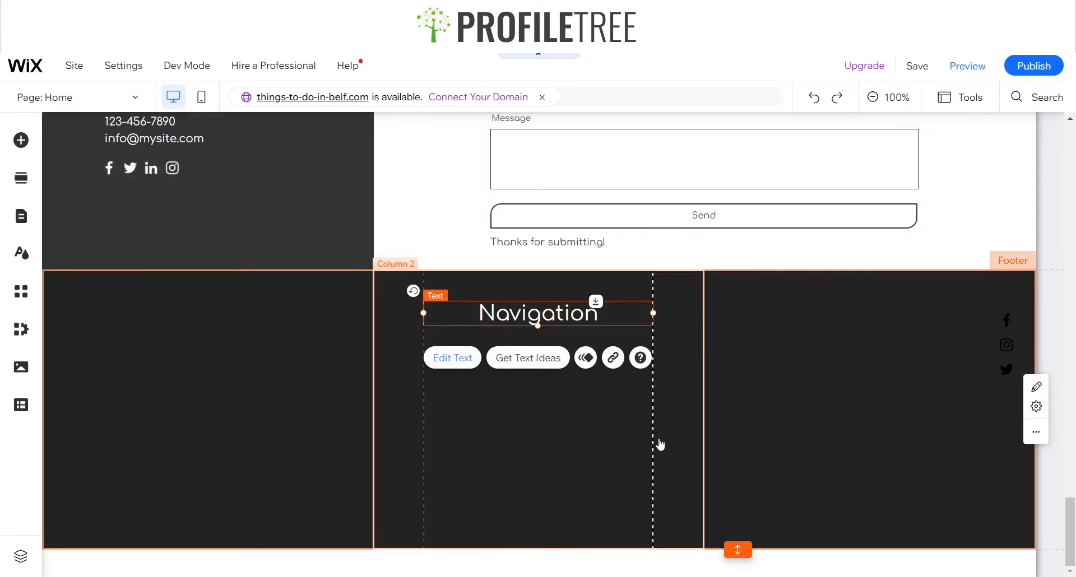
Set the Navigation heading's colour to the green #8CBEA8 swatch
{"action": "key", "text": "Return"}
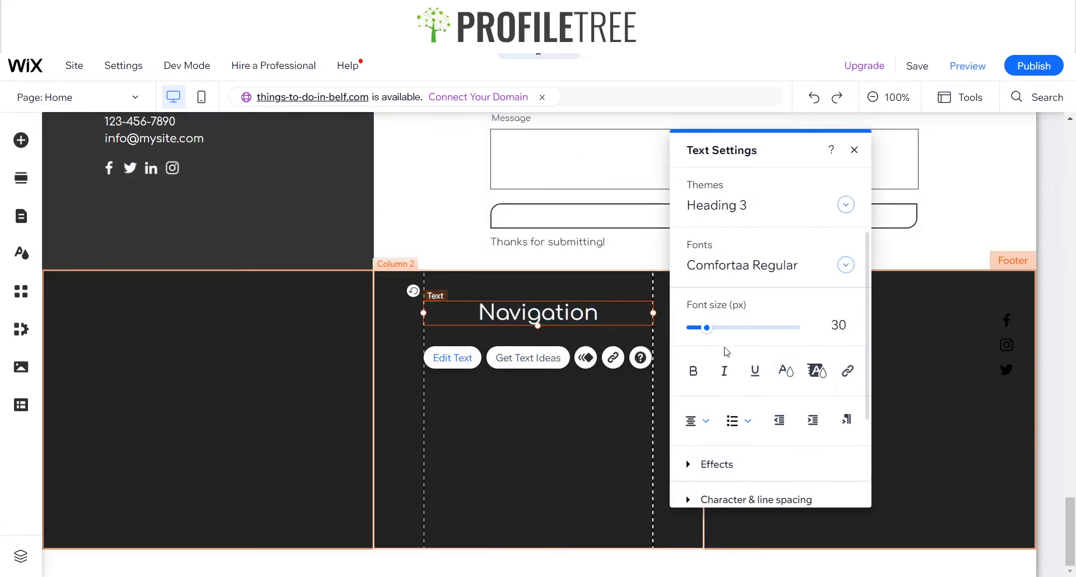
{"action": "left_click", "coordinate": [786, 370]}
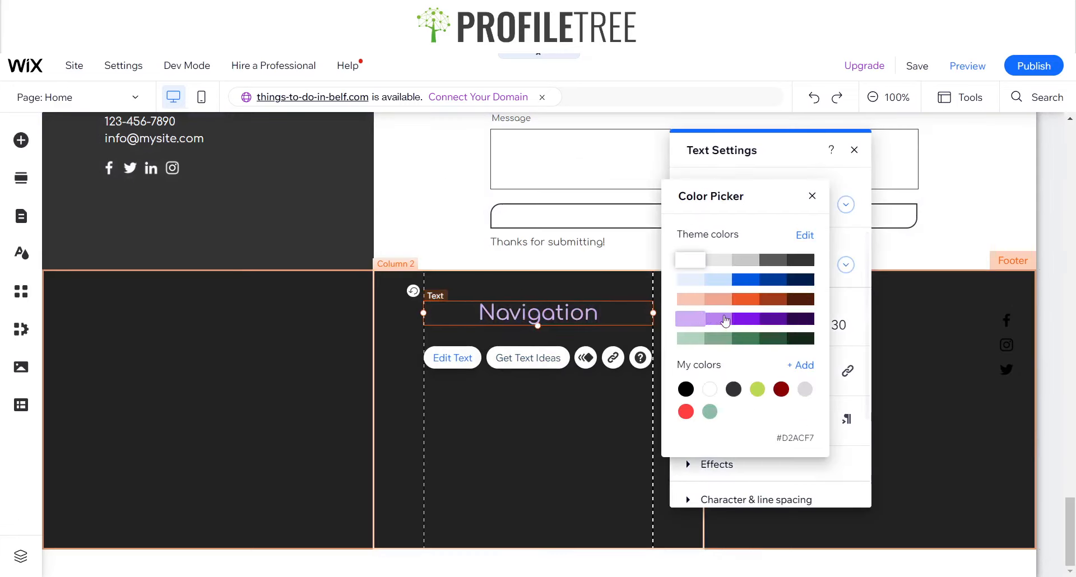
{"action": "left_click", "coordinate": [687, 391]}
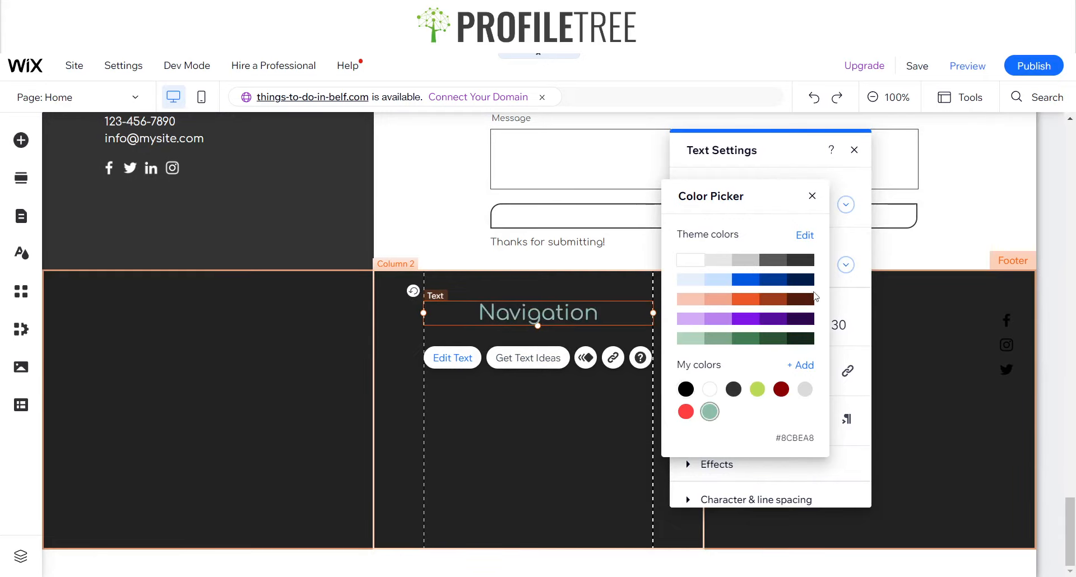
{"action": "left_click", "coordinate": [818, 194]}
{"action": "left_click", "coordinate": [853, 150]}
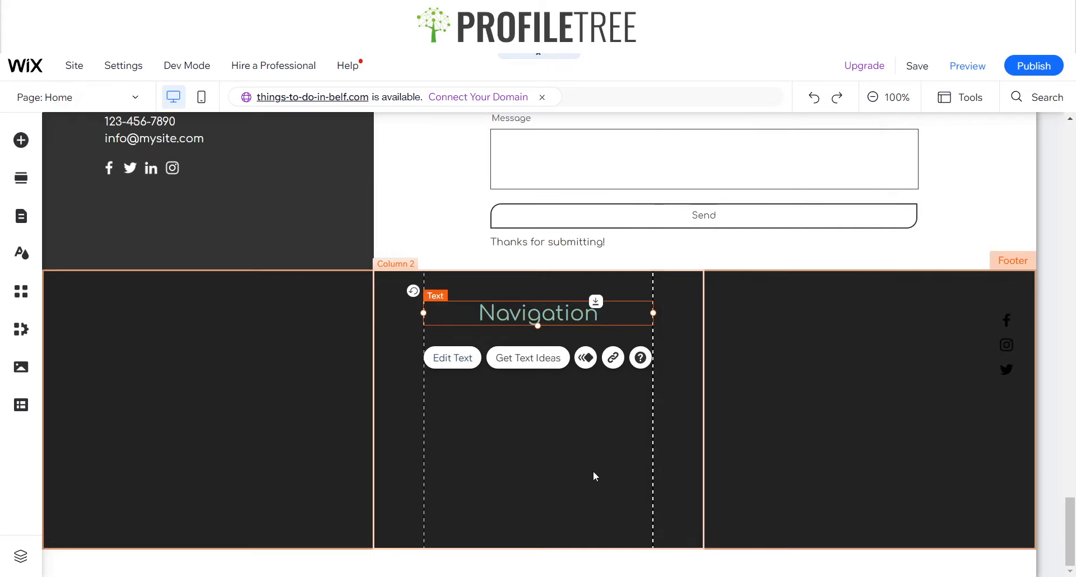
Set the middle footer column's background colour to white
{"action": "left_click", "coordinate": [565, 413]}
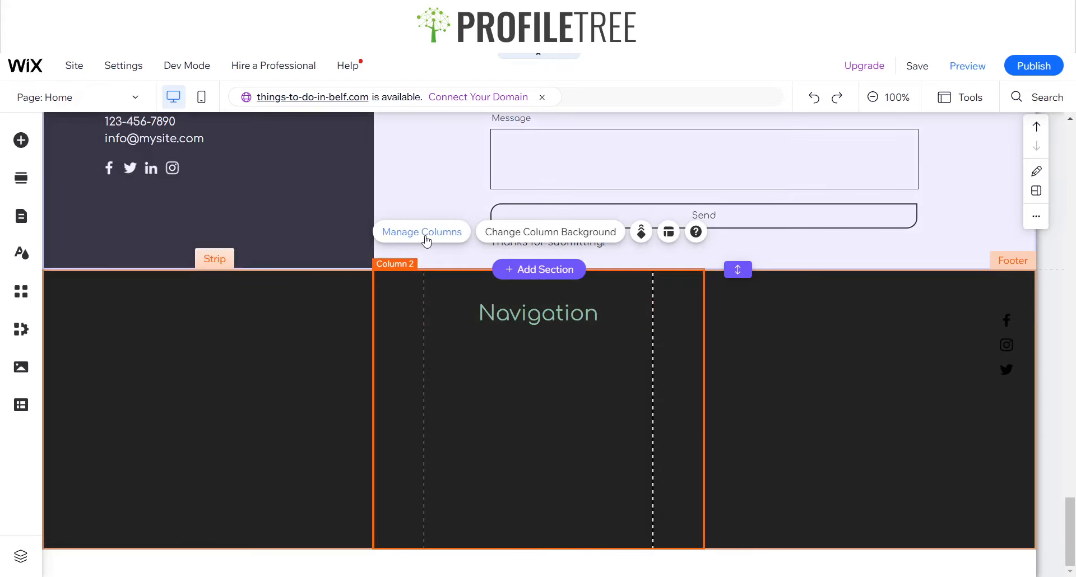
{"action": "left_click", "coordinate": [552, 234]}
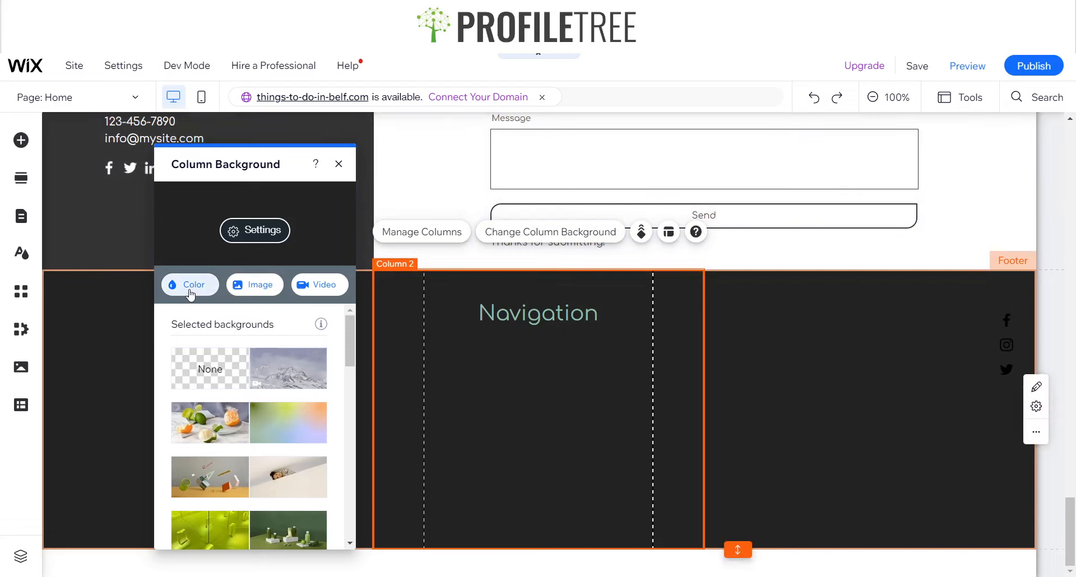
{"action": "left_click", "coordinate": [191, 296]}
{"action": "left_click", "coordinate": [212, 381]}
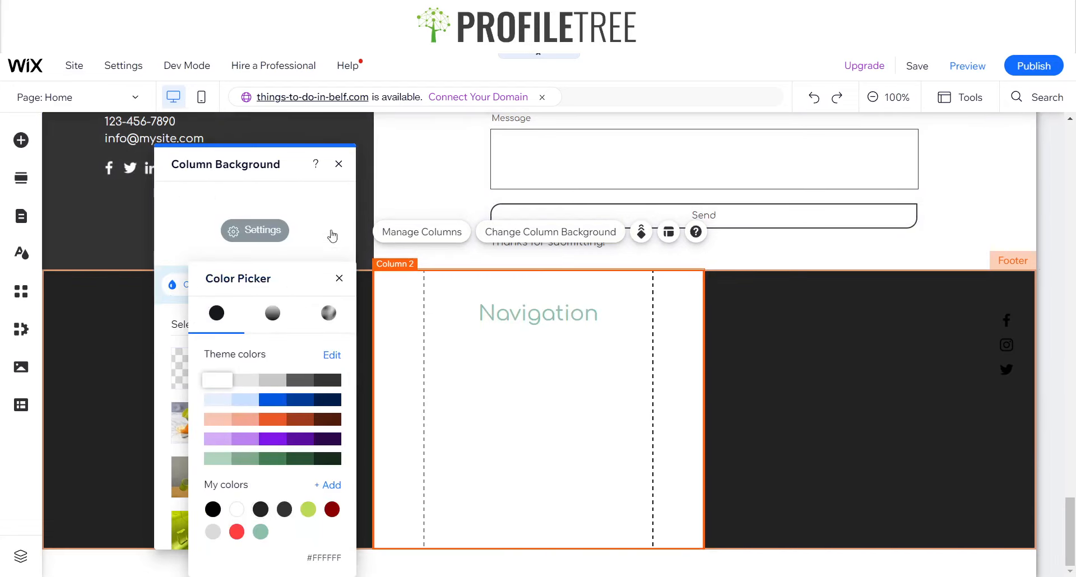
{"action": "left_click", "coordinate": [339, 164]}
{"action": "left_click", "coordinate": [339, 164]}
{"action": "left_click", "coordinate": [774, 396]}
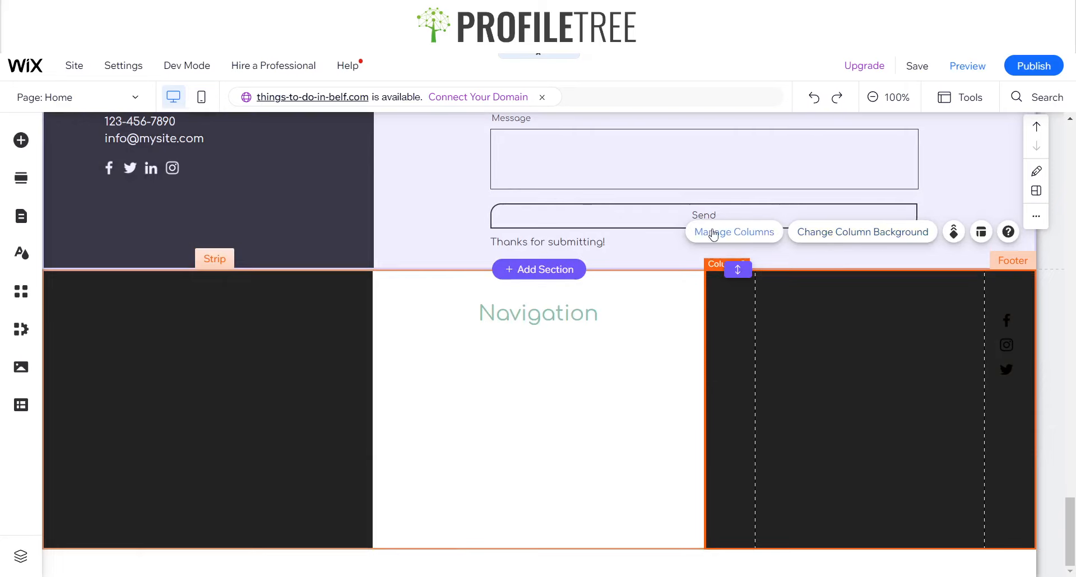
Set the right footer column's background colour to white
{"action": "left_click", "coordinate": [849, 231]}
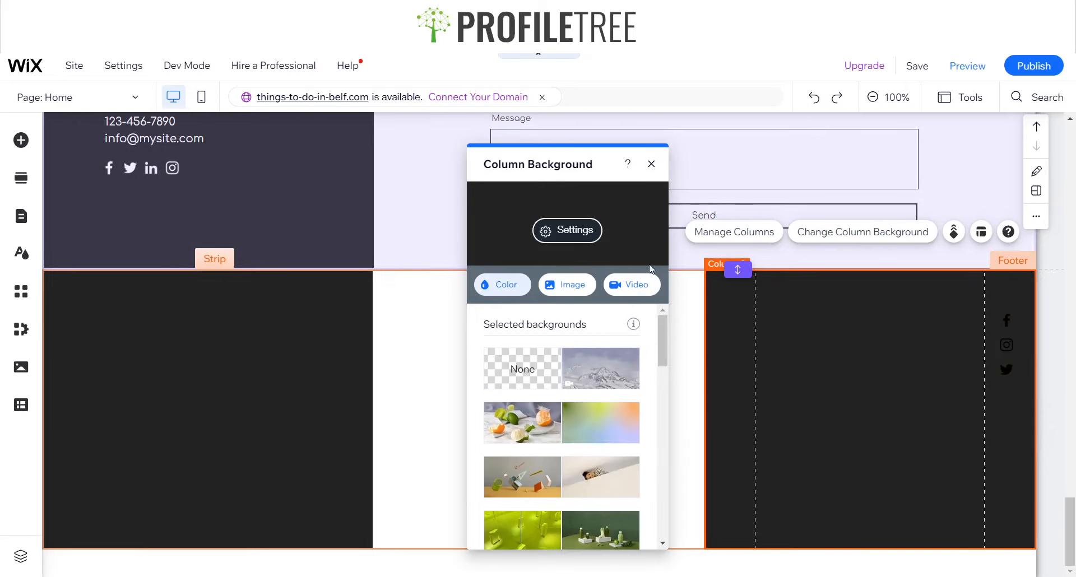
{"action": "left_click", "coordinate": [502, 284]}
{"action": "left_click", "coordinate": [541, 380]}
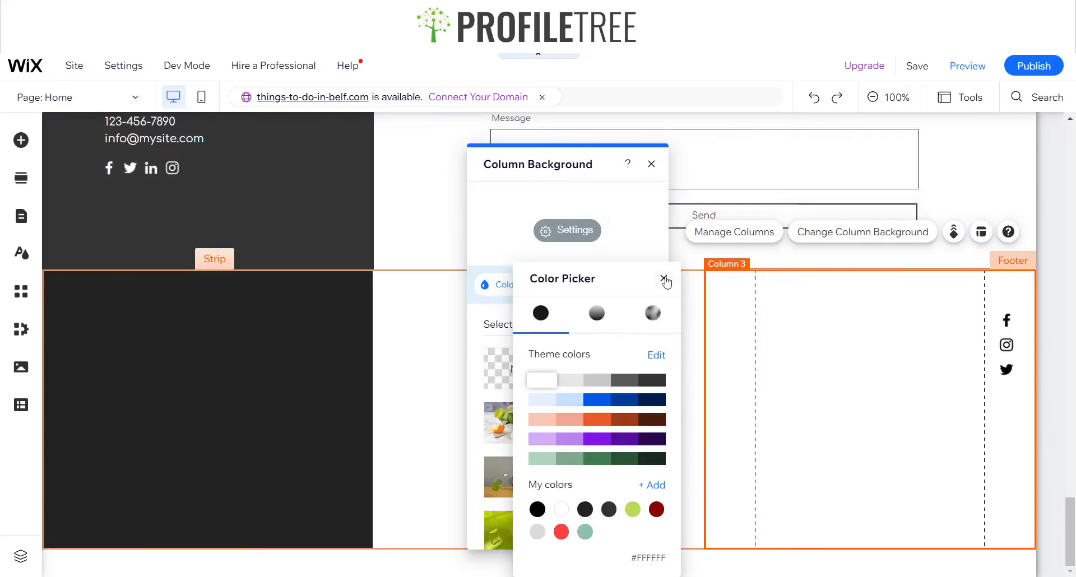
{"action": "left_click", "coordinate": [663, 278]}
{"action": "left_click", "coordinate": [651, 163]}
Paste a copy of the Navigation heading and move it to the top of the right footer column
{"action": "left_click", "coordinate": [582, 323]}
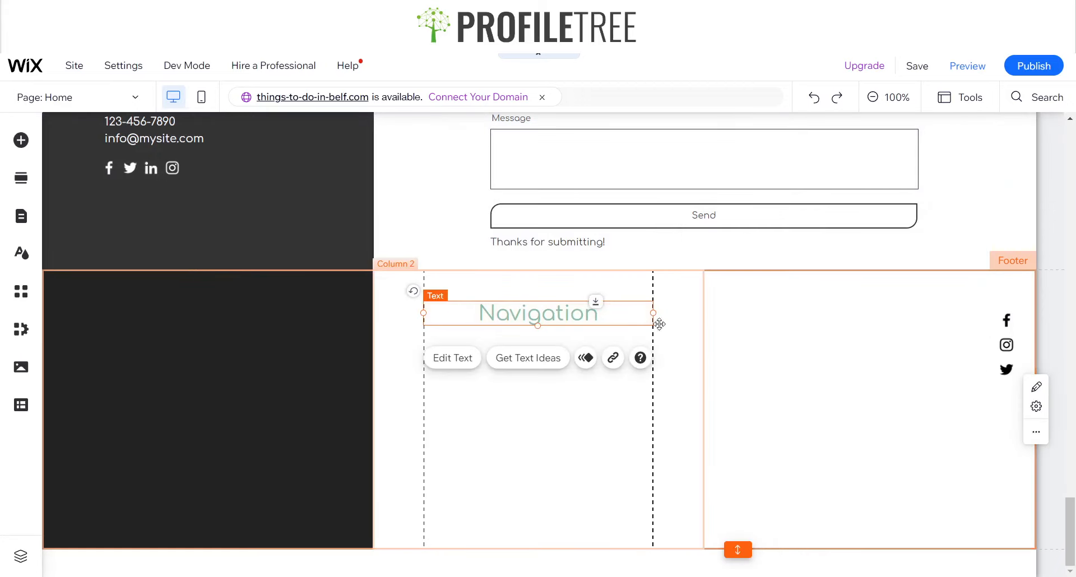
{"action": "left_click", "coordinate": [851, 358]}
{"action": "key", "text": "ctrl+v"}
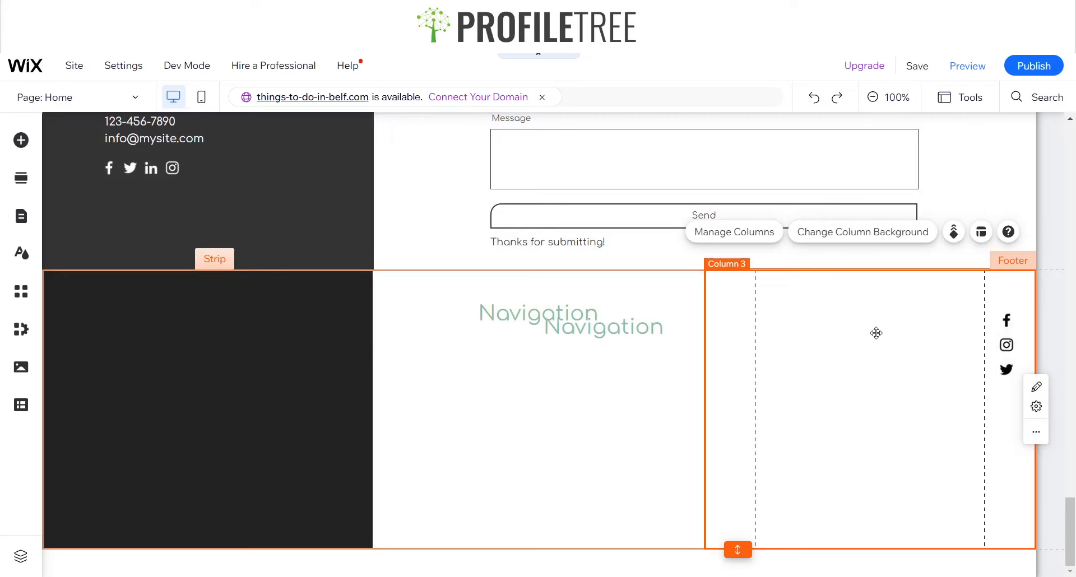
{"action": "left_click_drag", "start_coordinate": [613, 330], "coordinate": [887, 312]}
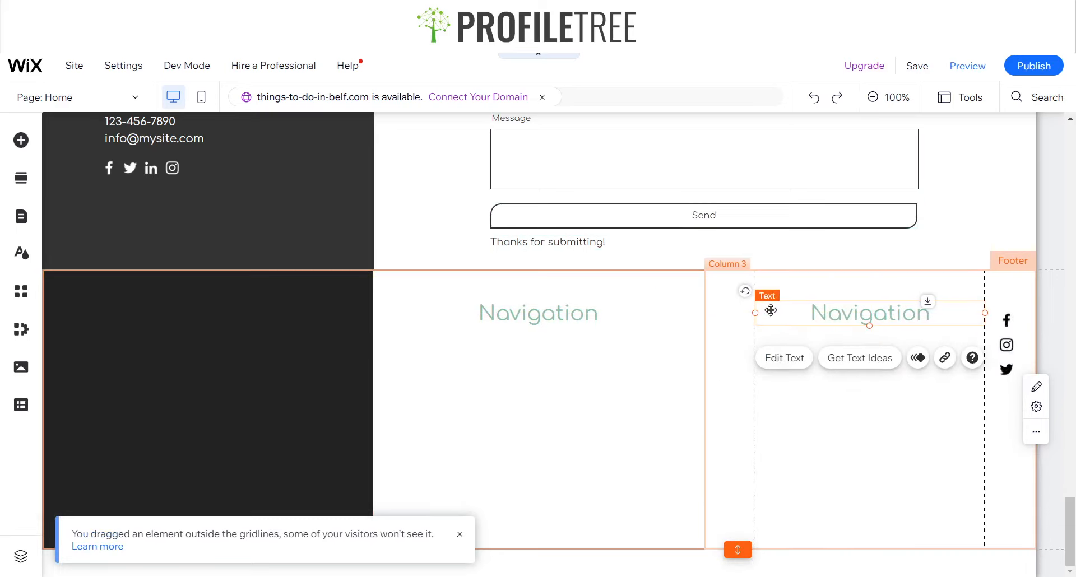
Change the right column heading's text to "Socials"
{"action": "left_click", "coordinate": [785, 358]}
{"action": "type", "text": "Socials"}
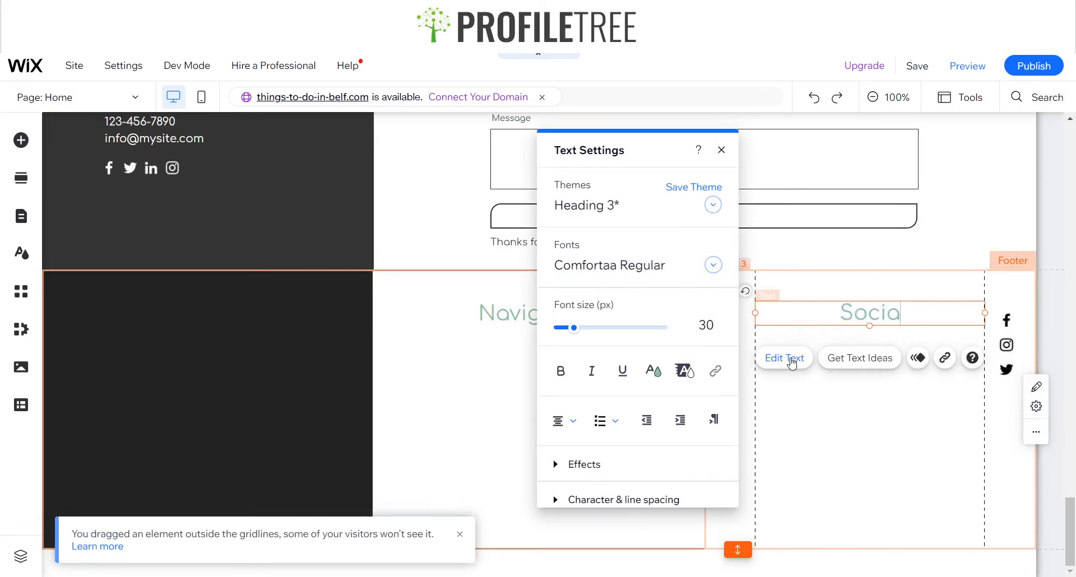
{"action": "left_click", "coordinate": [772, 394]}
Paste another copy of the heading into the middle column and move it below Navigation
{"action": "left_click", "coordinate": [538, 317]}
{"action": "left_click", "coordinate": [540, 435]}
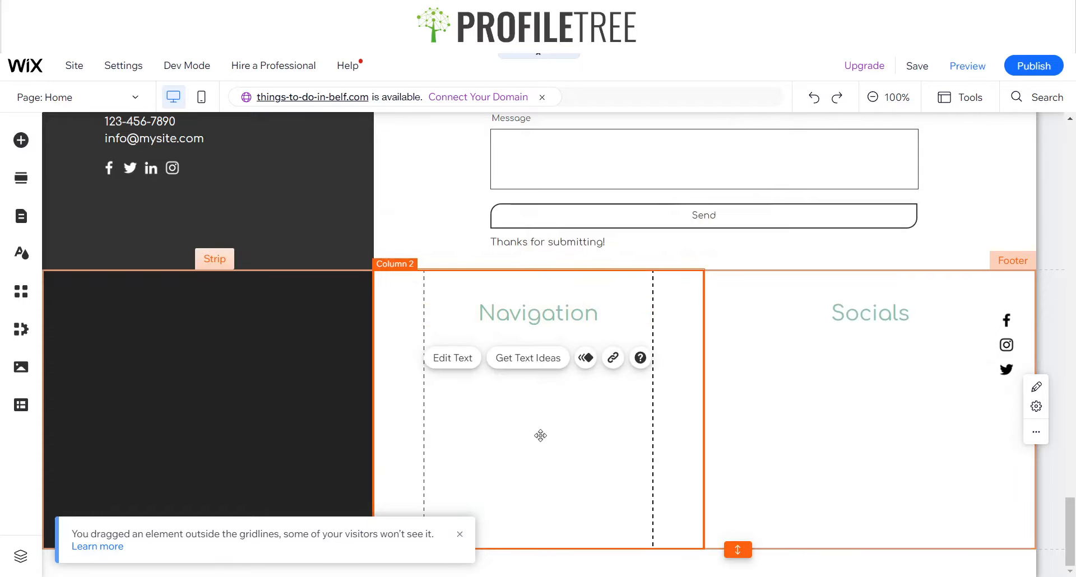
{"action": "key", "text": "ctrl+v"}
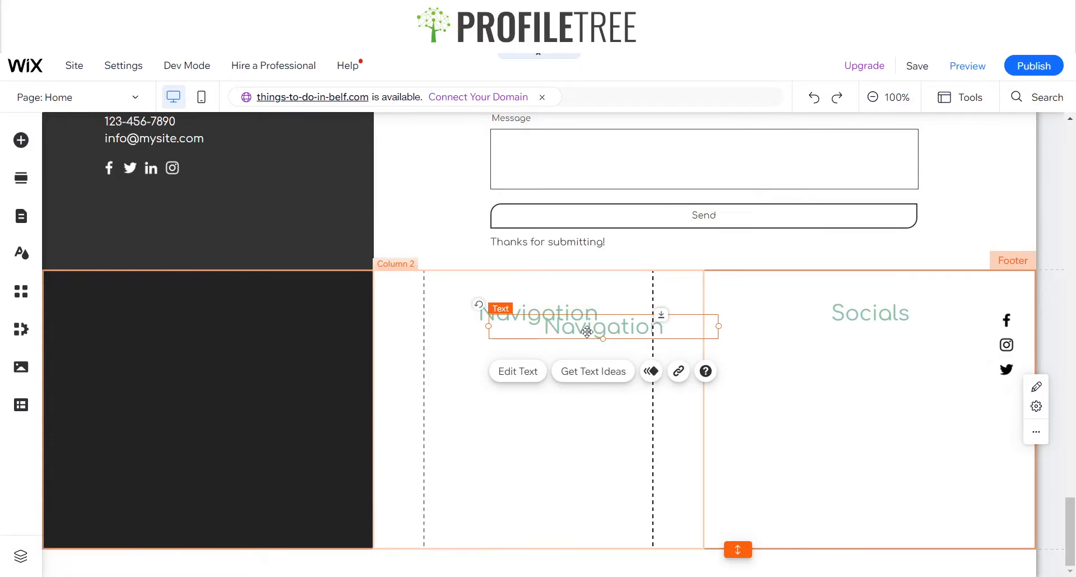
{"action": "left_click_drag", "start_coordinate": [538, 352], "coordinate": [543, 519]}
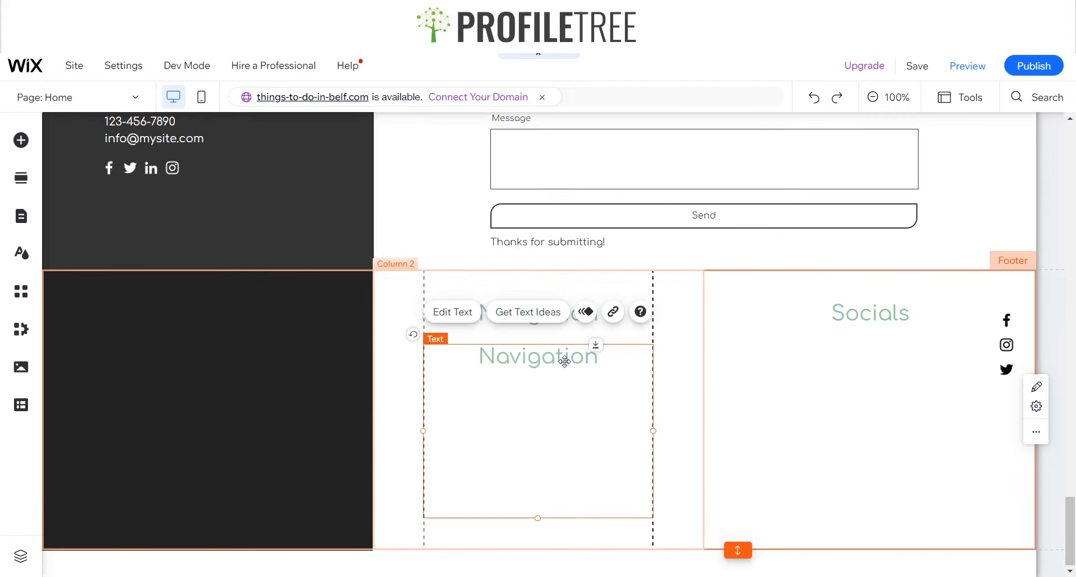
Check the site's page names in the Site Pages and Menu panel
{"action": "double_click", "coordinate": [588, 357]}
{"action": "left_click", "coordinate": [854, 160]}
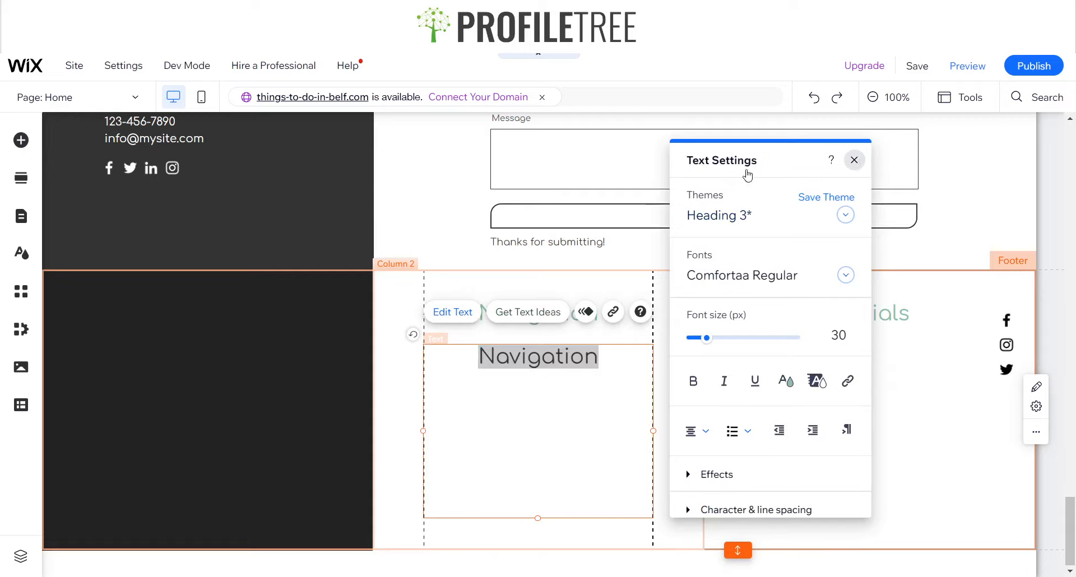
{"action": "left_click", "coordinate": [68, 98]}
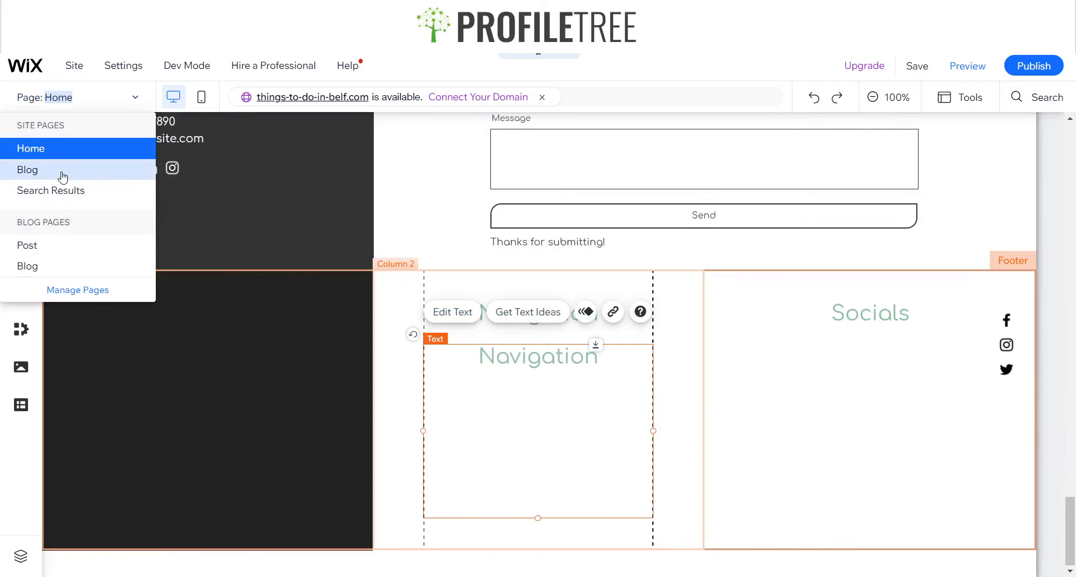
{"action": "left_click", "coordinate": [90, 100]}
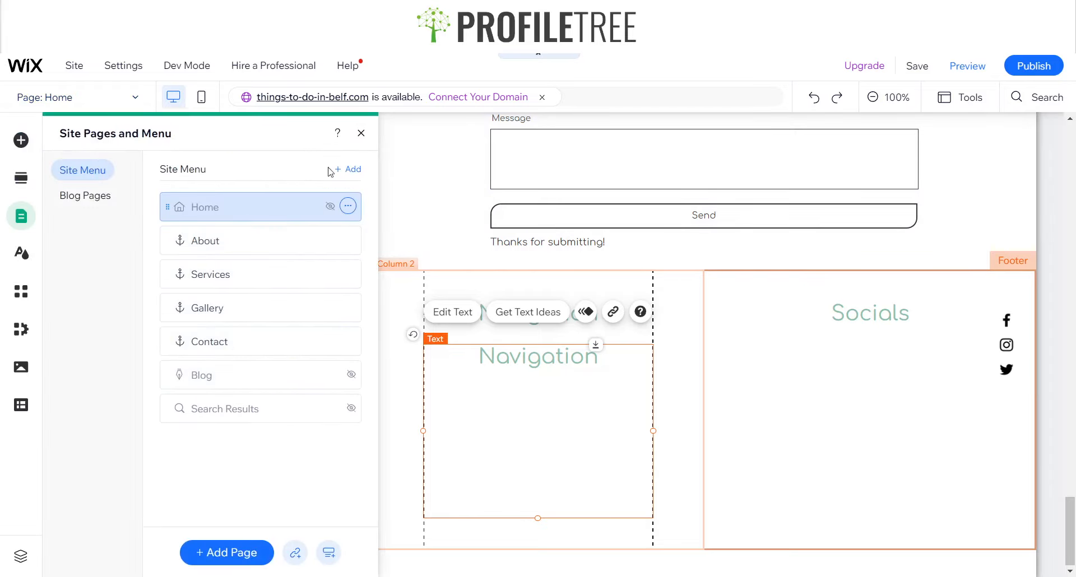
{"action": "left_click", "coordinate": [362, 136]}
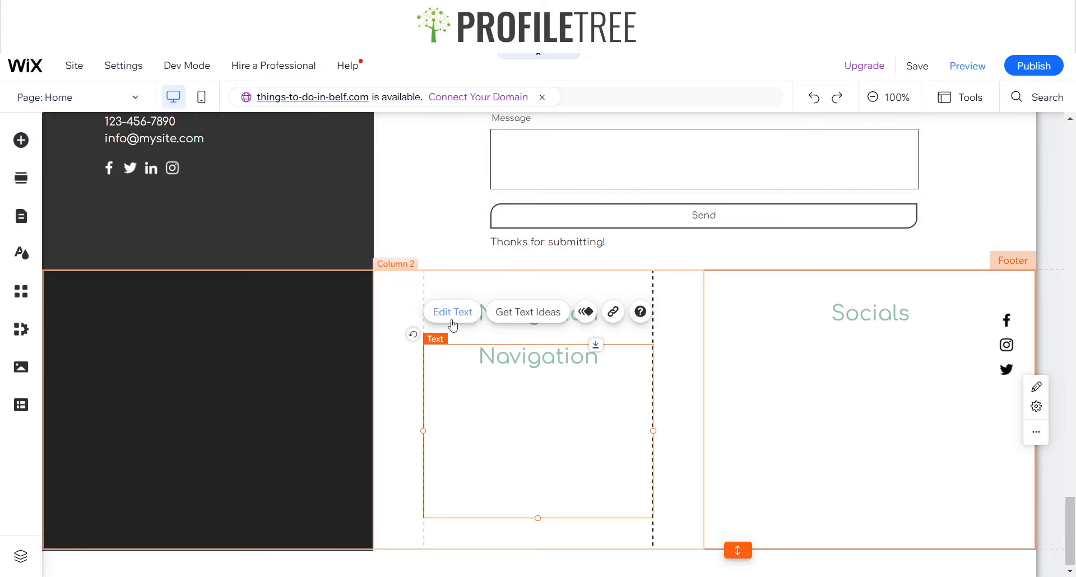
Replace the copied text with the lines About, Service, Gallery and Contact
{"action": "left_click", "coordinate": [452, 314]}
{"action": "type", "text": "About "}
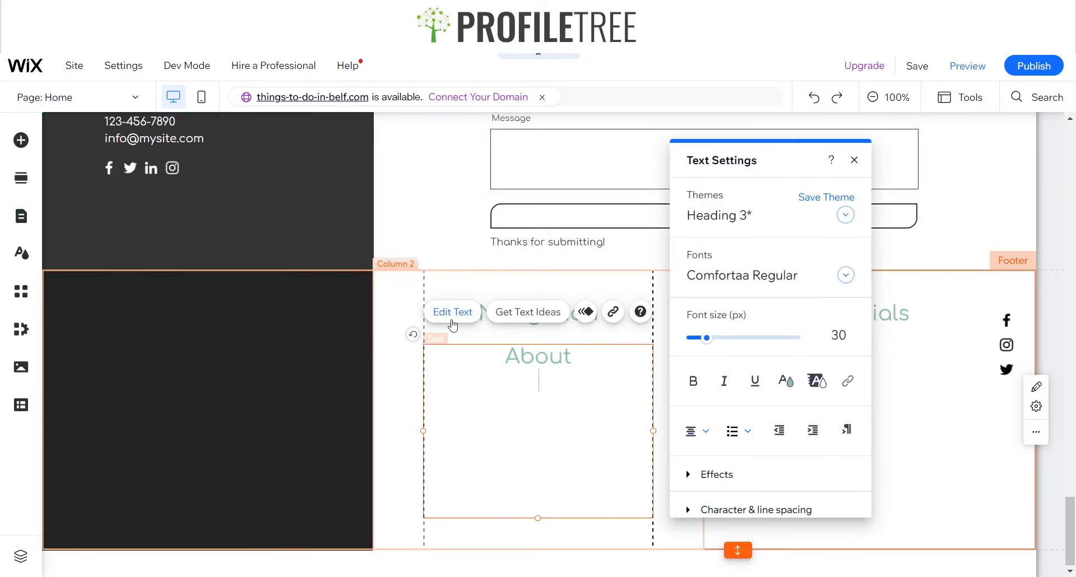
{"action": "type", "text": "Service "}
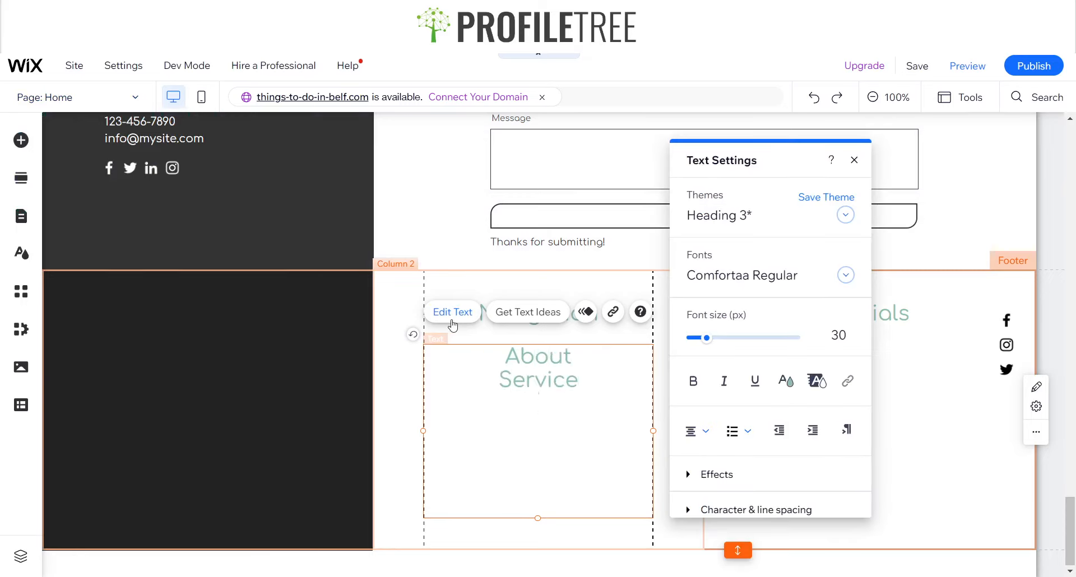
{"action": "type", "text": "Gallery "}
{"action": "type", "text": "Cont"}
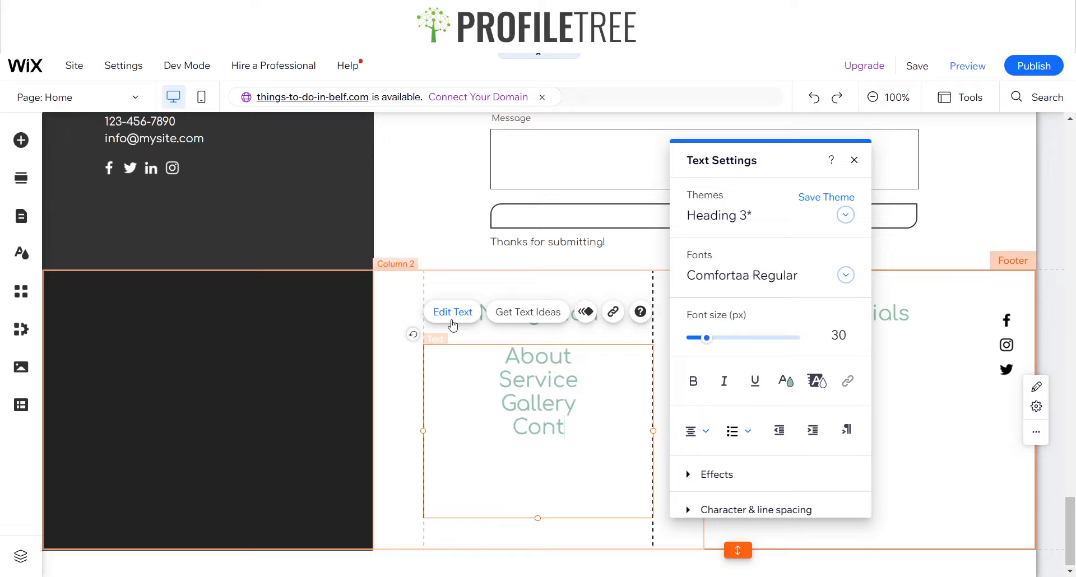
{"action": "type", "text": "act"}
Set the page list's line spacing to Custom with a value of 2
{"action": "key", "text": "ctrl+a"}
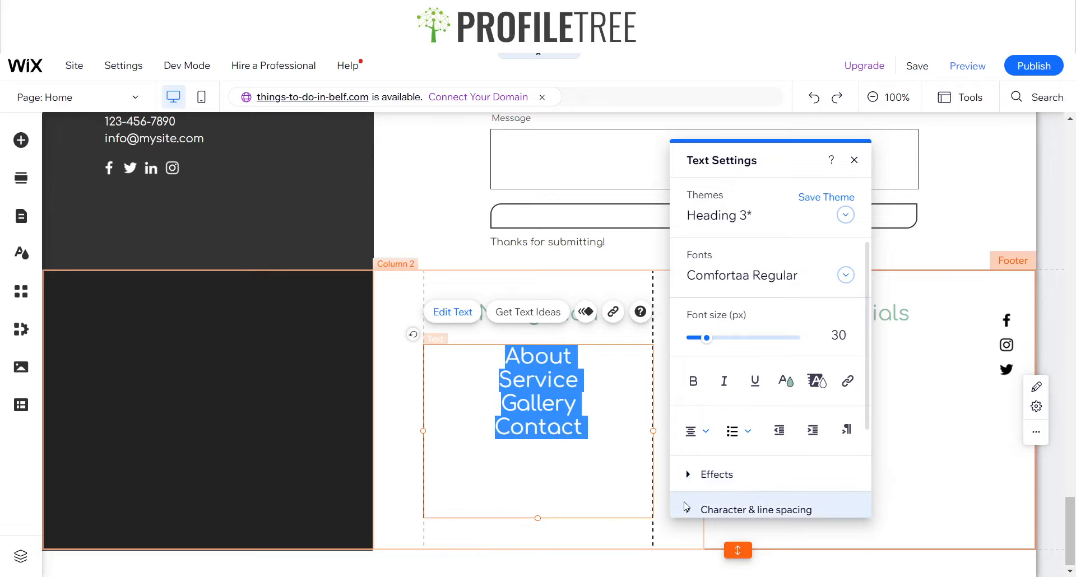
{"action": "left_click", "coordinate": [739, 509]}
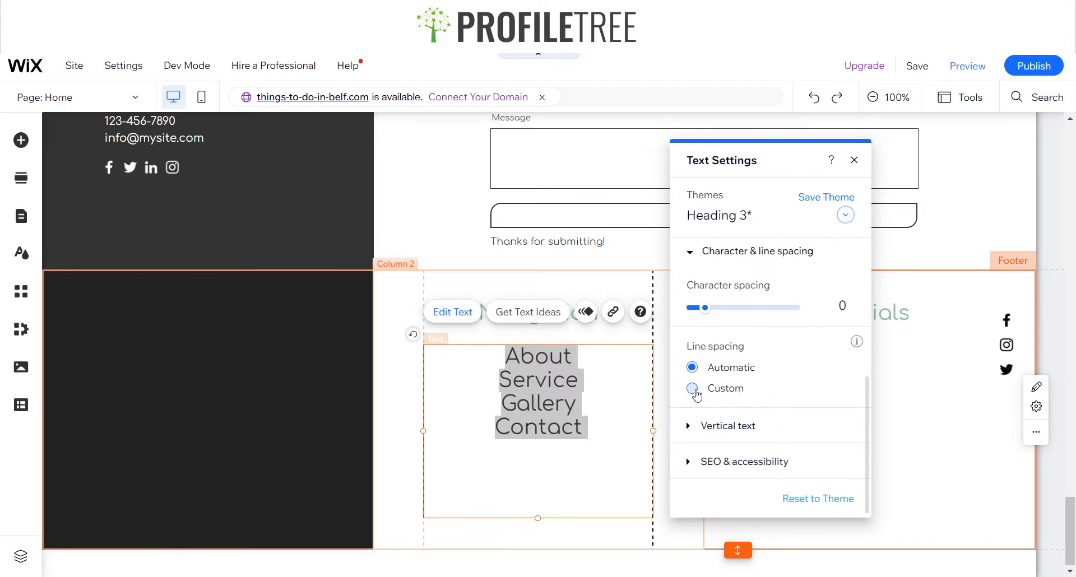
{"action": "left_click", "coordinate": [695, 391]}
{"action": "left_click", "coordinate": [737, 422]}
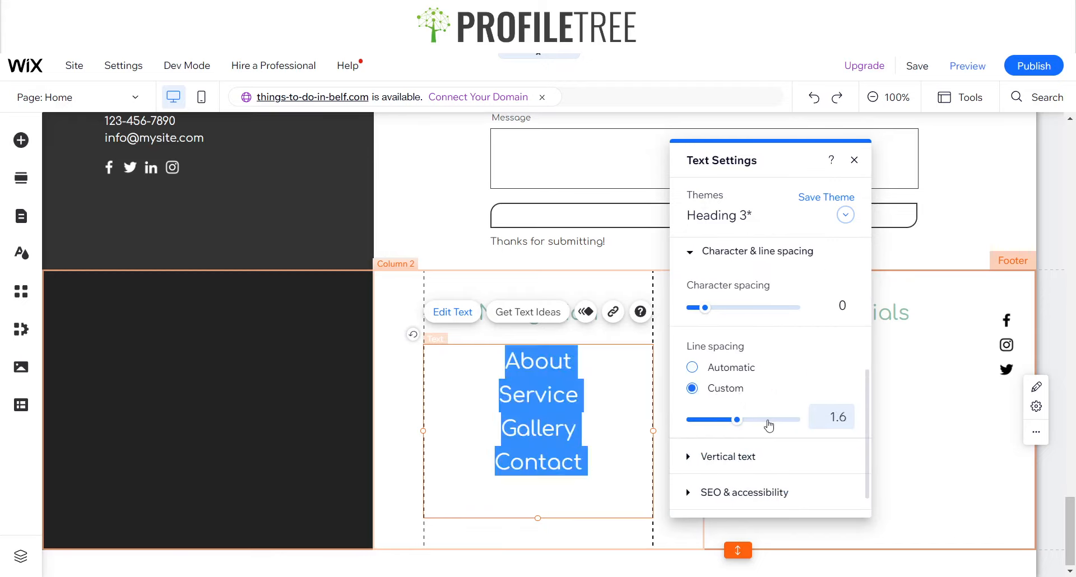
{"action": "left_click", "coordinate": [764, 420]}
{"action": "left_click", "coordinate": [742, 420]}
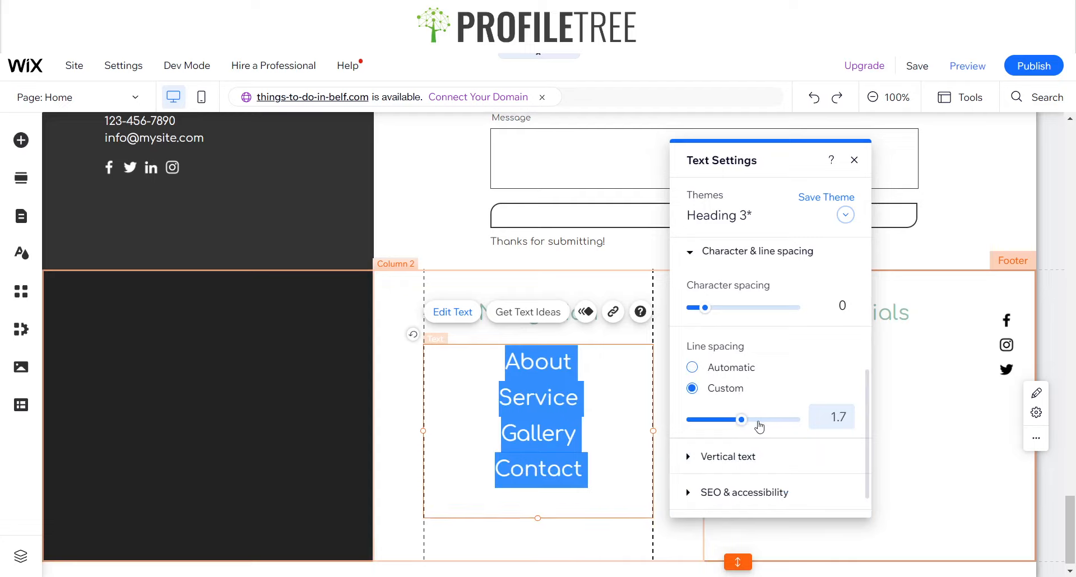
{"action": "left_click", "coordinate": [759, 422]}
{"action": "left_click", "coordinate": [816, 423]}
{"action": "type", "text": "2"}
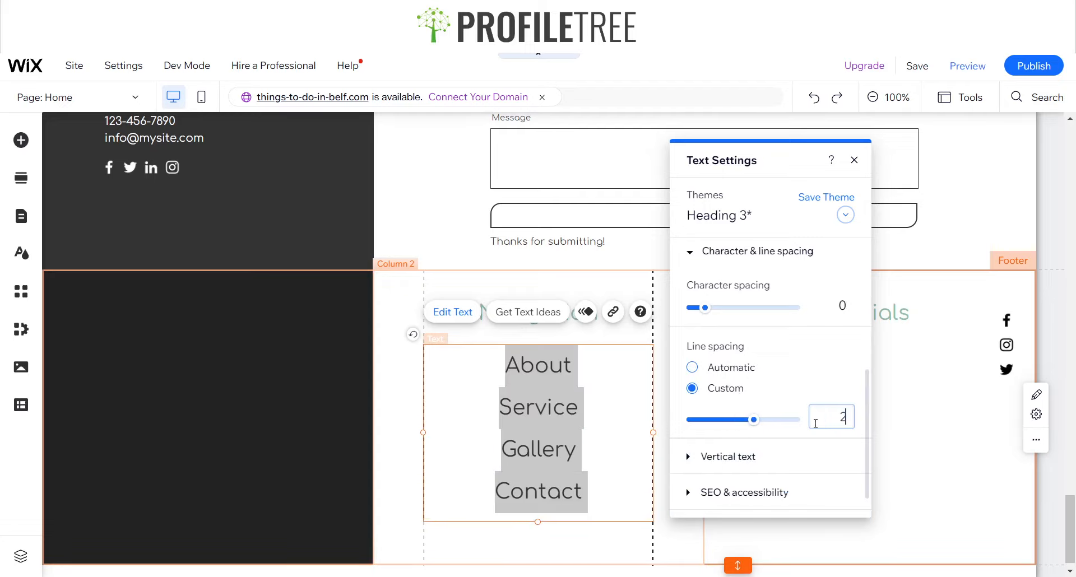
{"action": "left_click", "coordinate": [604, 427]}
Set the page list's font size to 18 px
{"action": "scroll", "coordinate": [758, 303], "scroll_direction": "up", "scroll_amount": 1}
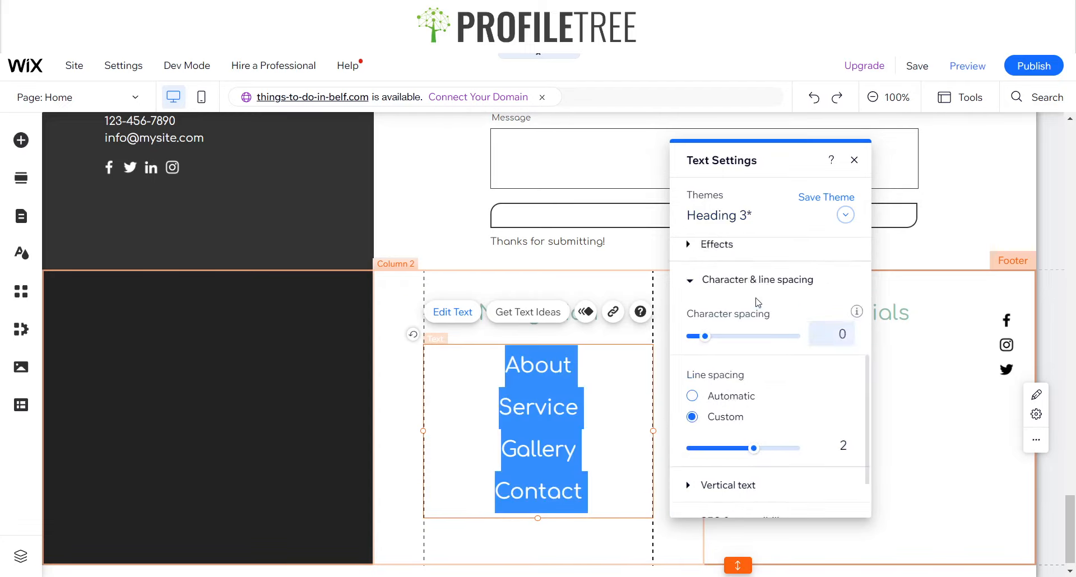
{"action": "scroll", "coordinate": [758, 303], "scroll_direction": "up", "scroll_amount": 4}
{"action": "scroll", "coordinate": [747, 339], "scroll_direction": "up", "scroll_amount": 4}
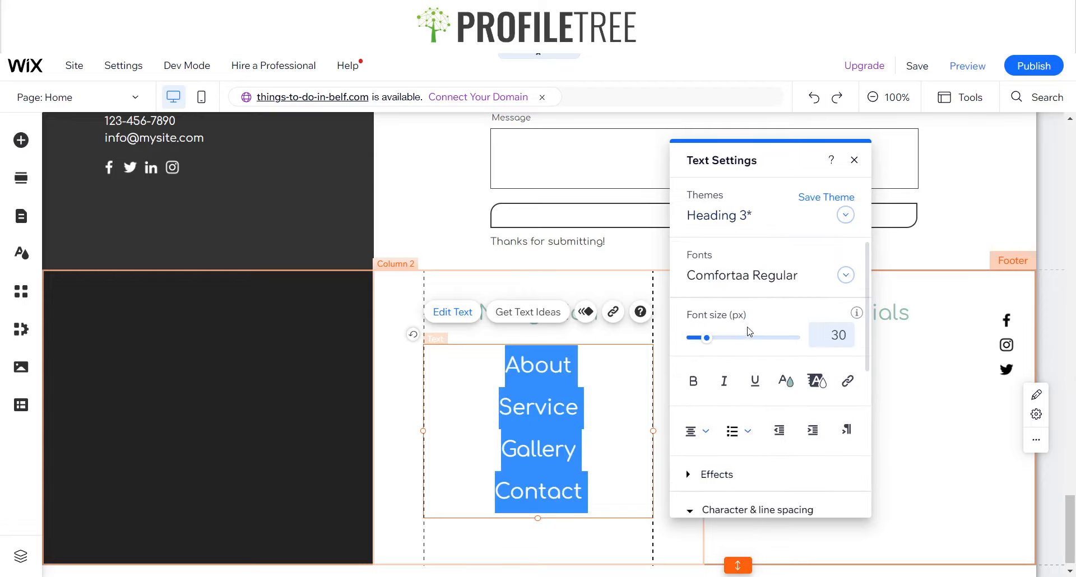
{"action": "left_click", "coordinate": [831, 338]}
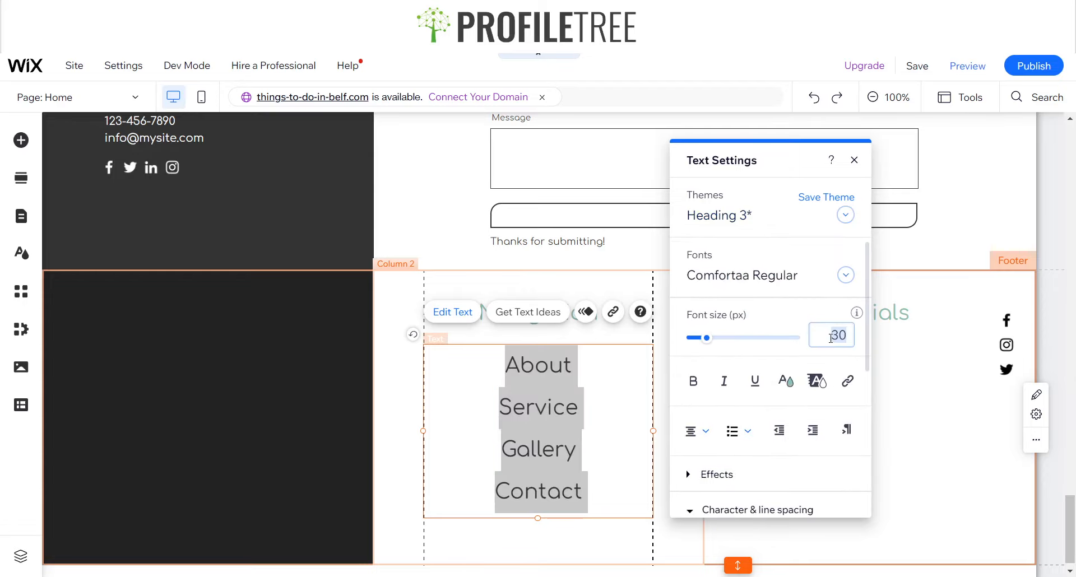
{"action": "type", "text": "18"}
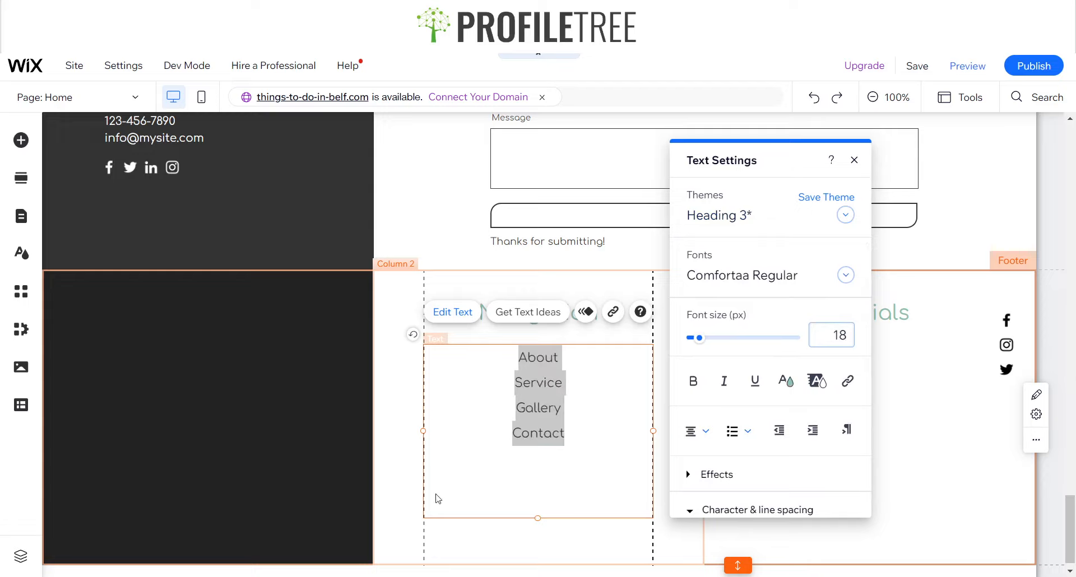
Increase the page list's custom line spacing to 2.5
{"action": "scroll", "coordinate": [735, 444], "scroll_direction": "down", "scroll_amount": 4}
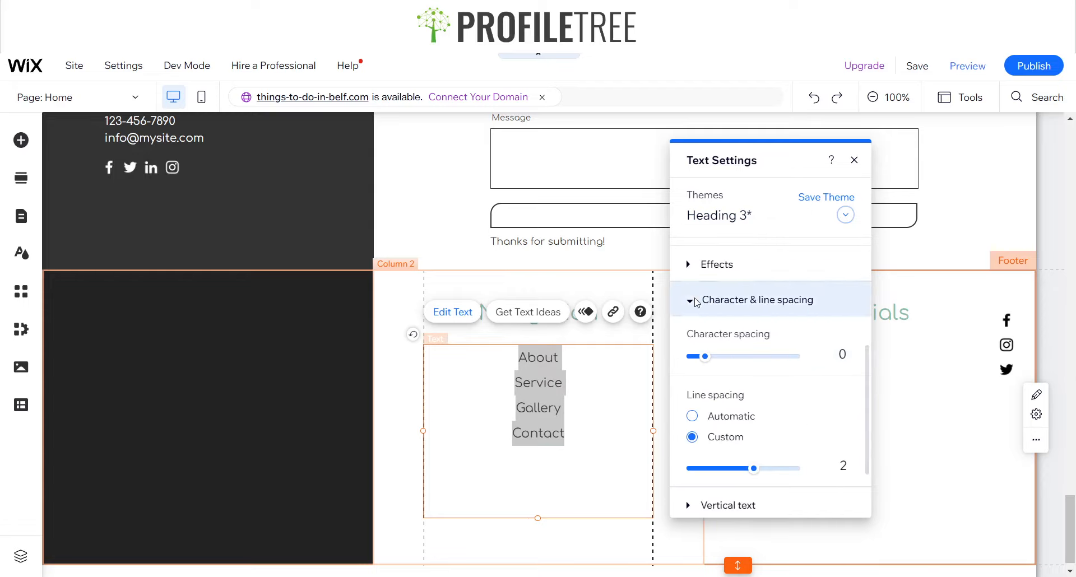
{"action": "left_click", "coordinate": [774, 470]}
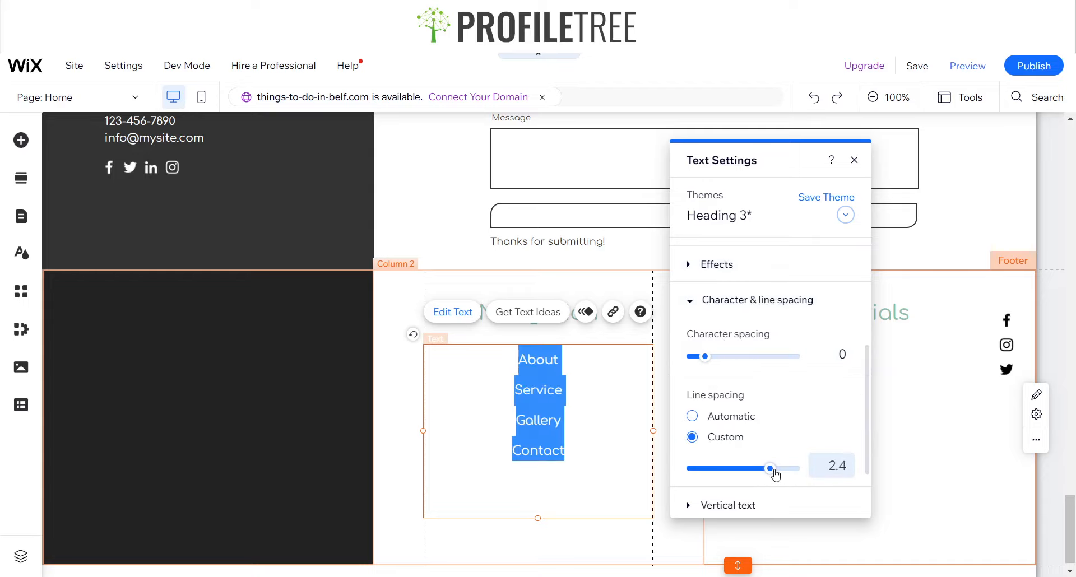
{"action": "left_click", "coordinate": [836, 473]}
{"action": "key", "text": "BackSpace"}
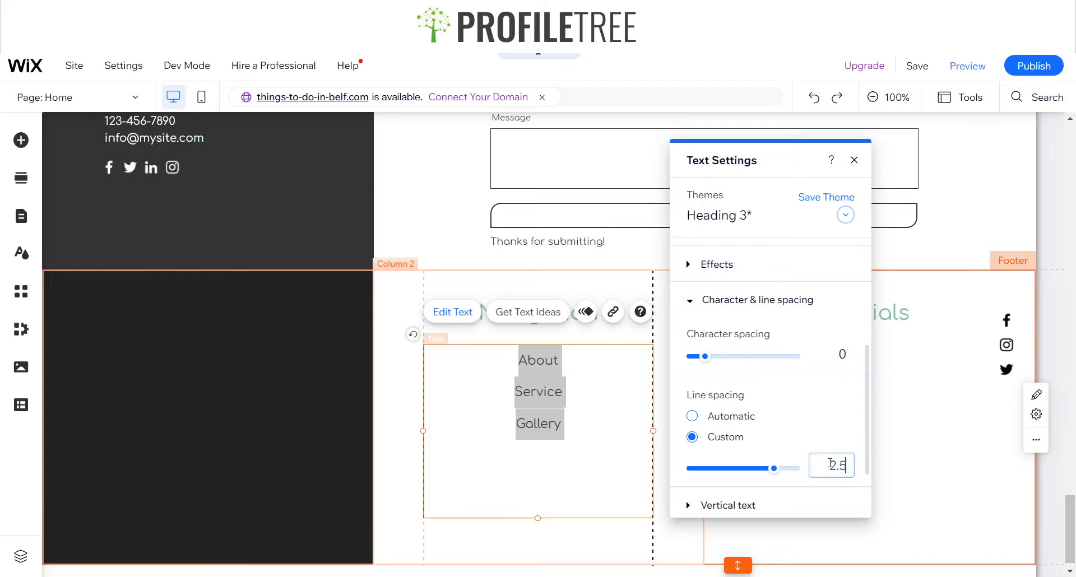
{"action": "type", "text": "5"}
{"action": "left_click", "coordinate": [449, 470]}
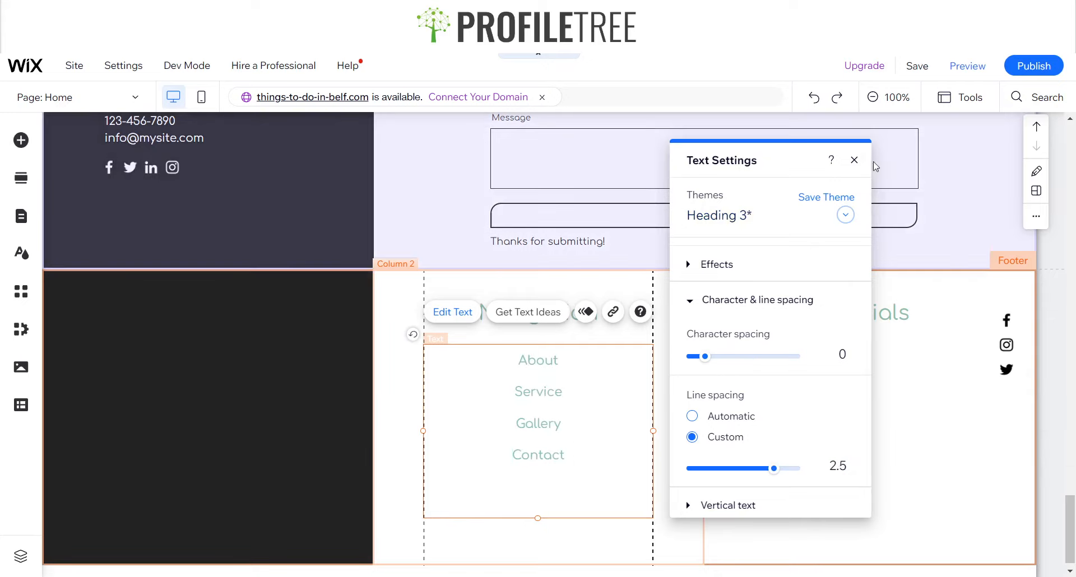
Change the page list's text colour to black #000000
{"action": "left_click", "coordinate": [853, 160]}
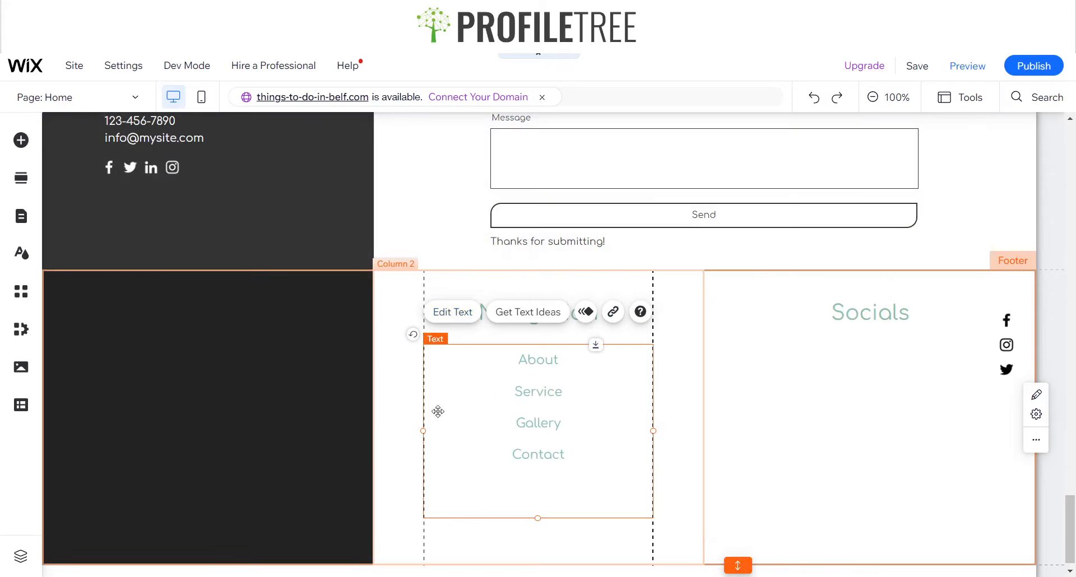
{"action": "left_click", "coordinate": [454, 312]}
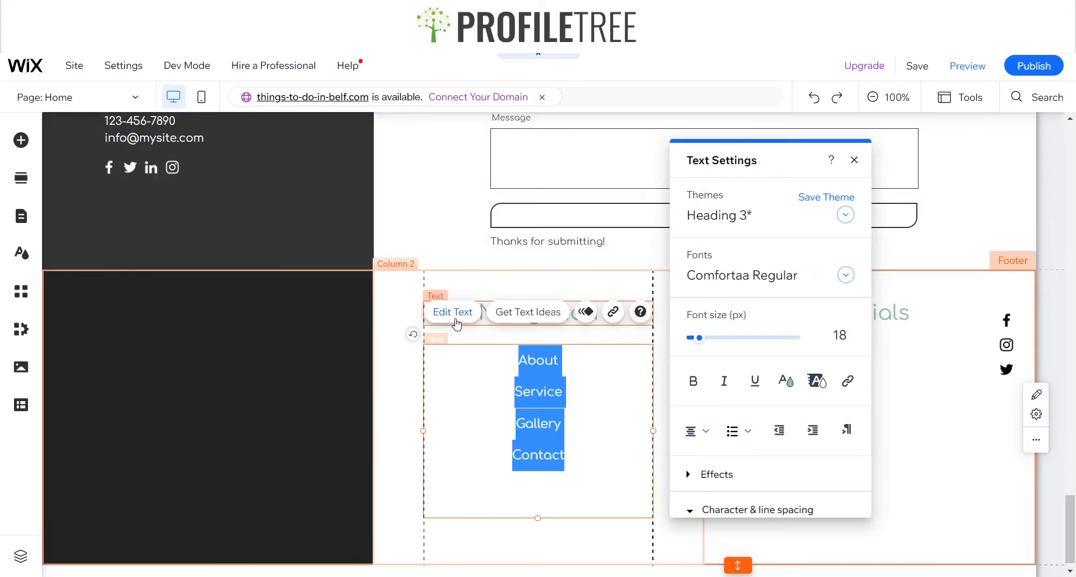
{"action": "left_click", "coordinate": [786, 384]}
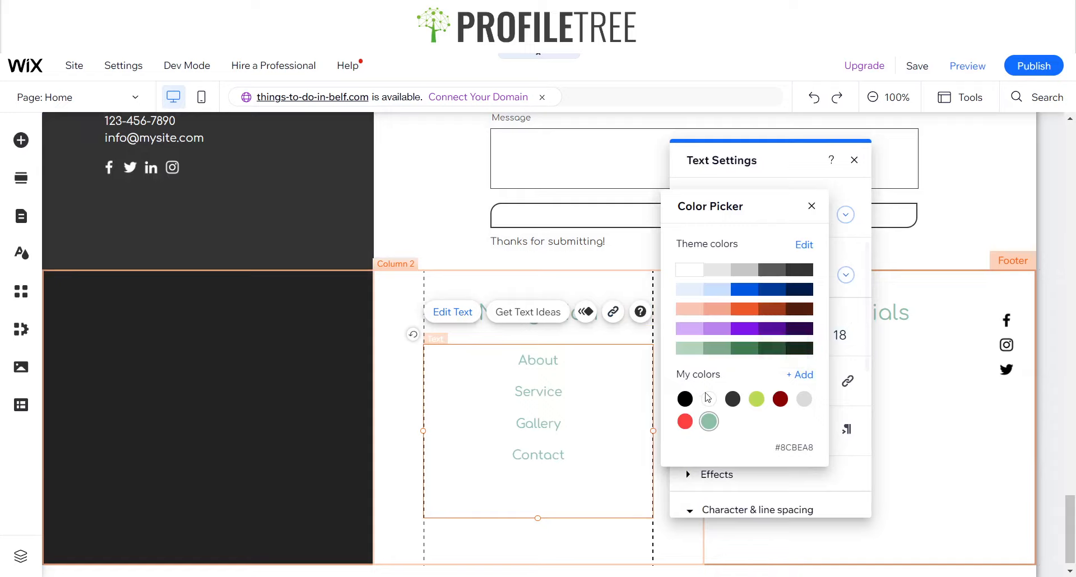
{"action": "left_click", "coordinate": [812, 207]}
{"action": "left_click", "coordinate": [854, 160]}
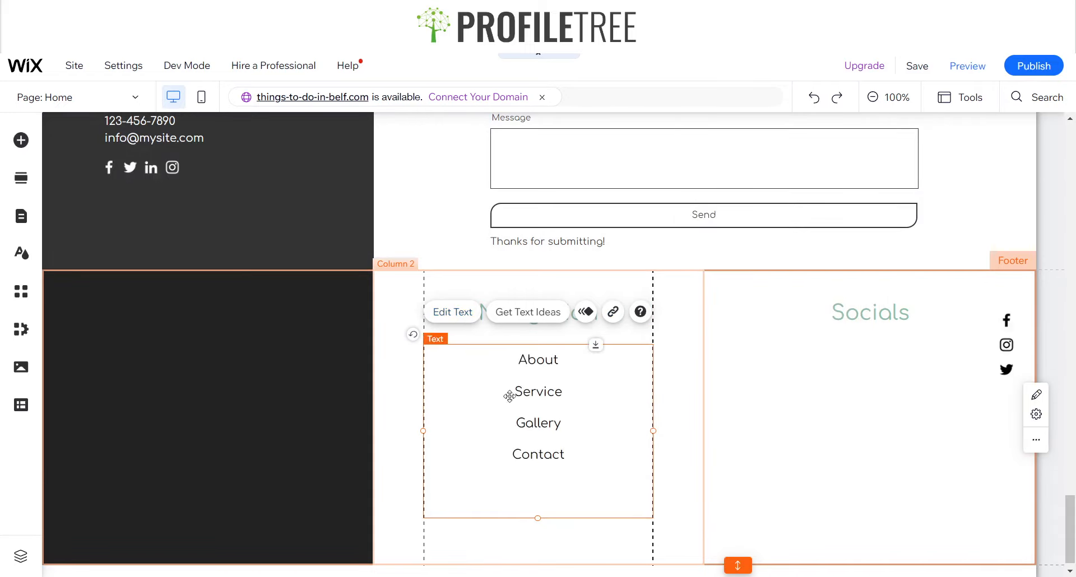
{"action": "left_click", "coordinate": [21, 140]}
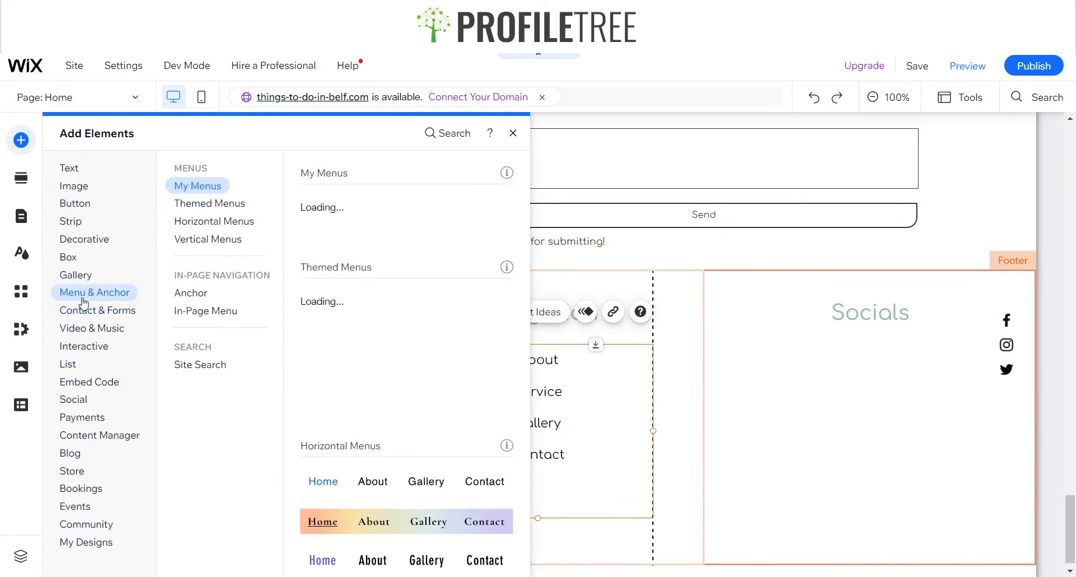
{"action": "left_click", "coordinate": [208, 240]}
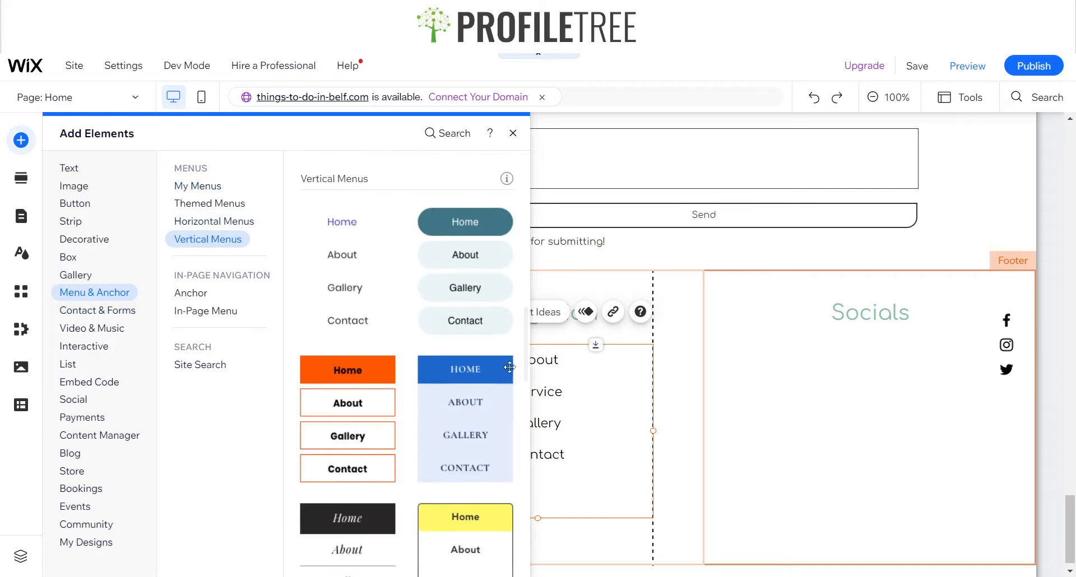
{"action": "left_click", "coordinate": [342, 299]}
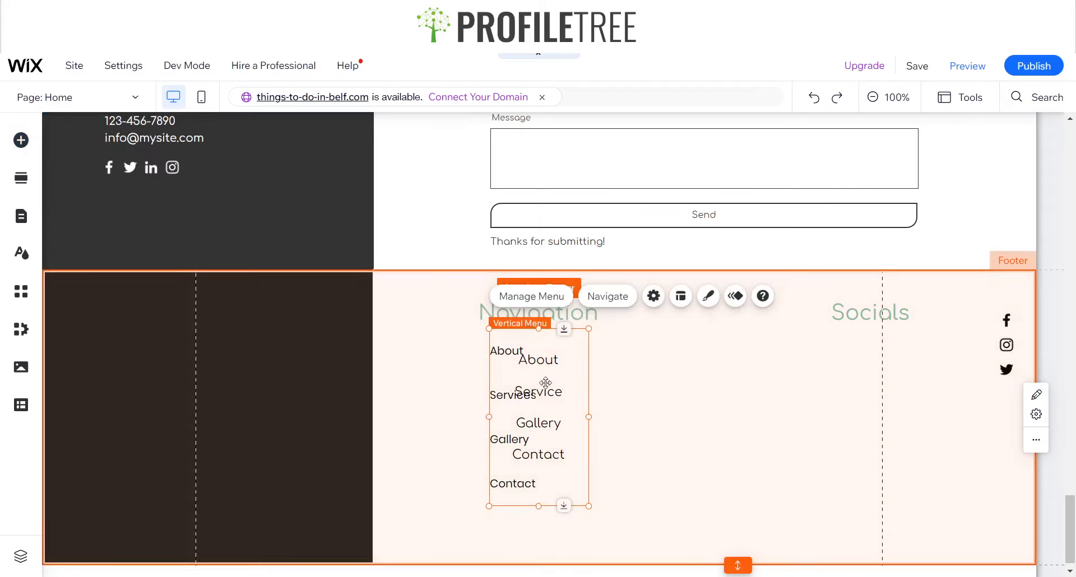
{"action": "left_click_drag", "start_coordinate": [498, 385], "coordinate": [756, 392]}
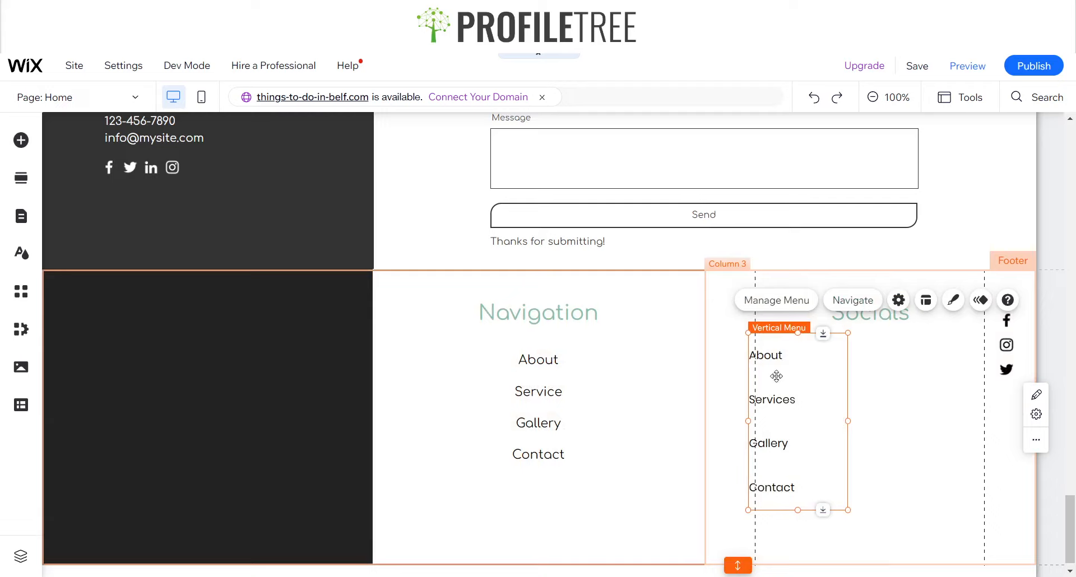
{"action": "key", "text": "Delete"}
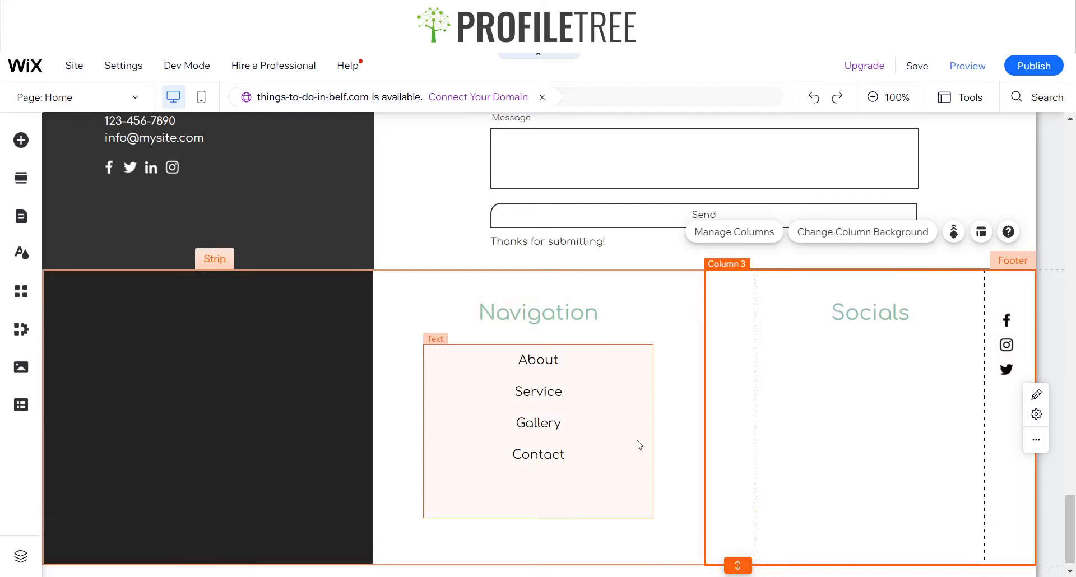
Link the About item in the footer page list to the About anchor on the Home page
{"action": "left_click", "coordinate": [576, 415]}
{"action": "left_click", "coordinate": [576, 416]}
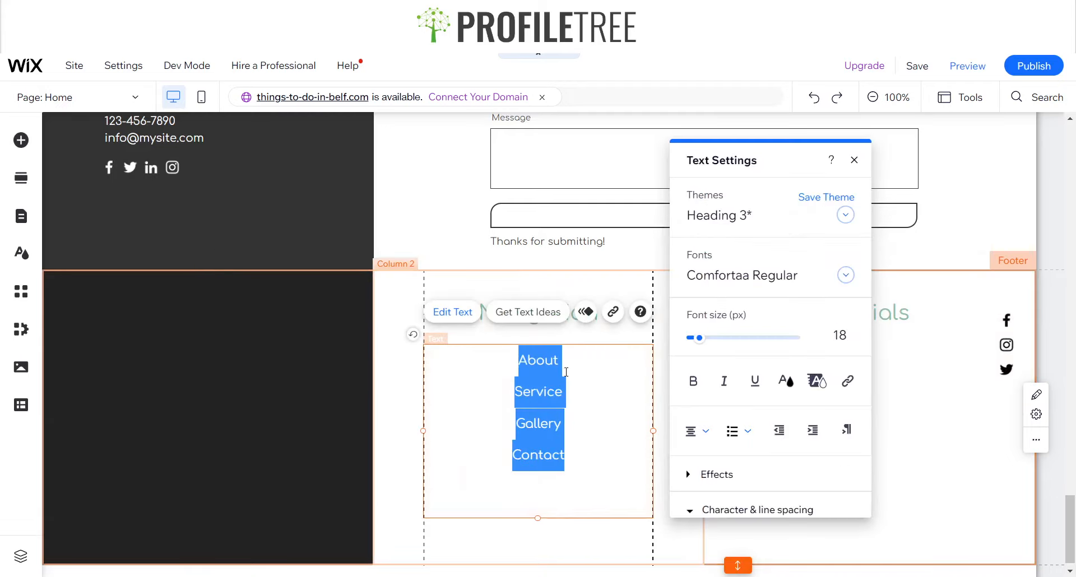
{"action": "left_click_drag", "start_coordinate": [566, 364], "coordinate": [499, 368]}
{"action": "left_click", "coordinate": [612, 314]}
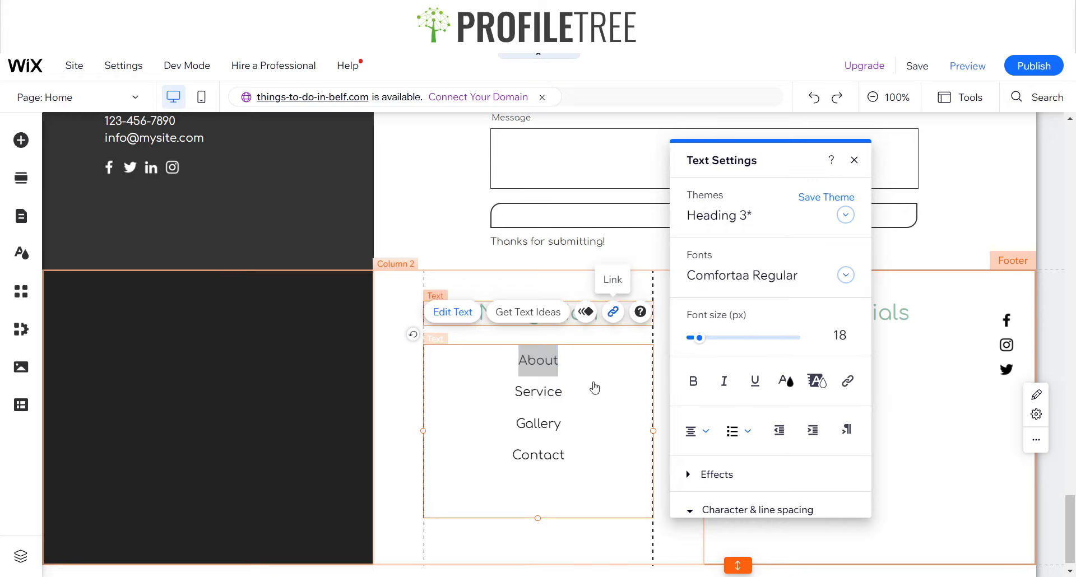
{"action": "left_click", "coordinate": [566, 245]}
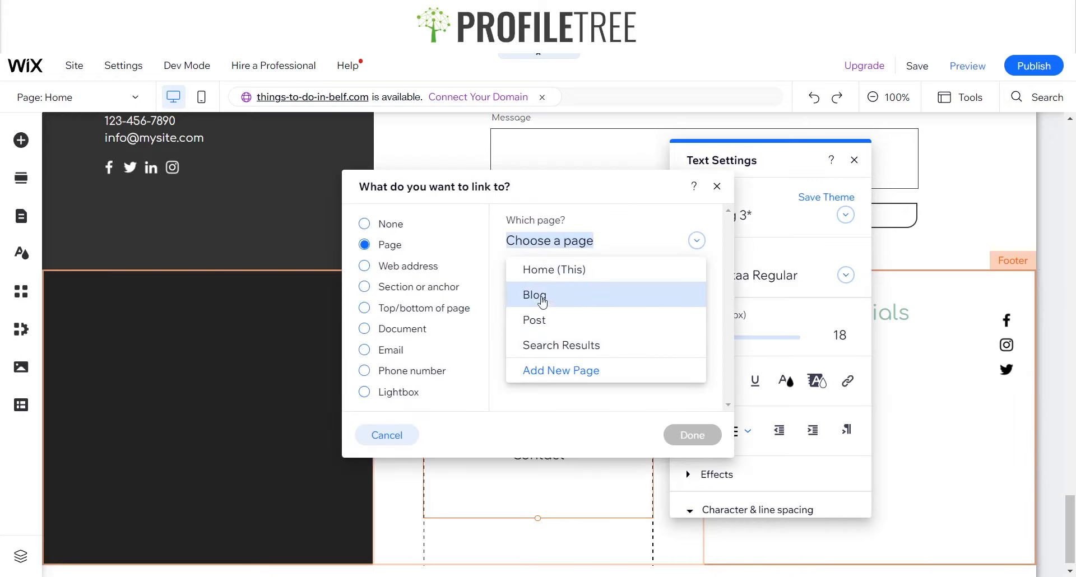
{"action": "left_click", "coordinate": [396, 245]}
{"action": "left_click", "coordinate": [379, 289]}
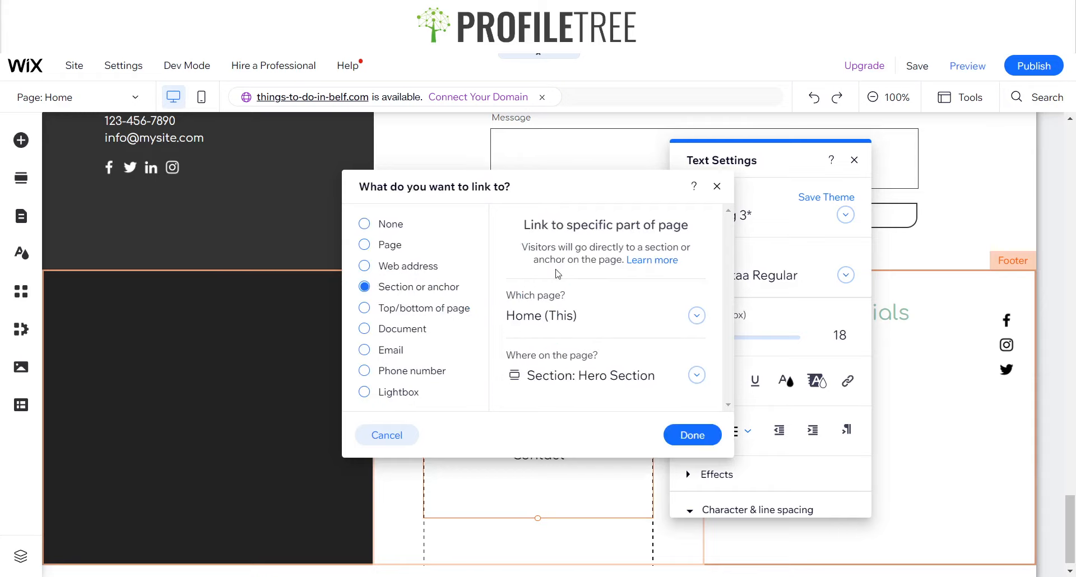
{"action": "left_click", "coordinate": [595, 375]}
{"action": "left_click", "coordinate": [568, 427]}
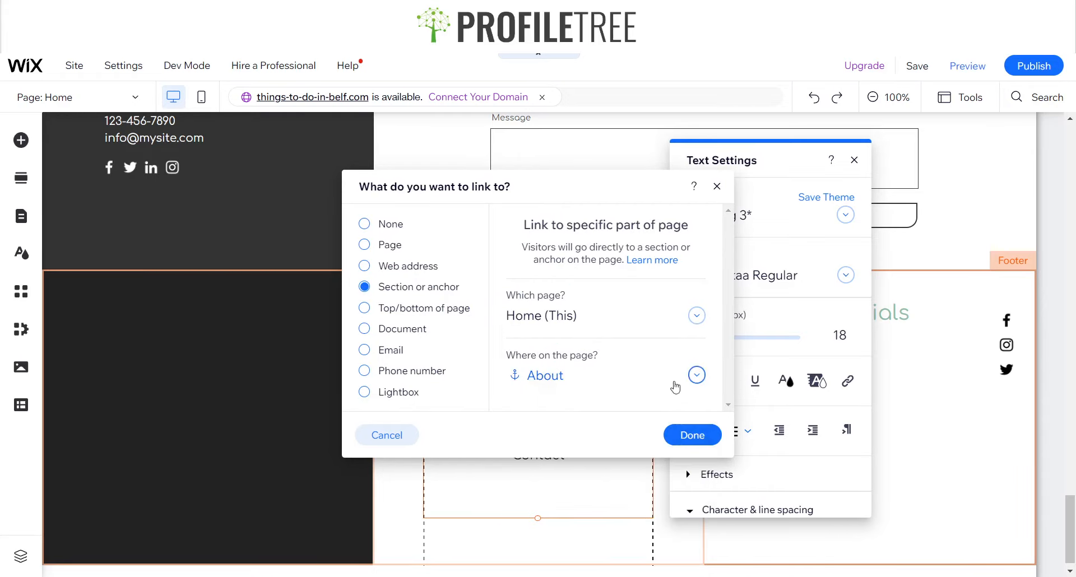
{"action": "left_click", "coordinate": [692, 436]}
{"action": "left_click_drag", "start_coordinate": [577, 392], "coordinate": [512, 392]}
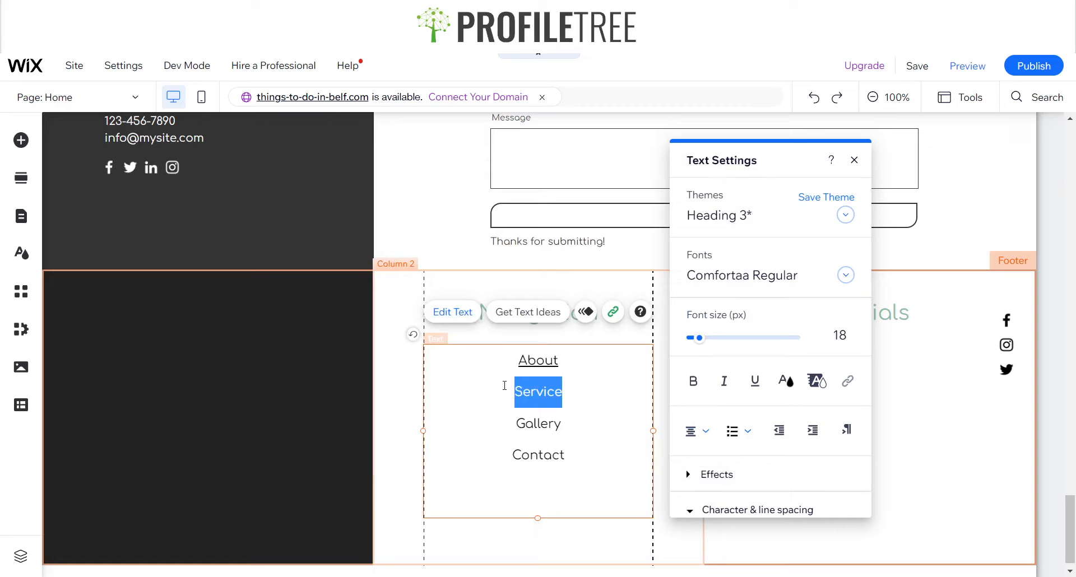
{"action": "left_click", "coordinate": [613, 312]}
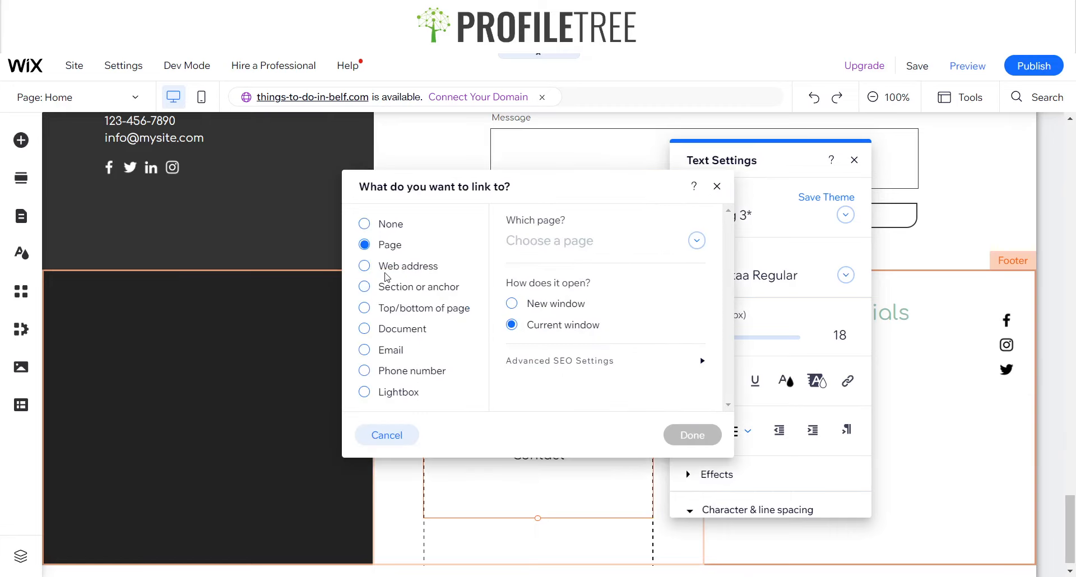
{"action": "left_click", "coordinate": [382, 294]}
{"action": "left_click", "coordinate": [576, 379]}
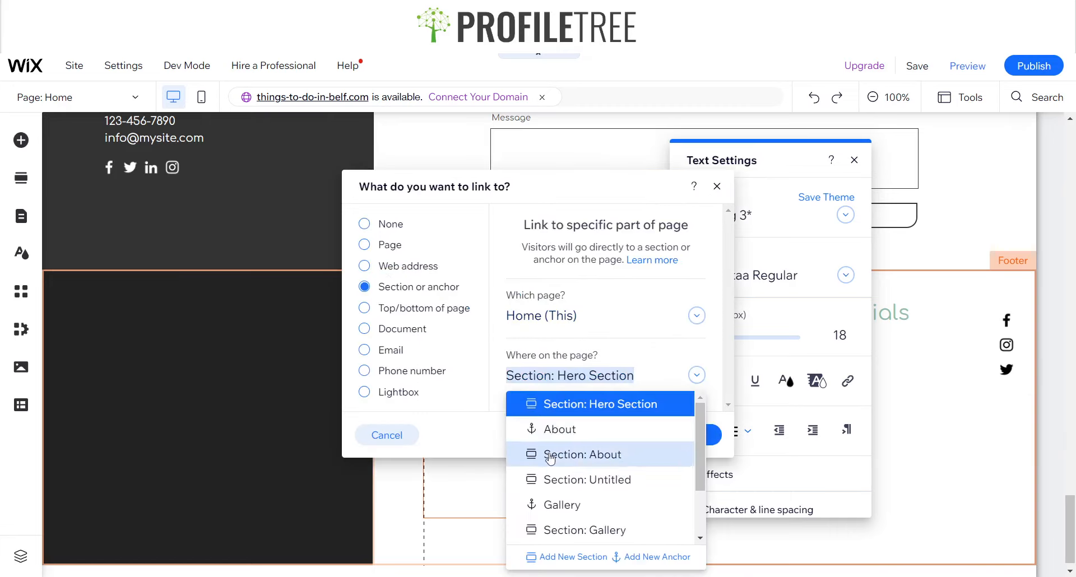
{"action": "scroll", "coordinate": [554, 482], "scroll_direction": "down", "scroll_amount": 3}
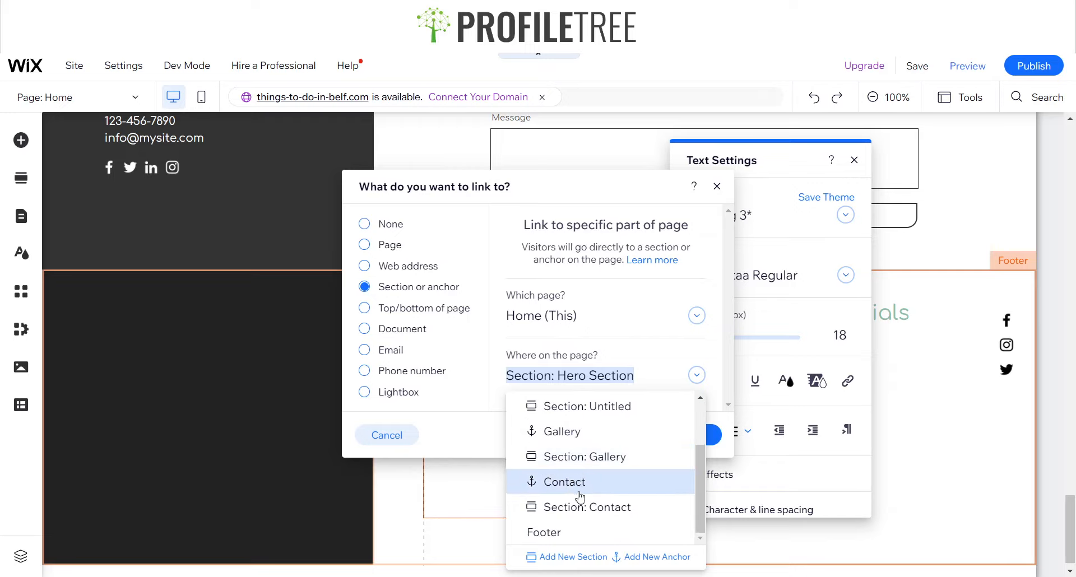
{"action": "scroll", "coordinate": [567, 449], "scroll_direction": "up", "scroll_amount": 3}
{"action": "left_click", "coordinate": [480, 498]}
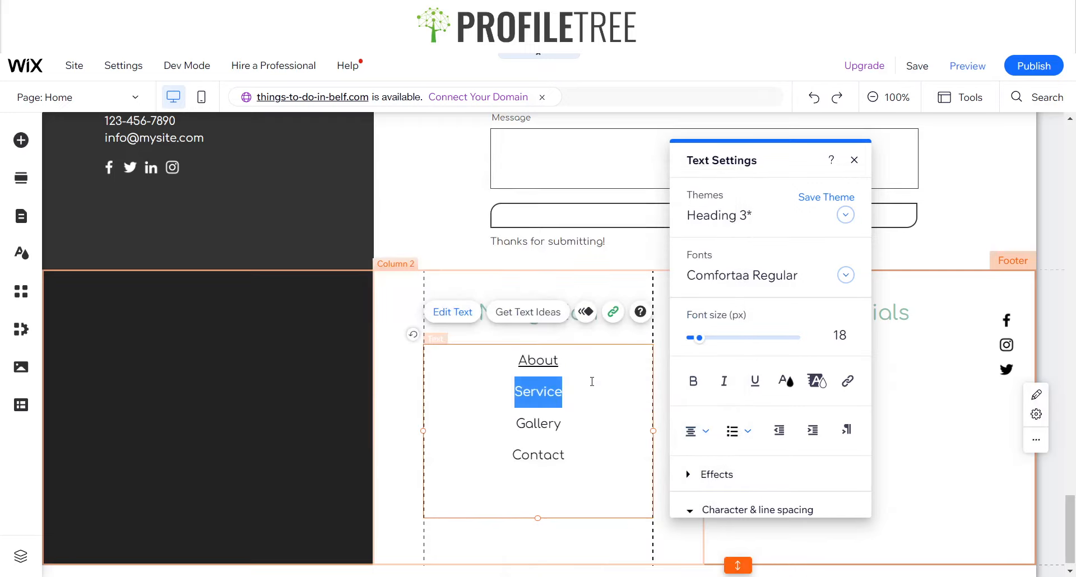
Delete the Service item from the footer page list
{"action": "left_click_drag", "start_coordinate": [581, 388], "coordinate": [519, 390]}
{"action": "scroll", "coordinate": [903, 358], "scroll_direction": "up", "scroll_amount": 5}
{"action": "scroll", "coordinate": [826, 384], "scroll_direction": "down", "scroll_amount": 5}
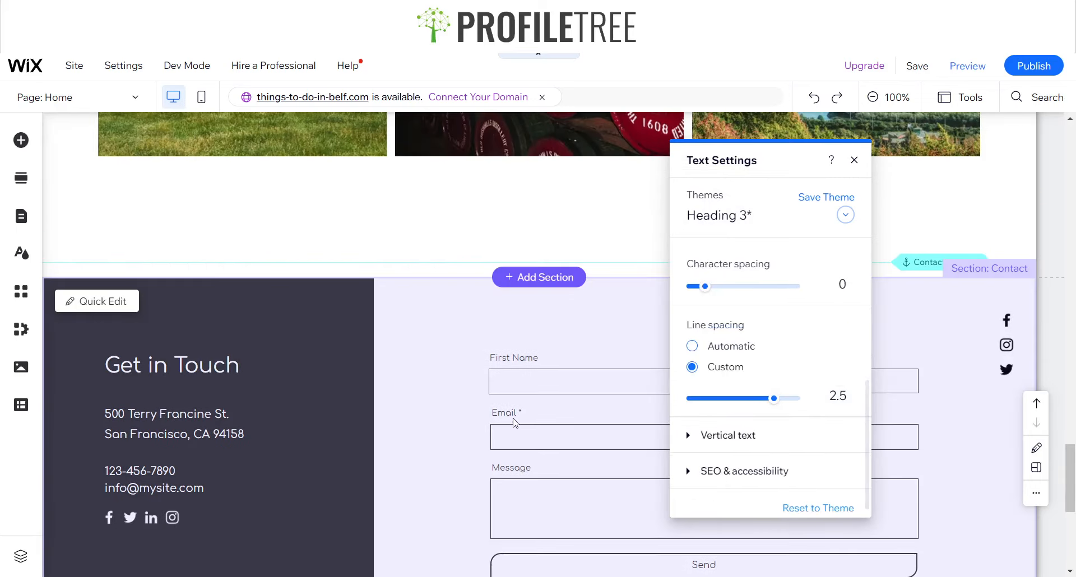
{"action": "scroll", "coordinate": [515, 423], "scroll_direction": "down", "scroll_amount": 5}
{"action": "key", "text": "BackSpace"}
{"action": "key", "text": "BackSpace"}
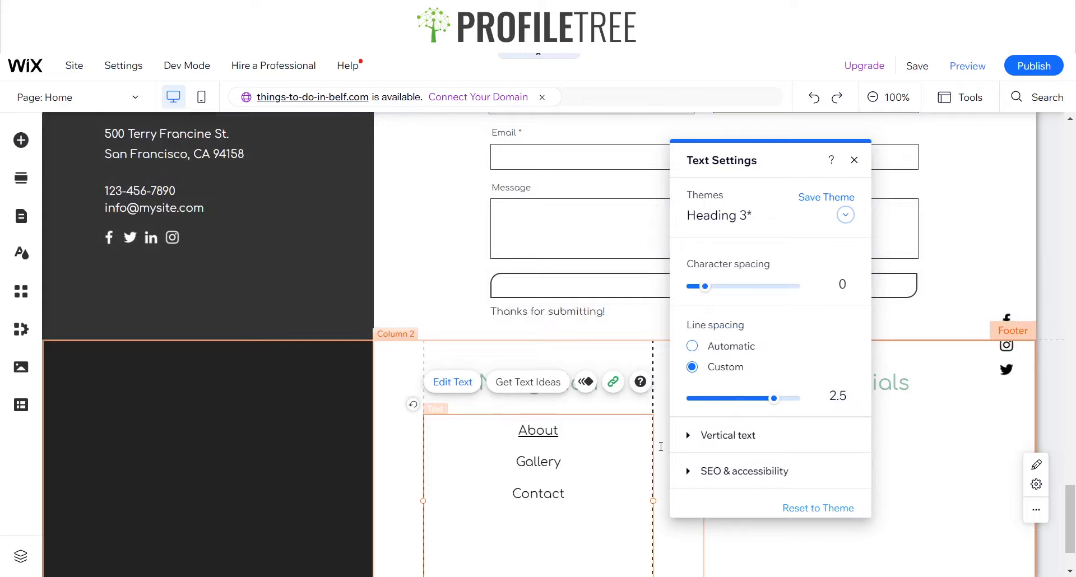
Link the Gallery item in the page list to the Gallery anchor on the Home page
{"action": "left_click_drag", "start_coordinate": [574, 468], "coordinate": [514, 463]}
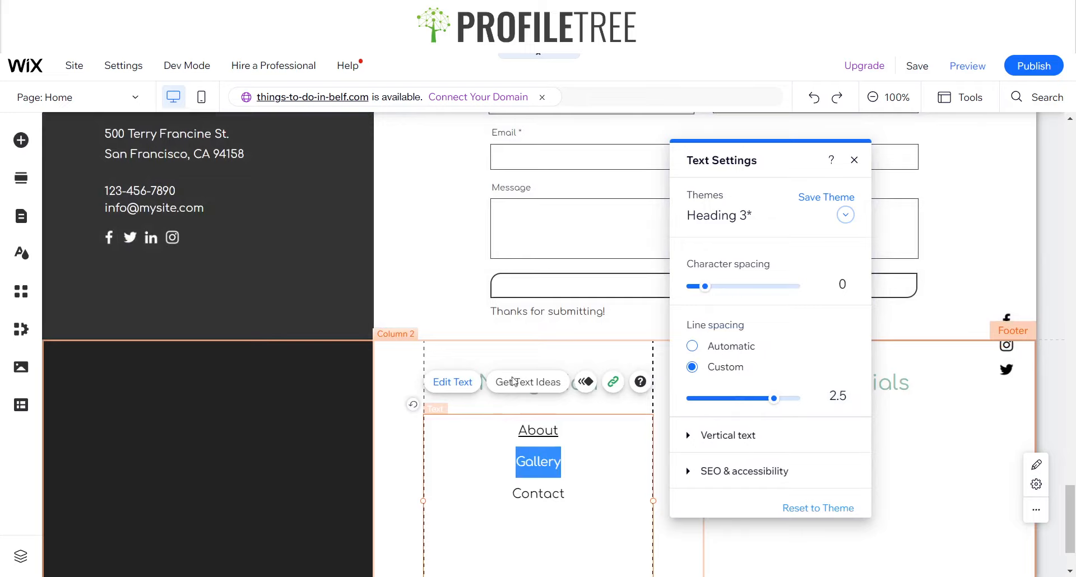
{"action": "left_click", "coordinate": [612, 383]}
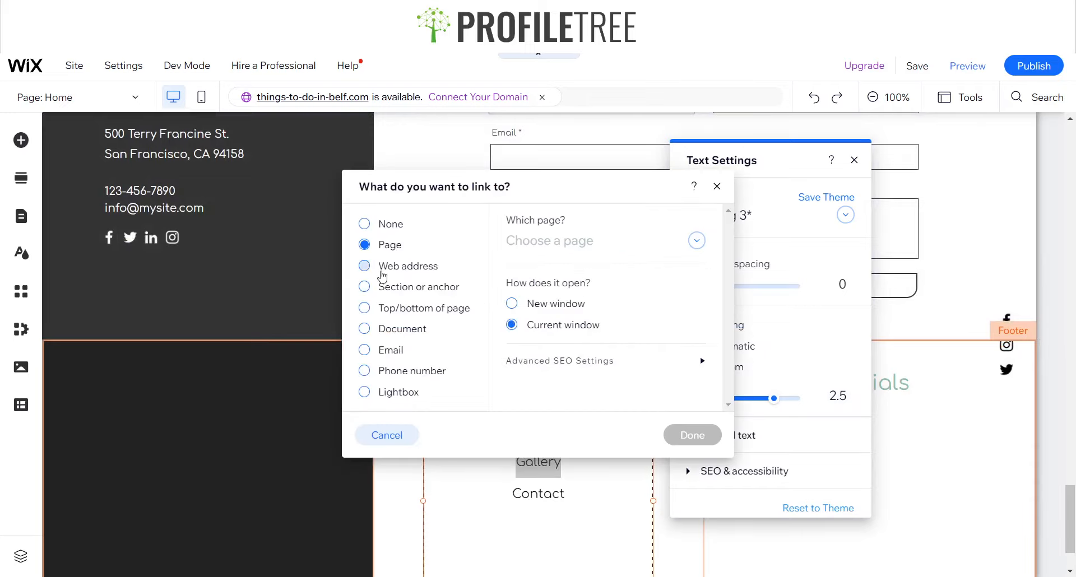
{"action": "left_click", "coordinate": [382, 293]}
{"action": "left_click", "coordinate": [582, 373]}
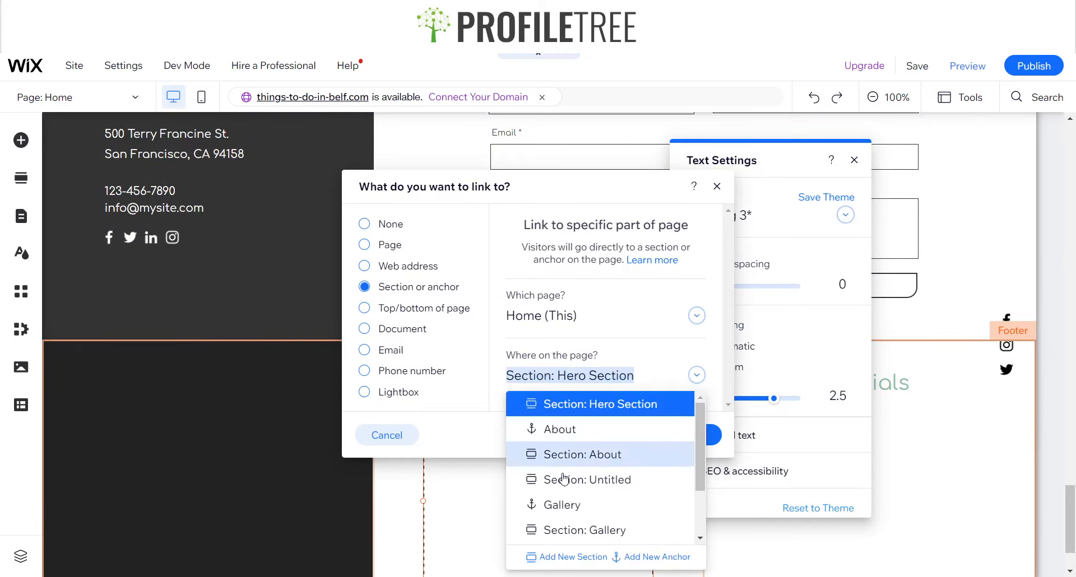
{"action": "left_click", "coordinate": [561, 505]}
{"action": "left_click", "coordinate": [696, 438]}
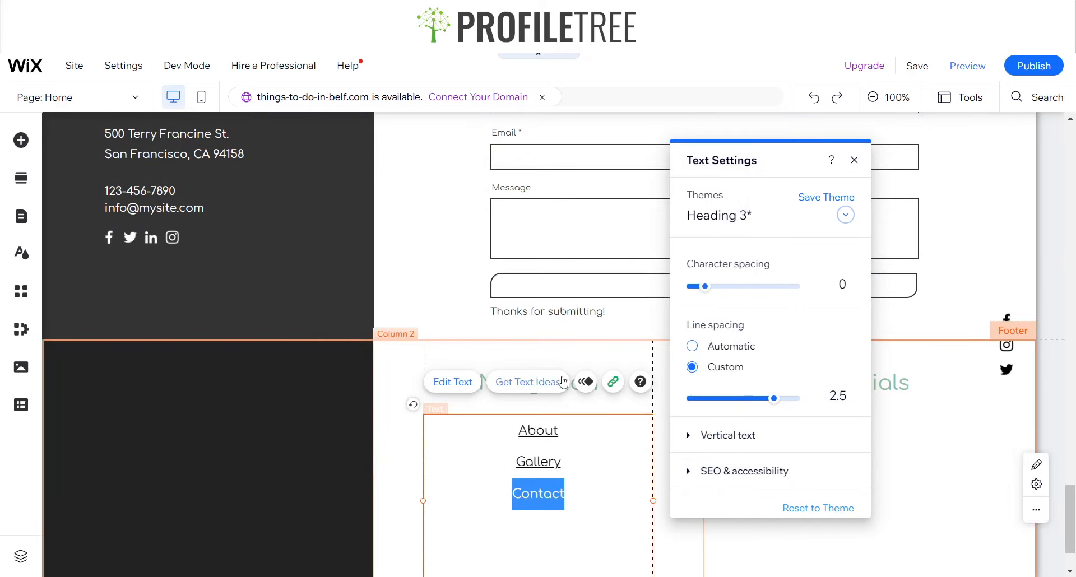
Link the Contact item in the page list to the Contact anchor on the Home page
{"action": "left_click", "coordinate": [613, 381]}
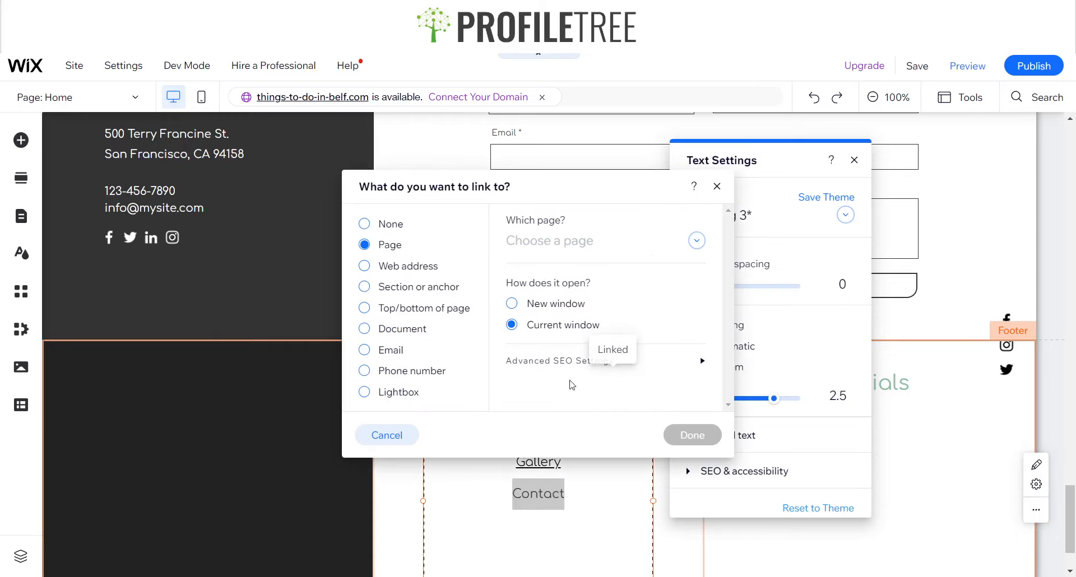
{"action": "left_click", "coordinate": [405, 289]}
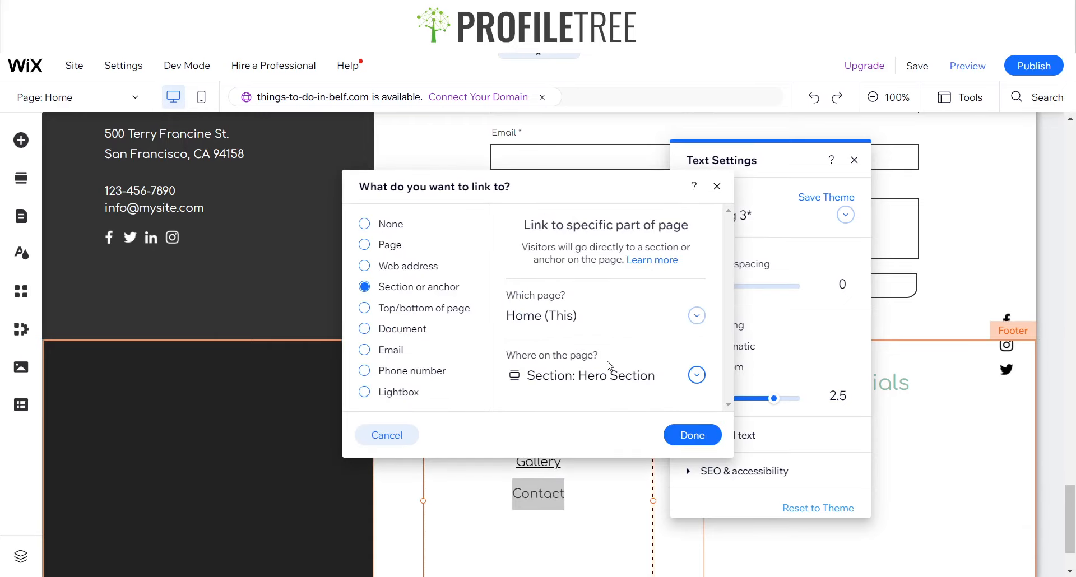
{"action": "left_click", "coordinate": [608, 379]}
{"action": "scroll", "coordinate": [568, 482], "scroll_direction": "down", "scroll_amount": 3}
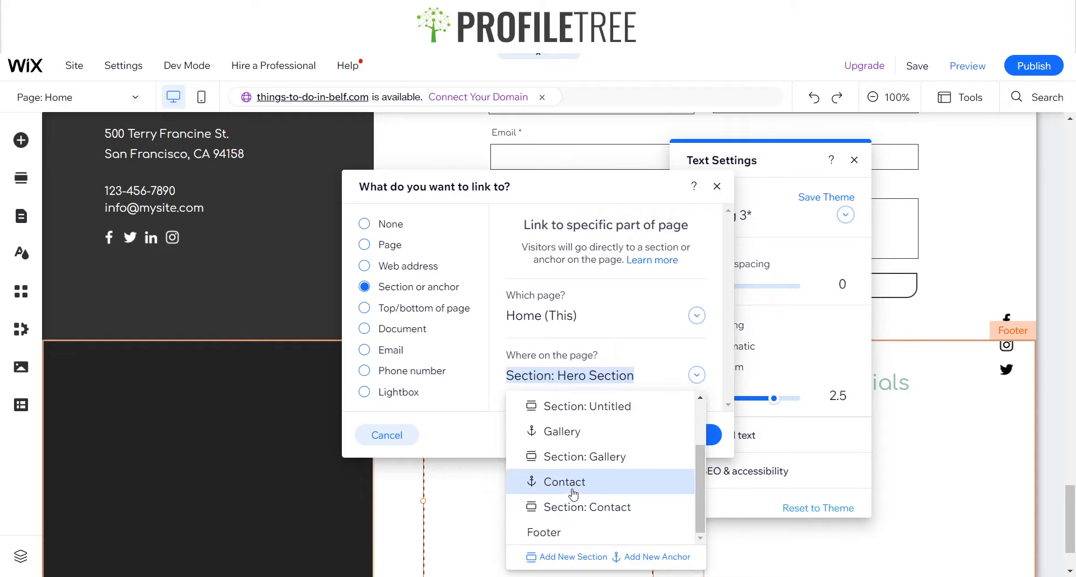
{"action": "left_click", "coordinate": [573, 493]}
{"action": "left_click", "coordinate": [692, 435]}
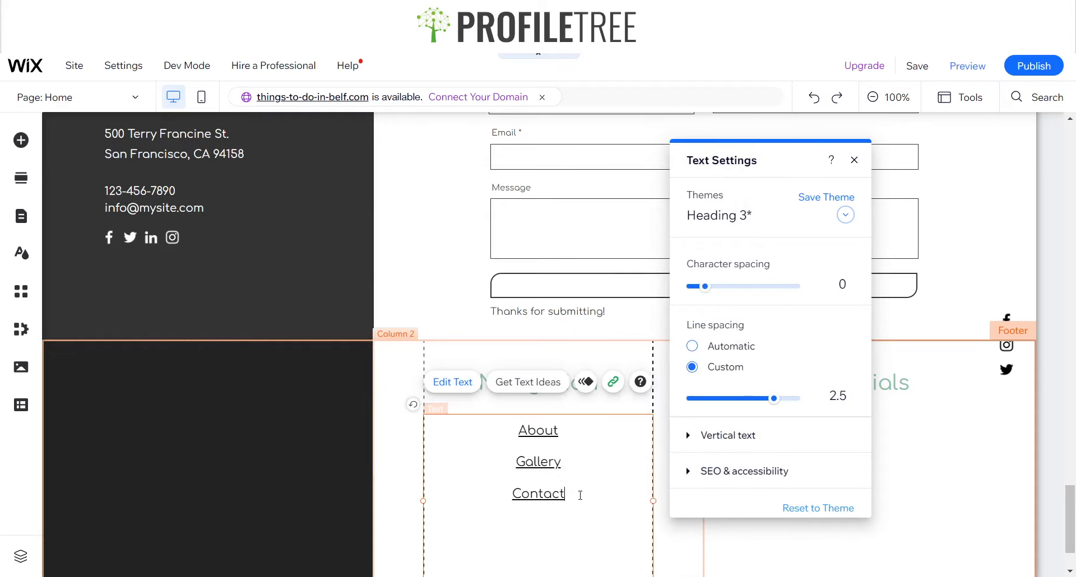
Remove the underline from all three linked items in the footer page list
{"action": "left_click_drag", "start_coordinate": [560, 494], "coordinate": [501, 432]}
{"action": "left_click_drag", "start_coordinate": [593, 501], "coordinate": [517, 429]}
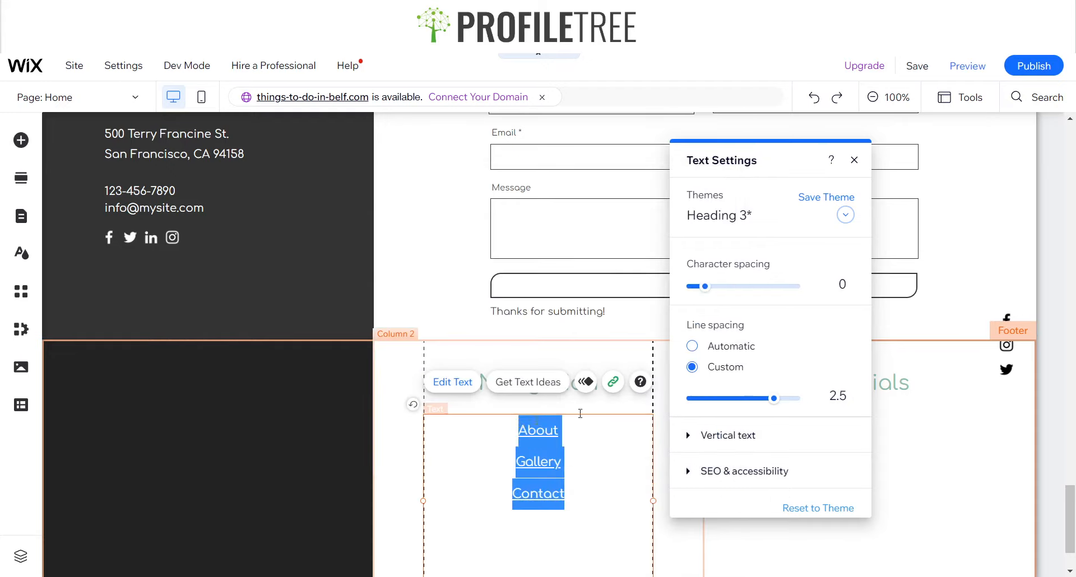
{"action": "scroll", "coordinate": [767, 336], "scroll_direction": "up", "scroll_amount": 5}
{"action": "left_click", "coordinate": [755, 381]}
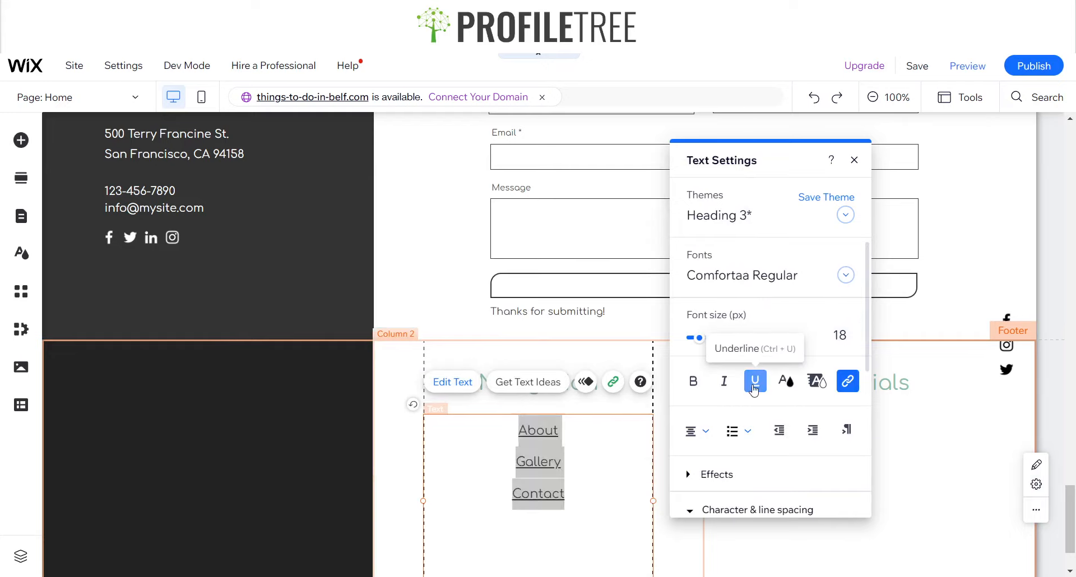
{"action": "left_click", "coordinate": [401, 489]}
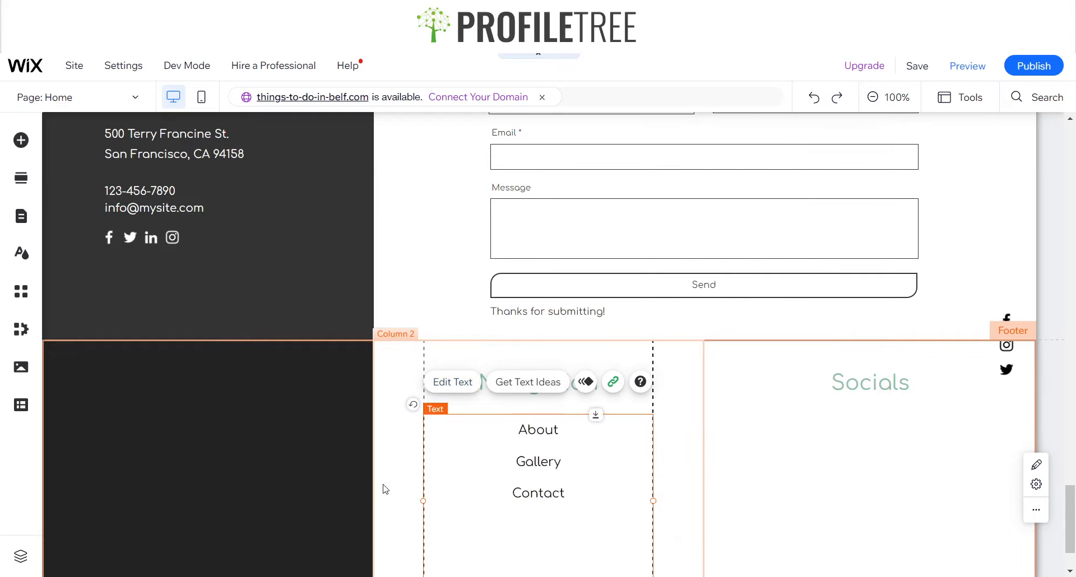
{"action": "left_click", "coordinate": [385, 488]}
Duplicate the page list and place the copy under the Socials heading in the third footer column
{"action": "scroll", "coordinate": [531, 395], "scroll_direction": "down", "scroll_amount": 2}
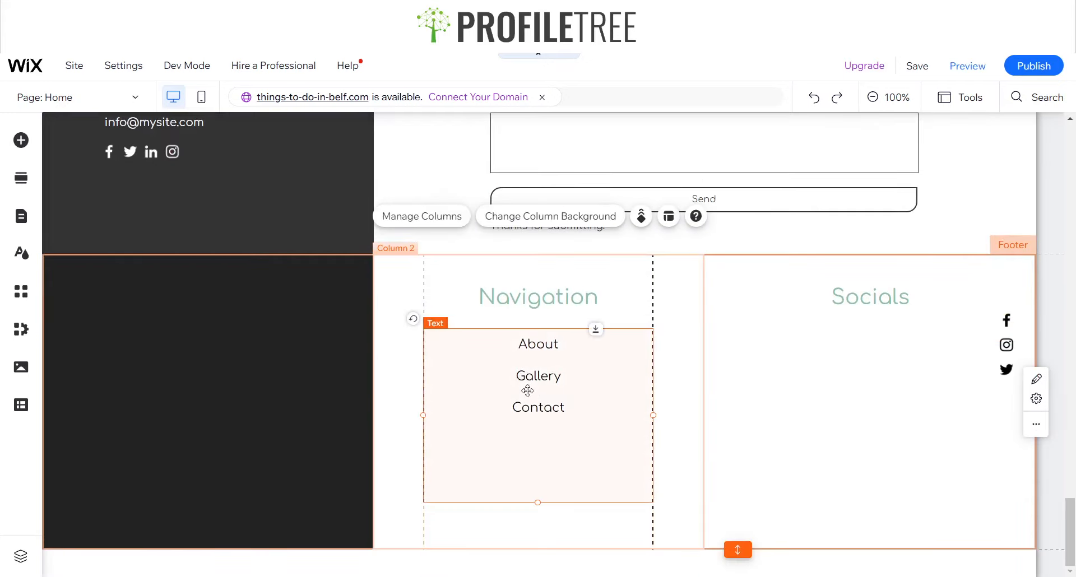
{"action": "left_click_drag", "start_coordinate": [526, 389], "coordinate": [546, 401]}
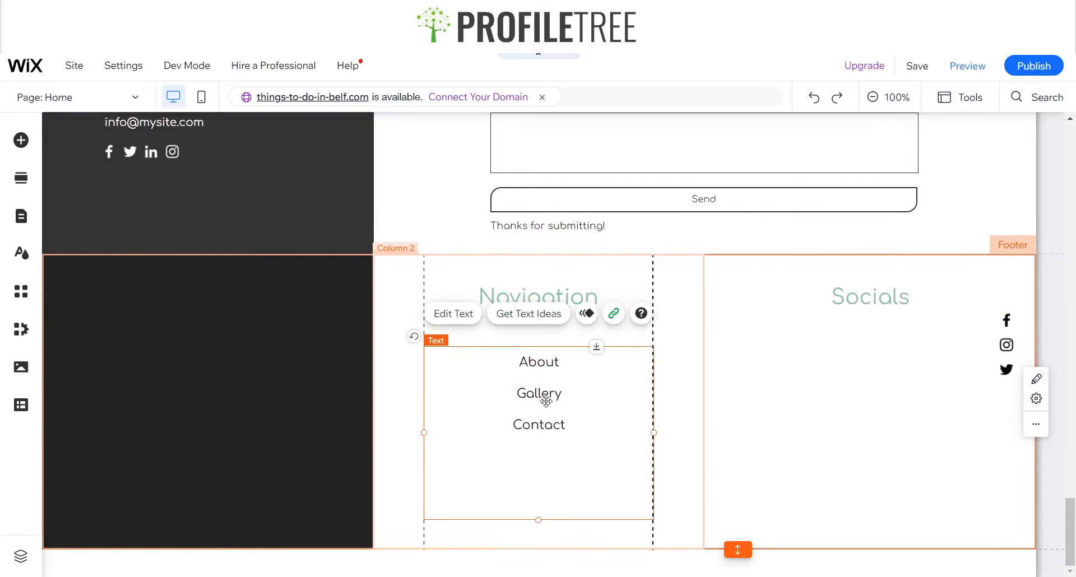
{"action": "left_click", "coordinate": [888, 413]}
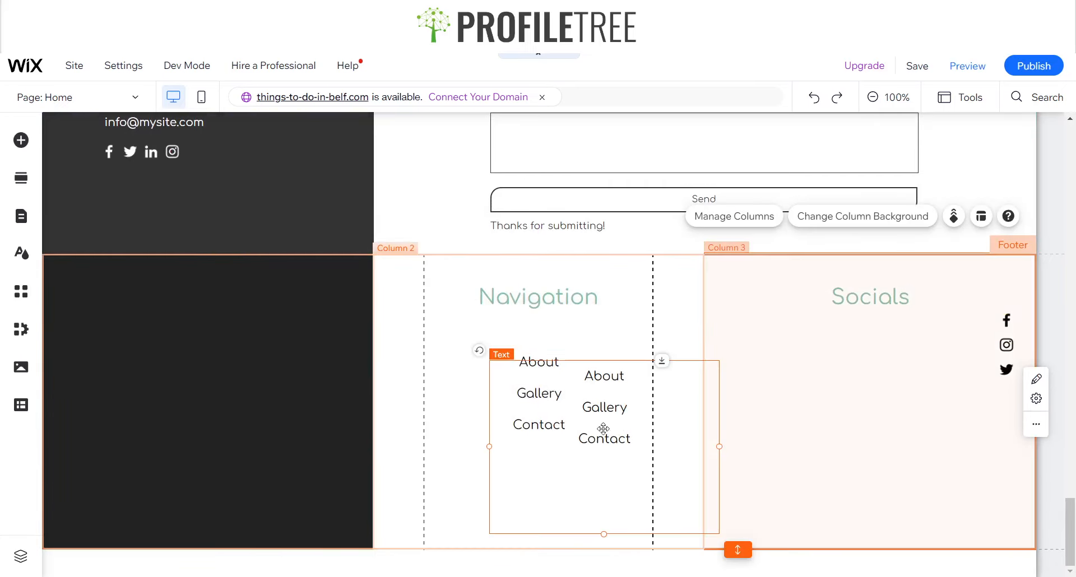
{"action": "left_click_drag", "start_coordinate": [603, 425], "coordinate": [870, 409]}
Replace the copied list's items with Facebook, Instagram and Twitter
{"action": "left_click", "coordinate": [822, 322]}
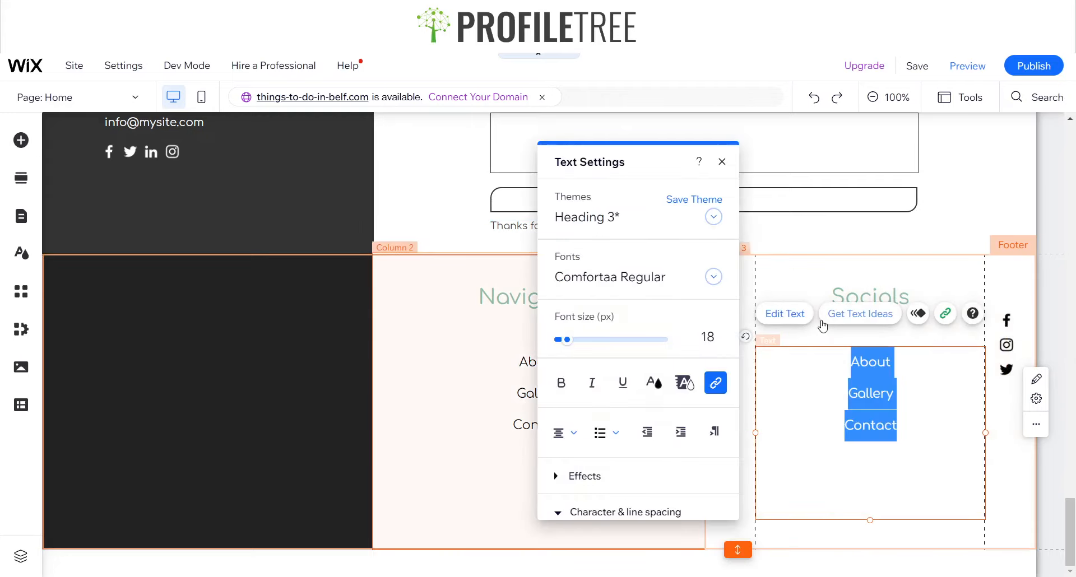
{"action": "type", "text": "Facebook"}
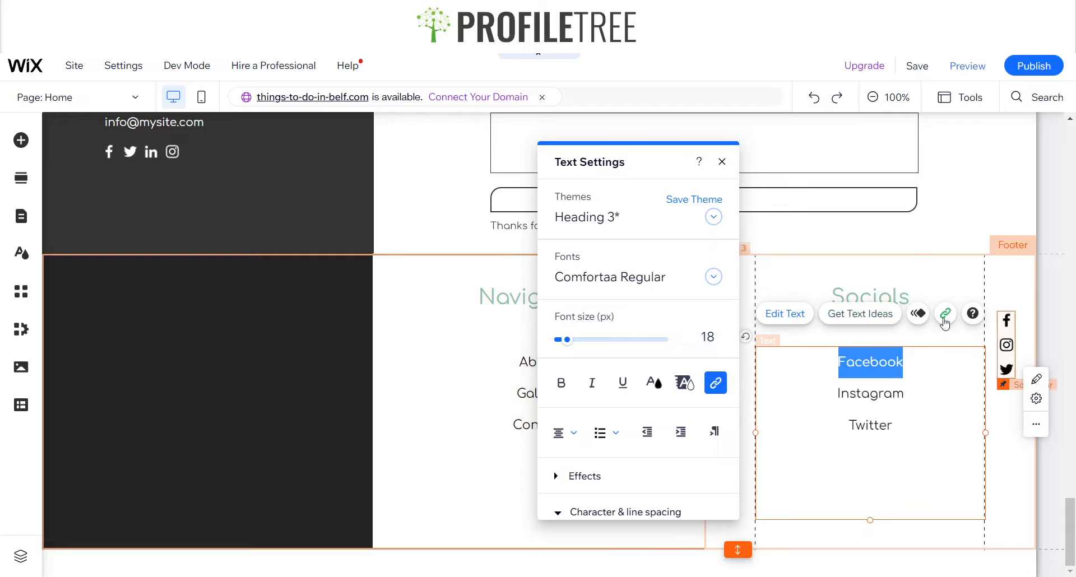
{"action": "left_click", "coordinate": [380, 397]}
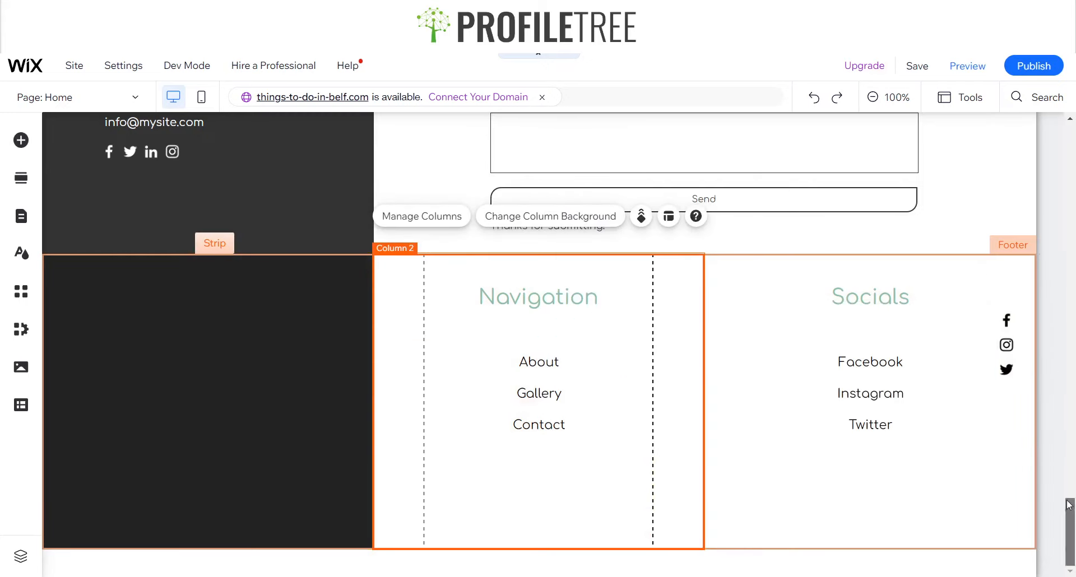
{"action": "left_click_drag", "start_coordinate": [1069, 515], "coordinate": [1033, 159]}
{"action": "scroll", "coordinate": [493, 163], "scroll_direction": "up", "scroll_amount": 2}
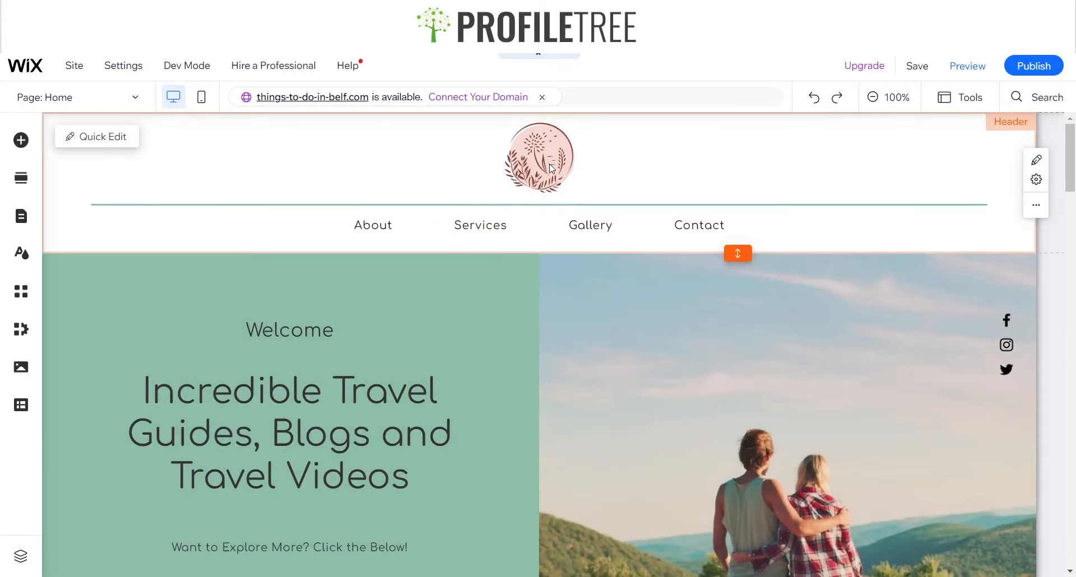
Copy the circular logo from the header
{"action": "left_click", "coordinate": [521, 162]}
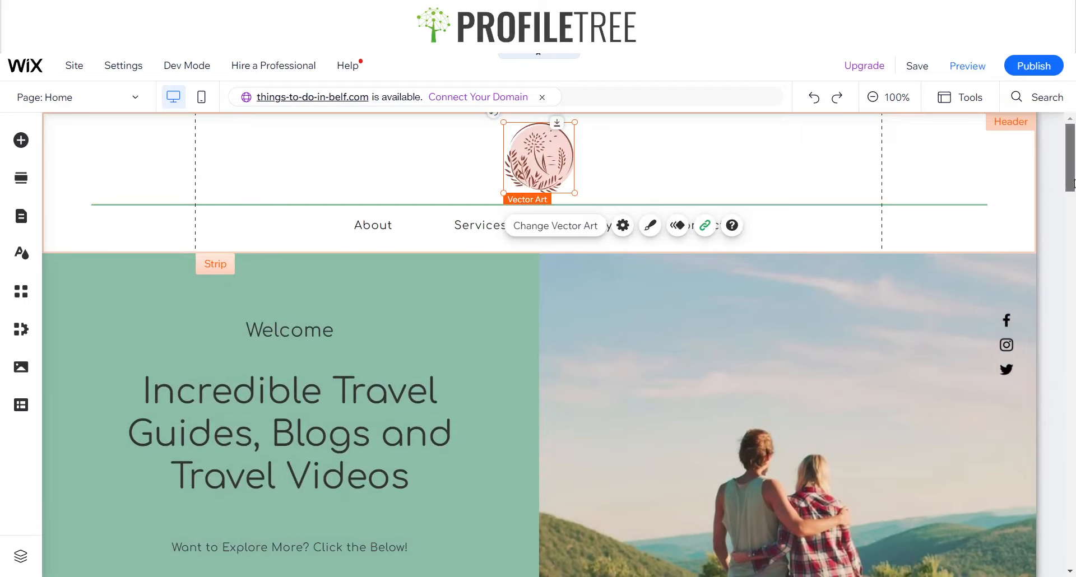
{"action": "left_click_drag", "start_coordinate": [1069, 157], "coordinate": [1070, 535]}
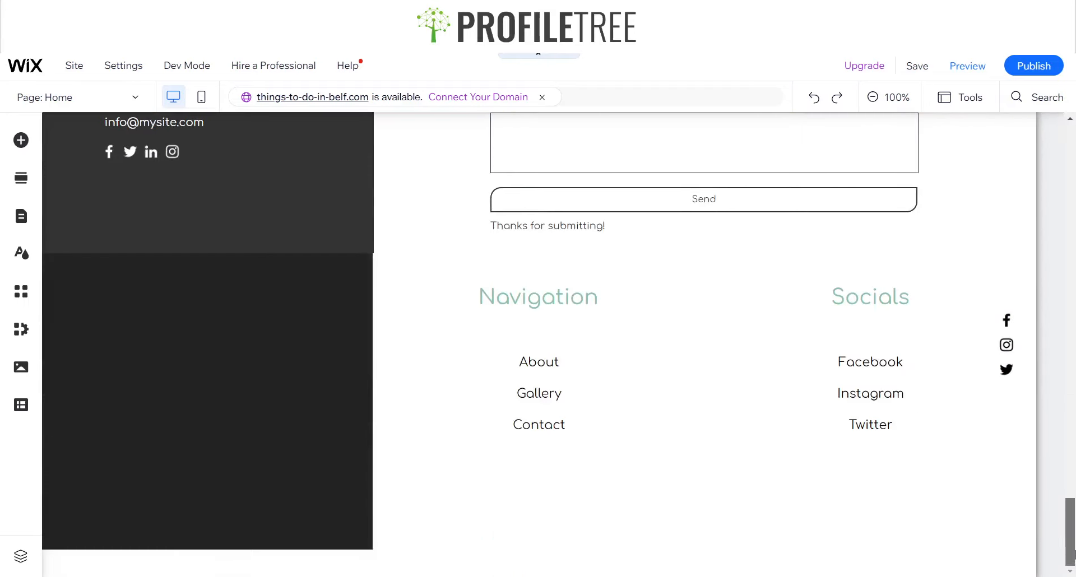
Set the Contact section's left column background to black
{"action": "left_click", "coordinate": [308, 208]}
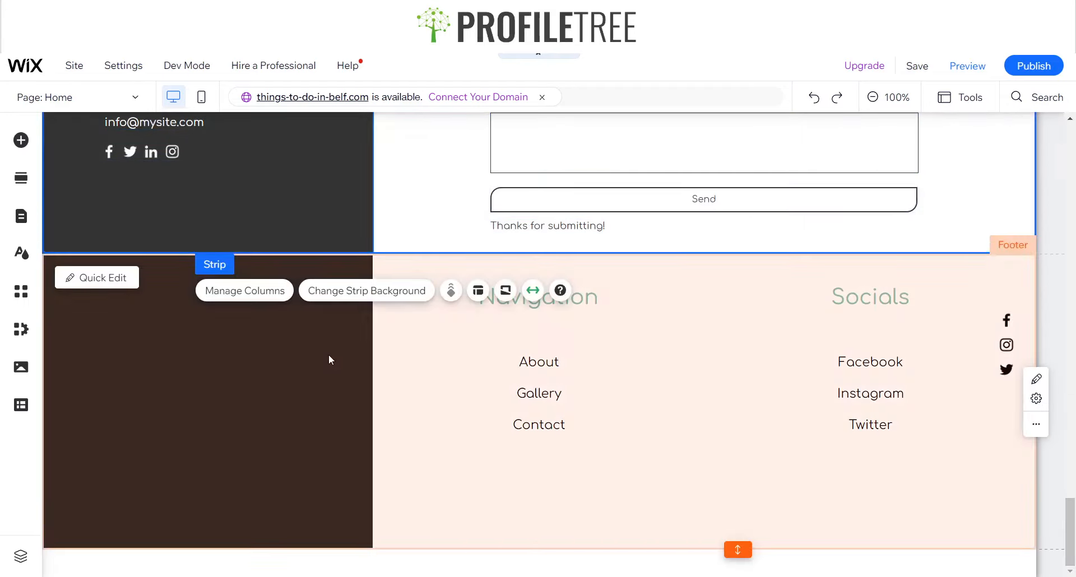
{"action": "scroll", "coordinate": [307, 269], "scroll_direction": "up", "scroll_amount": 3}
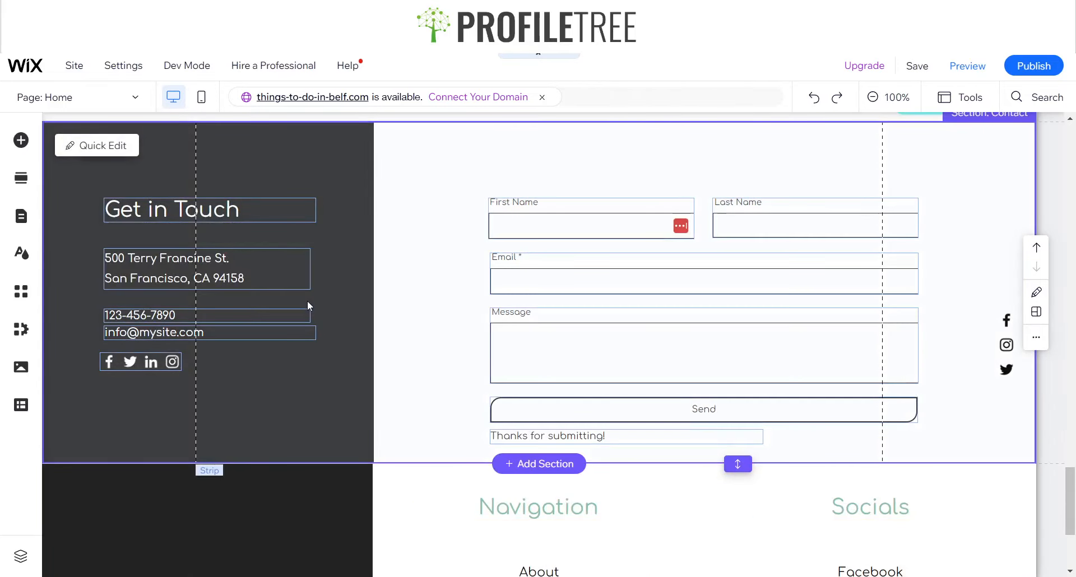
{"action": "left_click", "coordinate": [336, 287]}
{"action": "left_click", "coordinate": [339, 288]}
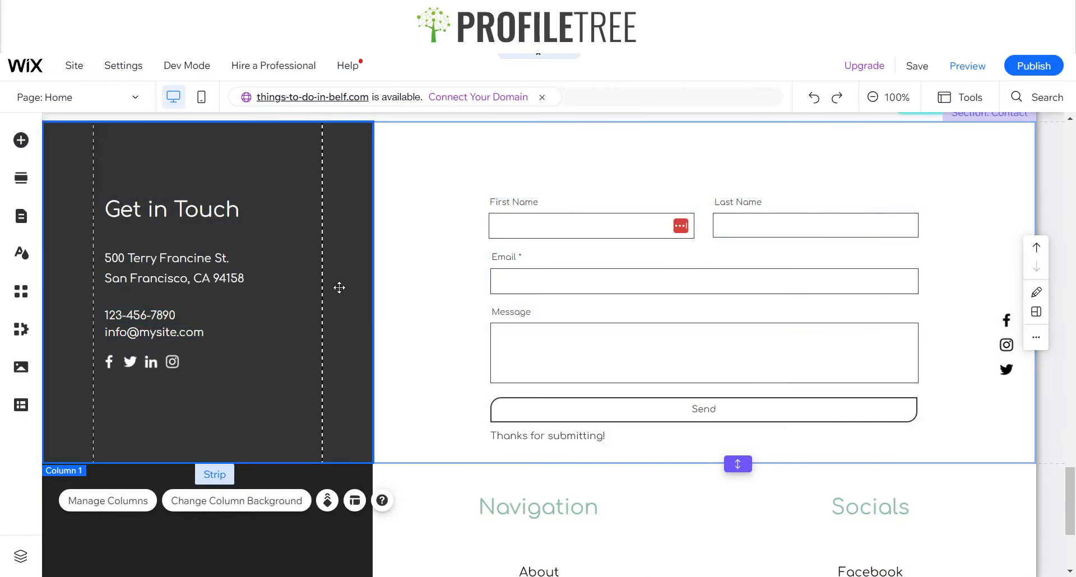
{"action": "left_click", "coordinate": [211, 501]}
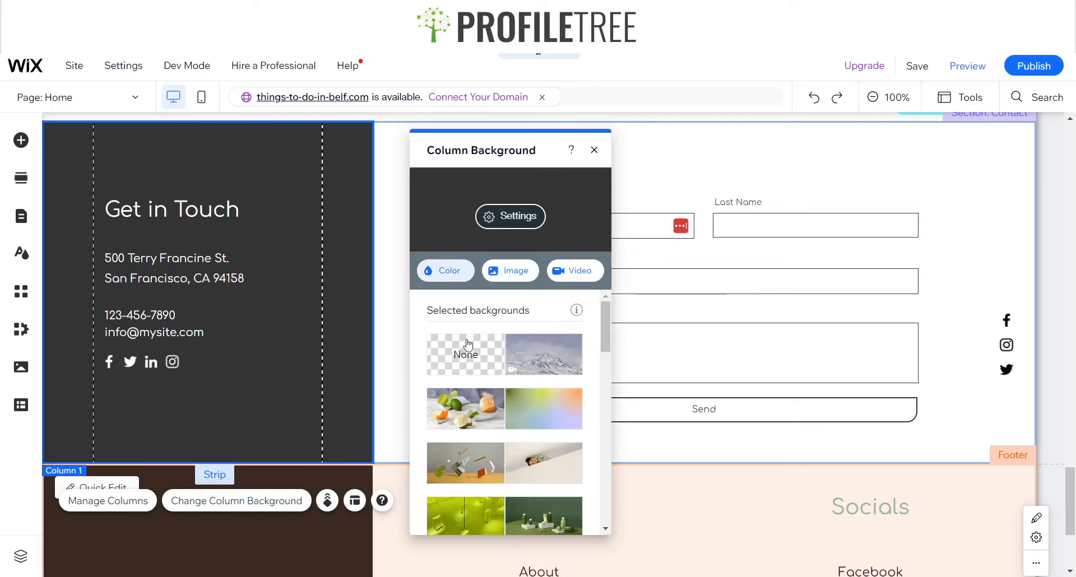
{"action": "left_click", "coordinate": [445, 270]}
{"action": "left_click", "coordinate": [592, 459]}
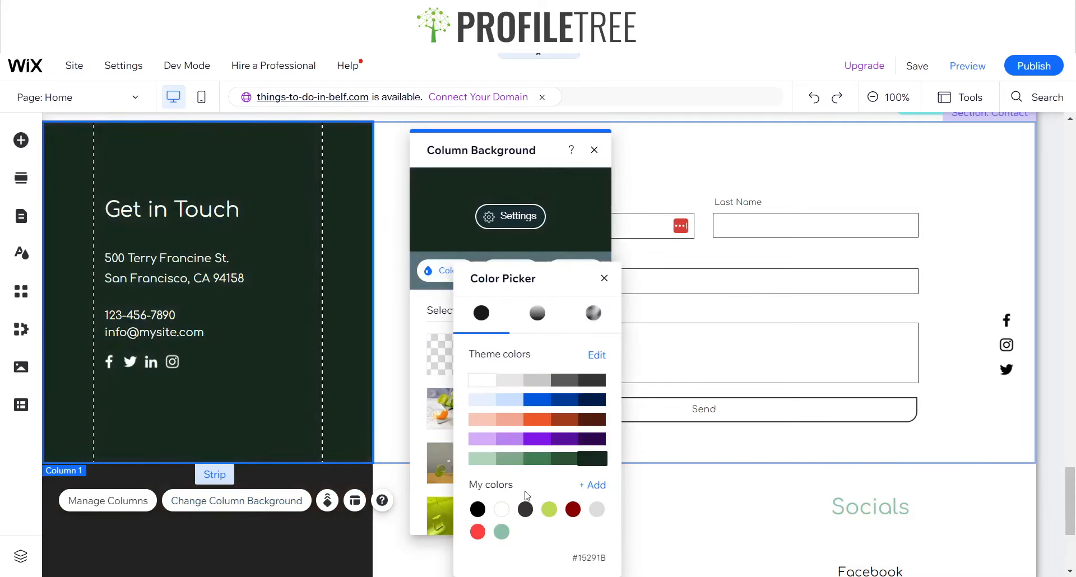
{"action": "left_click", "coordinate": [477, 509]}
{"action": "left_click", "coordinate": [604, 278]}
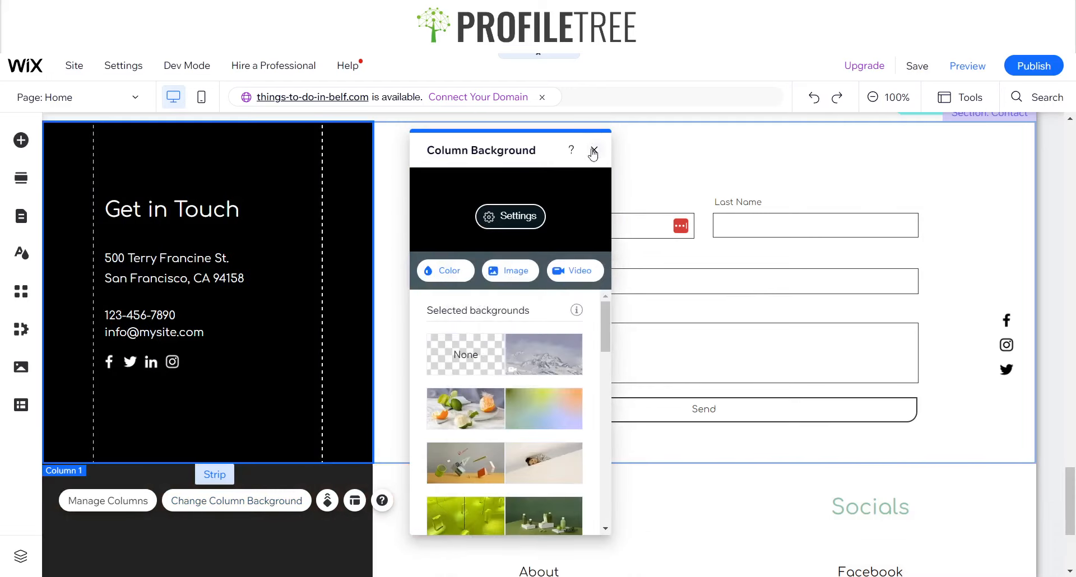
{"action": "left_click", "coordinate": [594, 149]}
{"action": "left_click", "coordinate": [470, 274]}
{"action": "scroll", "coordinate": [287, 502], "scroll_direction": "down", "scroll_amount": 2}
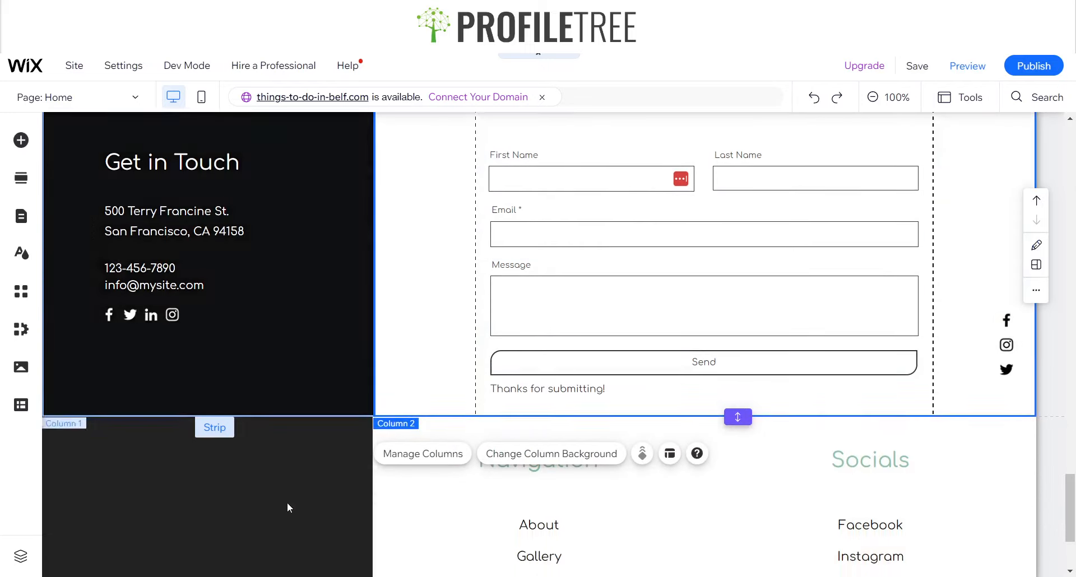
{"action": "left_click", "coordinate": [287, 502]}
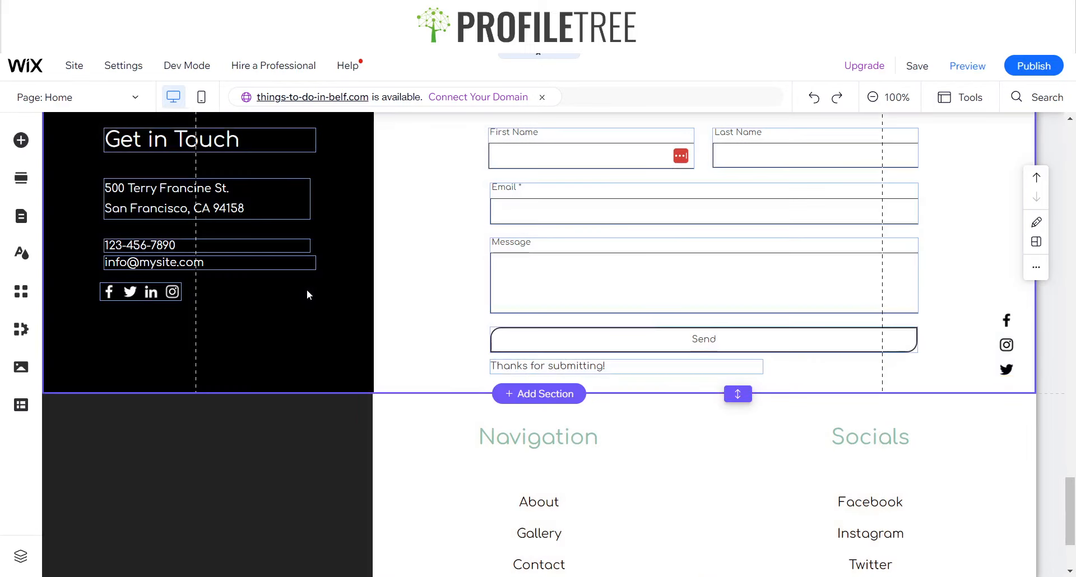
{"action": "left_click", "coordinate": [341, 274]}
{"action": "left_click", "coordinate": [356, 271]}
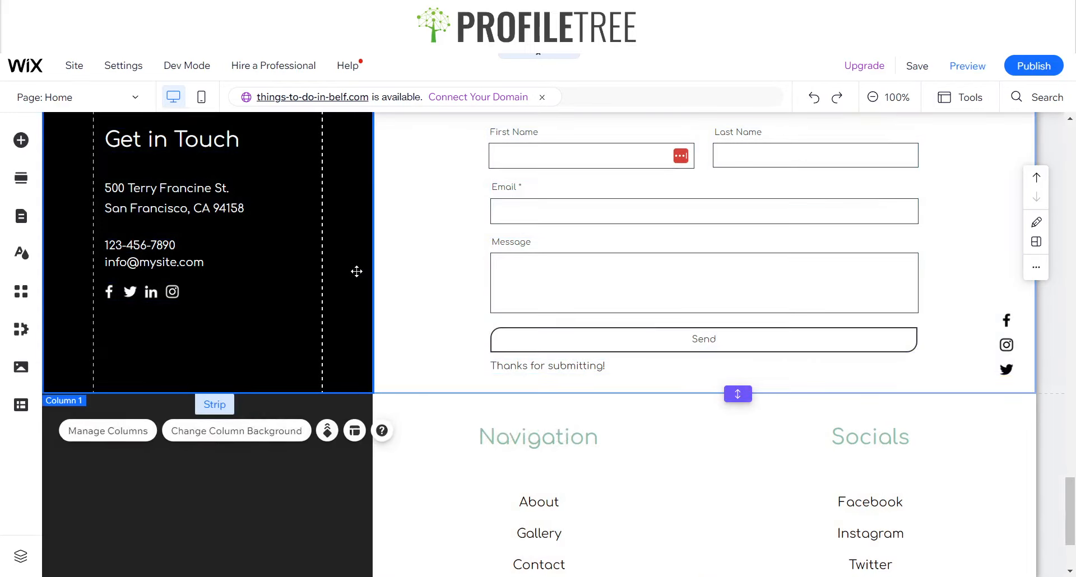
{"action": "scroll", "coordinate": [377, 252], "scroll_direction": "up", "scroll_amount": 4}
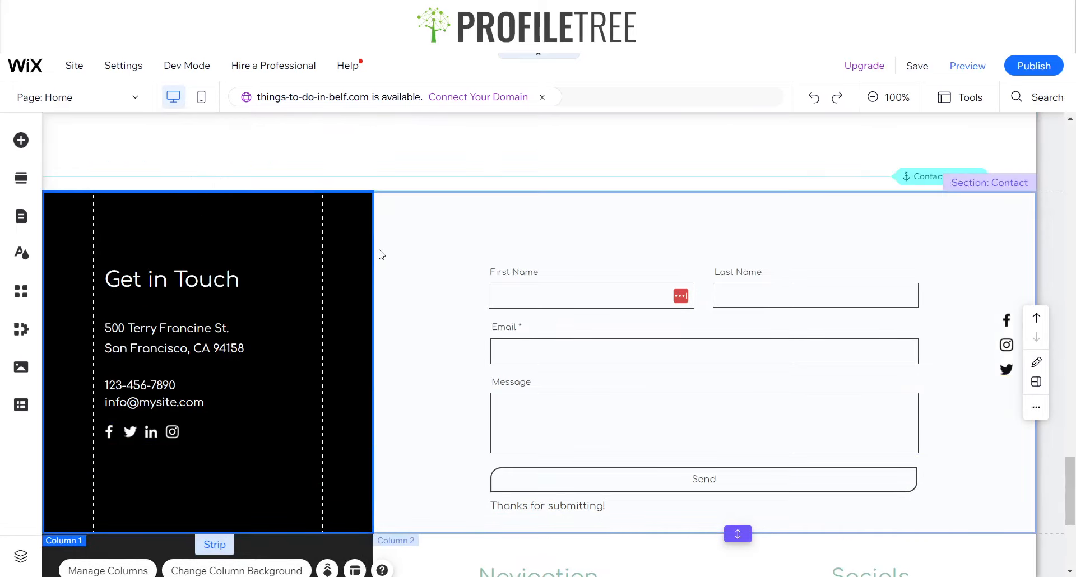
{"action": "scroll", "coordinate": [432, 314], "scroll_direction": "down", "scroll_amount": 6}
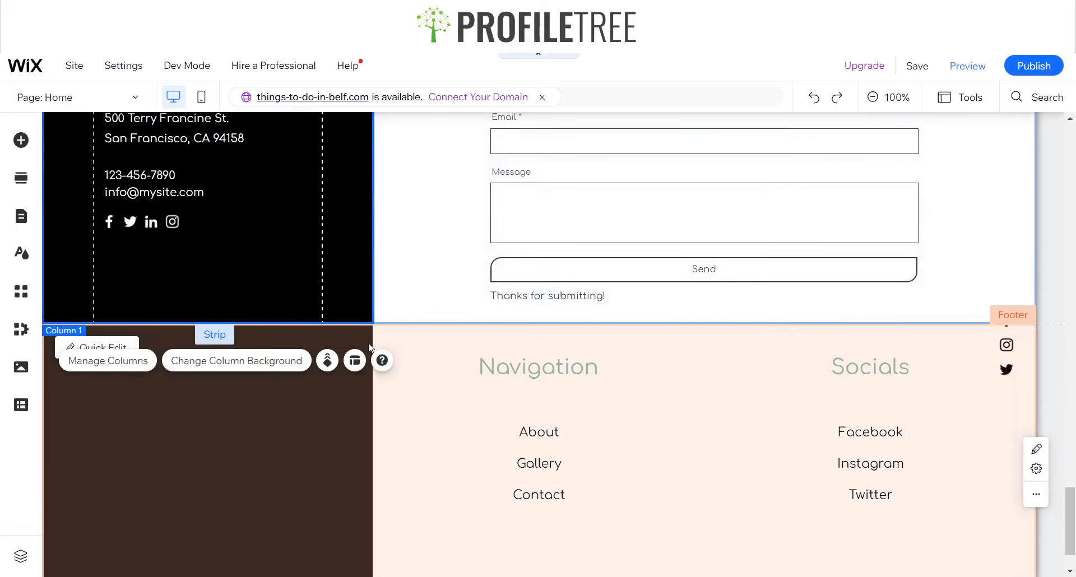
{"action": "scroll", "coordinate": [366, 460], "scroll_direction": "down", "scroll_amount": 2}
{"action": "left_click", "coordinate": [347, 408]}
Paste the logo into the footer's first column, shrink it slightly and centre it in the column
{"action": "left_click", "coordinate": [250, 335]}
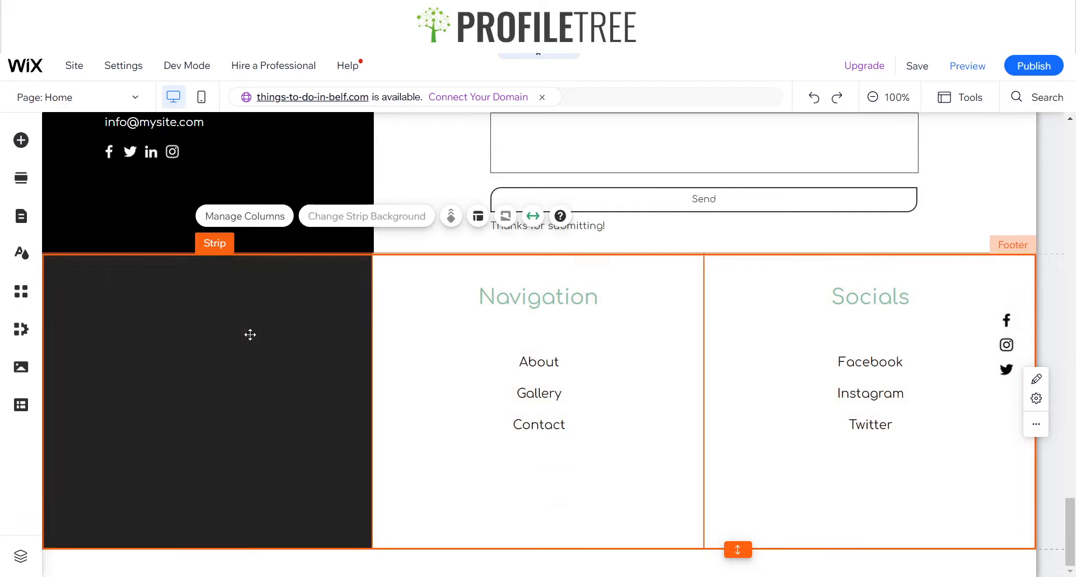
{"action": "key", "text": "ctrl+v"}
{"action": "left_click_drag", "start_coordinate": [604, 347], "coordinate": [188, 383]}
{"action": "left_click_drag", "start_coordinate": [206, 417], "coordinate": [212, 370]}
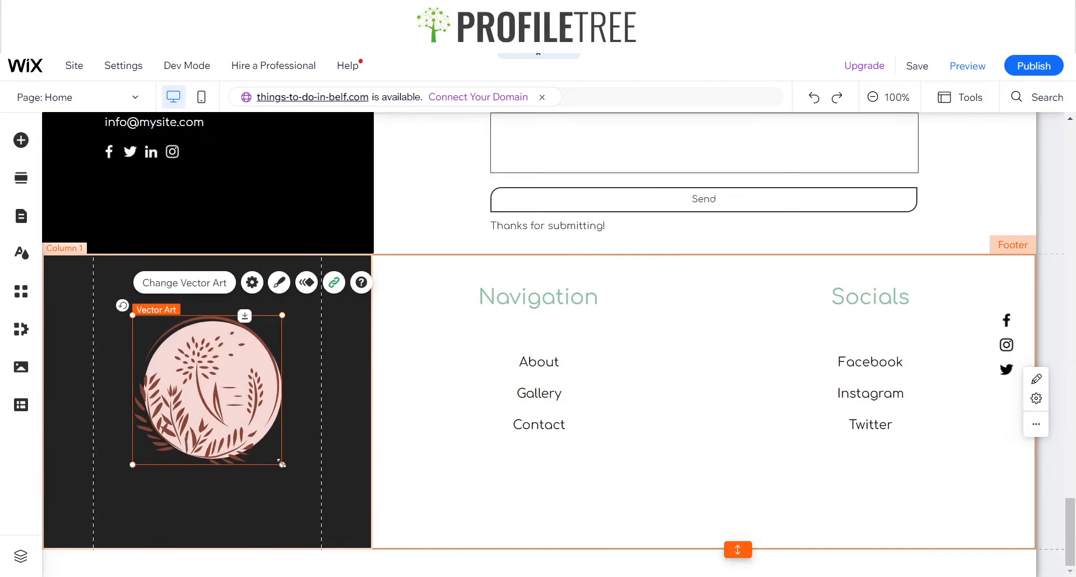
{"action": "left_click_drag", "start_coordinate": [282, 465], "coordinate": [255, 437]}
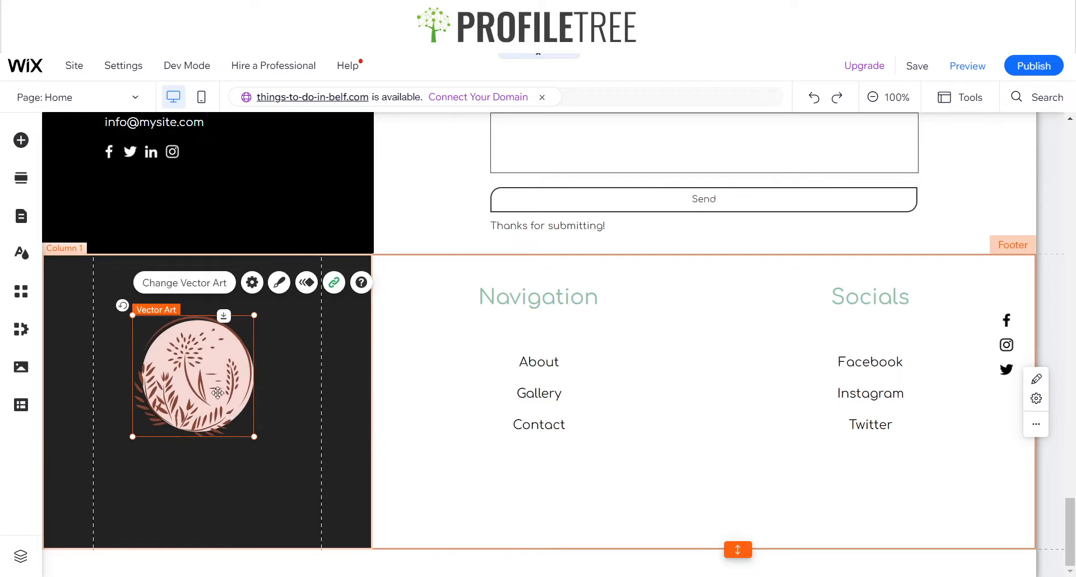
{"action": "left_click_drag", "start_coordinate": [216, 386], "coordinate": [230, 405]}
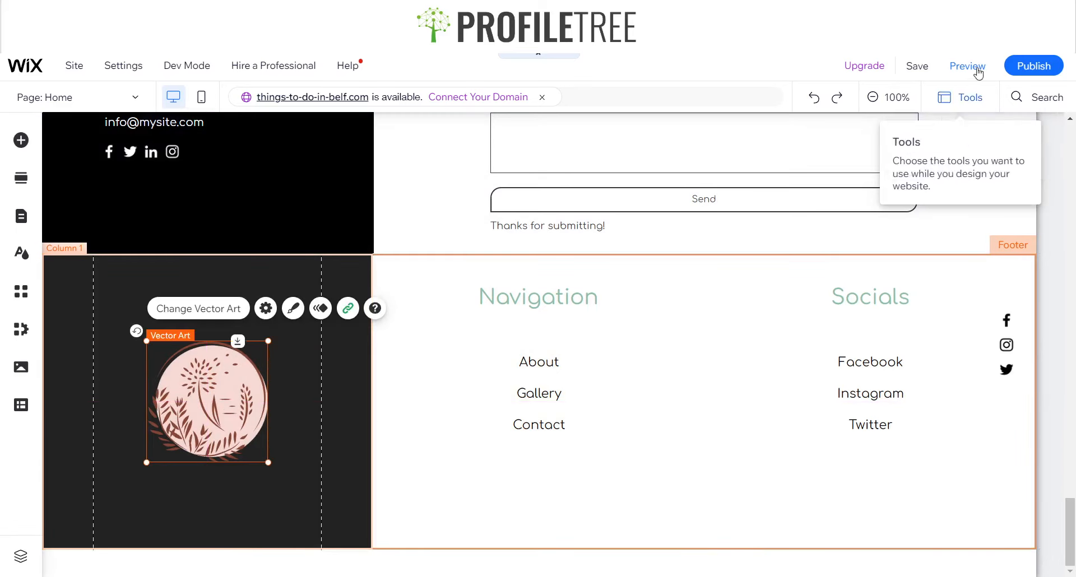
Set the Contact section strip background to the dark grey theme colour #333333
{"action": "scroll", "coordinate": [646, 413], "scroll_direction": "up", "scroll_amount": 1}
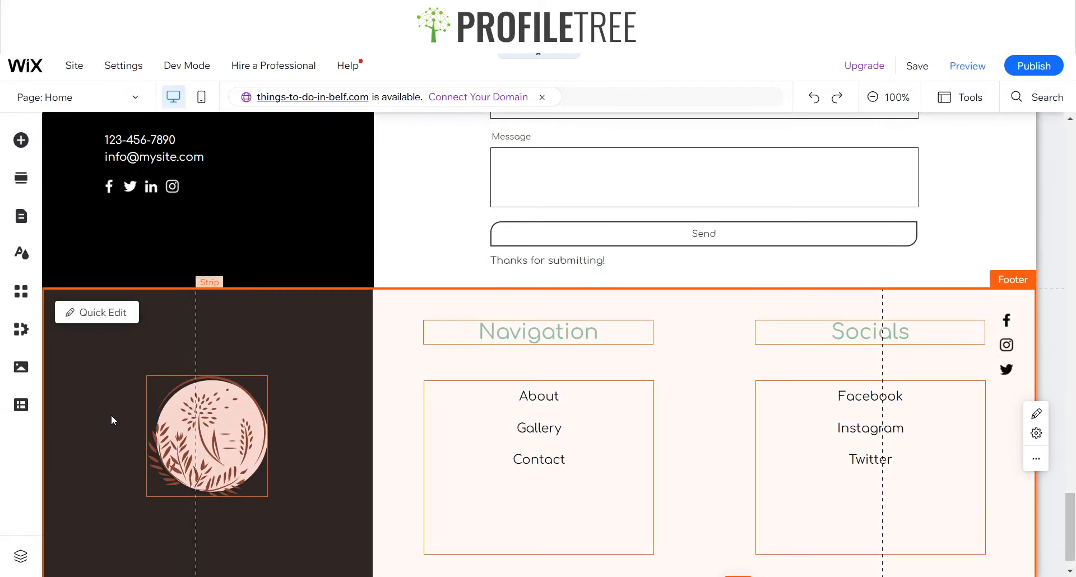
{"action": "left_click", "coordinate": [111, 414]}
{"action": "left_click", "coordinate": [127, 244]}
{"action": "left_click", "coordinate": [128, 245]}
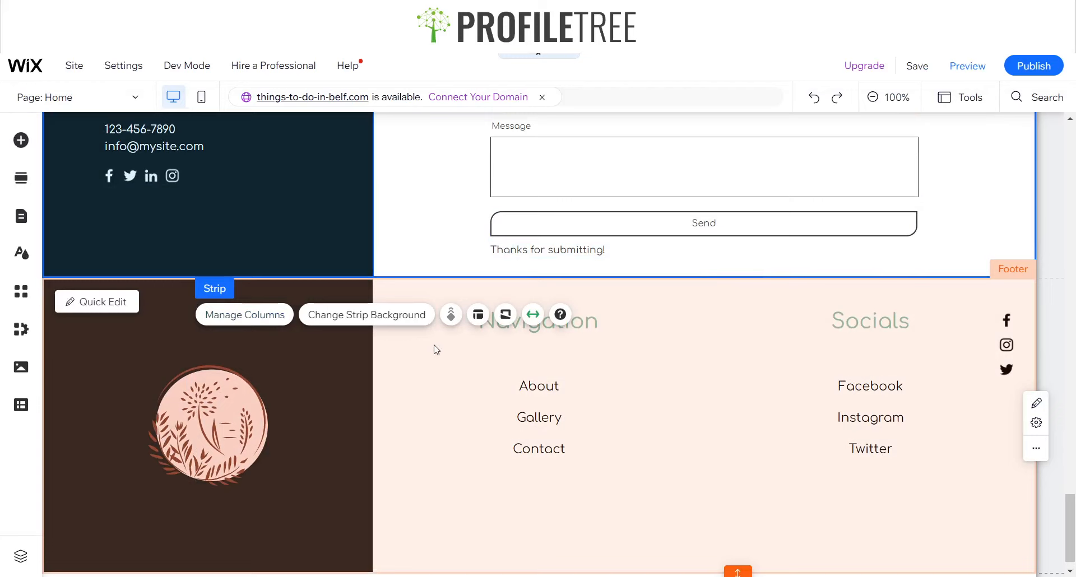
{"action": "left_click", "coordinate": [371, 315]}
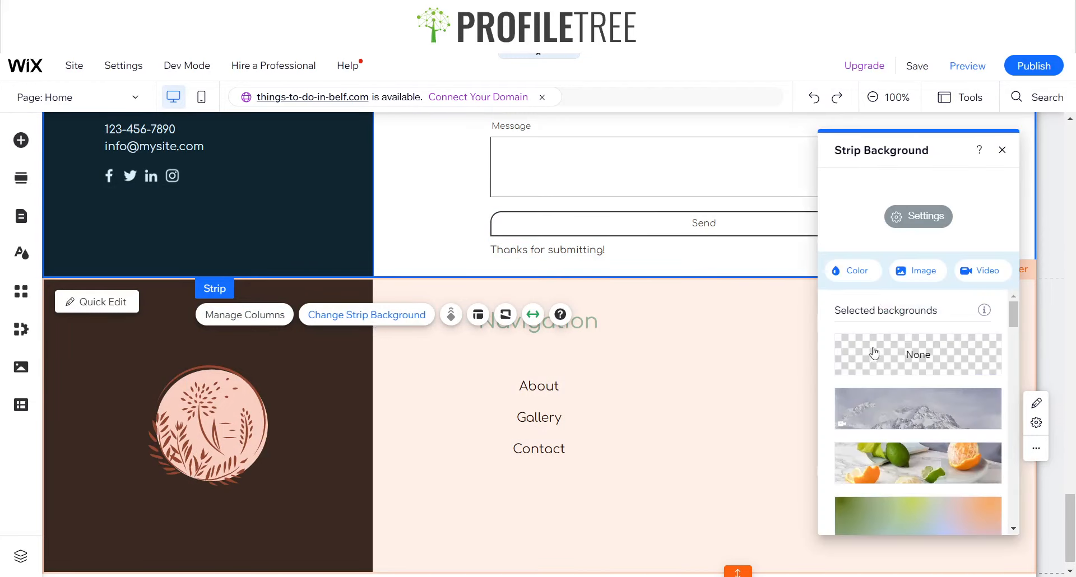
{"action": "left_click", "coordinate": [872, 276]}
{"action": "left_click", "coordinate": [1003, 381]}
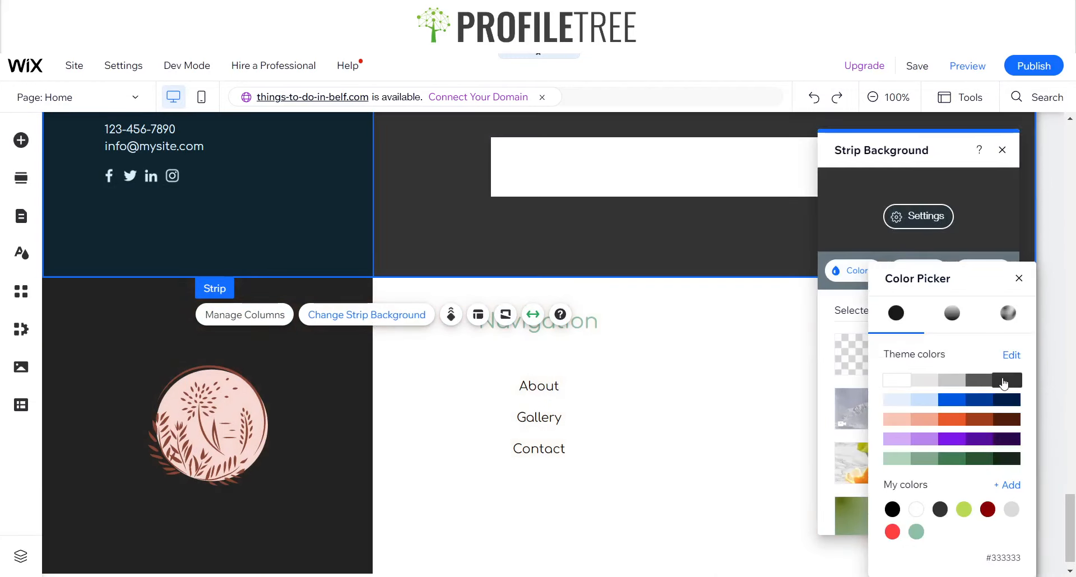
{"action": "left_click", "coordinate": [1018, 279]}
{"action": "left_click", "coordinate": [1002, 150]}
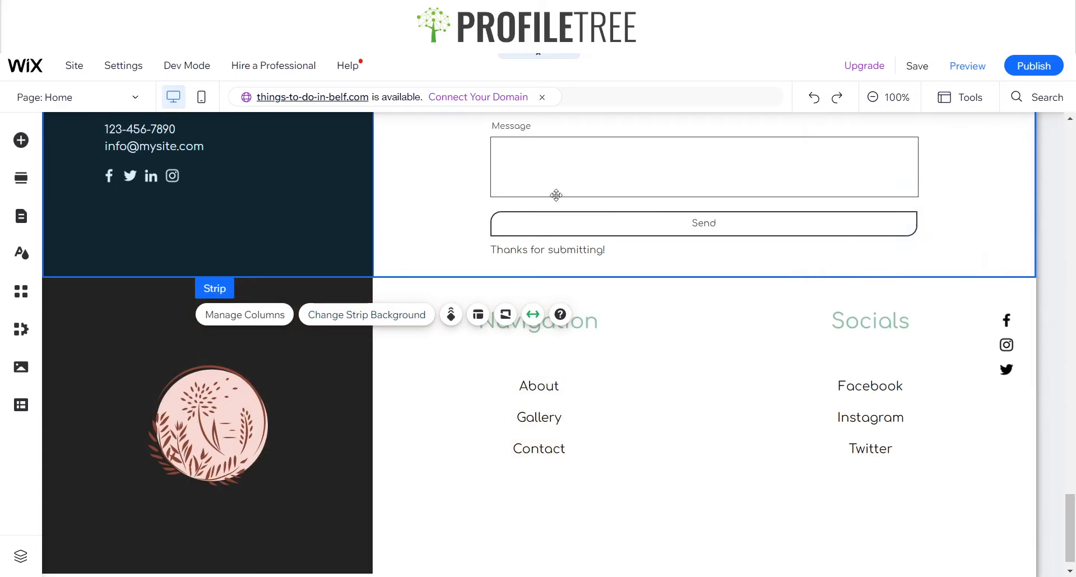
Set the Contact section's left column background to the green #8CBEA8
{"action": "left_click", "coordinate": [294, 228]}
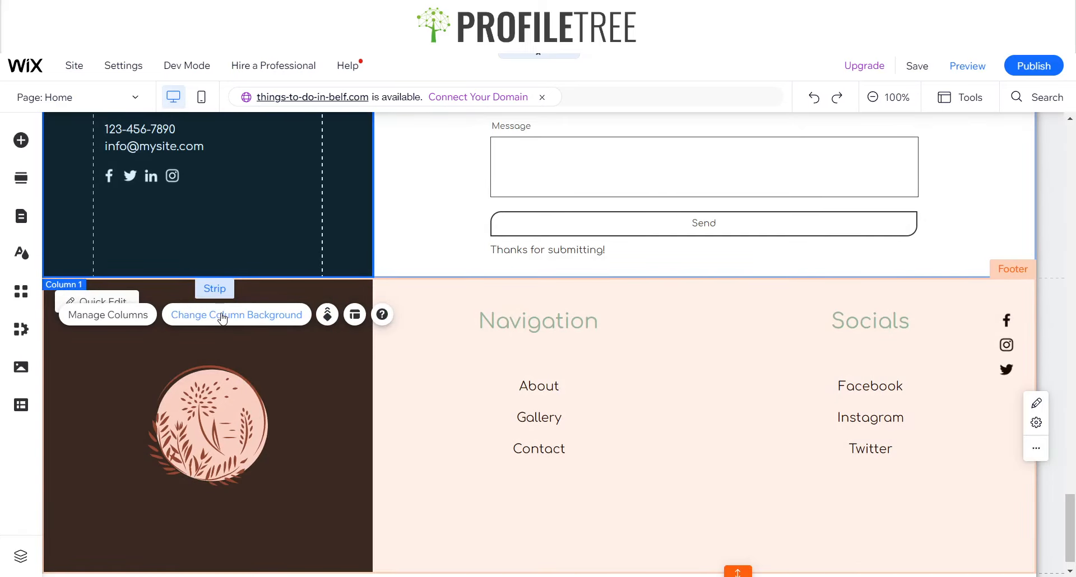
{"action": "left_click", "coordinate": [223, 318]}
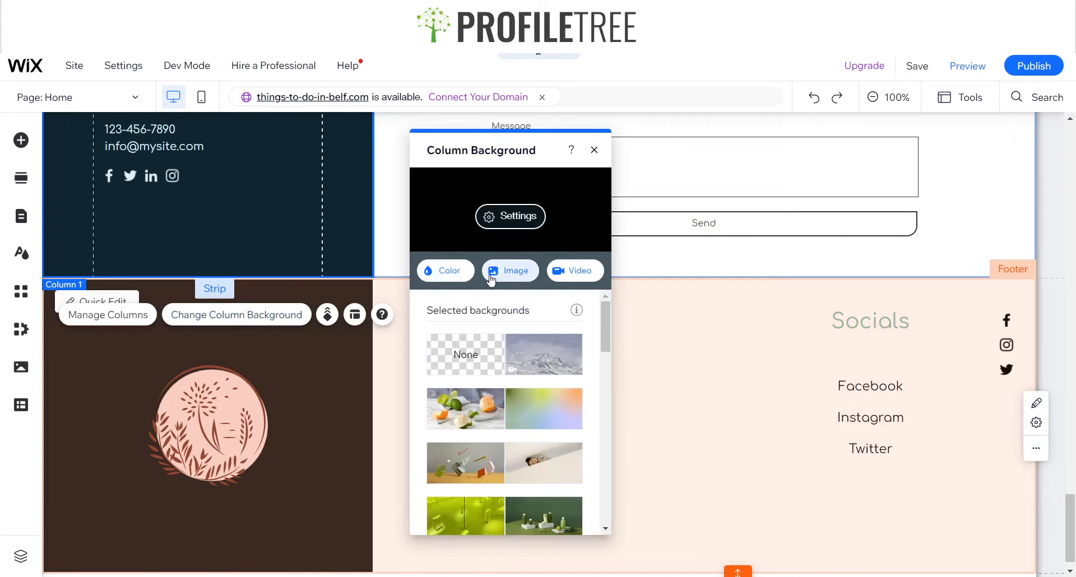
{"action": "left_click", "coordinate": [437, 274]}
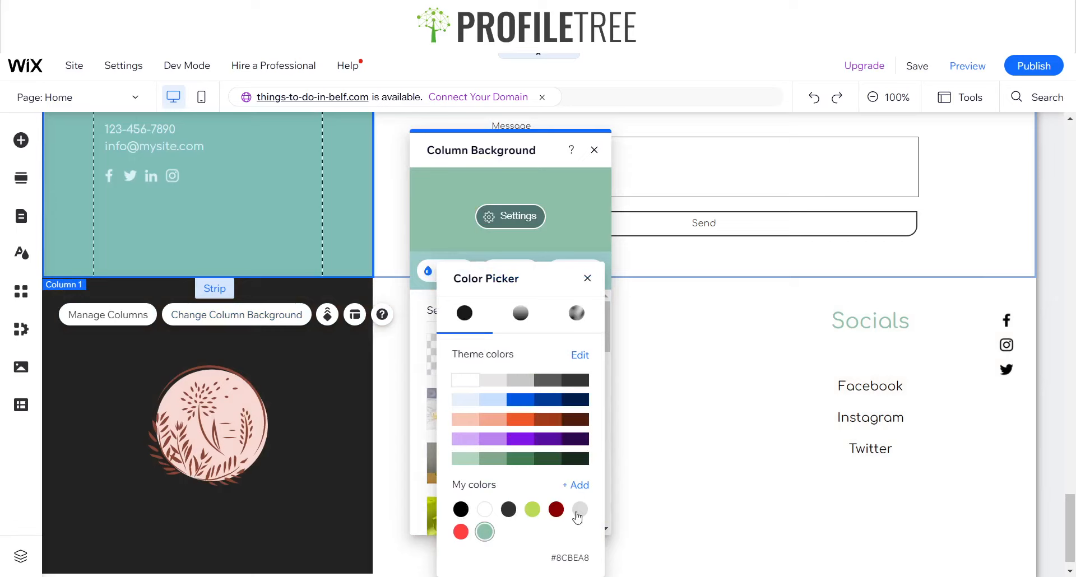
{"action": "left_click", "coordinate": [588, 278]}
{"action": "left_click", "coordinate": [594, 149]}
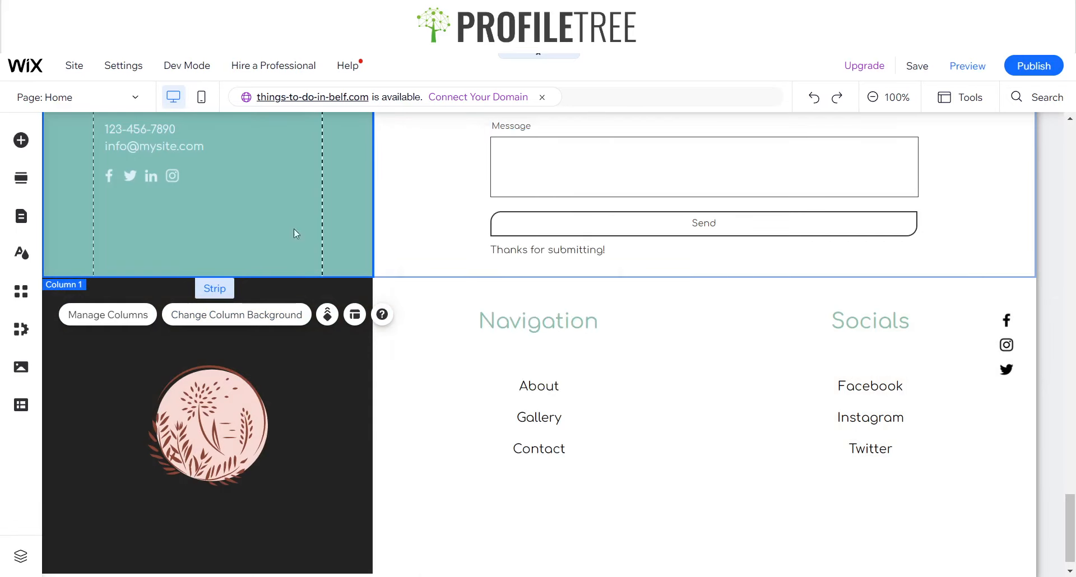
Preview the site, checking the footer and the About link in the header menu
{"action": "scroll", "coordinate": [281, 246], "scroll_direction": "up", "scroll_amount": 5}
{"action": "left_click", "coordinate": [422, 280]}
{"action": "scroll", "coordinate": [336, 380], "scroll_direction": "down", "scroll_amount": 5}
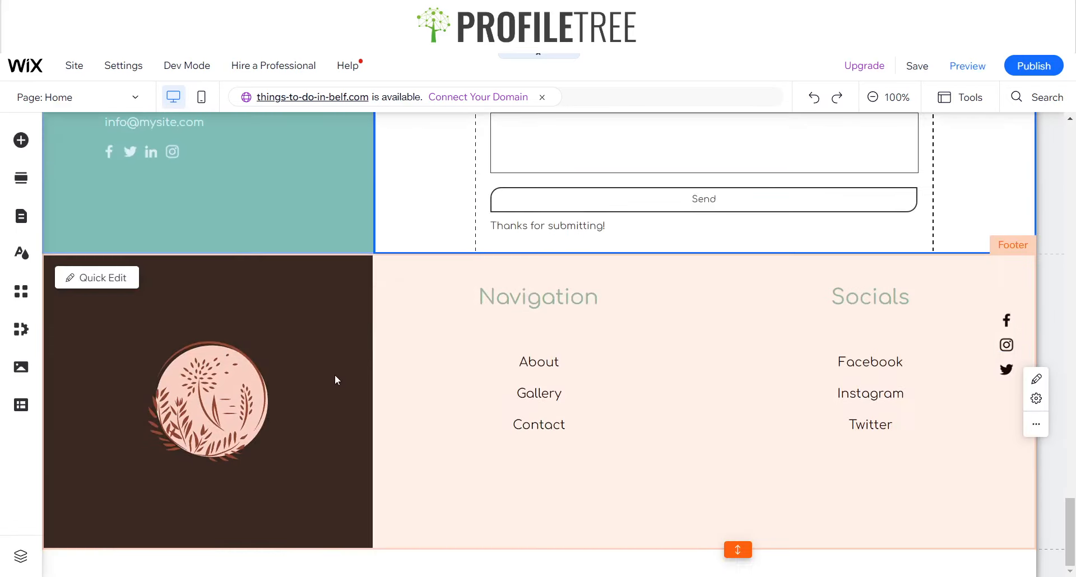
{"action": "left_click", "coordinate": [329, 368]}
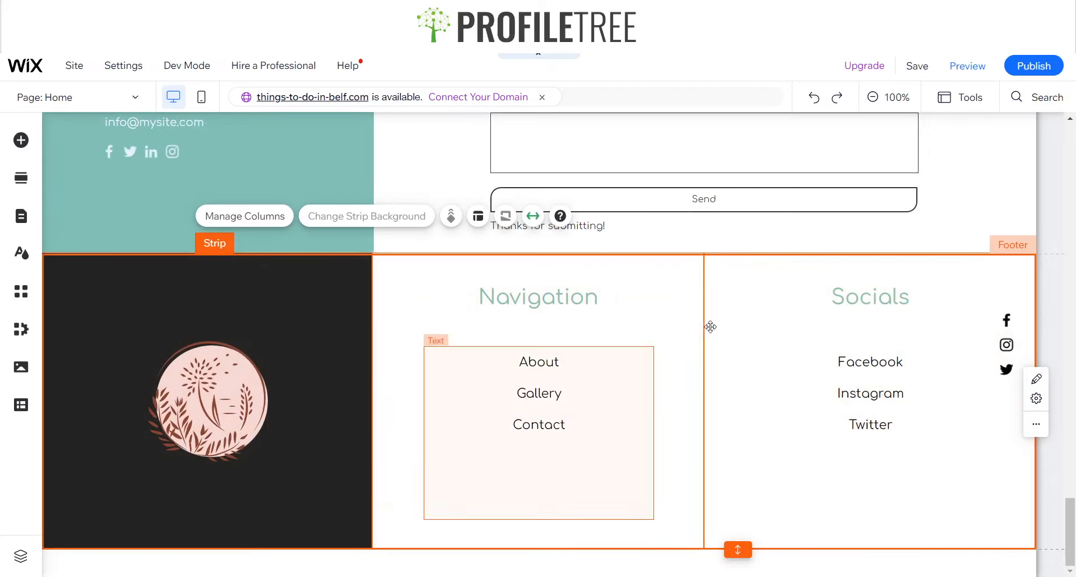
{"action": "left_click", "coordinate": [968, 65]}
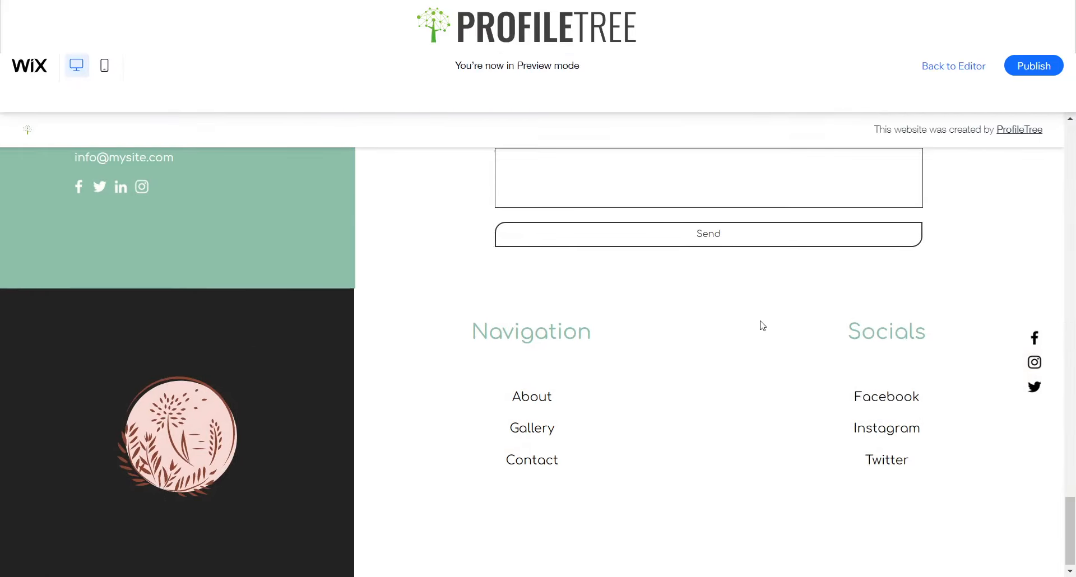
{"action": "scroll", "coordinate": [733, 325], "scroll_direction": "up", "scroll_amount": 20}
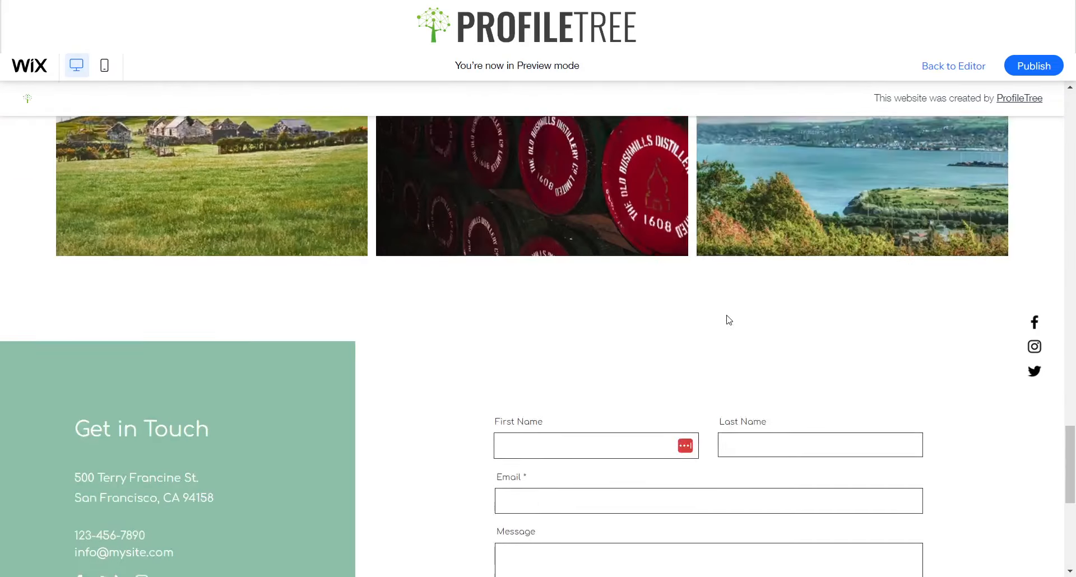
{"action": "scroll", "coordinate": [727, 284], "scroll_direction": "up", "scroll_amount": 10}
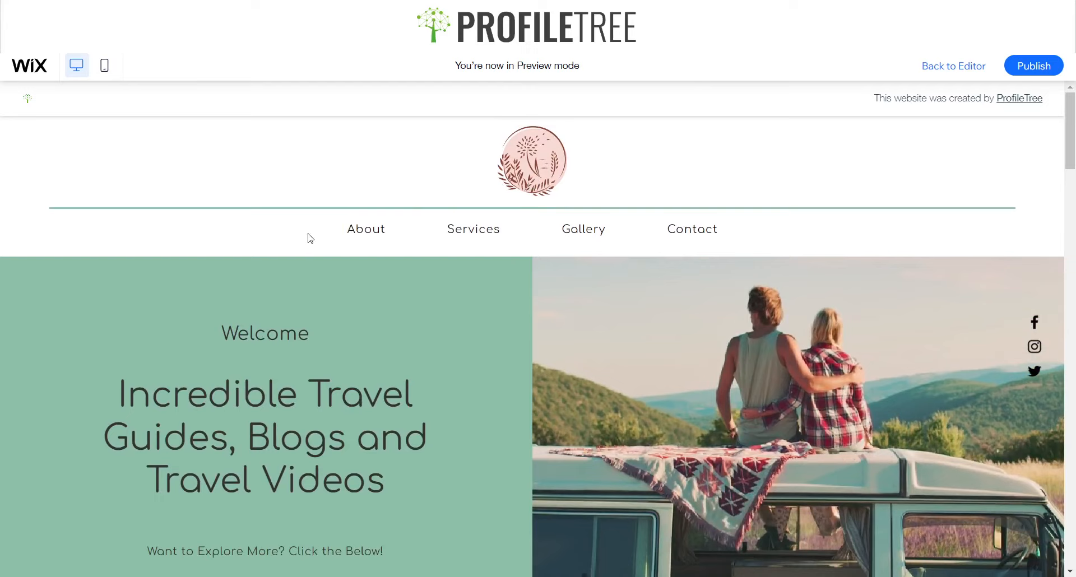
{"action": "left_click", "coordinate": [361, 231]}
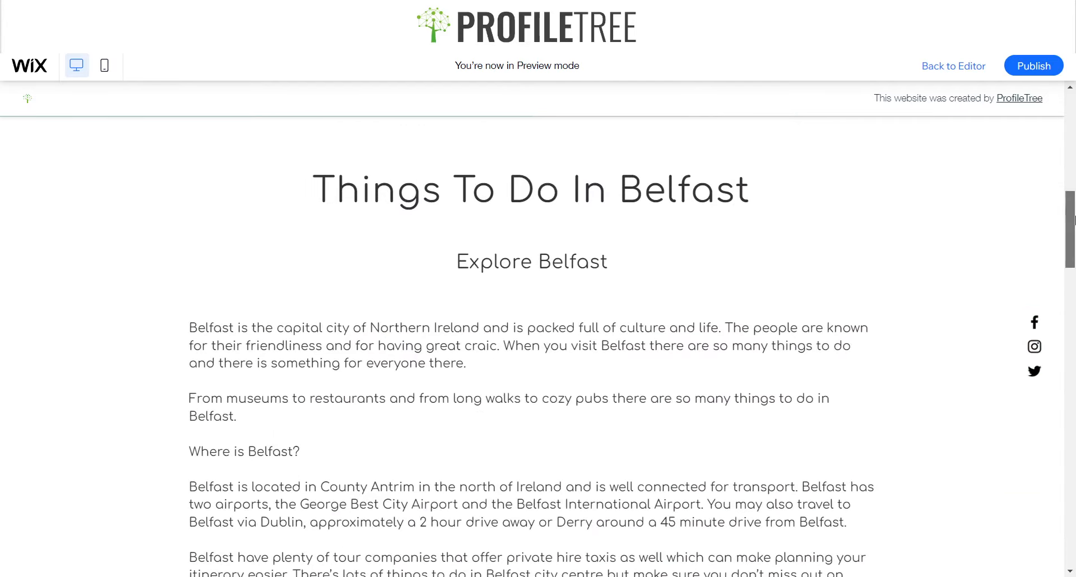
{"action": "left_click_drag", "start_coordinate": [1075, 217], "coordinate": [1075, 115]}
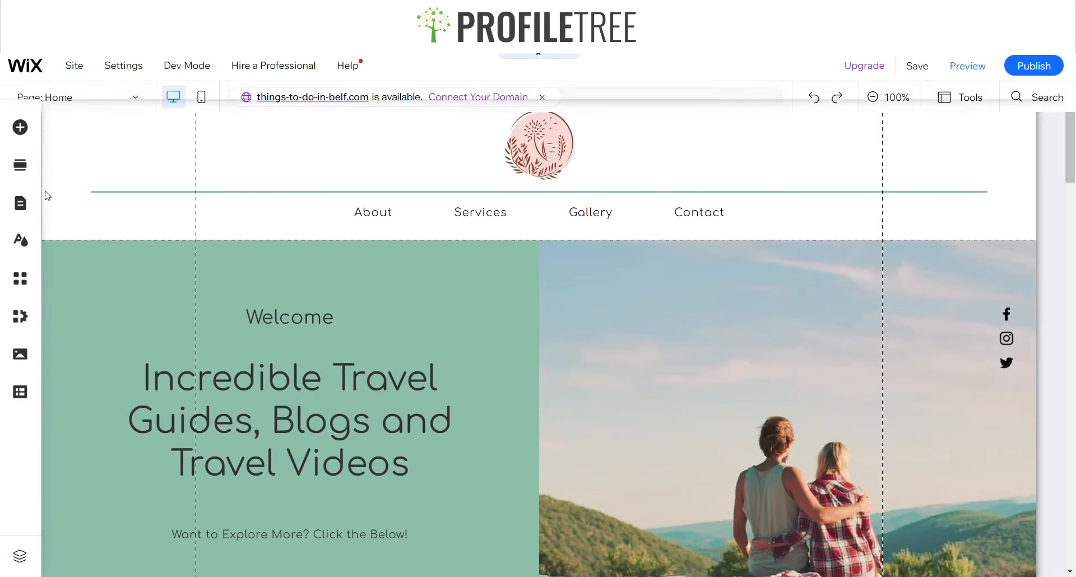
Delete the Services item from the site menu
{"action": "left_click", "coordinate": [21, 218]}
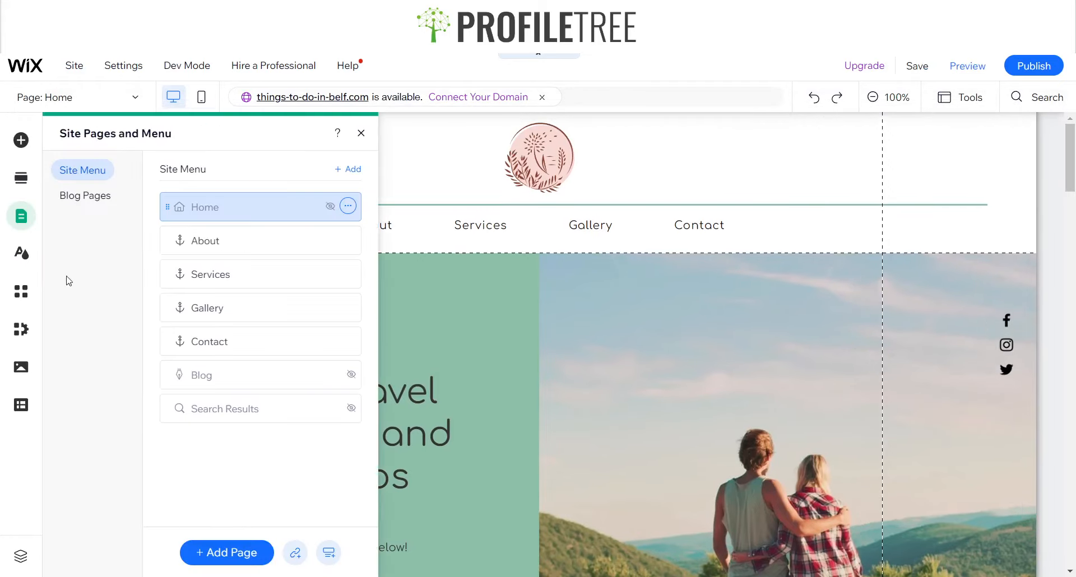
{"action": "left_click", "coordinate": [348, 274]}
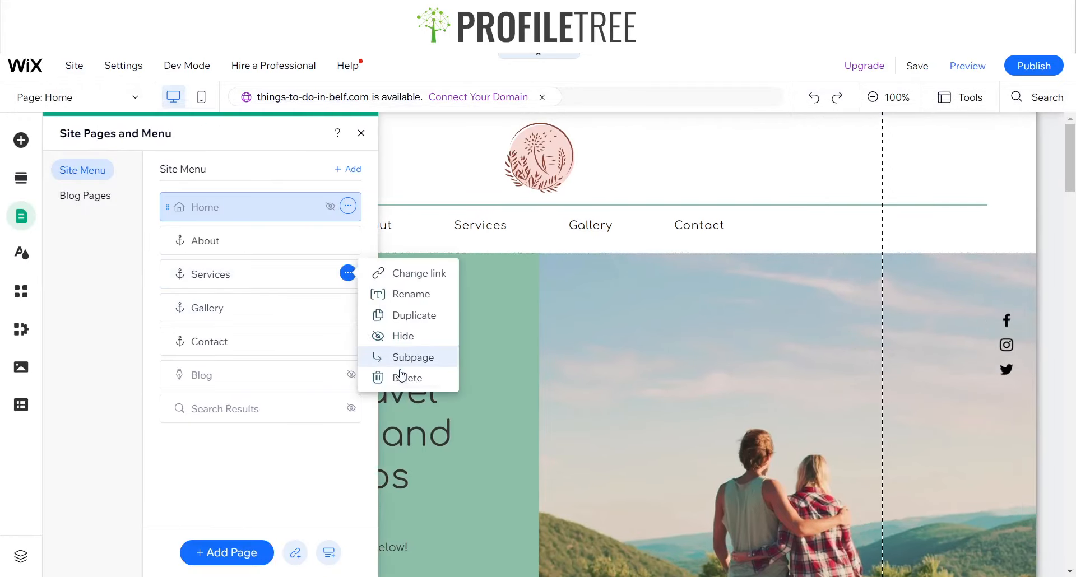
{"action": "left_click", "coordinate": [402, 377]}
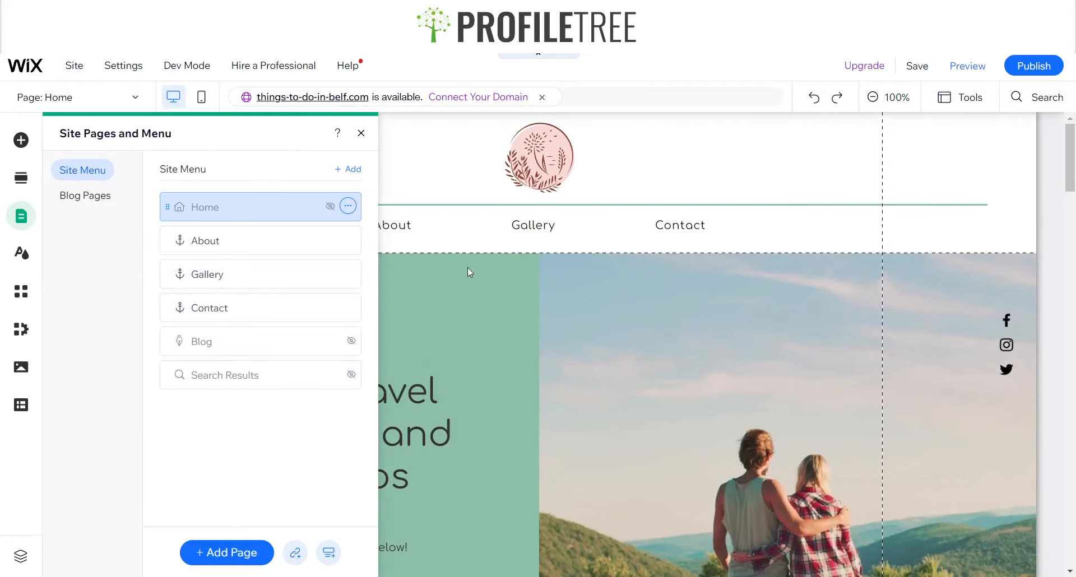
{"action": "left_click", "coordinate": [361, 134]}
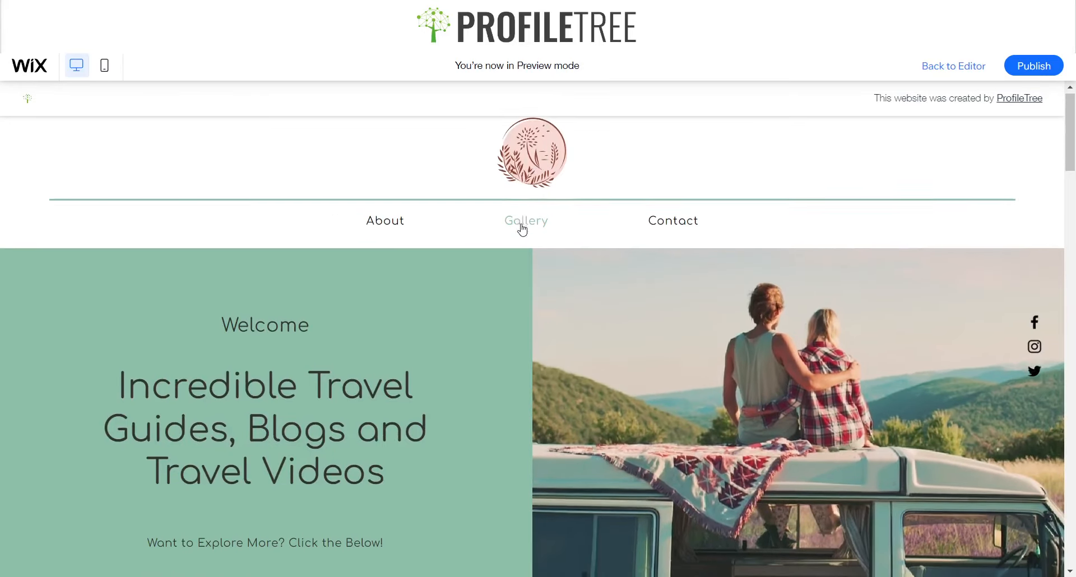
Preview the site, testing the Gallery and Contact menu links, and return to the editor
{"action": "left_click", "coordinate": [522, 226]}
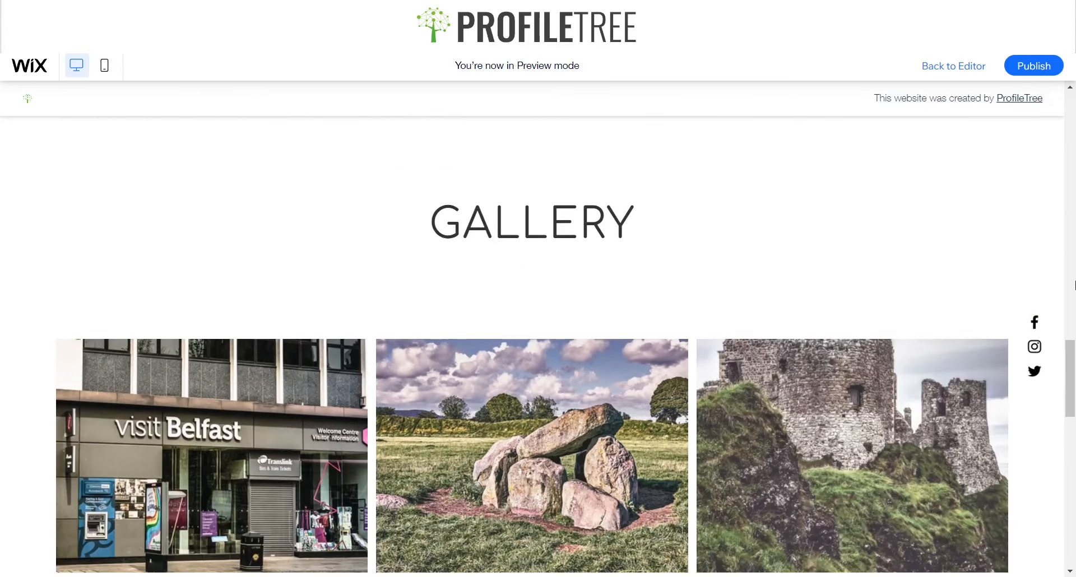
{"action": "scroll", "coordinate": [1074, 356], "scroll_direction": "up", "scroll_amount": 20}
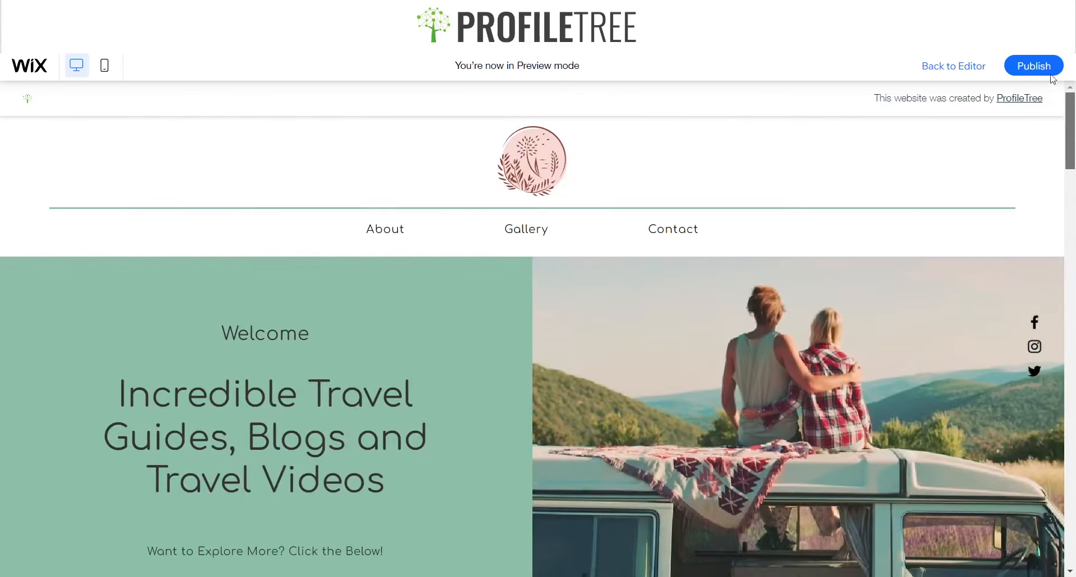
{"action": "left_click", "coordinate": [647, 235]}
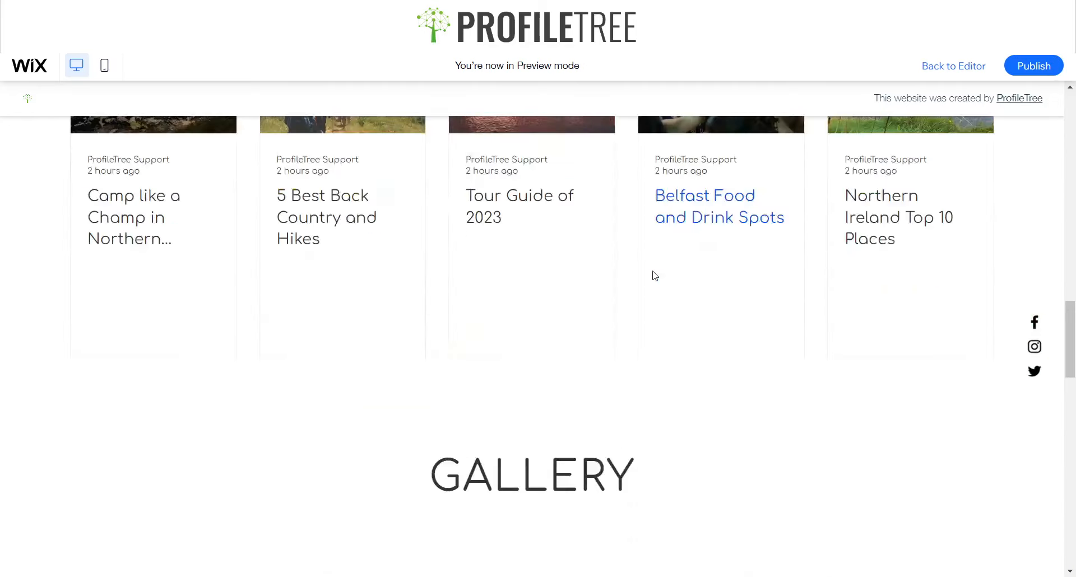
{"action": "scroll", "coordinate": [821, 338], "scroll_direction": "up", "scroll_amount": 20}
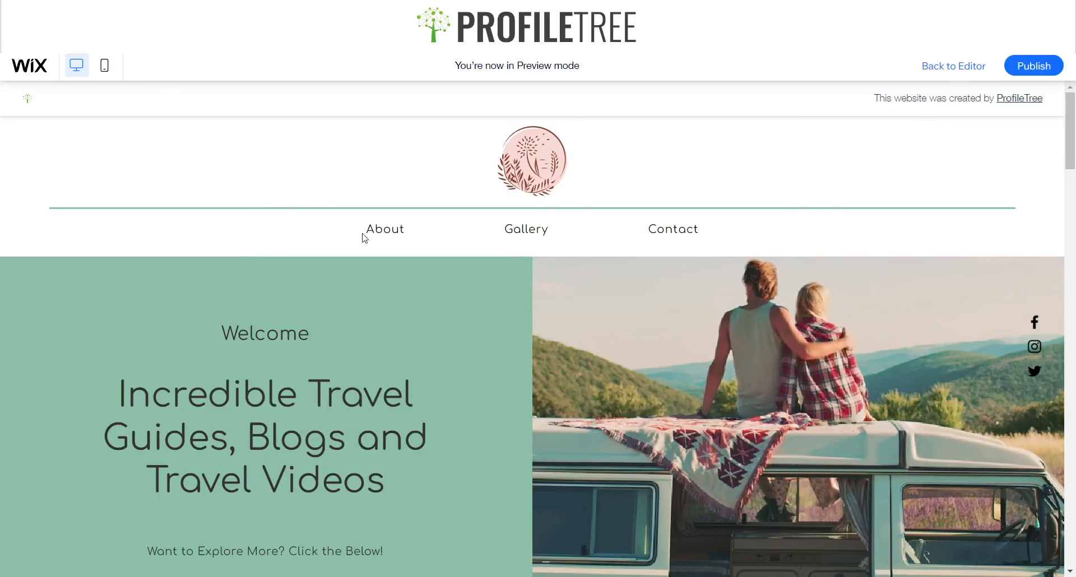
{"action": "key", "text": "ctrl+shift+p"}
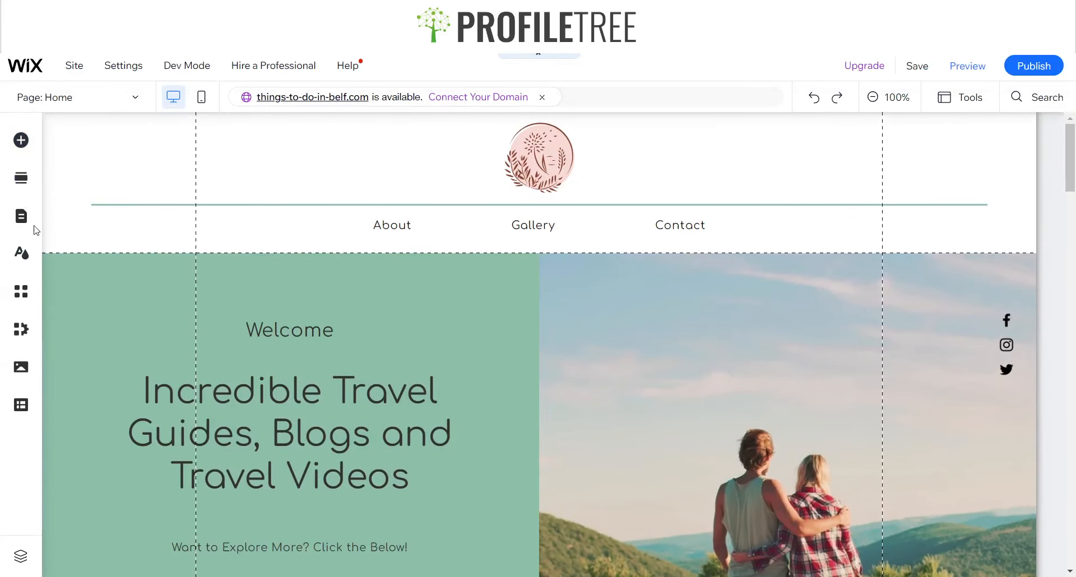
Add a menu item named Blog linking to the untitled blog section, and place it after About
{"action": "left_click", "coordinate": [26, 221]}
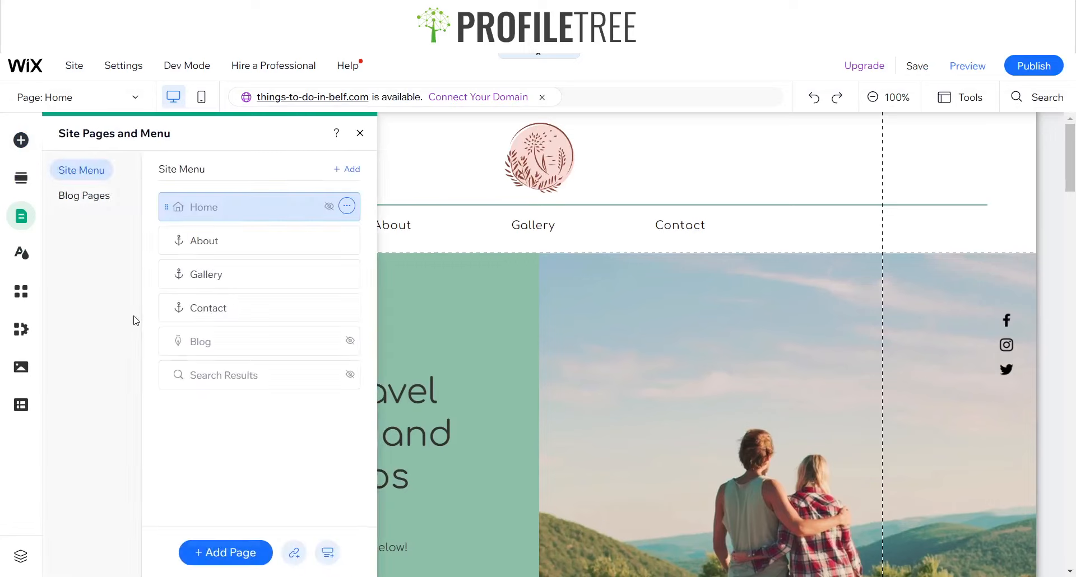
{"action": "left_click", "coordinate": [293, 552]}
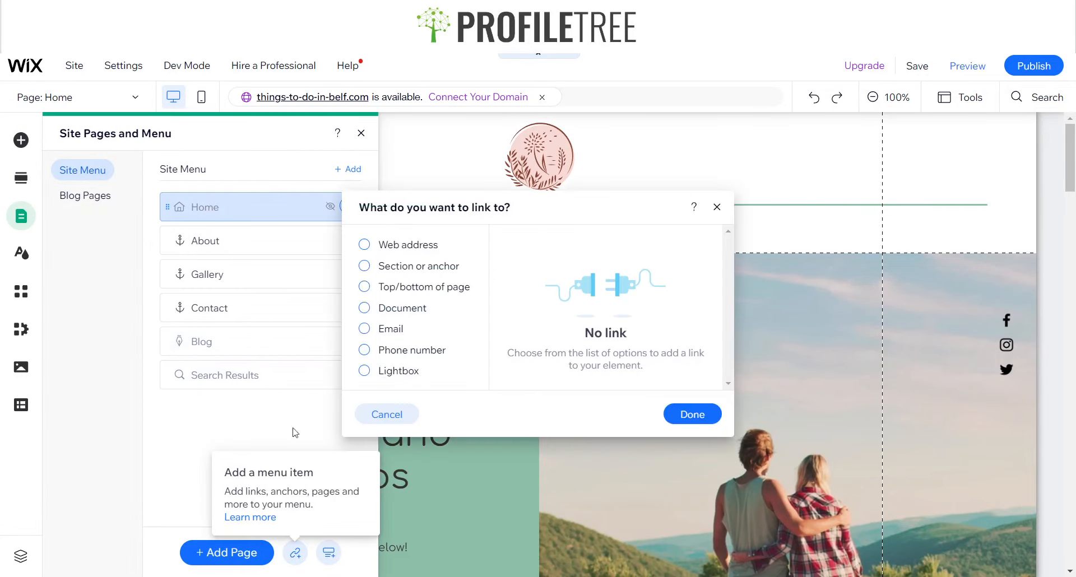
{"action": "left_click", "coordinate": [391, 273]}
{"action": "left_click", "coordinate": [608, 402]}
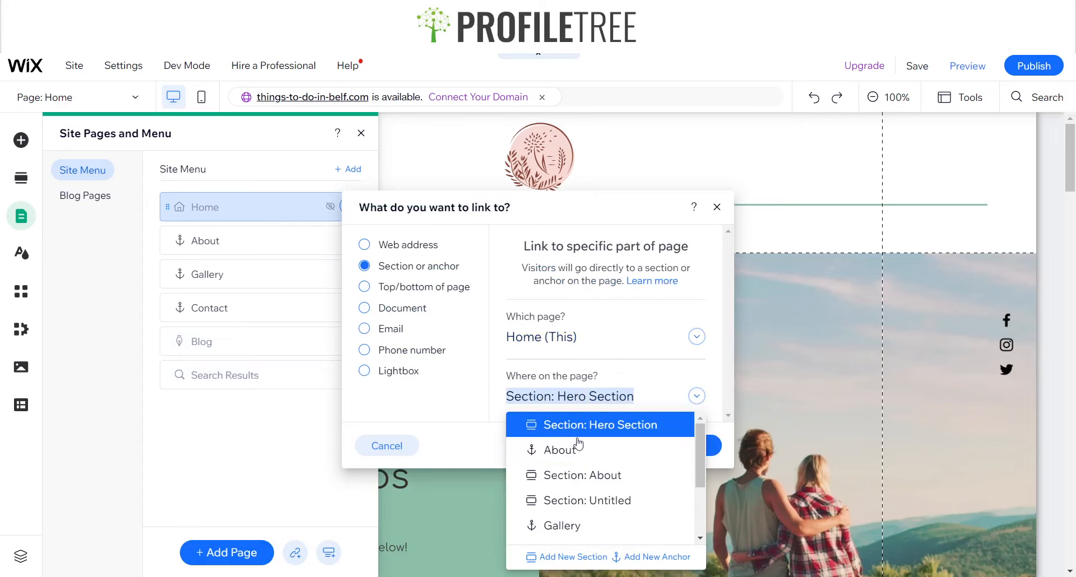
{"action": "left_click", "coordinate": [579, 500]}
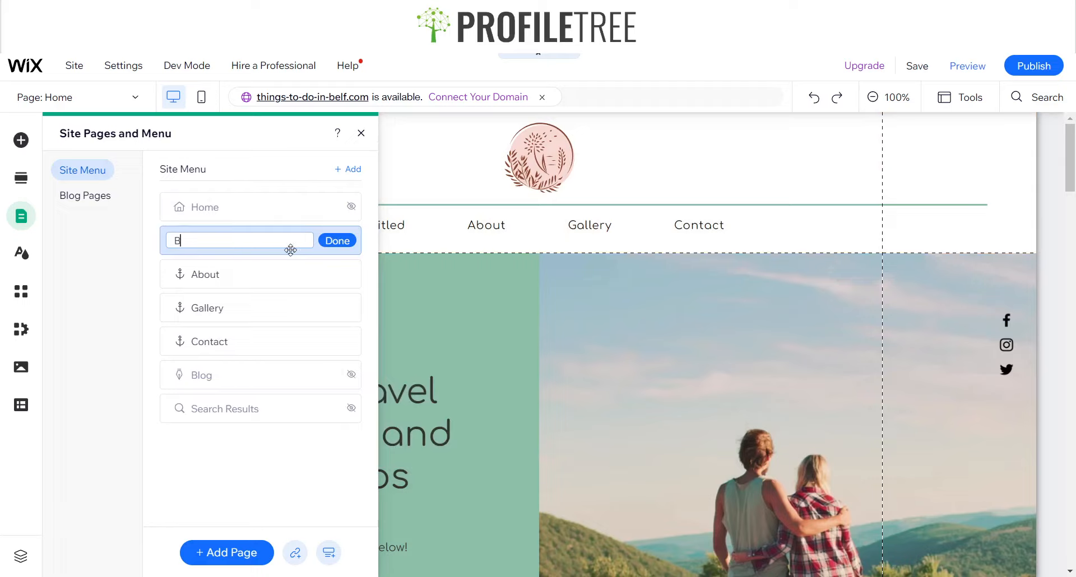
{"action": "left_click", "coordinate": [338, 241]}
{"action": "left_click_drag", "start_coordinate": [305, 240], "coordinate": [305, 276]}
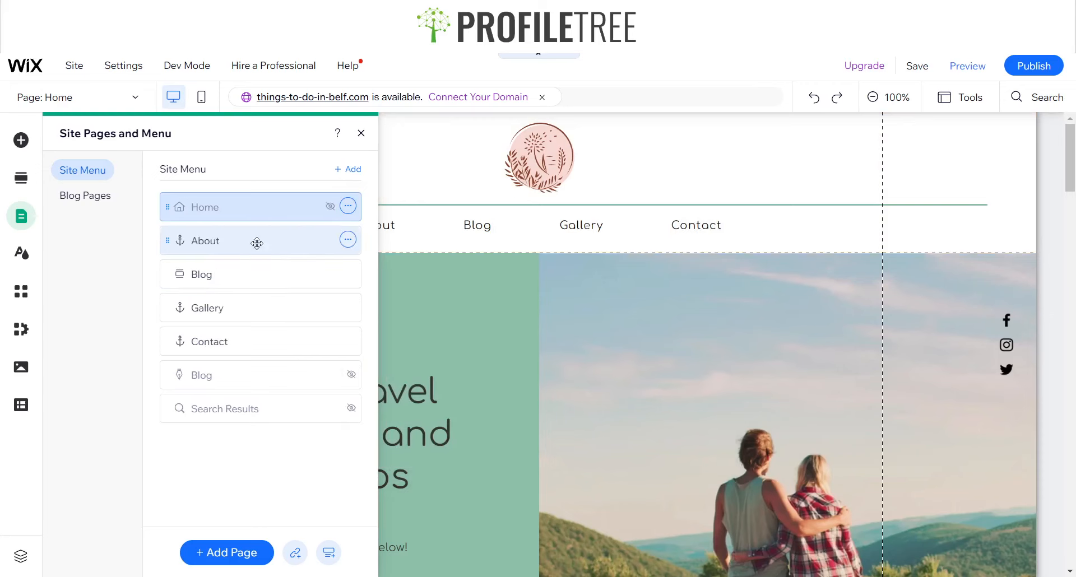
{"action": "left_click", "coordinate": [361, 133]}
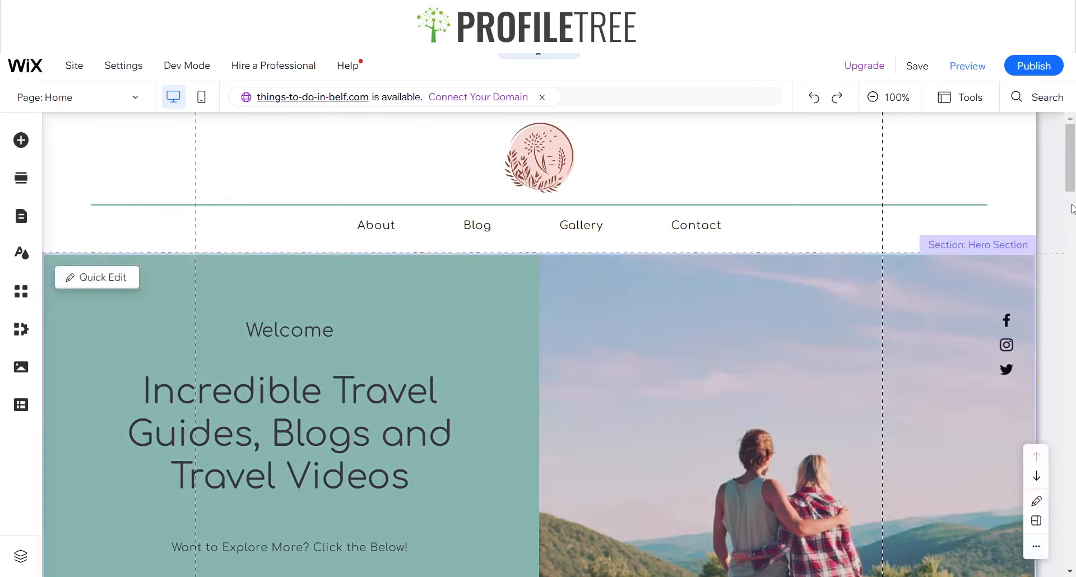
Rename the blog posts section to Blog
{"action": "left_click_drag", "start_coordinate": [1070, 168], "coordinate": [1073, 330]}
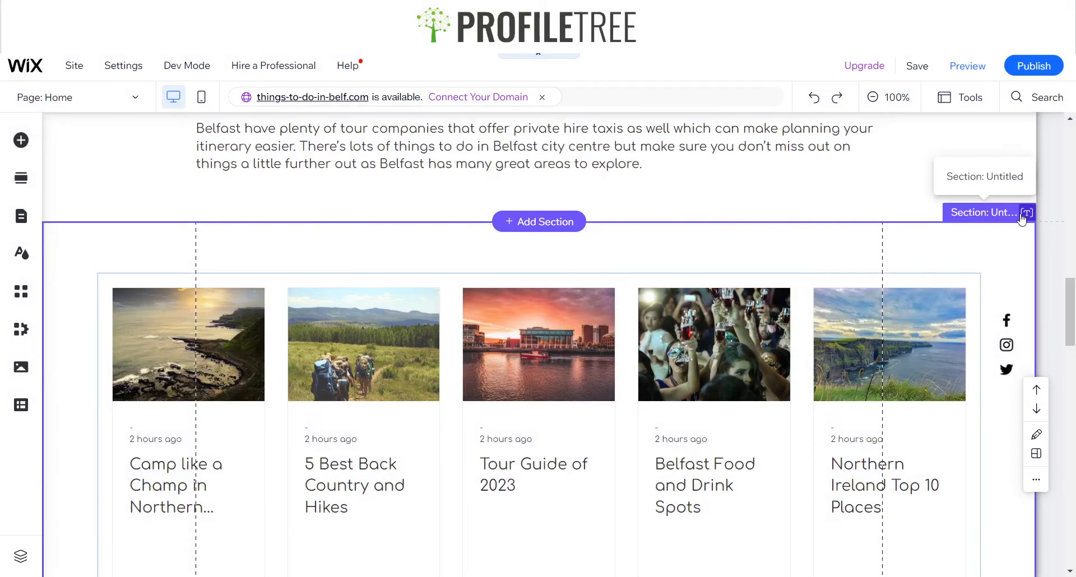
{"action": "left_click", "coordinate": [1026, 212]}
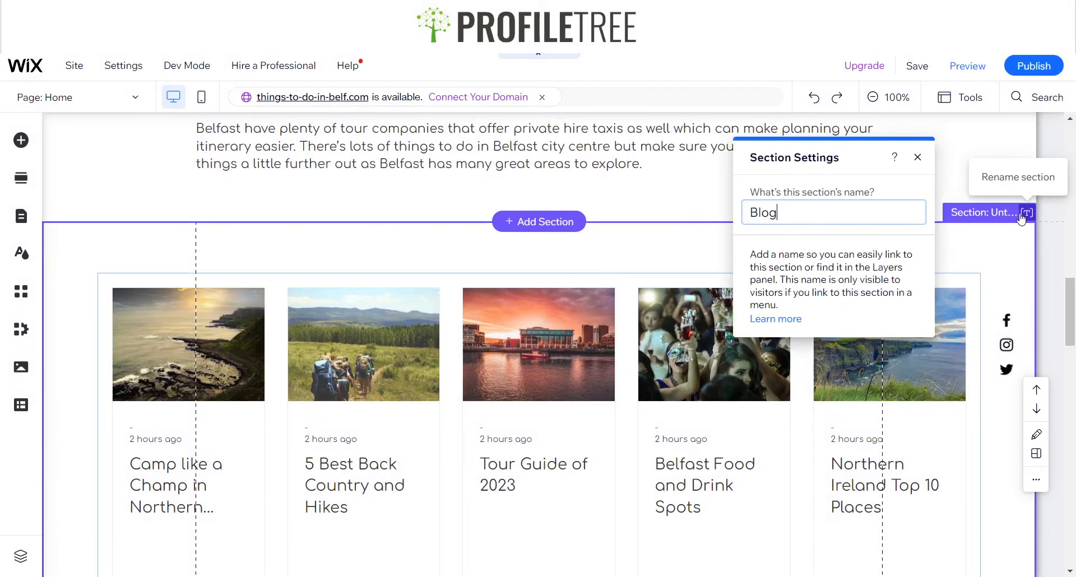
{"action": "type", "text": "Blog"}
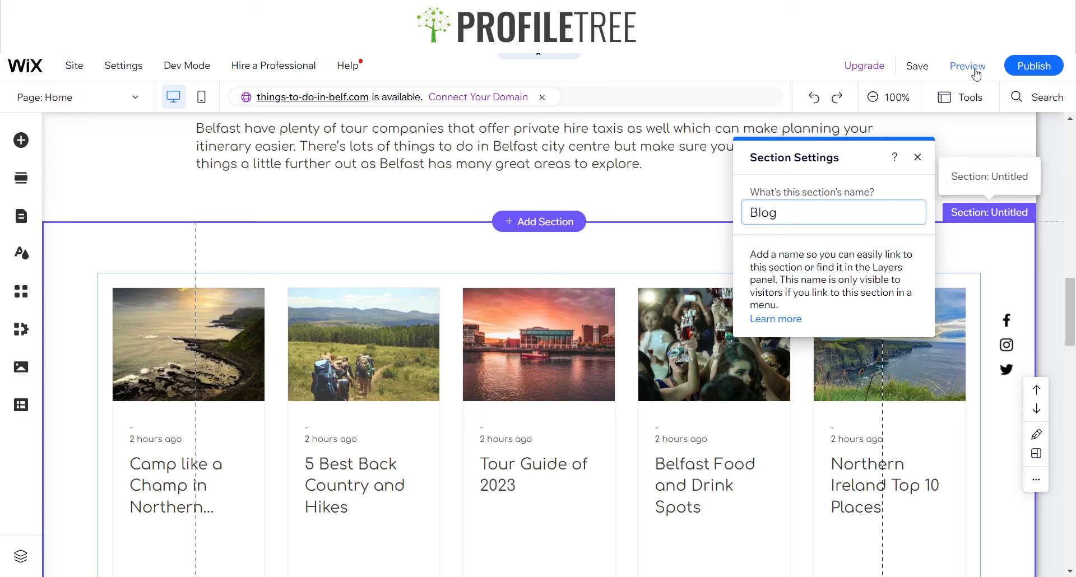
Preview the site, testing the Blog menu link and scrolling through the page
{"action": "left_click", "coordinate": [975, 67]}
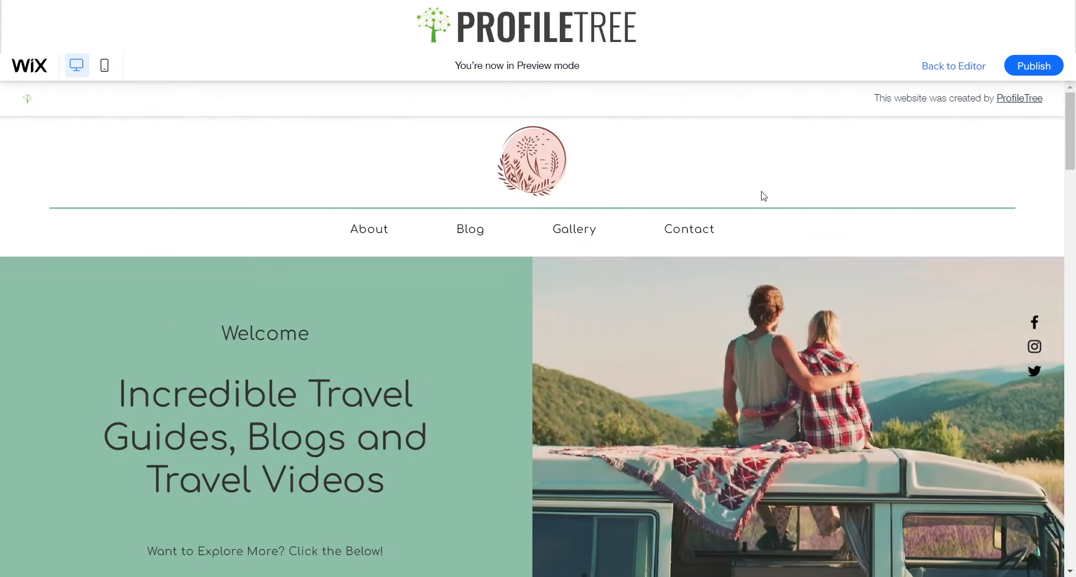
{"action": "left_click", "coordinate": [488, 231]}
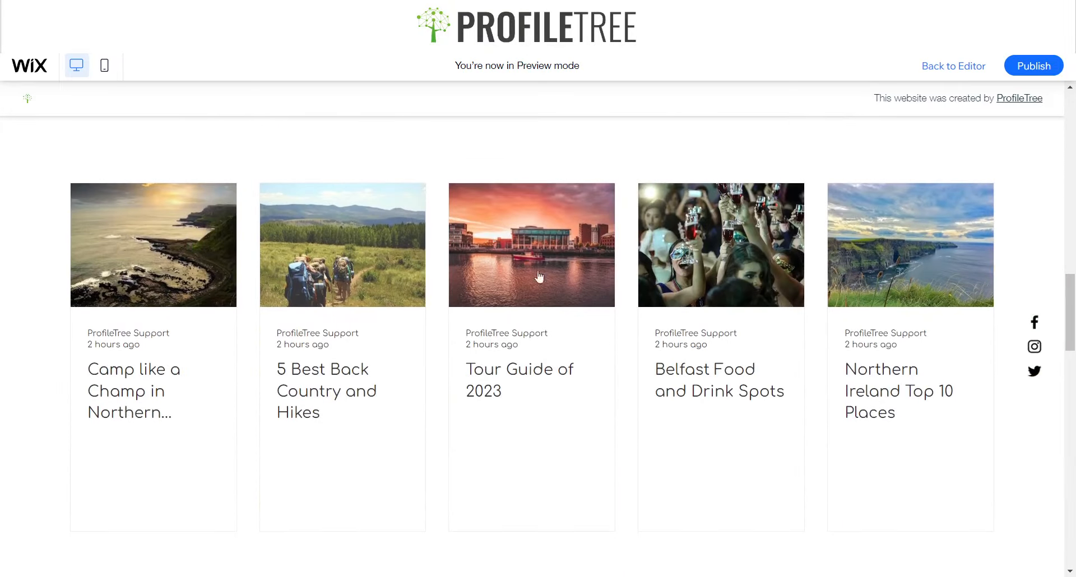
{"action": "scroll", "coordinate": [680, 326], "scroll_direction": "down", "scroll_amount": 8}
{"action": "scroll", "coordinate": [267, 301], "scroll_direction": "up", "scroll_amount": 7}
{"action": "scroll", "coordinate": [267, 301], "scroll_direction": "down", "scroll_amount": 15}
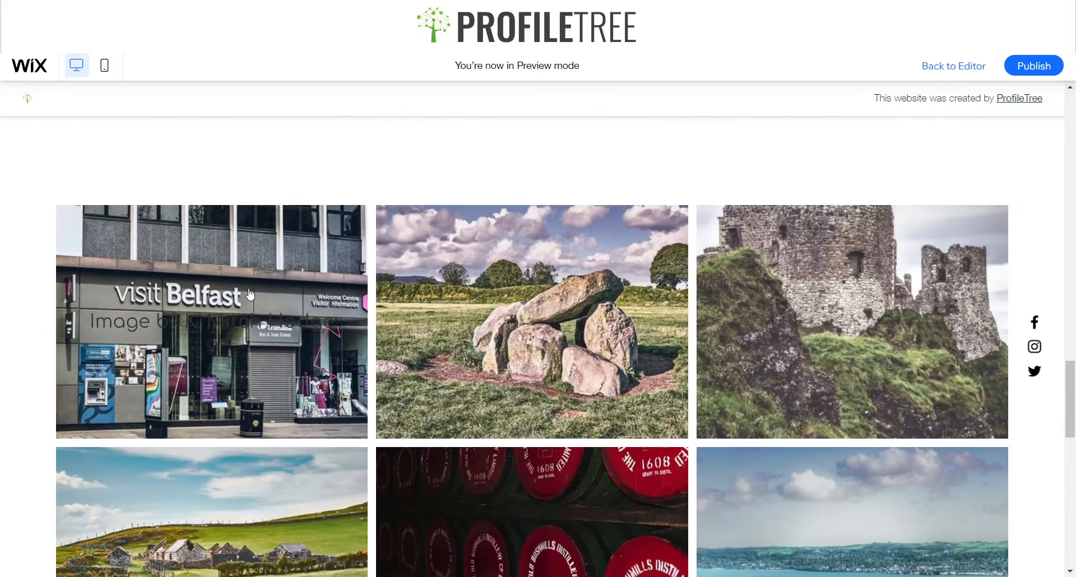
{"action": "scroll", "coordinate": [560, 288], "scroll_direction": "up", "scroll_amount": 10}
{"action": "scroll", "coordinate": [643, 286], "scroll_direction": "up", "scroll_amount": 15}
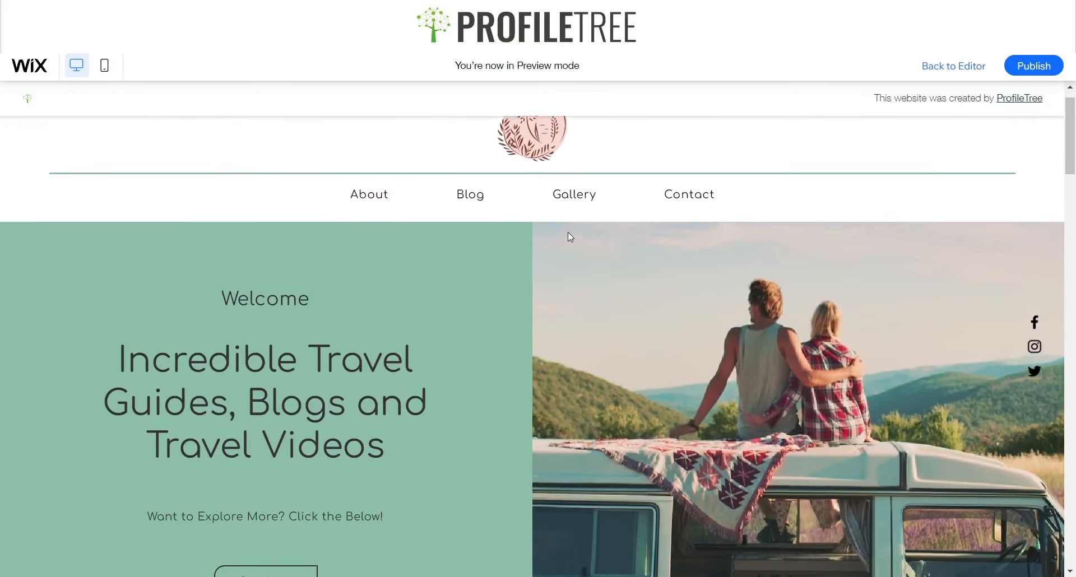
{"action": "scroll", "coordinate": [569, 235], "scroll_direction": "up", "scroll_amount": 1}
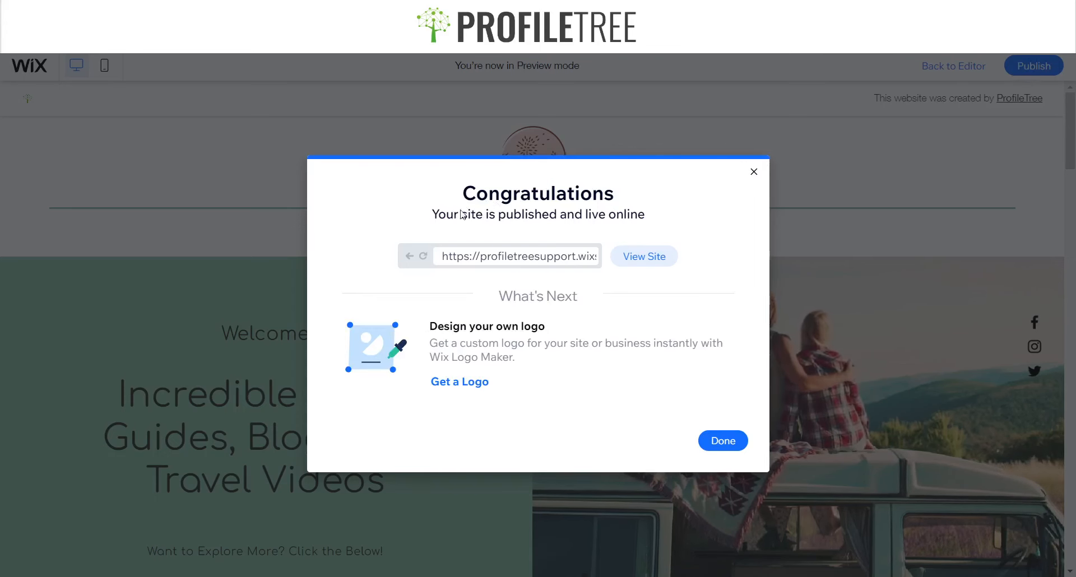
View the published live site and scroll through its sections
{"action": "left_click", "coordinate": [644, 256]}
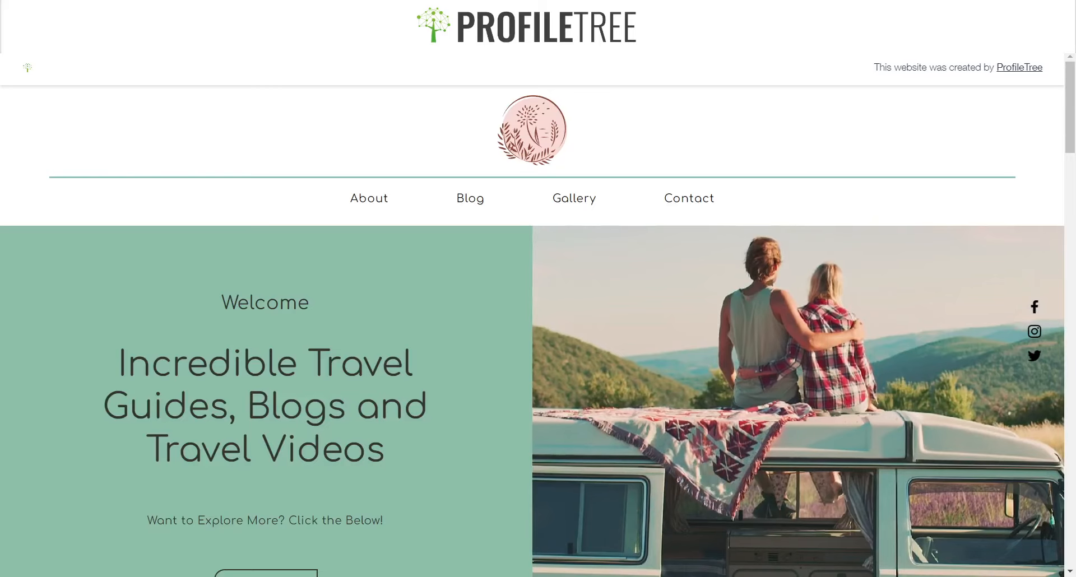
{"action": "scroll", "coordinate": [603, 278], "scroll_direction": "down", "scroll_amount": 5}
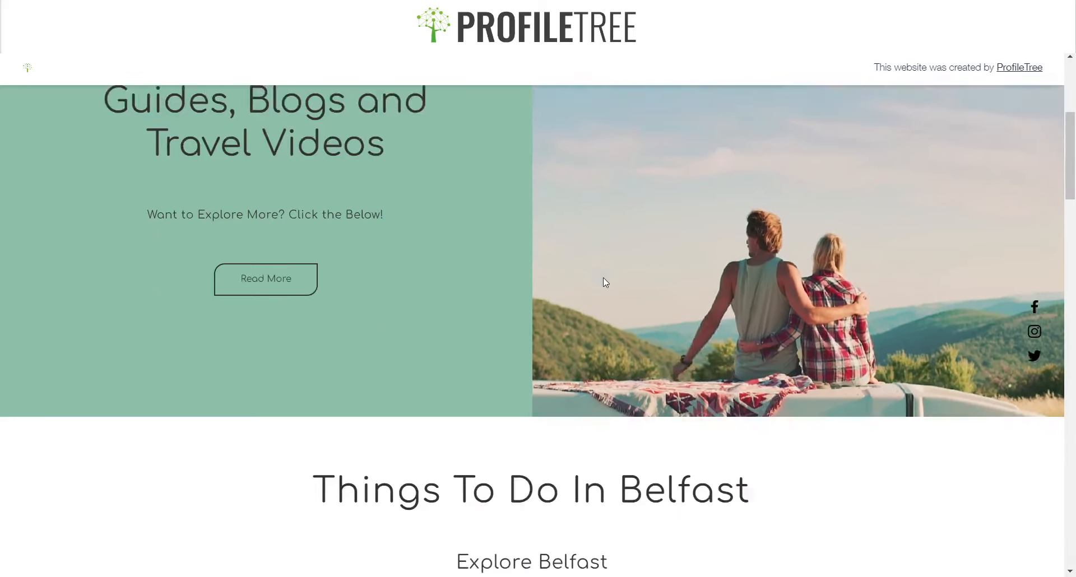
{"action": "scroll", "coordinate": [599, 274], "scroll_direction": "up", "scroll_amount": 5}
{"action": "scroll", "coordinate": [599, 273], "scroll_direction": "down", "scroll_amount": 20}
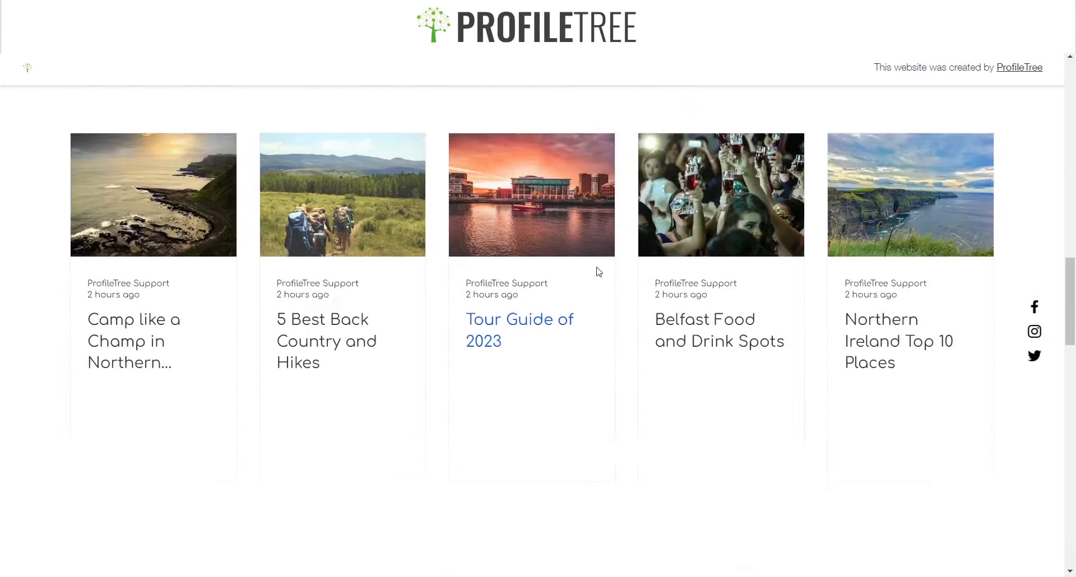
{"action": "scroll", "coordinate": [599, 272], "scroll_direction": "down", "scroll_amount": 20}
{"action": "scroll", "coordinate": [596, 269], "scroll_direction": "up", "scroll_amount": 20}
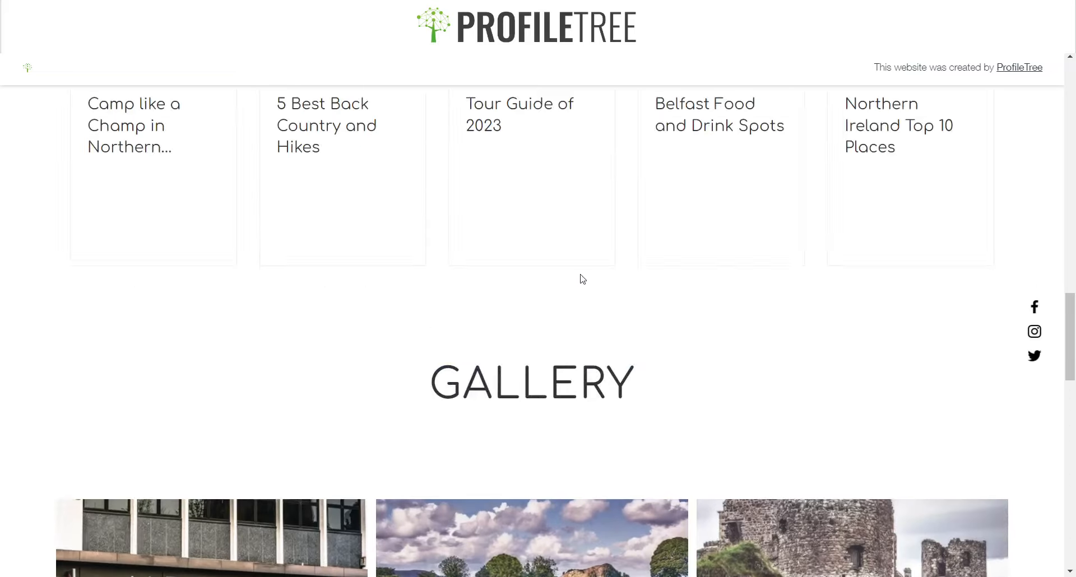
{"action": "scroll", "coordinate": [583, 279], "scroll_direction": "up", "scroll_amount": 14}
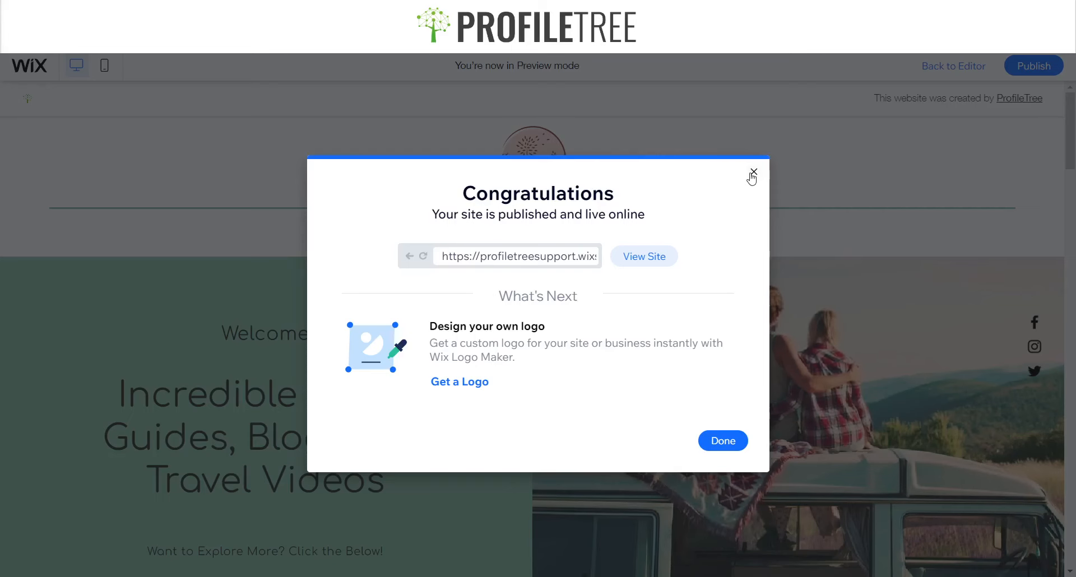
Dismiss the publishing pop-ups and open the site's dashboard
{"action": "left_click", "coordinate": [751, 172]}
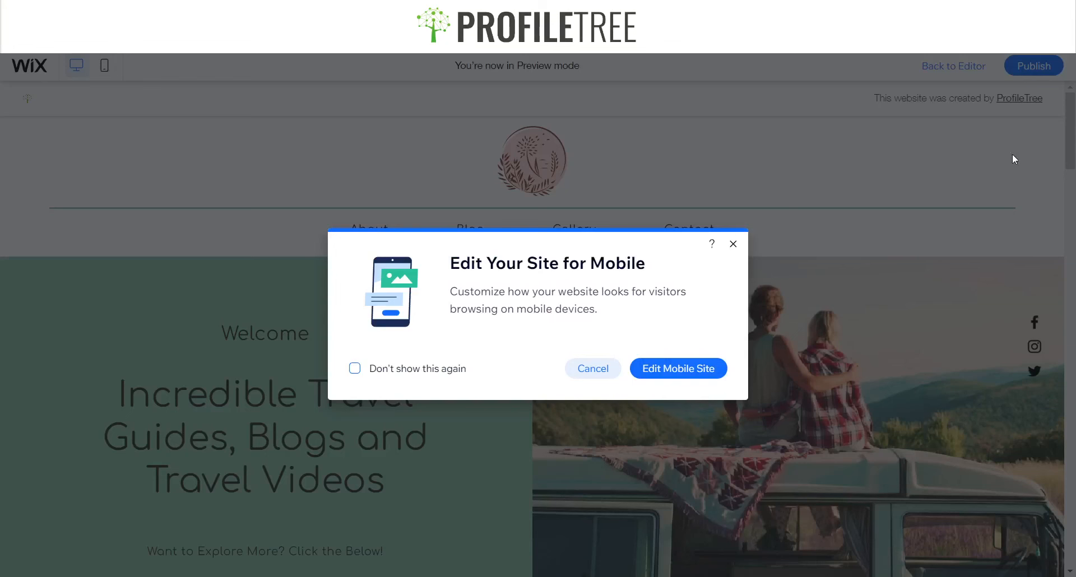
{"action": "left_click", "coordinate": [734, 245]}
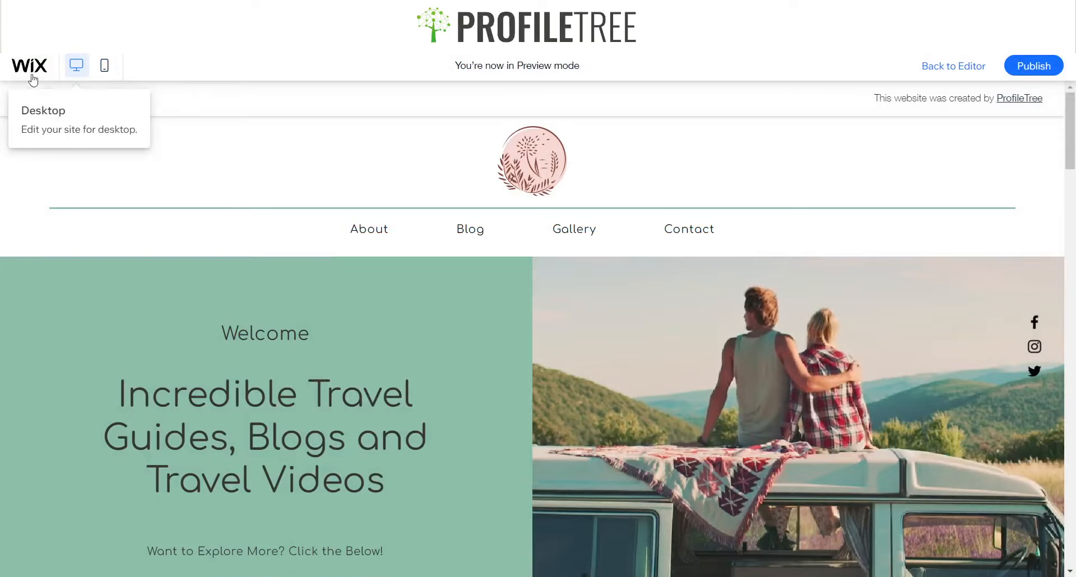
{"action": "mouse_move", "coordinate": [26, 78]}
{"action": "left_click", "coordinate": [42, 110]}
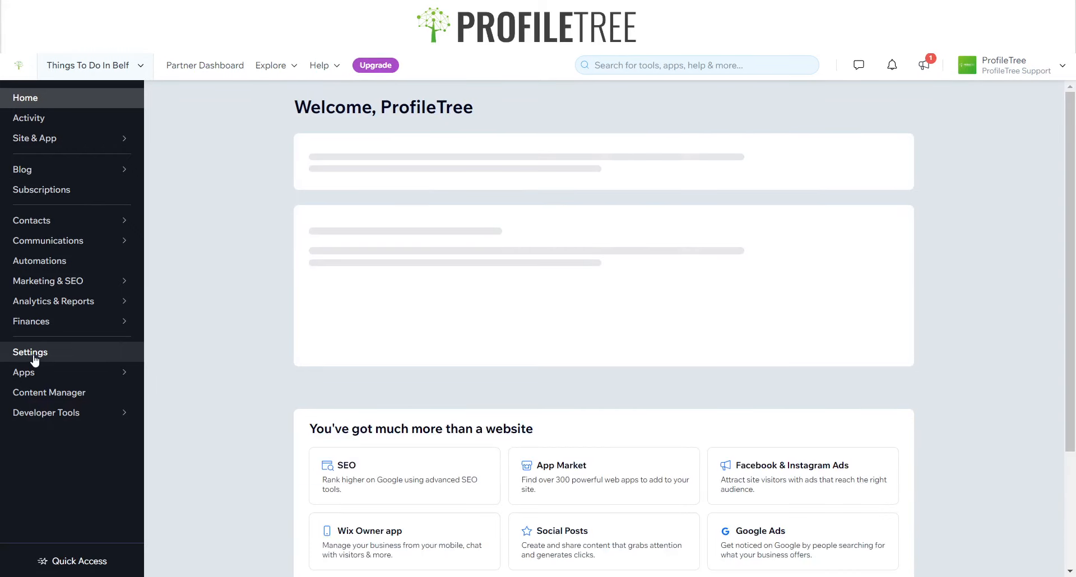
Open the website settings and unpublish the site
{"action": "left_click", "coordinate": [32, 354]}
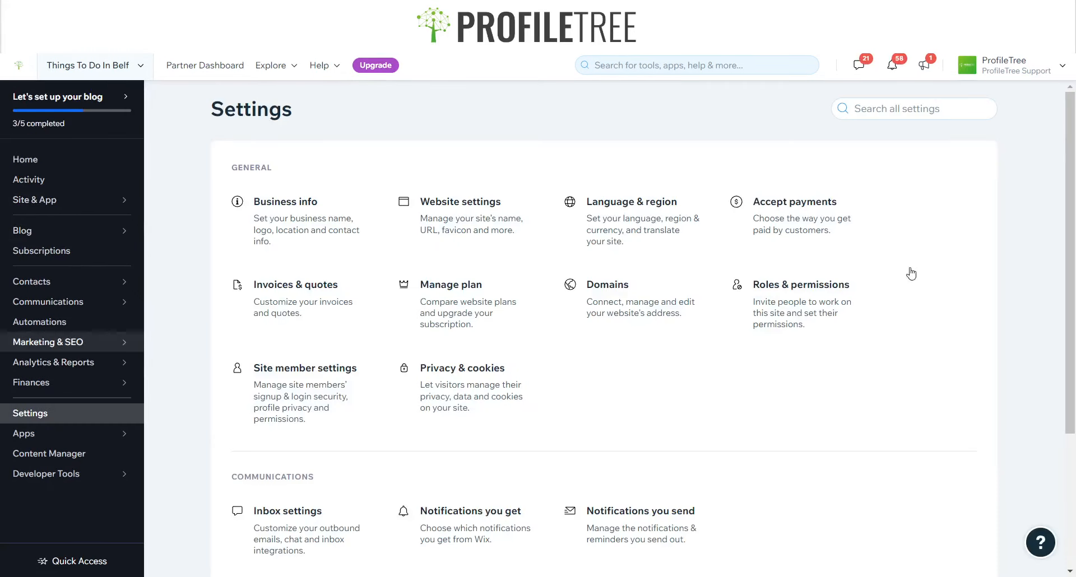
{"action": "left_click", "coordinate": [448, 225]}
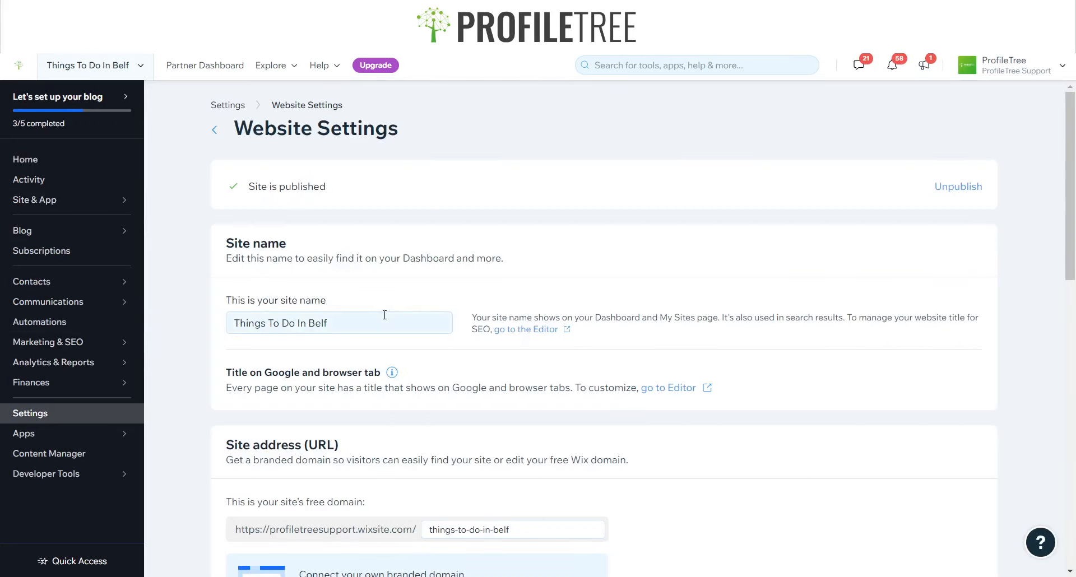
{"action": "left_click_drag", "start_coordinate": [249, 187], "coordinate": [330, 190]}
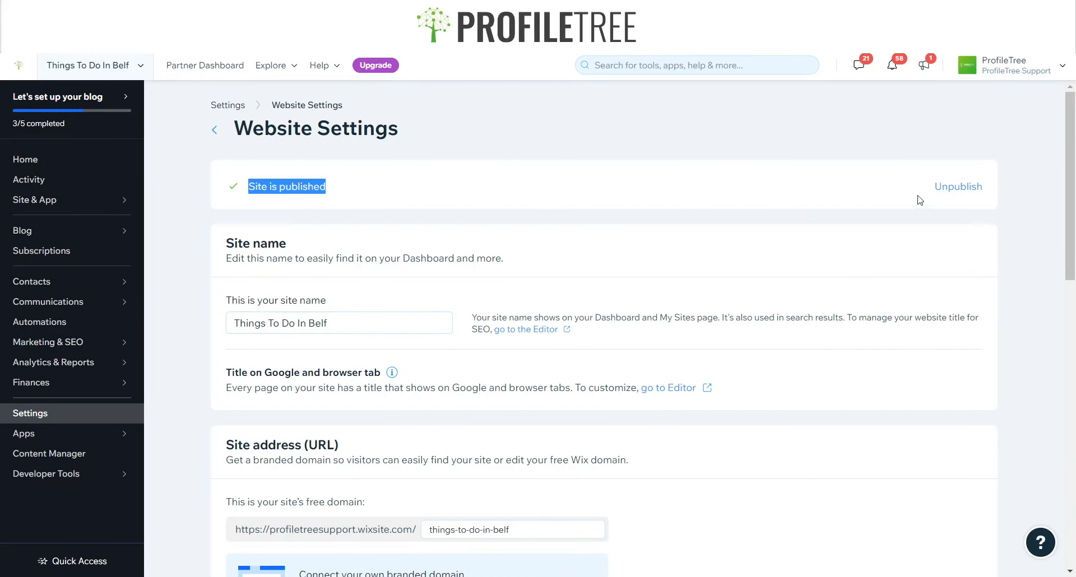
{"action": "left_click", "coordinate": [958, 191]}
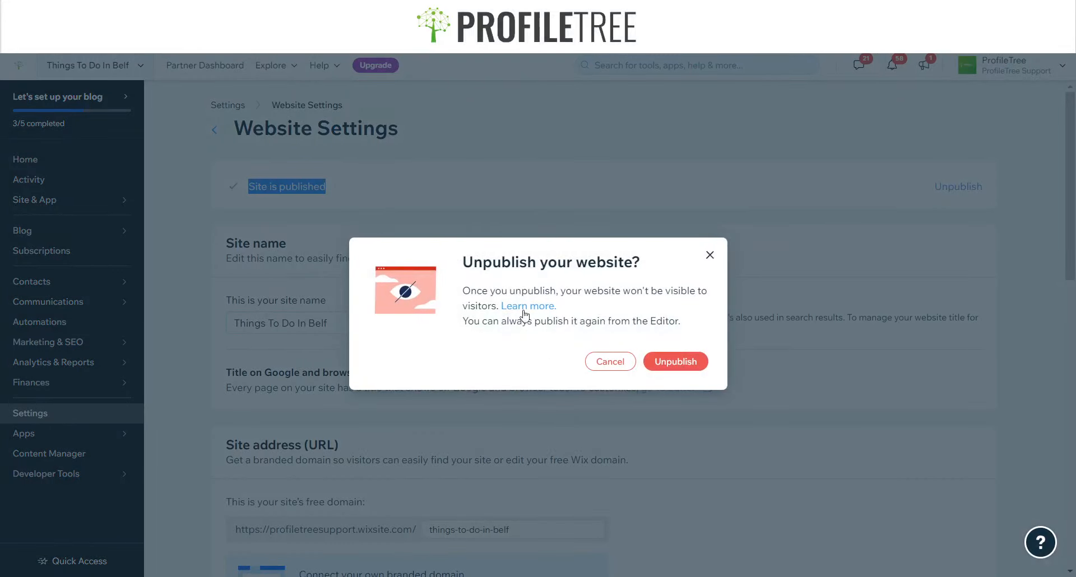
{"action": "left_click", "coordinate": [676, 362]}
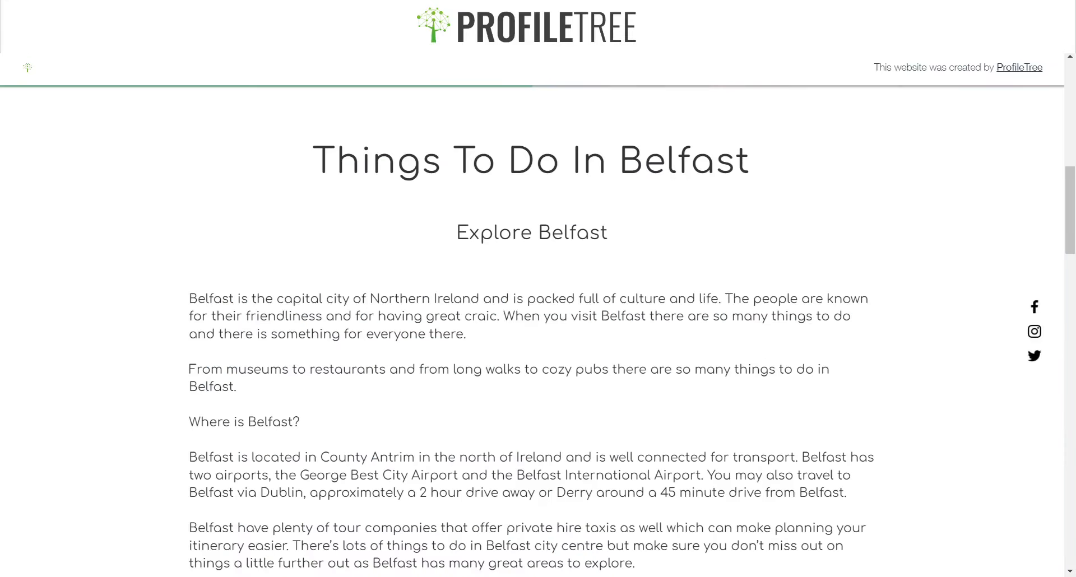
Reload the live site to check it after unpublishing
{"action": "left_click_drag", "start_coordinate": [1069, 206], "coordinate": [1069, 99]}
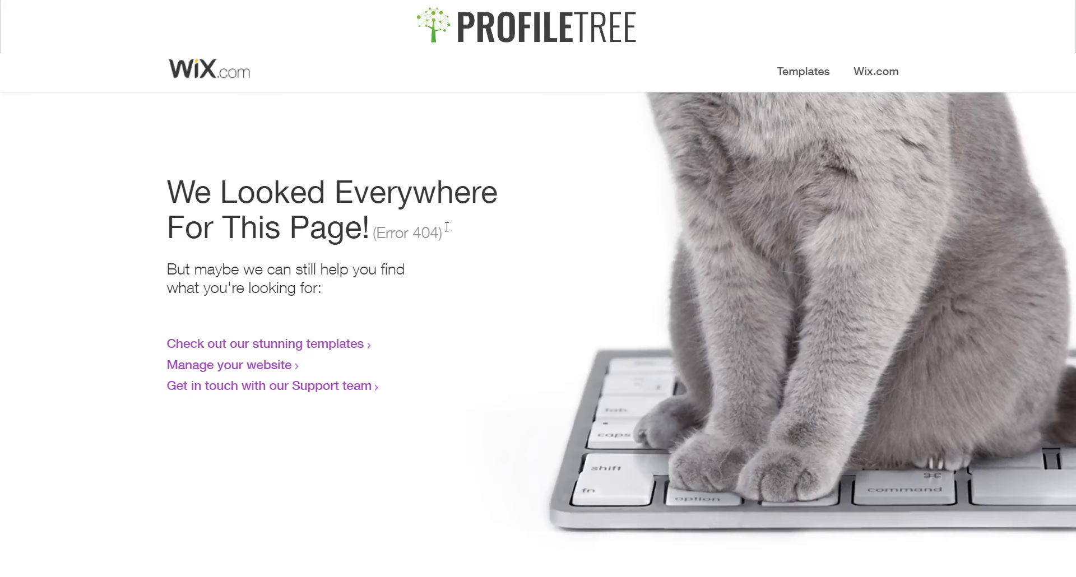
{"action": "left_click_drag", "start_coordinate": [455, 240], "coordinate": [128, 197]}
{"action": "left_click", "coordinate": [593, 243]}
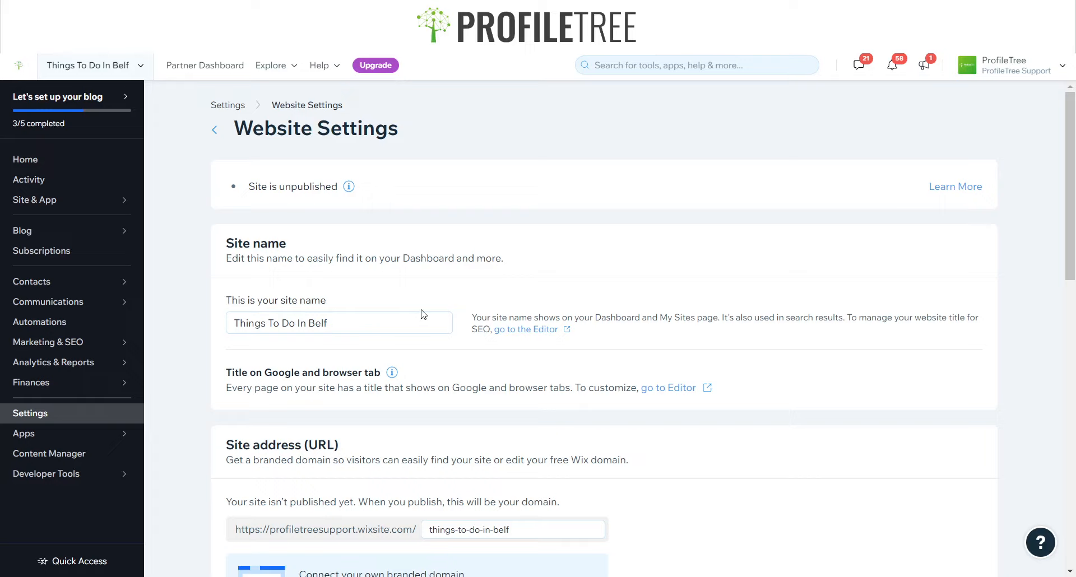
Try to rename the site to Things To Do In Belfast
{"action": "left_click", "coordinate": [366, 325]}
{"action": "left_click", "coordinate": [365, 325]}
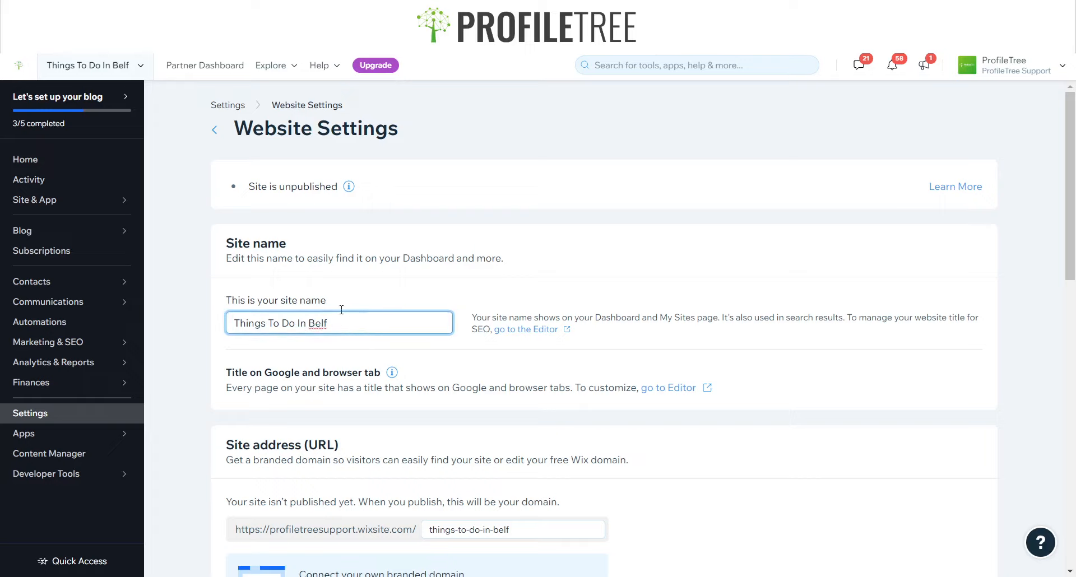
{"action": "type", "text": "ast"}
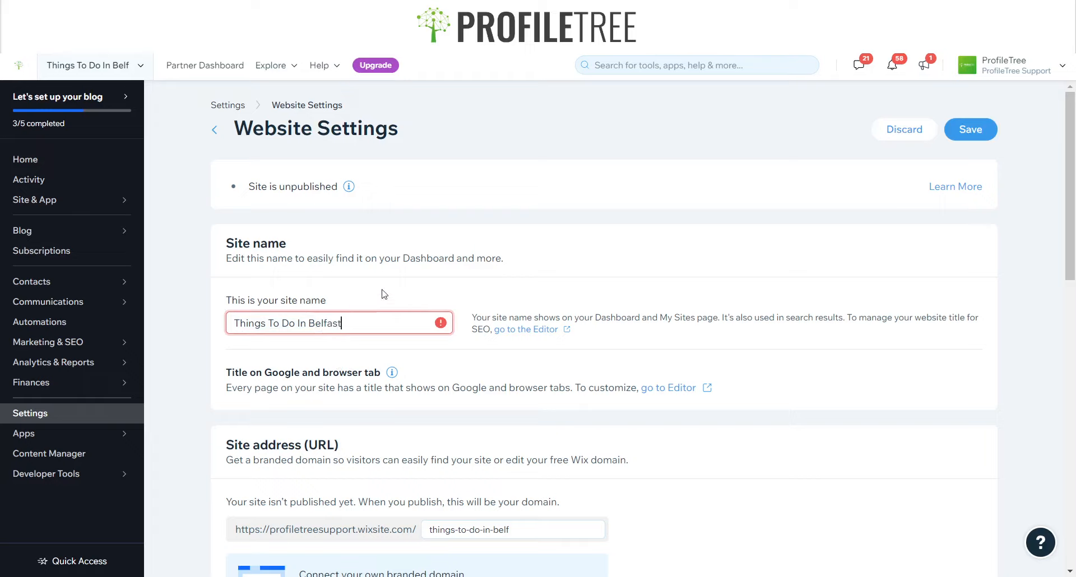
{"action": "left_click", "coordinate": [380, 318]}
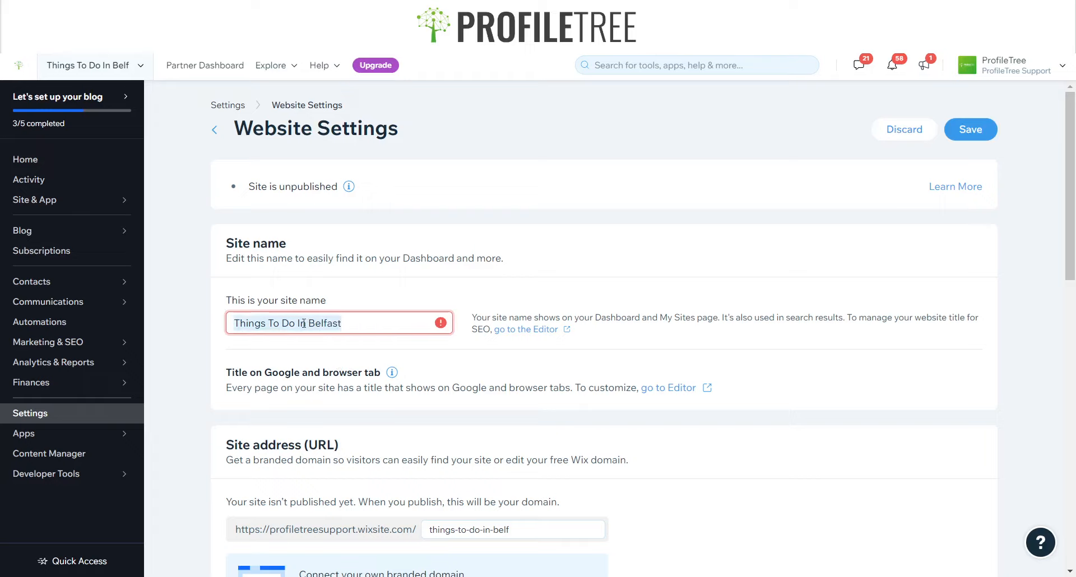
{"action": "double_click", "coordinate": [367, 319]}
{"action": "left_click", "coordinate": [363, 324]}
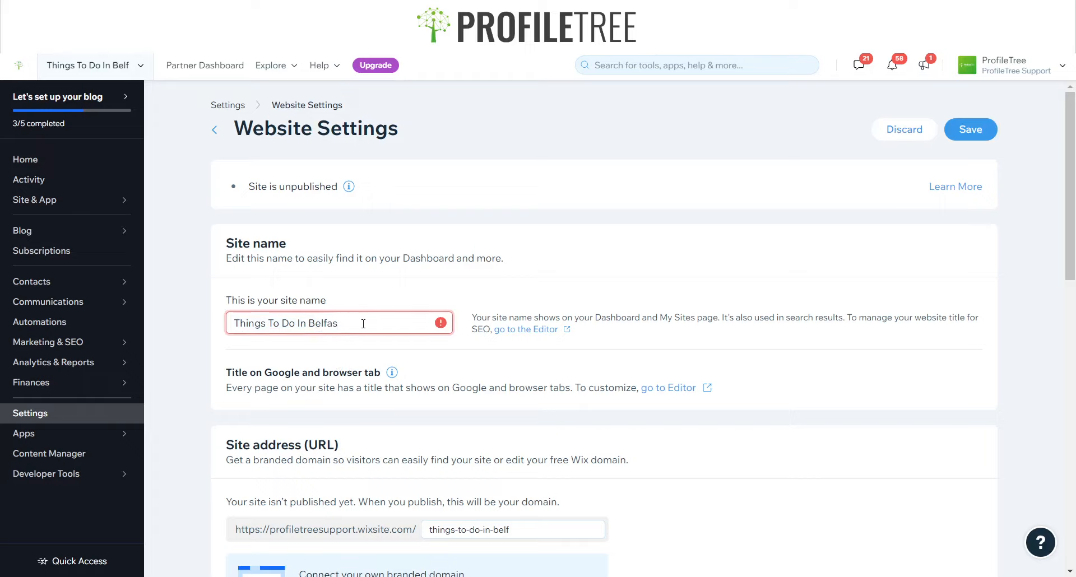
{"action": "key", "text": "BackSpace"}
{"action": "key", "text": "BackSpace"}
{"action": "left_click", "coordinate": [368, 309]}
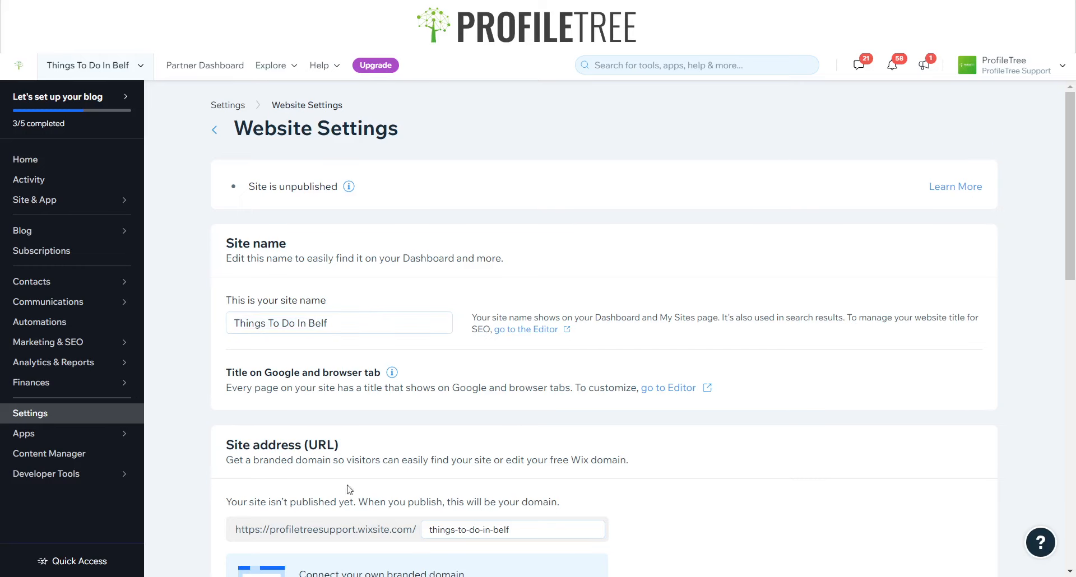
Try to change the site's free domain address to tdtb
{"action": "scroll", "coordinate": [479, 511], "scroll_direction": "down", "scroll_amount": 4}
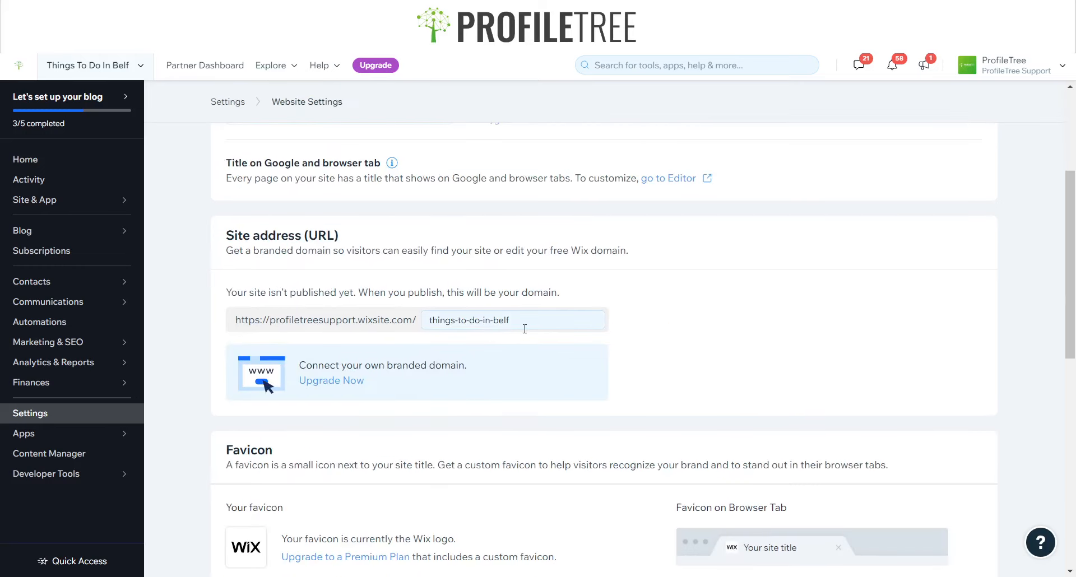
{"action": "left_click", "coordinate": [526, 326]}
{"action": "key", "text": "ctrl+a"}
{"action": "type", "text": "t"}
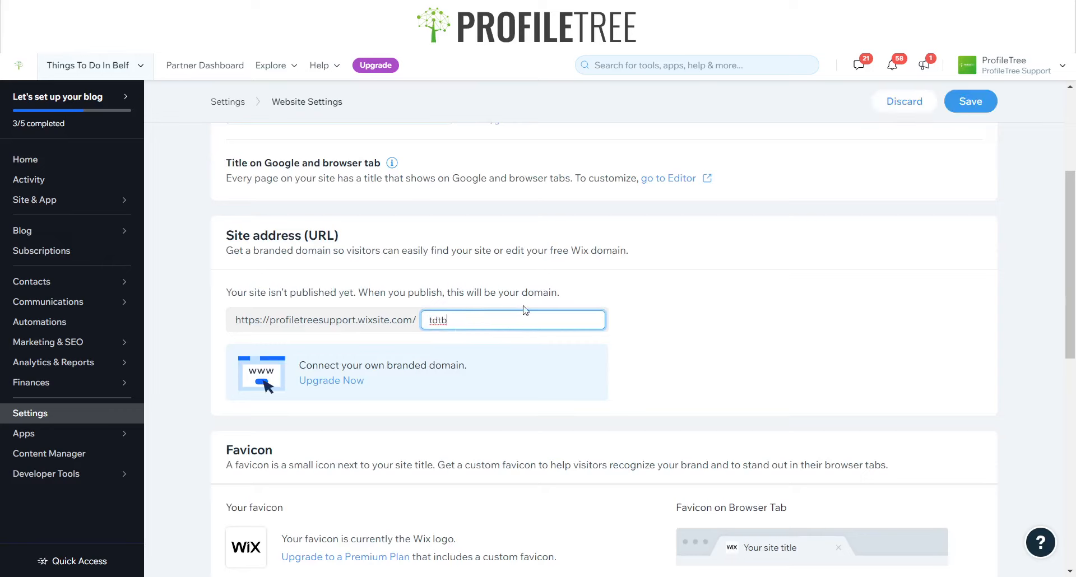
Scroll through the favicon, social image and Facebook username website settings
{"action": "scroll", "coordinate": [369, 398], "scroll_direction": "down", "scroll_amount": 4}
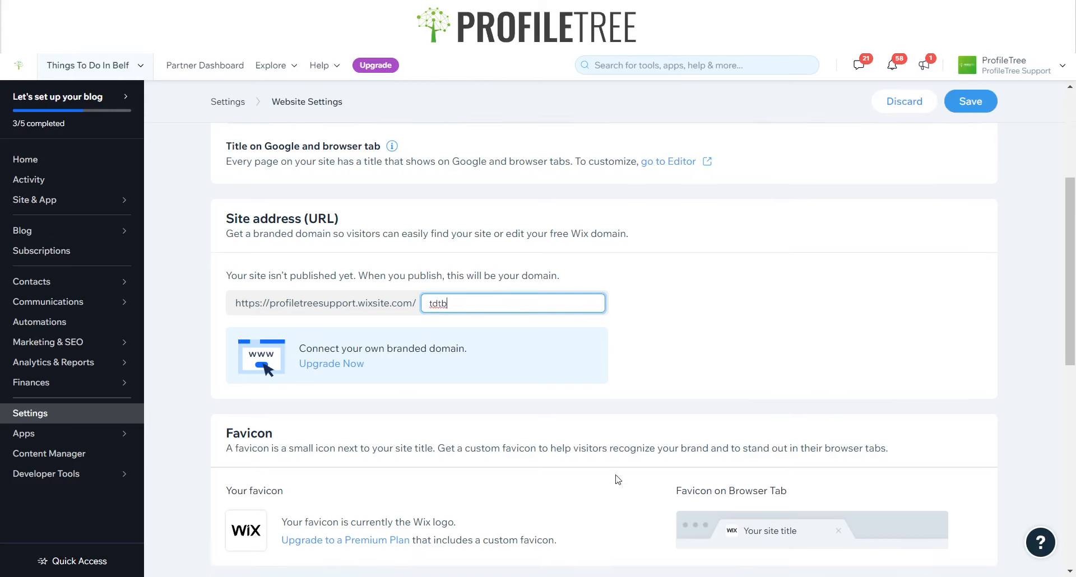
{"action": "scroll", "coordinate": [292, 449], "scroll_direction": "down", "scroll_amount": 5}
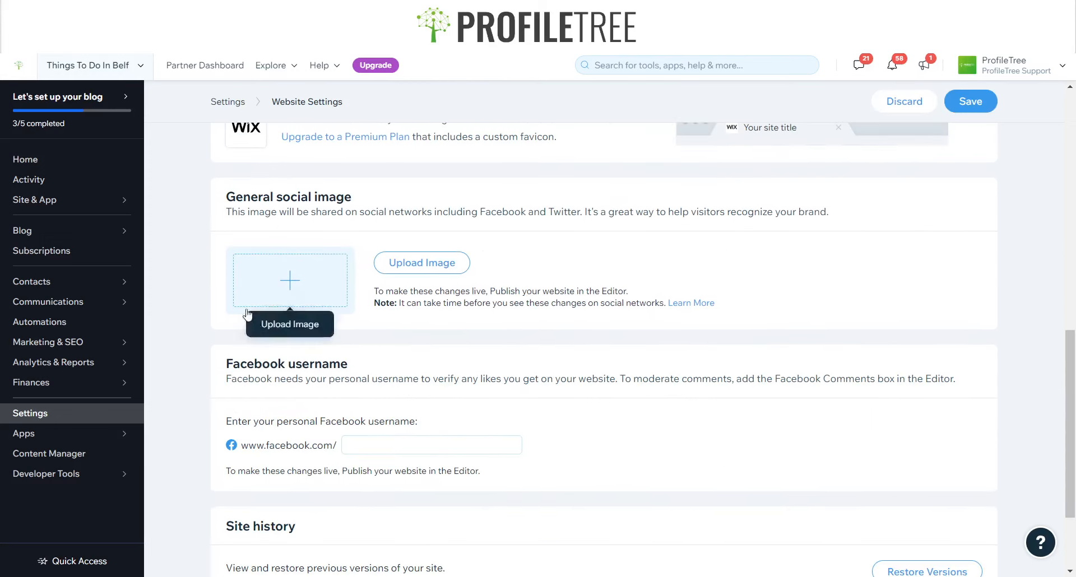
{"action": "scroll", "coordinate": [179, 287], "scroll_direction": "up", "scroll_amount": 8}
{"action": "scroll", "coordinate": [480, 163], "scroll_direction": "up", "scroll_amount": 4}
{"action": "scroll", "coordinate": [272, 439], "scroll_direction": "down", "scroll_amount": 10}
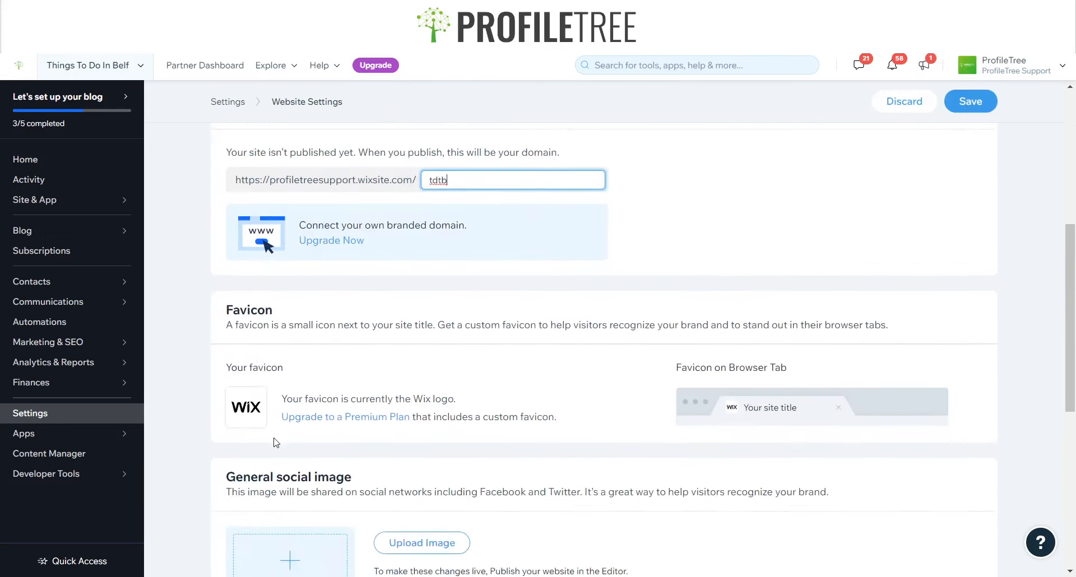
{"action": "scroll", "coordinate": [682, 345], "scroll_direction": "up", "scroll_amount": 8}
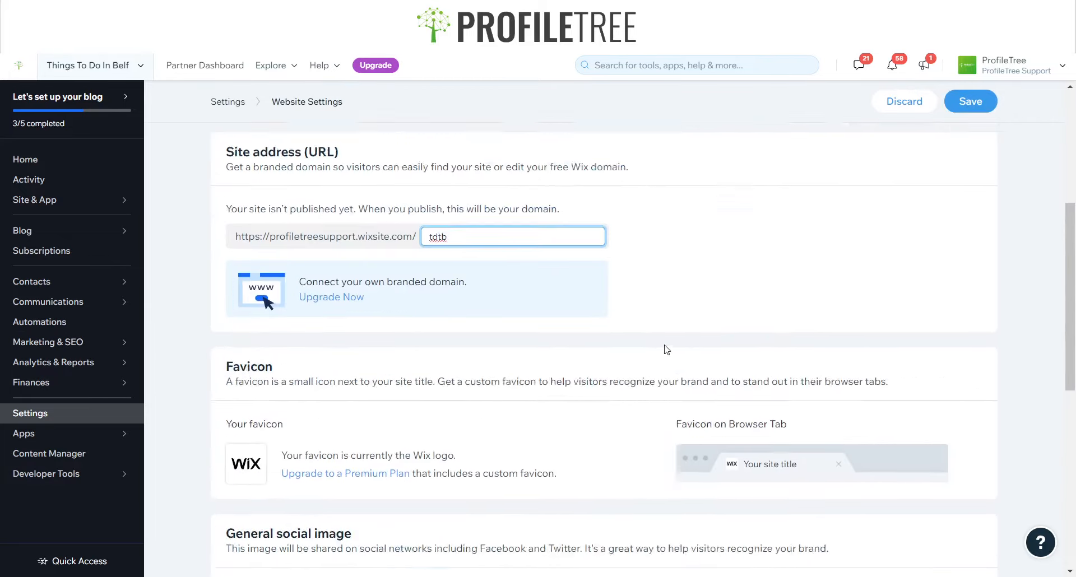
Open Marketing Home, leaving the website settings without saving, and scroll through it
{"action": "left_click", "coordinate": [59, 341]}
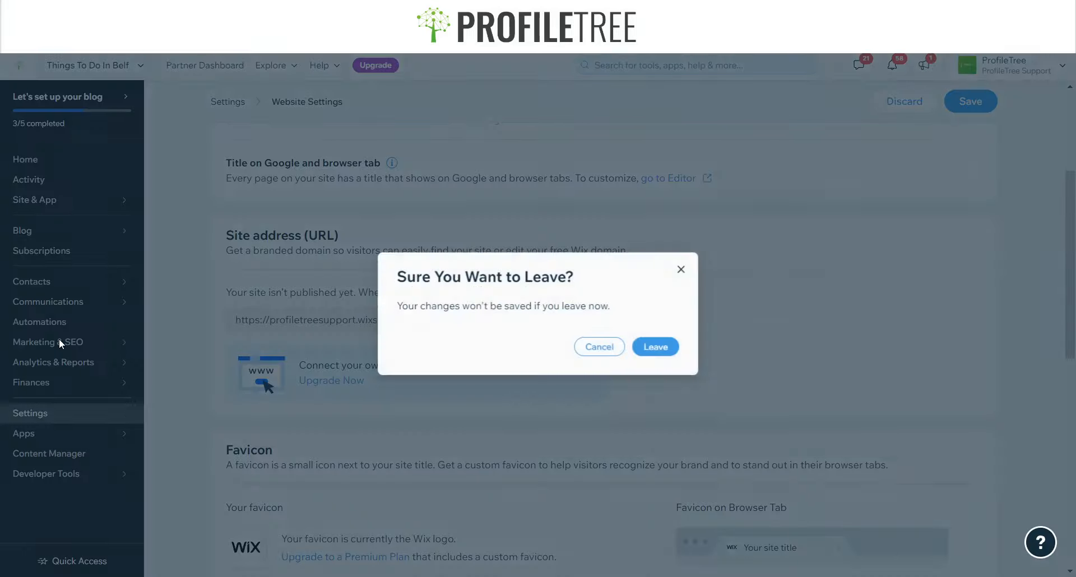
{"action": "left_click", "coordinate": [676, 271]}
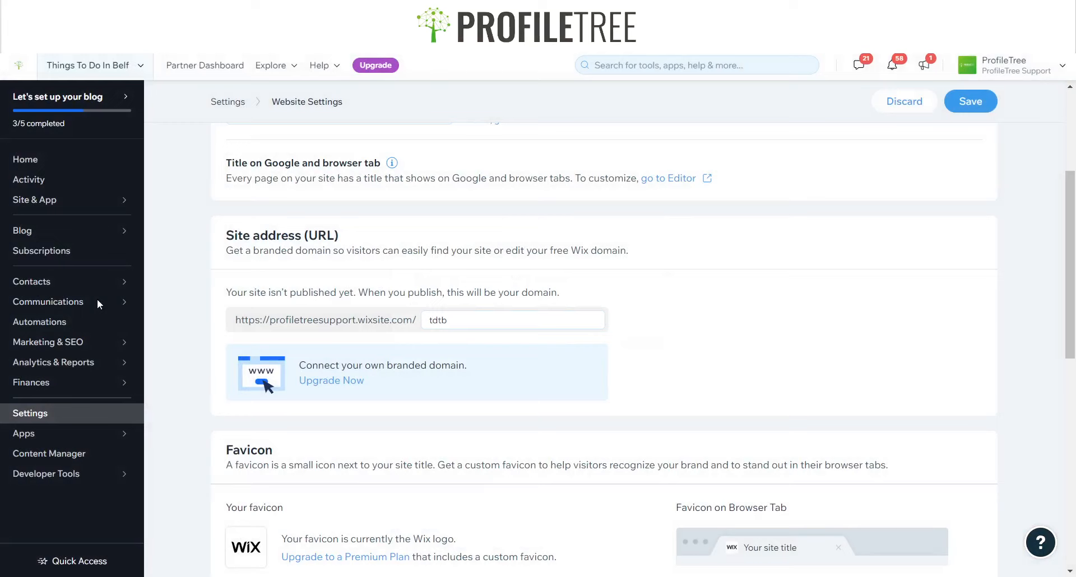
{"action": "left_click", "coordinate": [113, 339]}
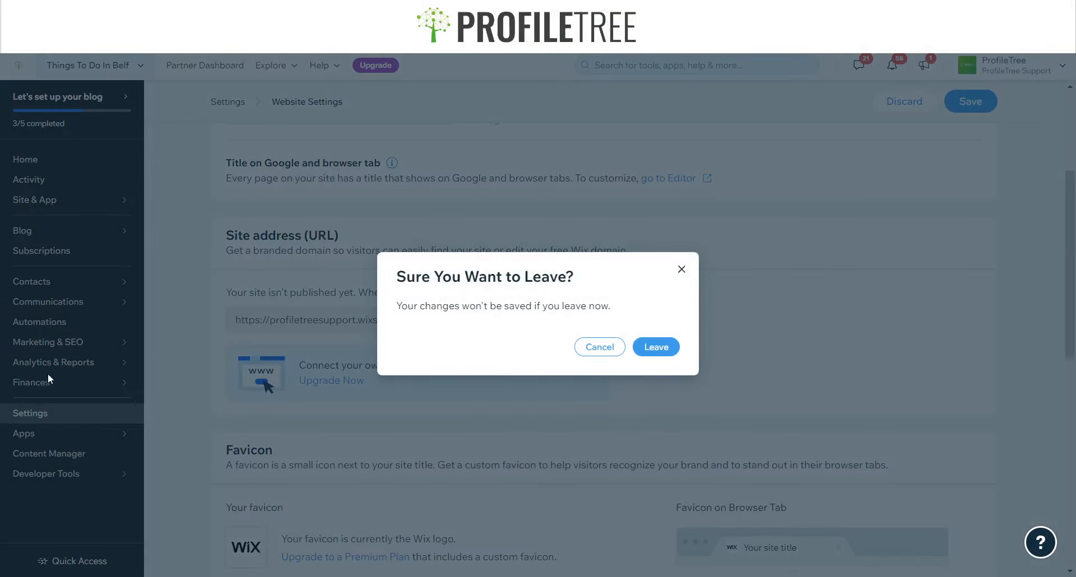
{"action": "left_click", "coordinate": [655, 347]}
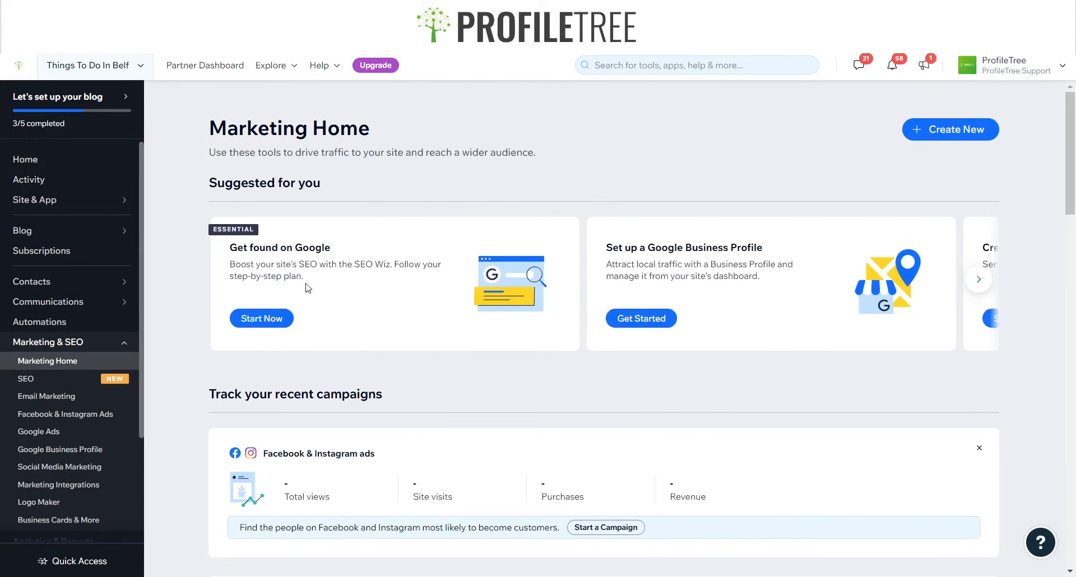
{"action": "scroll", "coordinate": [496, 367], "scroll_direction": "down", "scroll_amount": 4}
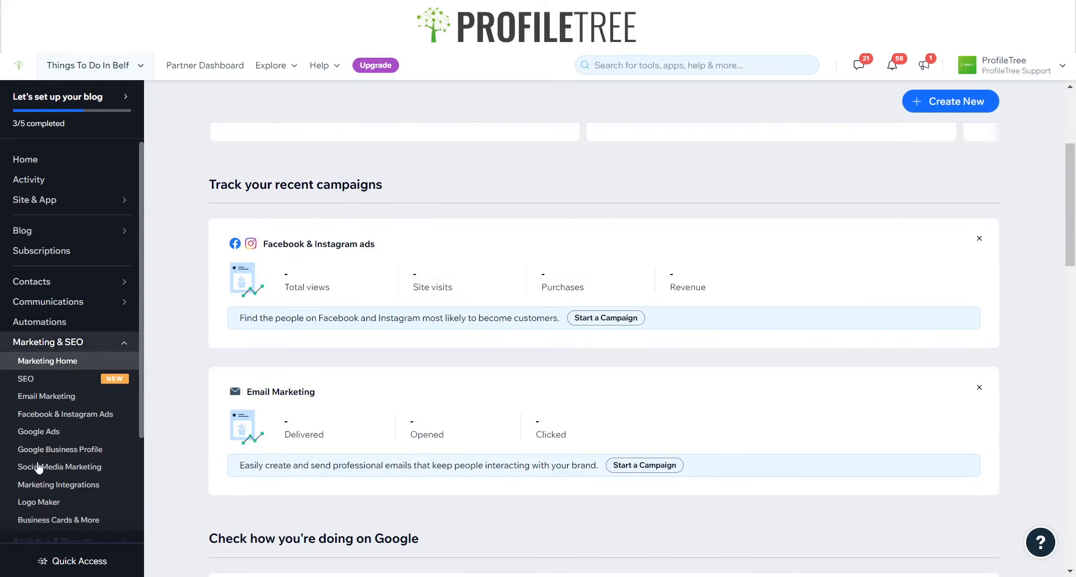
Search for the custom domain thingstodobelfast from the dashboard home's blog setup checklist
{"action": "left_click", "coordinate": [48, 163]}
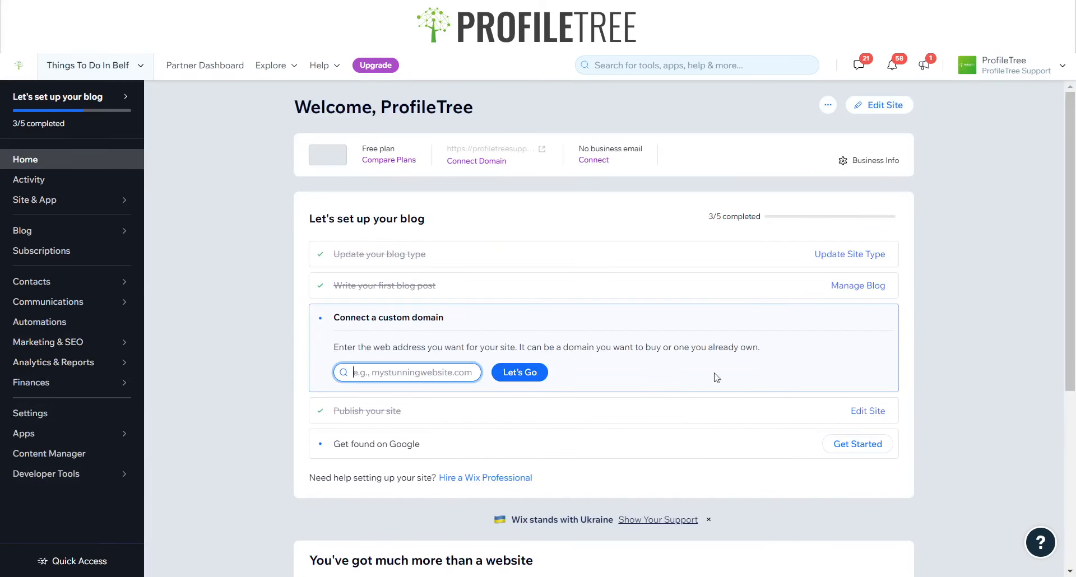
{"action": "type", "text": "thingstodobelfast.com"}
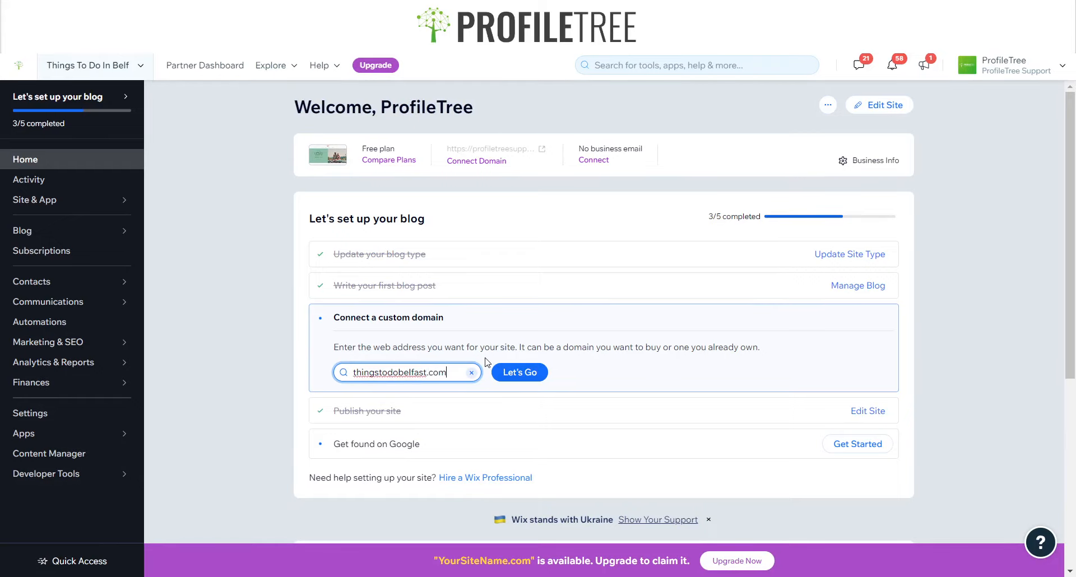
{"action": "key", "text": "Return"}
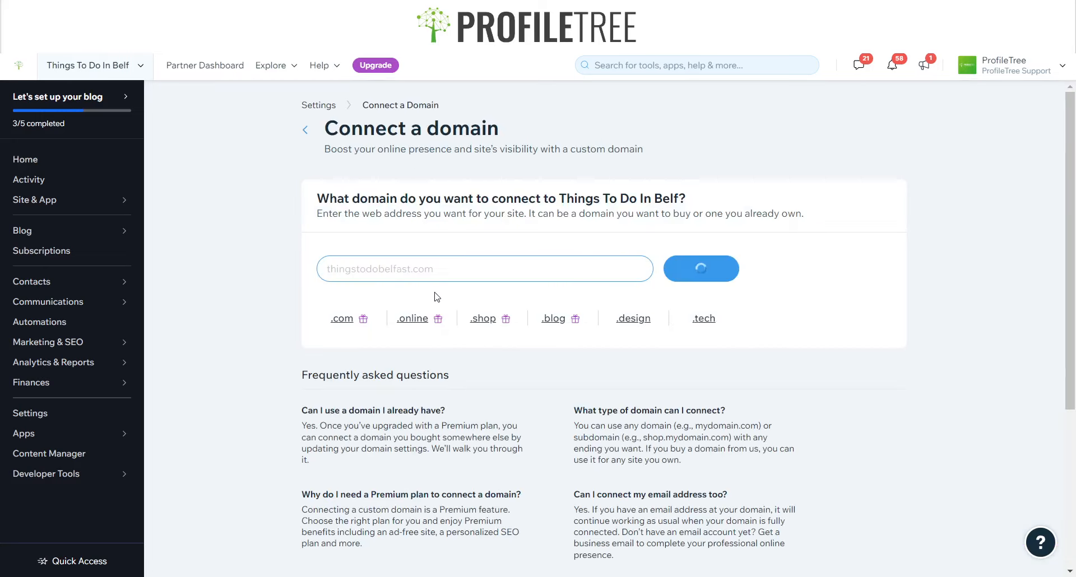
Change the domain search to thingstodobelfast.xyz
{"action": "left_click", "coordinate": [456, 270]}
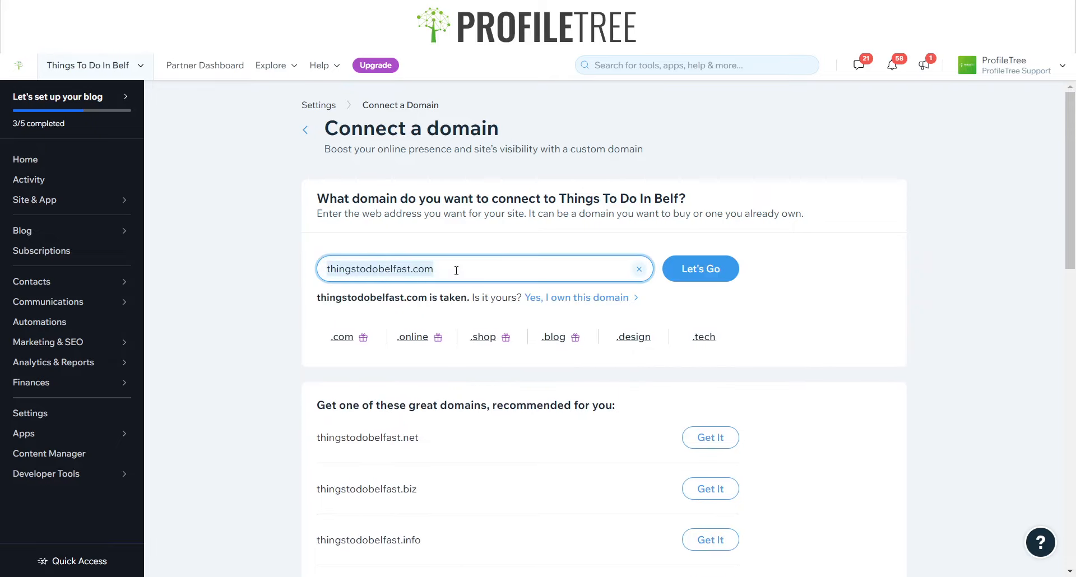
{"action": "key", "text": "BackSpace"}
{"action": "key", "text": "BackSpace"}
{"action": "key", "text": "BackSpace"}
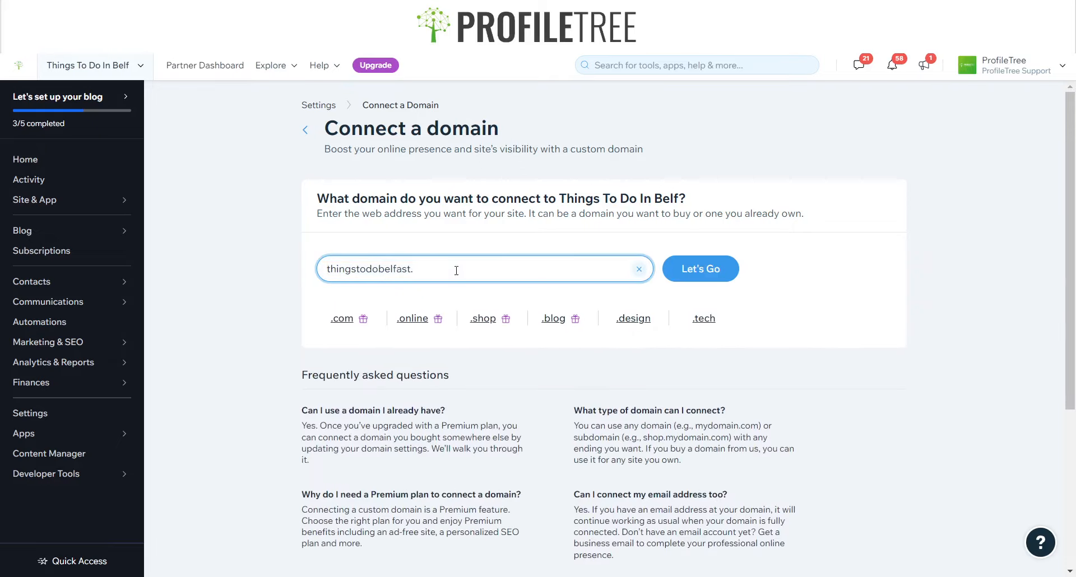
{"action": "key", "text": "Return"}
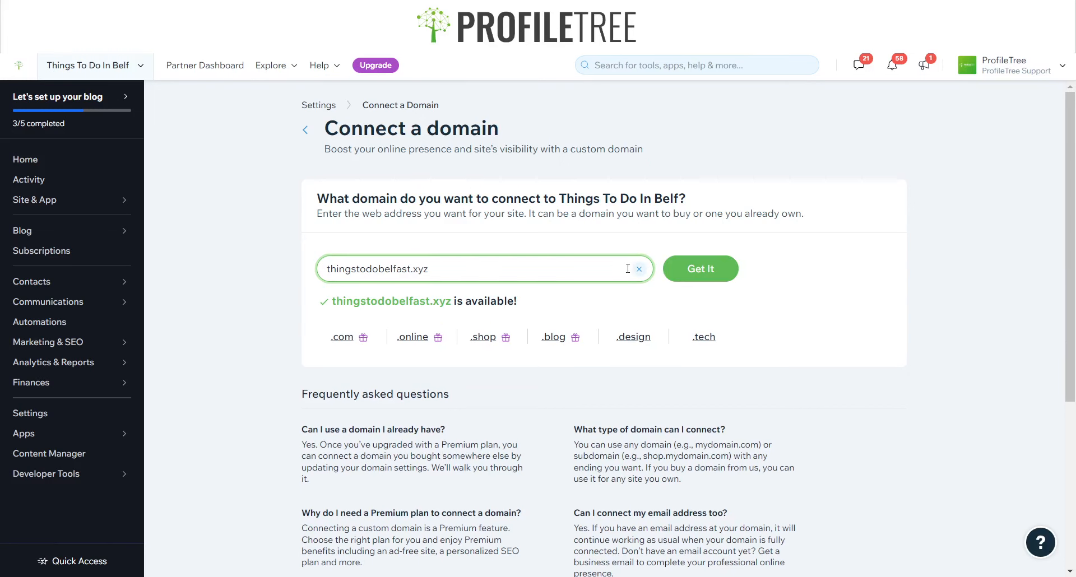
Get the thingstodobelfast.xyz domain and open the premium plan upgrade page
{"action": "left_click", "coordinate": [688, 276]}
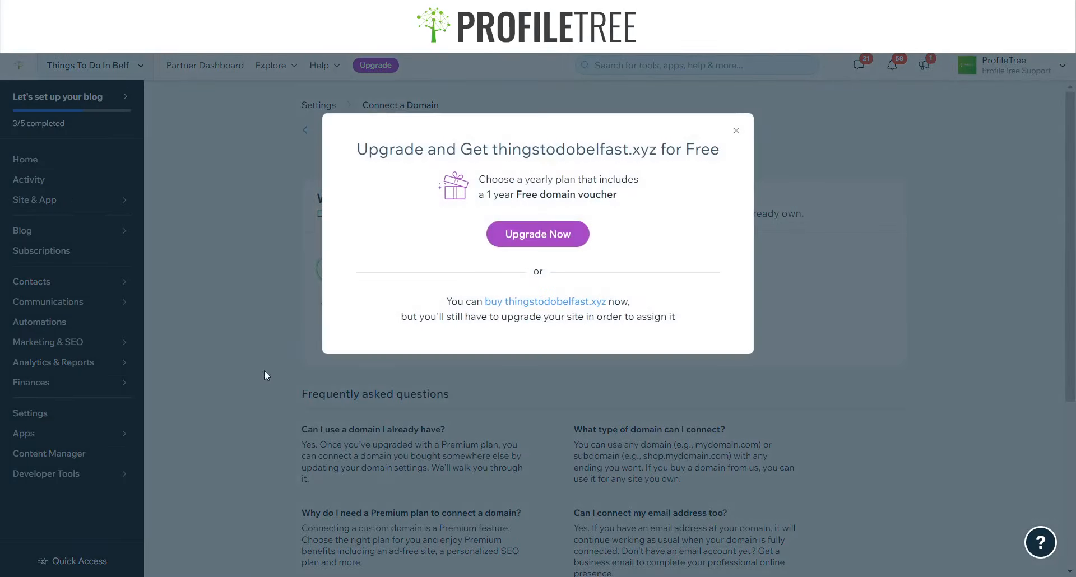
{"action": "left_click", "coordinate": [517, 239]}
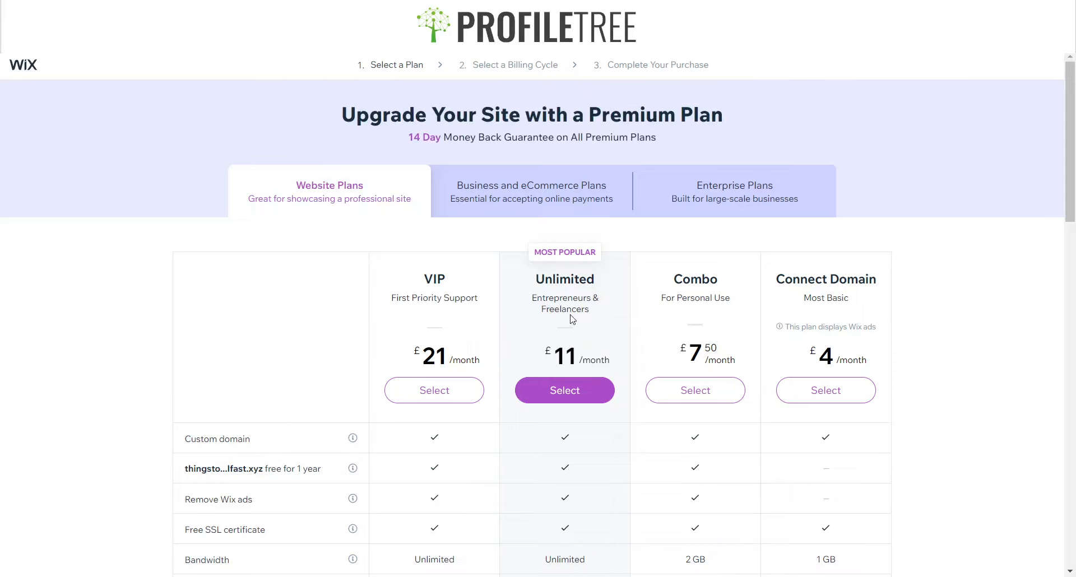
{"action": "scroll", "coordinate": [561, 325], "scroll_direction": "down", "scroll_amount": 7}
{"action": "scroll", "coordinate": [552, 331], "scroll_direction": "up", "scroll_amount": 6}
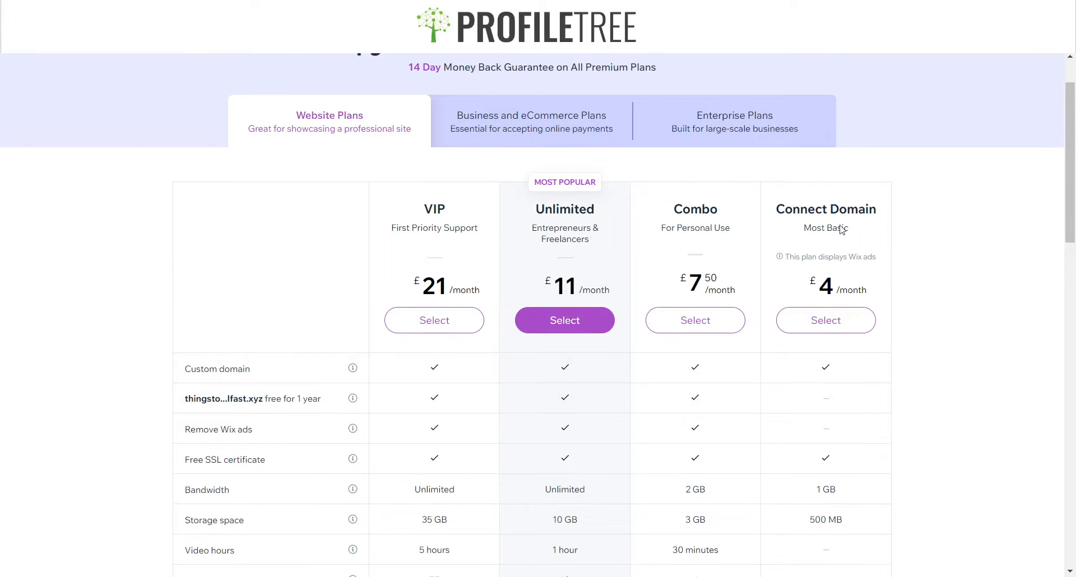
Compare the Website premium plans and their monthly prices
{"action": "left_click_drag", "start_coordinate": [774, 209], "coordinate": [883, 237]}
{"action": "left_click", "coordinate": [808, 244]}
{"action": "left_click_drag", "start_coordinate": [669, 210], "coordinate": [755, 212]}
{"action": "left_click_drag", "start_coordinate": [535, 209], "coordinate": [596, 210]}
{"action": "left_click_drag", "start_coordinate": [420, 209], "coordinate": [452, 207]}
{"action": "left_click", "coordinate": [354, 218]}
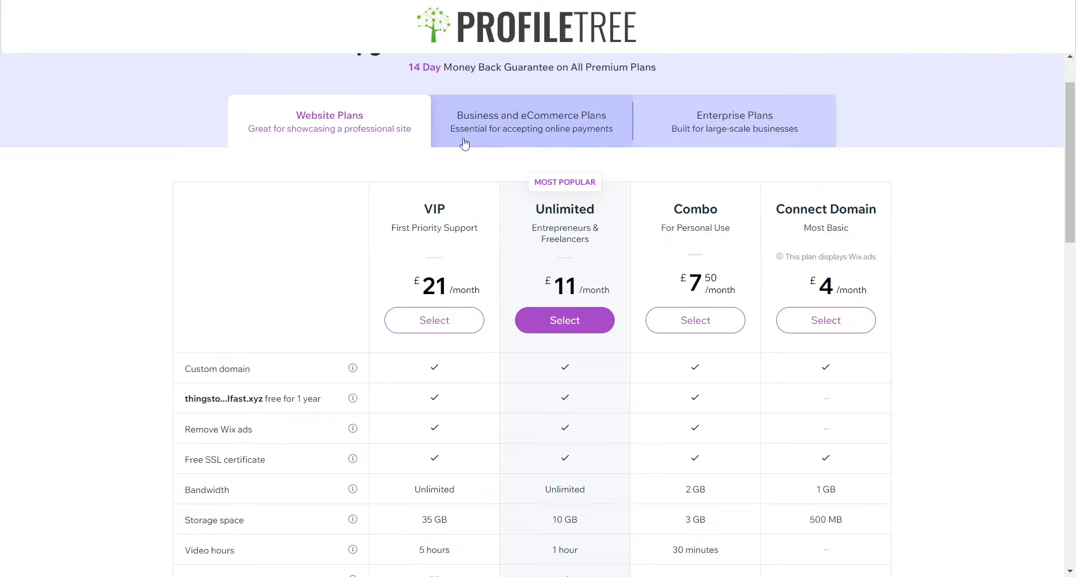
Open the Business and eCommerce plans and compare their prices and features
{"action": "left_click", "coordinate": [595, 135]}
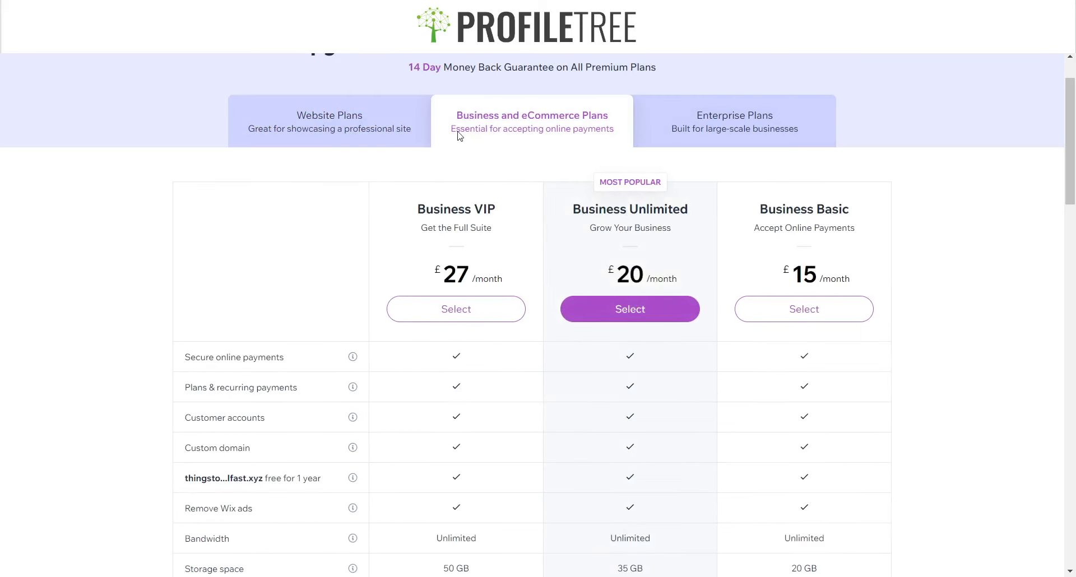
{"action": "left_click_drag", "start_coordinate": [421, 216], "coordinate": [738, 217]}
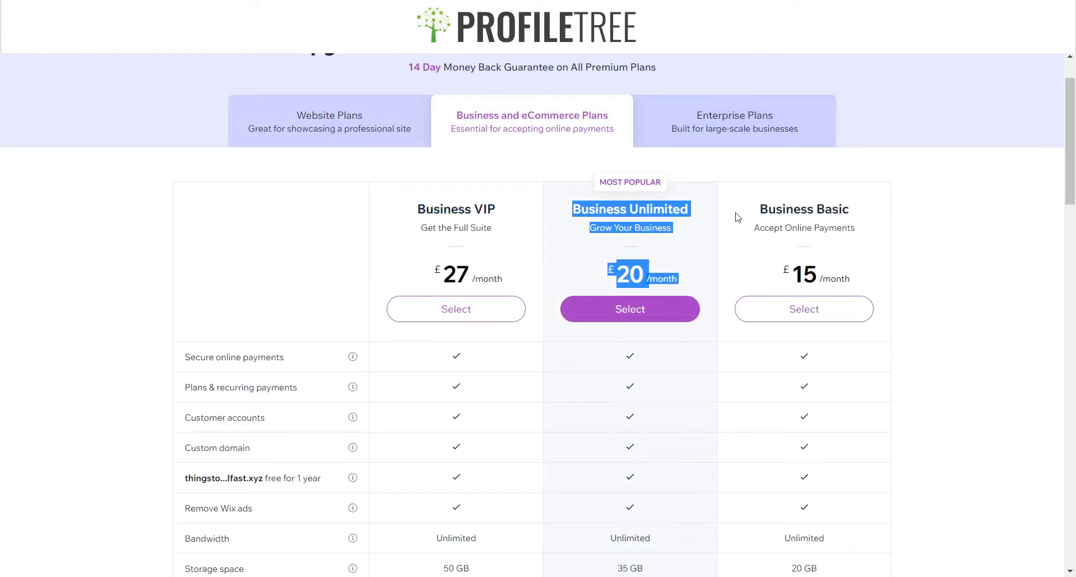
{"action": "left_click", "coordinate": [663, 235]}
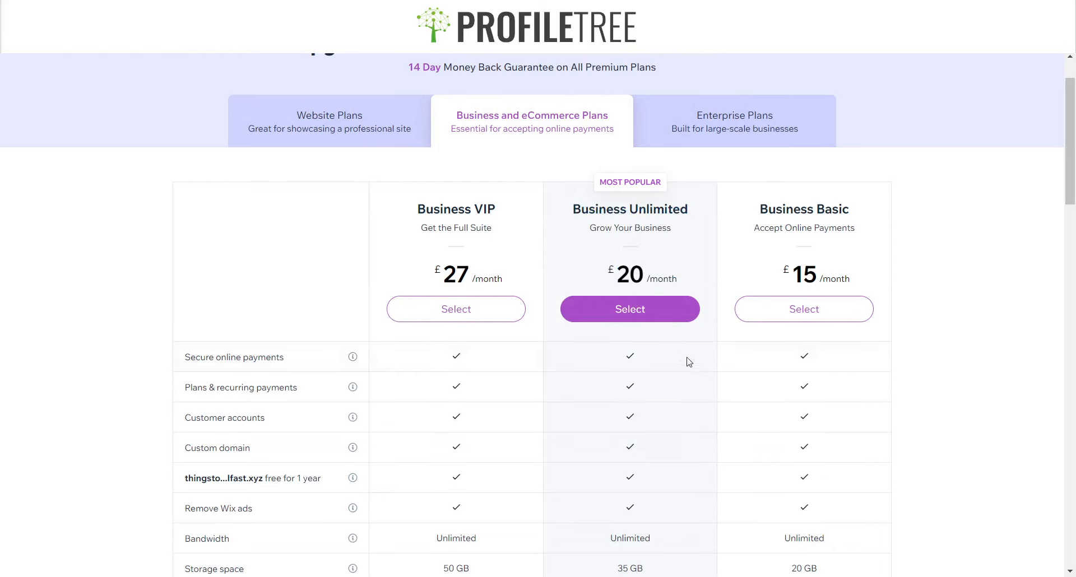
{"action": "scroll", "coordinate": [480, 456], "scroll_direction": "down", "scroll_amount": 5}
{"action": "scroll", "coordinate": [547, 396], "scroll_direction": "down", "scroll_amount": 3}
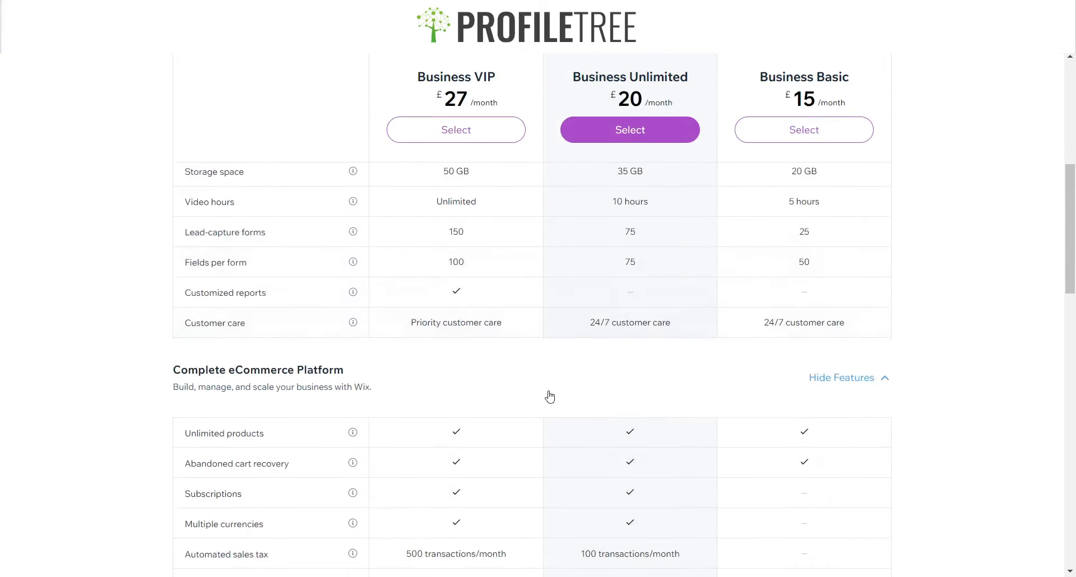
{"action": "scroll", "coordinate": [711, 342], "scroll_direction": "up", "scroll_amount": 8}
{"action": "scroll", "coordinate": [648, 329], "scroll_direction": "down", "scroll_amount": 4}
{"action": "scroll", "coordinate": [757, 249], "scroll_direction": "up", "scroll_amount": 3}
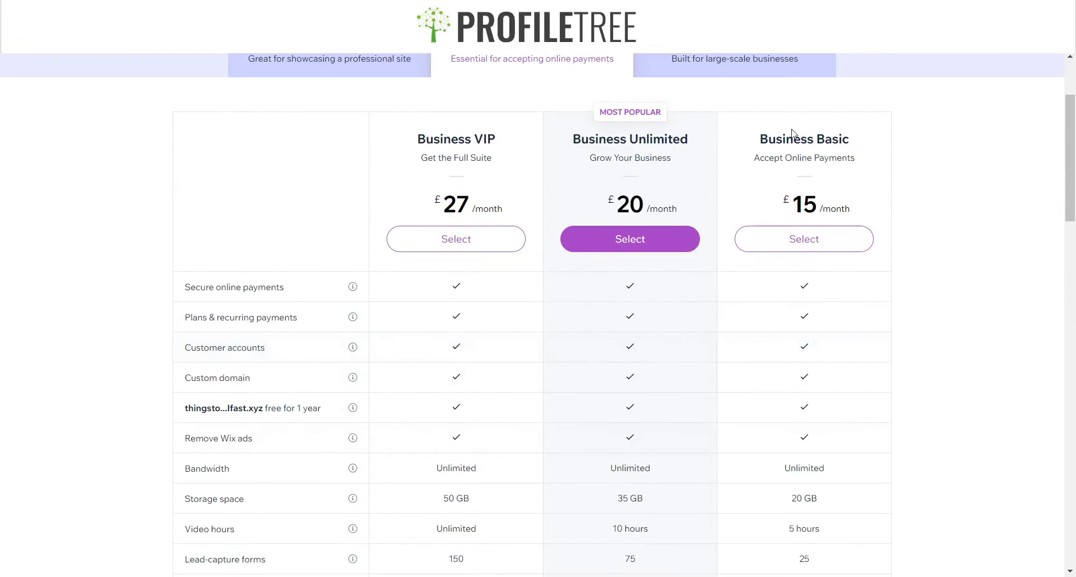